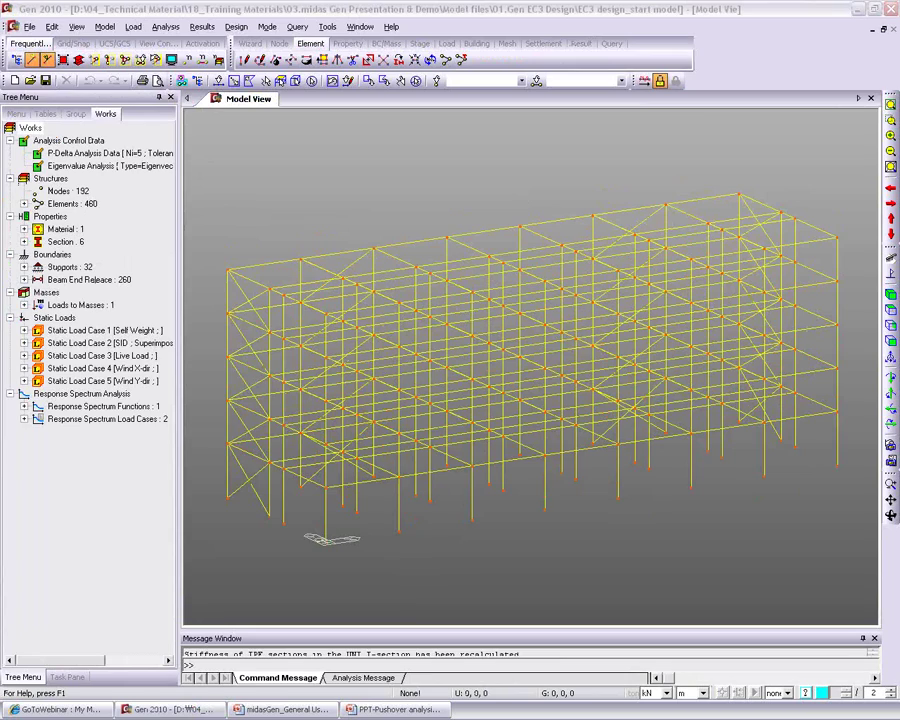
Step: Start a new project and load EC3 design_dxf.dxf for an AutoCAD DXF import
{"action": "left_click", "coordinate": [15, 81]}
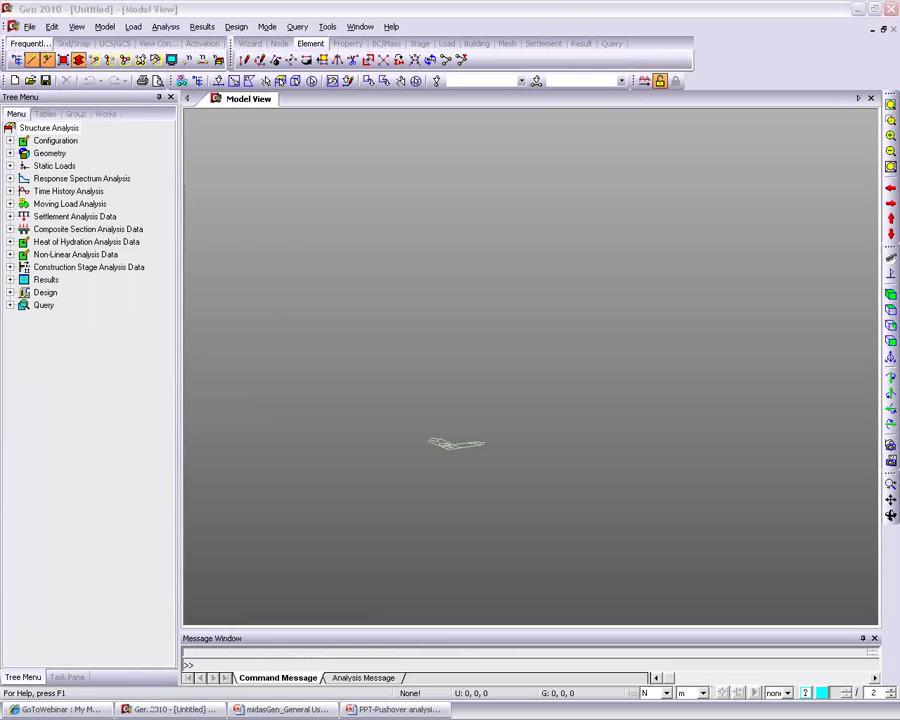
{"action": "left_click", "coordinate": [258, 7]}
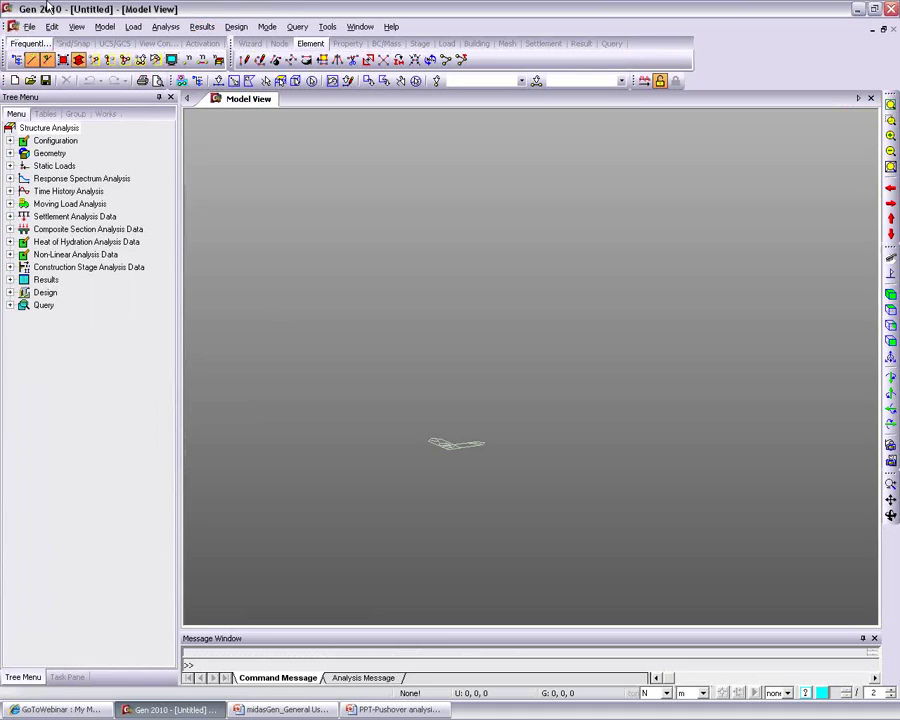
{"action": "left_click", "coordinate": [28, 27]}
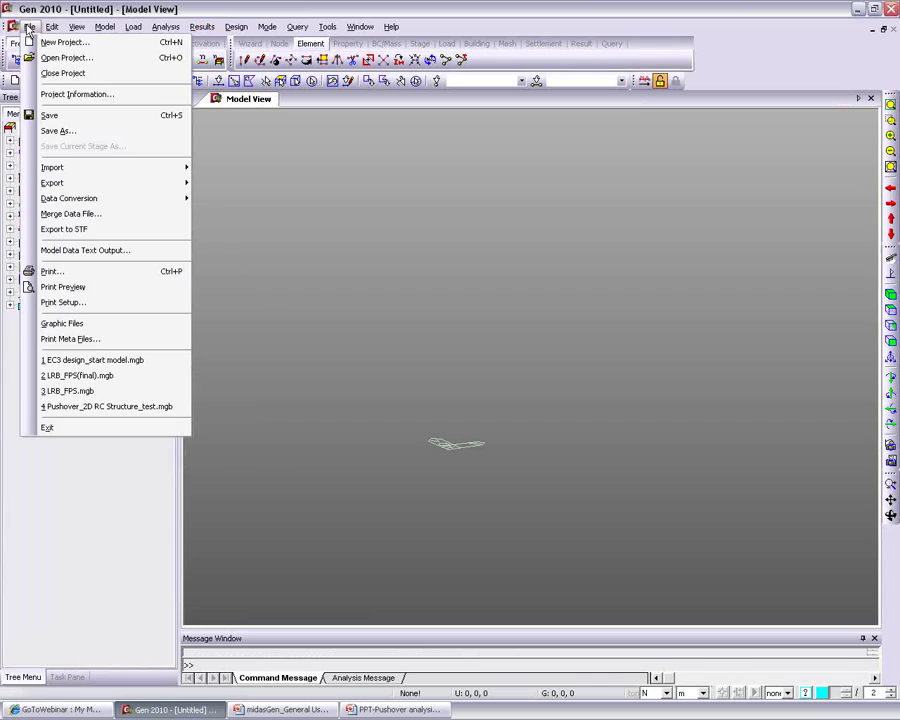
{"action": "mouse_move", "coordinate": [82, 172]}
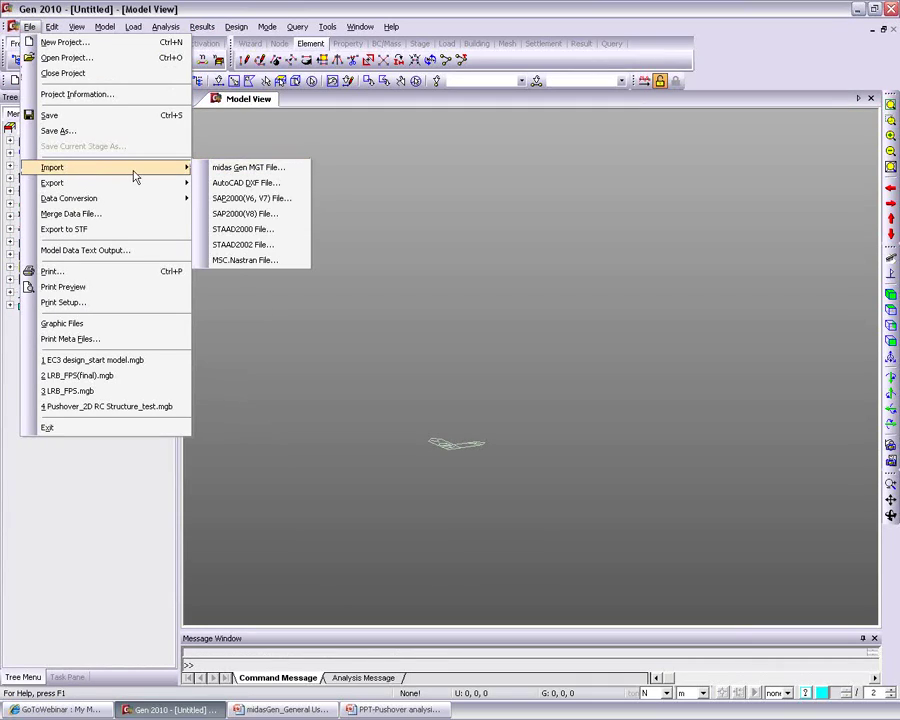
{"action": "left_click", "coordinate": [262, 185]}
{"action": "left_click", "coordinate": [151, 76]}
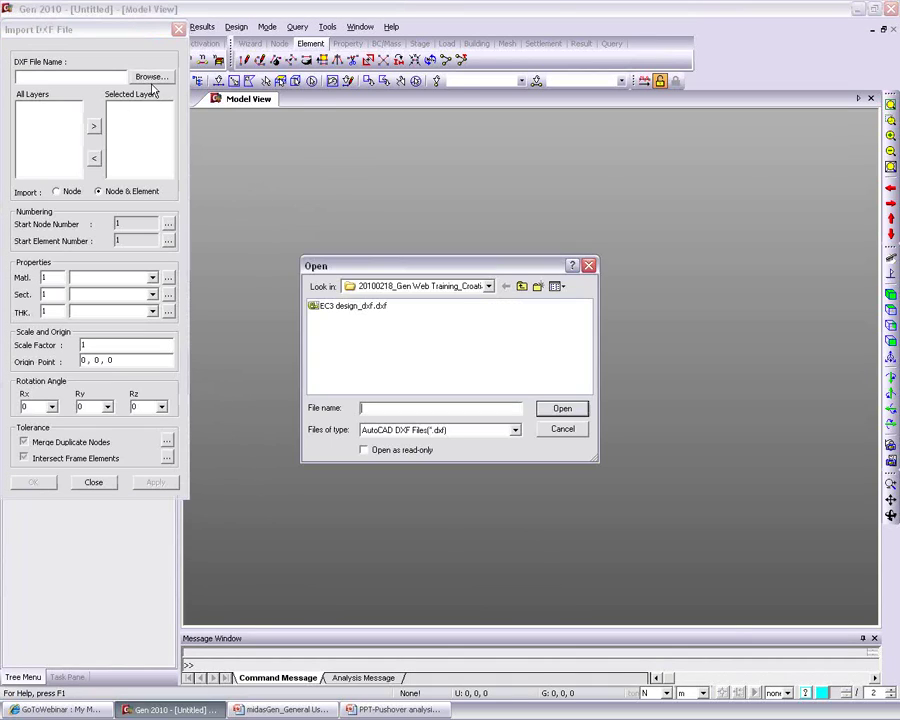
{"action": "left_click", "coordinate": [345, 305]}
{"action": "left_click", "coordinate": [560, 408]}
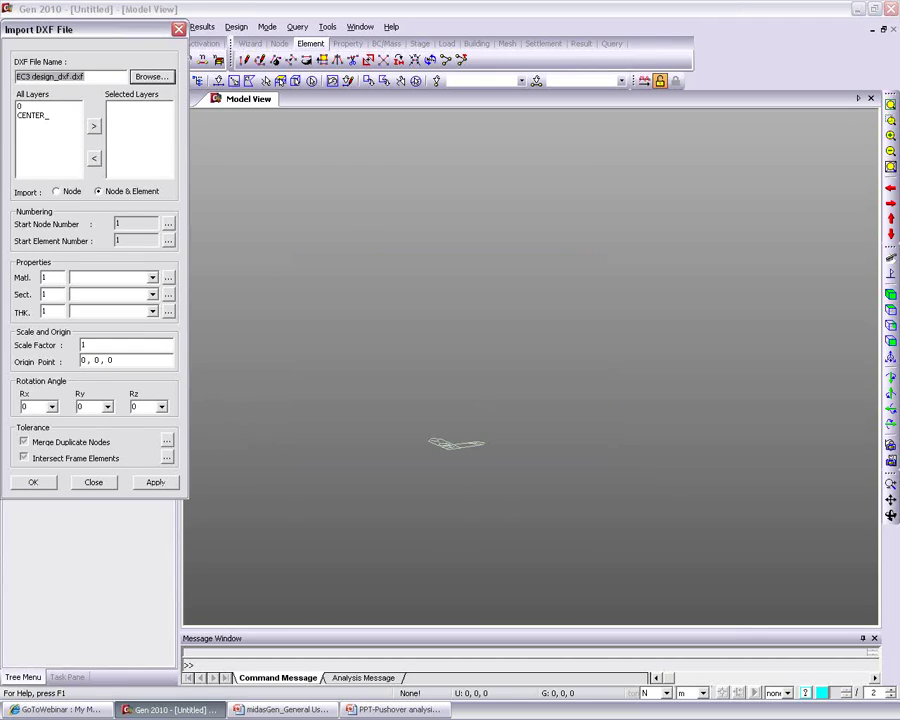
Step: Import layers 0 and CENTER_ of the DXF as nodes and elements, and display the model's works tree
{"action": "left_click", "coordinate": [47, 106]}
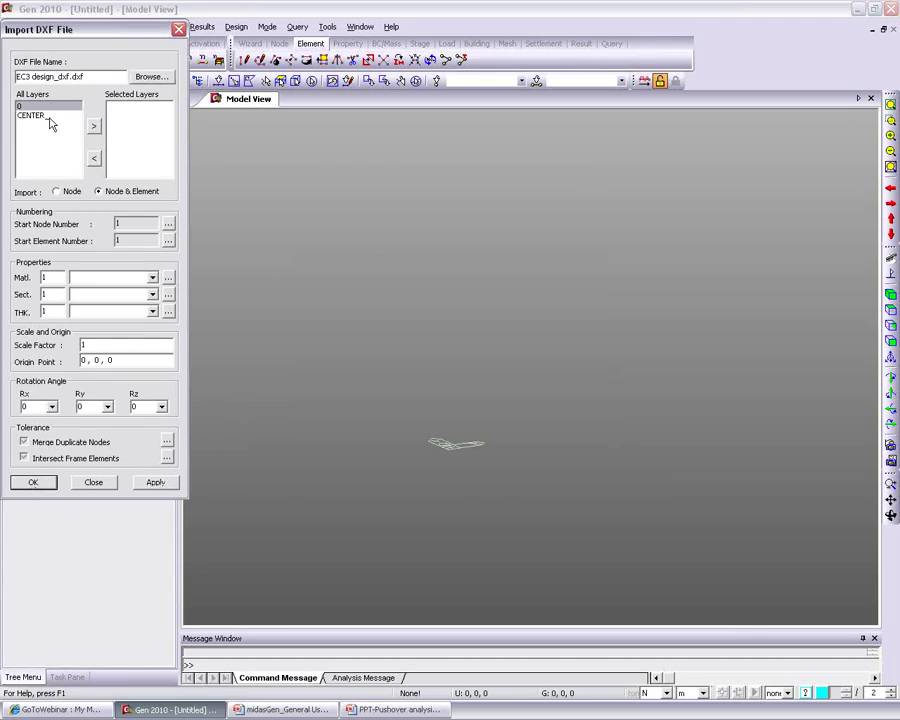
{"action": "left_click", "coordinate": [47, 115], "text": "shift"}
{"action": "left_click", "coordinate": [94, 126]}
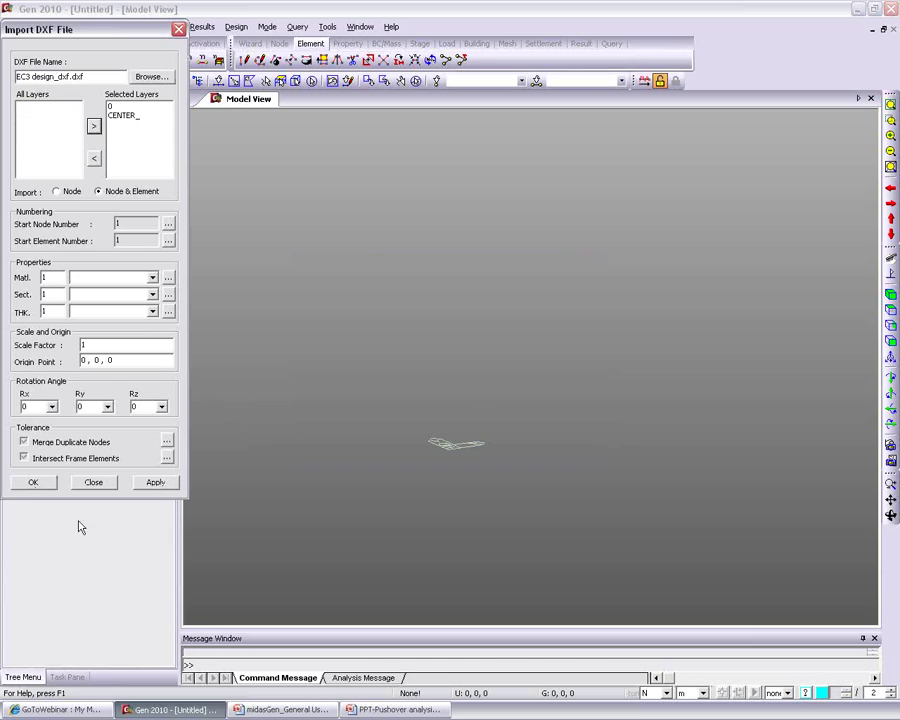
{"action": "left_click", "coordinate": [35, 483]}
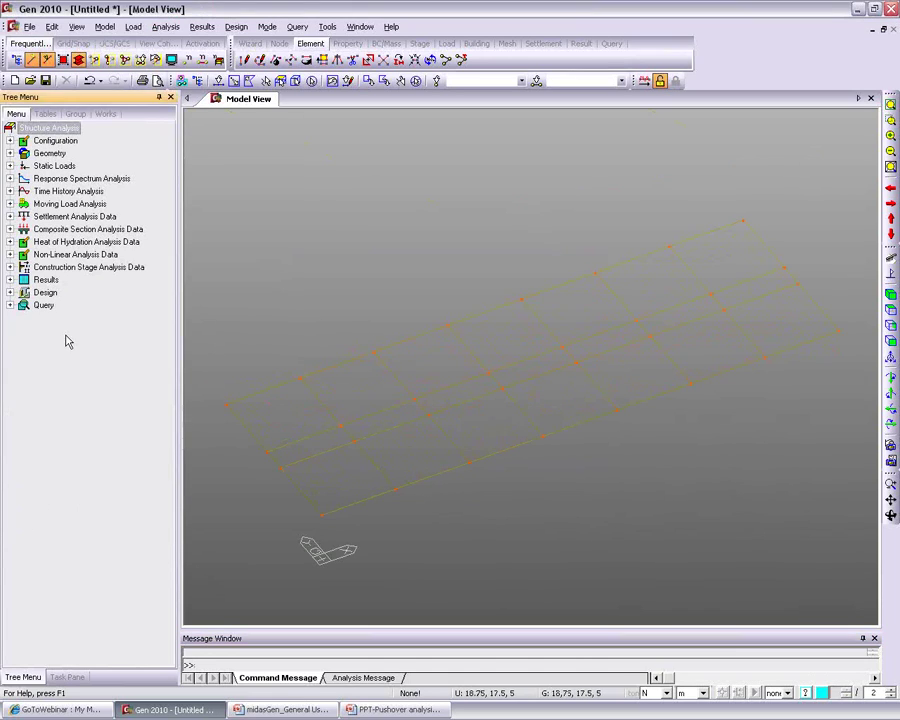
{"action": "left_click", "coordinate": [106, 114]}
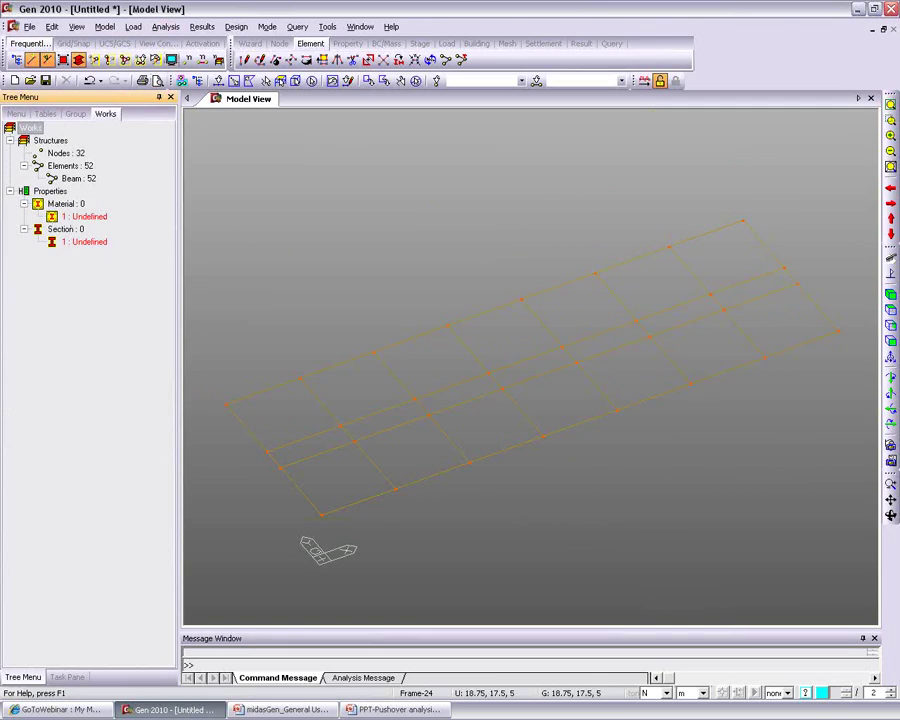
Step: Add a steel material with standard EN05(S) and grade S275 as material 1
{"action": "left_click", "coordinate": [218, 8]}
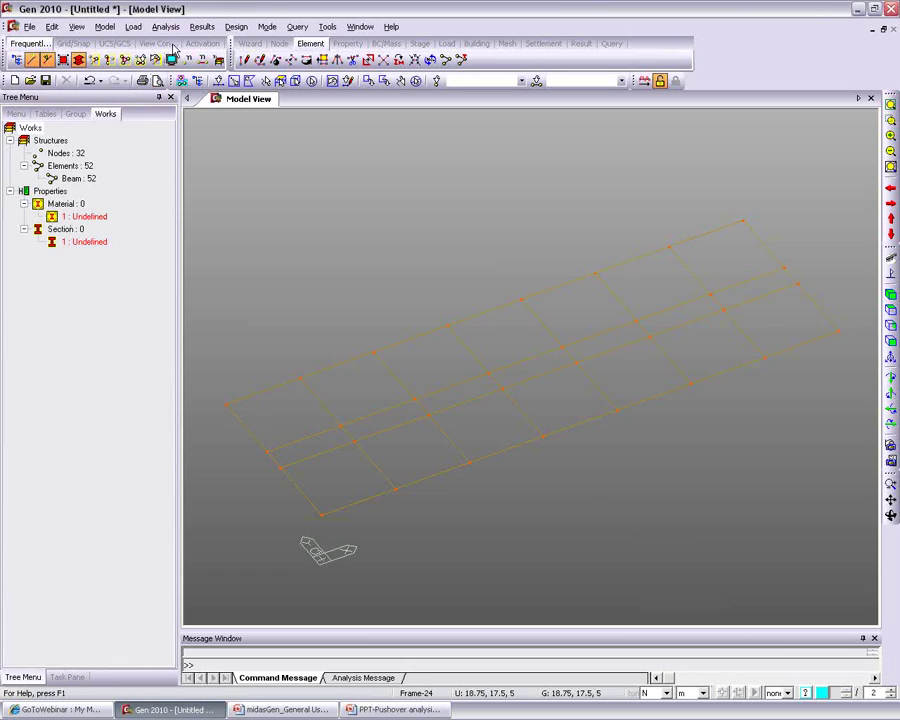
{"action": "scroll", "coordinate": [250, 43], "scroll_direction": "down", "scroll_amount": 1}
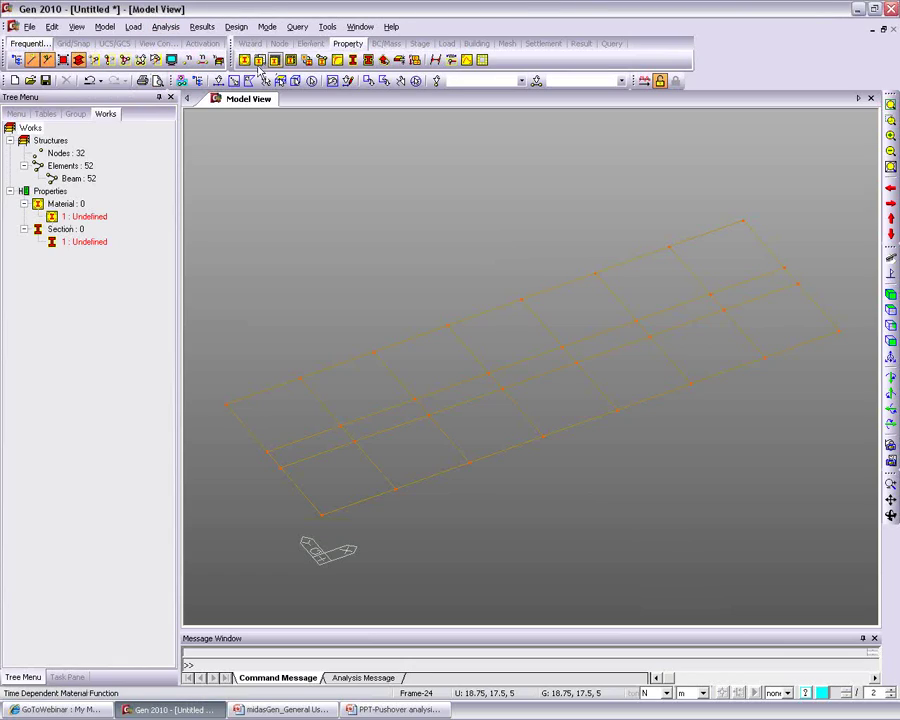
{"action": "left_click", "coordinate": [244, 60]}
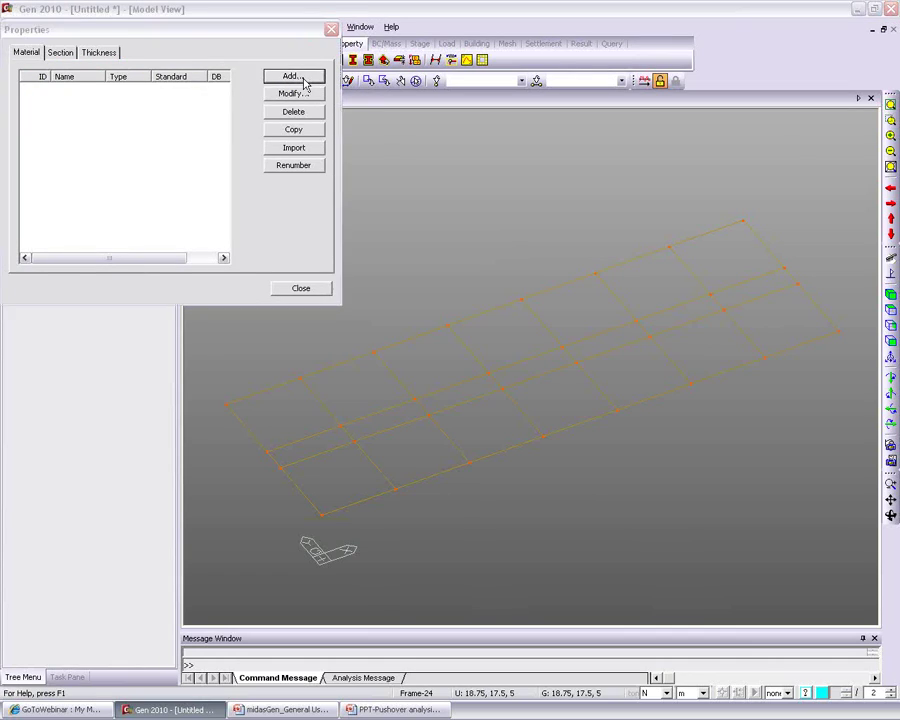
{"action": "left_click", "coordinate": [292, 77]}
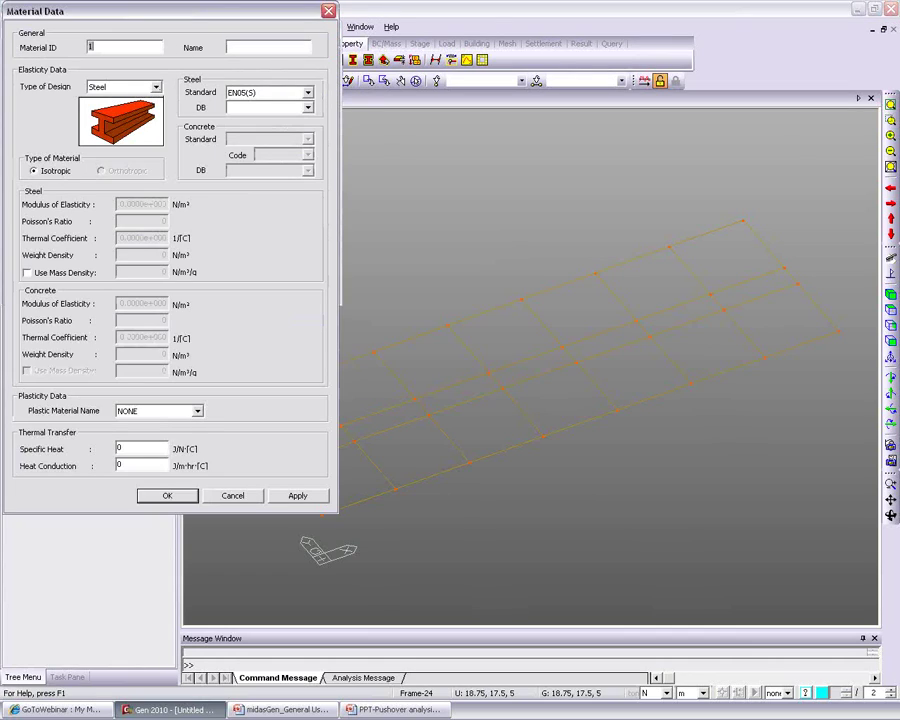
{"action": "left_click", "coordinate": [275, 107]}
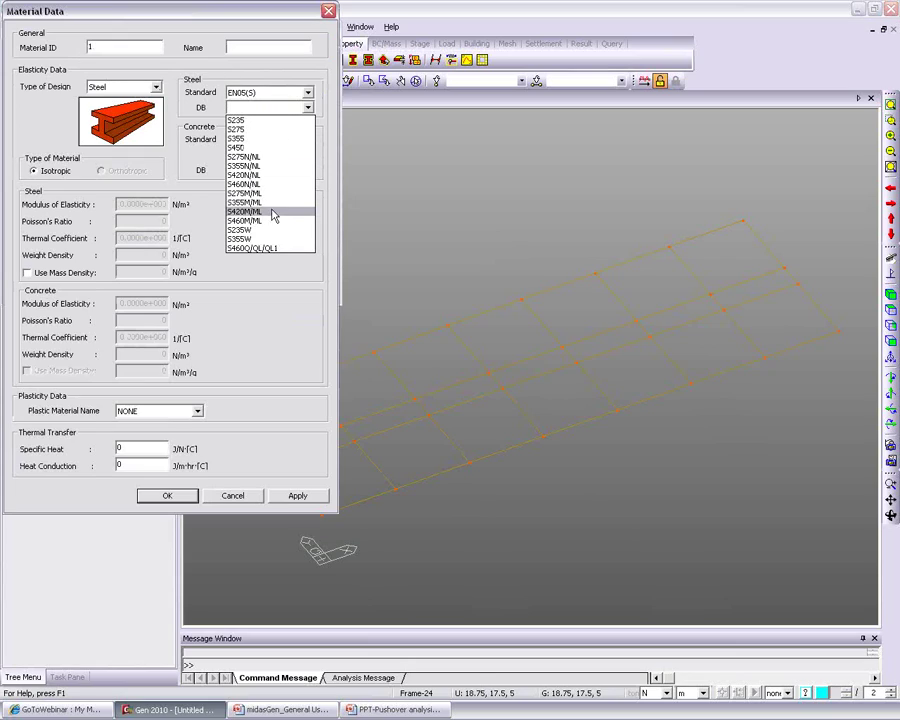
{"action": "left_click", "coordinate": [281, 97]}
{"action": "left_click", "coordinate": [306, 92]}
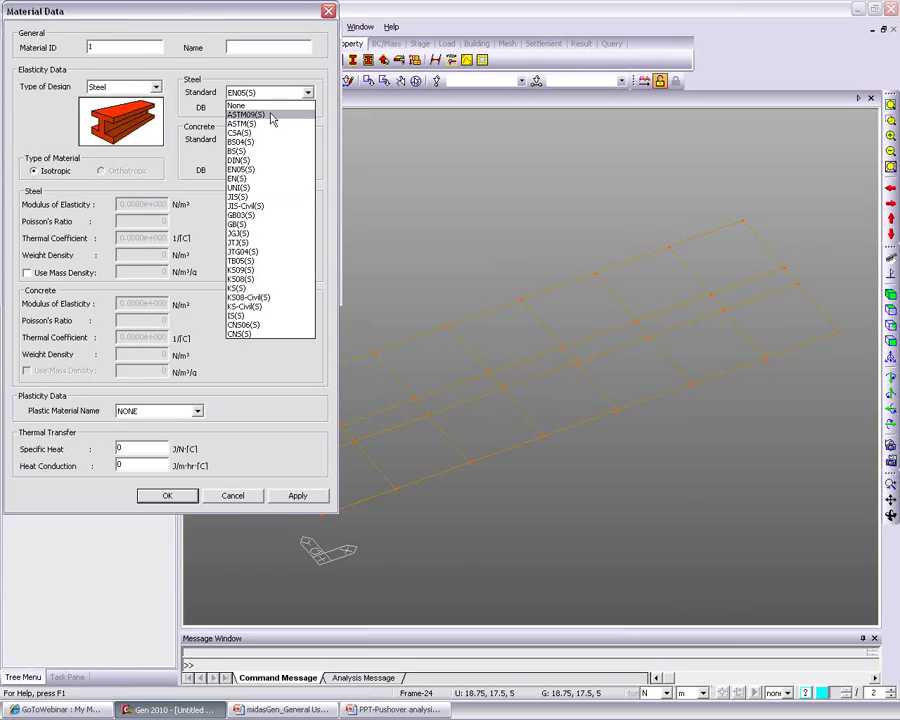
{"action": "left_click", "coordinate": [272, 168]}
{"action": "left_click", "coordinate": [307, 107]}
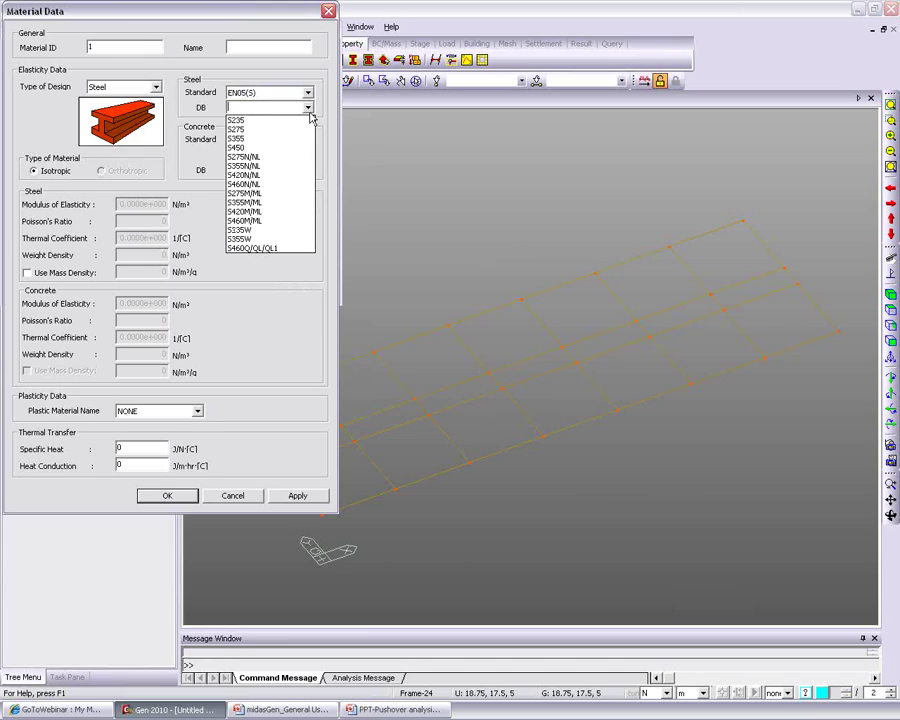
{"action": "left_click", "coordinate": [290, 127]}
{"action": "left_click", "coordinate": [166, 496]}
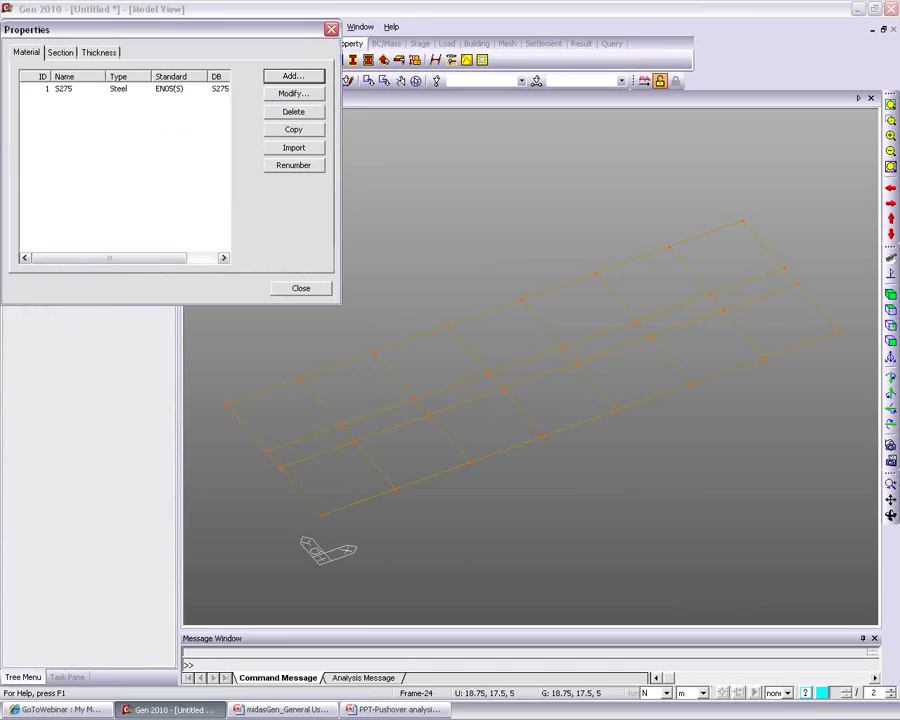
Step: Add section 1 as an I-section IPE500 from the UNI database
{"action": "left_click", "coordinate": [64, 52]}
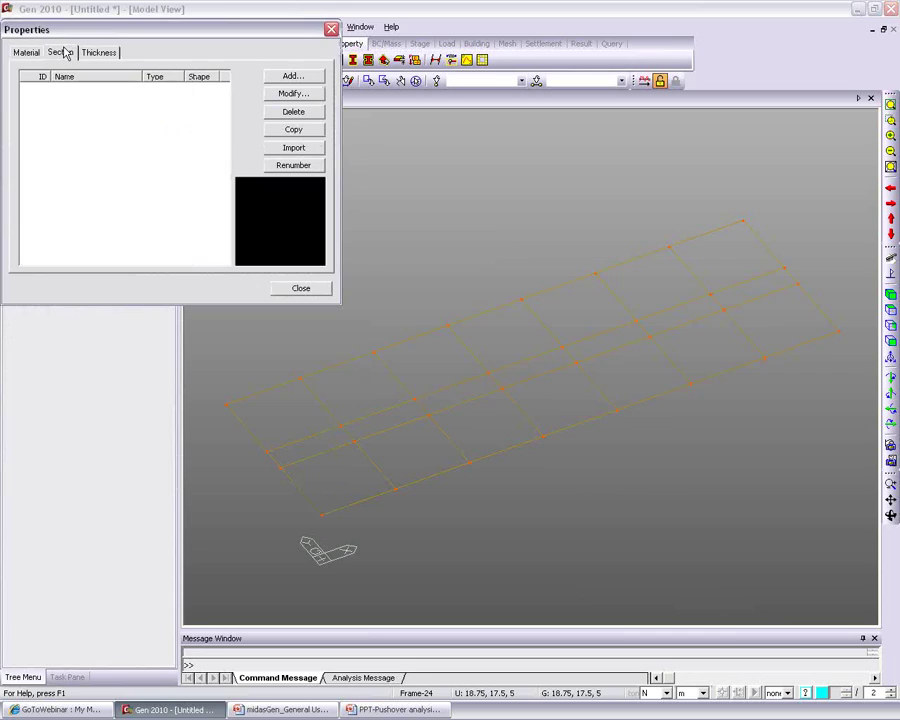
{"action": "left_click", "coordinate": [288, 77]}
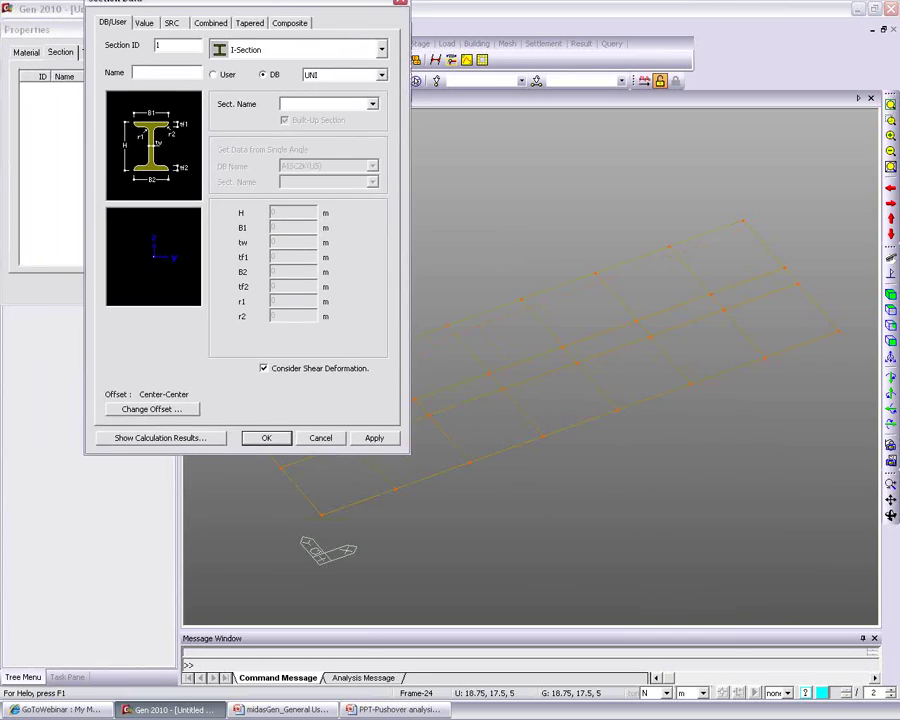
{"action": "left_click", "coordinate": [305, 88]}
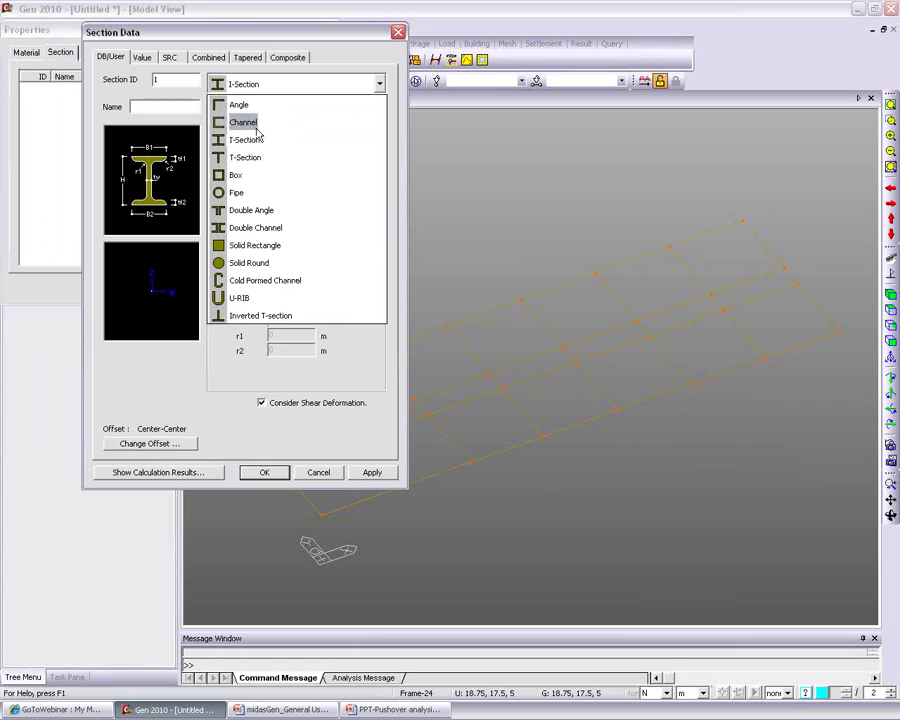
{"action": "left_click", "coordinate": [292, 88]}
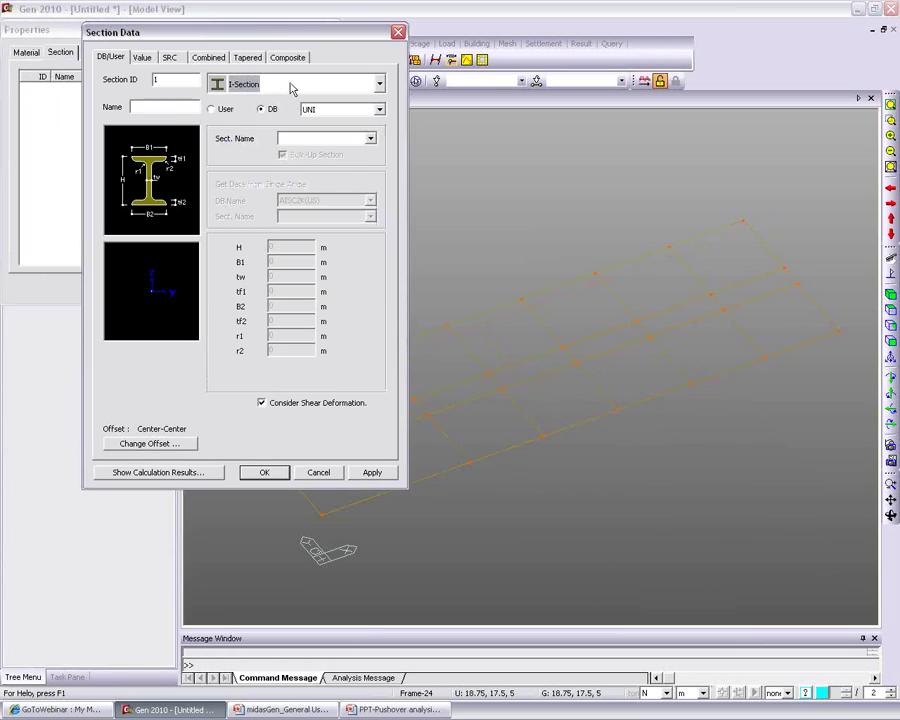
{"action": "left_click", "coordinate": [362, 110]}
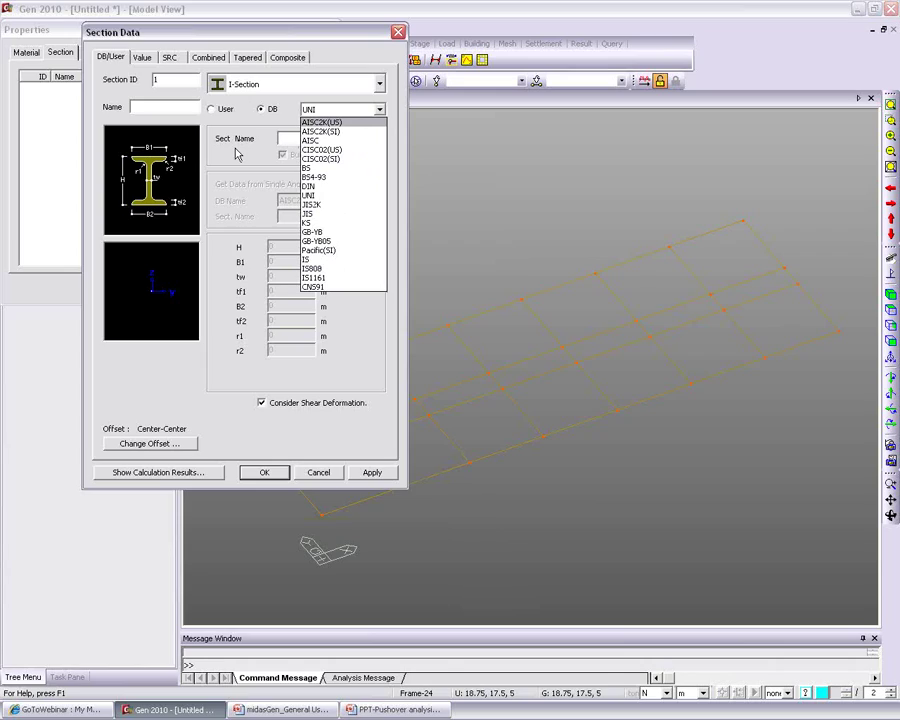
{"action": "left_click", "coordinate": [328, 197]}
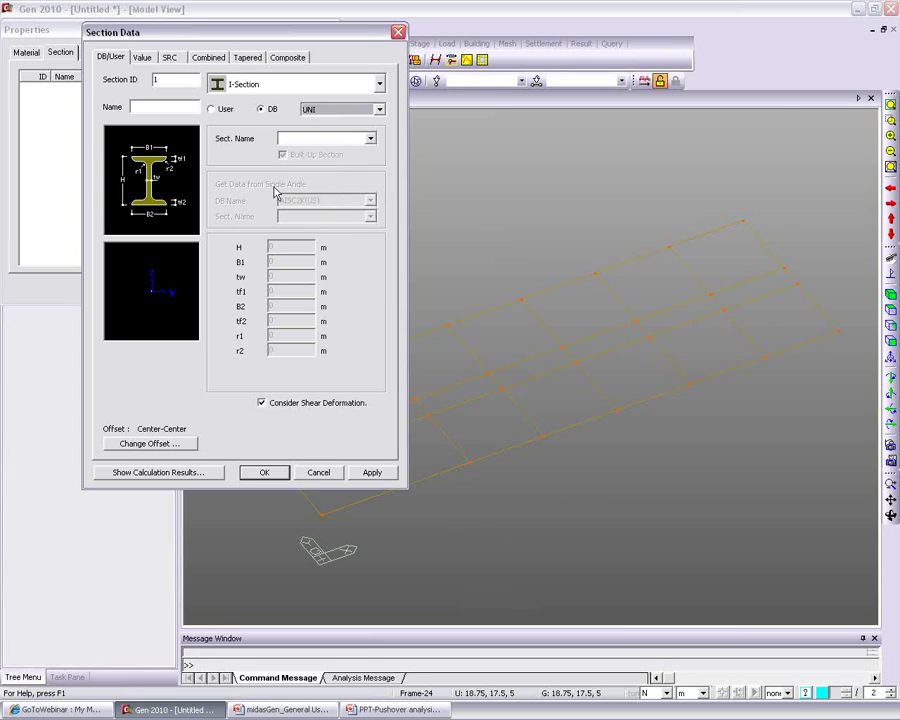
{"action": "left_click", "coordinate": [371, 139]}
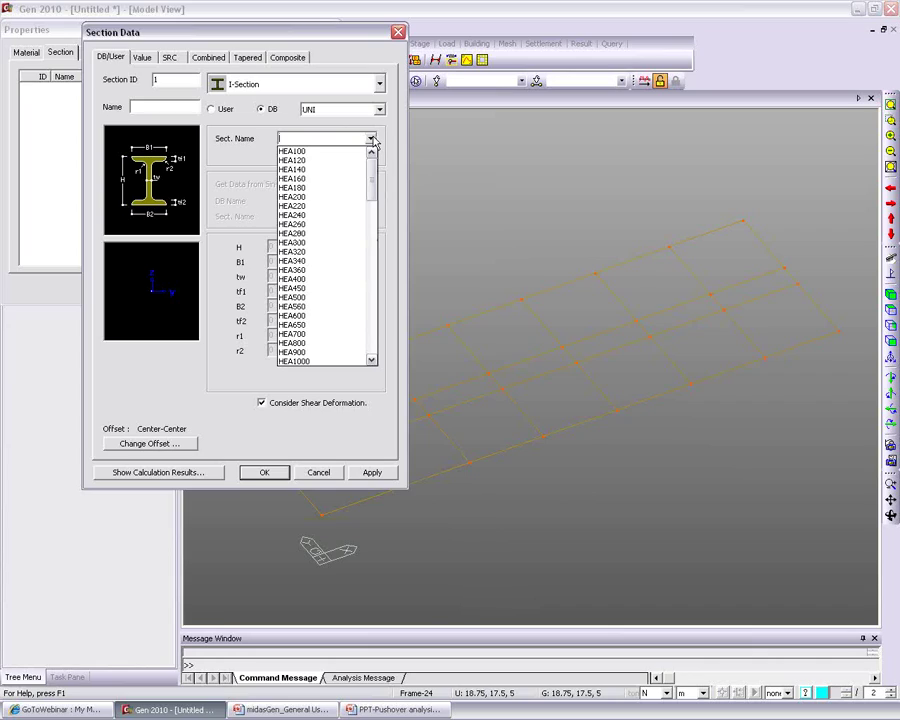
{"action": "left_click_drag", "start_coordinate": [371, 178], "coordinate": [371, 298]}
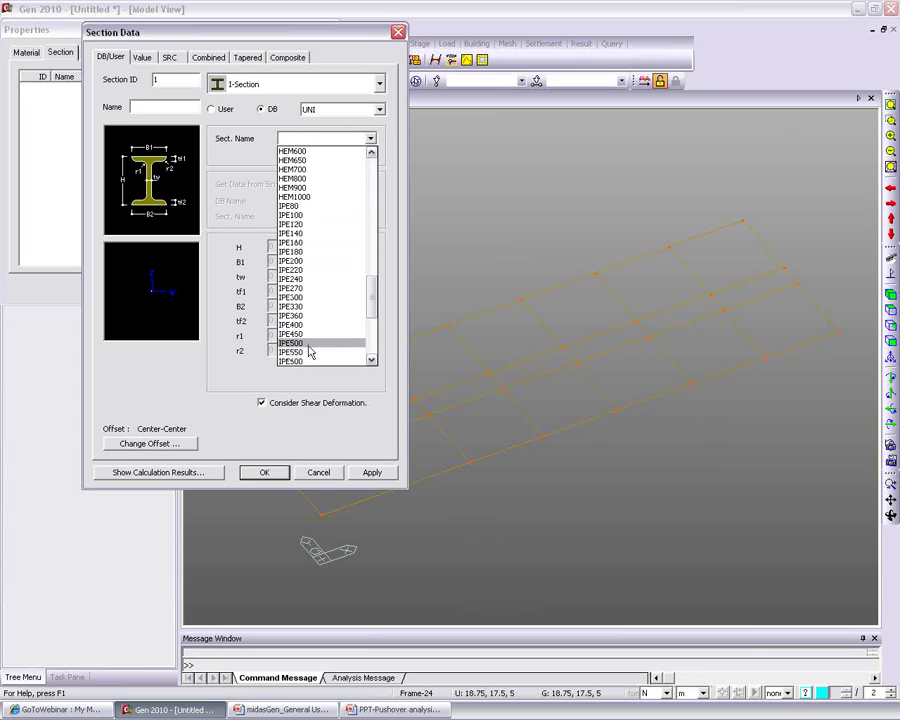
{"action": "left_click", "coordinate": [309, 345]}
{"action": "left_click", "coordinate": [372, 472]}
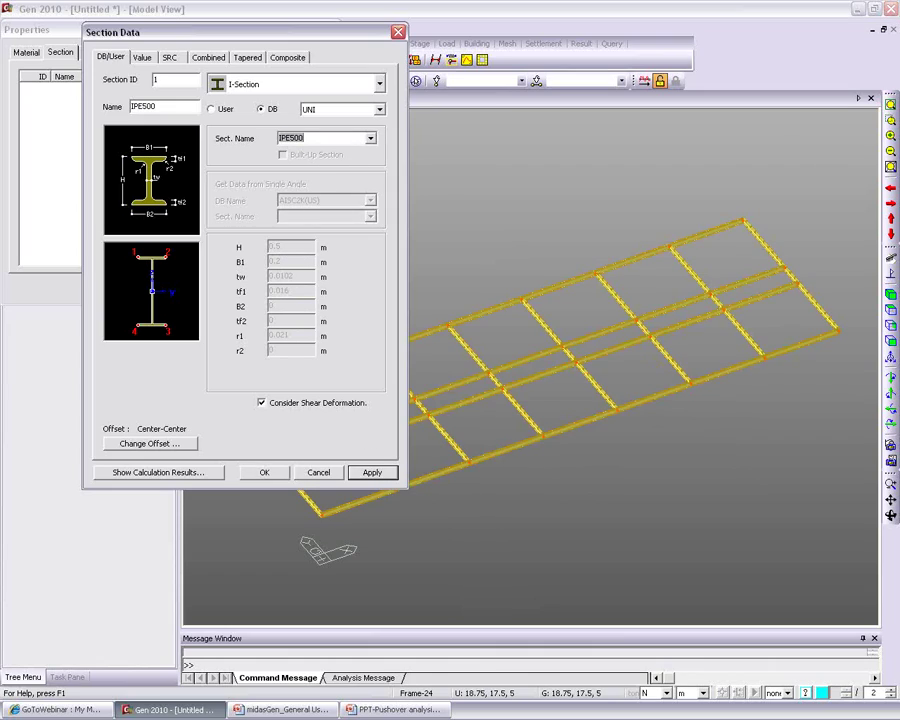
Step: Add section 2 as an IPE600 I-section from the UNI database
{"action": "left_click", "coordinate": [370, 139]}
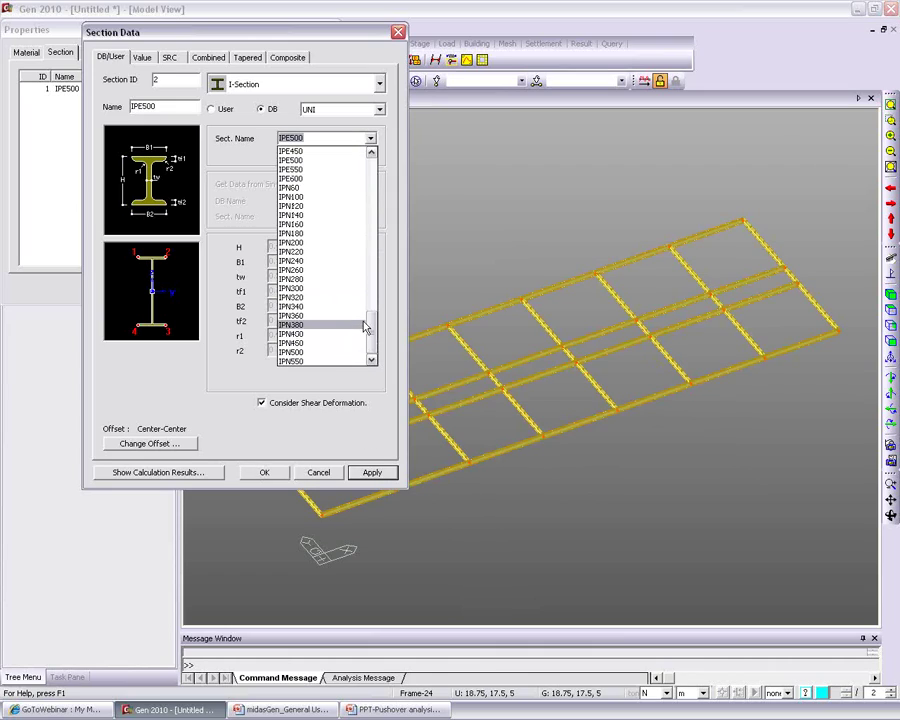
{"action": "left_click", "coordinate": [321, 161]}
{"action": "left_click", "coordinate": [370, 139]}
{"action": "left_click", "coordinate": [321, 179]}
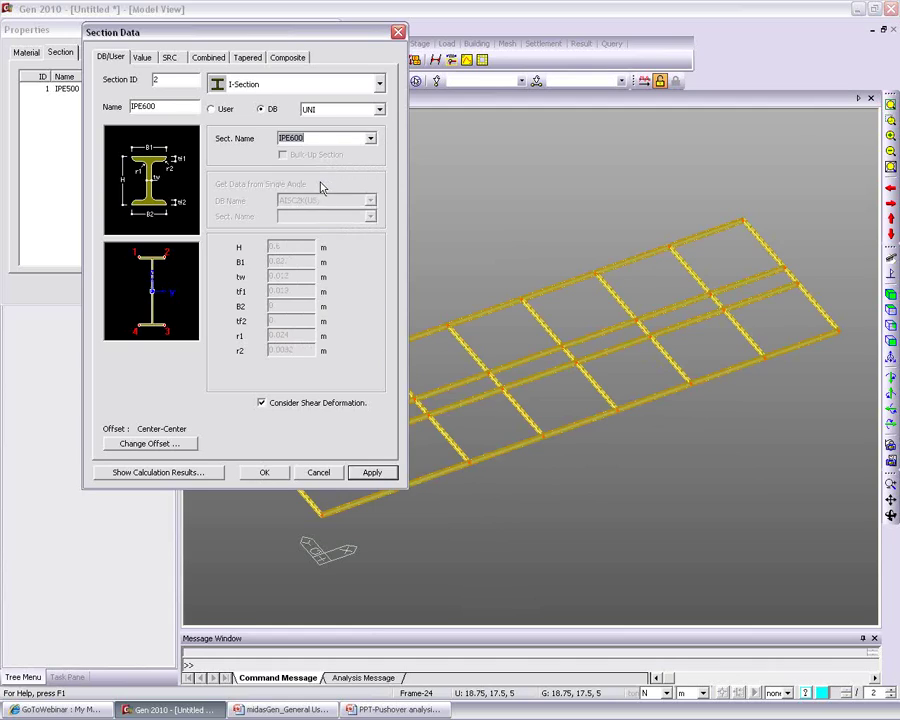
{"action": "left_click", "coordinate": [370, 473]}
Step: Add section 3 as an IPE450 I-section from the UNI database
{"action": "left_click", "coordinate": [369, 139]}
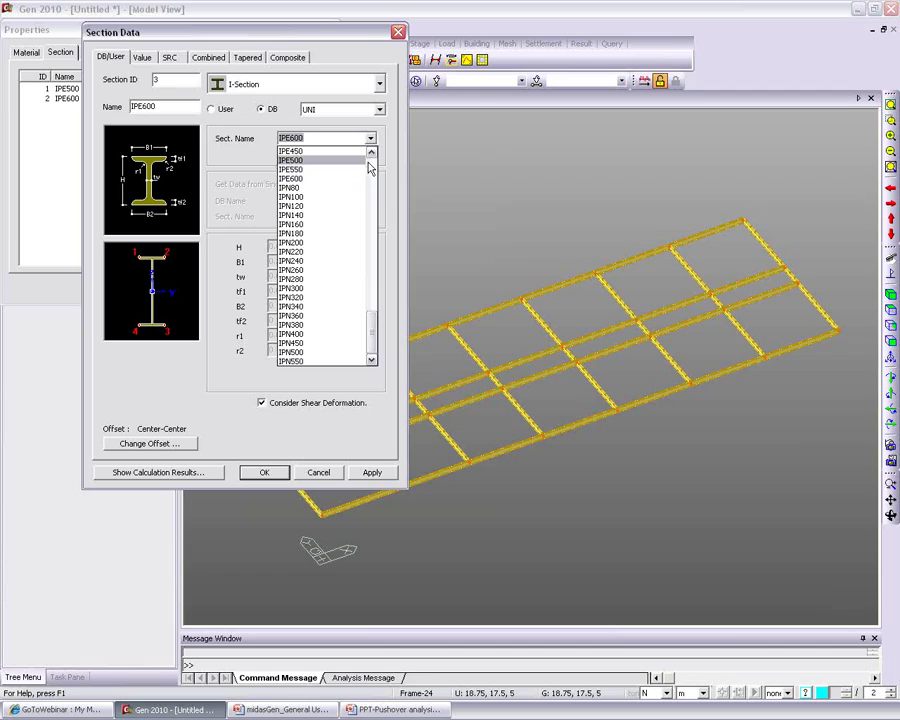
{"action": "left_click", "coordinate": [352, 151]}
{"action": "left_click", "coordinate": [370, 477]}
Step: Add section 4 as an HEB240 I-section from the UNI database
{"action": "left_click", "coordinate": [370, 139]}
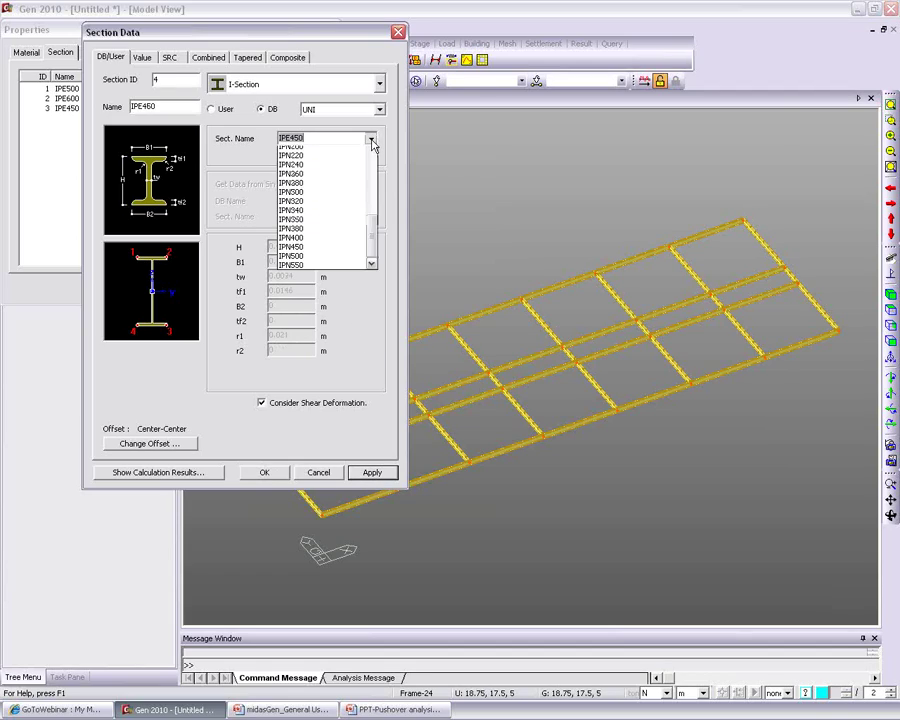
{"action": "left_click_drag", "start_coordinate": [372, 322], "coordinate": [374, 227]}
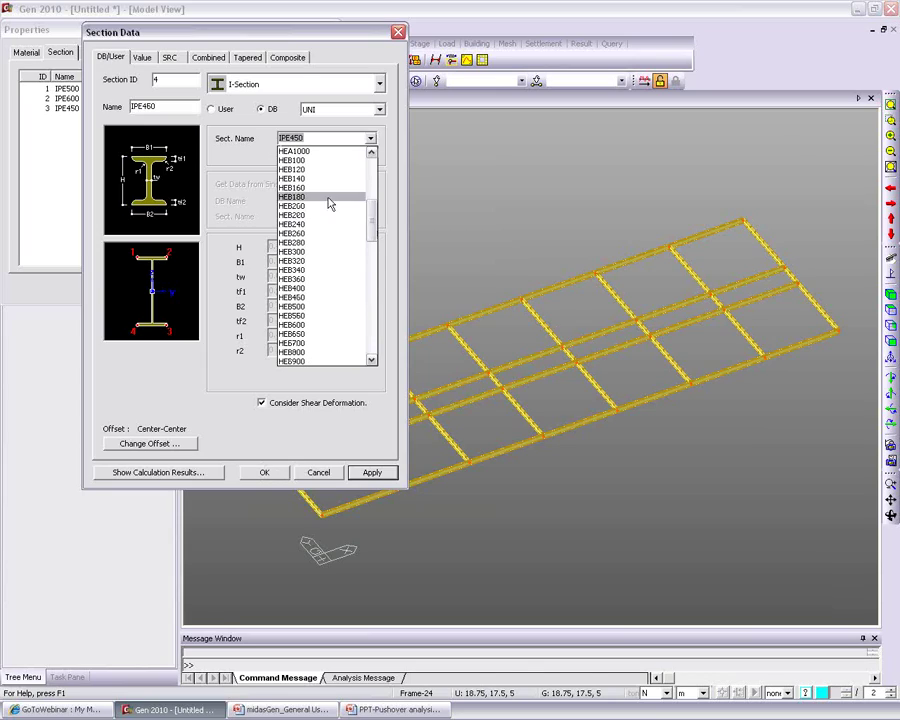
{"action": "left_click", "coordinate": [304, 223]}
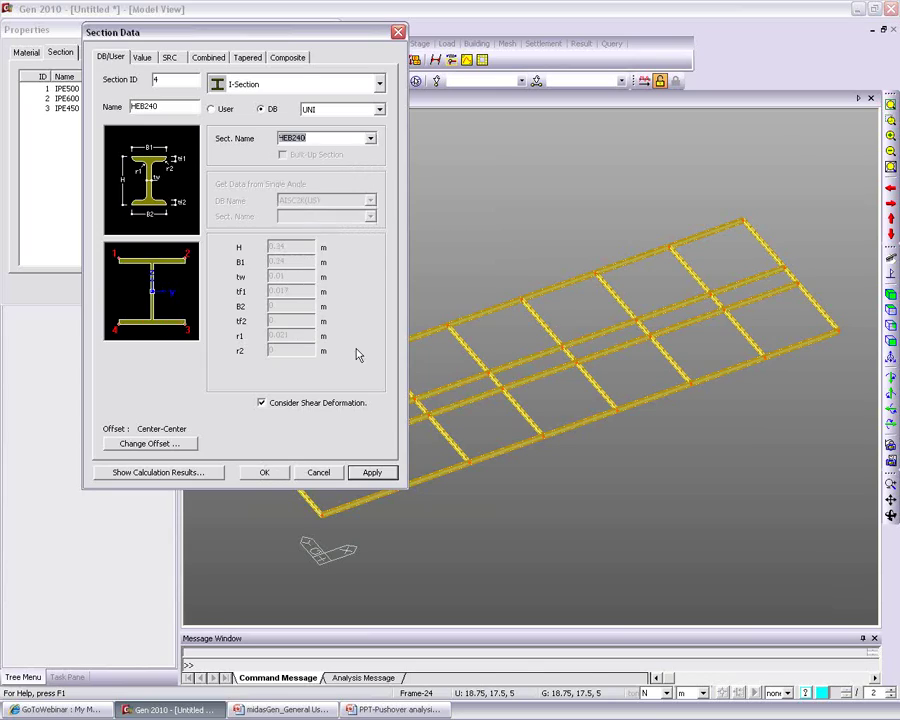
{"action": "left_click", "coordinate": [370, 473]}
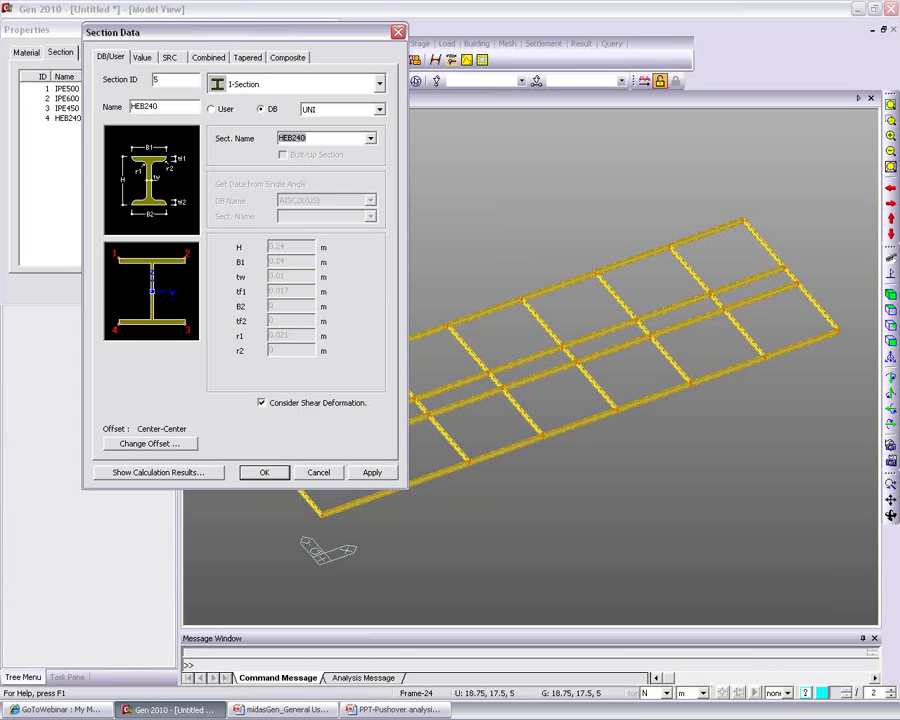
Step: Add section 5 as an HEB340 I-section from the UNI database
{"action": "left_click", "coordinate": [370, 138]}
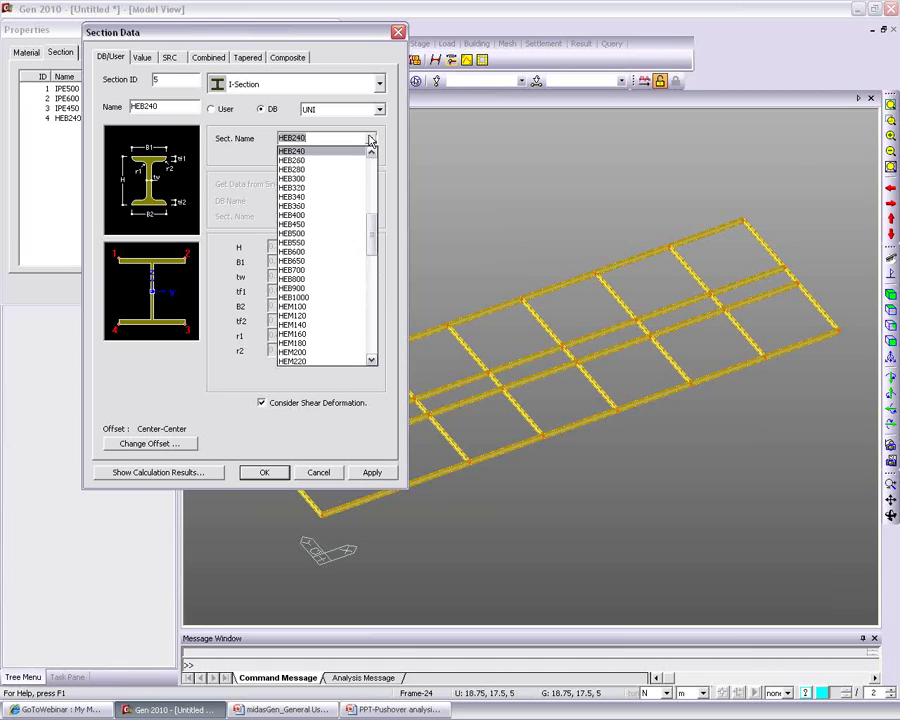
{"action": "left_click", "coordinate": [325, 197]}
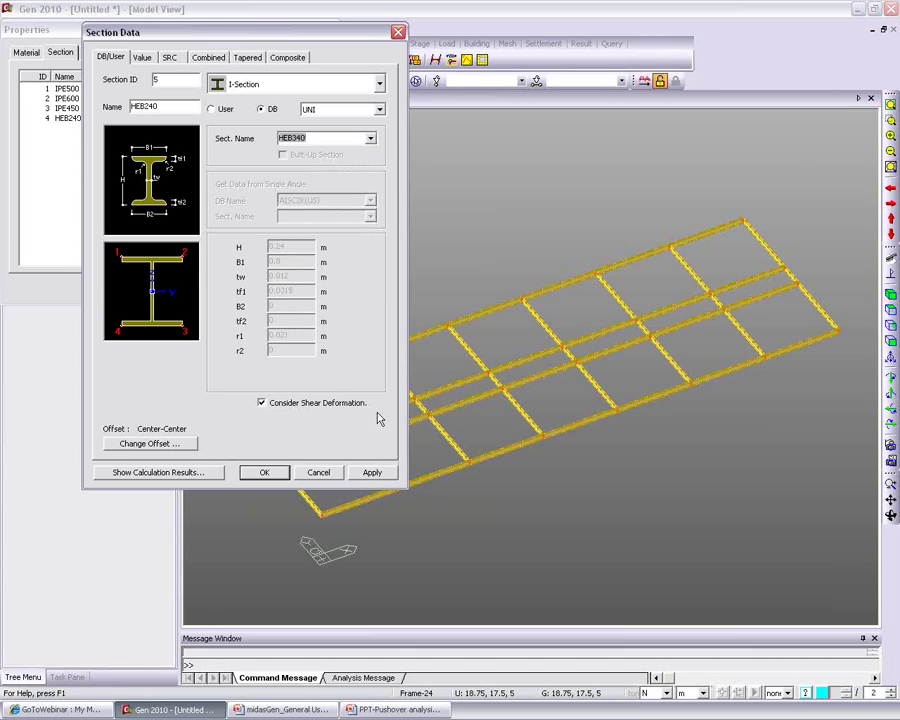
{"action": "left_click", "coordinate": [372, 473]}
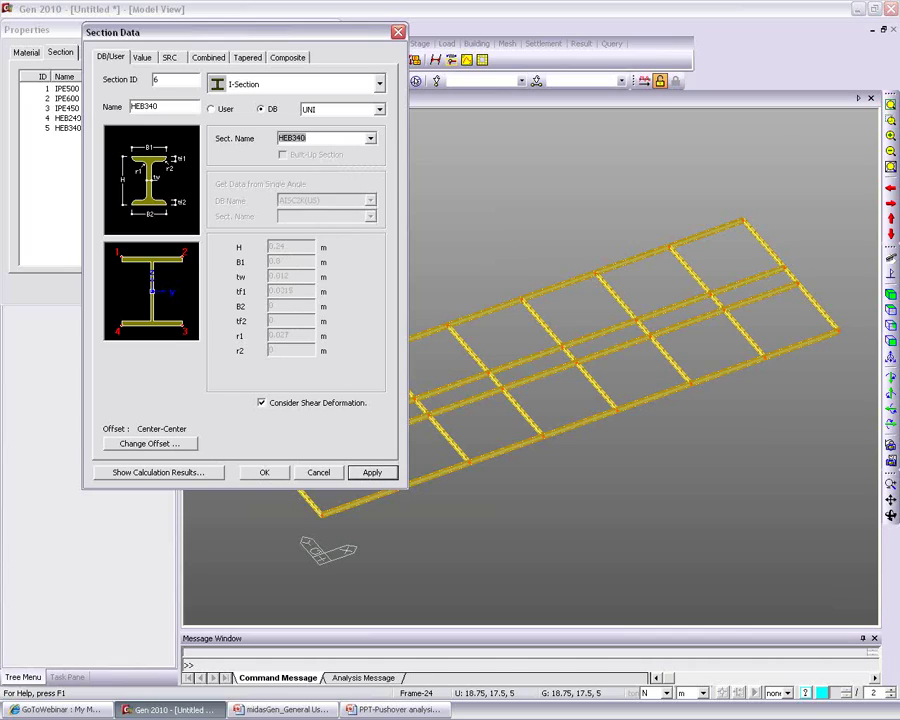
Step: Add section 6 as an HEB280 I-section from the UNI database and finish defining the properties
{"action": "left_click", "coordinate": [369, 140]}
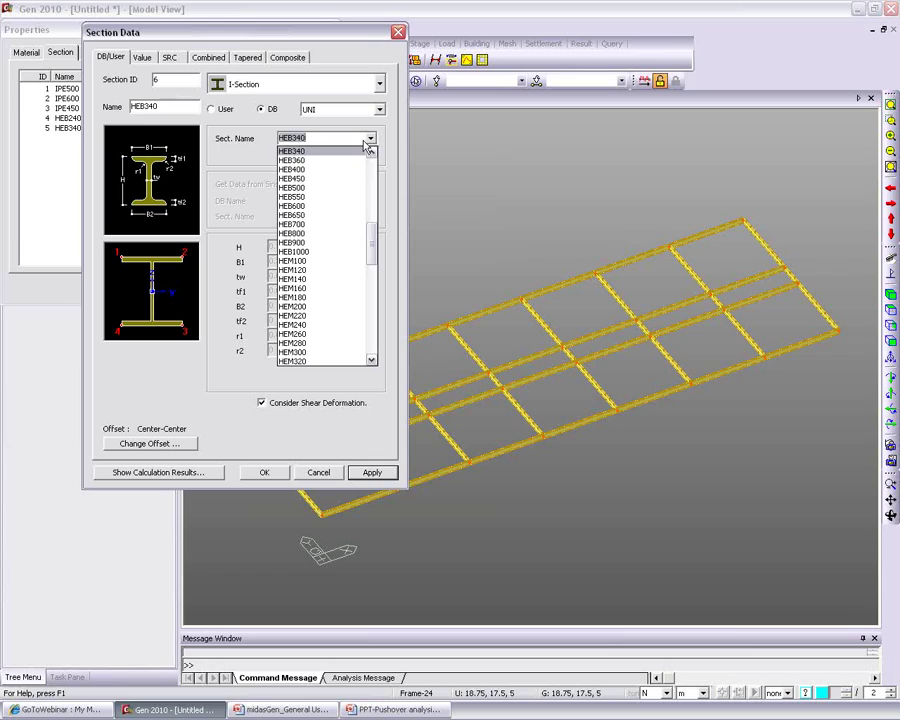
{"action": "left_click", "coordinate": [371, 155]}
{"action": "left_click", "coordinate": [371, 155]}
{"action": "left_click", "coordinate": [371, 155]}
{"action": "left_click", "coordinate": [371, 155]}
{"action": "left_click", "coordinate": [320, 160]}
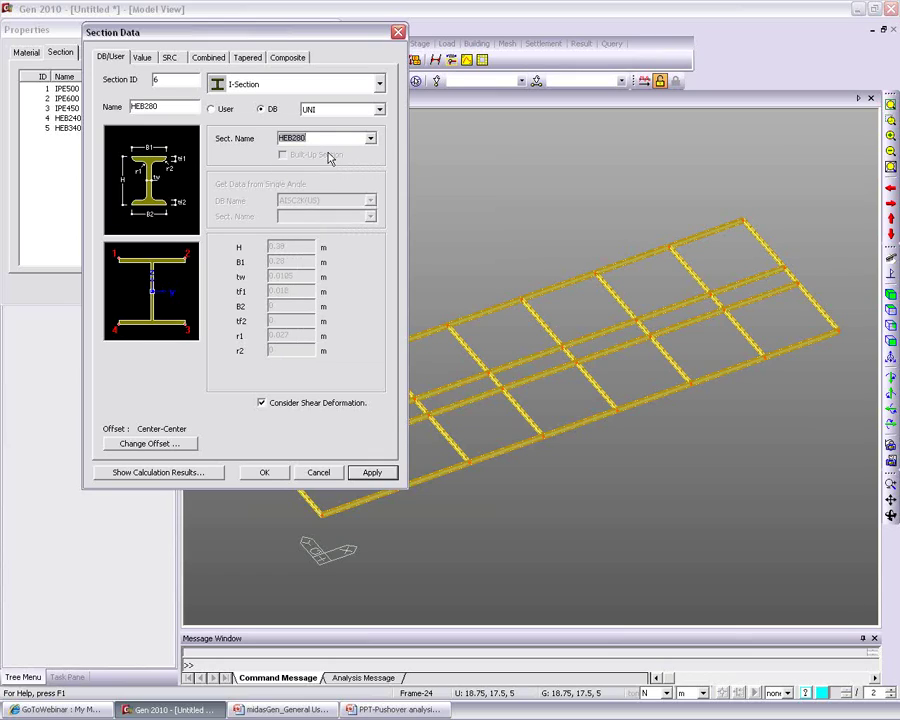
{"action": "left_click", "coordinate": [265, 473]}
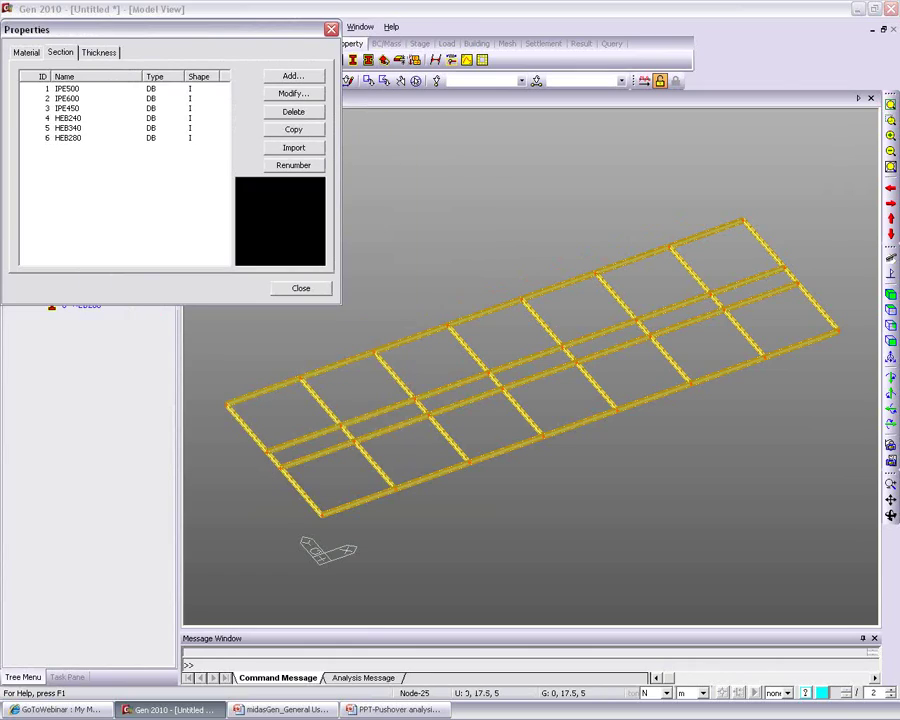
{"action": "left_click", "coordinate": [300, 288]}
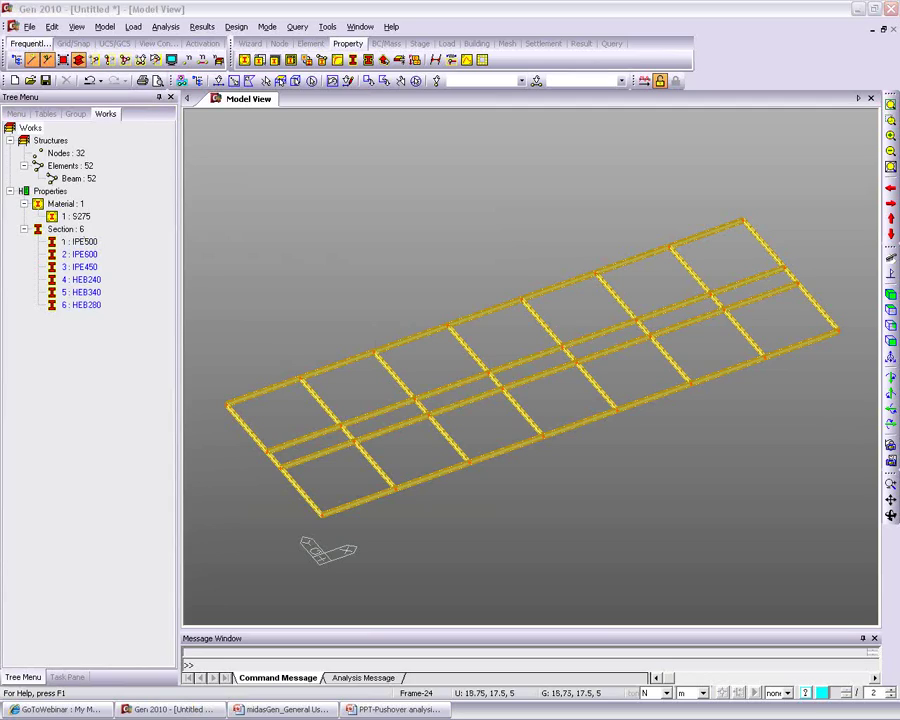
Step: Extrude all floor plan nodes by 0, 0, -5 m into S275 line elements with section HEB340 to form the columns
{"action": "left_click", "coordinate": [424, 410]}
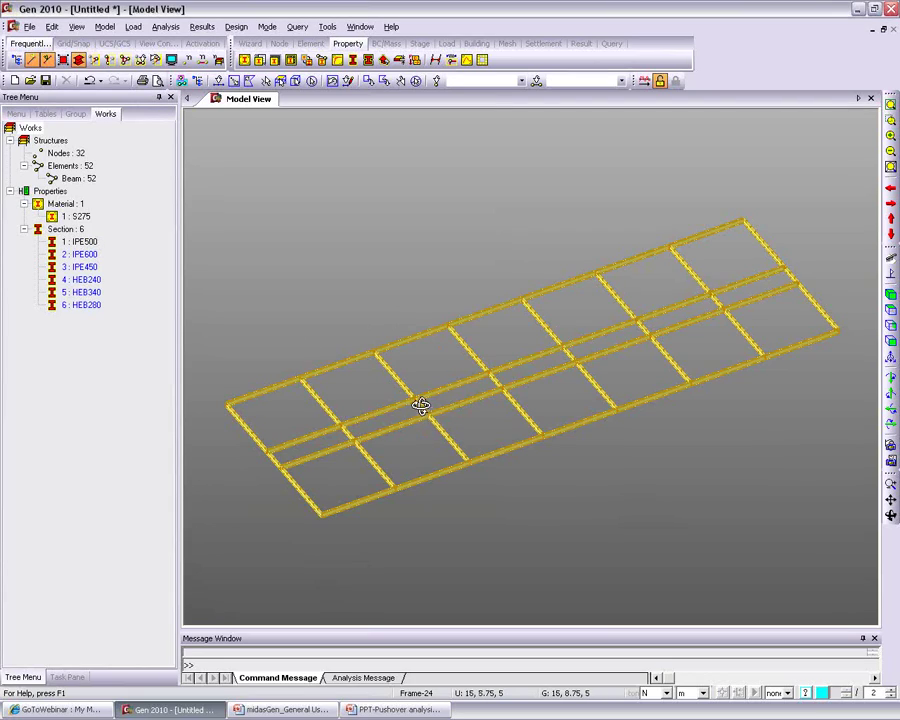
{"action": "middle_click_drag", "start_coordinate": [421, 391], "coordinate": [398, 401], "text": "ctrl"}
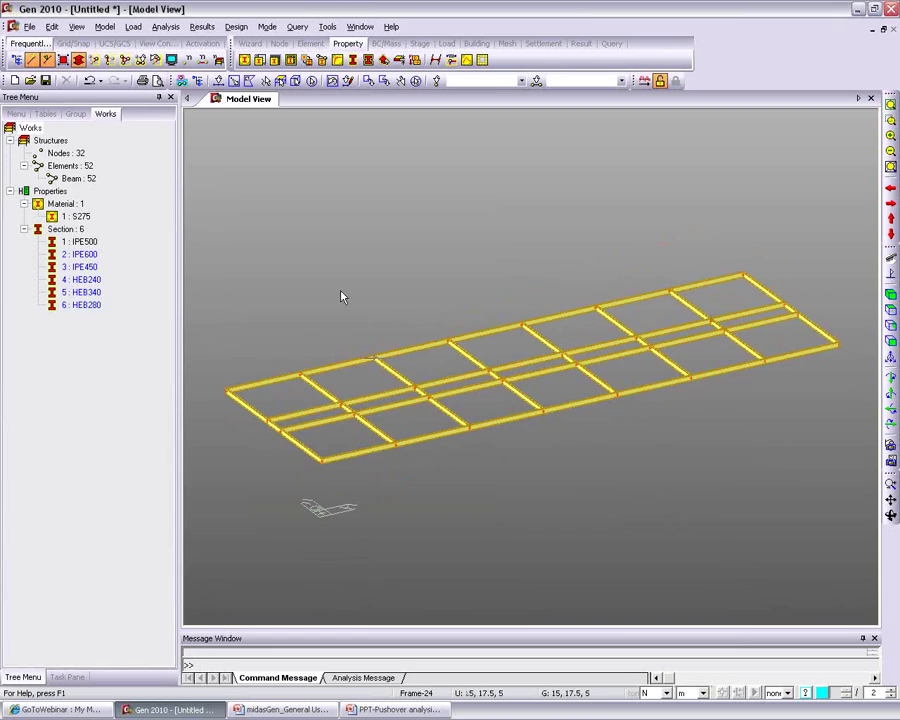
{"action": "left_click", "coordinate": [311, 82]}
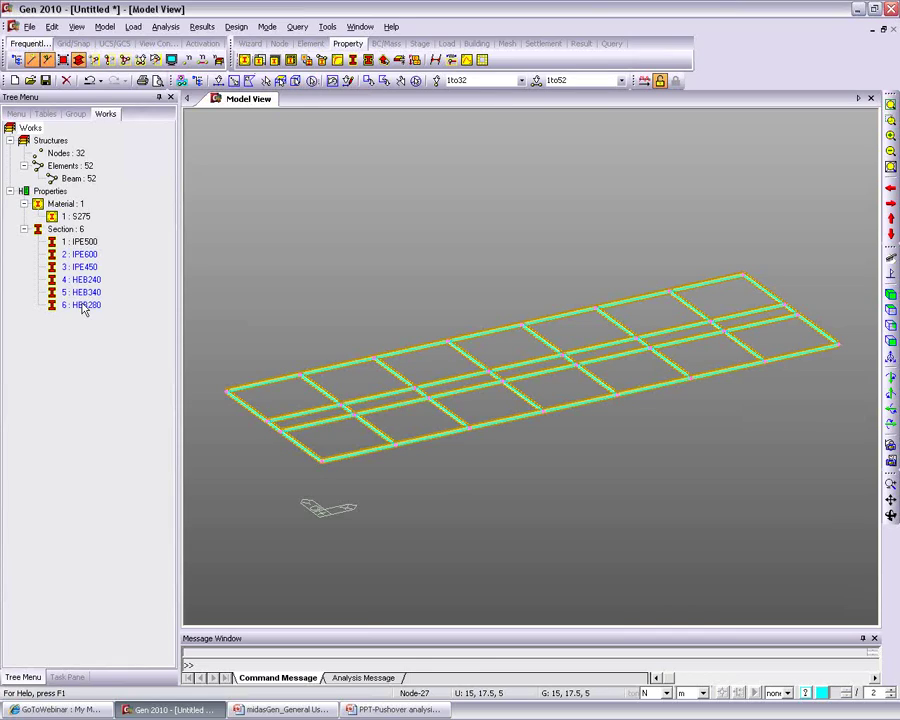
{"action": "left_click", "coordinate": [311, 45]}
{"action": "left_click", "coordinate": [279, 44]}
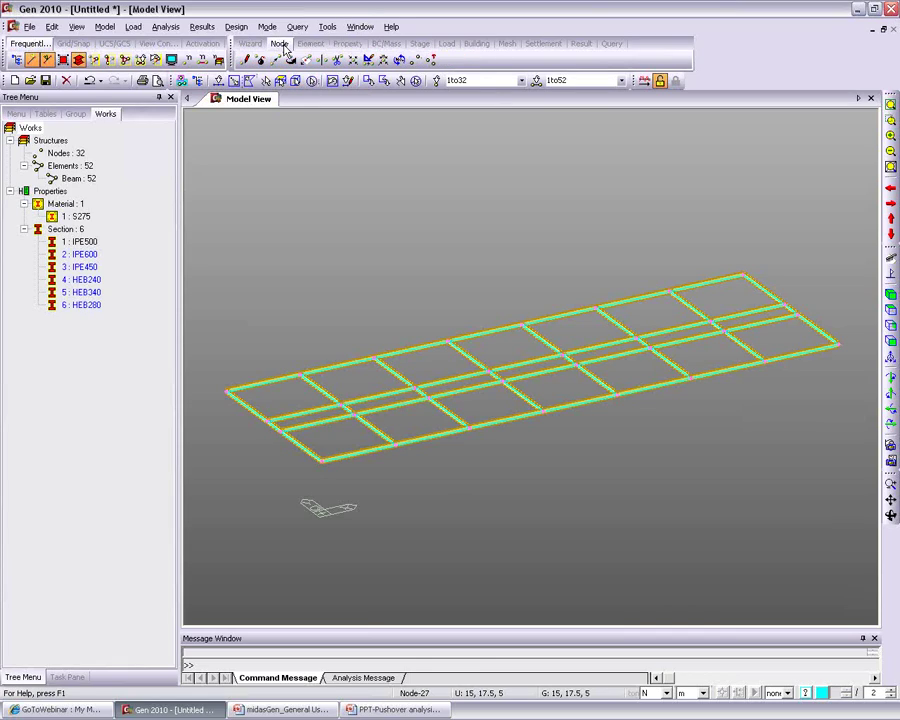
{"action": "left_click", "coordinate": [312, 45]}
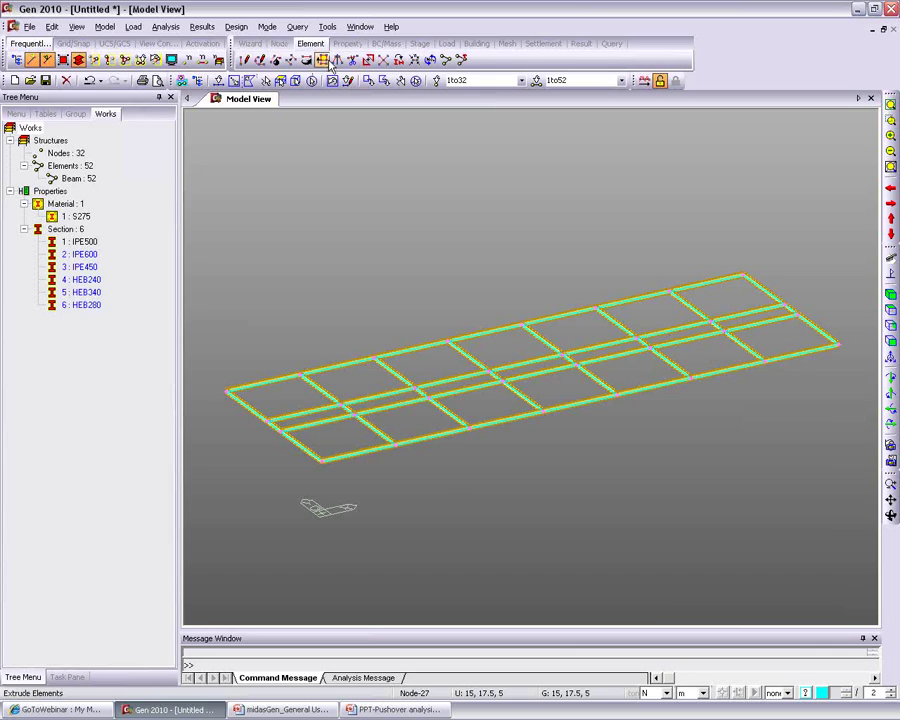
{"action": "left_click", "coordinate": [279, 60]}
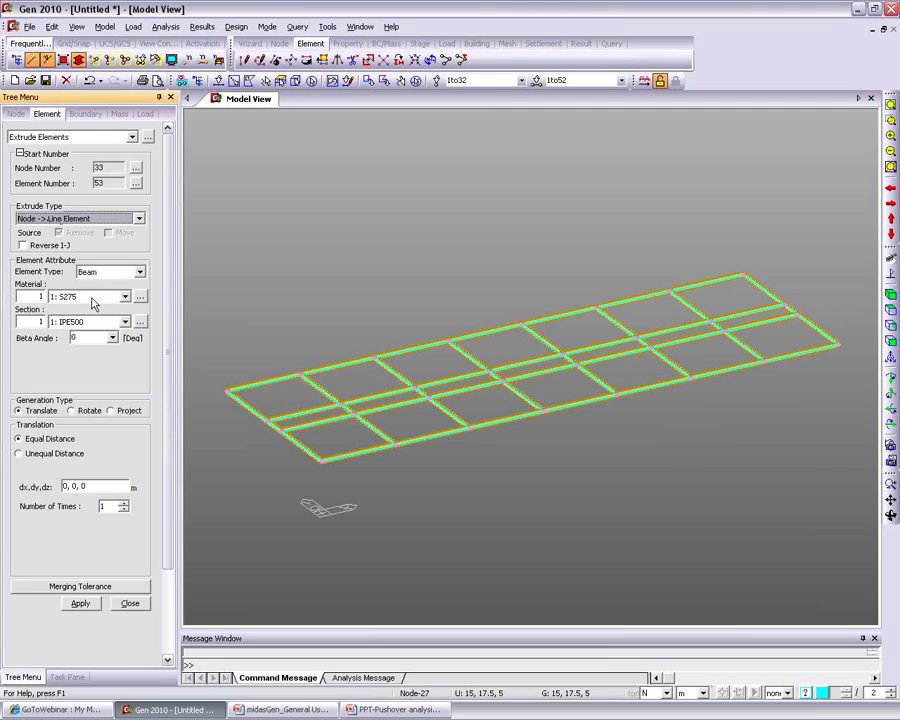
{"action": "left_click", "coordinate": [124, 322]}
{"action": "left_click", "coordinate": [83, 372]}
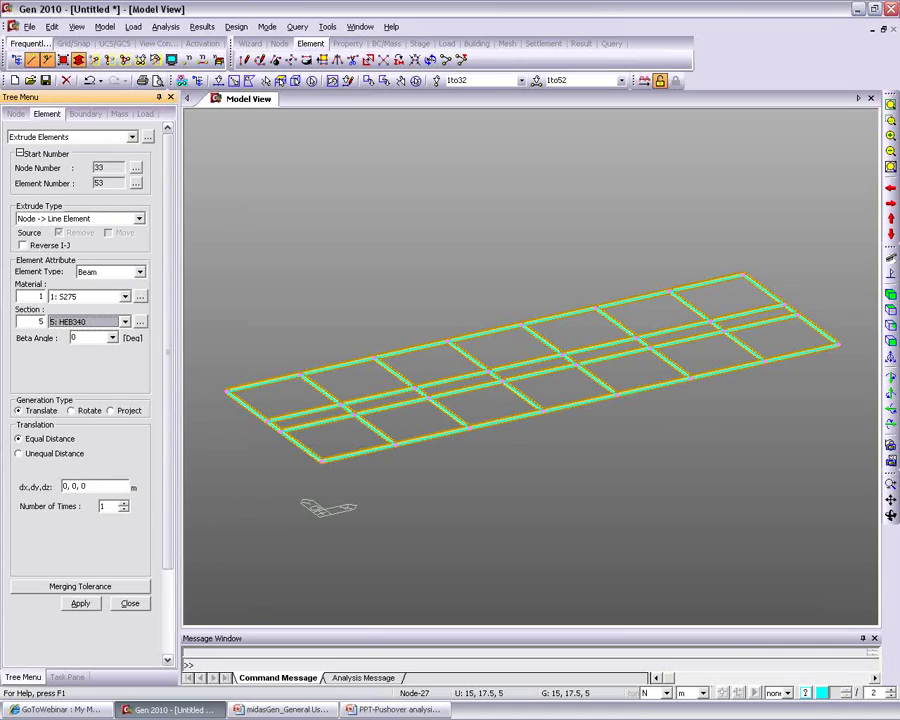
{"action": "left_click", "coordinate": [81, 485]}
{"action": "key", "text": "BackSpace"}
{"action": "type", "text": "-5"}
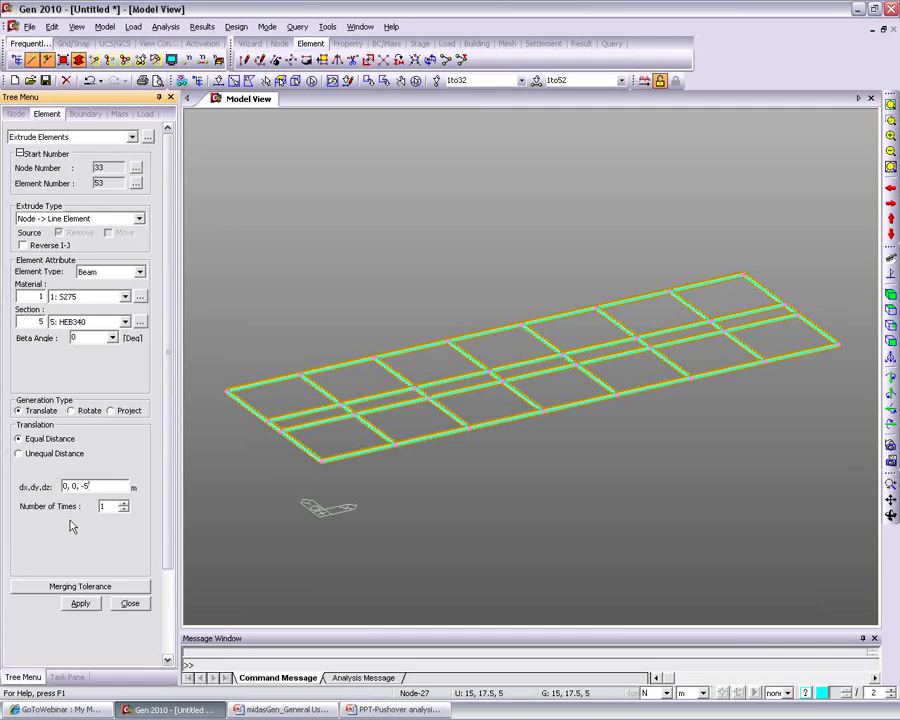
{"action": "left_click", "coordinate": [80, 603]}
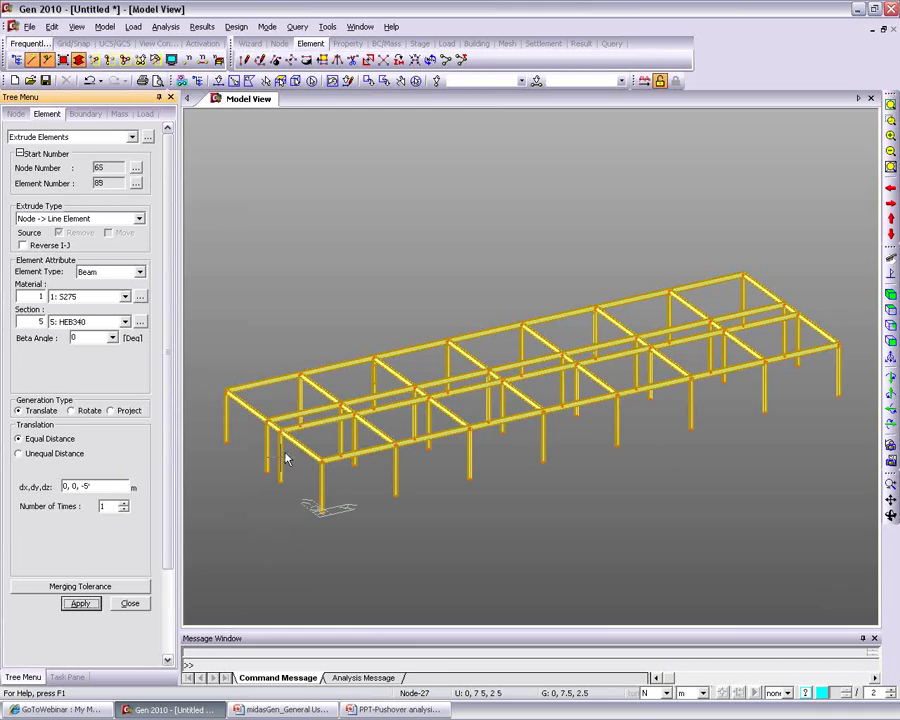
{"action": "middle_click_drag", "start_coordinate": [283, 456], "coordinate": [293, 462], "text": "ctrl"}
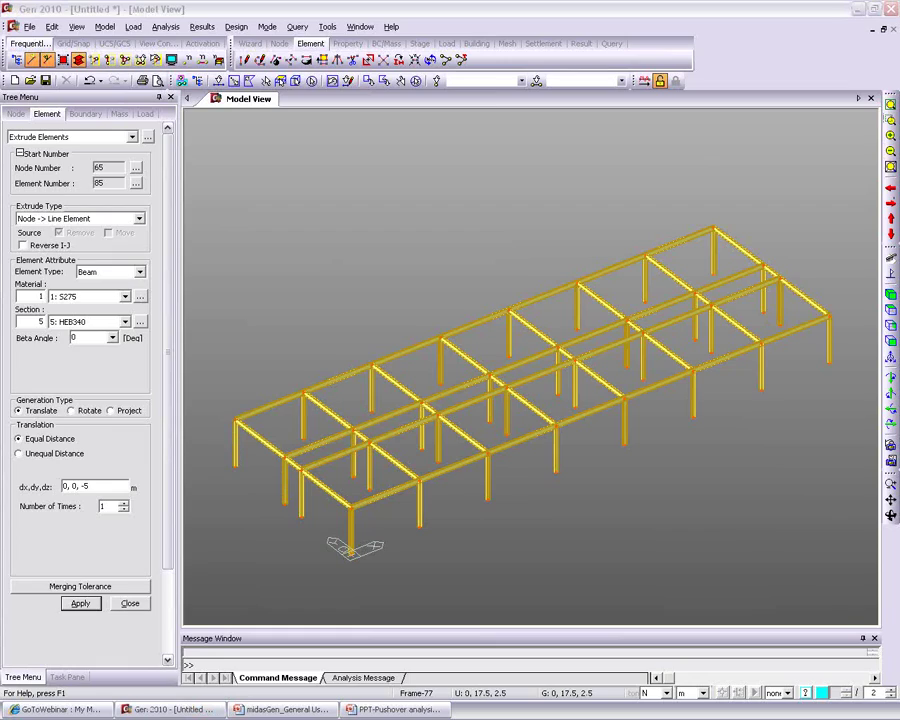
{"action": "left_click", "coordinate": [130, 603]}
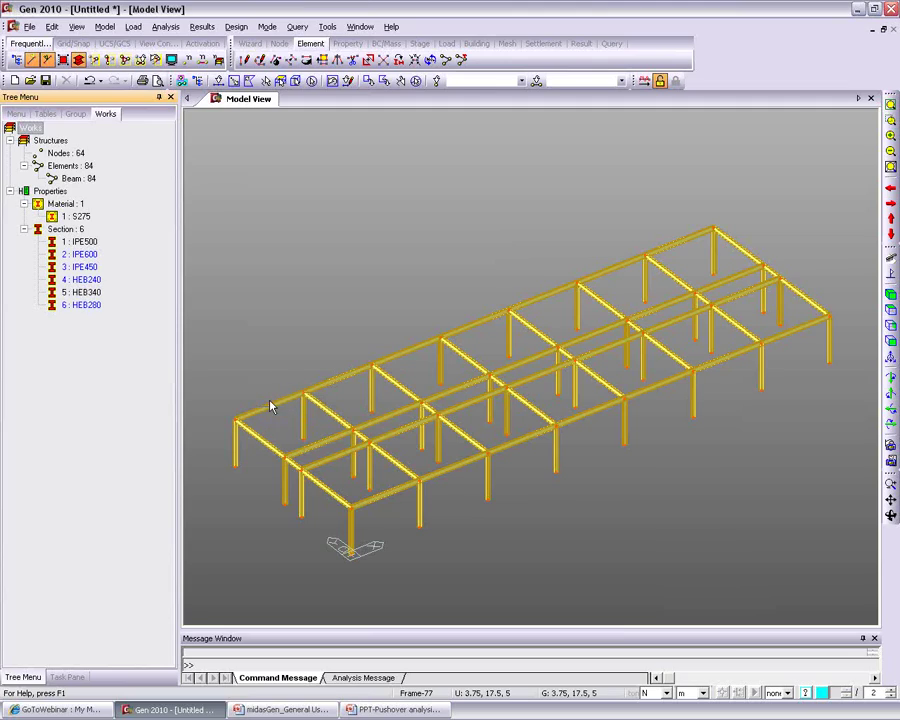
Step: Create crossed HEB280 braces in the rear wide bay of the x = 0 end frame, with node and element intersection off
{"action": "left_click", "coordinate": [345, 44]}
{"action": "left_click", "coordinate": [310, 44]}
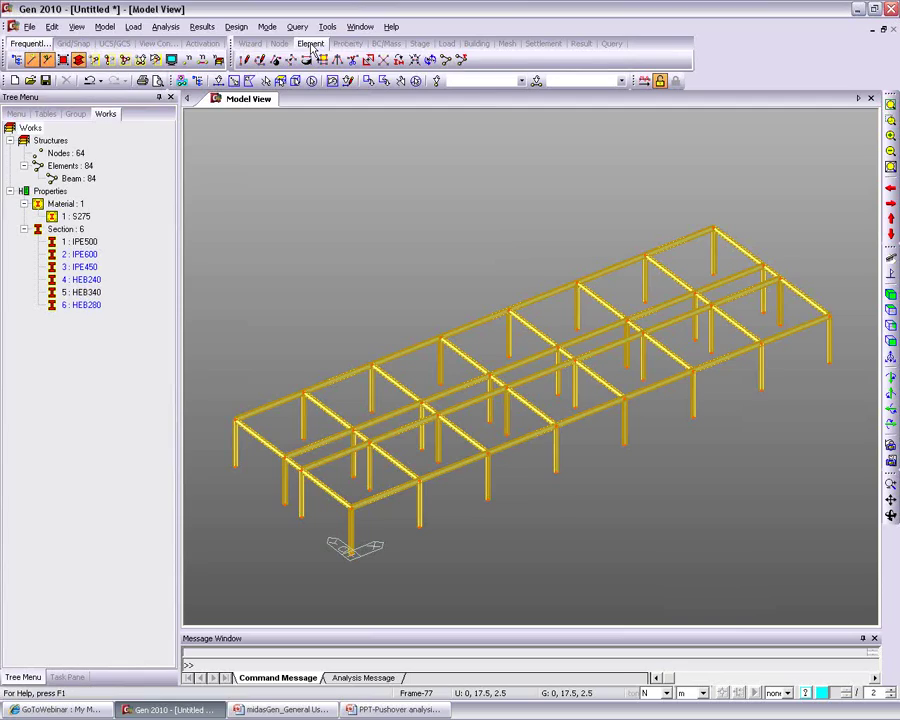
{"action": "left_click", "coordinate": [243, 61]}
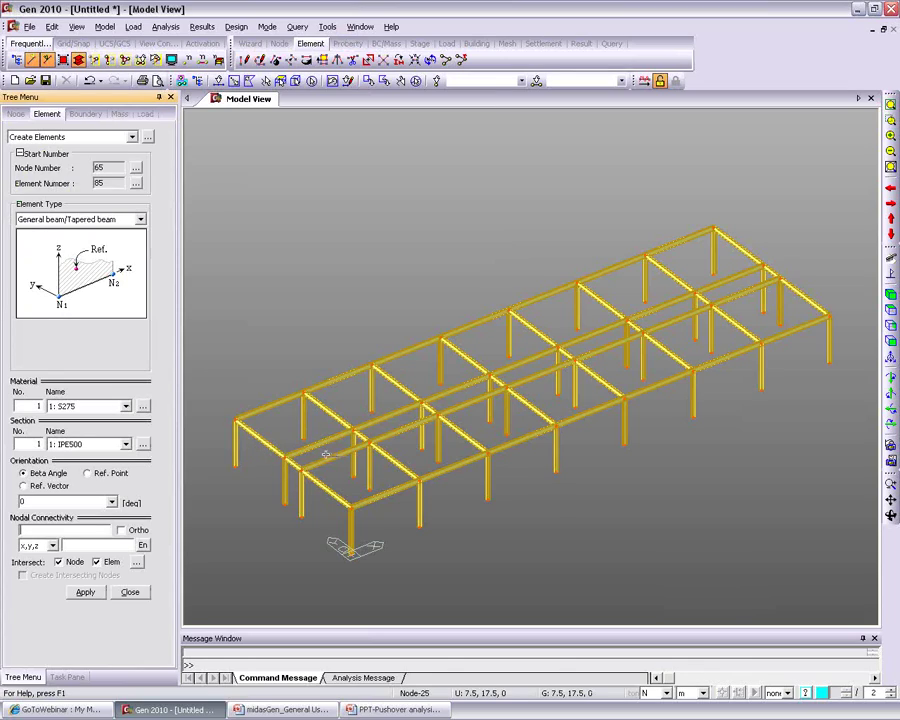
{"action": "left_click", "coordinate": [100, 444]}
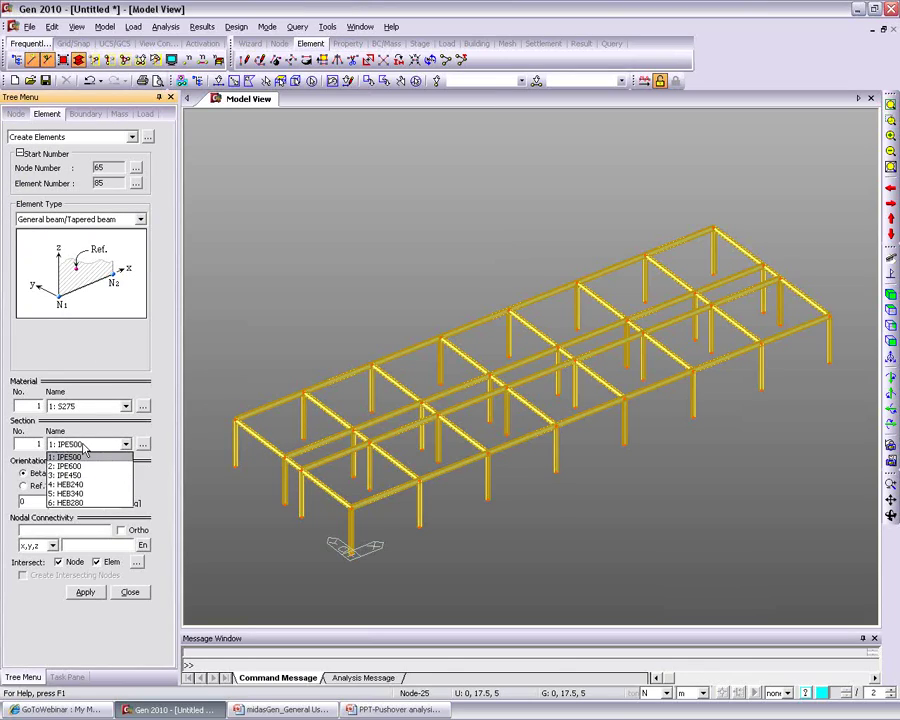
{"action": "left_click", "coordinate": [80, 503]}
{"action": "left_click", "coordinate": [55, 530]}
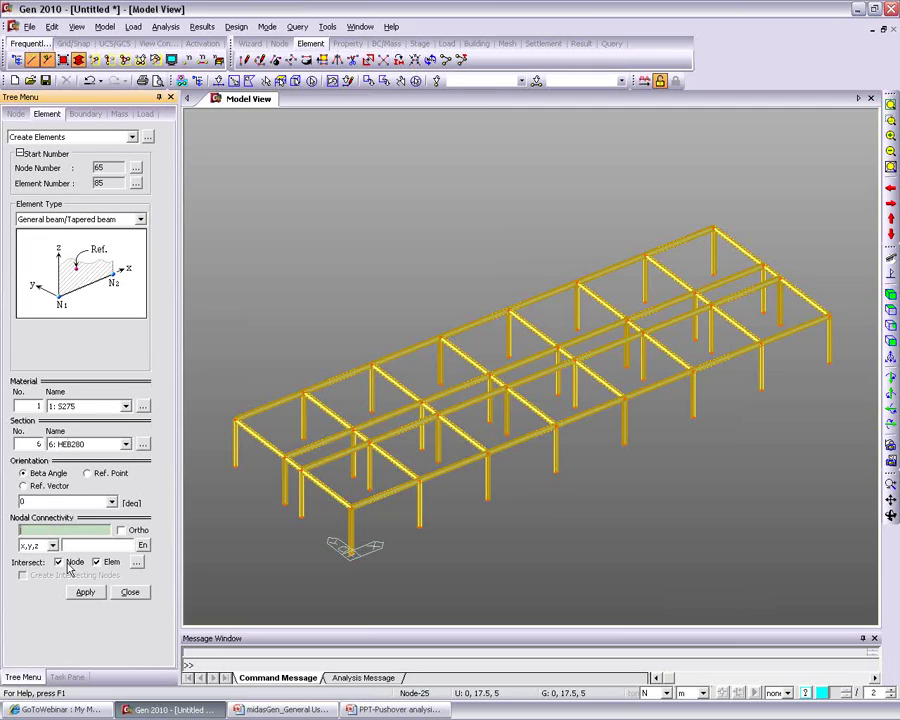
{"action": "left_click", "coordinate": [68, 563]}
{"action": "left_click", "coordinate": [97, 562]}
{"action": "left_click", "coordinate": [237, 424]}
{"action": "left_click", "coordinate": [281, 458]}
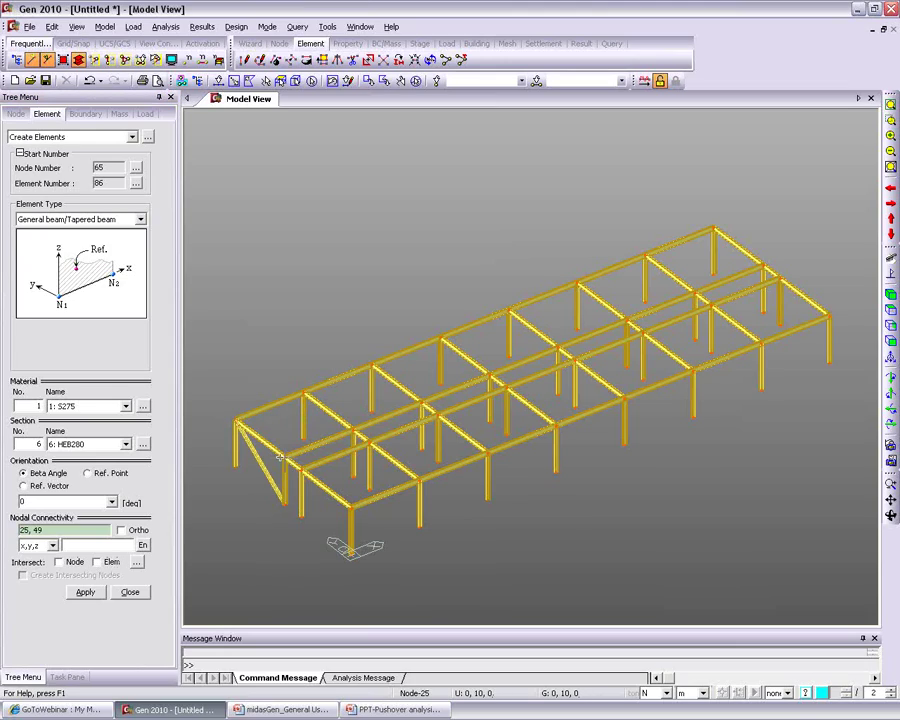
{"action": "left_click", "coordinate": [284, 456]}
{"action": "left_click", "coordinate": [236, 465]}
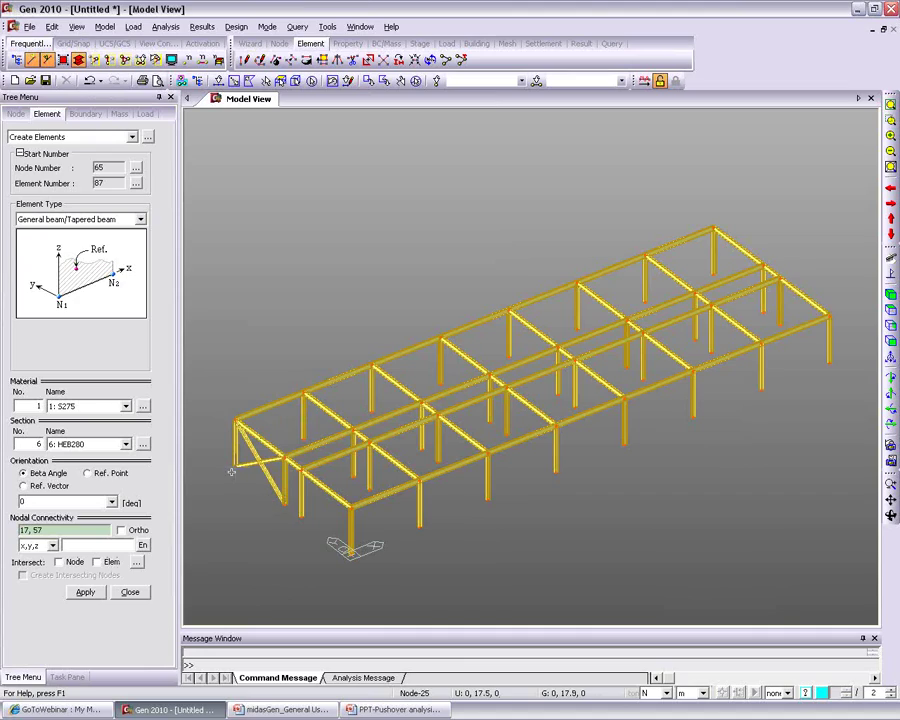
Step: Add crossed HEB280 braces in the second bay of the rear long side
{"action": "left_click", "coordinate": [305, 393]}
{"action": "left_click", "coordinate": [371, 423]}
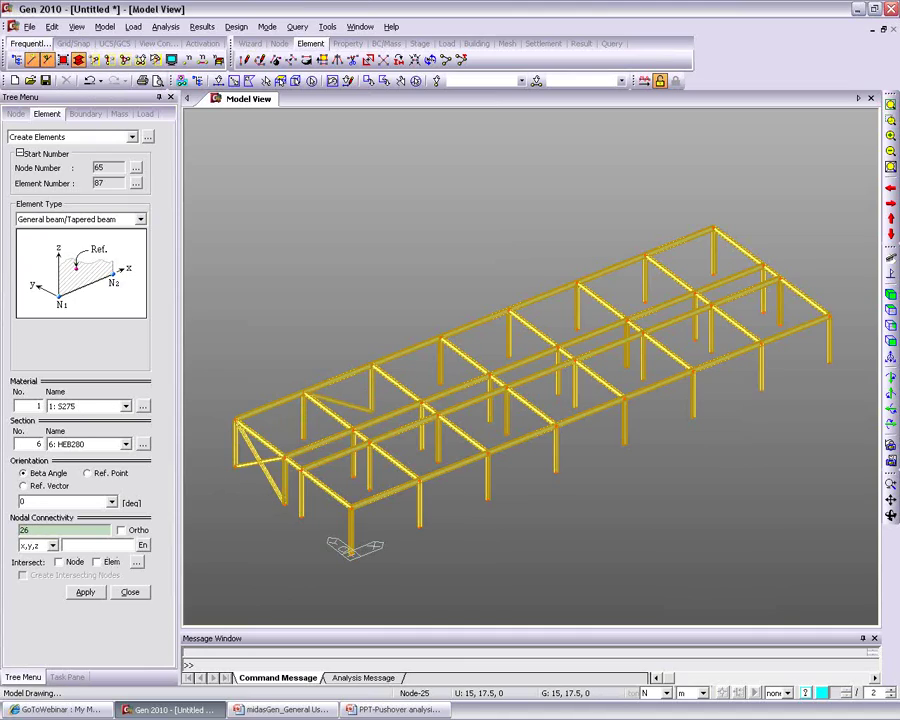
{"action": "left_click", "coordinate": [304, 437]}
{"action": "left_click", "coordinate": [371, 369]}
Step: Add crossed HEB280 braces in the sixth bay of the rear long side
{"action": "left_click", "coordinate": [578, 285]}
{"action": "left_click", "coordinate": [643, 298]}
{"action": "left_click", "coordinate": [645, 258]}
{"action": "left_click", "coordinate": [579, 328]}
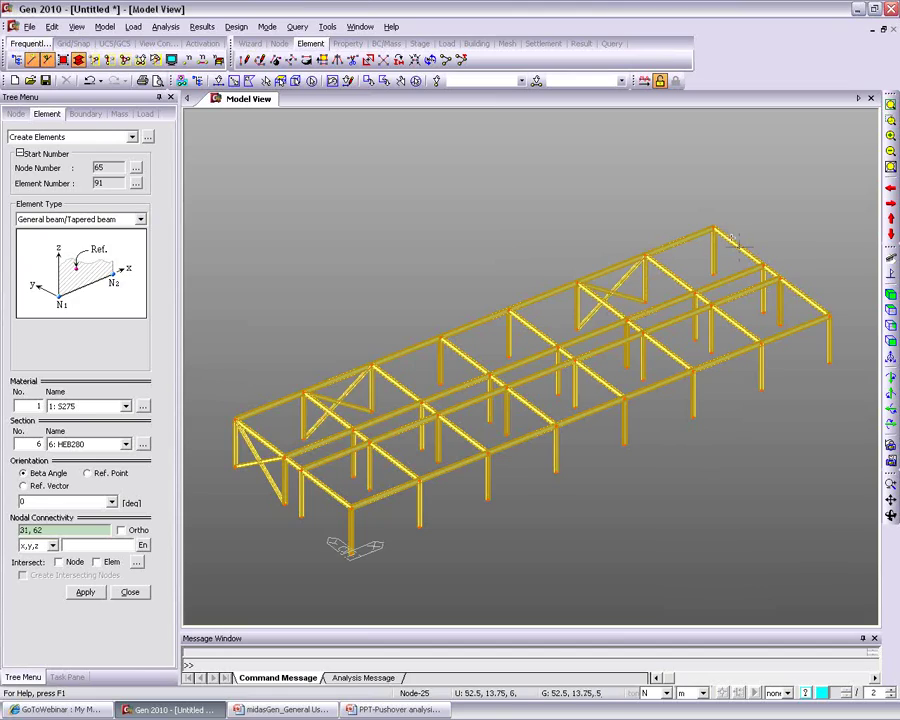
Step: Add crossed HEB280 braces in the rear wide bay of the far end frame and finish creating elements
{"action": "left_click", "coordinate": [714, 229]}
{"action": "left_click", "coordinate": [763, 310]}
{"action": "left_click", "coordinate": [763, 265]}
{"action": "left_click", "coordinate": [714, 273]}
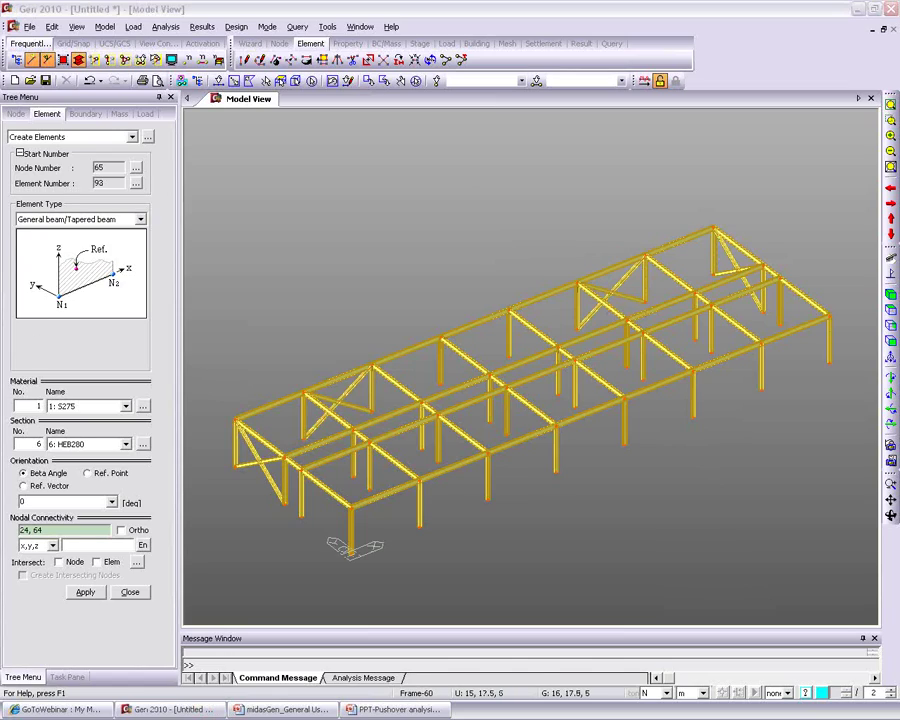
{"action": "left_click", "coordinate": [129, 593]}
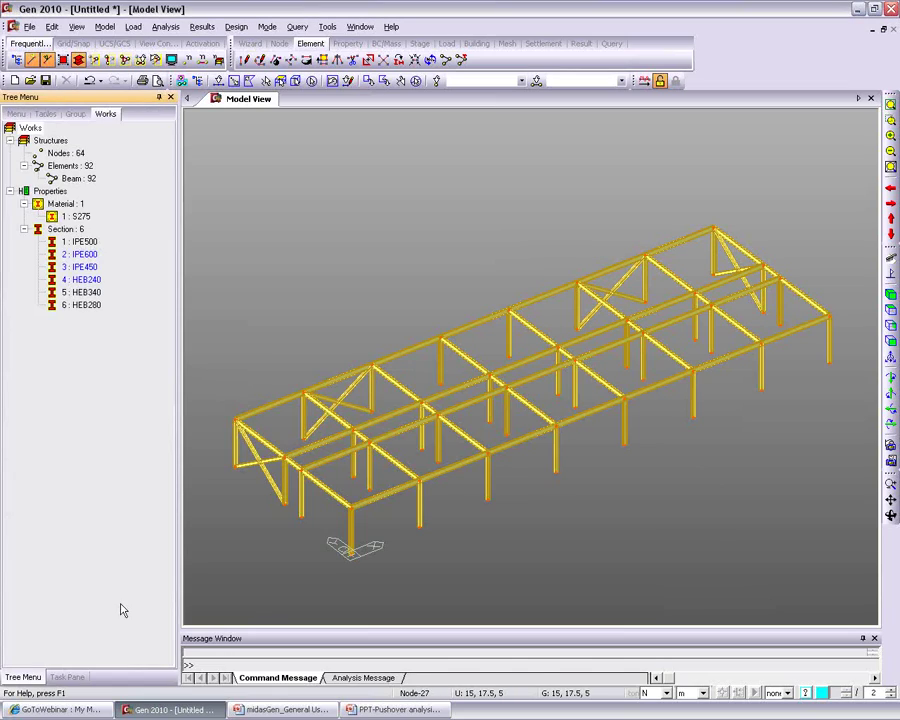
Step: Examine which members use section IPE500, switching to the plan view and clearing the selection
{"action": "middle_click_drag", "start_coordinate": [400, 466], "coordinate": [396, 428]}
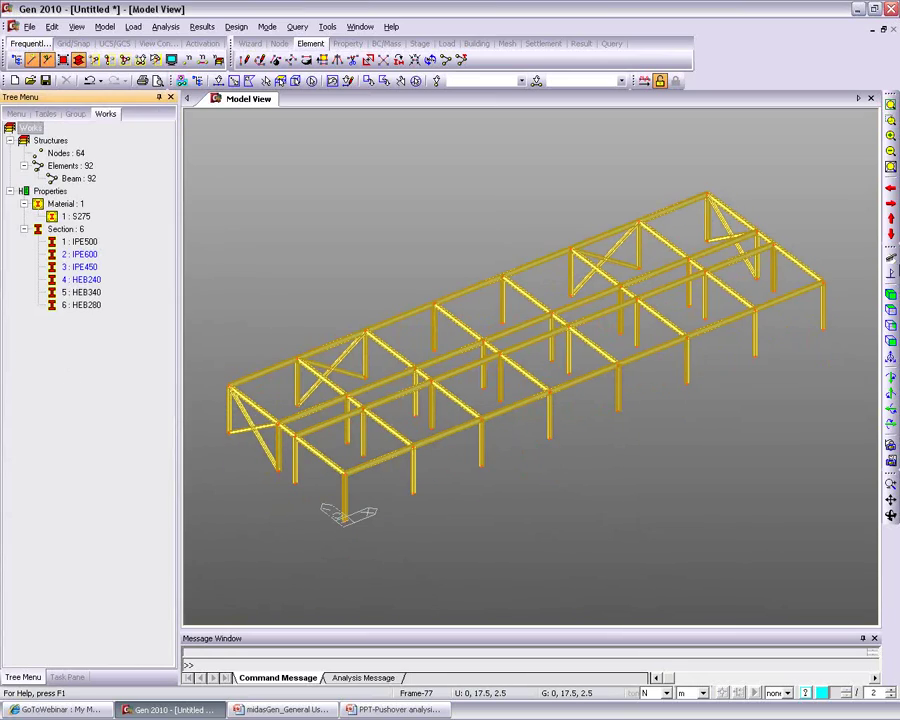
{"action": "double_click", "coordinate": [80, 241]}
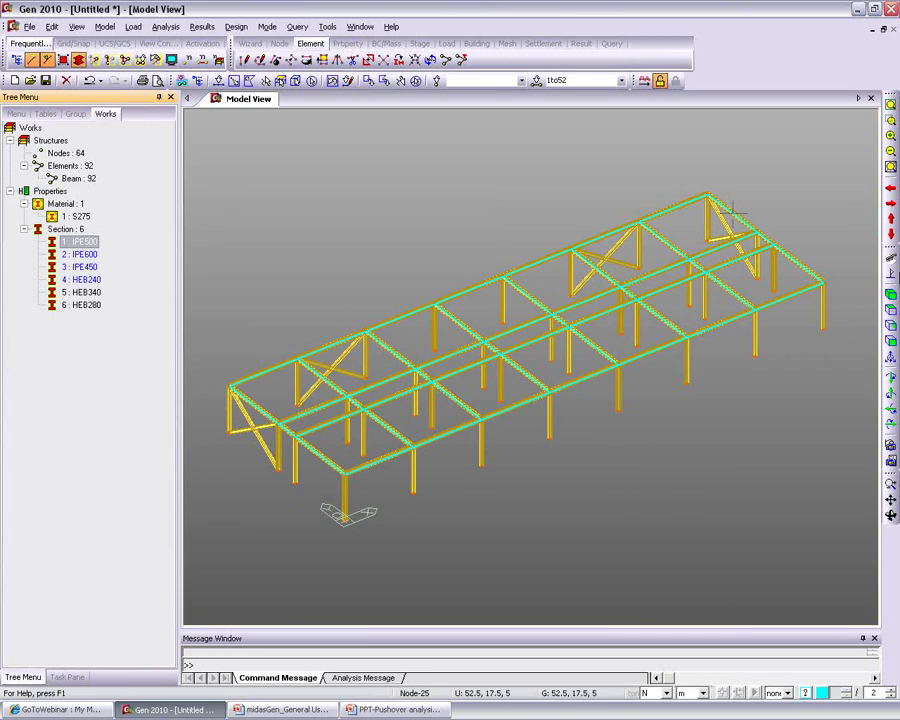
{"action": "left_click", "coordinate": [233, 80]}
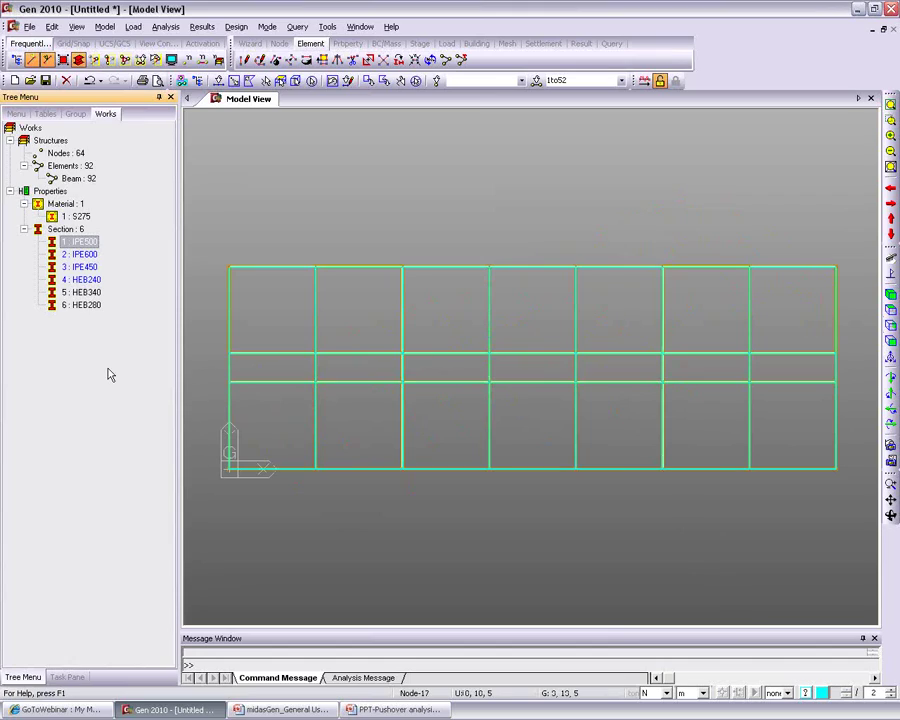
{"action": "key", "text": "ctrl+a"}
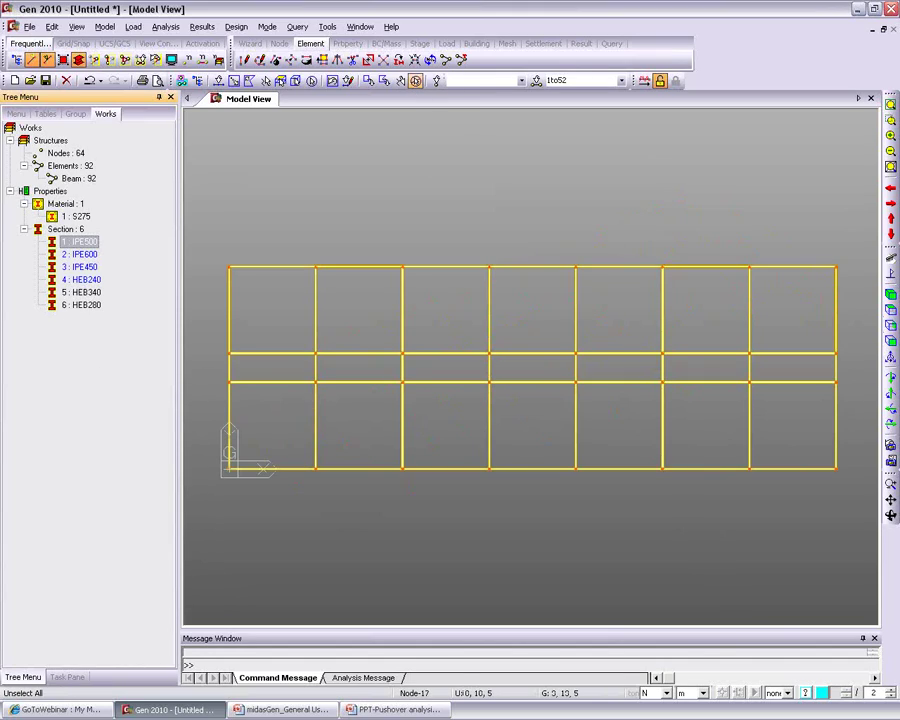
Step: Set the selection filter to xy and assign section 2 IPE600 to the interior transverse beams in both wide rows
{"action": "left_click", "coordinate": [787, 693]}
{"action": "left_click", "coordinate": [777, 663]}
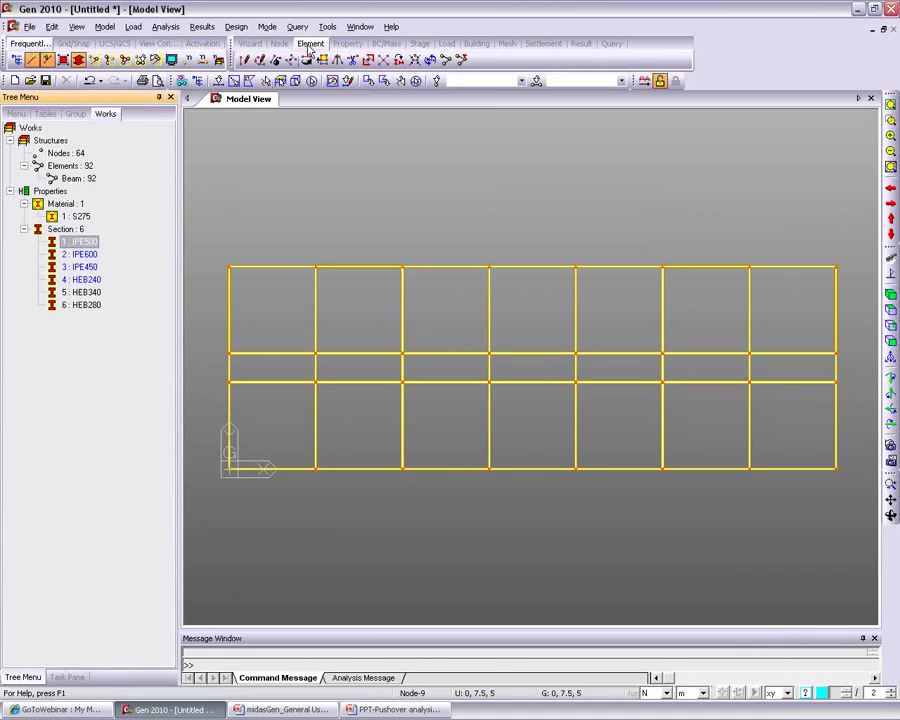
{"action": "left_click", "coordinate": [233, 80]}
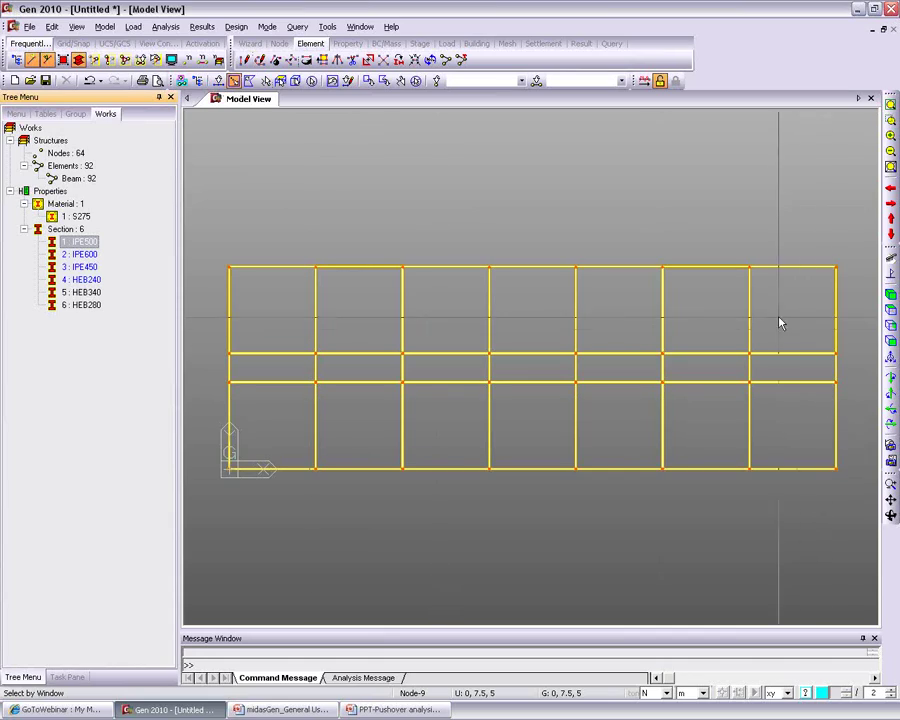
{"action": "left_click_drag", "start_coordinate": [305, 307], "coordinate": [305, 307]}
{"action": "left_click_drag", "start_coordinate": [736, 460], "coordinate": [280, 414]}
{"action": "mouse_move", "coordinate": [80, 254]}
{"action": "left_mouse_down"}
{"action": "mouse_move", "coordinate": [210, 238]}
{"action": "mouse_move", "coordinate": [300, 310]}
{"action": "left_mouse_up"}
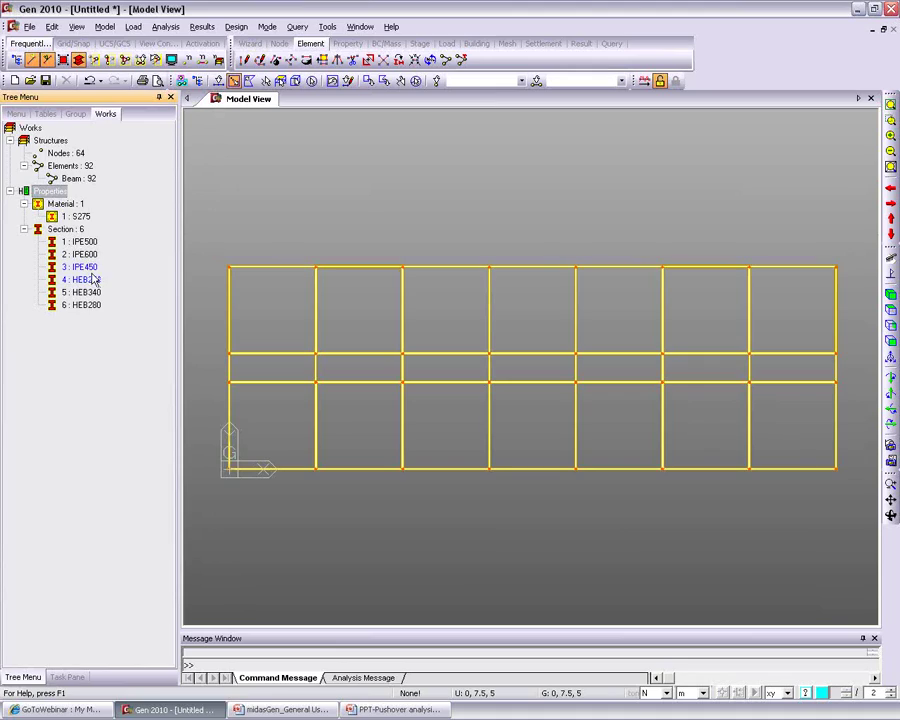
Step: Assign section 3 IPE450 to the two interior longitudinal beam lines bordering the narrow middle row
{"action": "left_click", "coordinate": [96, 266]}
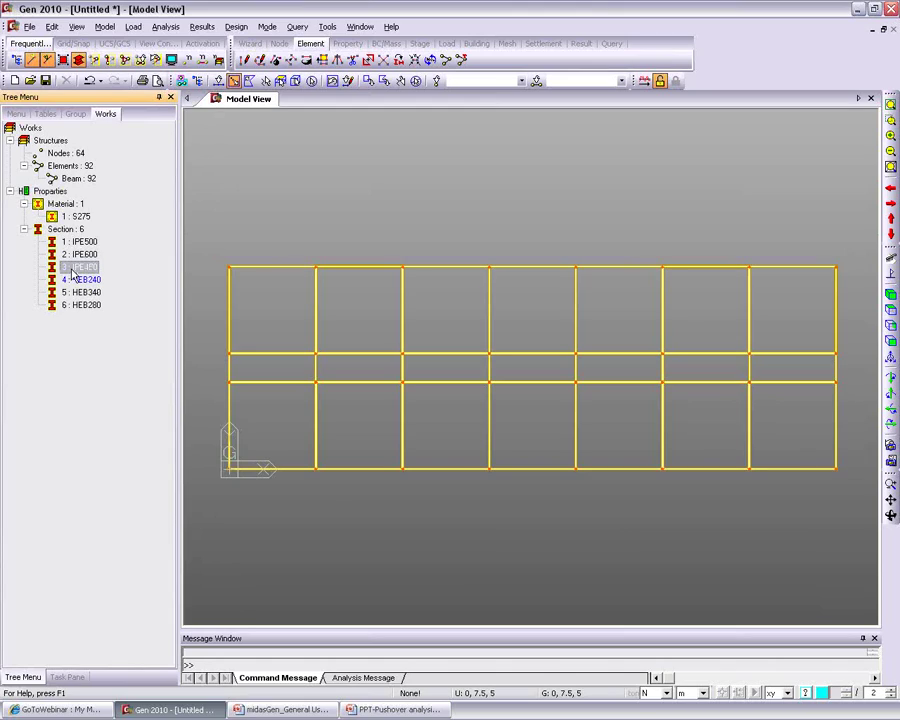
{"action": "left_click", "coordinate": [94, 256]}
{"action": "left_click", "coordinate": [92, 268]}
{"action": "left_click", "coordinate": [80, 255]}
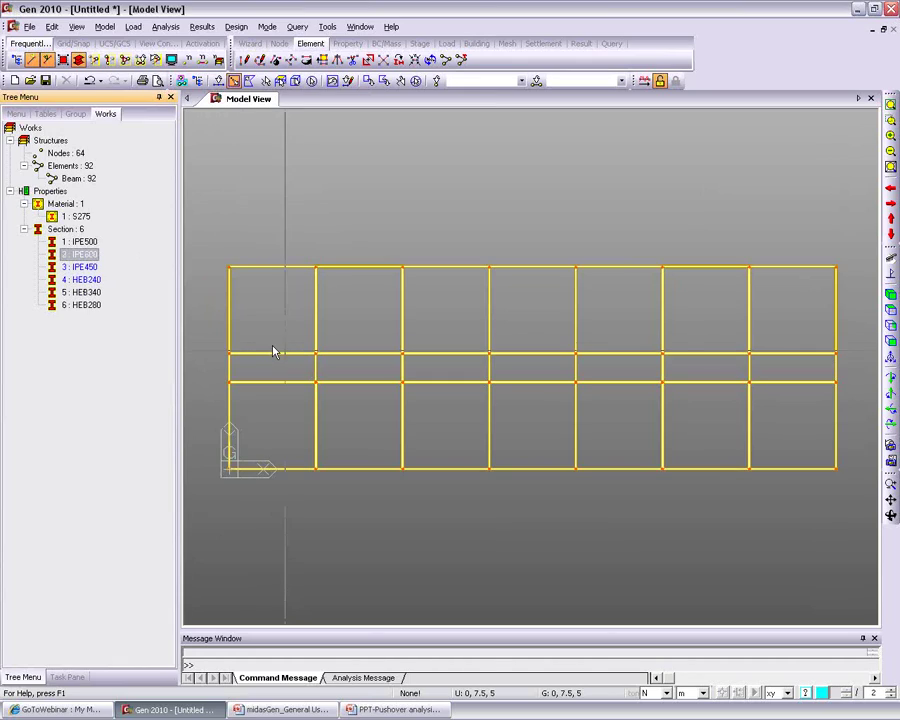
{"action": "left_click", "coordinate": [193, 337]}
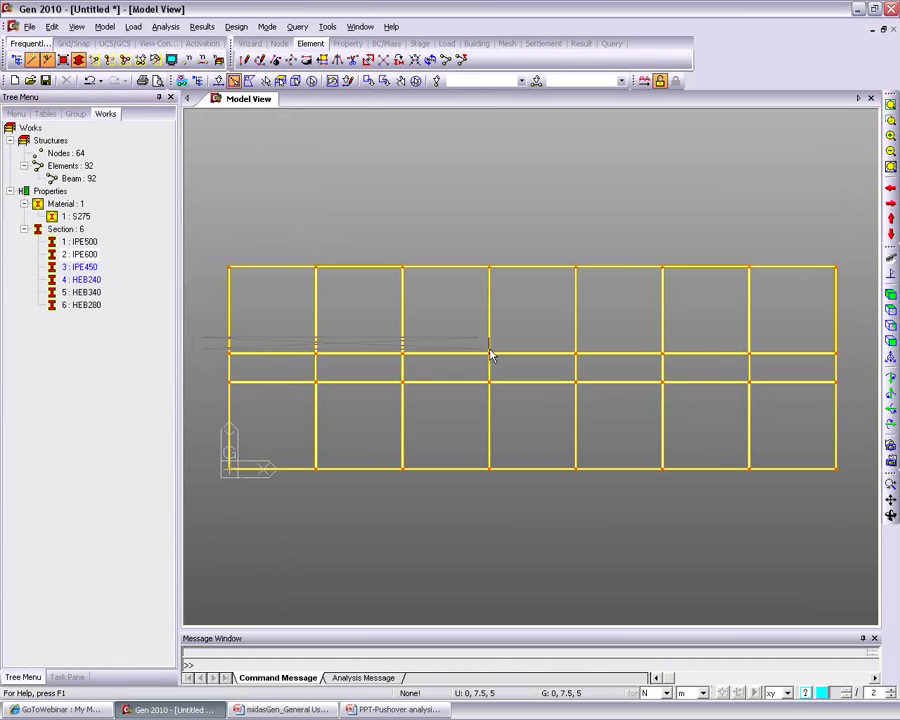
{"action": "left_click", "coordinate": [840, 363]}
{"action": "left_click", "coordinate": [195, 378]}
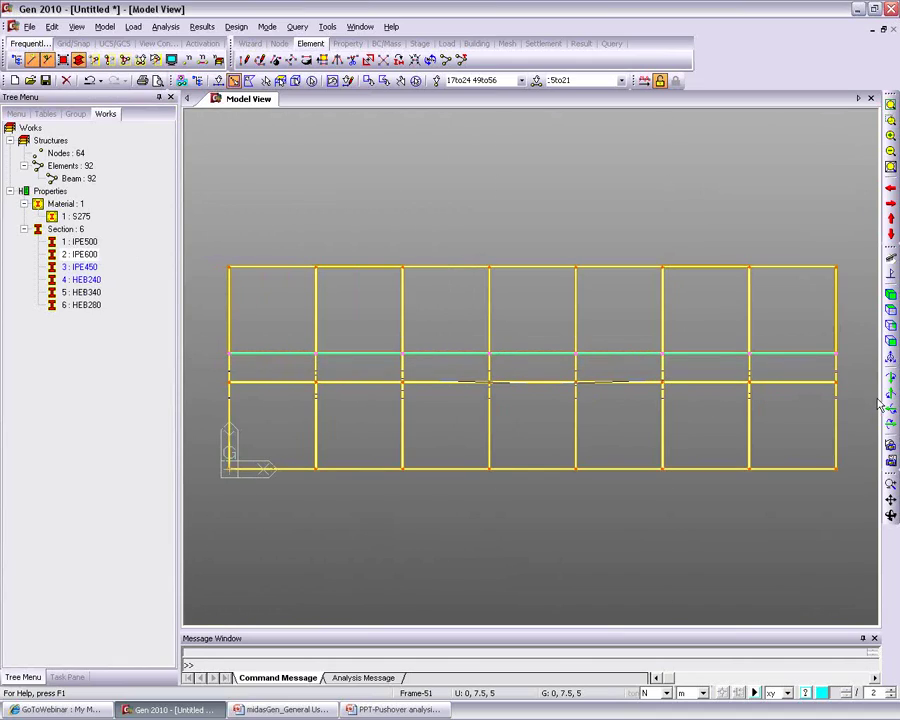
{"action": "left_click", "coordinate": [851, 398]}
{"action": "left_click_drag", "start_coordinate": [80, 267], "coordinate": [153, 266]}
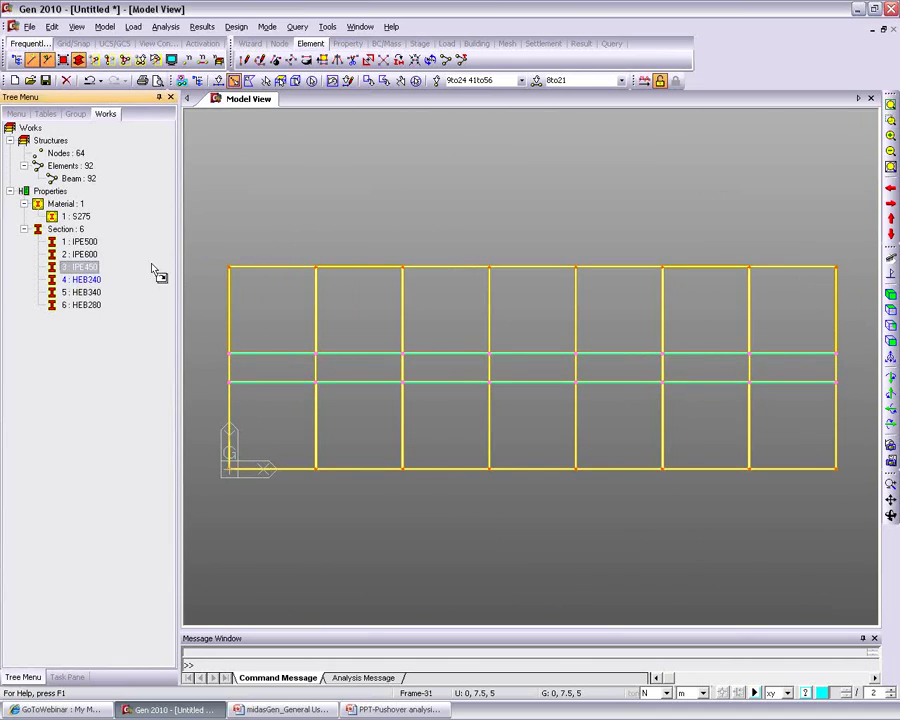
Step: Assign section 3 IPE450 to the two outer longitudinal beam lines along the long sides of the frame
{"action": "left_click_drag", "start_coordinate": [449, 240], "coordinate": [440, 226]}
{"action": "left_click", "coordinate": [224, 238]}
{"action": "left_click", "coordinate": [858, 287]}
{"action": "left_click", "coordinate": [222, 478]}
{"action": "left_click", "coordinate": [846, 486]}
{"action": "left_click_drag", "start_coordinate": [80, 279], "coordinate": [310, 235]}
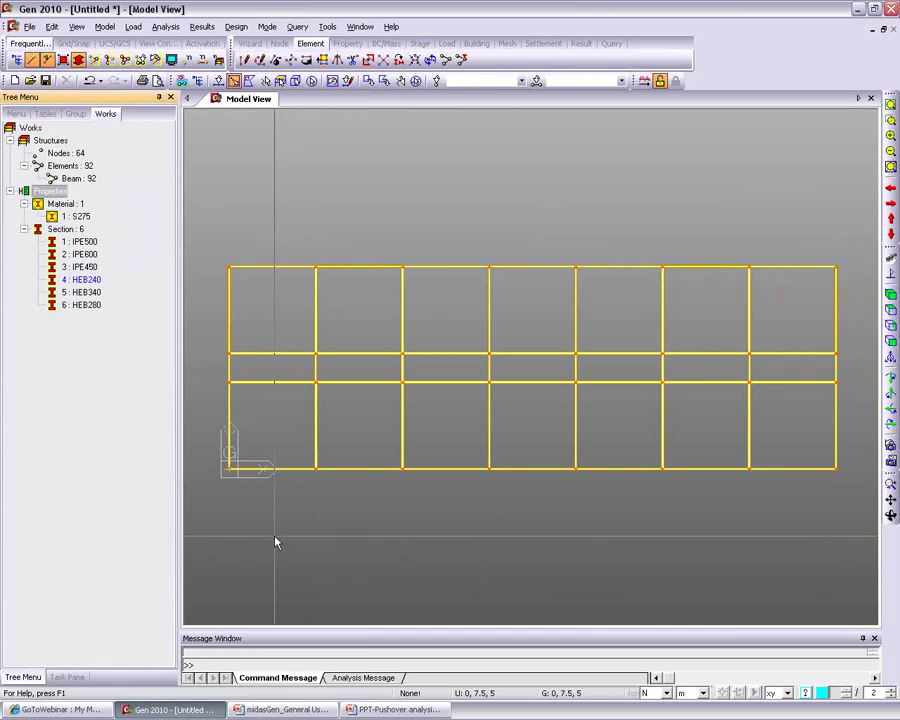
Step: Examine which members use section IPE500, clear the selection and return to a 3D view of the frame
{"action": "left_click", "coordinate": [84, 242]}
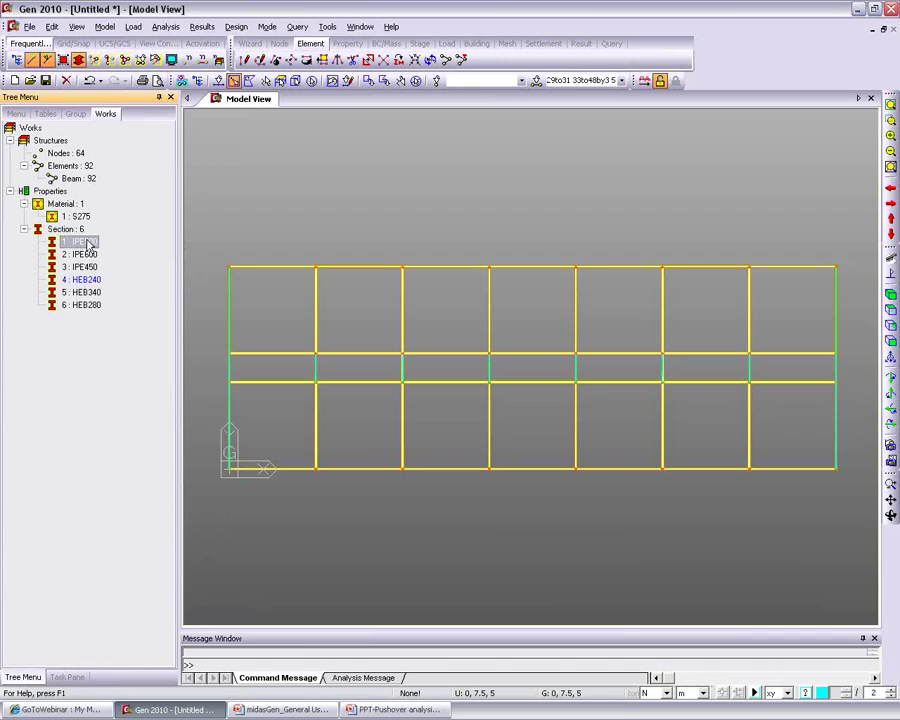
{"action": "left_click", "coordinate": [416, 81]}
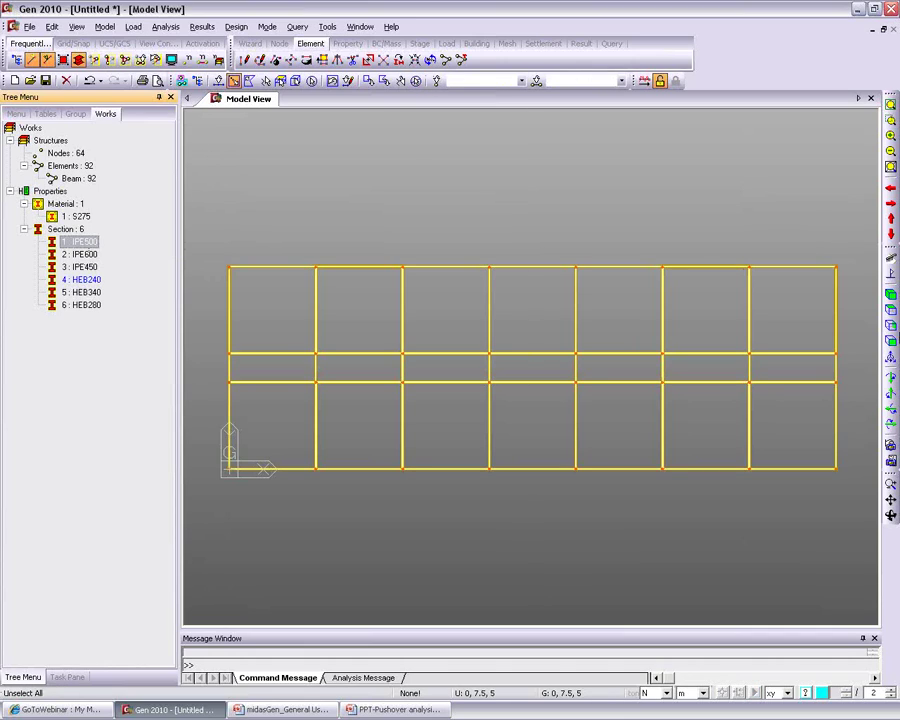
{"action": "left_click", "coordinate": [889, 312]}
{"action": "middle_click_drag", "start_coordinate": [437, 368], "coordinate": [464, 472], "text": "ctrl"}
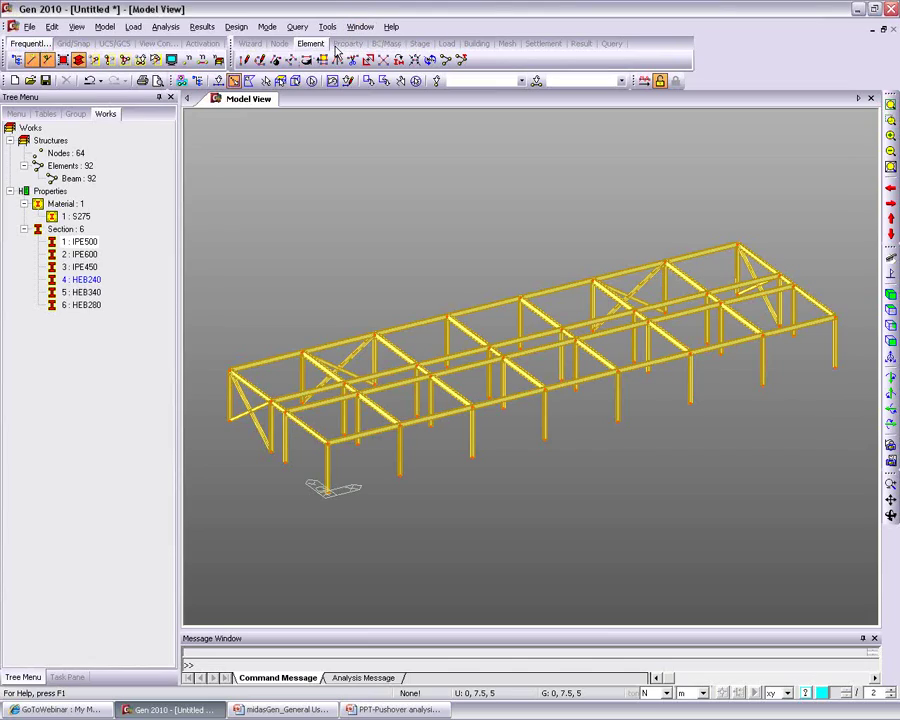
Step: Set up a pinned-pinned beam end release in the Default boundary group, releasing My and Mz at both nodes
{"action": "left_click", "coordinate": [388, 44]}
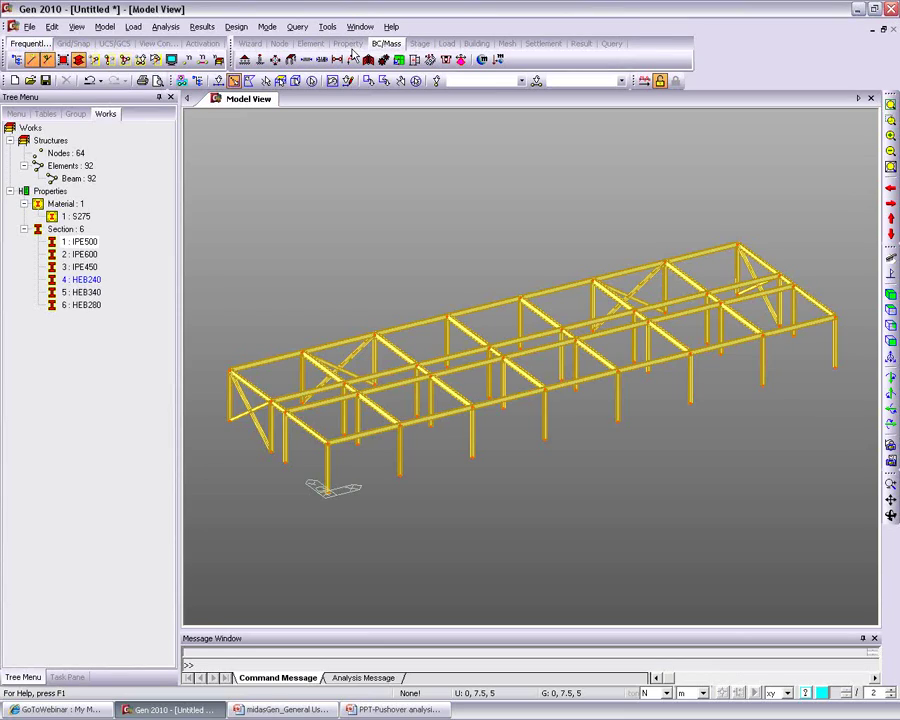
{"action": "left_click", "coordinate": [242, 55]}
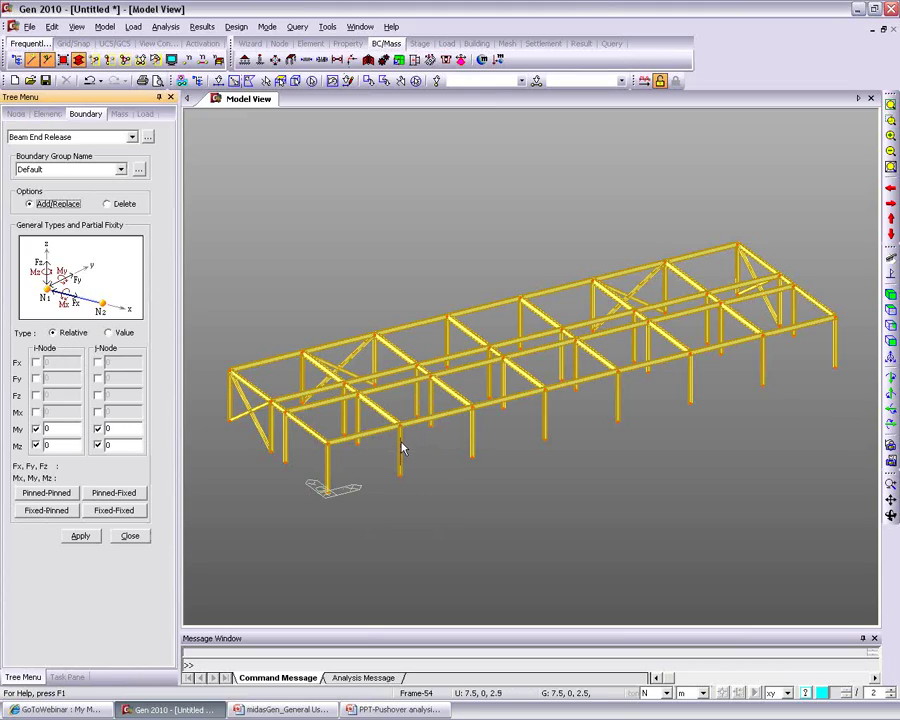
{"action": "mouse_move", "coordinate": [401, 447]}
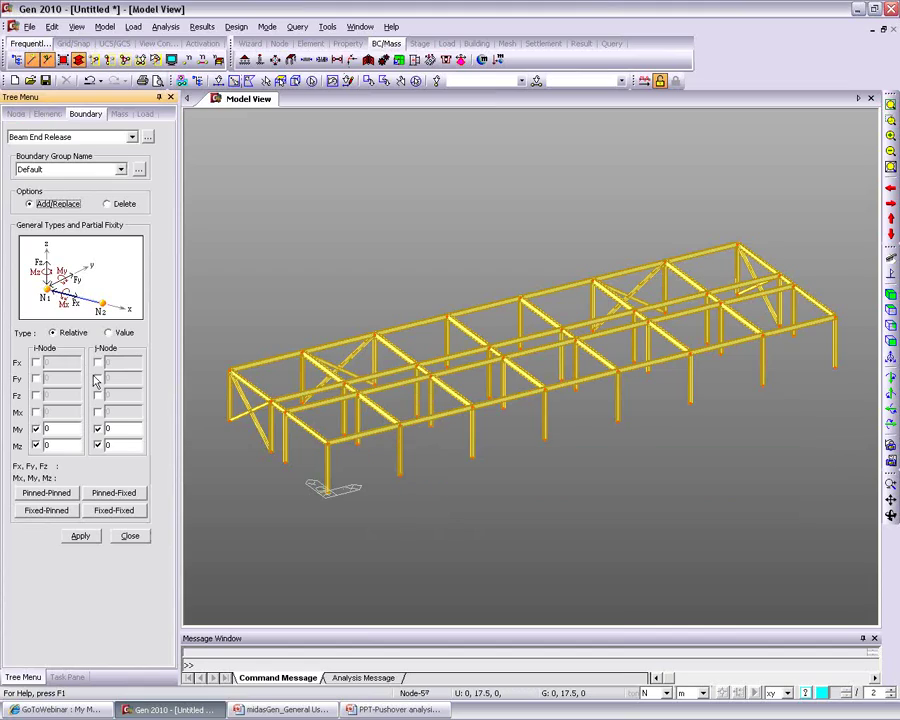
Step: Set the selection filter to none and apply the My and Mz end releases to all top-level beams
{"action": "left_click", "coordinate": [787, 693]}
{"action": "left_click", "coordinate": [777, 626]}
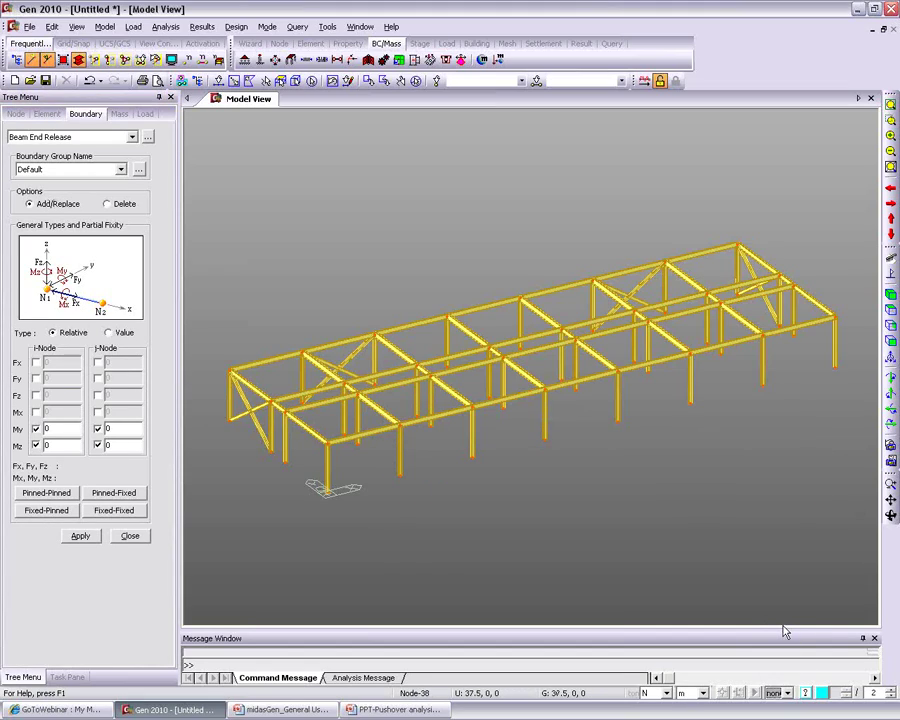
{"action": "key", "text": "ctrl+f"}
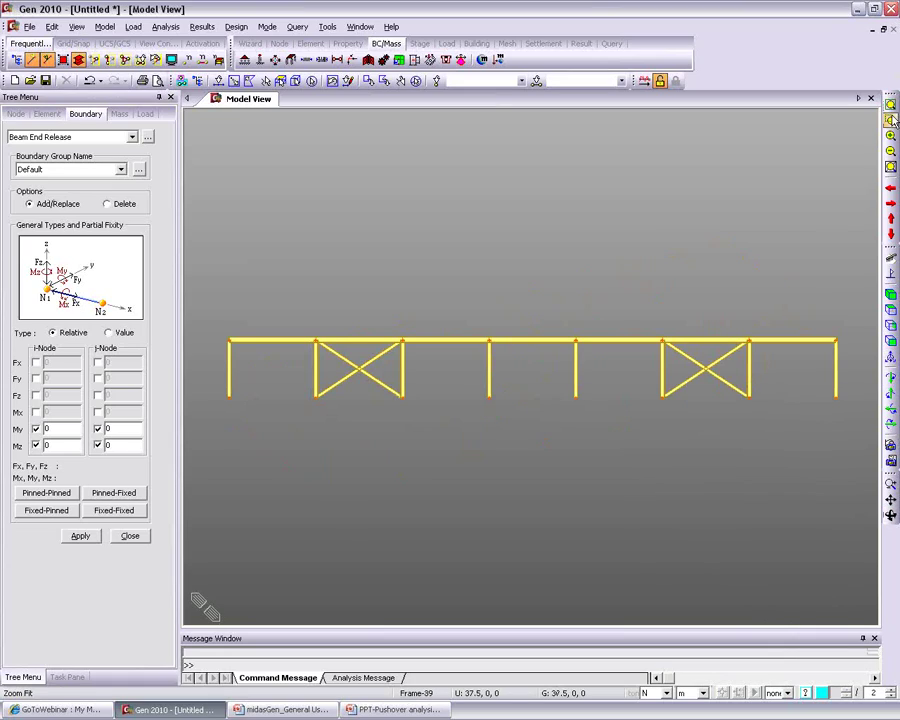
{"action": "left_click", "coordinate": [204, 310]}
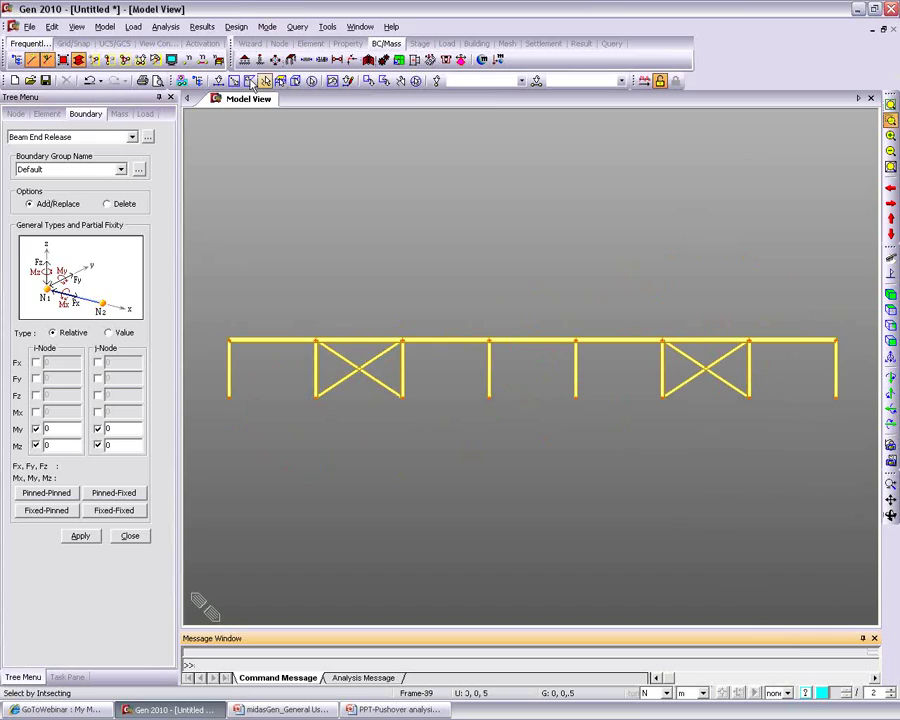
{"action": "left_click", "coordinate": [233, 80]}
{"action": "left_click", "coordinate": [211, 300]}
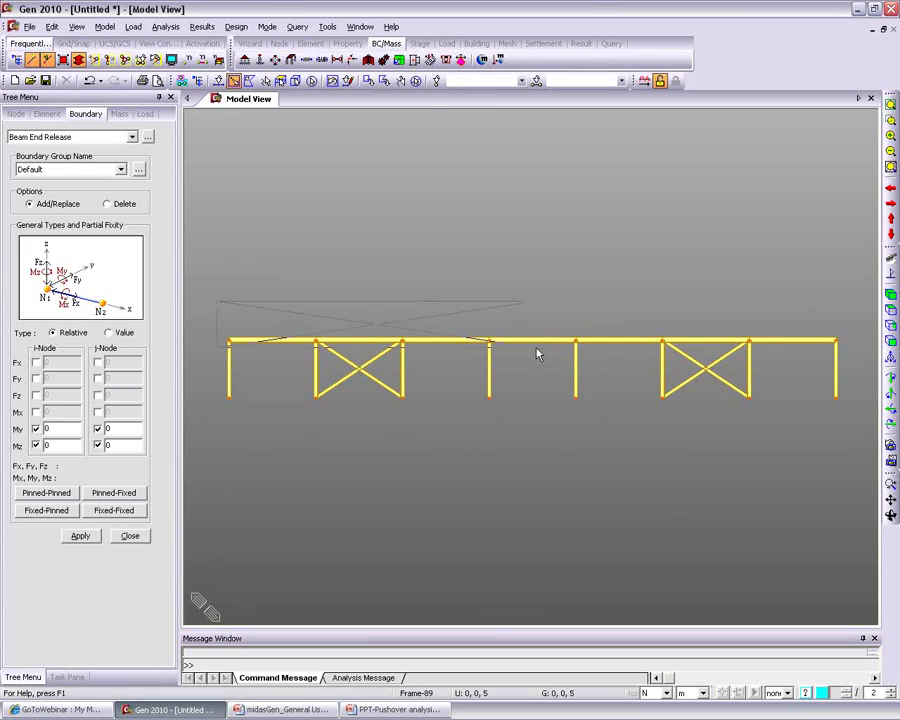
{"action": "left_click", "coordinate": [856, 356]}
{"action": "left_click", "coordinate": [890, 295]}
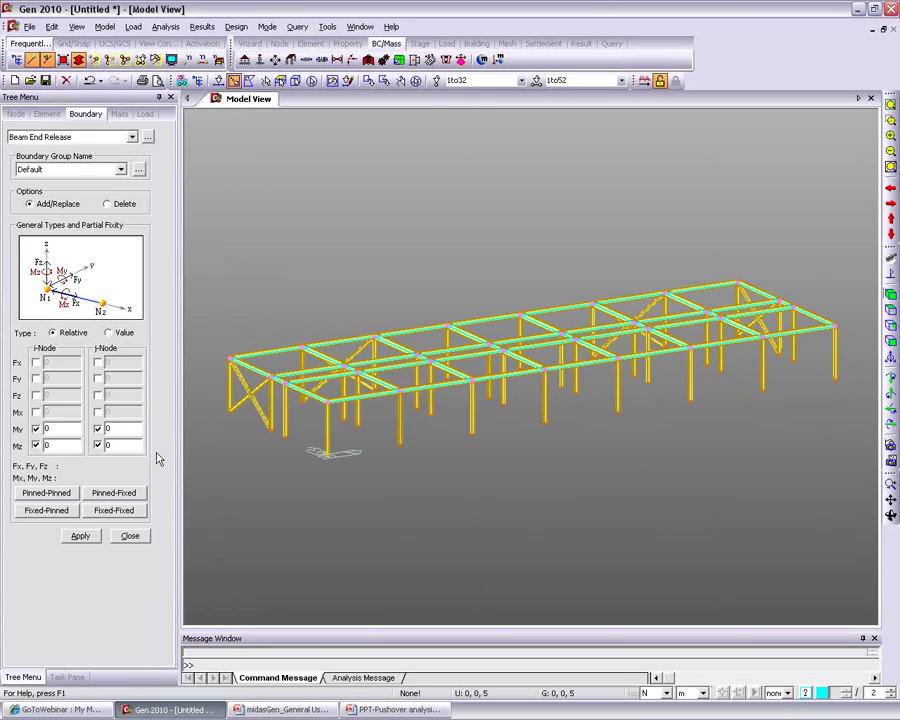
{"action": "left_click", "coordinate": [80, 537]}
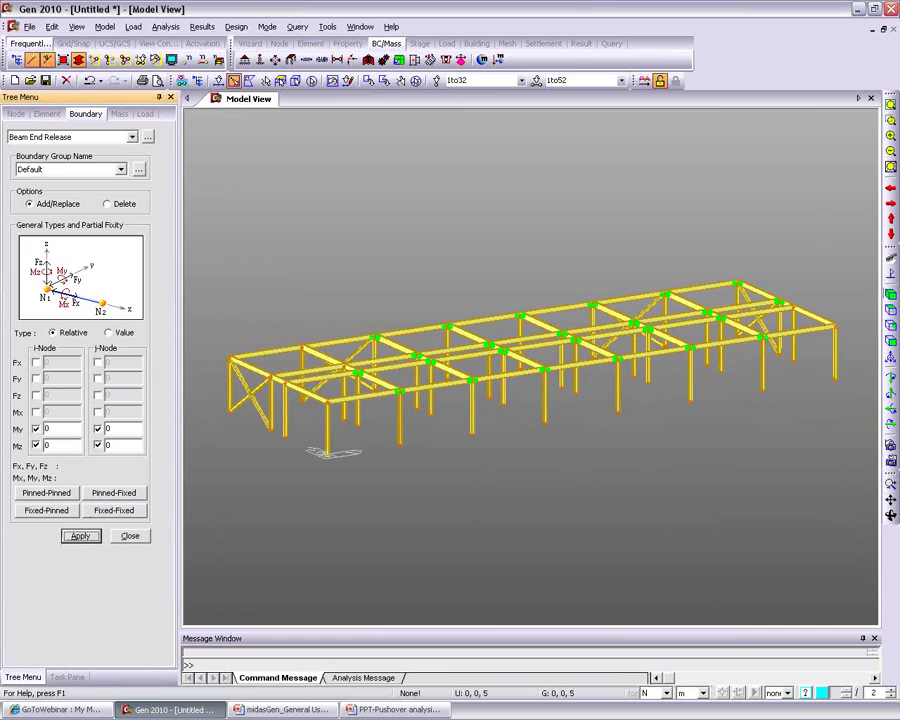
{"action": "middle_click_drag", "start_coordinate": [313, 383], "coordinate": [297, 410], "text": "ctrl"}
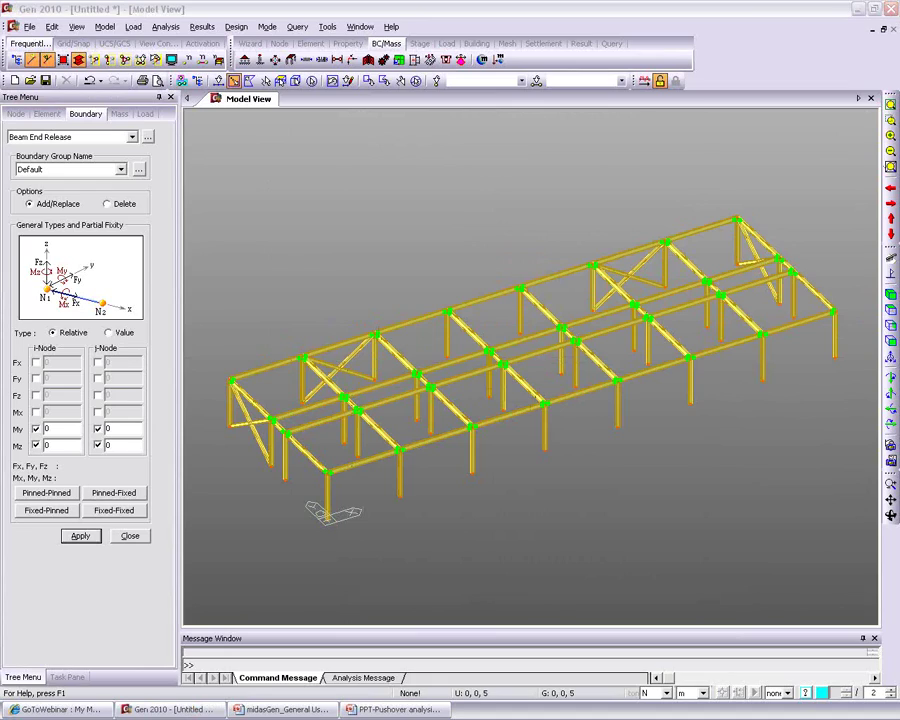
{"action": "left_click", "coordinate": [130, 536]}
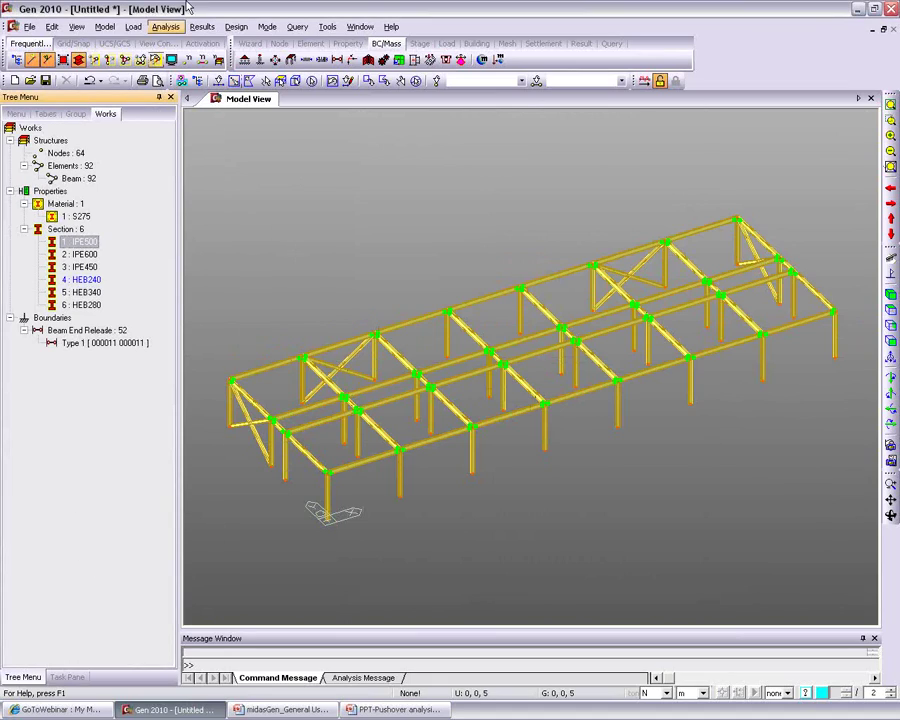
Step: Add a static load case named Self weight with type Dead Load (D)
{"action": "left_click", "coordinate": [132, 27]}
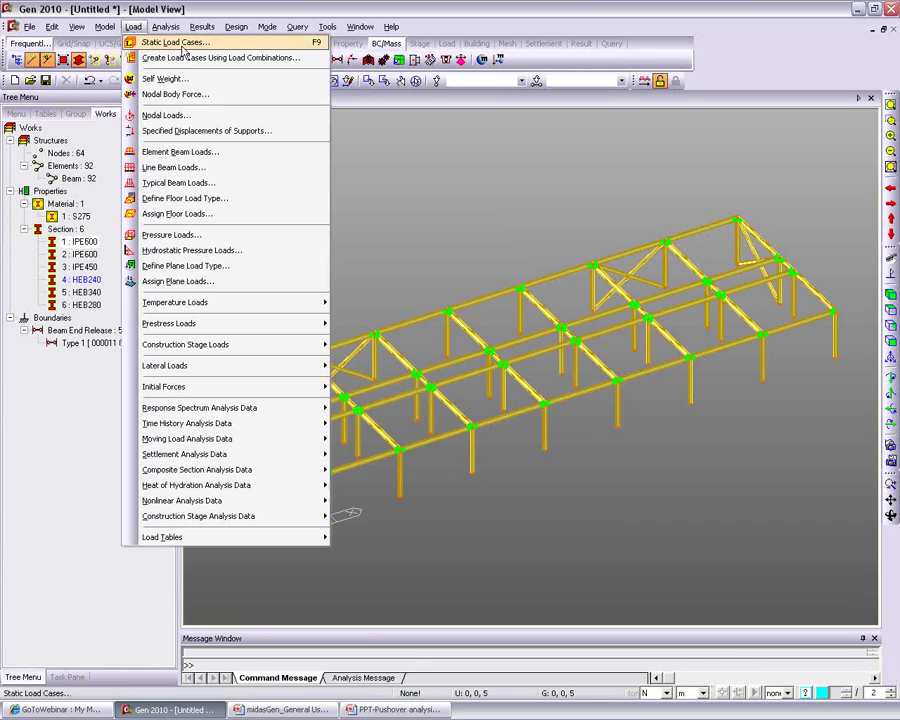
{"action": "left_click", "coordinate": [217, 47]}
{"action": "left_click_drag", "start_coordinate": [209, 37], "coordinate": [262, 68]}
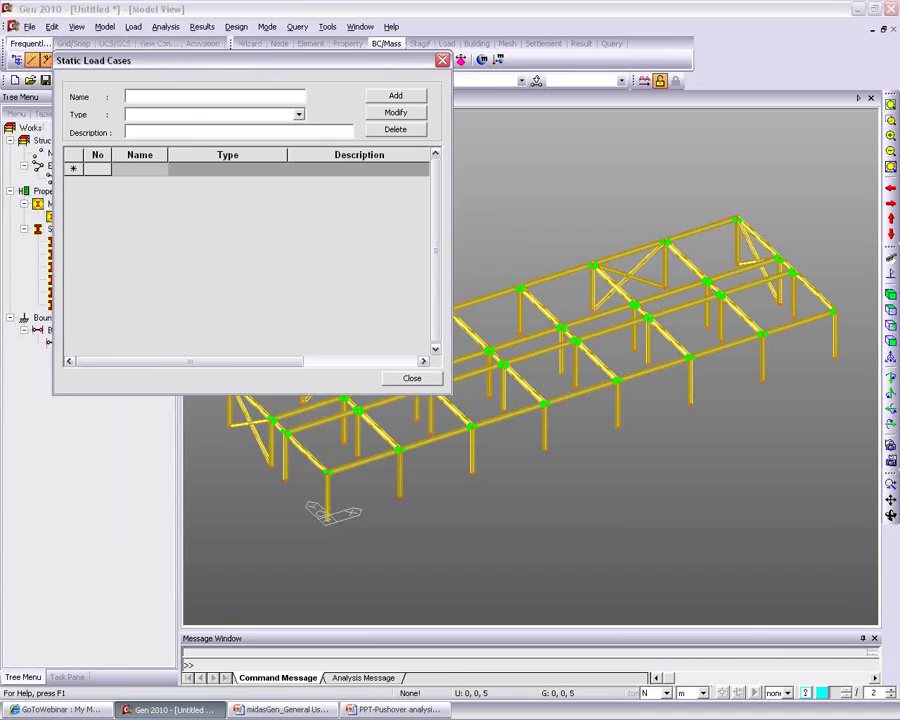
{"action": "left_click", "coordinate": [297, 115]}
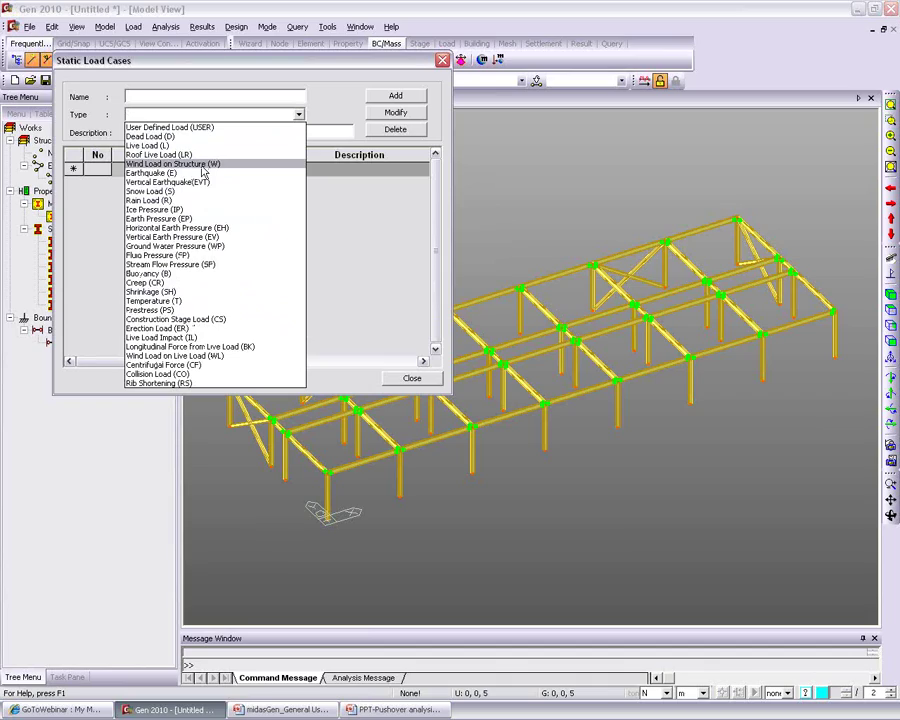
{"action": "left_click", "coordinate": [236, 115]}
{"action": "left_click", "coordinate": [165, 96]}
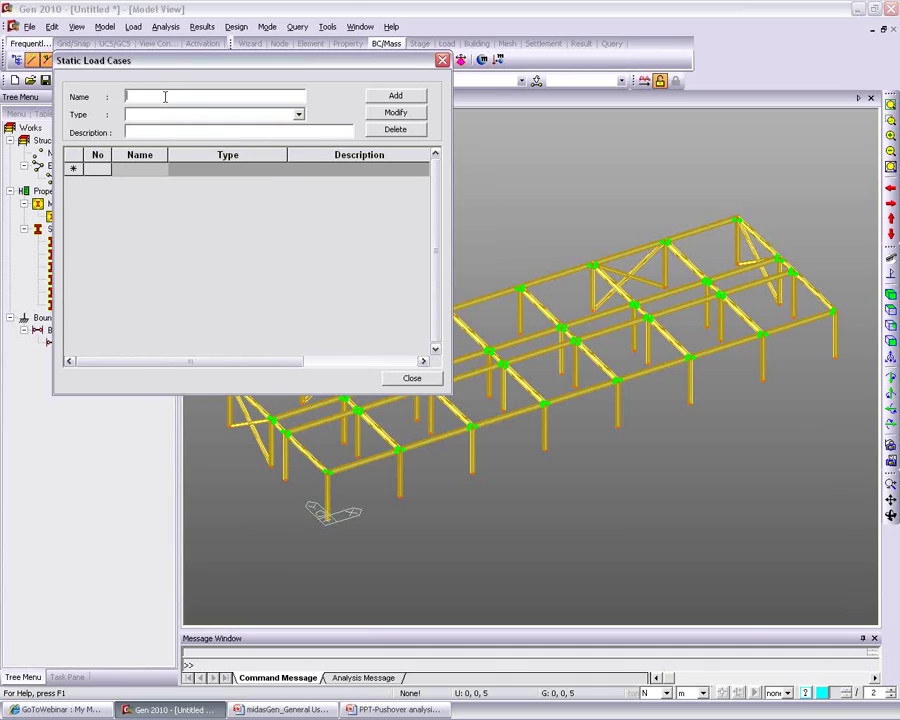
{"action": "type", "text": "S"}
{"action": "left_click", "coordinate": [262, 115]}
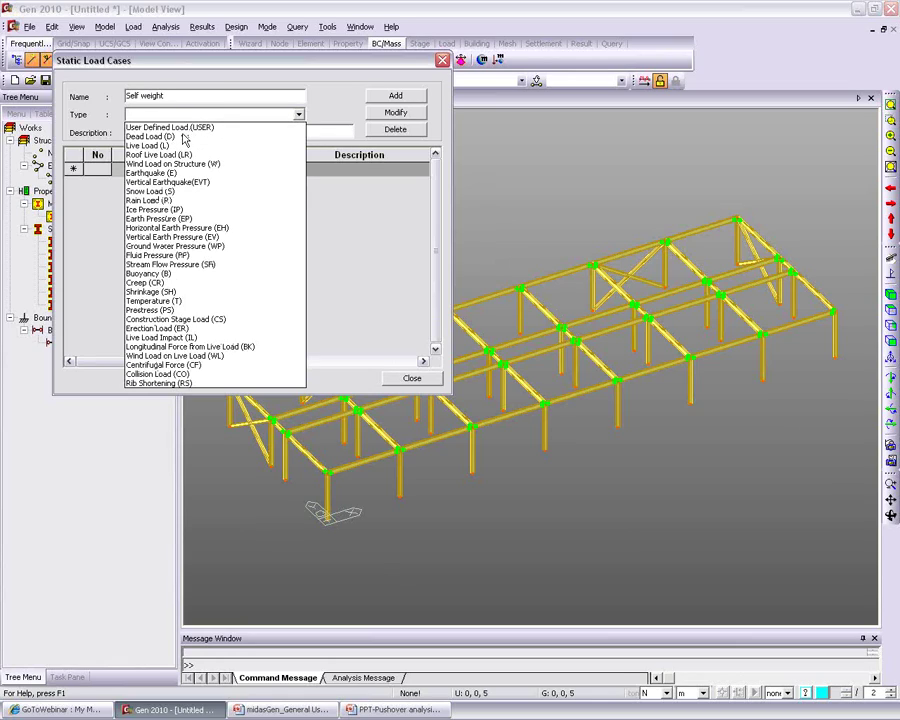
{"action": "left_click", "coordinate": [181, 136]}
{"action": "left_click", "coordinate": [396, 96]}
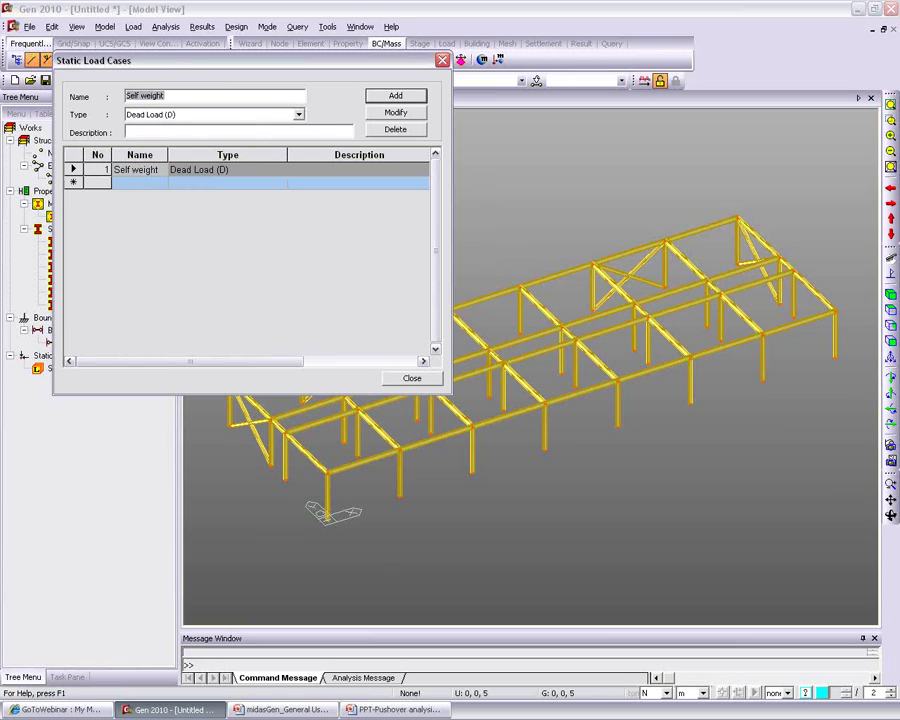
Step: Add static load cases SID as Dead Load (D) and LL as Live Load (L)
{"action": "type", "text": "SID"}
{"action": "left_click", "coordinate": [396, 96]}
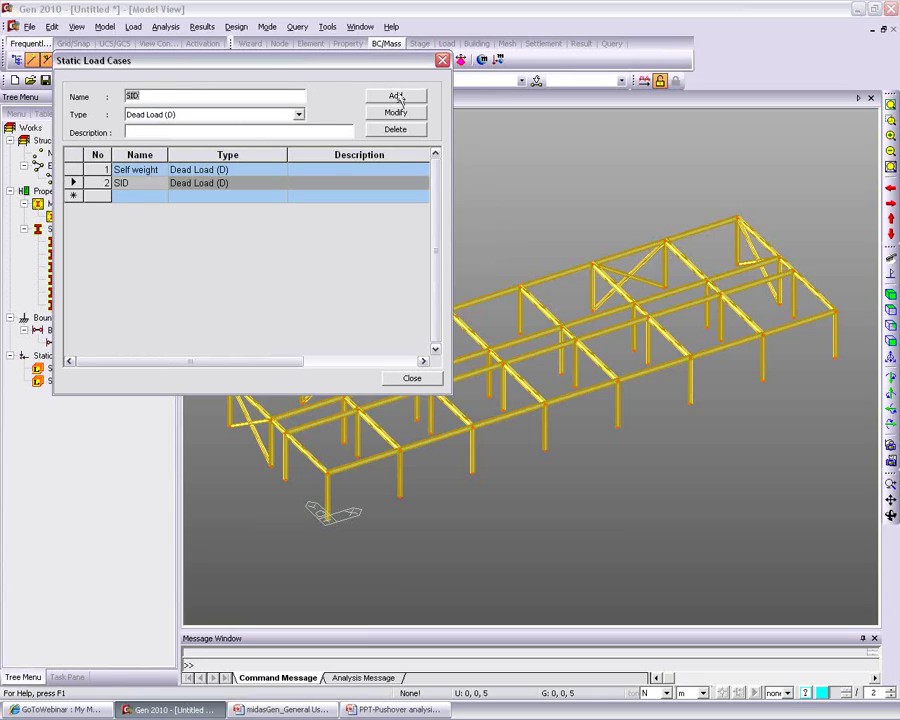
{"action": "type", "text": "LL"}
{"action": "left_click", "coordinate": [245, 115]}
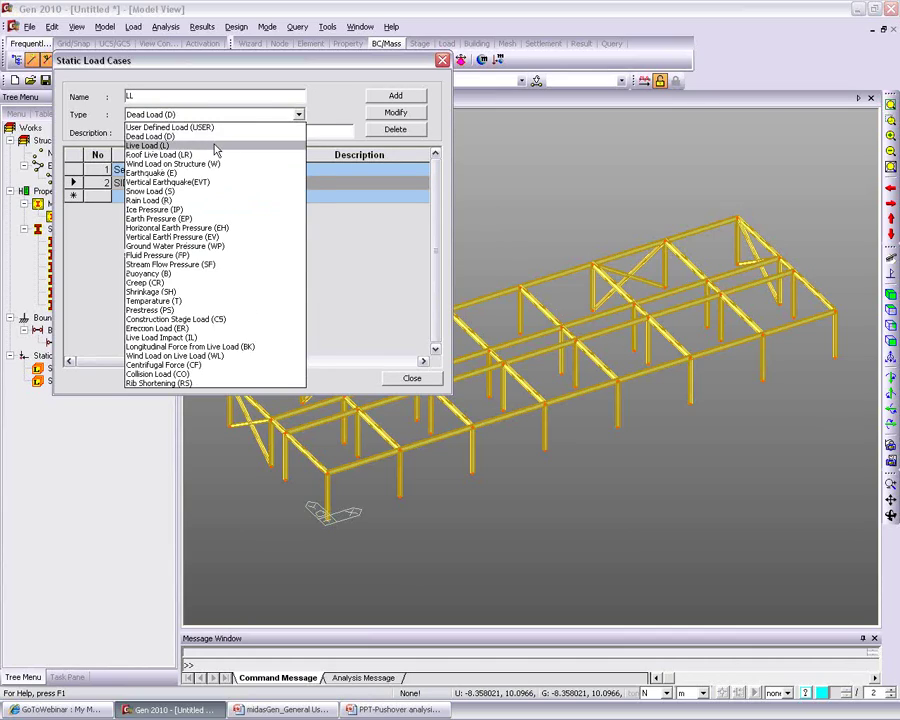
{"action": "left_click", "coordinate": [214, 146]}
{"action": "left_click", "coordinate": [394, 96]}
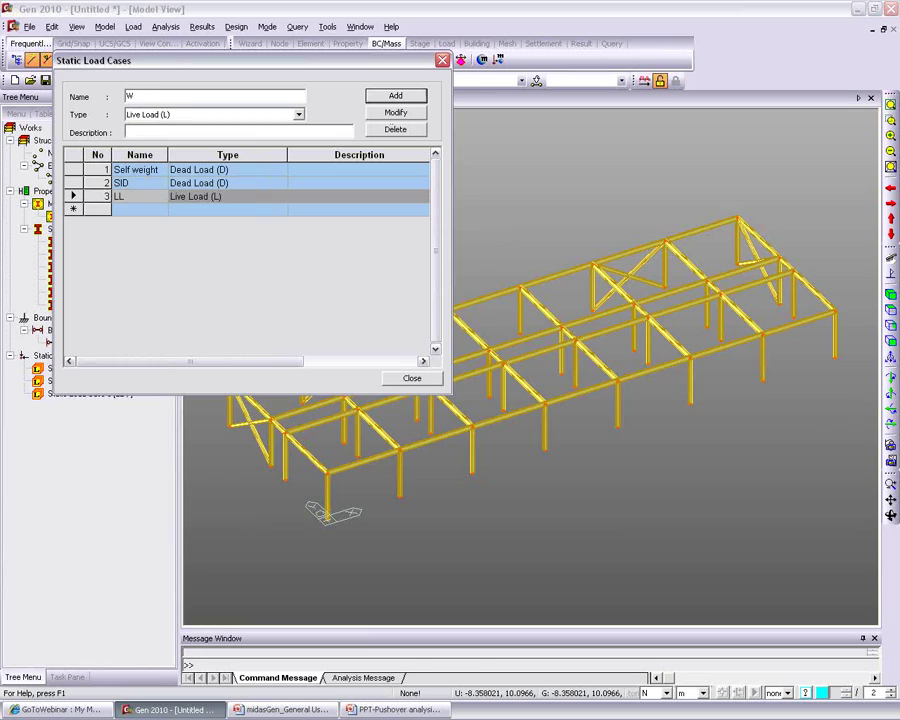
Step: Add static load cases WX and WY as Wind Load on Structure (W) and finish the load case definition
{"action": "left_click", "coordinate": [245, 114]}
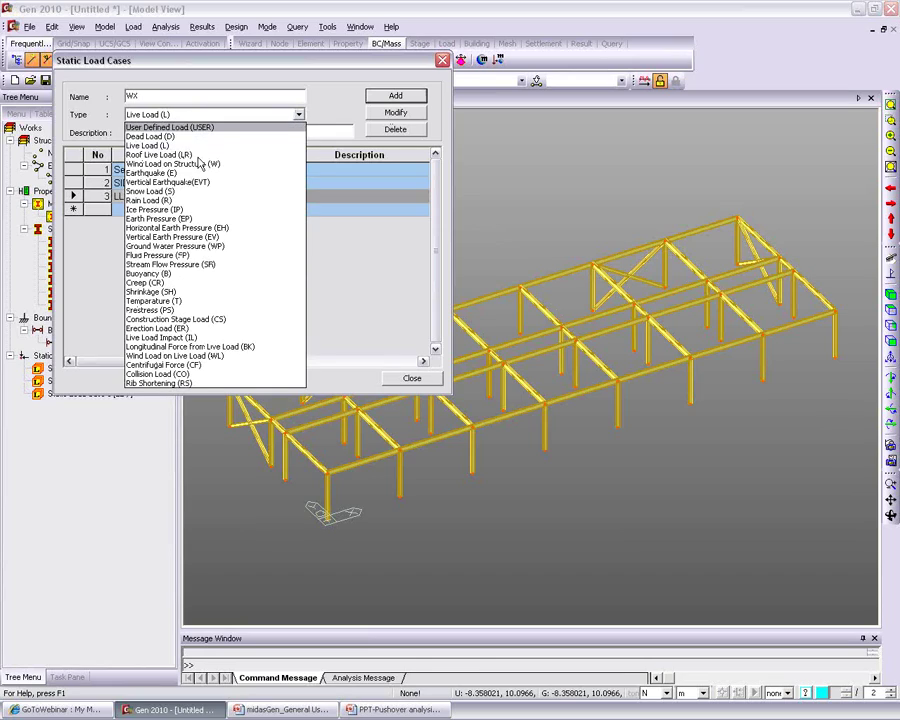
{"action": "left_click", "coordinate": [230, 172]}
{"action": "key", "text": "Return"}
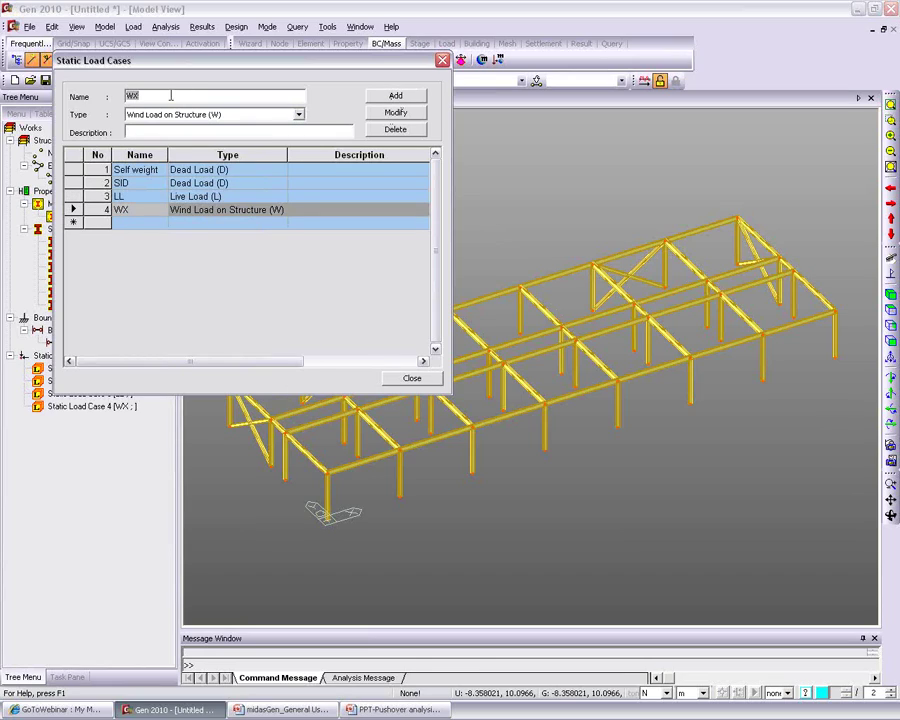
{"action": "type", "text": "WY"}
{"action": "key", "text": "Return"}
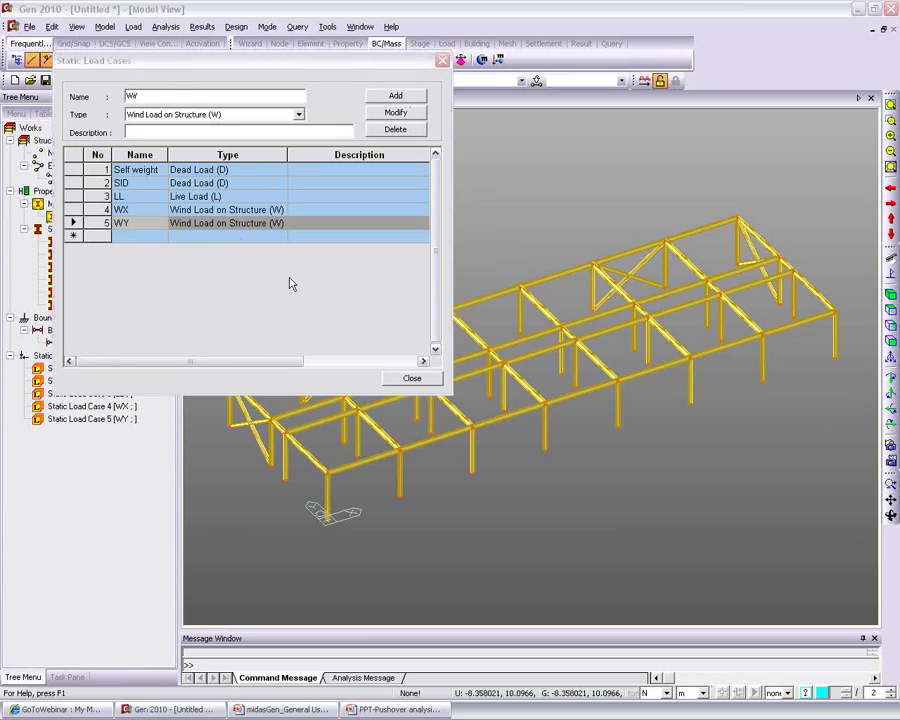
{"action": "left_click", "coordinate": [412, 378]}
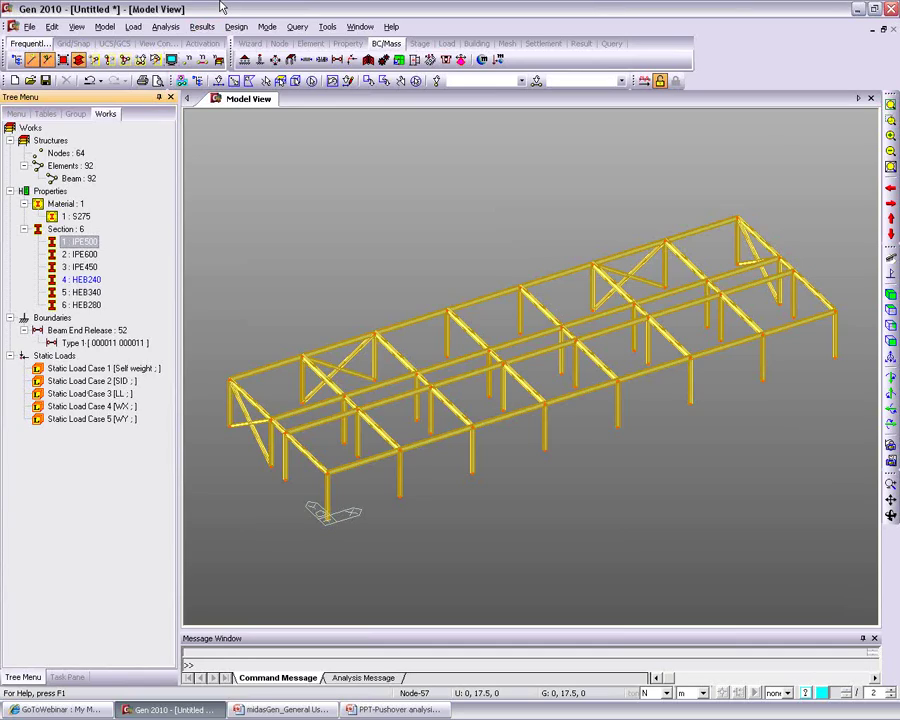
Step: Add the structure's self weight to the Self weight load case with a Z factor of -1
{"action": "left_click", "coordinate": [446, 43]}
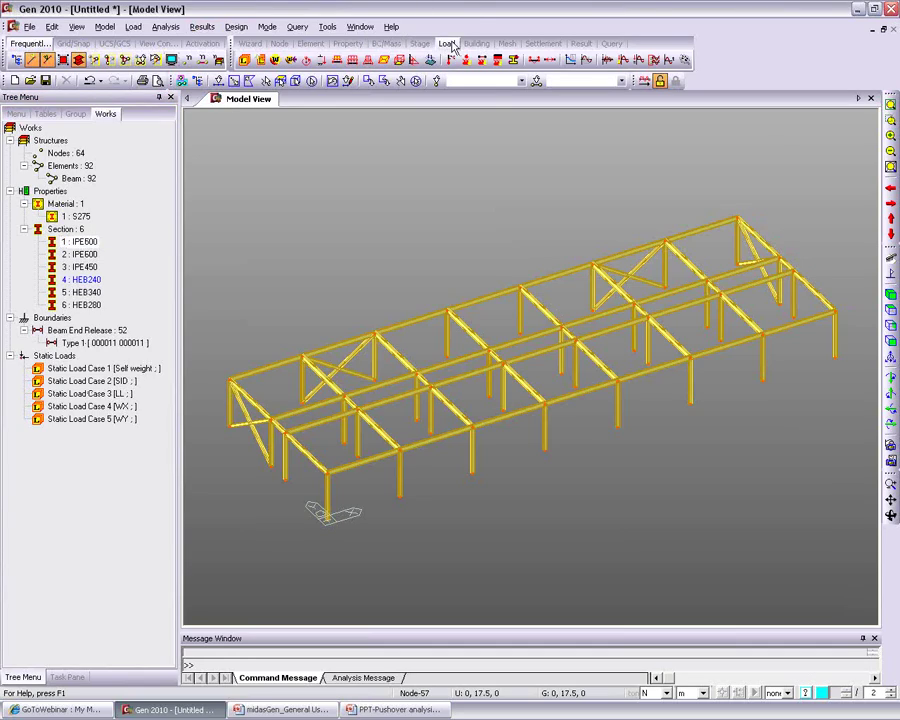
{"action": "left_click", "coordinate": [275, 60]}
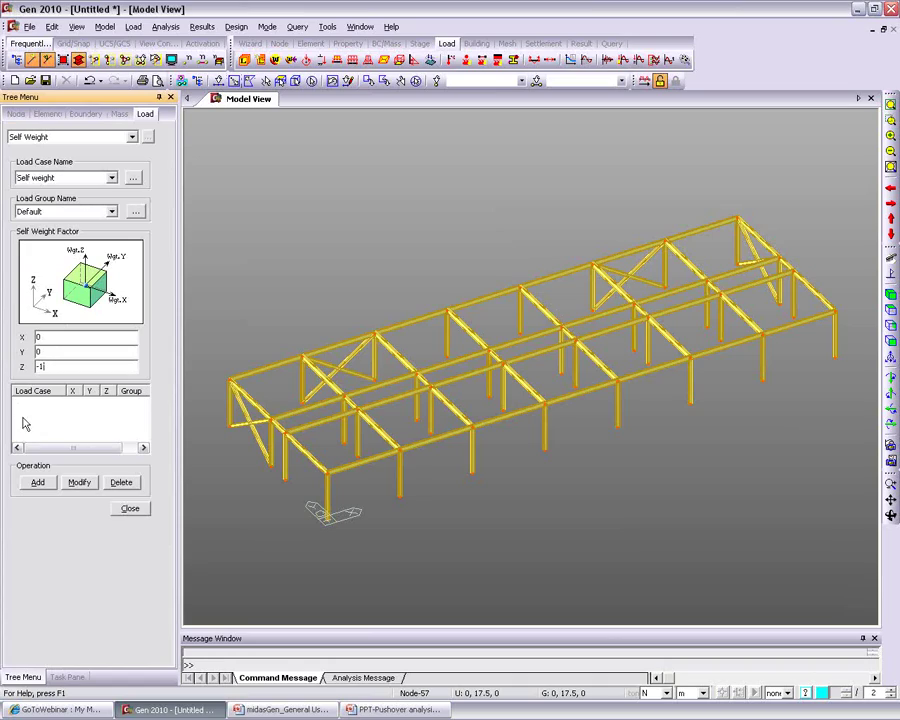
{"action": "left_click", "coordinate": [38, 482]}
{"action": "left_click", "coordinate": [48, 404]}
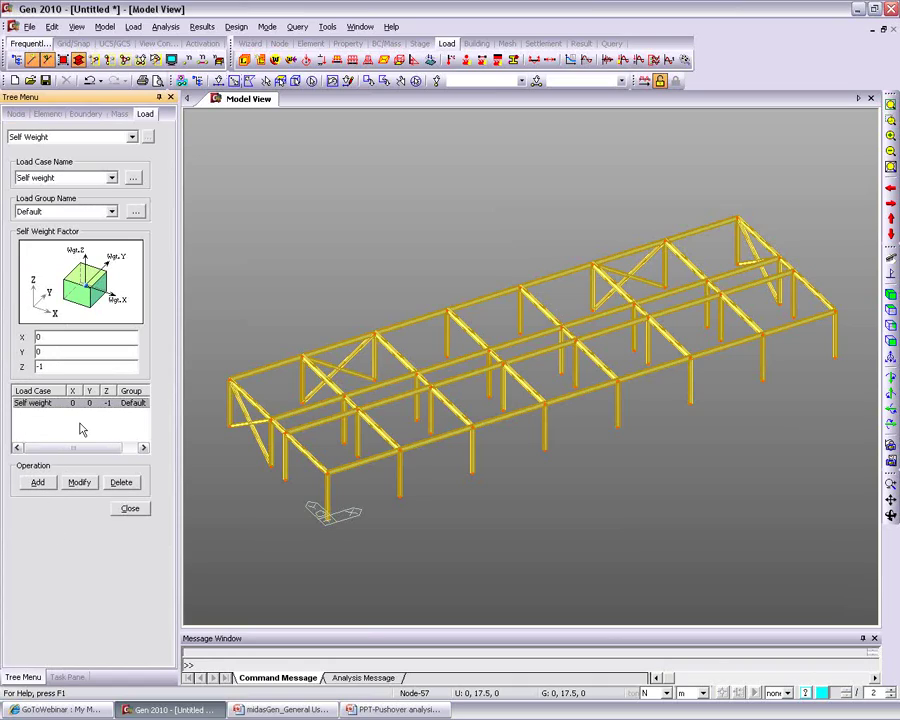
{"action": "left_click", "coordinate": [129, 510]}
Step: Examine the S275 material's weight density and the available steel grades and standards, discarding any change
{"action": "right_click", "coordinate": [79, 218]}
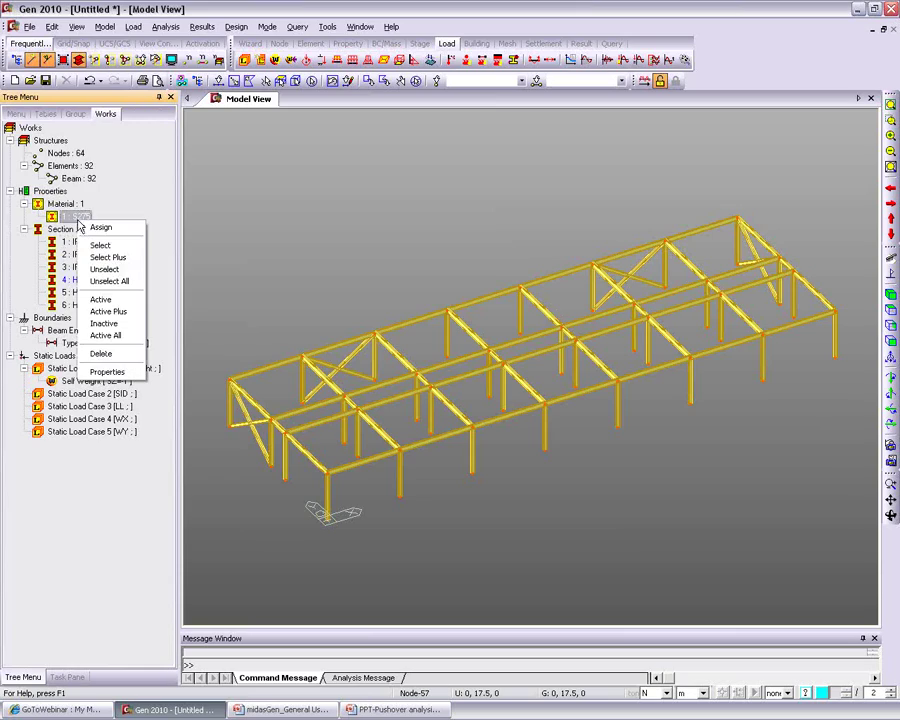
{"action": "left_click", "coordinate": [106, 371]}
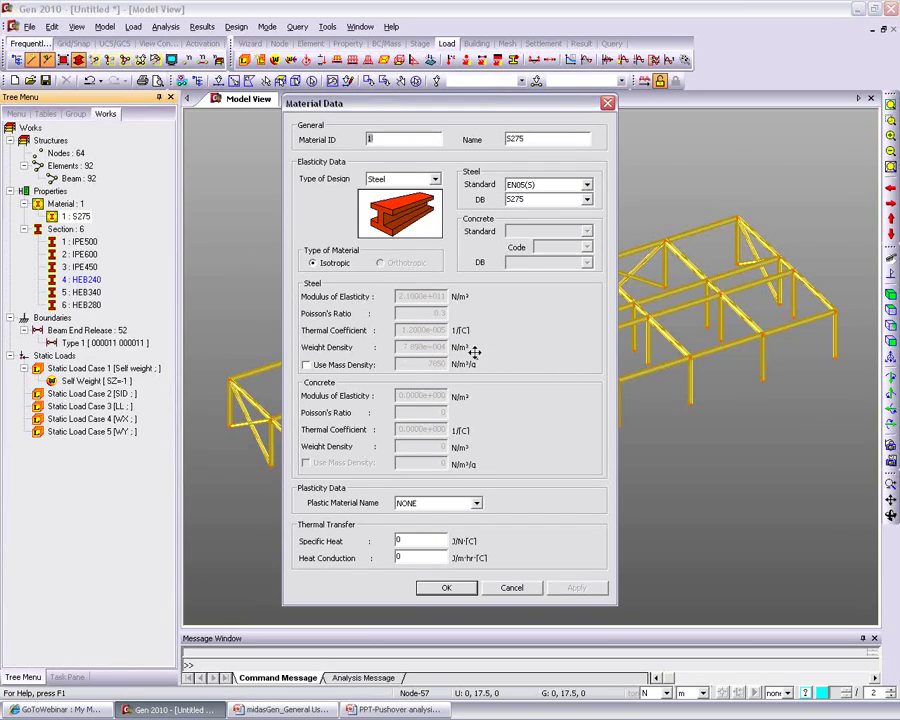
{"action": "left_click", "coordinate": [539, 200]}
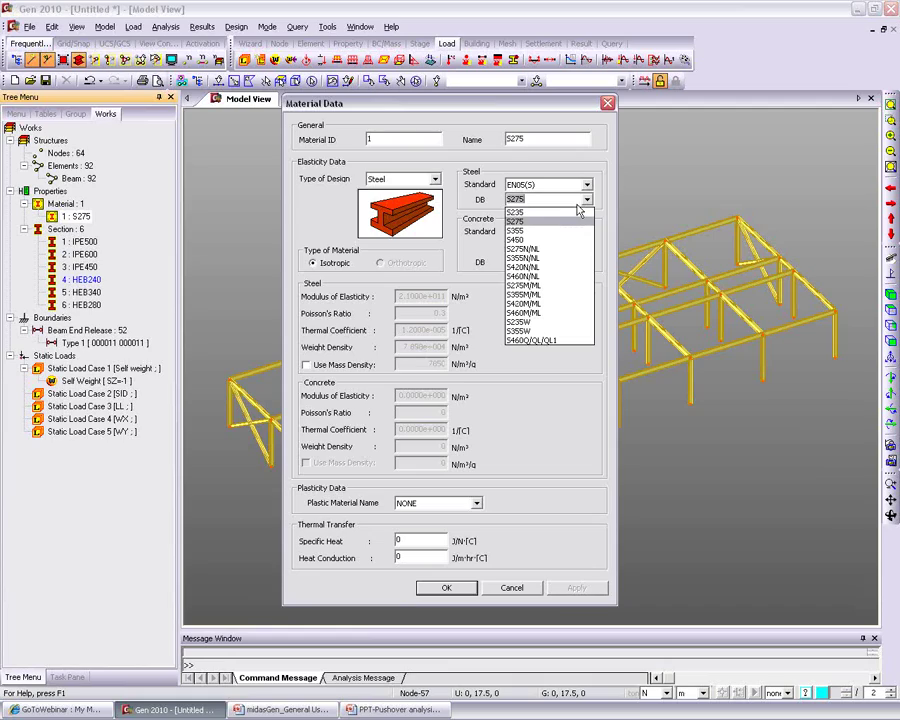
{"action": "left_click", "coordinate": [577, 186]}
{"action": "left_click", "coordinate": [528, 195]}
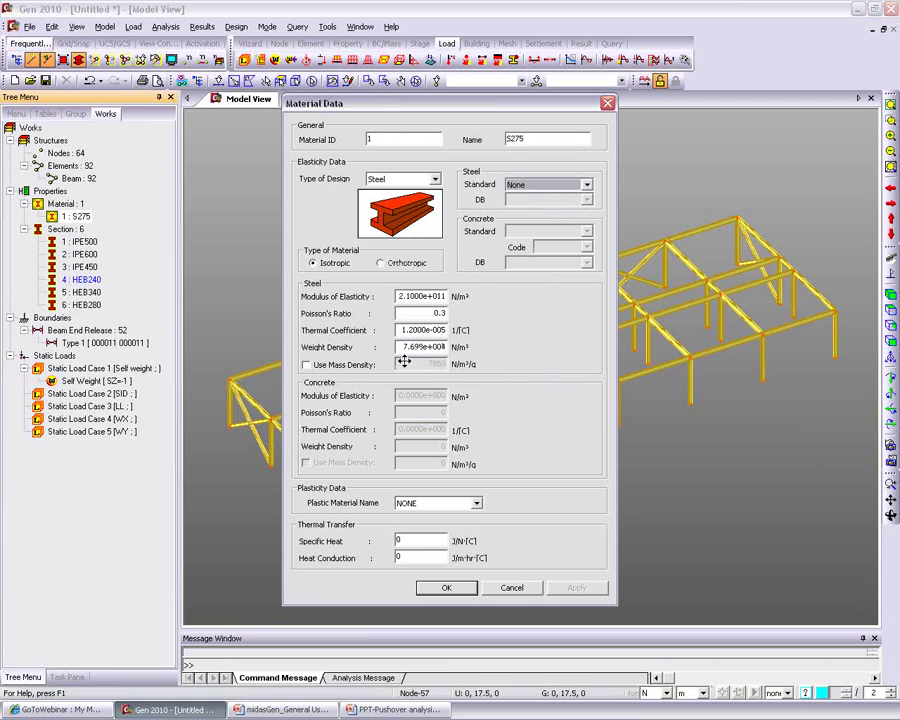
{"action": "left_click", "coordinate": [514, 589]}
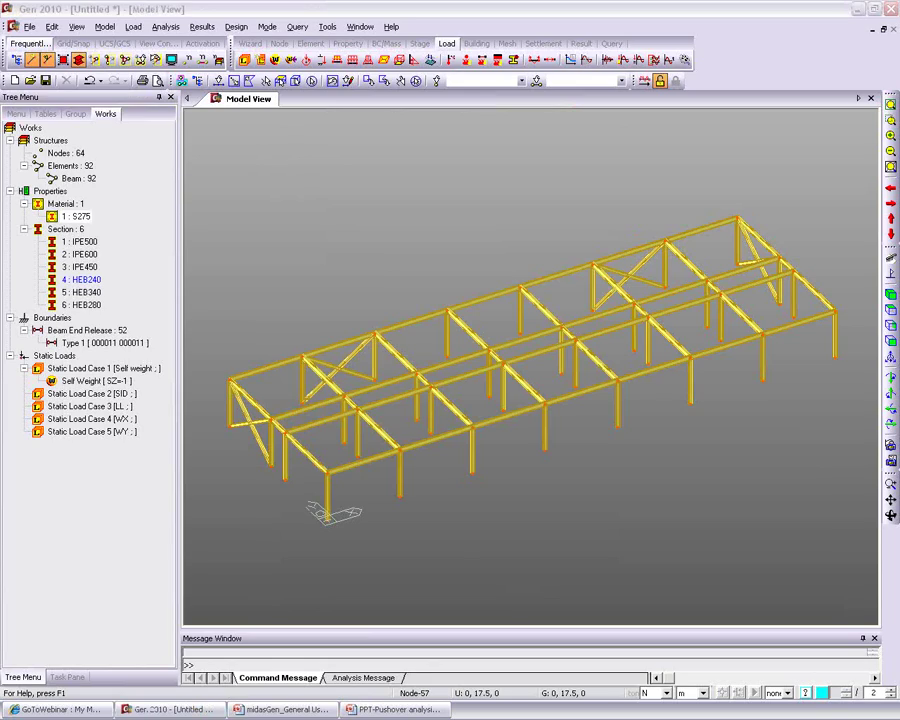
{"action": "left_click", "coordinate": [68, 8]}
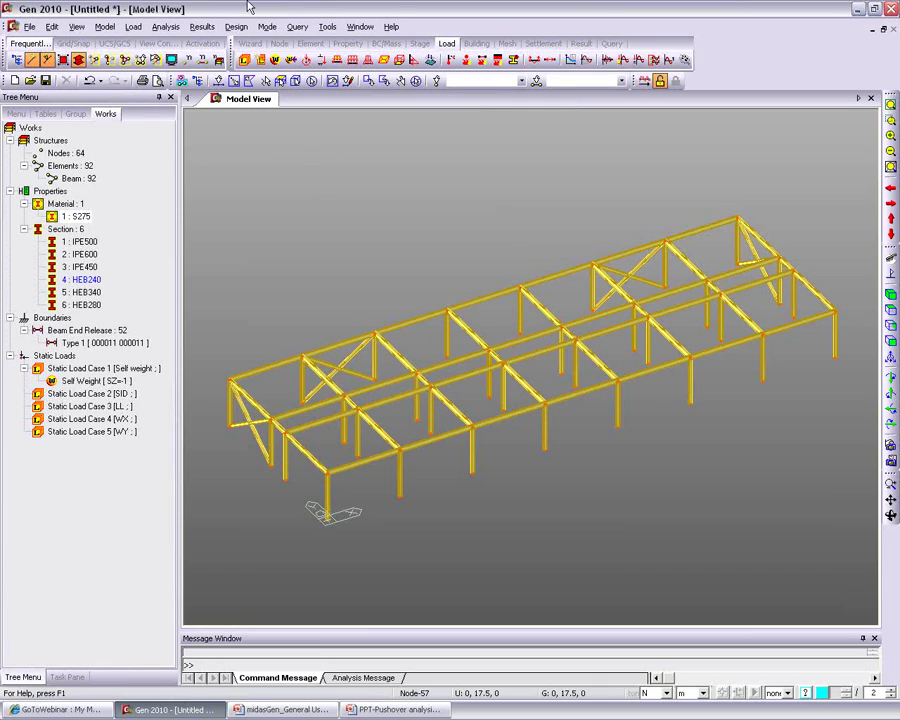
{"action": "left_click", "coordinate": [133, 27]}
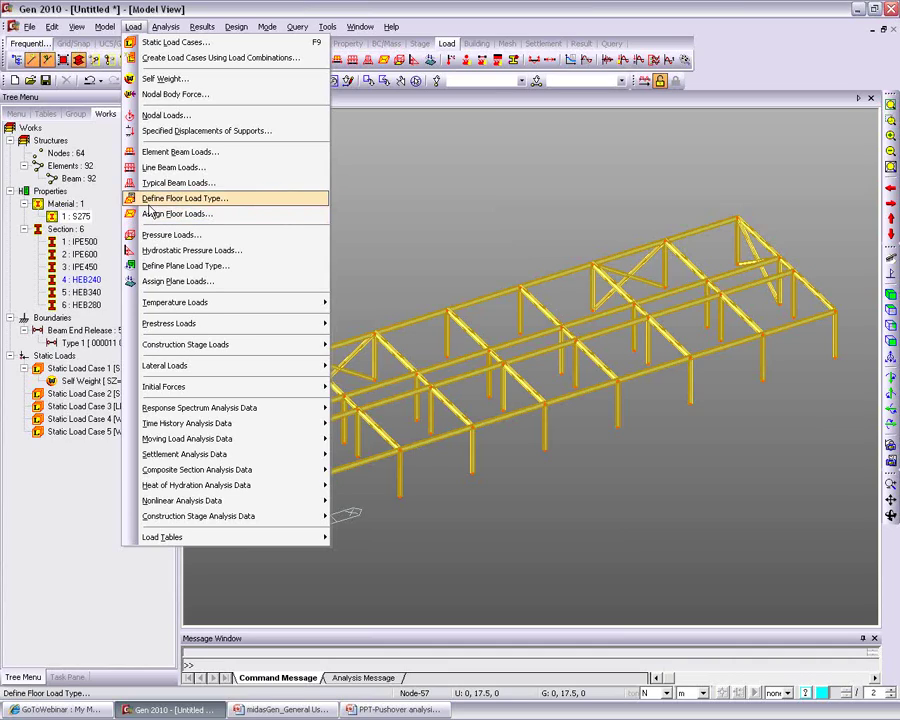
{"action": "left_click", "coordinate": [232, 200]}
{"action": "left_click_drag", "start_coordinate": [160, 68], "coordinate": [300, 56]}
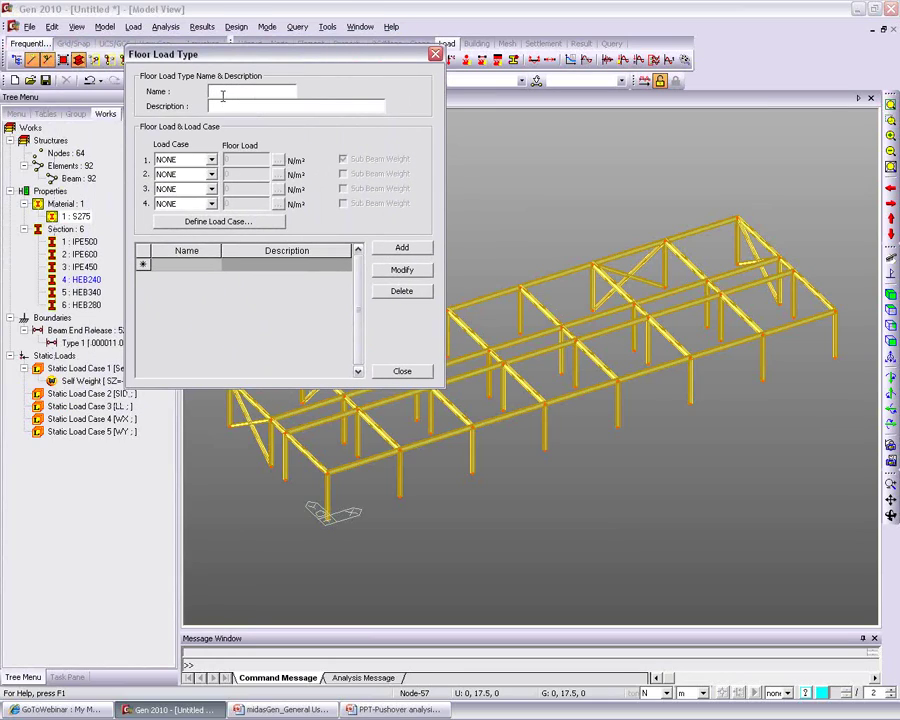
{"action": "left_click", "coordinate": [223, 95]}
{"action": "type", "text": "Floor"}
{"action": "left_click", "coordinate": [180, 160]}
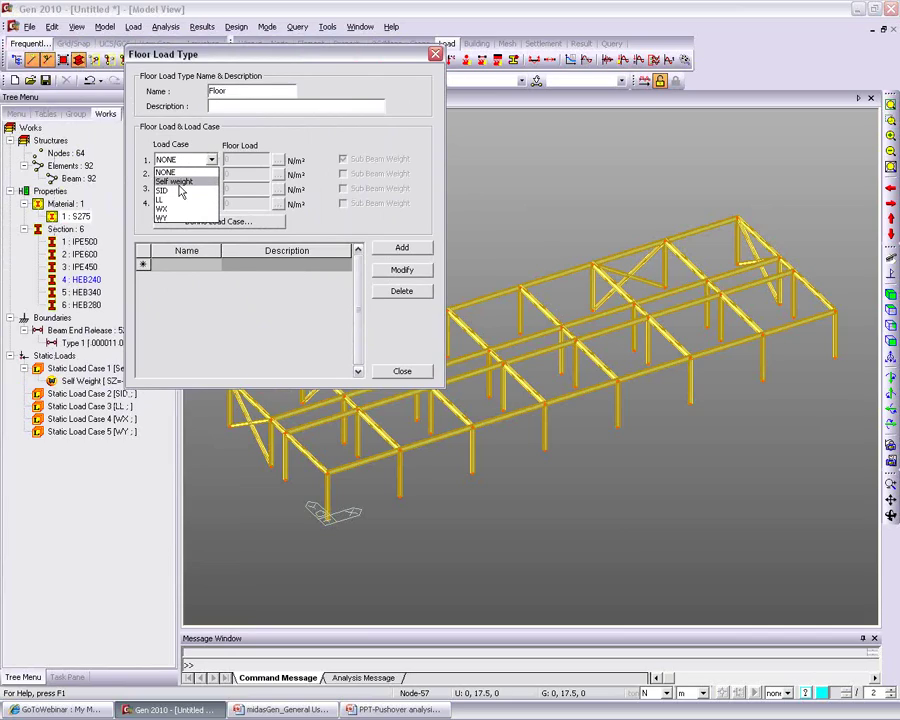
{"action": "left_click", "coordinate": [181, 191]}
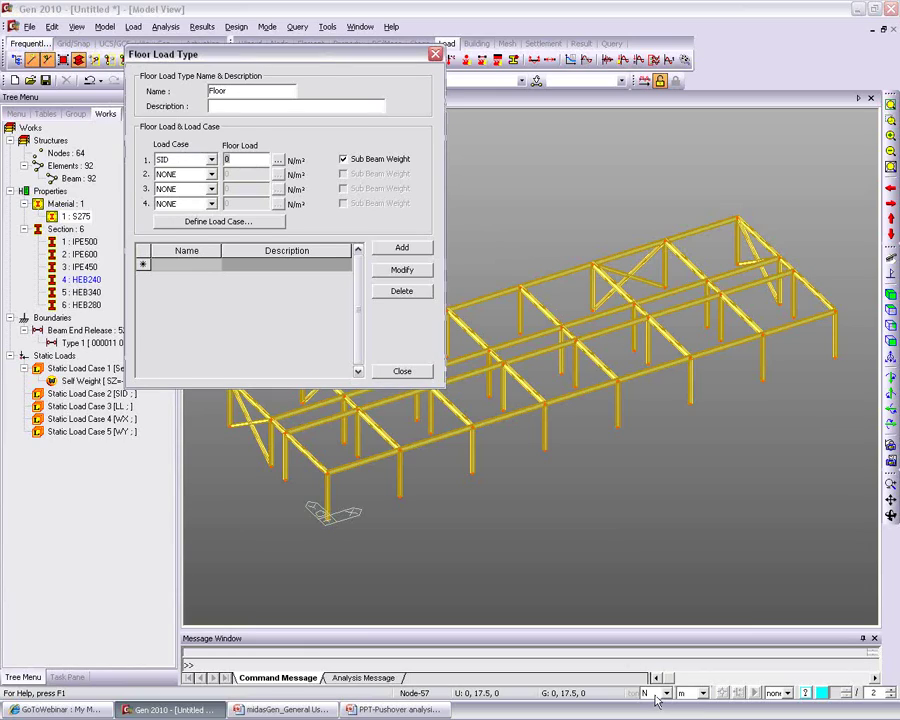
{"action": "left_click", "coordinate": [402, 371]}
Step: Set the force unit to kN and start a floor load type named Floor with an SID load of -3.7
{"action": "left_click", "coordinate": [660, 693]}
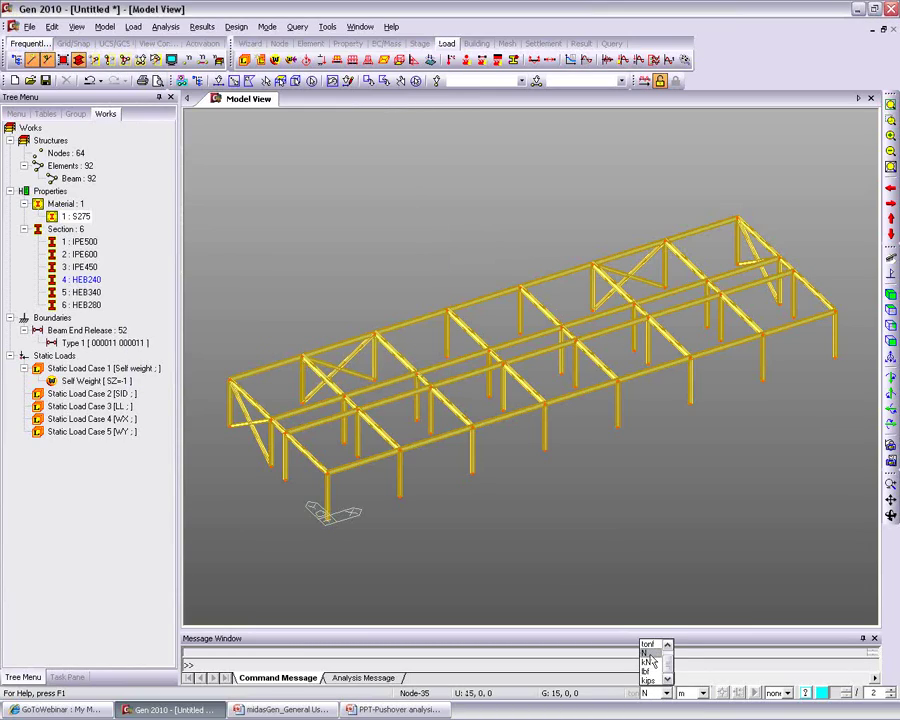
{"action": "left_click", "coordinate": [648, 678]}
{"action": "left_click", "coordinate": [136, 27]}
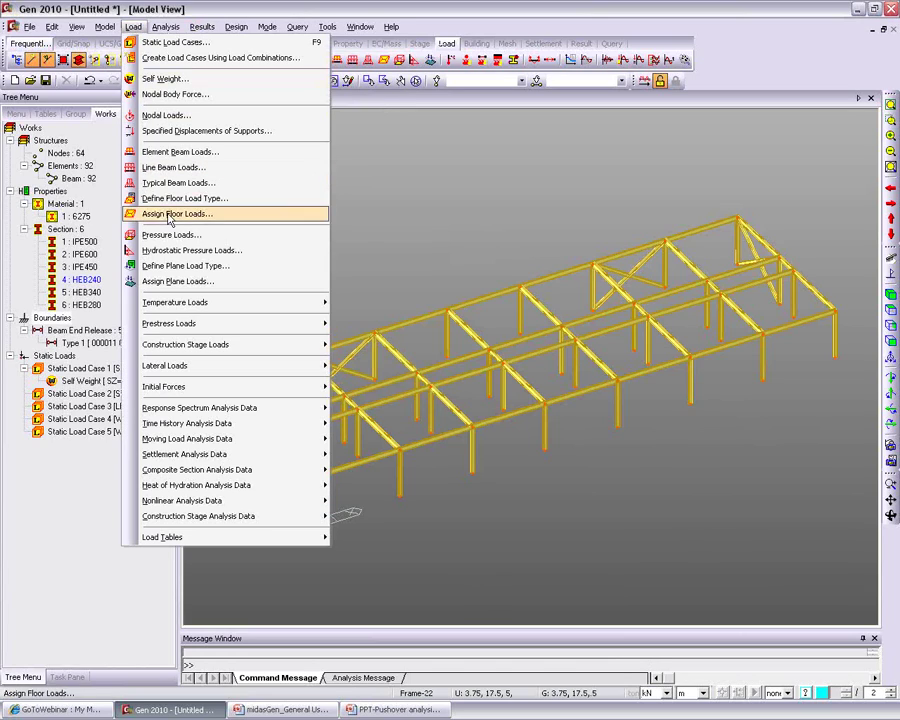
{"action": "left_click", "coordinate": [135, 143]}
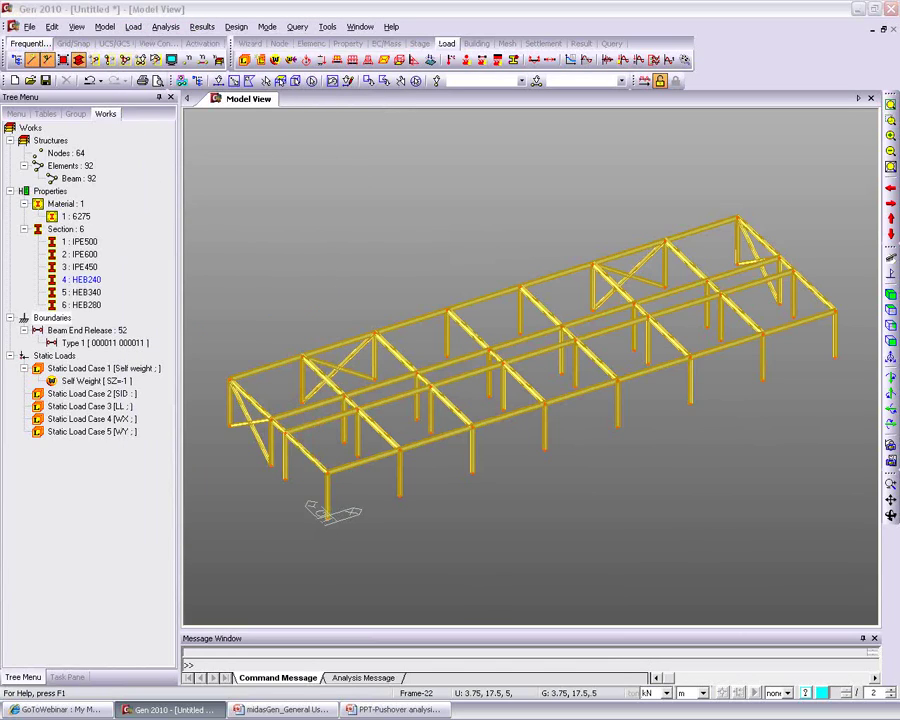
{"action": "left_click_drag", "start_coordinate": [349, 16], "coordinate": [341, 35]}
{"action": "type", "text": "Floor"}
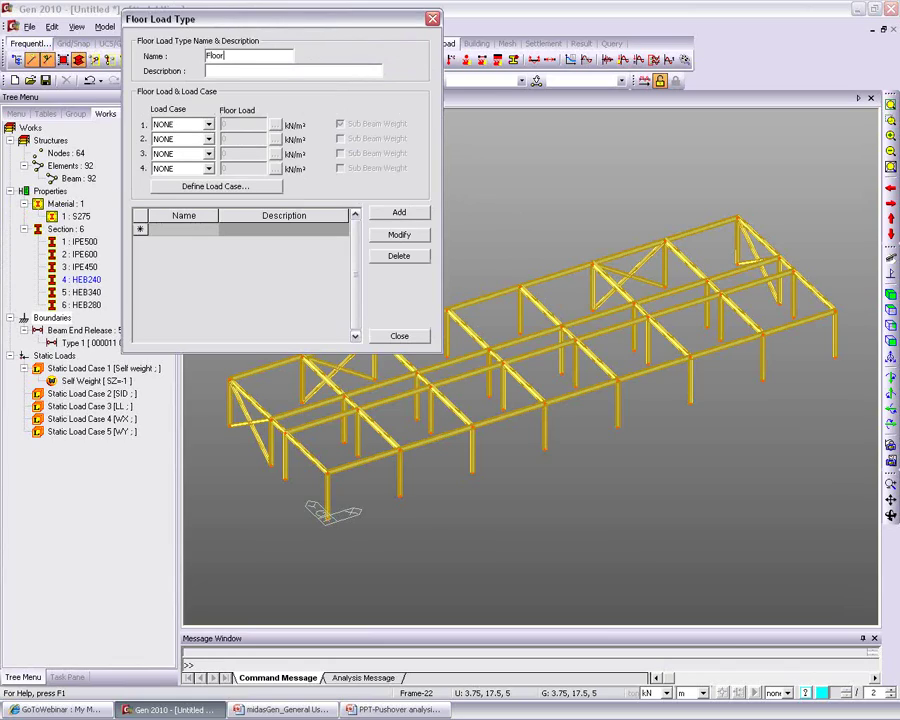
{"action": "left_click", "coordinate": [173, 124]}
{"action": "left_click", "coordinate": [175, 158]}
{"action": "key", "text": "Tab"}
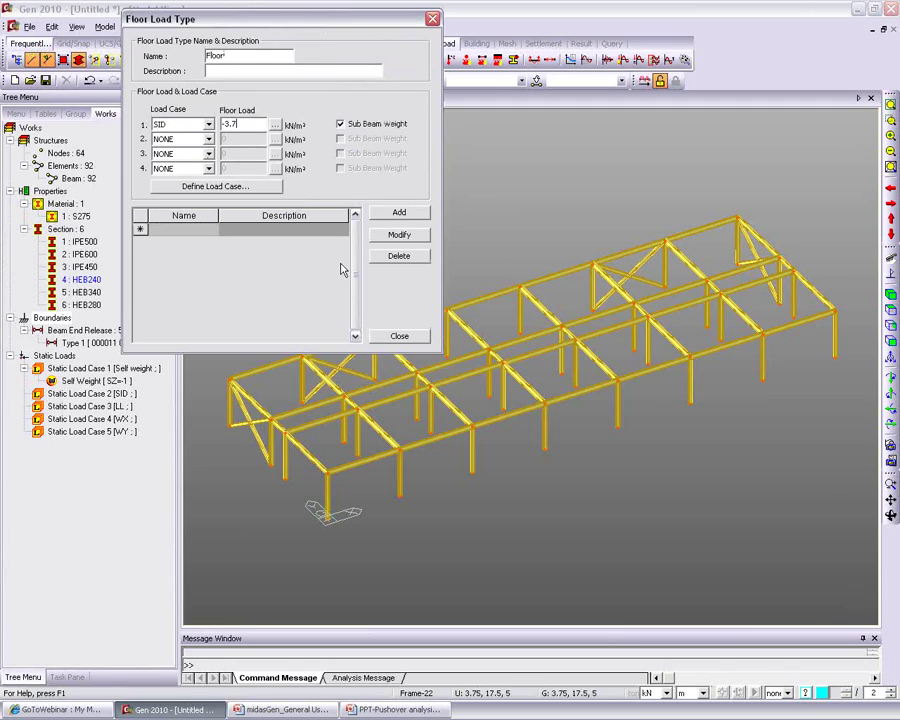
Step: Include an LL load of -4.4 in the Floor load type, add it to the list and finish the definition
{"action": "left_click", "coordinate": [185, 139]}
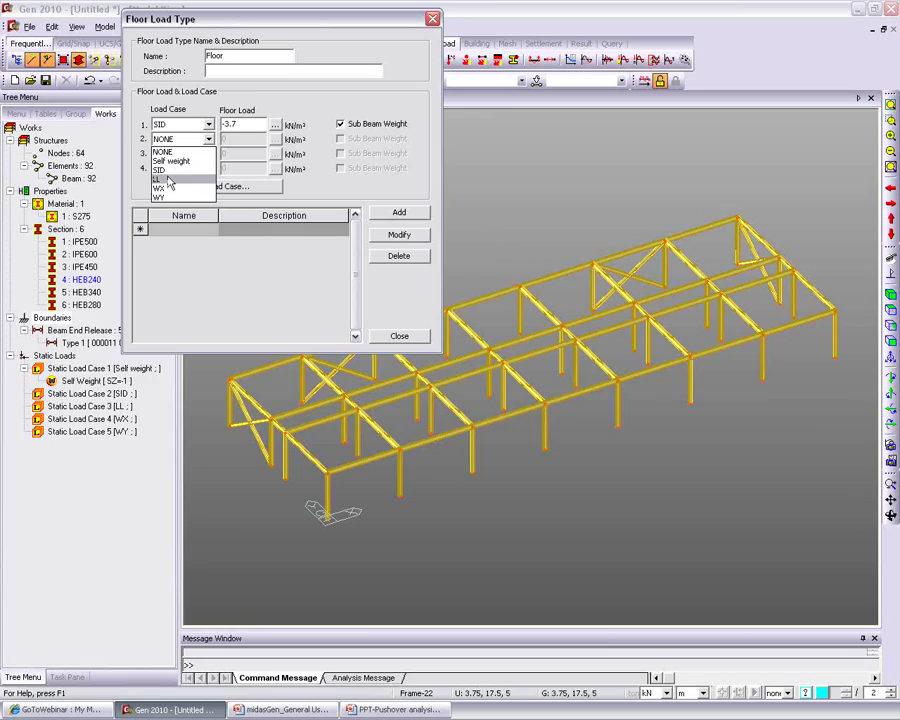
{"action": "left_click", "coordinate": [160, 179]}
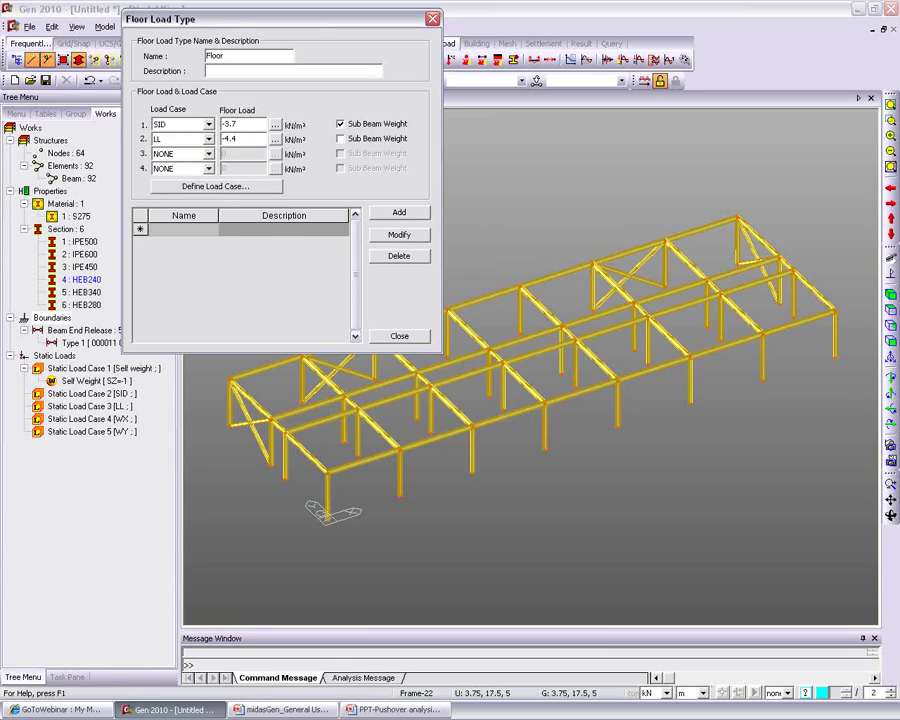
{"action": "left_click", "coordinate": [398, 215]}
{"action": "left_click", "coordinate": [398, 214]}
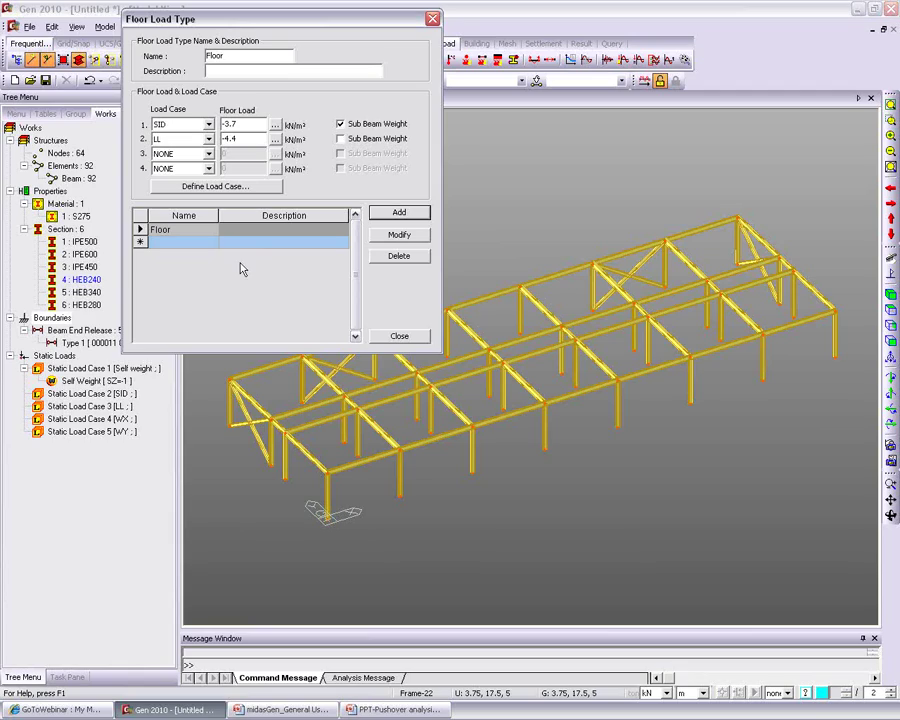
{"action": "left_click", "coordinate": [409, 337]}
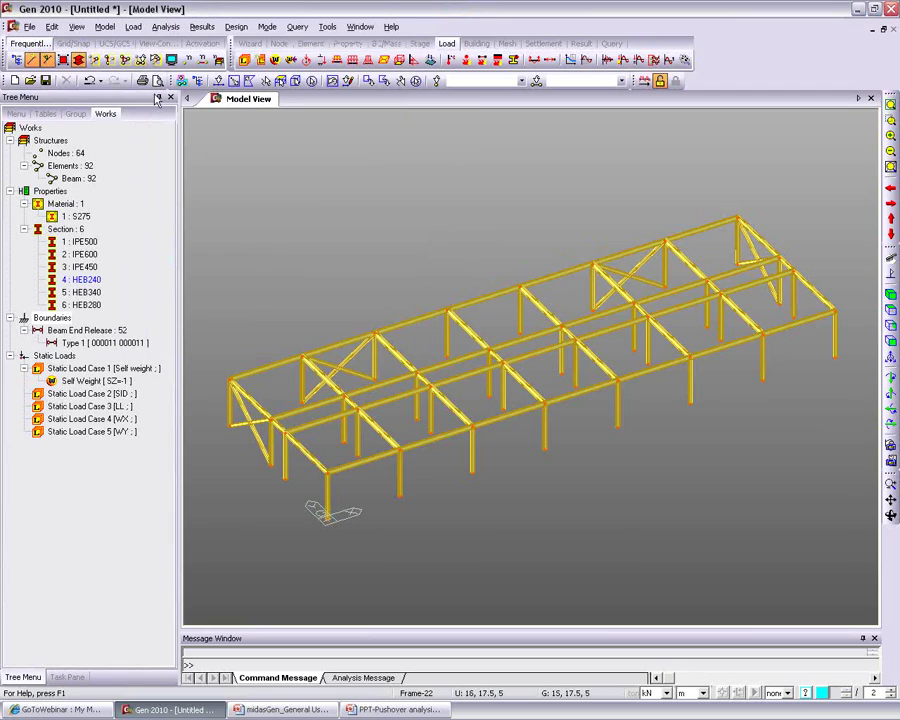
Step: Start assigning floor loads to the frame
{"action": "left_click", "coordinate": [132, 27]}
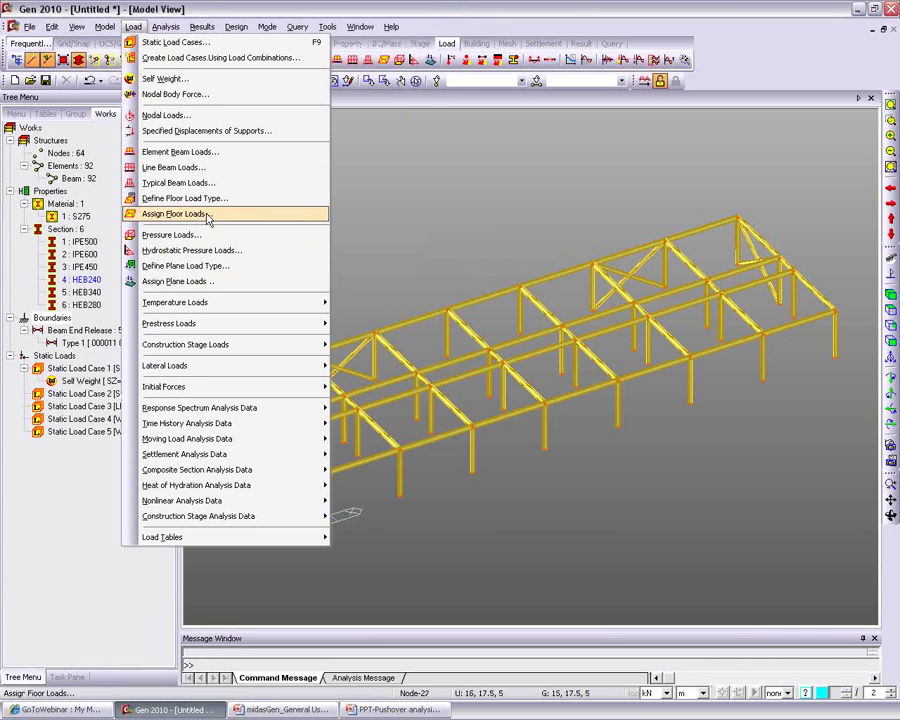
{"action": "left_click", "coordinate": [290, 214]}
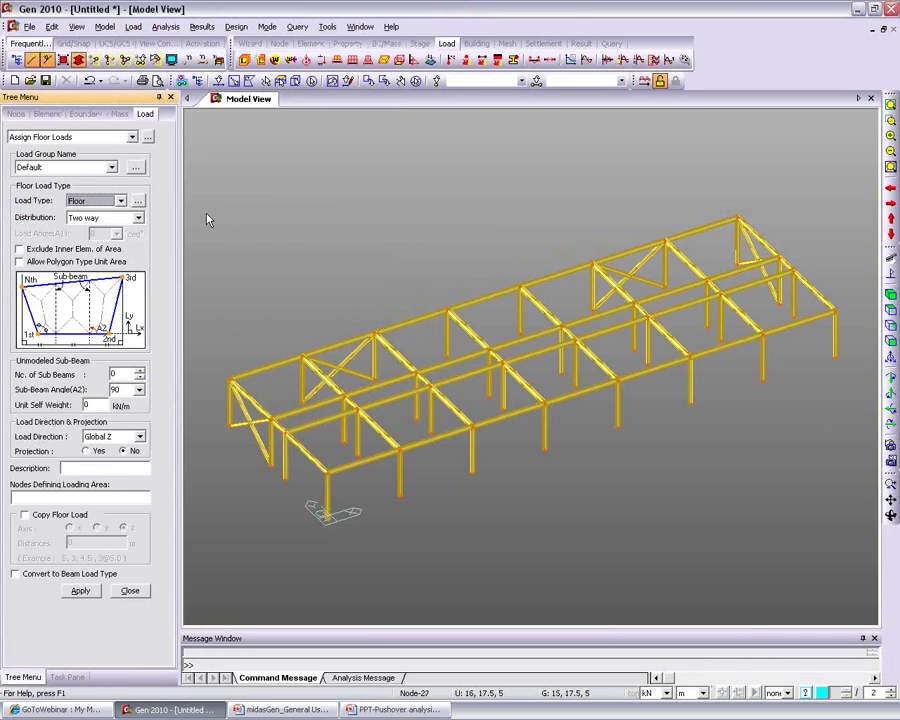
{"action": "left_click", "coordinate": [280, 80]}
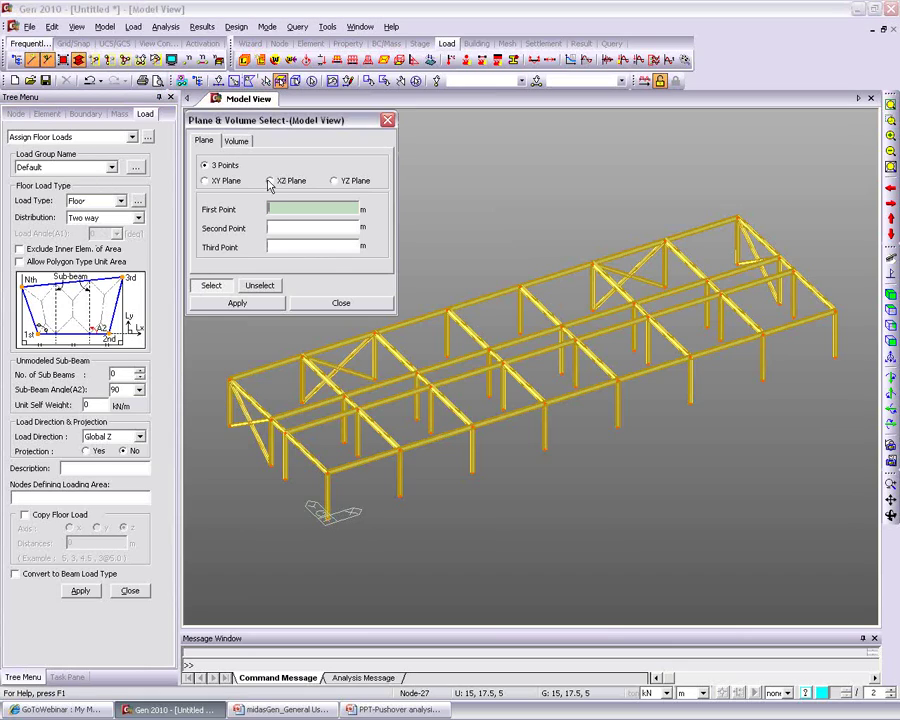
{"action": "left_click", "coordinate": [208, 181]}
{"action": "left_click", "coordinate": [236, 381]}
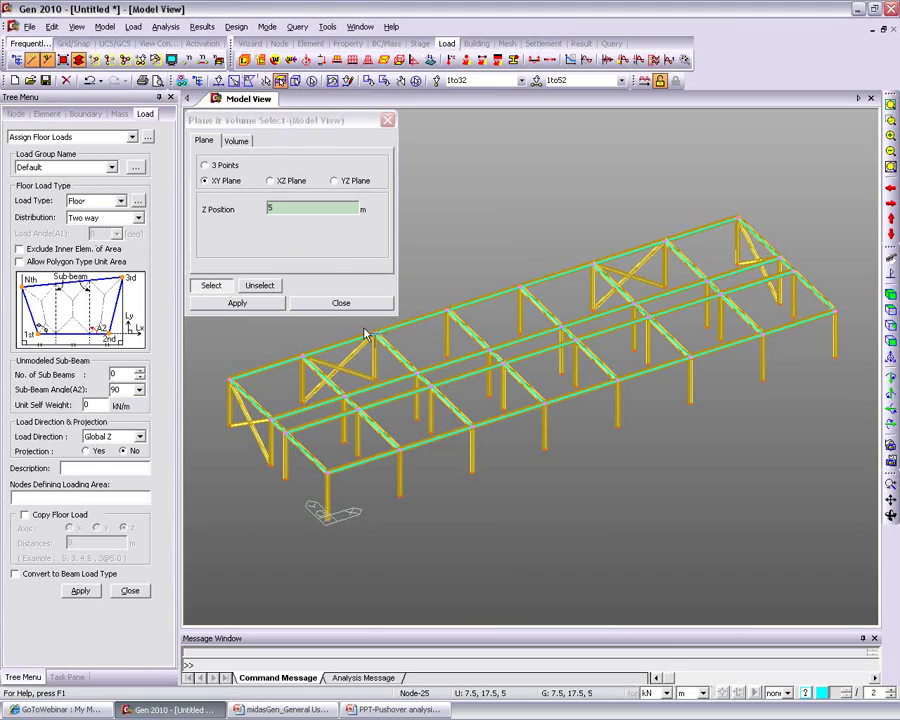
{"action": "left_click", "coordinate": [340, 303]}
{"action": "left_click", "coordinate": [293, 58]}
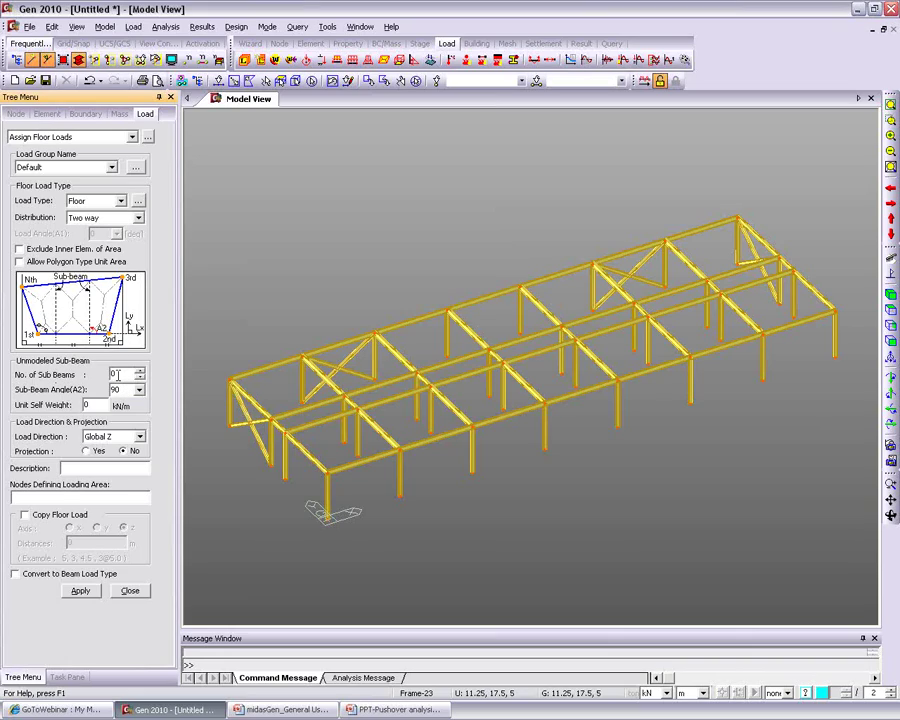
Step: Set the floor load to 2 unmodeled sub-beams with 9.2 kN/m unit self weight and Two way distribution
{"action": "type", "text": "3"}
{"action": "left_click", "coordinate": [95, 405]}
{"action": "type", "text": "9.2"}
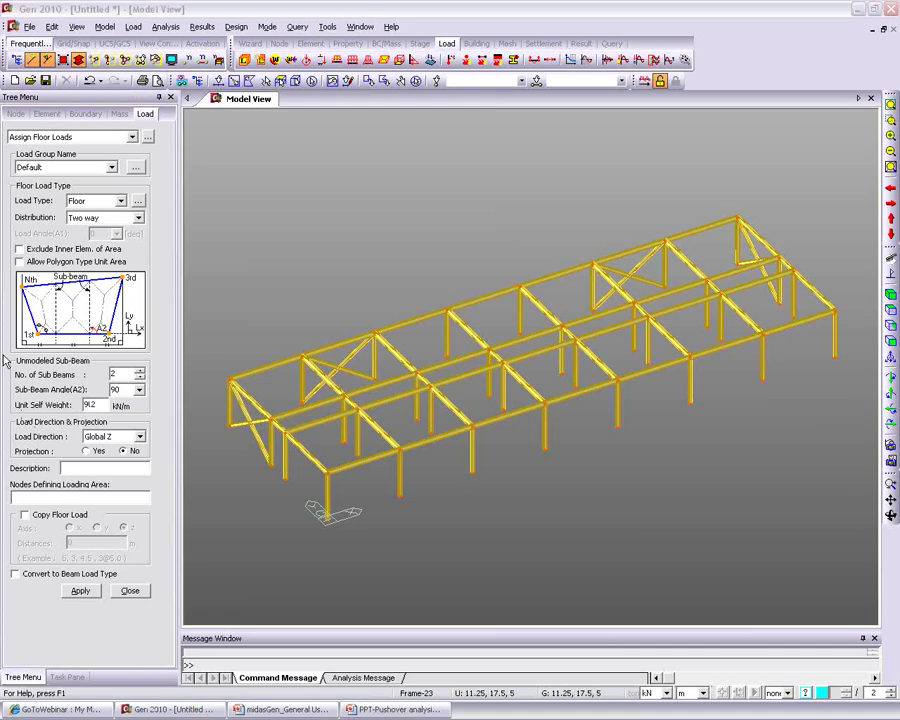
{"action": "left_click", "coordinate": [138, 217]}
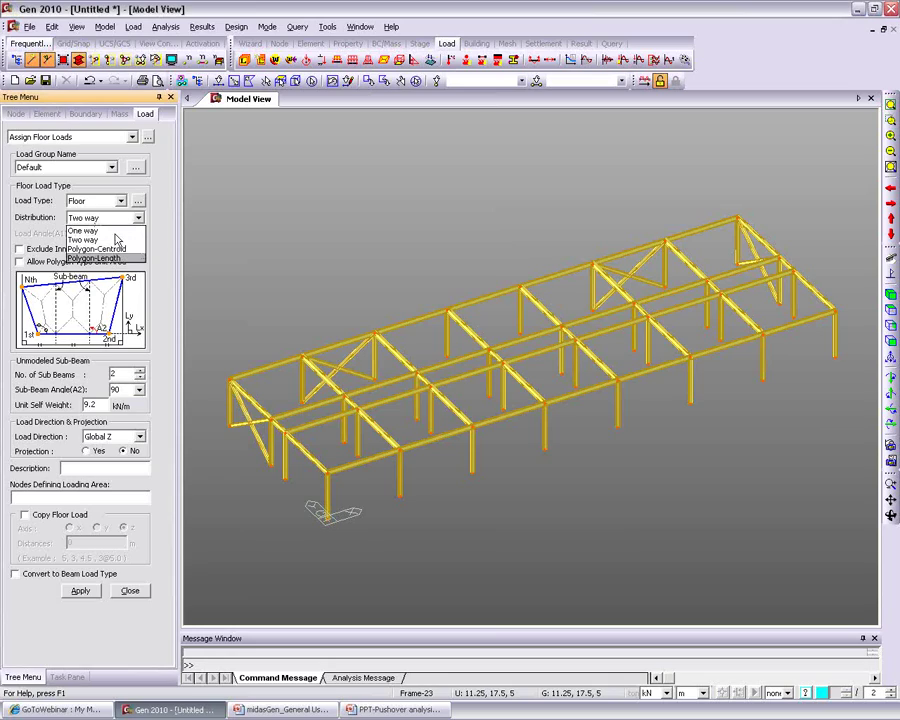
{"action": "left_click", "coordinate": [85, 240]}
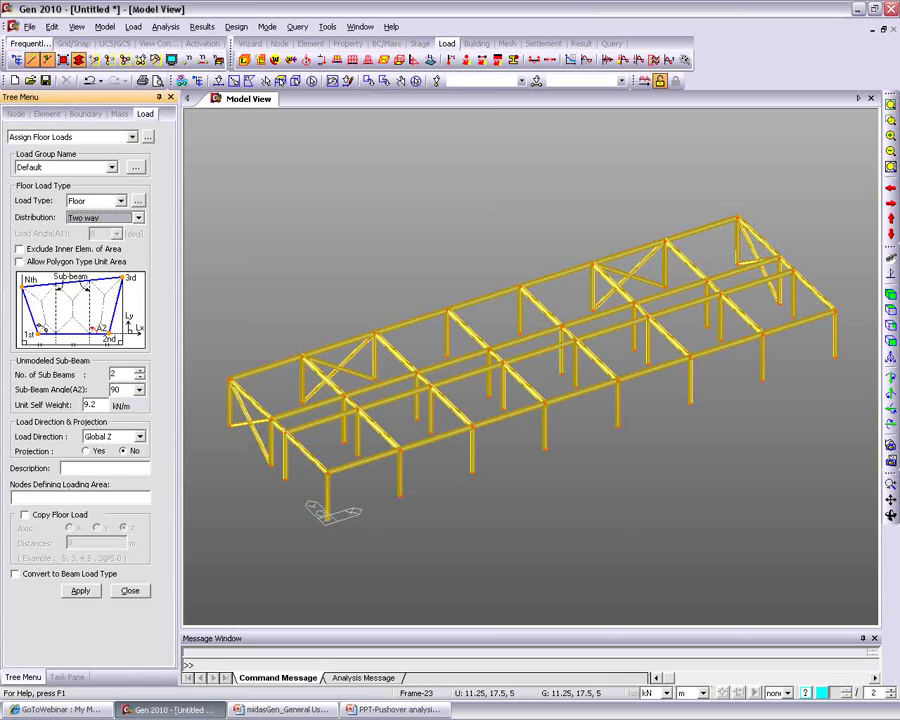
Step: Assign the Floor load to the whole top level by outlining the area through its four corner nodes
{"action": "left_click", "coordinate": [230, 378]}
{"action": "left_click", "coordinate": [330, 468]}
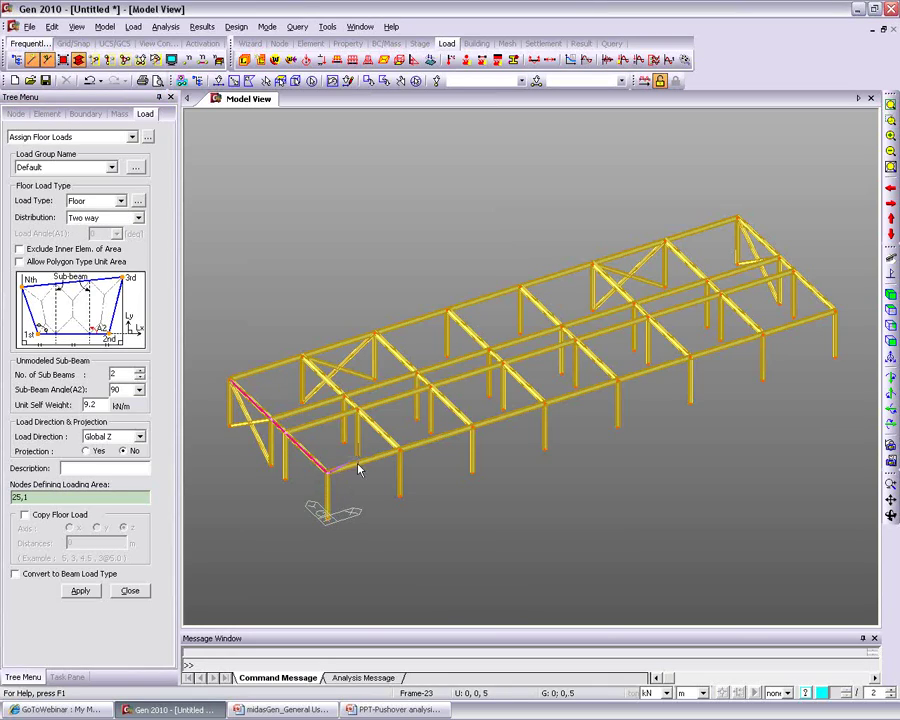
{"action": "left_click", "coordinate": [835, 313]}
{"action": "left_click", "coordinate": [737, 218]}
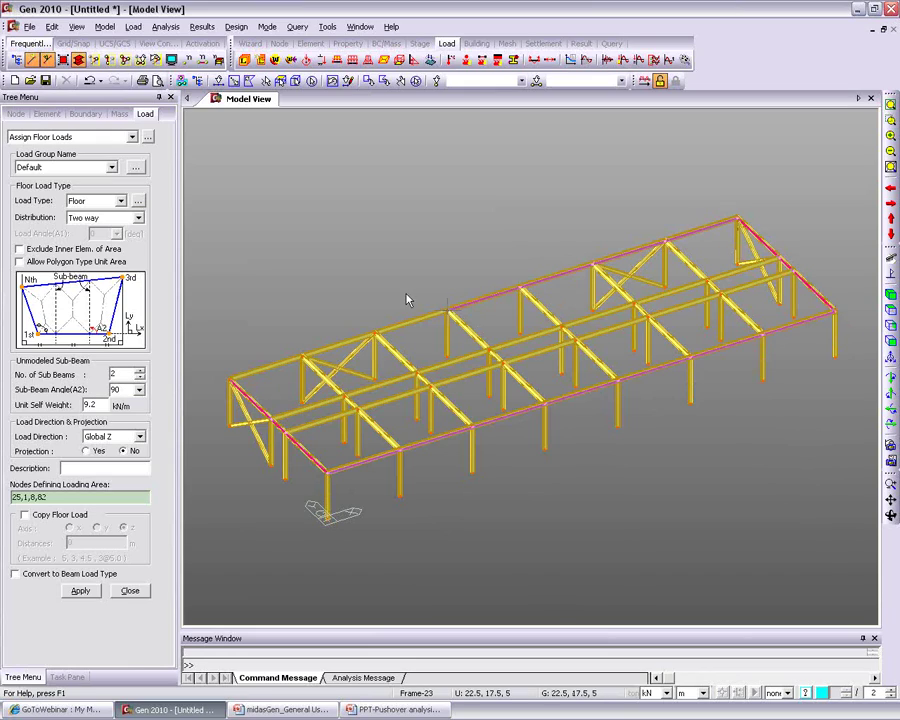
{"action": "left_click", "coordinate": [230, 379]}
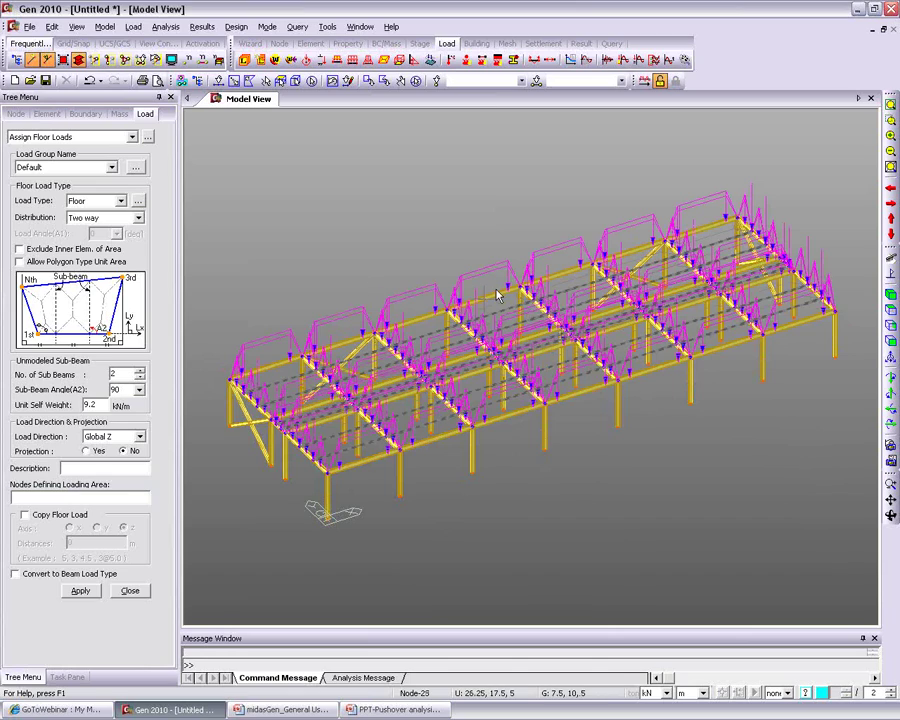
Step: Save the model under the file name EC3
{"action": "middle_click_drag", "start_coordinate": [387, 347], "coordinate": [392, 404], "text": "ctrl"}
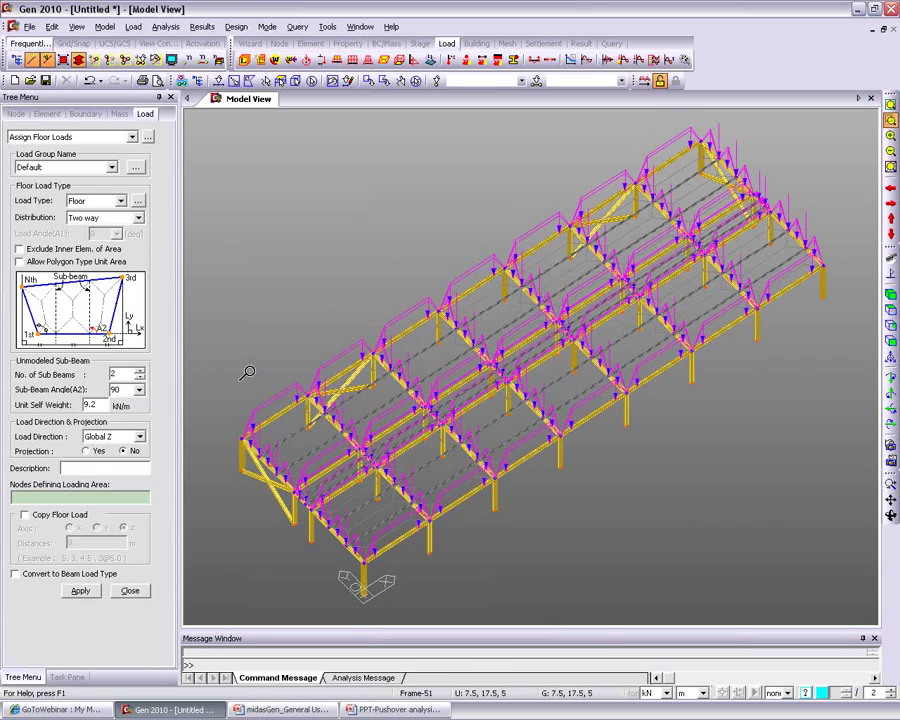
{"action": "key", "text": "ctrl+s"}
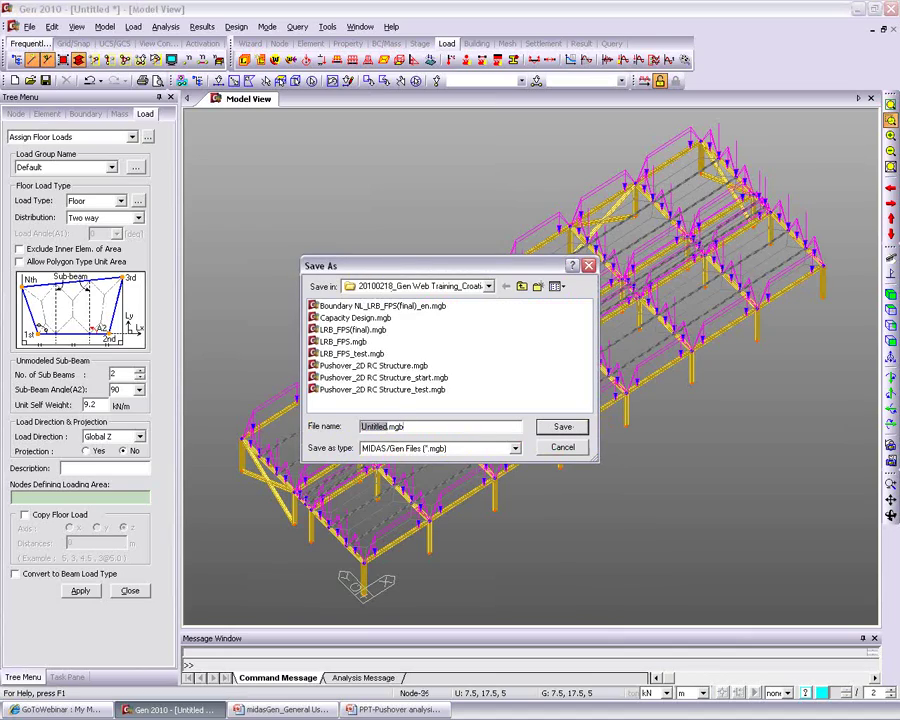
{"action": "type", "text": "EC3"}
{"action": "key", "text": "Return"}
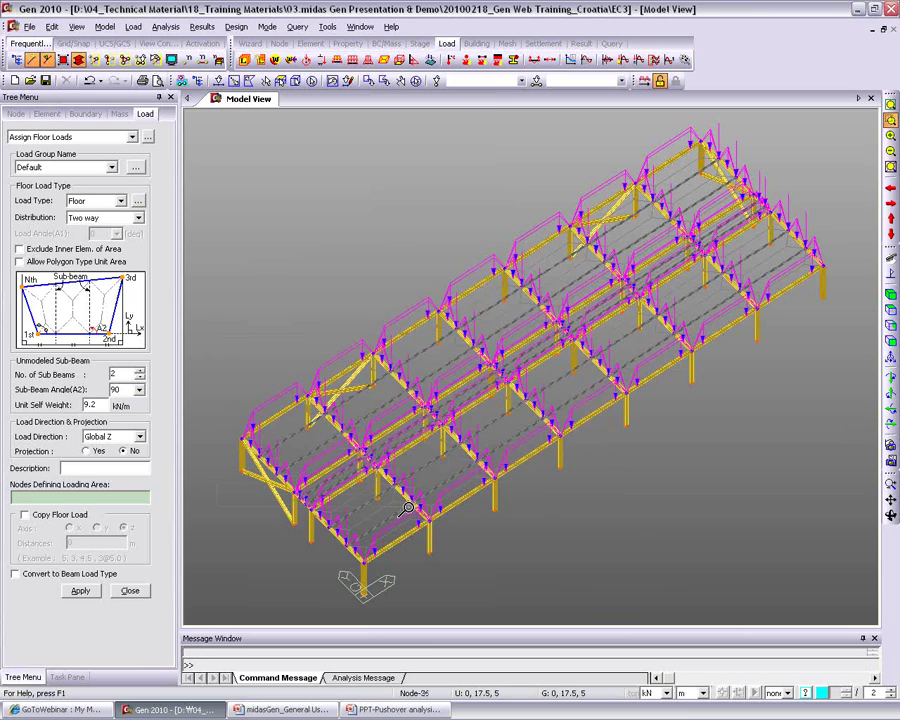
Step: Finish assigning floor loads and clear the load display from the frame
{"action": "scroll", "coordinate": [403, 506], "scroll_direction": "up", "scroll_amount": 3}
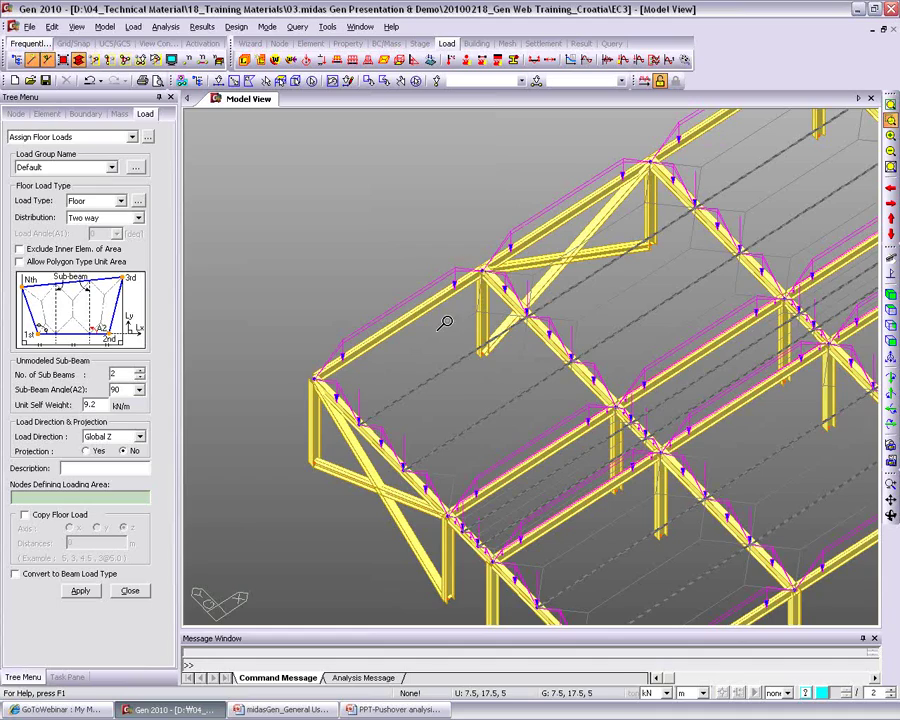
{"action": "left_click", "coordinate": [893, 291]}
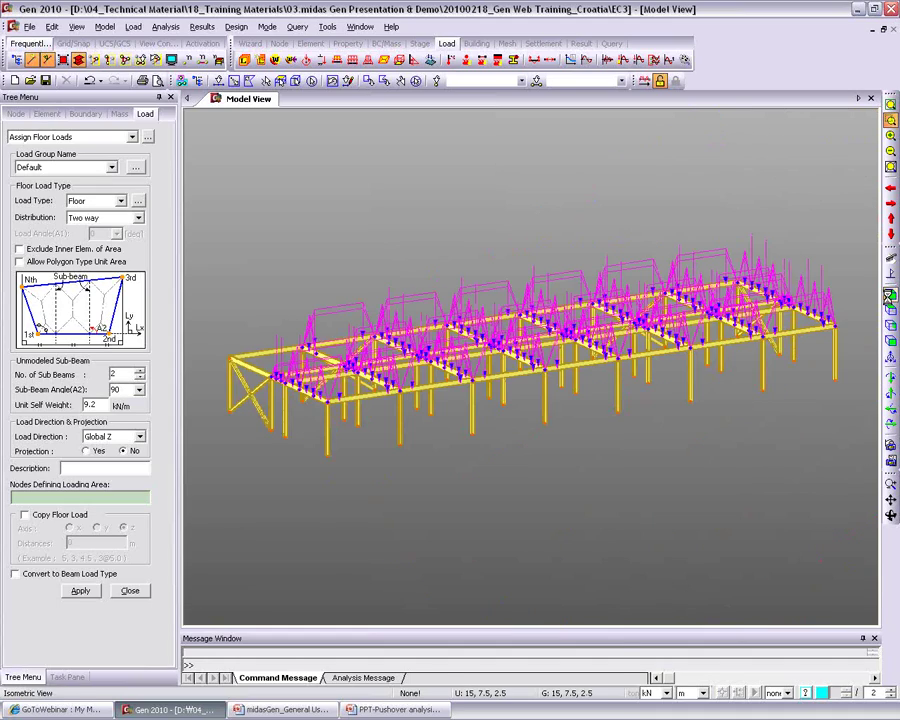
{"action": "left_click", "coordinate": [130, 592]}
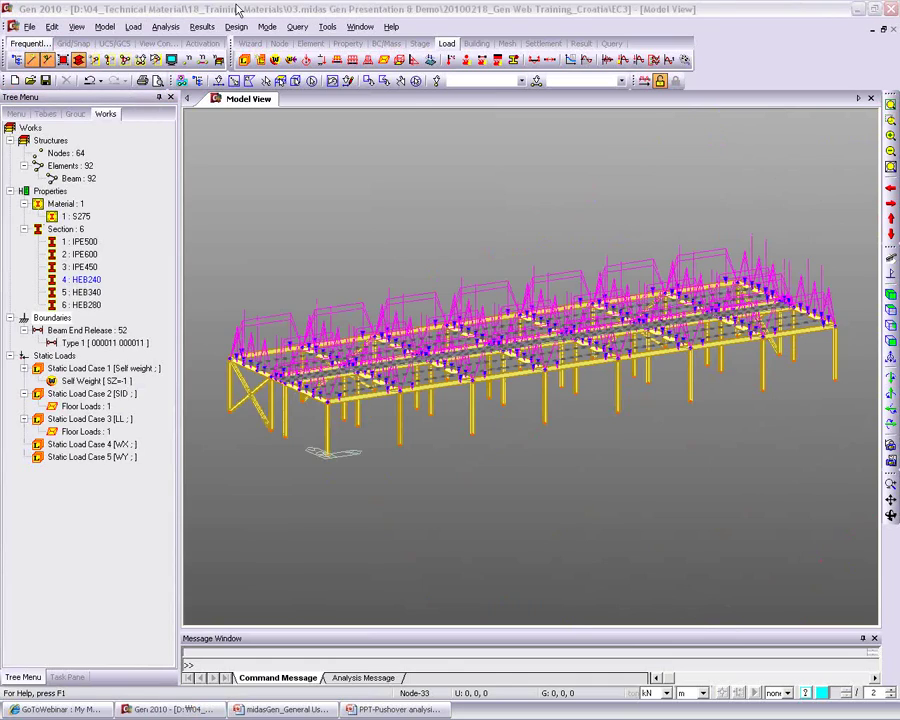
{"action": "left_click", "coordinate": [890, 272]}
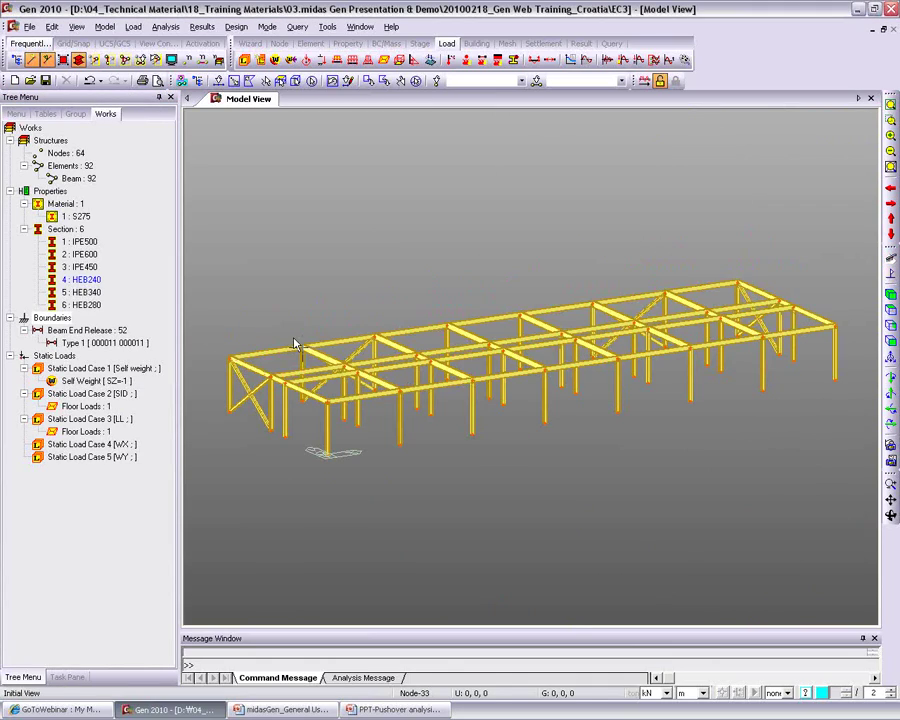
{"action": "middle_click_drag", "start_coordinate": [300, 362], "coordinate": [315, 368]}
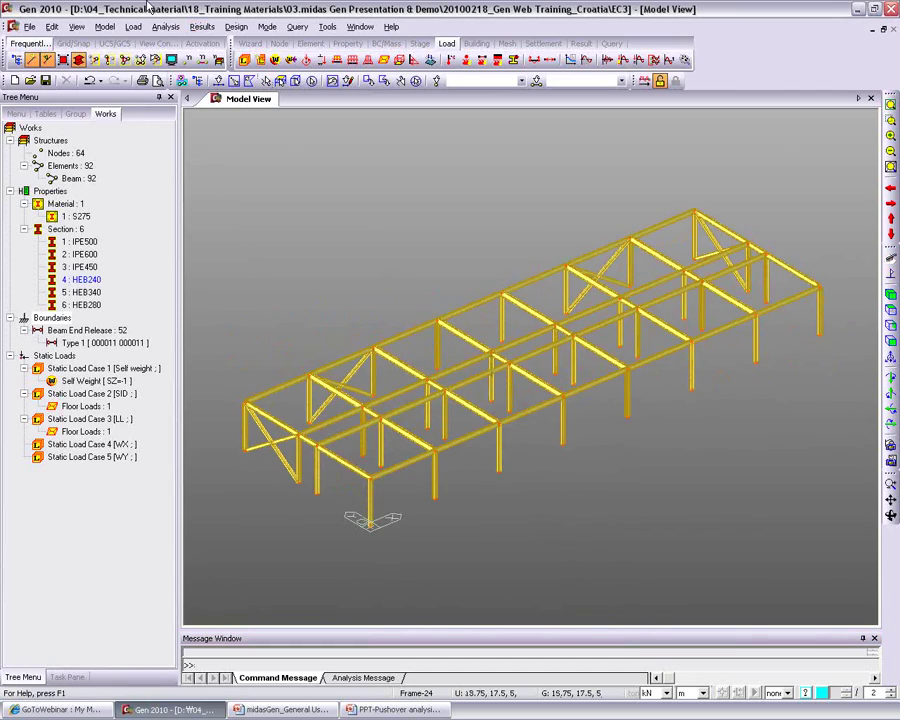
Step: Set up Building Generation with 4 copies at a 4 m distance in global Z and add it to the operations list
{"action": "left_click", "coordinate": [104, 26]}
{"action": "mouse_move", "coordinate": [127, 198]}
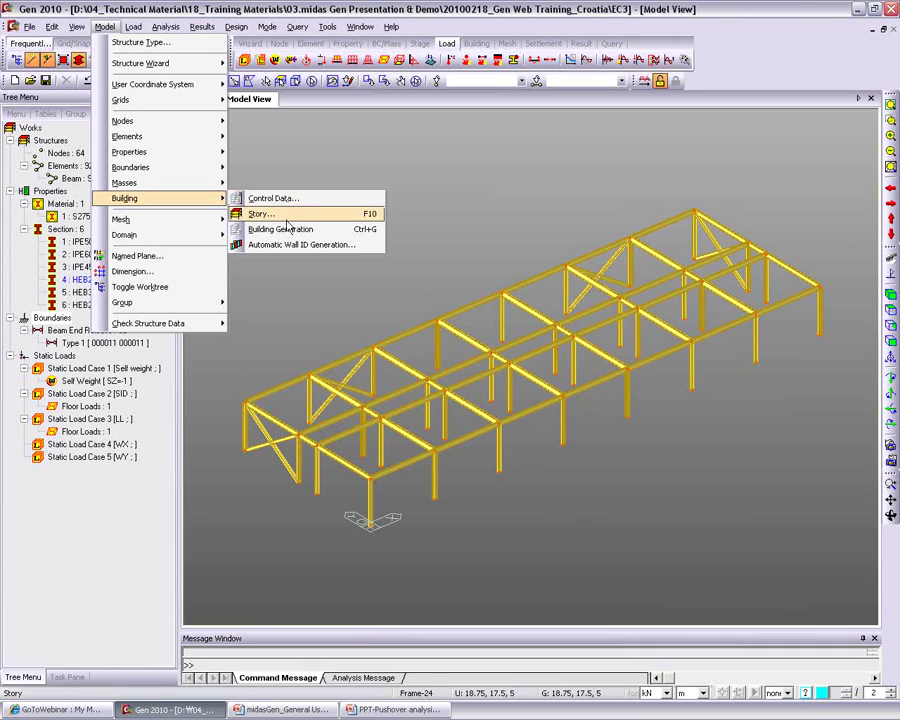
{"action": "left_click", "coordinate": [341, 236]}
{"action": "double_click", "coordinate": [119, 181]}
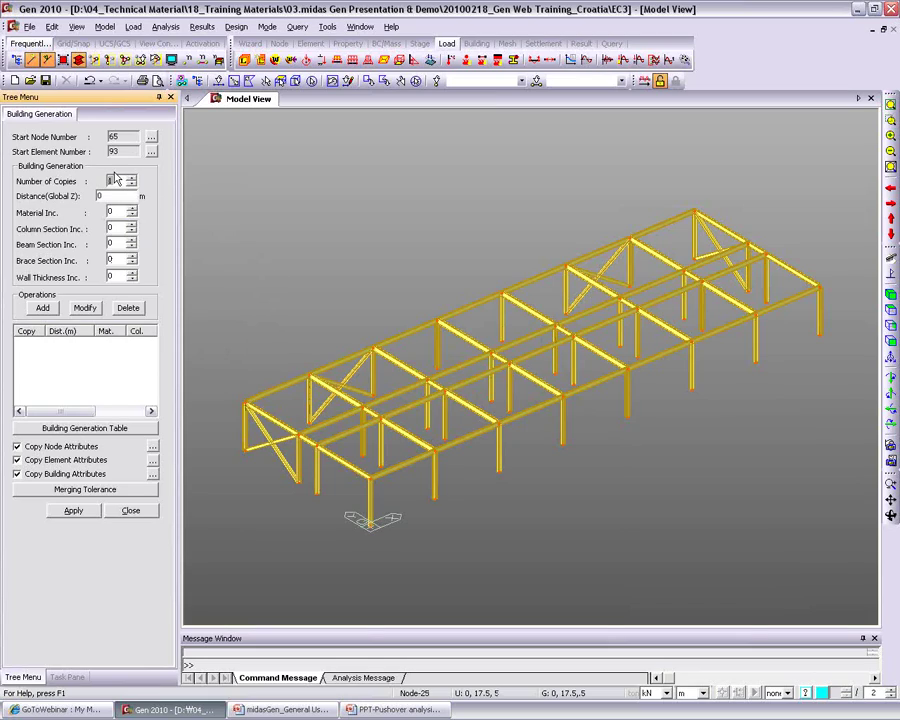
{"action": "type", "text": "4"}
{"action": "double_click", "coordinate": [108, 196]}
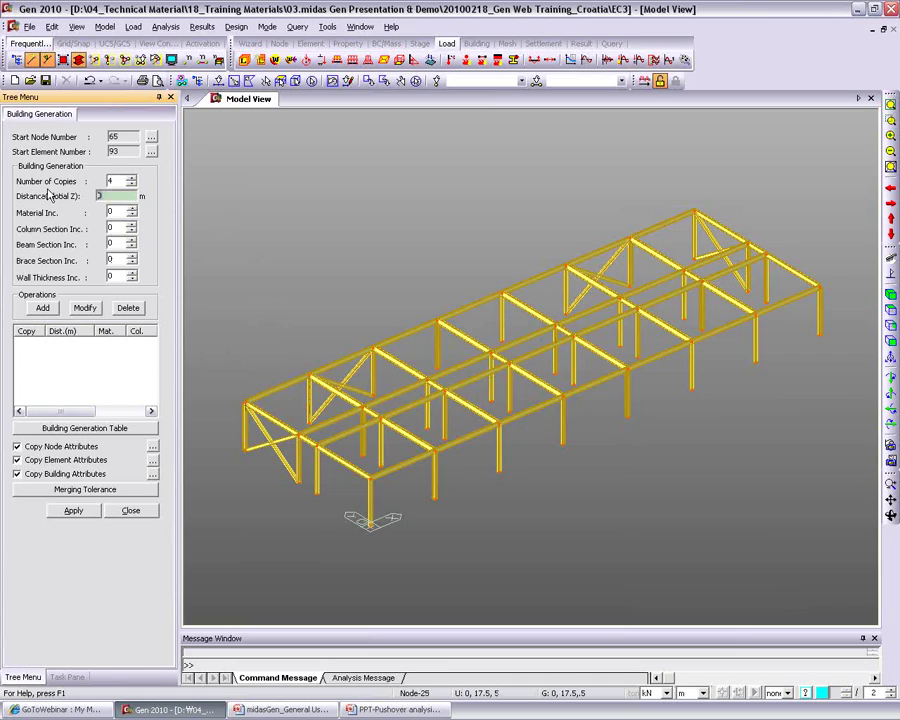
{"action": "type", "text": "4"}
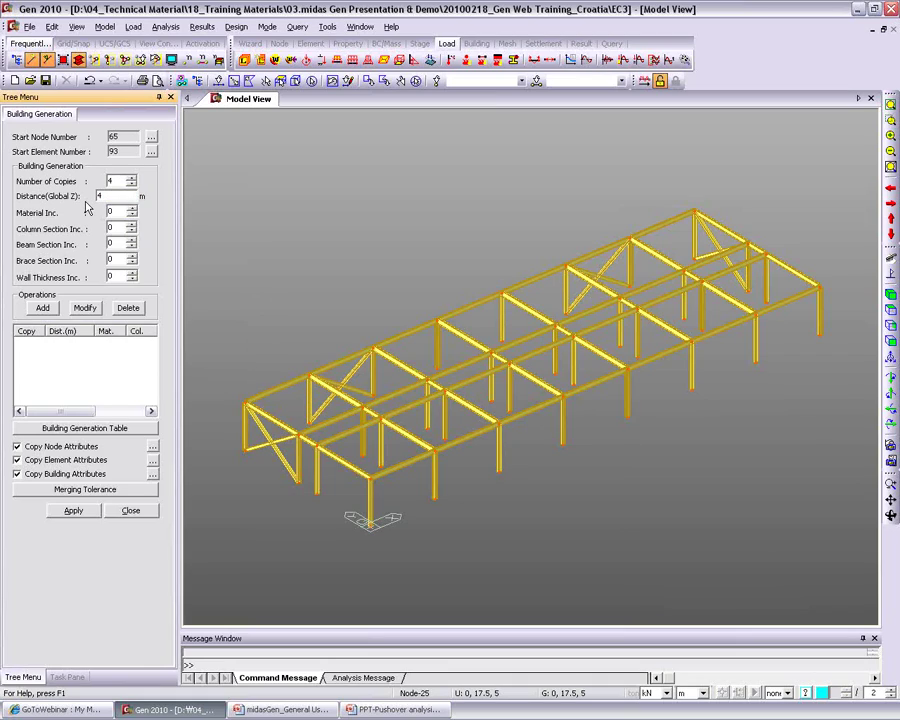
{"action": "left_click", "coordinate": [42, 308]}
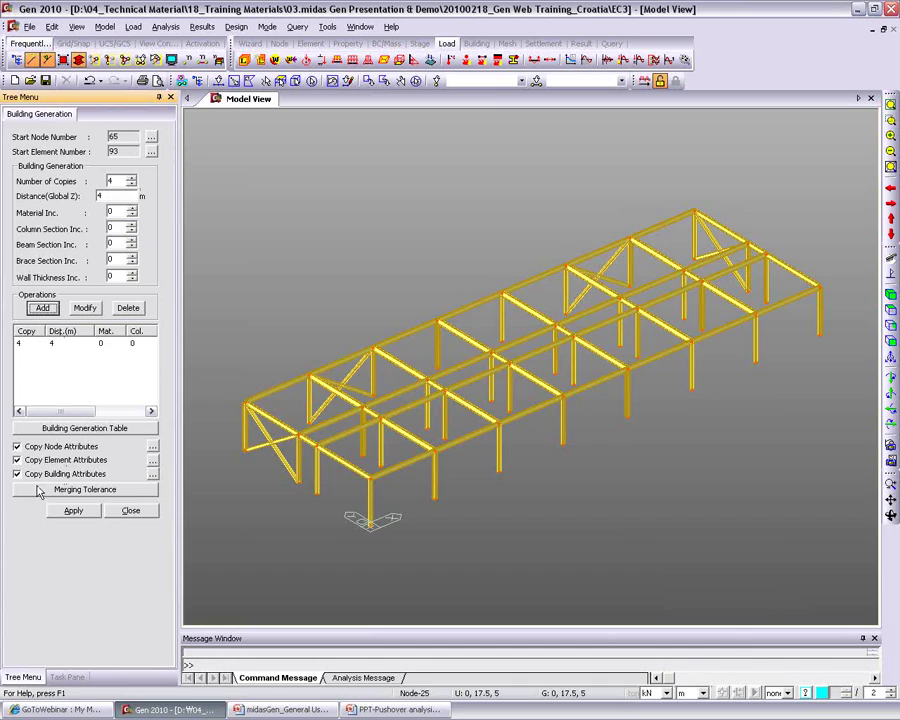
Step: Generate the additional storeys from the whole selected frame and finish Building Generation
{"action": "left_click", "coordinate": [219, 59]}
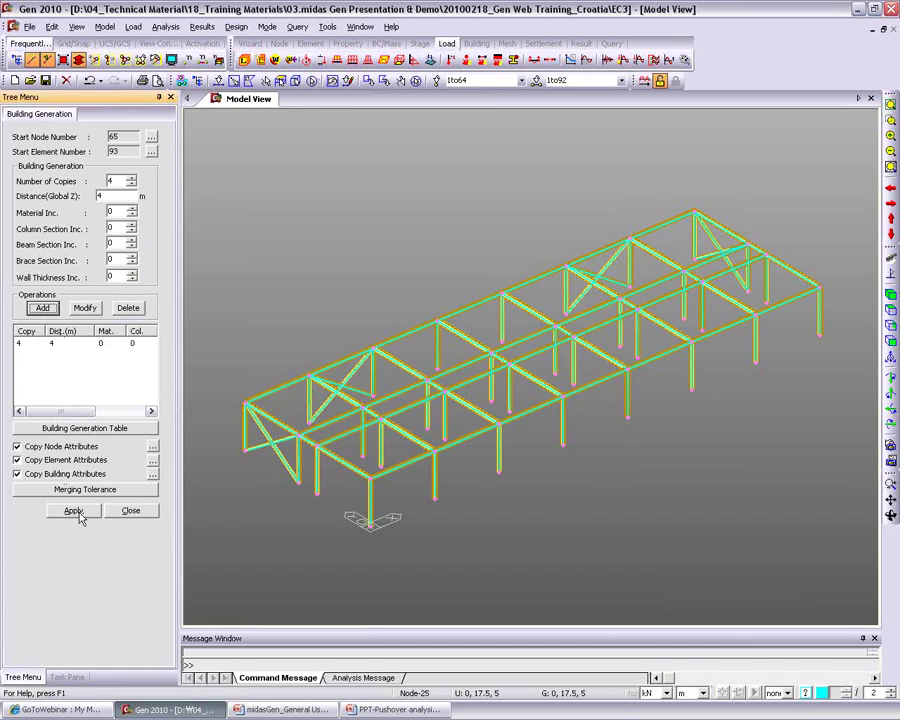
{"action": "left_click", "coordinate": [72, 511]}
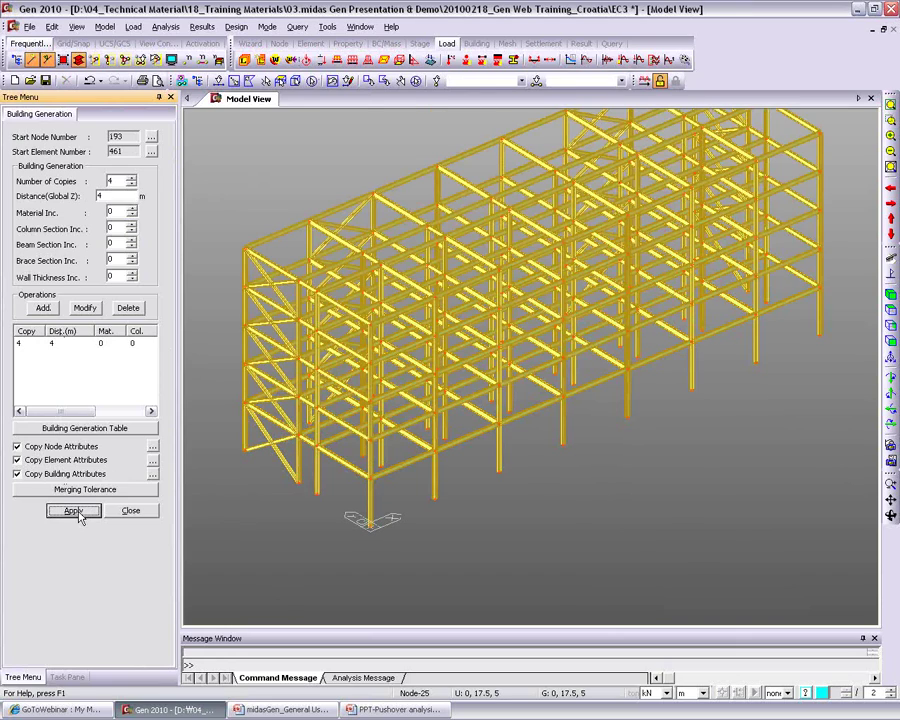
{"action": "middle_click_drag", "start_coordinate": [455, 435], "coordinate": [327, 428], "text": "ctrl"}
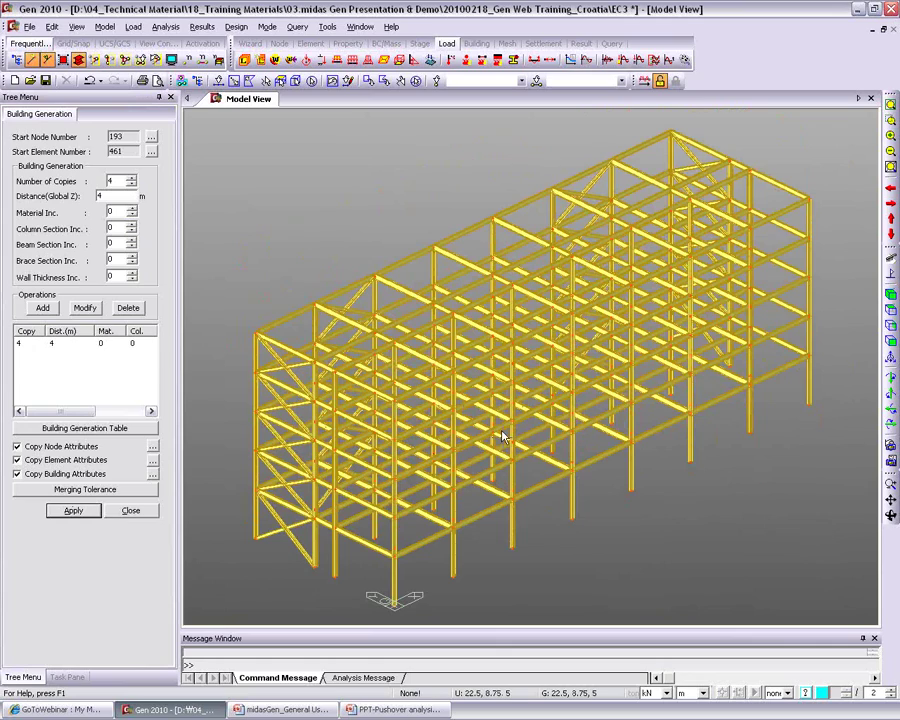
{"action": "left_click", "coordinate": [129, 511]}
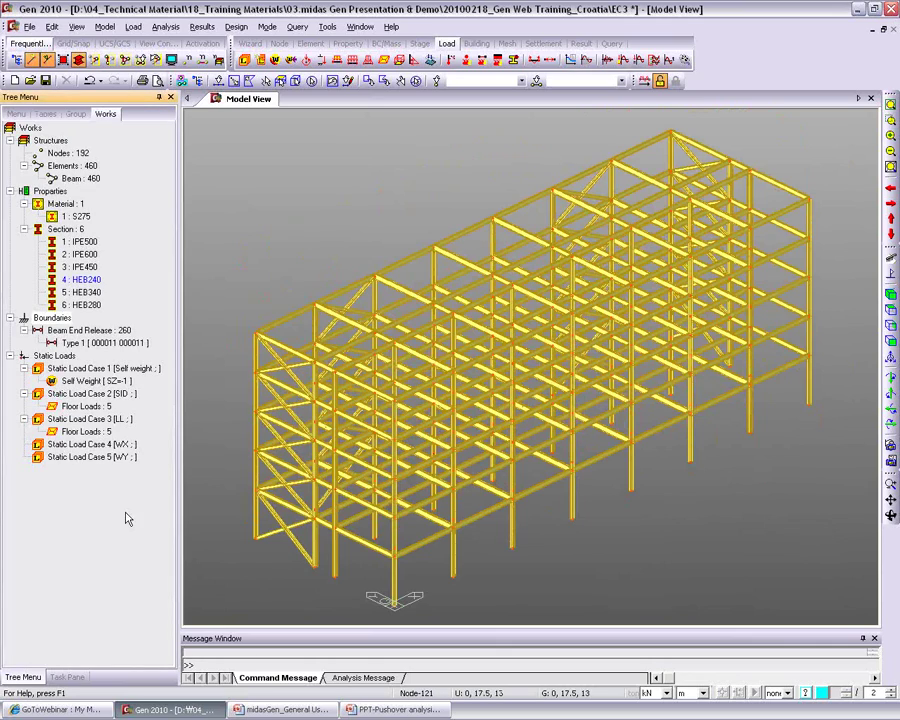
Step: Display the SID floor loads and the beam end releases to check they were copied to every storey
{"action": "right_click", "coordinate": [87, 407]}
{"action": "left_click", "coordinate": [106, 427]}
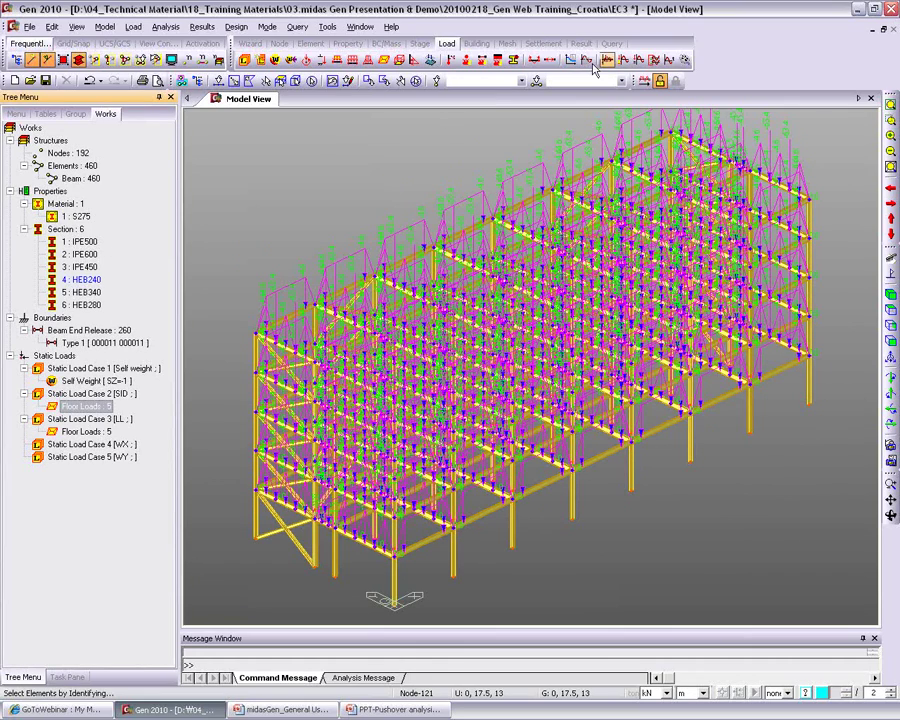
{"action": "left_click", "coordinate": [890, 256]}
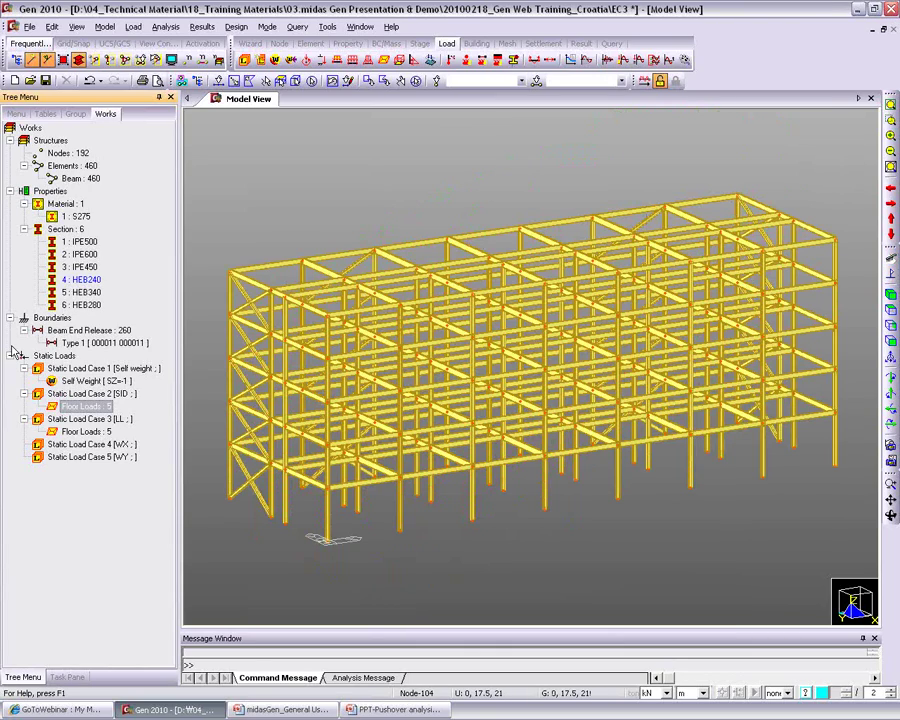
{"action": "right_click", "coordinate": [88, 342]}
{"action": "left_click", "coordinate": [110, 493]}
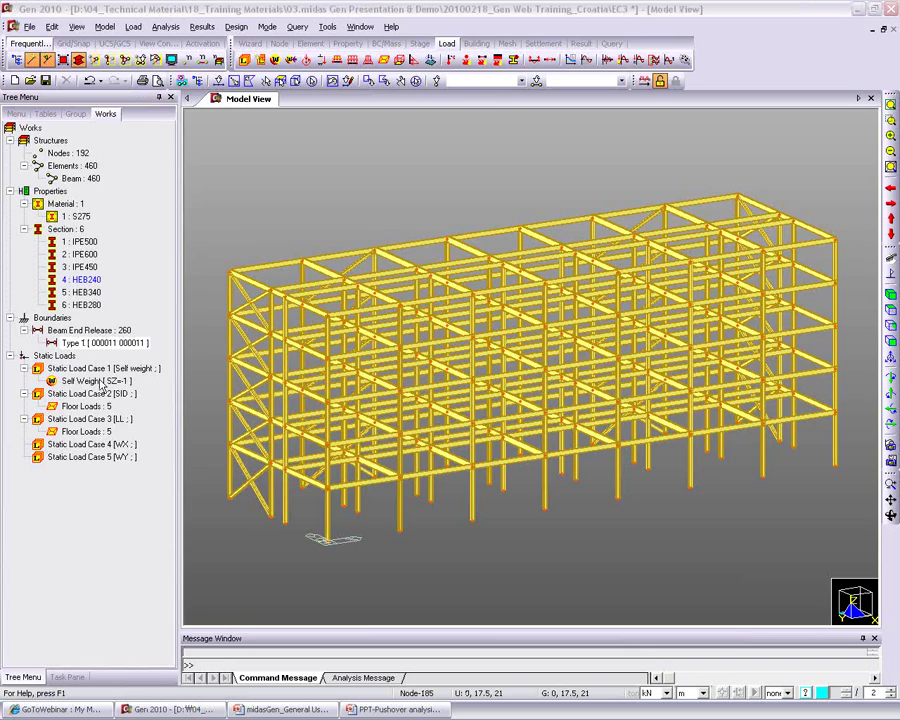
Step: Change the columns of the upper three storeys from HEB340 to the HEB240 section, leaving the lower two storeys out of the selection
{"action": "left_click", "coordinate": [80, 293]}
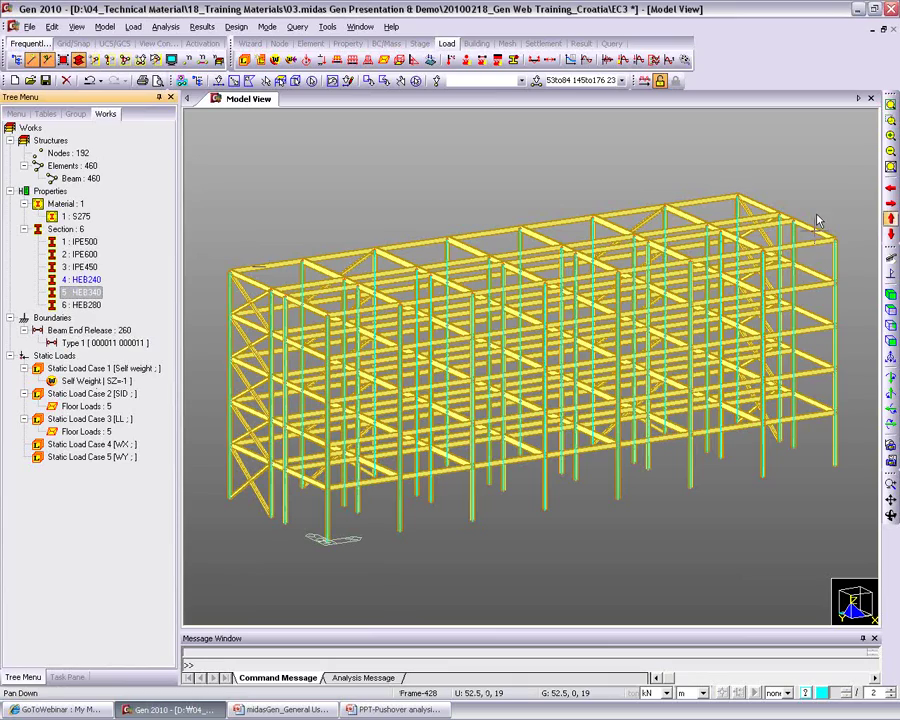
{"action": "mouse_move", "coordinate": [74, 297]}
{"action": "left_mouse_down"}
{"action": "mouse_move", "coordinate": [72, 284]}
{"action": "mouse_move", "coordinate": [78, 297]}
{"action": "mouse_move", "coordinate": [87, 290]}
{"action": "left_mouse_up"}
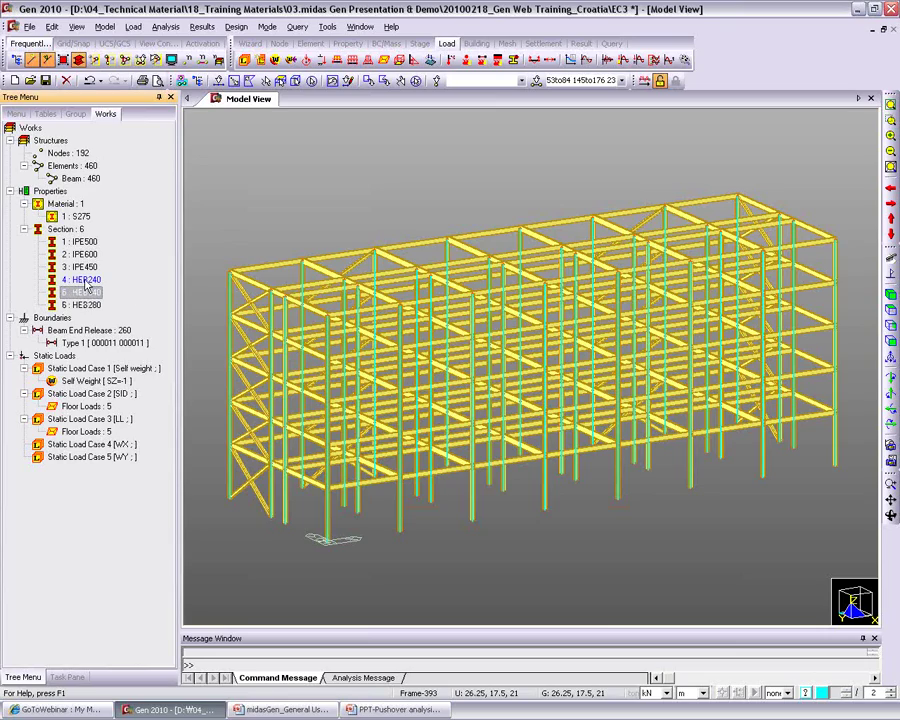
{"action": "left_click_drag", "start_coordinate": [92, 289], "coordinate": [449, 362]}
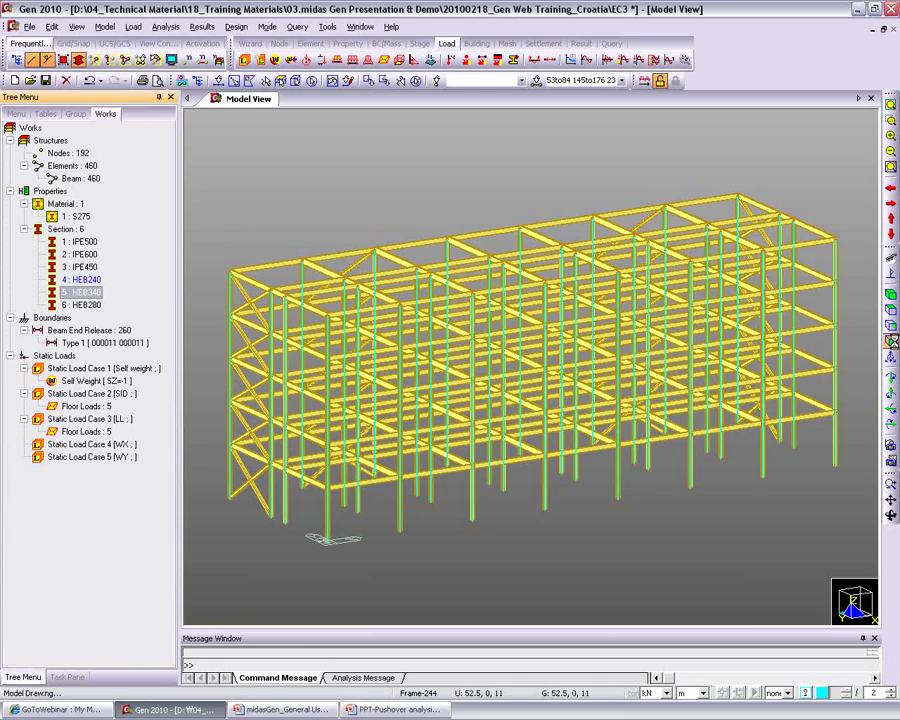
{"action": "left_click", "coordinate": [183, 81]}
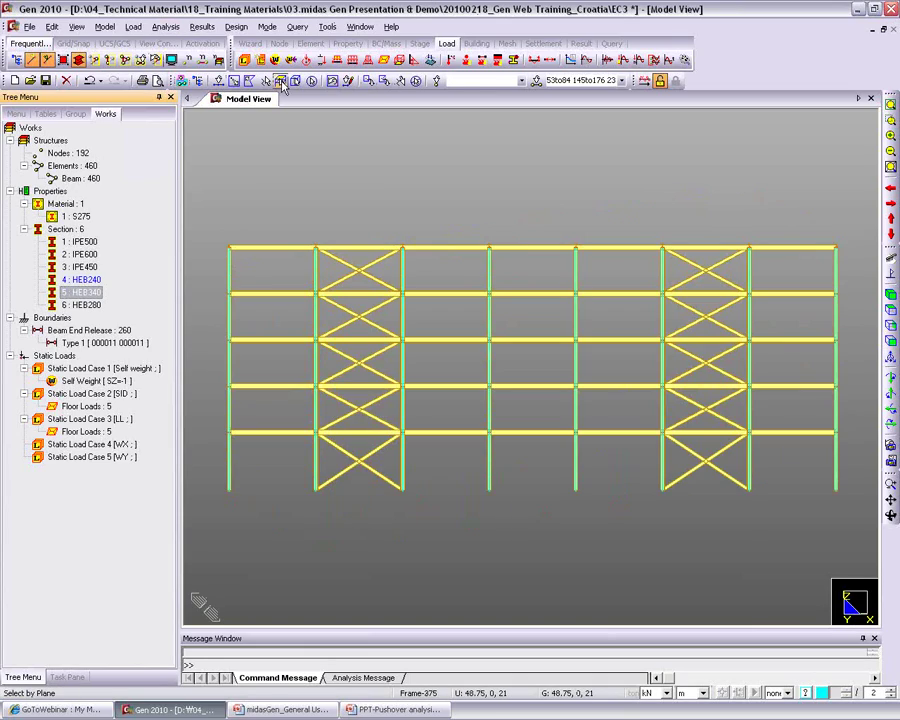
{"action": "left_click", "coordinate": [369, 80]}
{"action": "left_click_drag", "start_coordinate": [766, 458], "coordinate": [848, 530]}
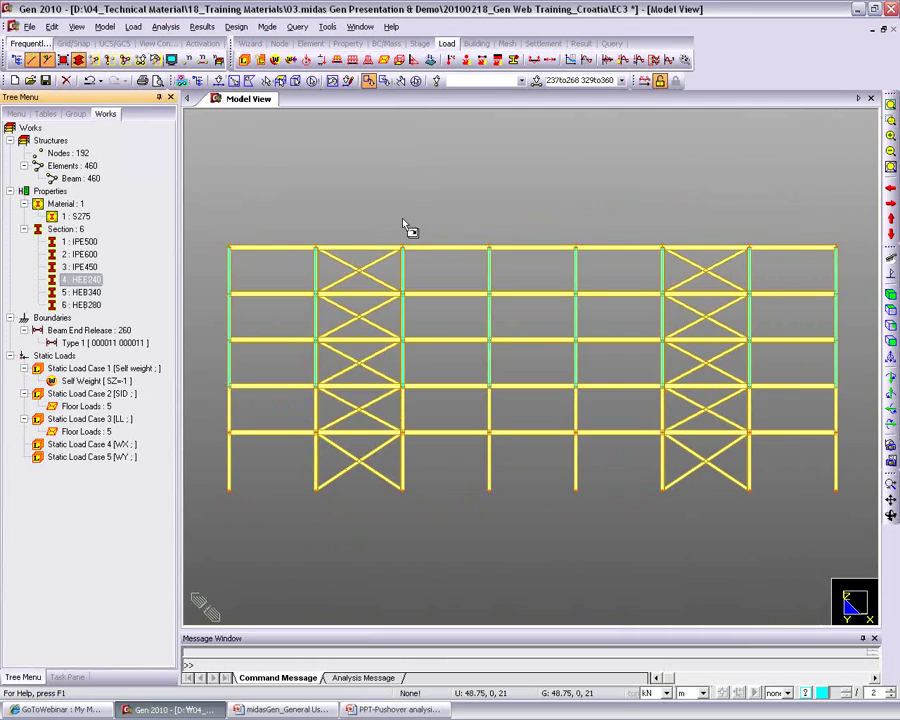
{"action": "left_click", "coordinate": [674, 235]}
{"action": "key", "text": "ctrl+i"}
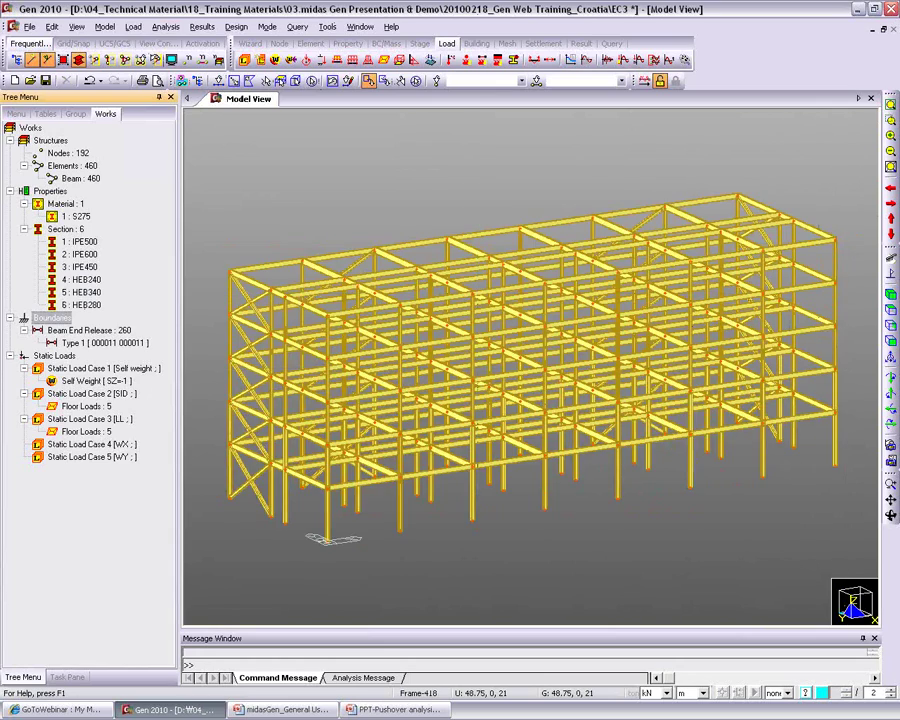
Step: Highlight the members using the HEB240 column section and the HEB280 brace section to check their assignment
{"action": "double_click", "coordinate": [78, 291]}
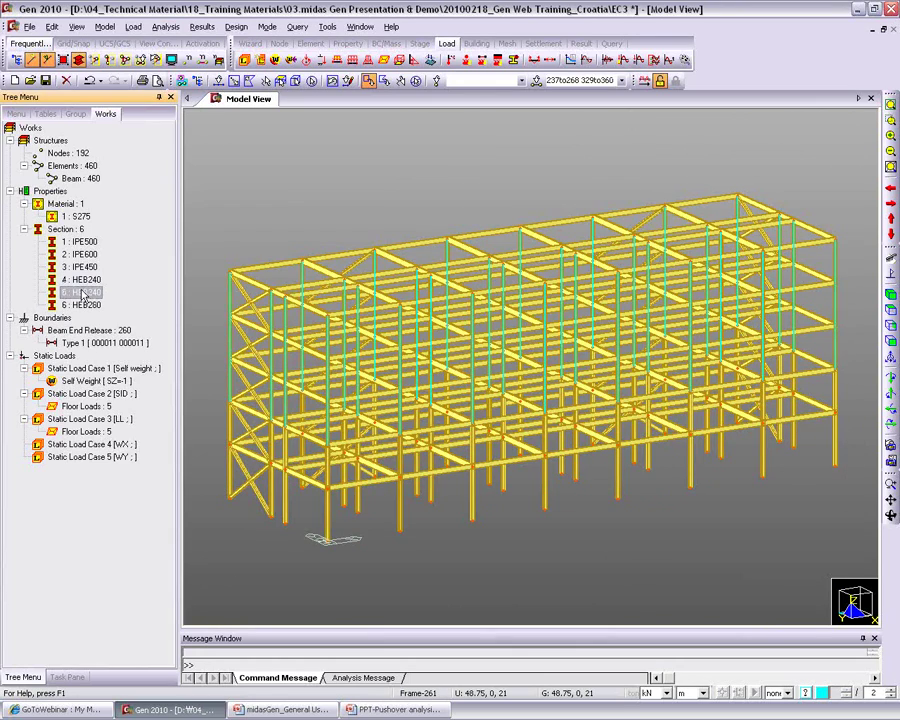
{"action": "double_click", "coordinate": [80, 305]}
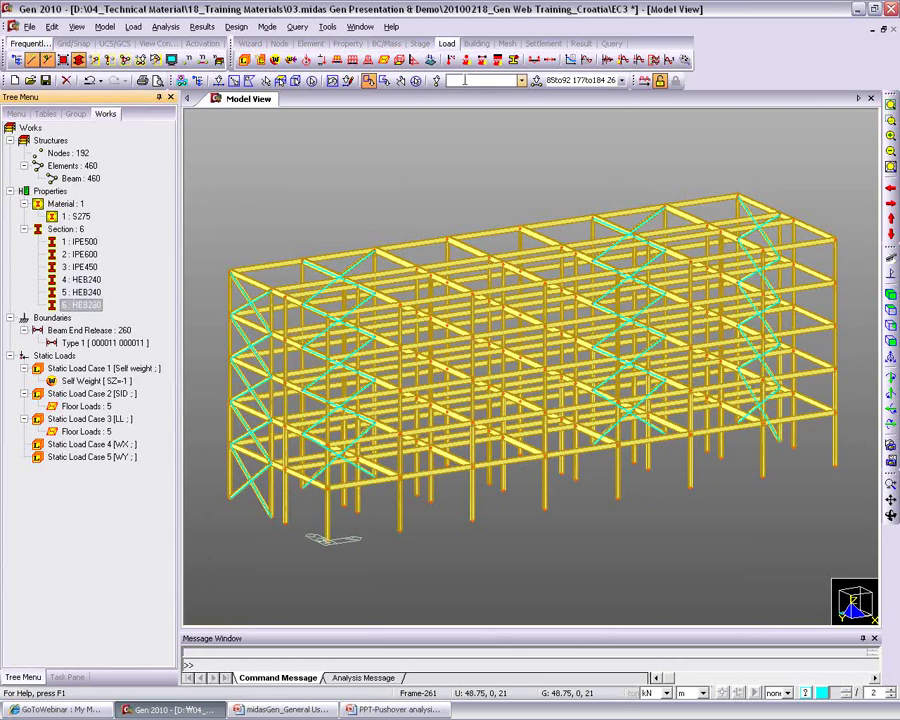
{"action": "left_click", "coordinate": [291, 58]}
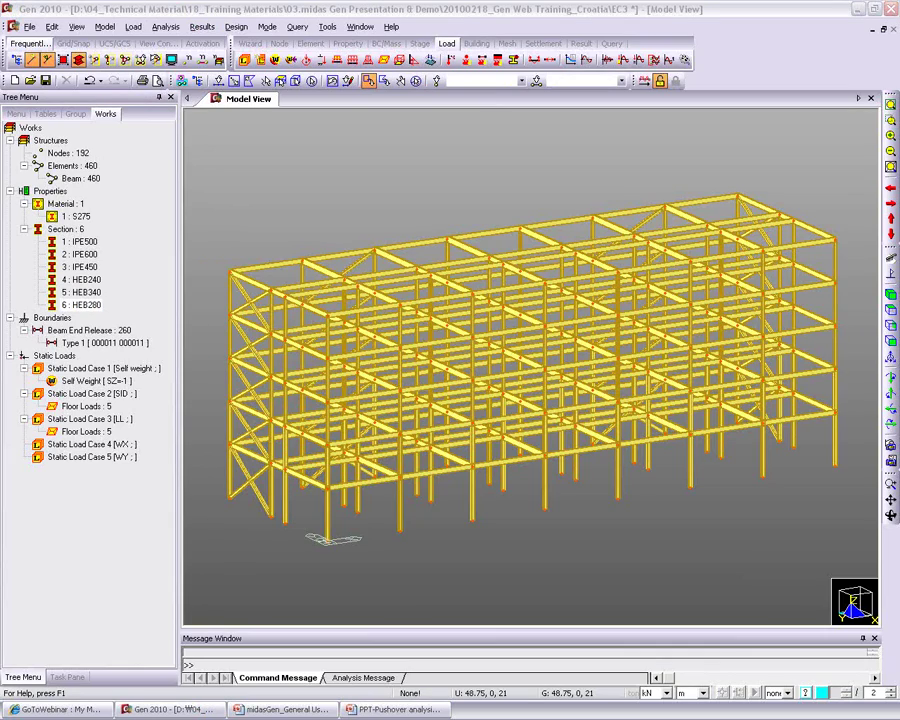
{"action": "left_click", "coordinate": [47, 509]}
{"action": "left_click", "coordinate": [106, 549]}
{"action": "middle_click_drag", "start_coordinate": [328, 290], "coordinate": [231, 293]}
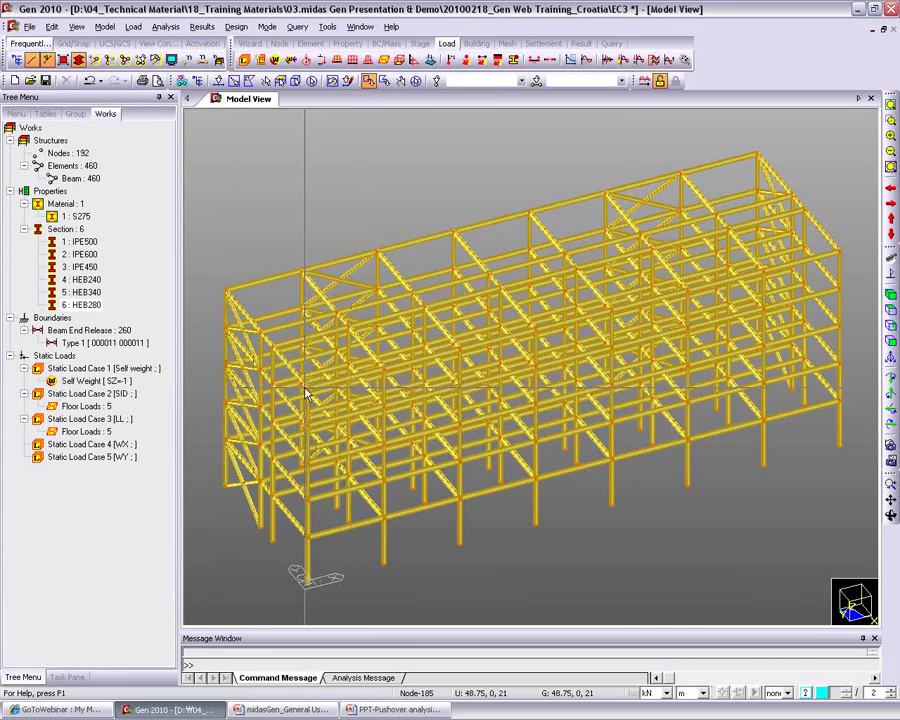
{"action": "left_click", "coordinate": [891, 325]}
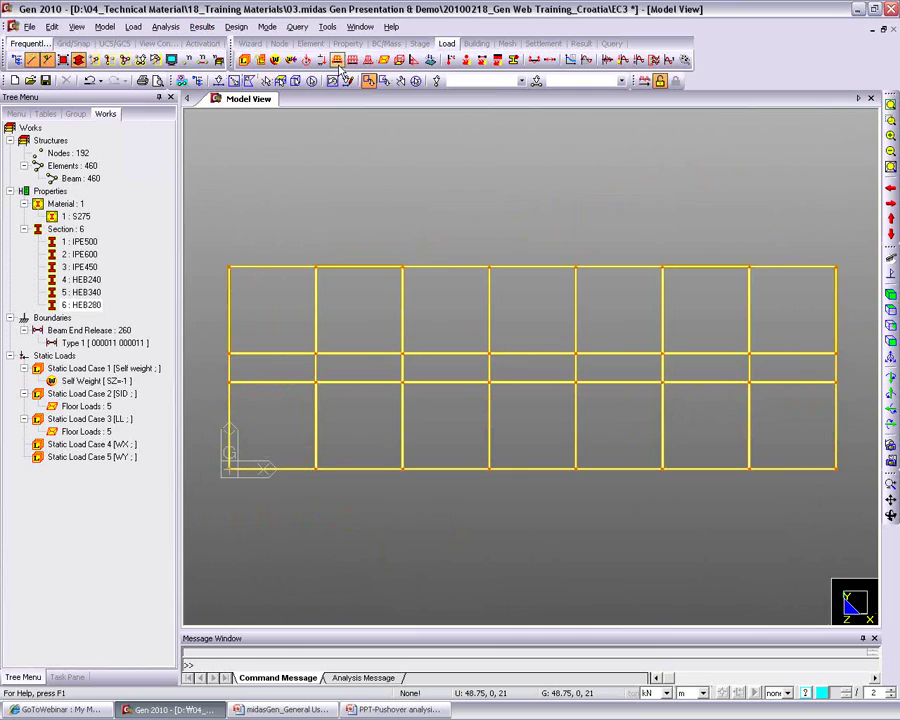
{"action": "left_click", "coordinate": [396, 61]}
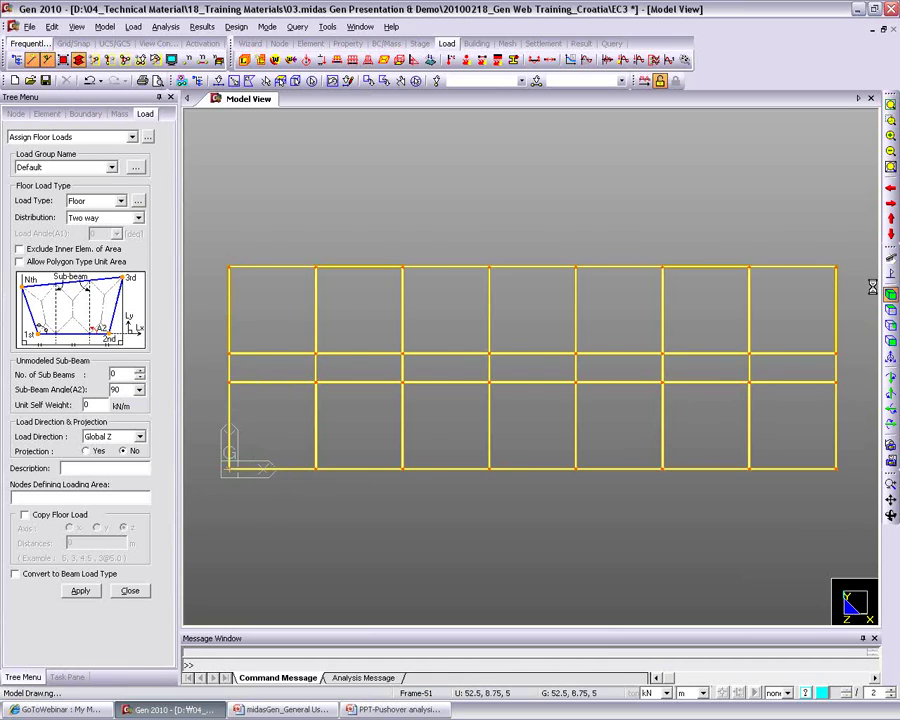
{"action": "left_click", "coordinate": [129, 592]}
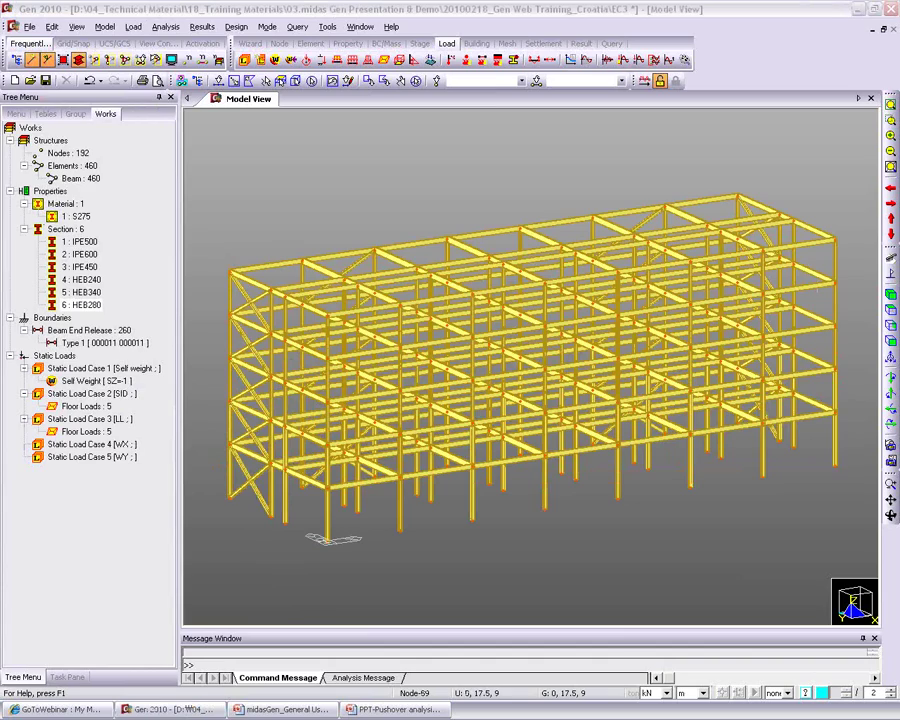
{"action": "left_click", "coordinate": [100, 573]}
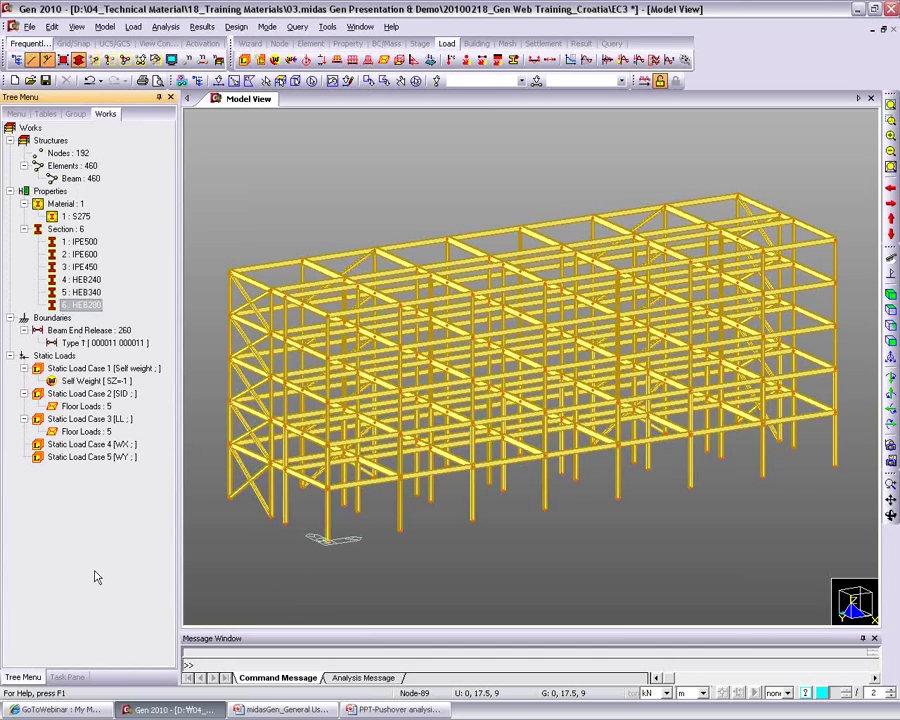
{"action": "left_click", "coordinate": [890, 341]}
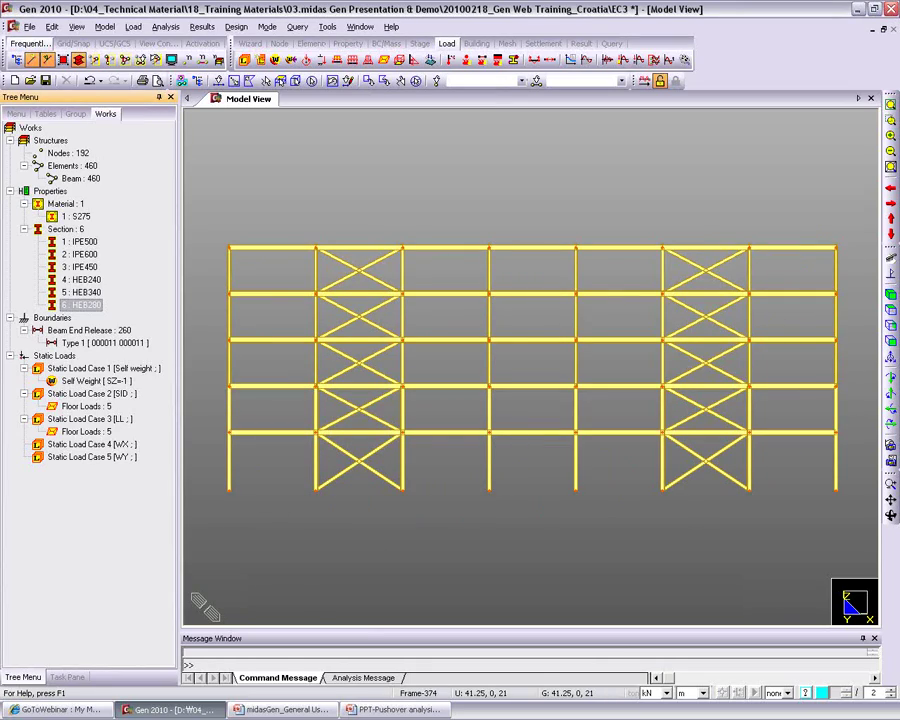
Step: Assign pinned supports to all column base nodes, fixing every translation (D-ALL) and leaving the rotations free
{"action": "left_click", "coordinate": [421, 43]}
{"action": "left_click", "coordinate": [386, 43]}
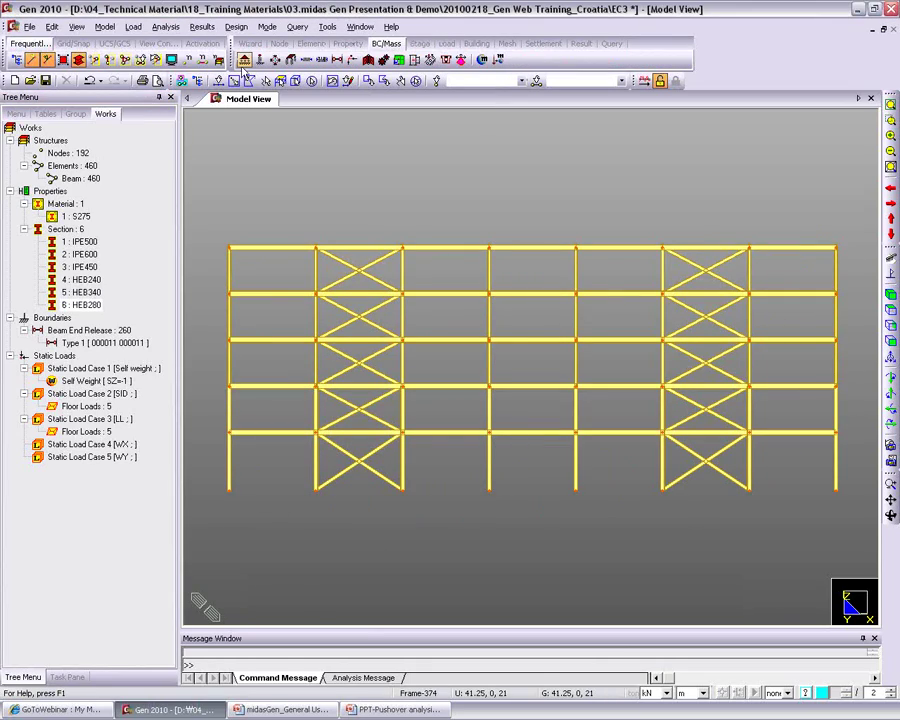
{"action": "left_click", "coordinate": [244, 60]}
{"action": "left_click", "coordinate": [237, 82]}
{"action": "left_click_drag", "start_coordinate": [215, 500], "coordinate": [836, 506]}
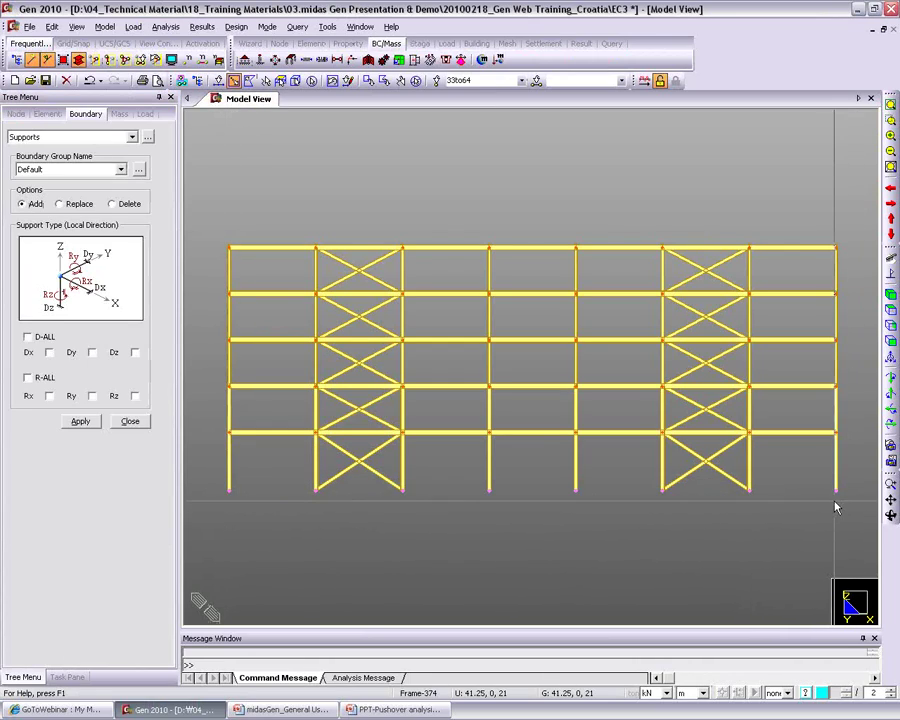
{"action": "left_click", "coordinate": [29, 337]}
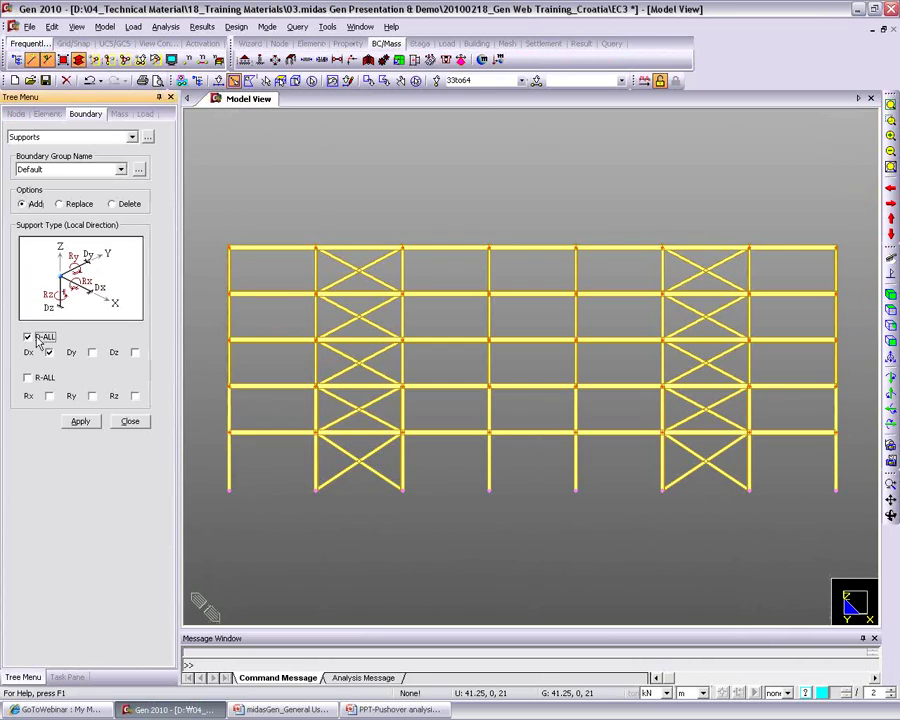
{"action": "left_click", "coordinate": [80, 423]}
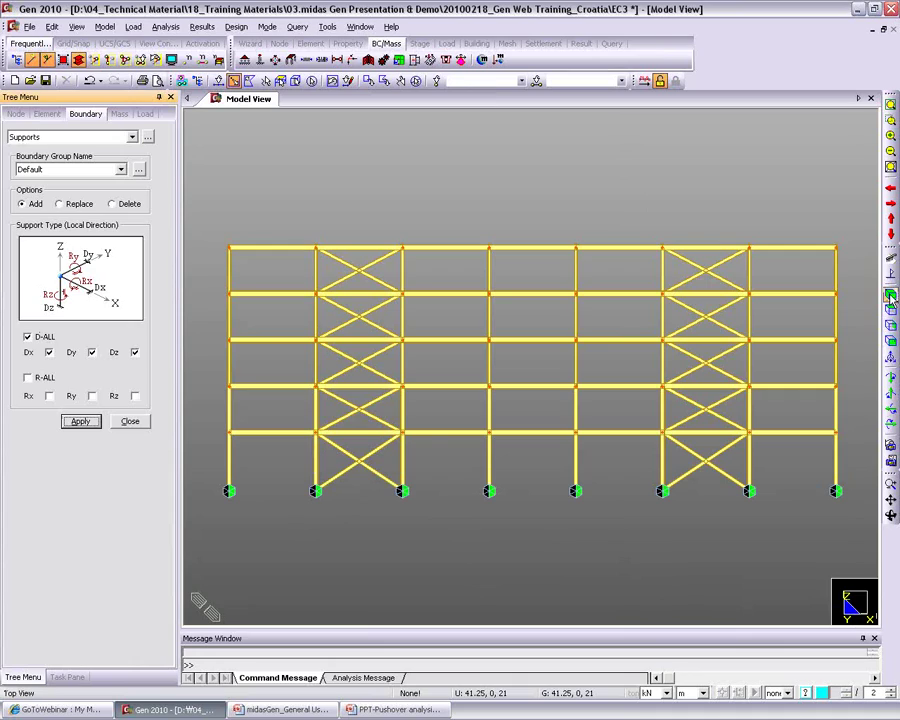
{"action": "key", "text": "ctrl+i"}
{"action": "left_click", "coordinate": [130, 421]}
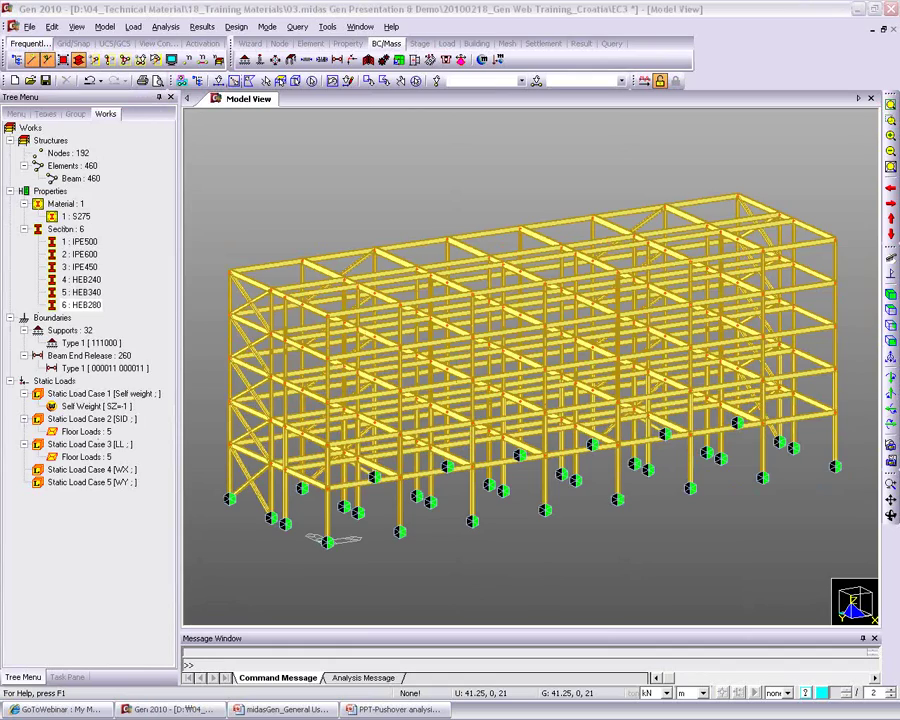
Step: Set the structure type to convert self-weight into masses in the X, Y and Z directions
{"action": "left_click", "coordinate": [104, 27]}
{"action": "left_click", "coordinate": [130, 42]}
{"action": "left_click_drag", "start_coordinate": [367, 230], "coordinate": [225, 115]}
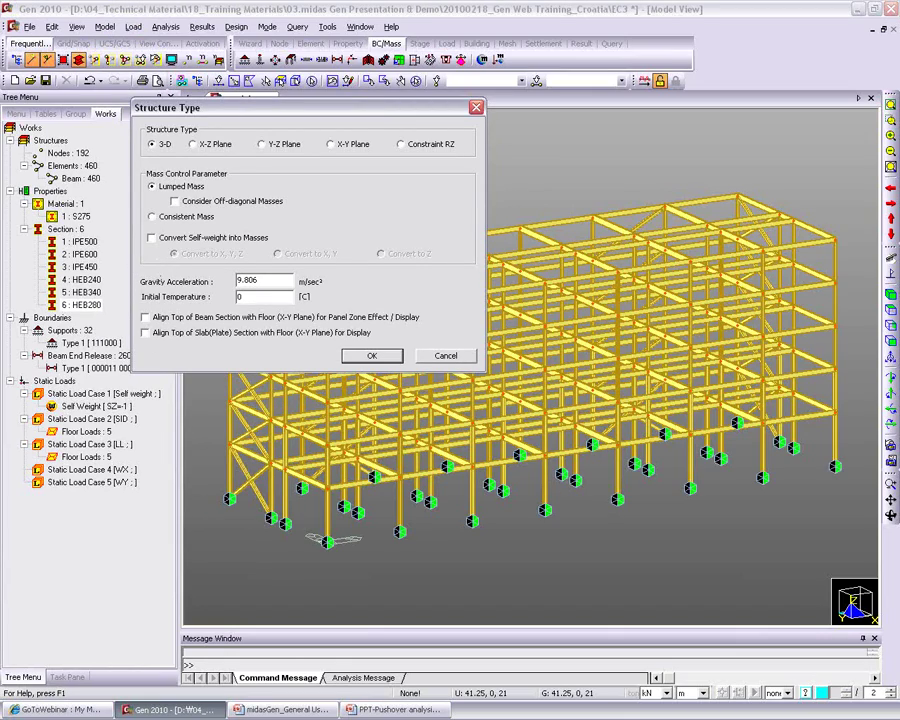
{"action": "left_click", "coordinate": [187, 239]}
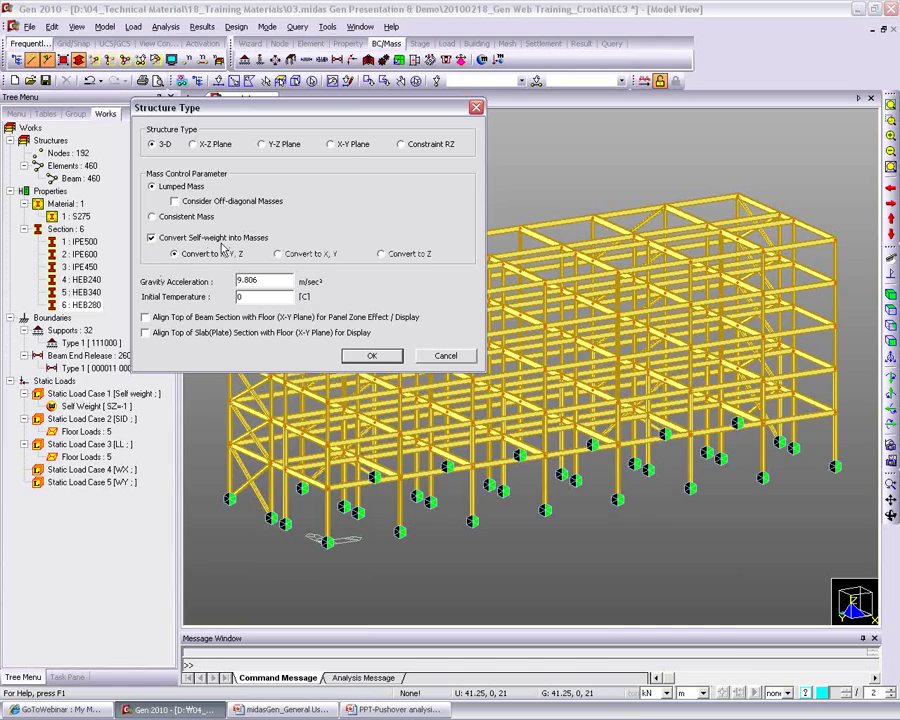
{"action": "left_click", "coordinate": [383, 358]}
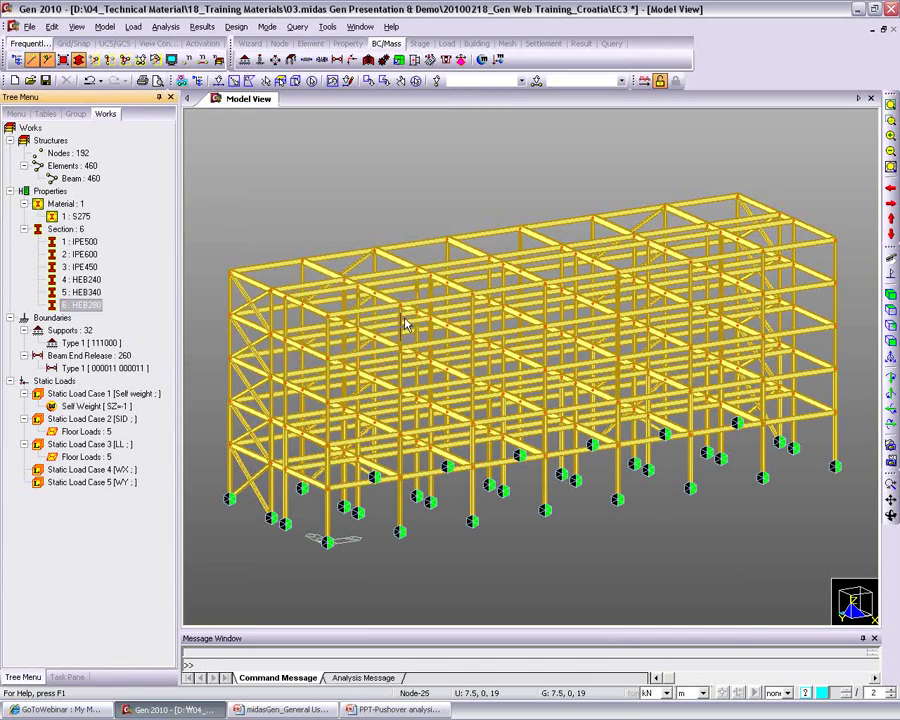
Step: Convert the SID load case into masses in the X, Y directions with a scale factor of 1
{"action": "middle_click_drag", "start_coordinate": [345, 338], "coordinate": [324, 350], "text": "ctrl"}
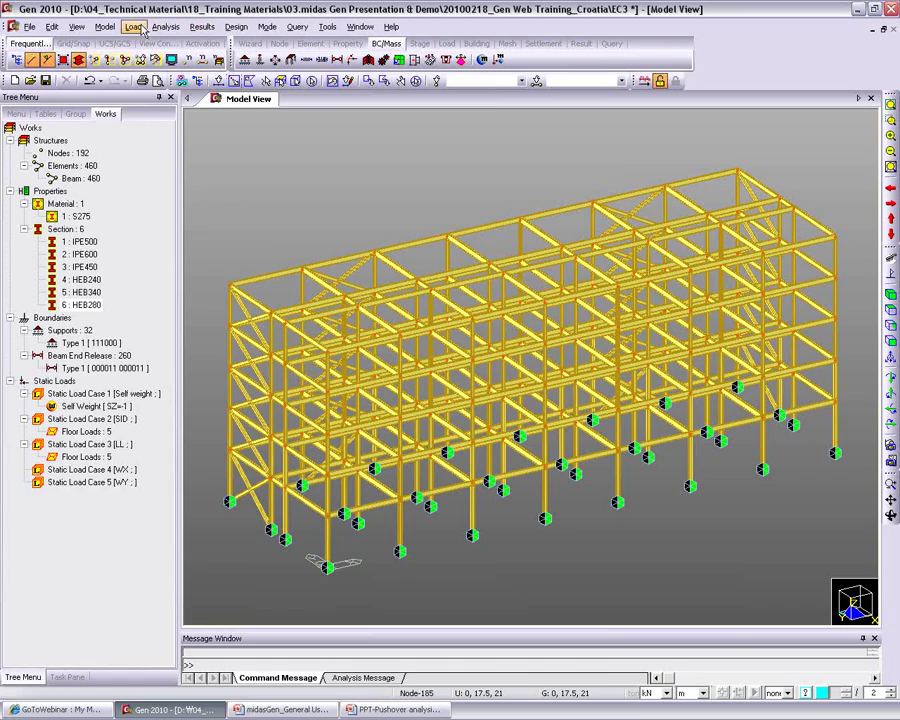
{"action": "left_click", "coordinate": [104, 27]}
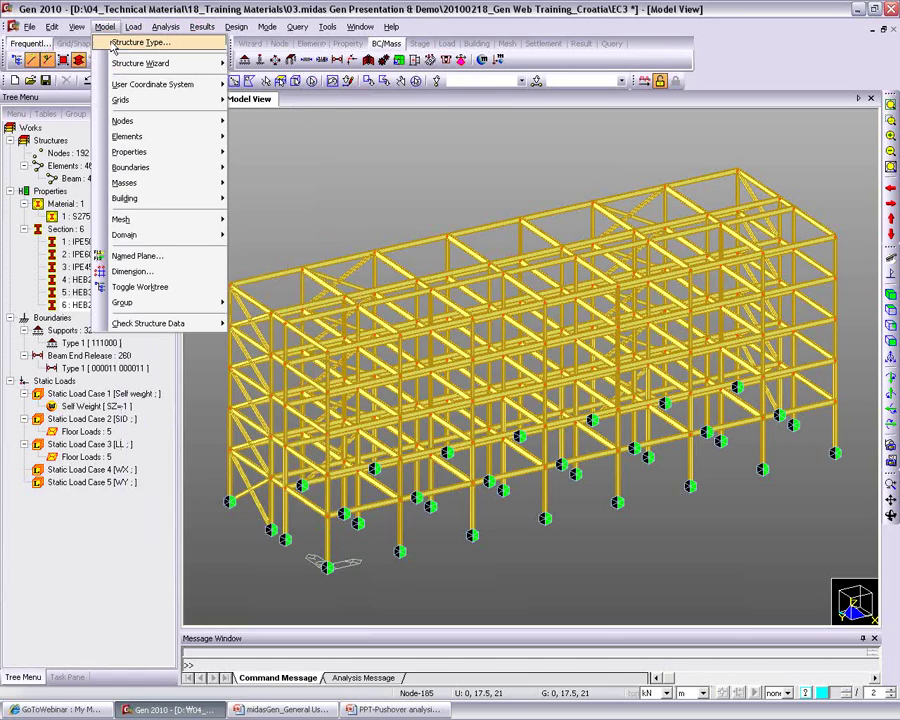
{"action": "mouse_move", "coordinate": [206, 184]}
{"action": "left_click", "coordinate": [279, 214]}
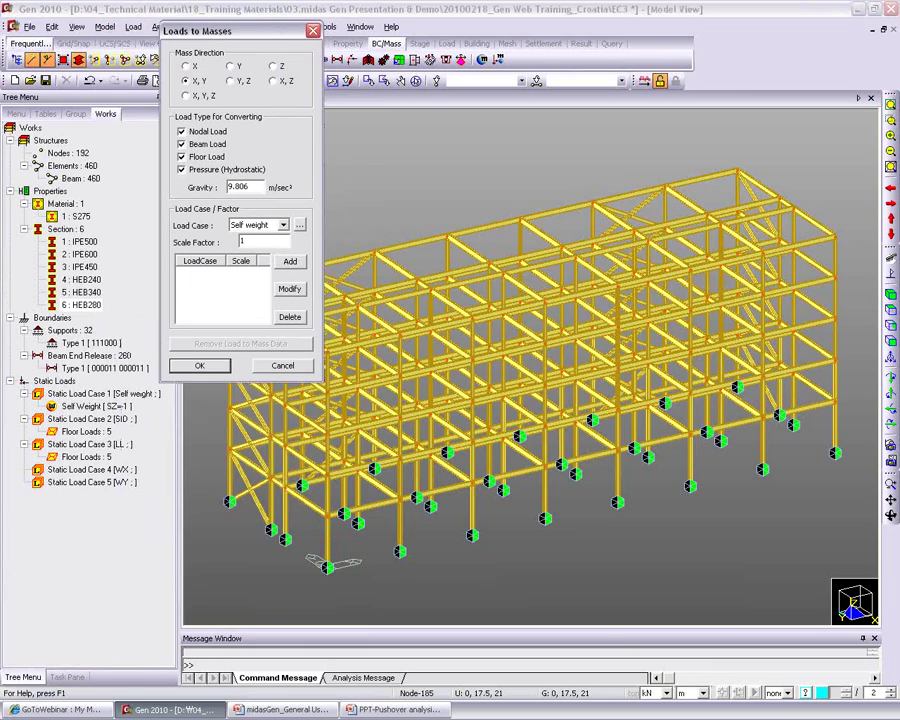
{"action": "left_click", "coordinate": [283, 225]}
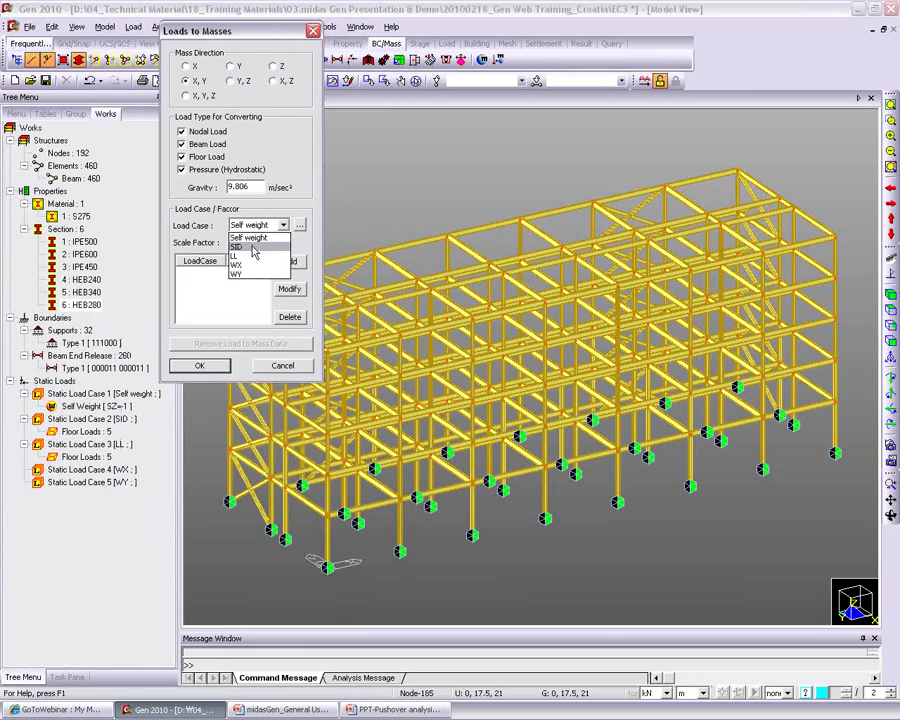
{"action": "left_click", "coordinate": [254, 249]}
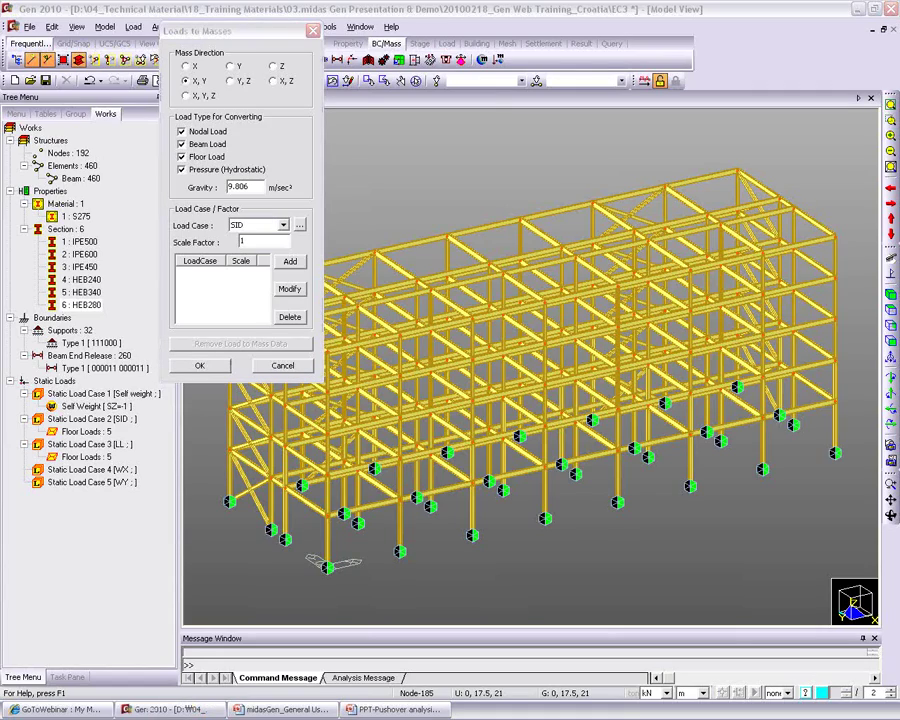
{"action": "left_click", "coordinate": [292, 263]}
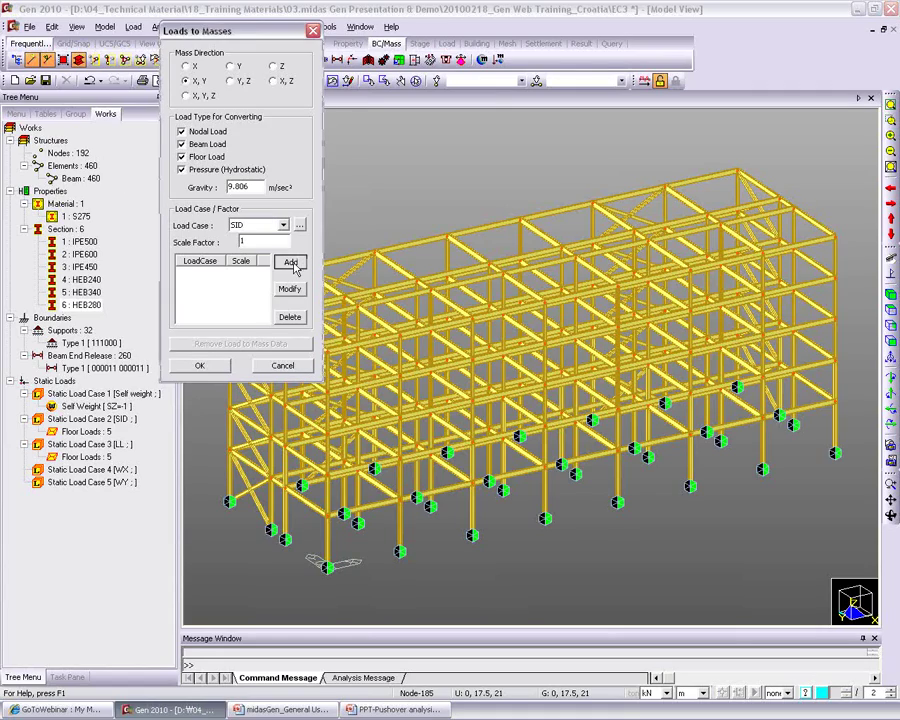
{"action": "left_click", "coordinate": [291, 263]}
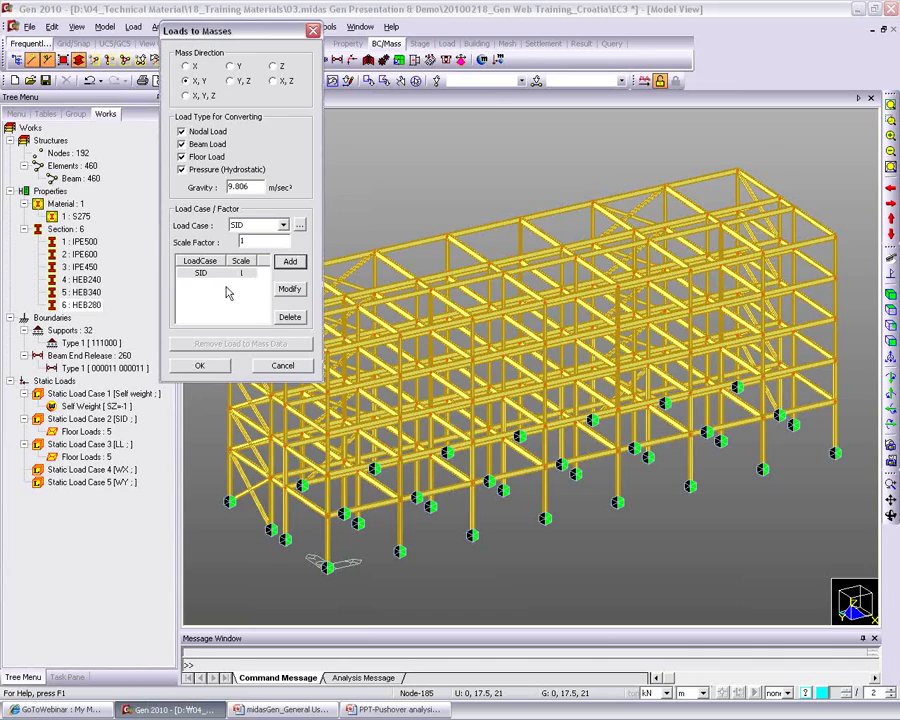
{"action": "left_click", "coordinate": [199, 366]}
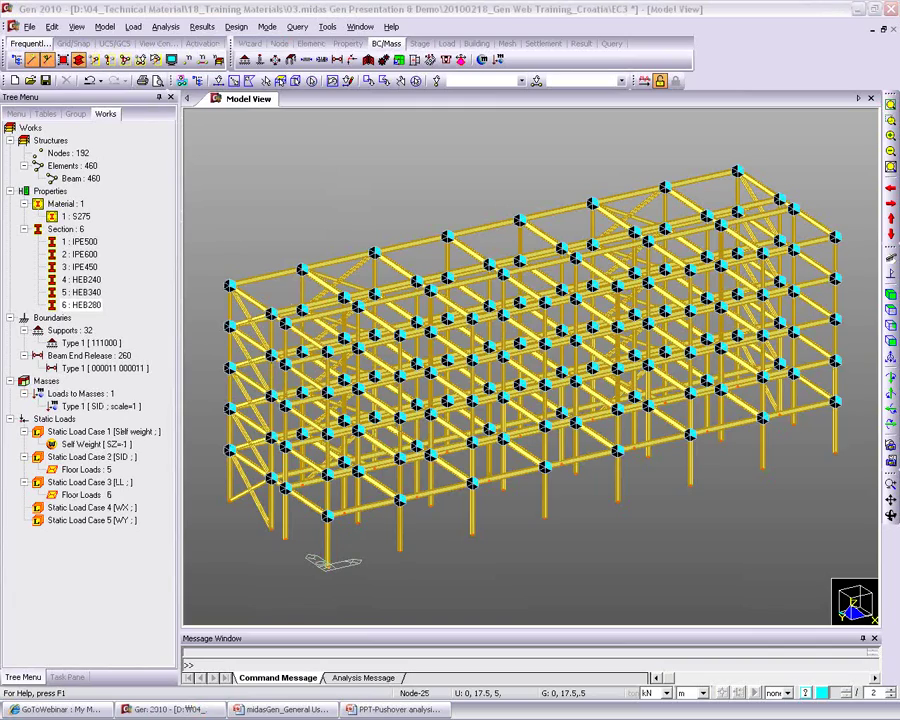
Step: Examine the Story Mass Table, including its Z-direction masses and the story mass summary, and close it
{"action": "left_click", "coordinate": [268, 6]}
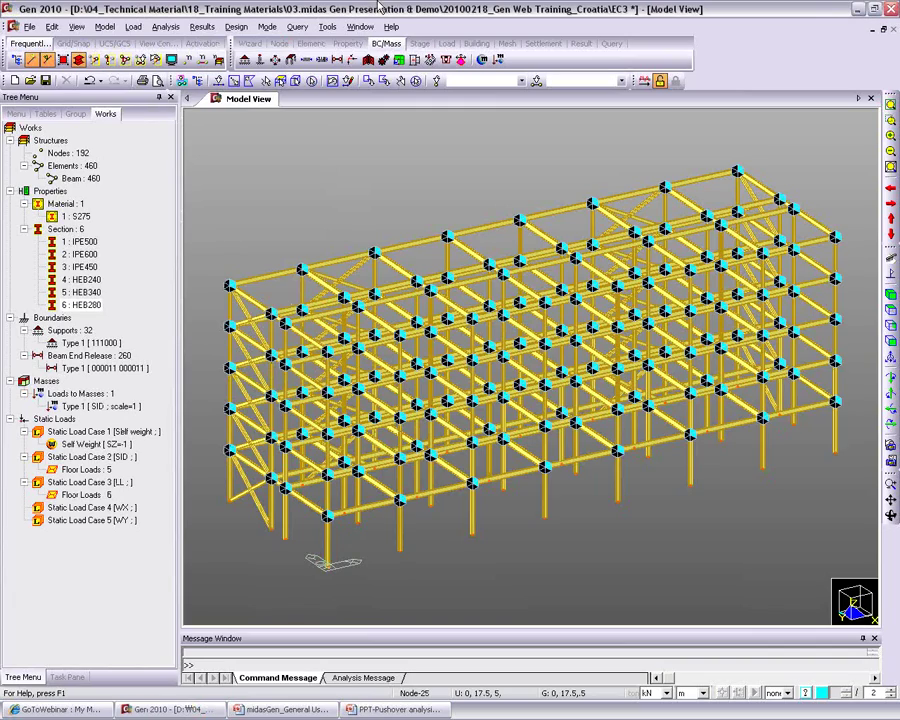
{"action": "left_click", "coordinate": [297, 27]}
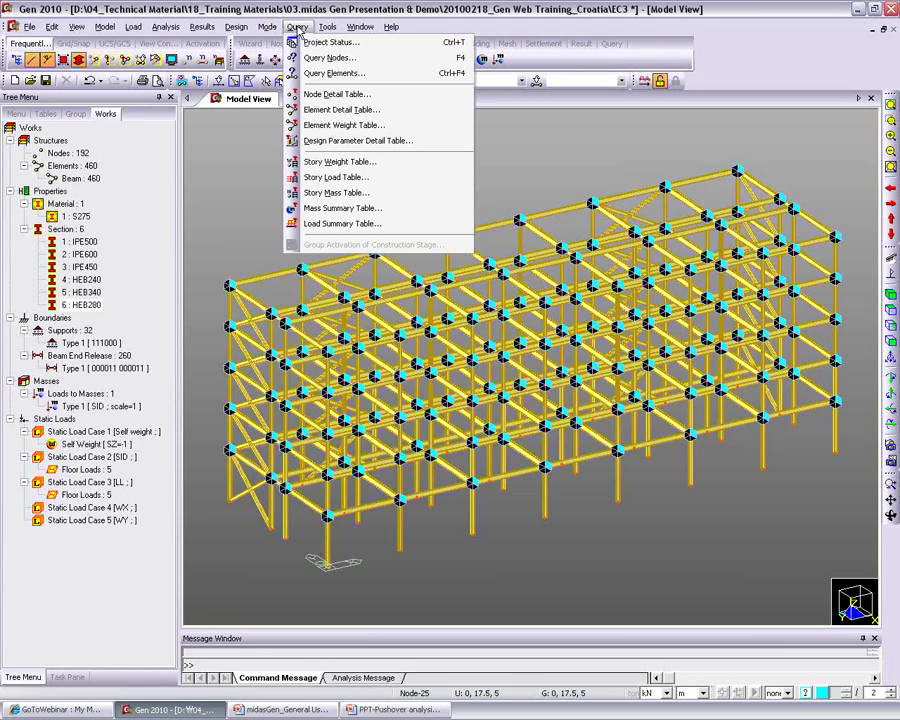
{"action": "left_click", "coordinate": [330, 192]}
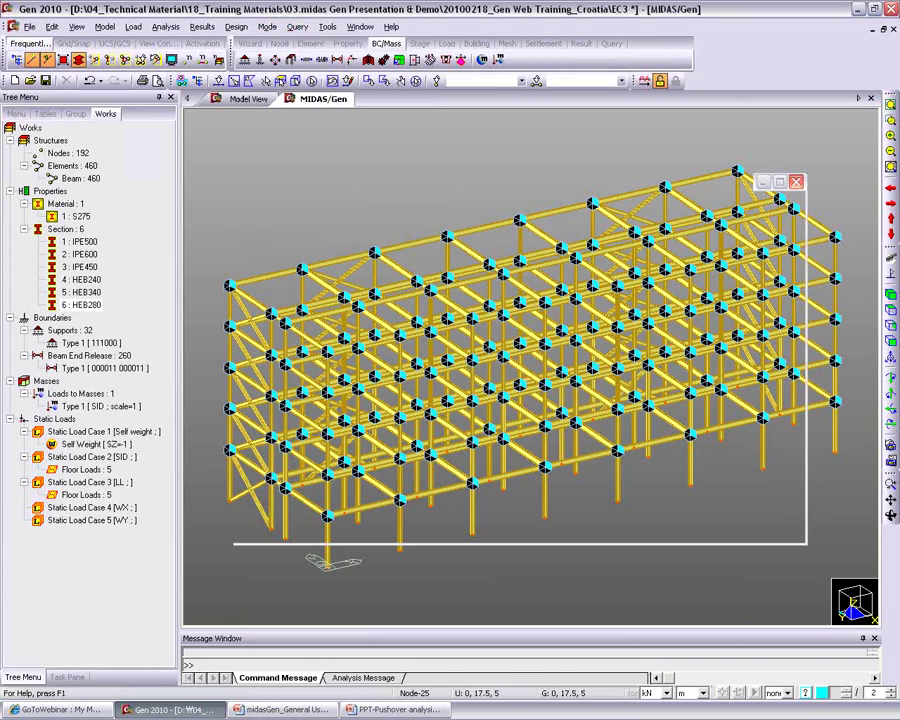
{"action": "left_click", "coordinate": [336, 621]}
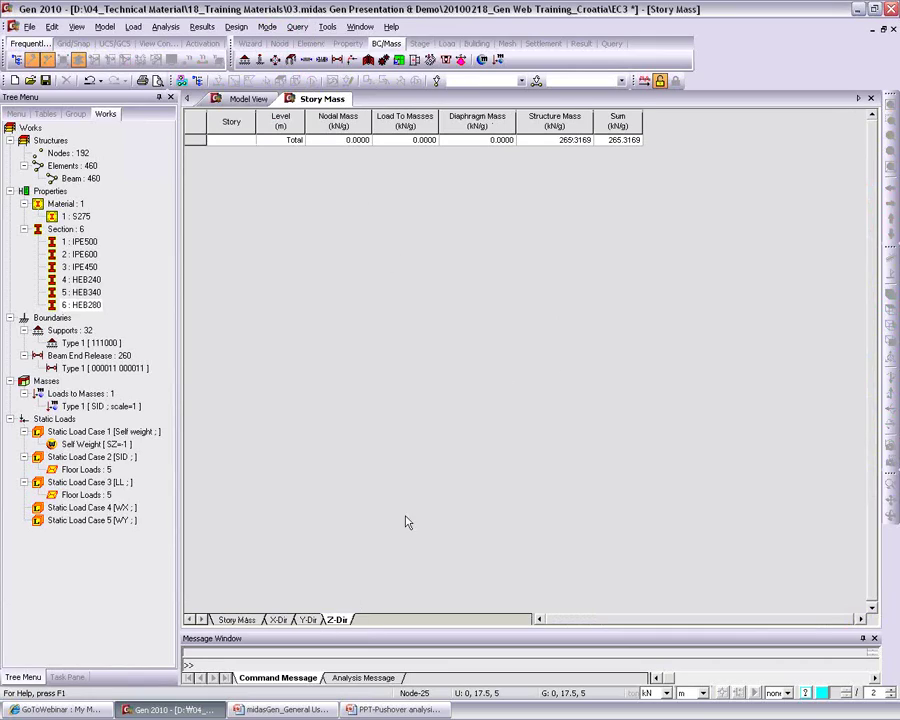
{"action": "left_click", "coordinate": [232, 621]}
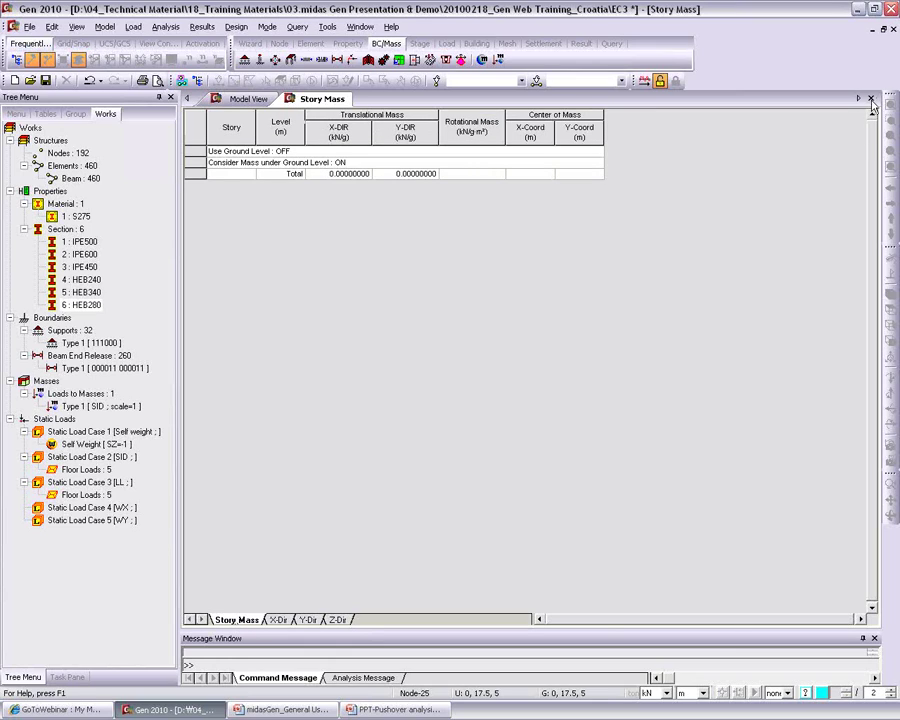
{"action": "key", "text": "ctrl+F4"}
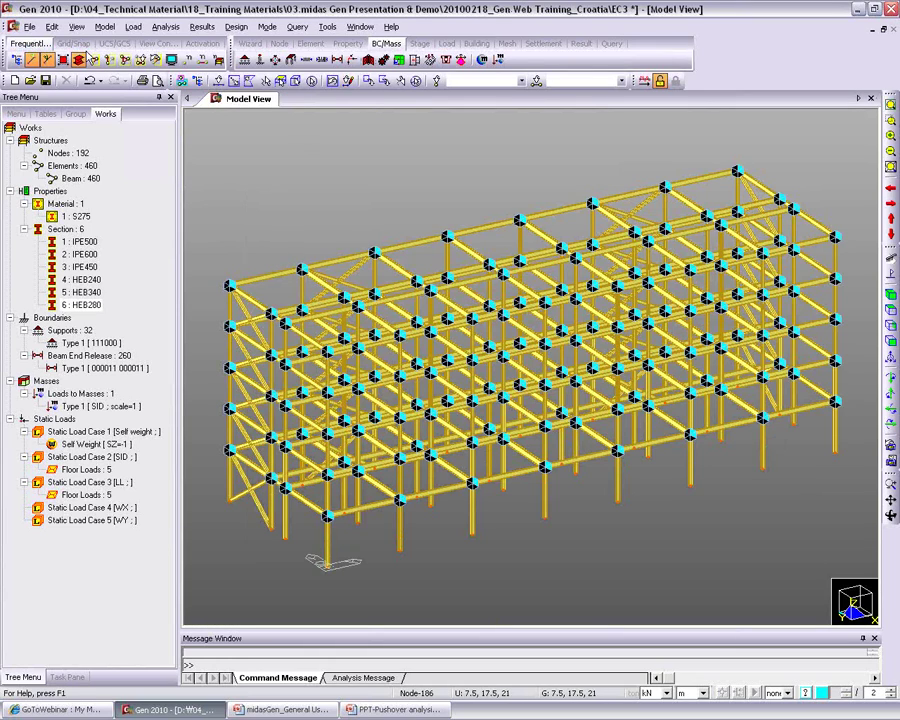
Step: Auto-generate the story data for 1F to Roof with 5% accidental eccentricity, and review each story's floor diaphragm setting
{"action": "left_click", "coordinate": [105, 27]}
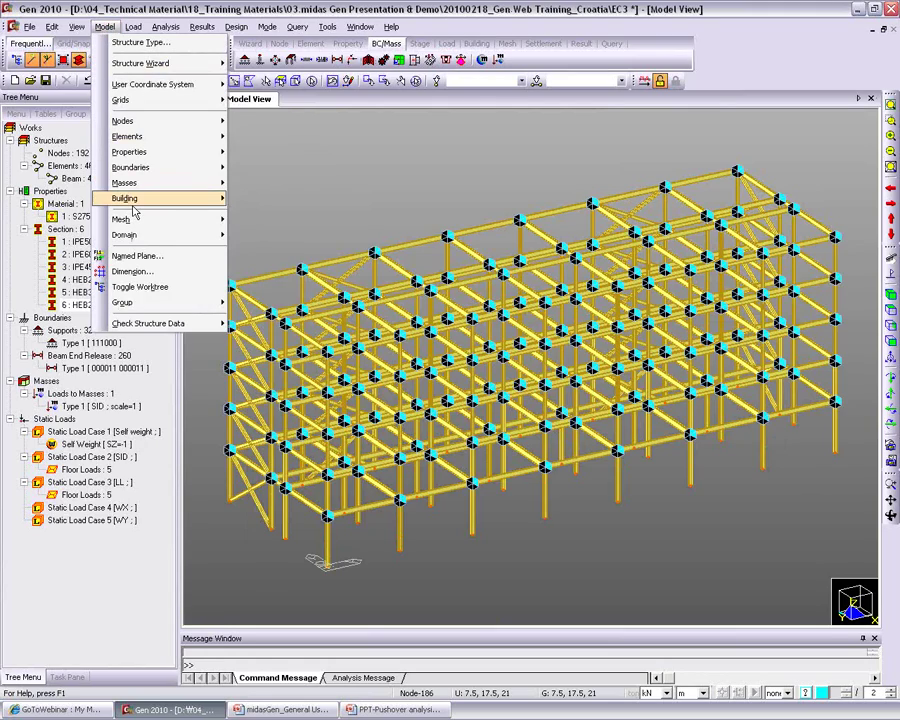
{"action": "mouse_move", "coordinate": [200, 198]}
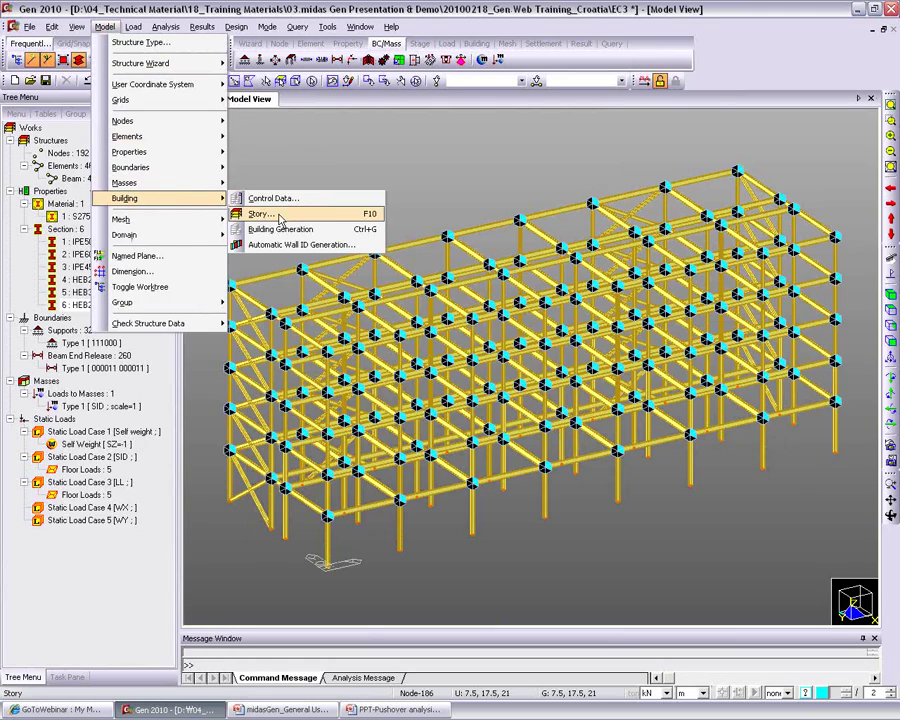
{"action": "left_click", "coordinate": [278, 218]}
{"action": "left_click_drag", "start_coordinate": [163, 28], "coordinate": [268, 81]}
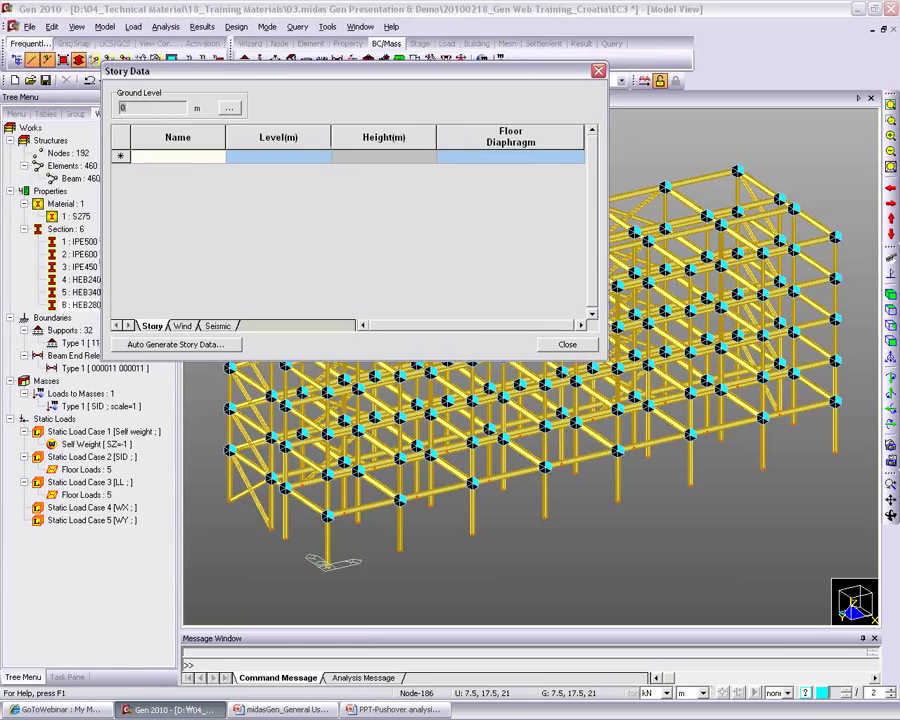
{"action": "left_click", "coordinate": [175, 344]}
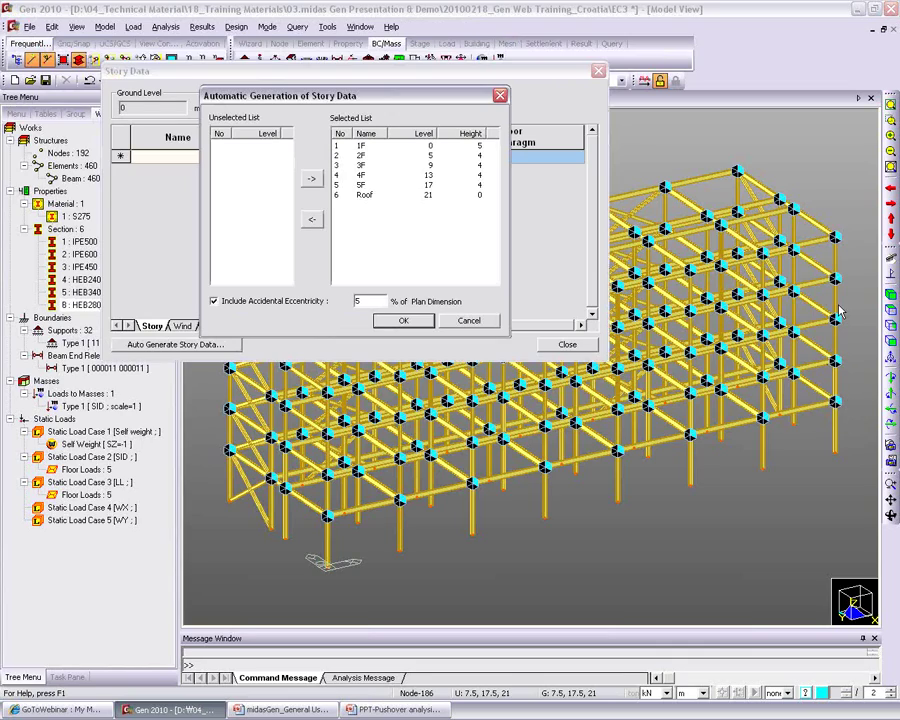
{"action": "left_click", "coordinate": [414, 325]}
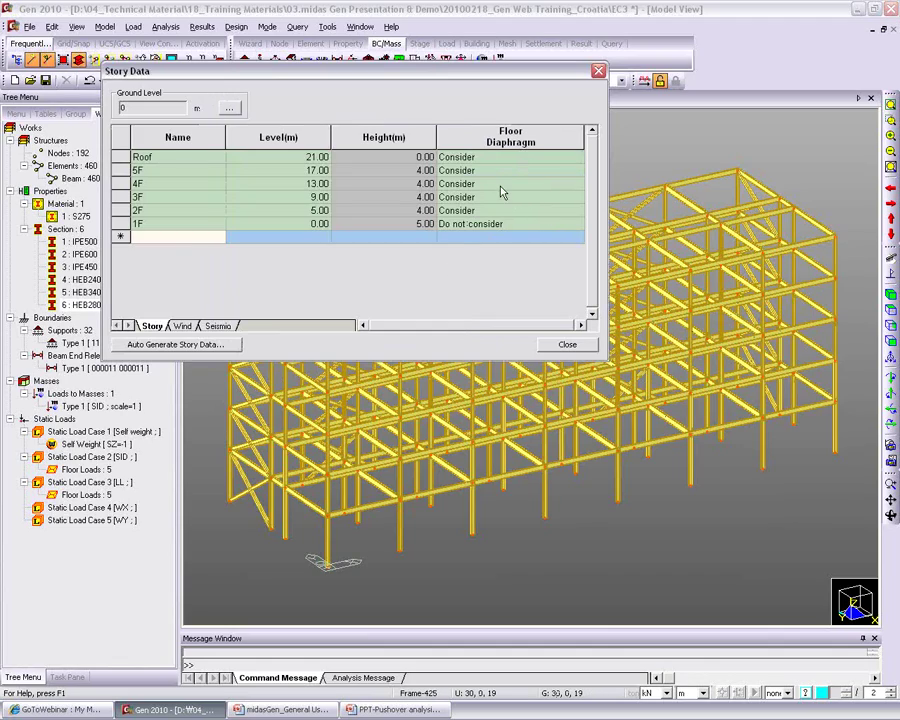
{"action": "left_click", "coordinate": [450, 212]}
{"action": "left_click", "coordinate": [472, 198]}
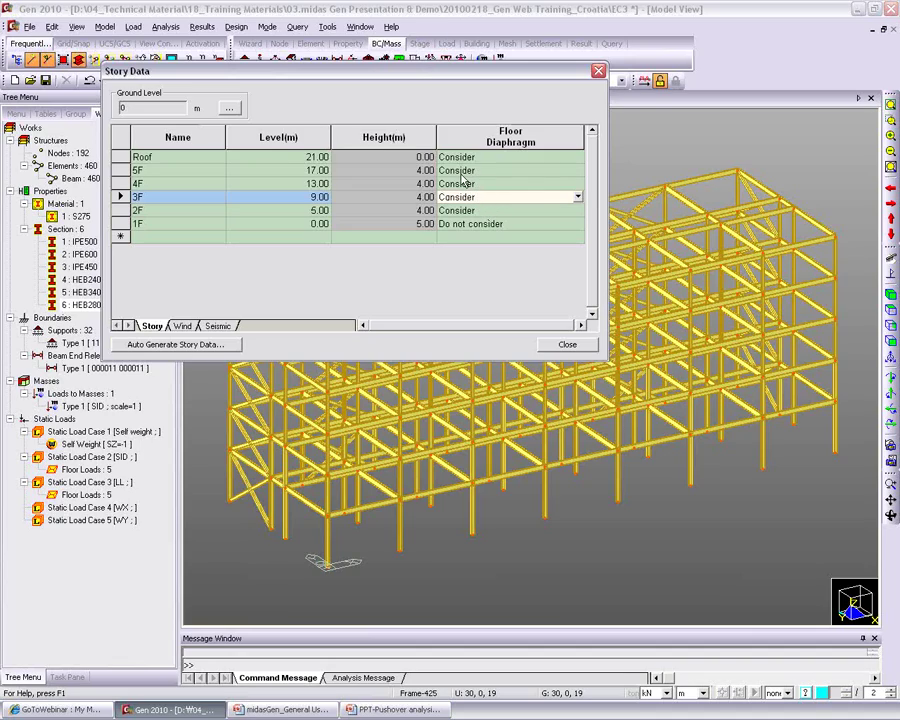
{"action": "left_click", "coordinate": [567, 345]}
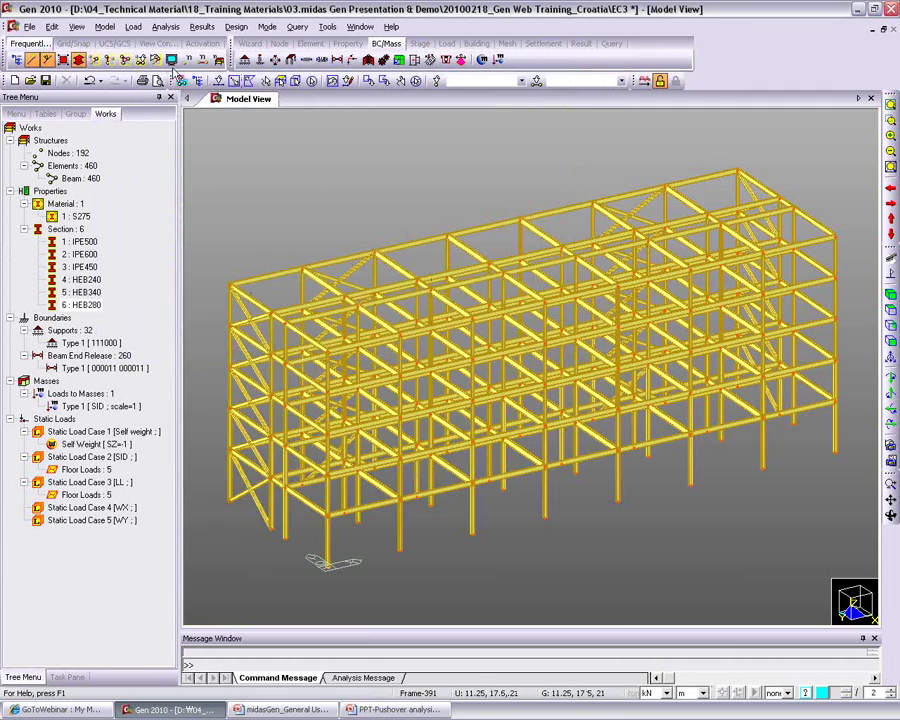
Step: Display the story diaphragms on the model and inspect them in the 3D view
{"action": "left_click", "coordinate": [172, 61]}
{"action": "left_click_drag", "start_coordinate": [330, 176], "coordinate": [166, 73]}
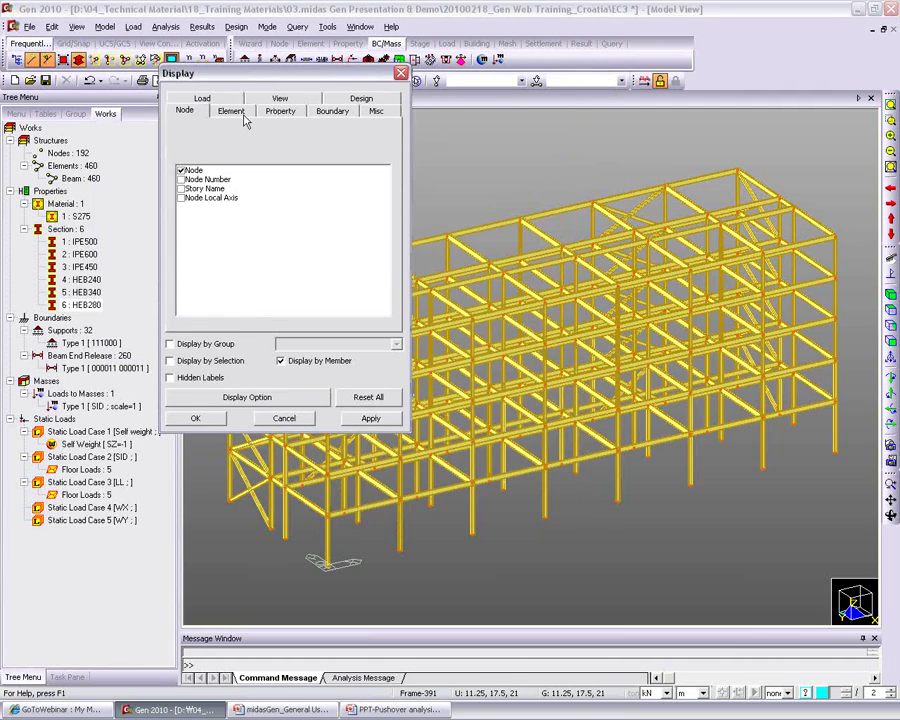
{"action": "left_click", "coordinate": [332, 111]}
{"action": "left_click_drag", "start_coordinate": [385, 205], "coordinate": [385, 270]}
{"action": "left_click", "coordinate": [183, 298]}
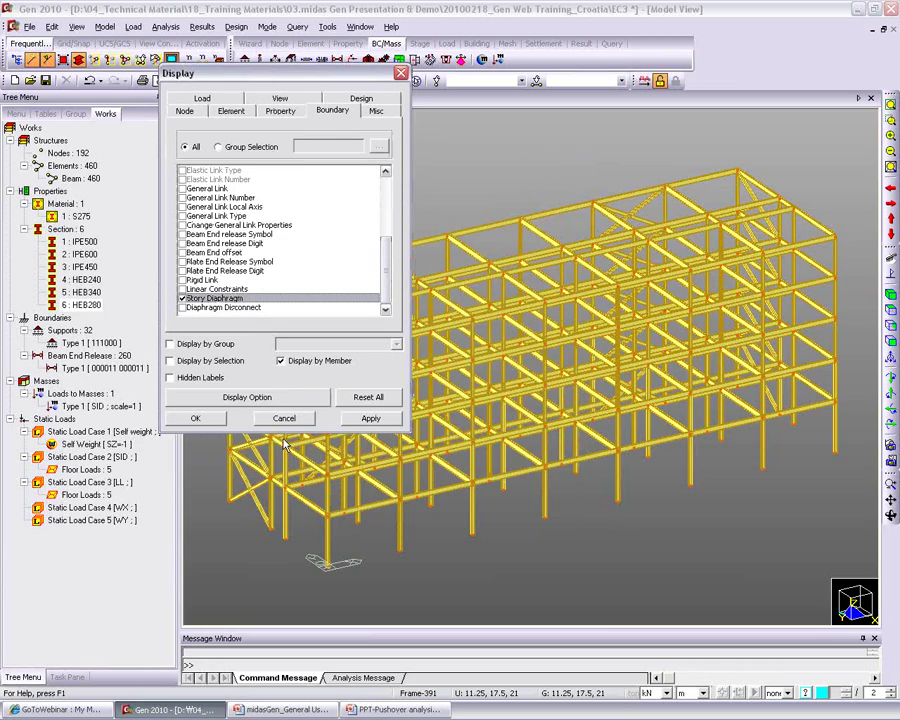
{"action": "left_click", "coordinate": [190, 418]}
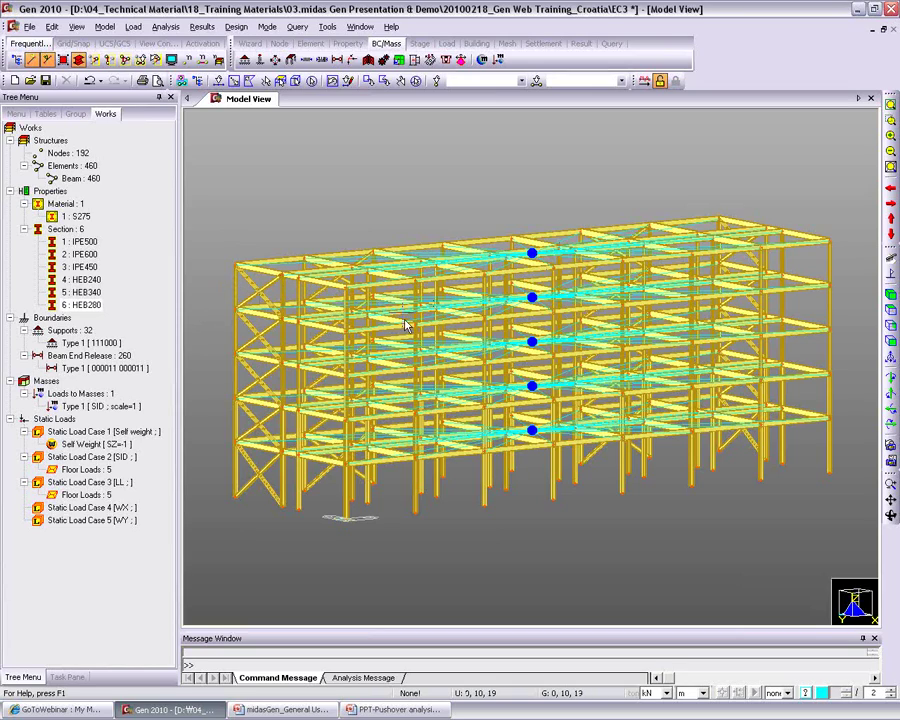
{"action": "middle_click_drag", "start_coordinate": [603, 328], "coordinate": [370, 308], "text": "ctrl"}
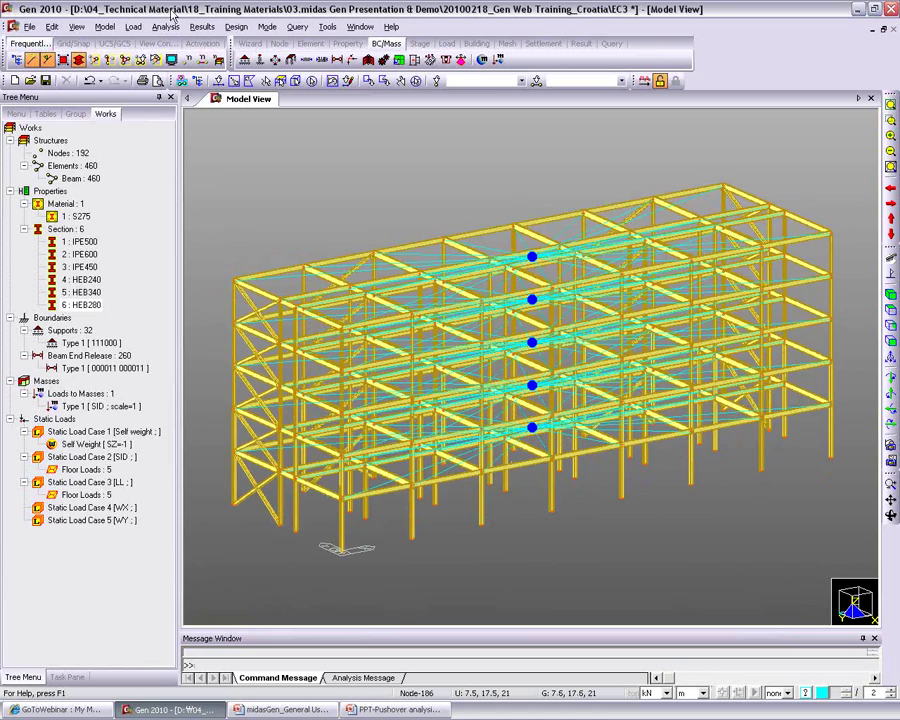
Step: Review the wind floor widths and centres and the seismic eccentricities and torsional factors in the story data, and close it
{"action": "left_click_drag", "start_coordinate": [210, 50], "coordinate": [295, 100]}
{"action": "left_click", "coordinate": [165, 311]}
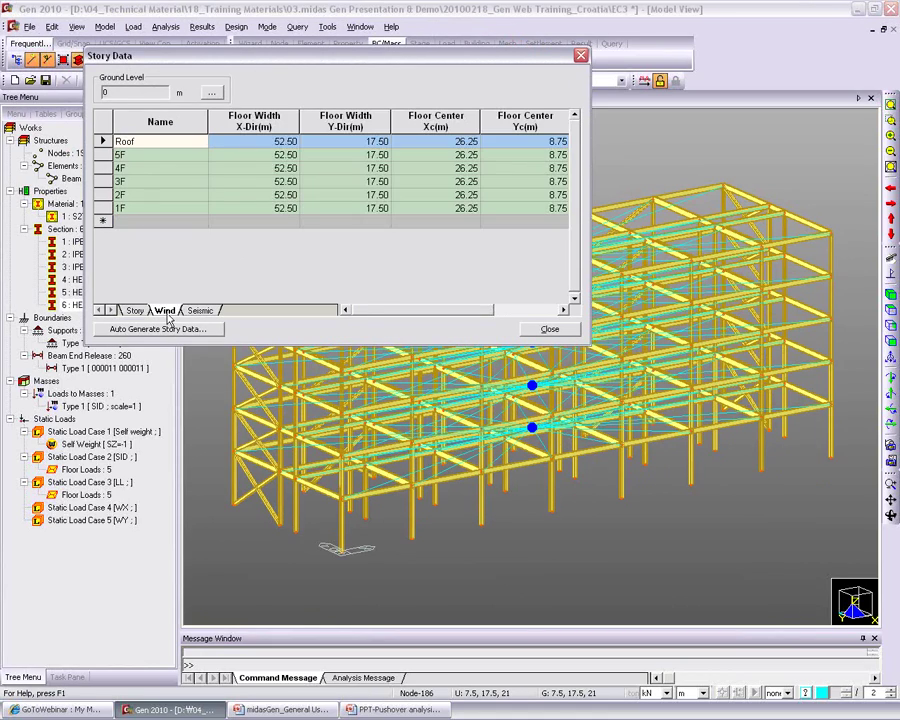
{"action": "left_click", "coordinate": [390, 313]}
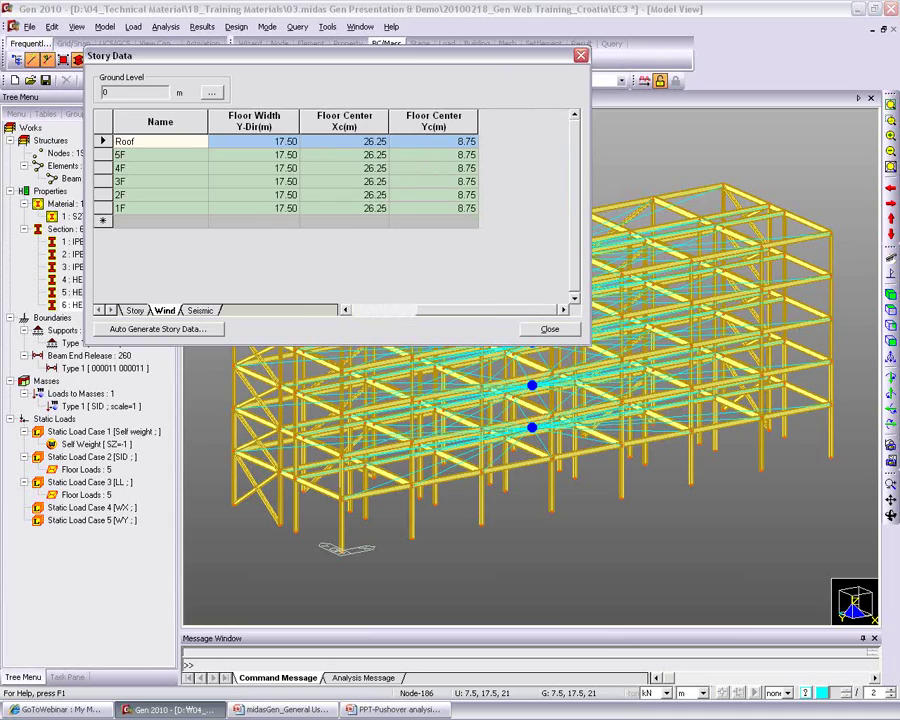
{"action": "left_click", "coordinate": [313, 158]}
{"action": "key", "text": "Tab"}
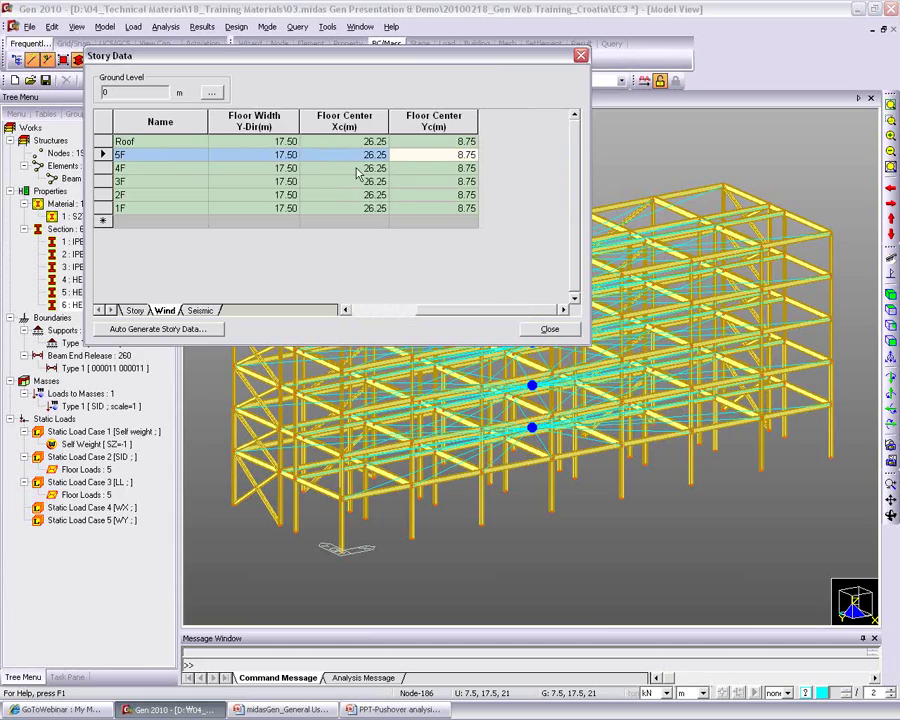
{"action": "left_click", "coordinate": [358, 169]}
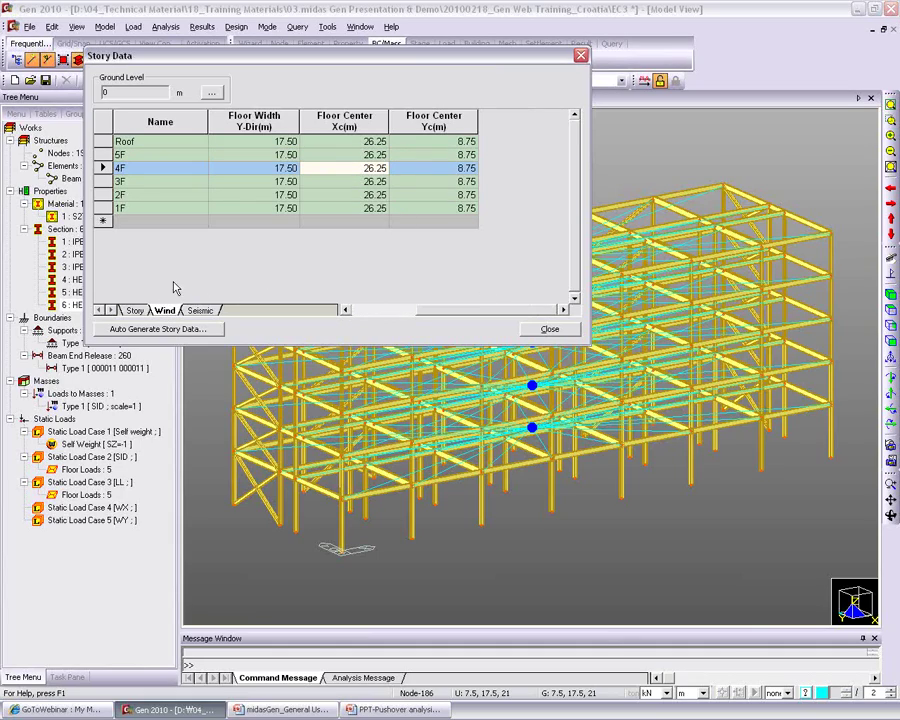
{"action": "left_click", "coordinate": [196, 311]}
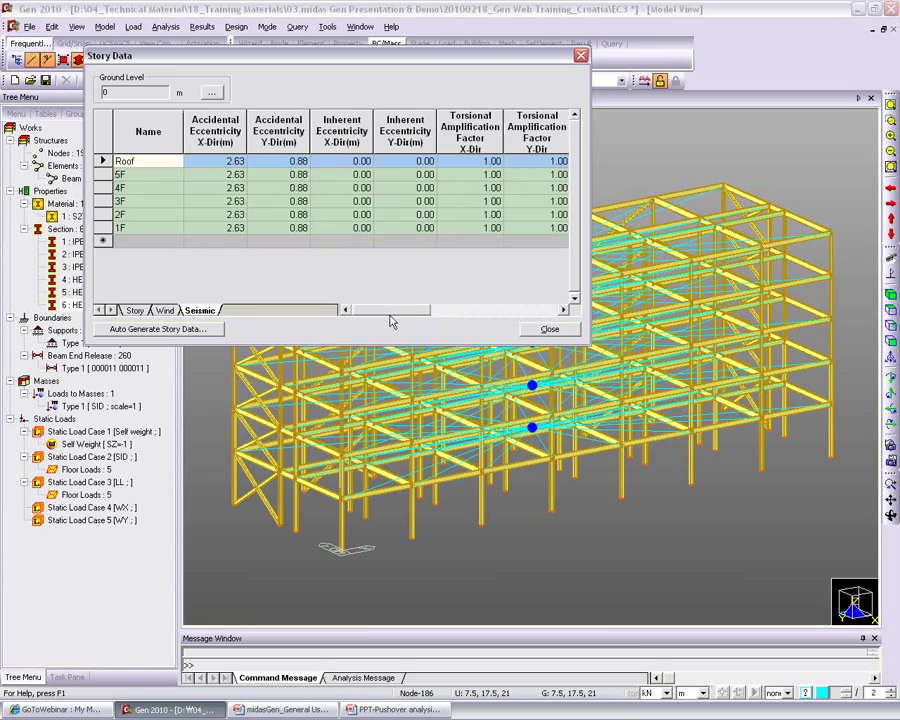
{"action": "left_click", "coordinate": [476, 308]}
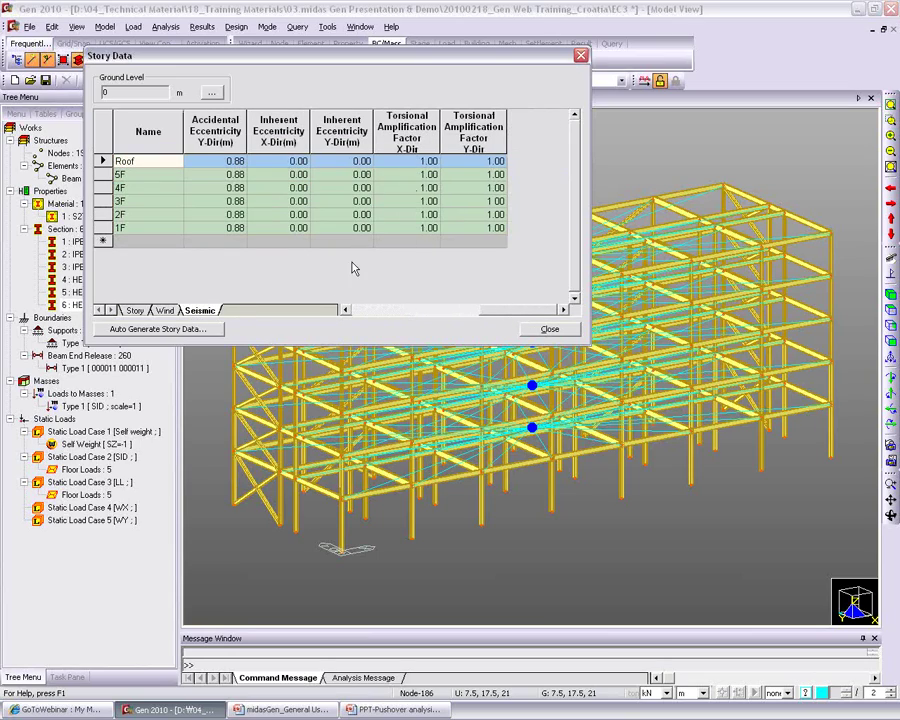
{"action": "left_click", "coordinate": [380, 314]}
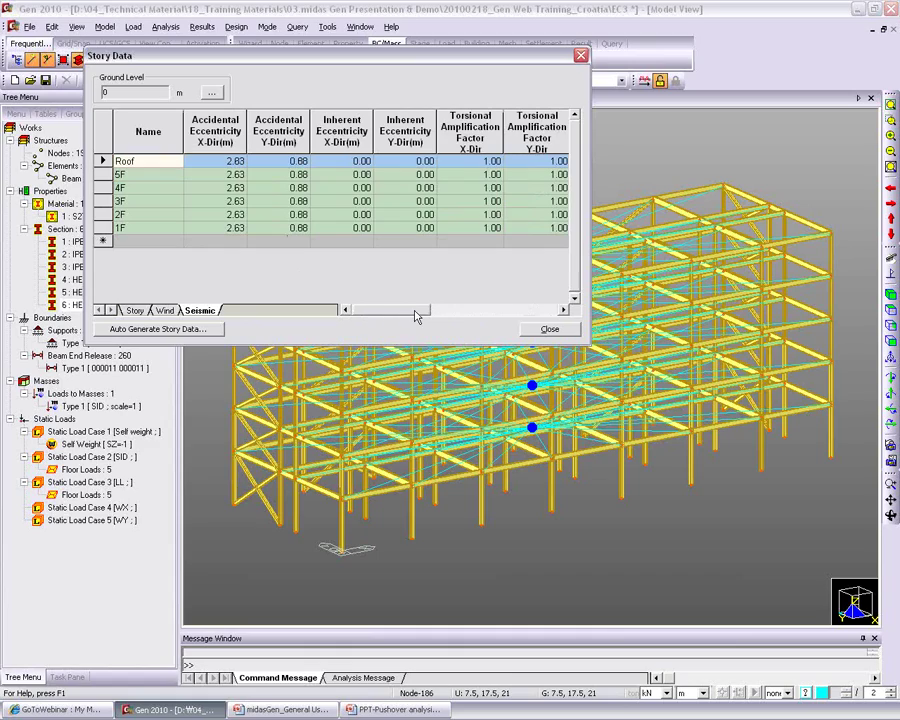
{"action": "left_click", "coordinate": [549, 332]}
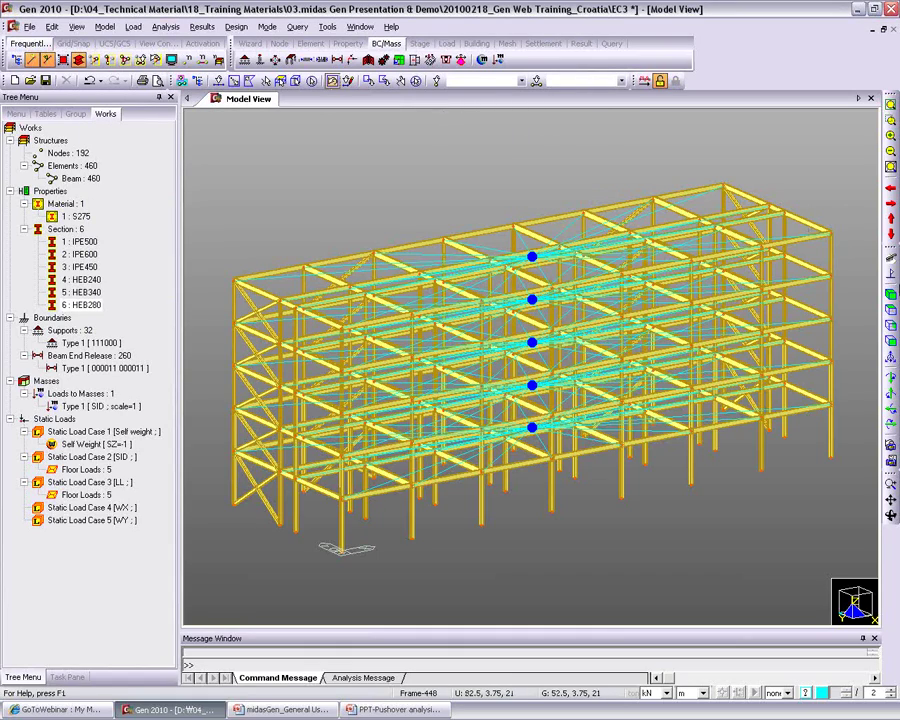
Step: Hide the story diaphragm display on the 3D frame model
{"action": "left_click", "coordinate": [890, 287]}
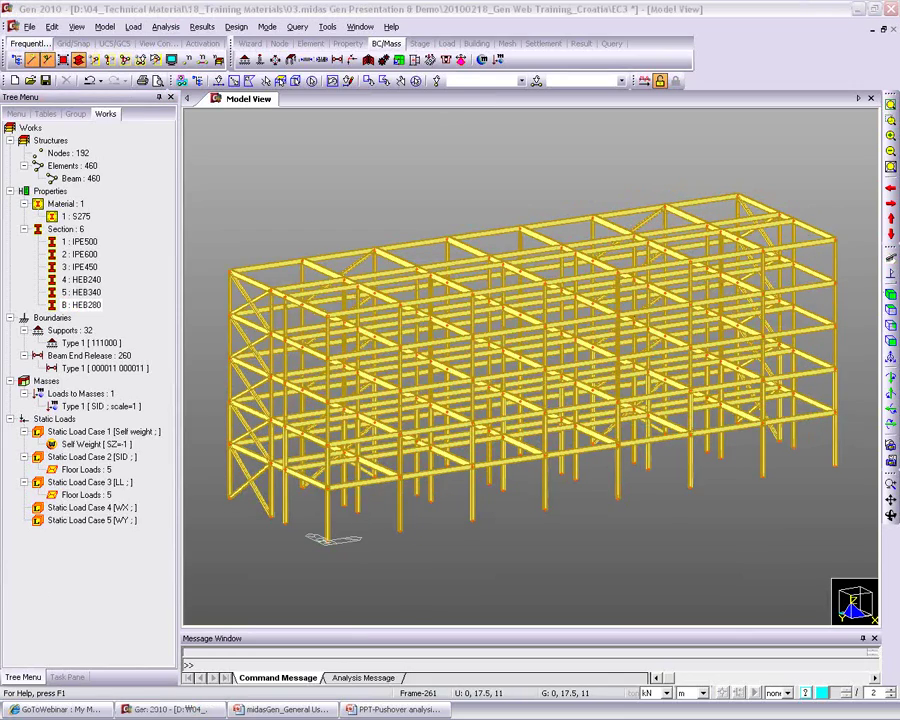
{"action": "left_click", "coordinate": [318, 8]}
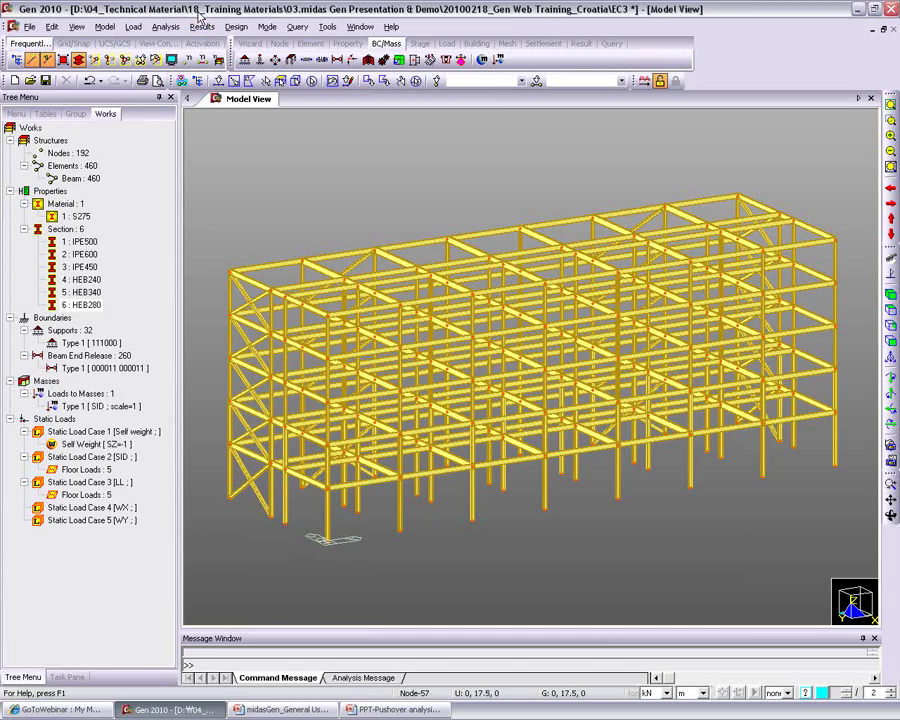
Step: Inspect the Use Ground Level options in Building Control from the story data, and leave without applying them
{"action": "left_click", "coordinate": [104, 27]}
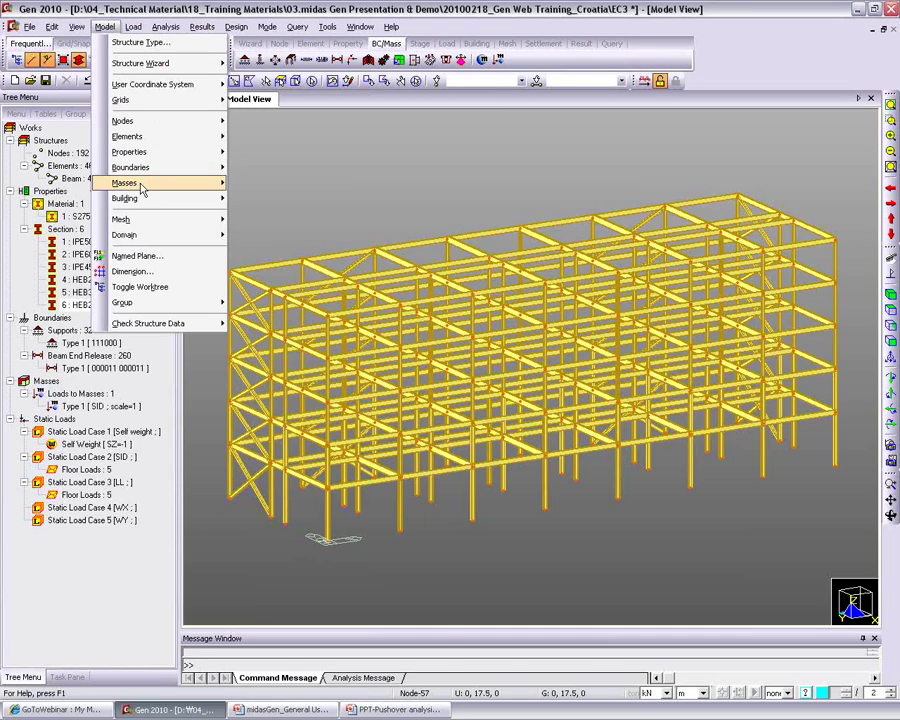
{"action": "mouse_move", "coordinate": [151, 204]}
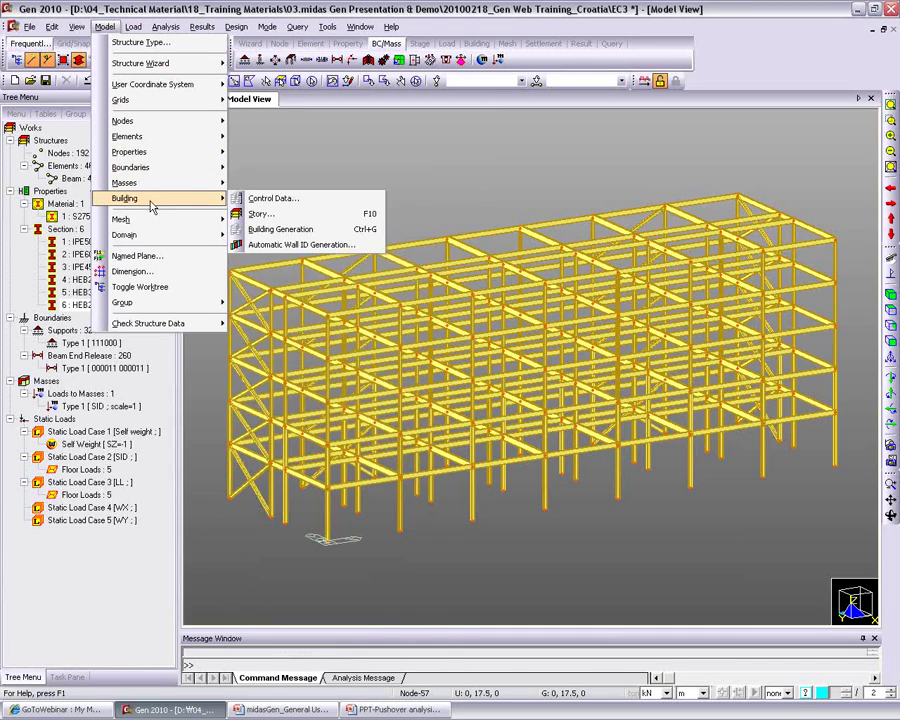
{"action": "left_click", "coordinate": [262, 214]}
{"action": "left_click_drag", "start_coordinate": [166, 48], "coordinate": [202, 82]}
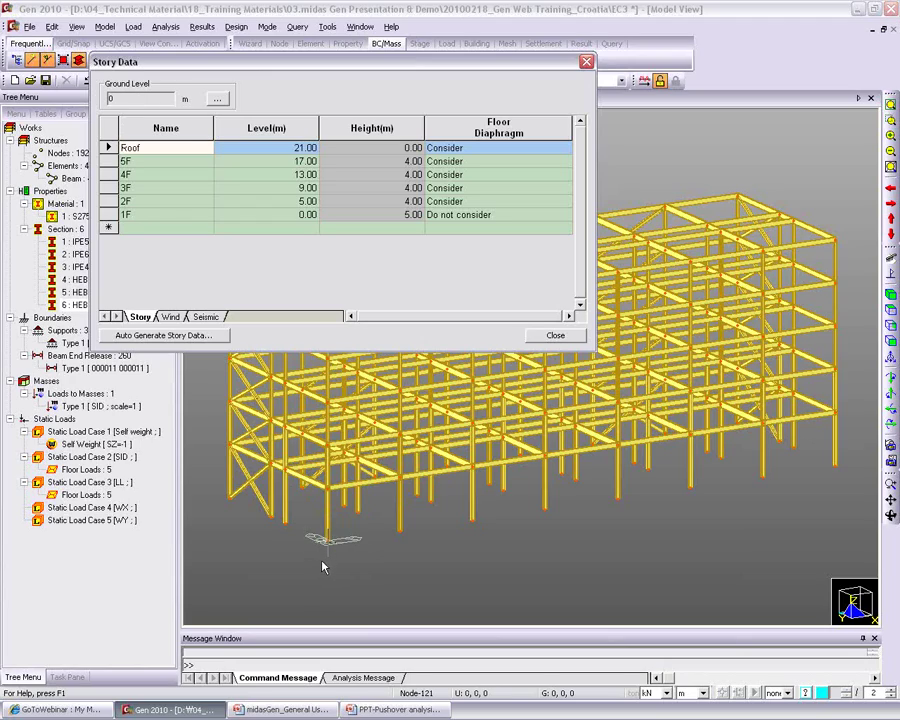
{"action": "left_click", "coordinate": [217, 98]}
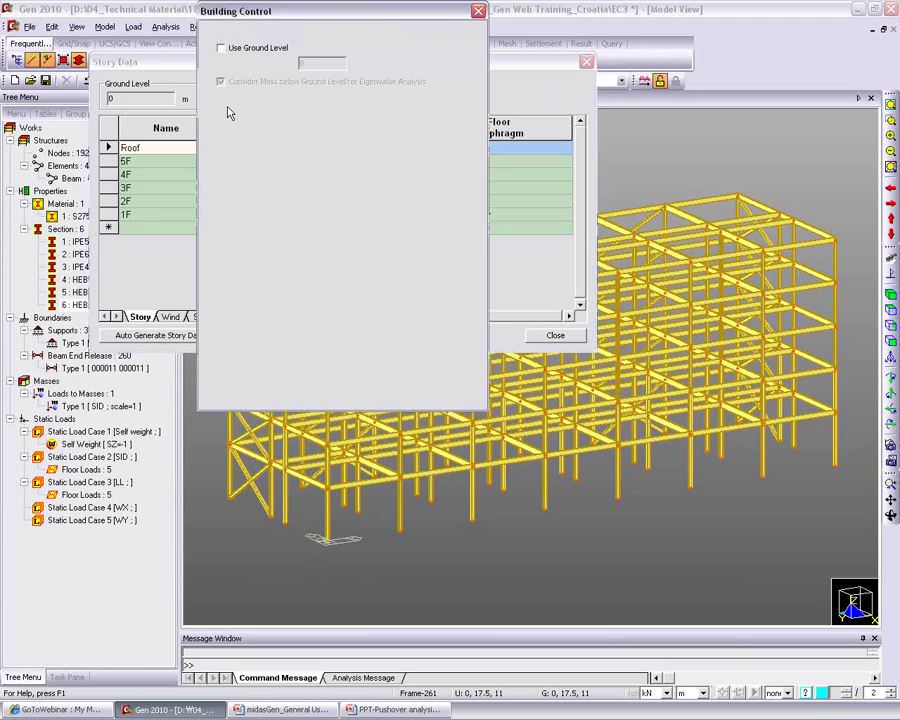
{"action": "left_click", "coordinate": [249, 68]}
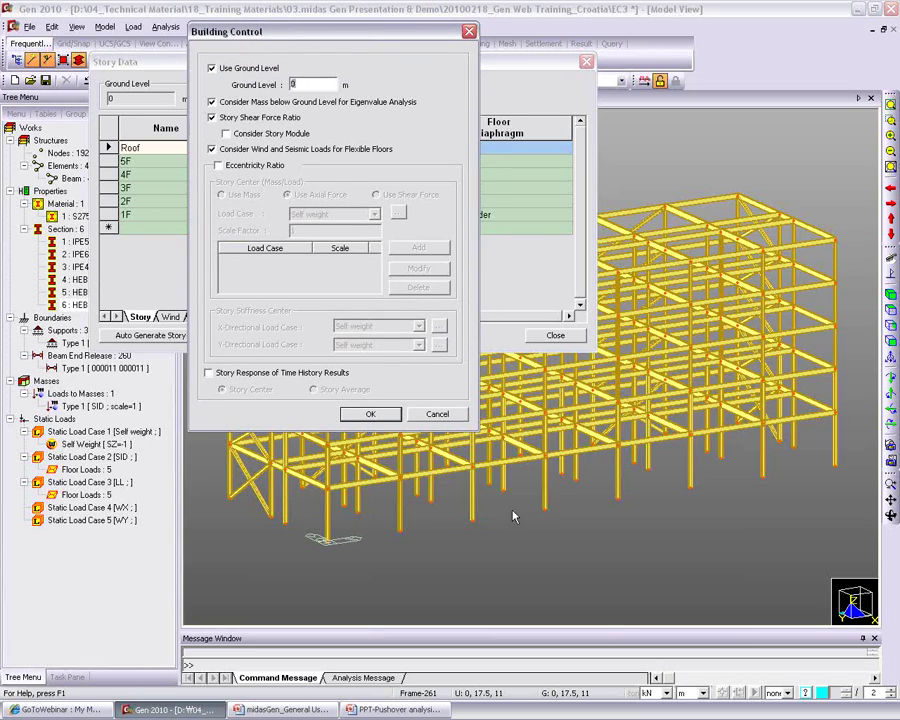
{"action": "left_click", "coordinate": [452, 414]}
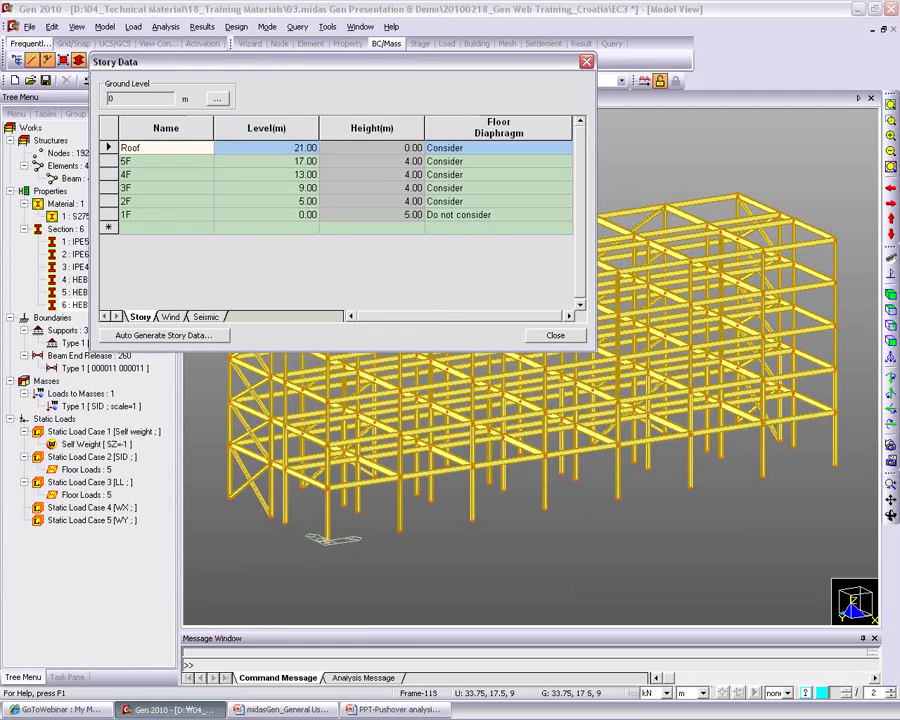
{"action": "left_click", "coordinate": [542, 336]}
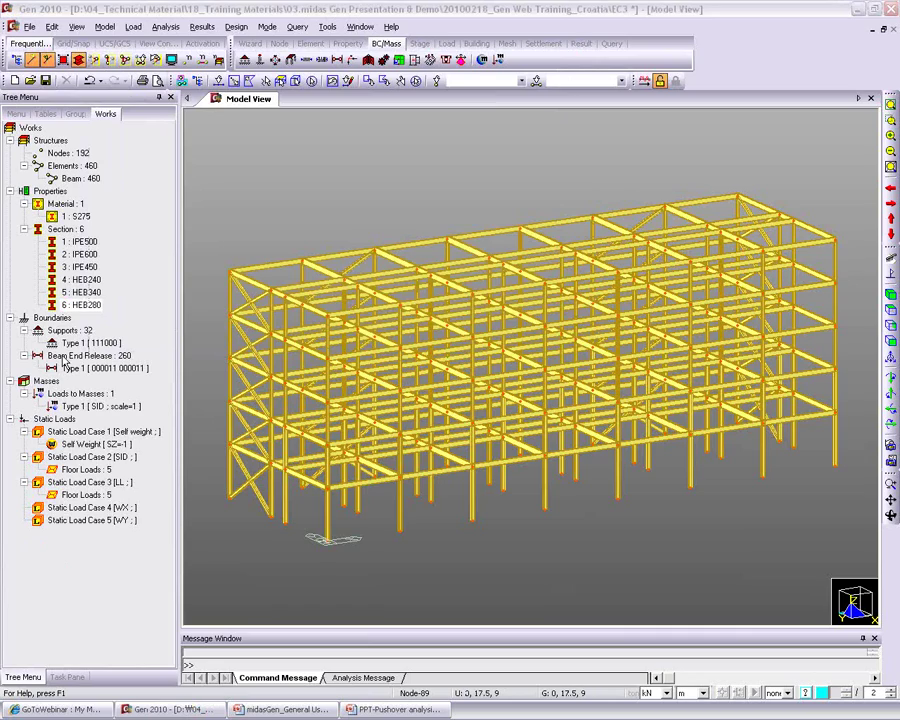
Step: Set up a Eurocode-1(2005) wind load for load case WX with direction factors of 1 in X and 0 in Y
{"action": "left_click", "coordinate": [177, 4]}
{"action": "left_click", "coordinate": [133, 27]}
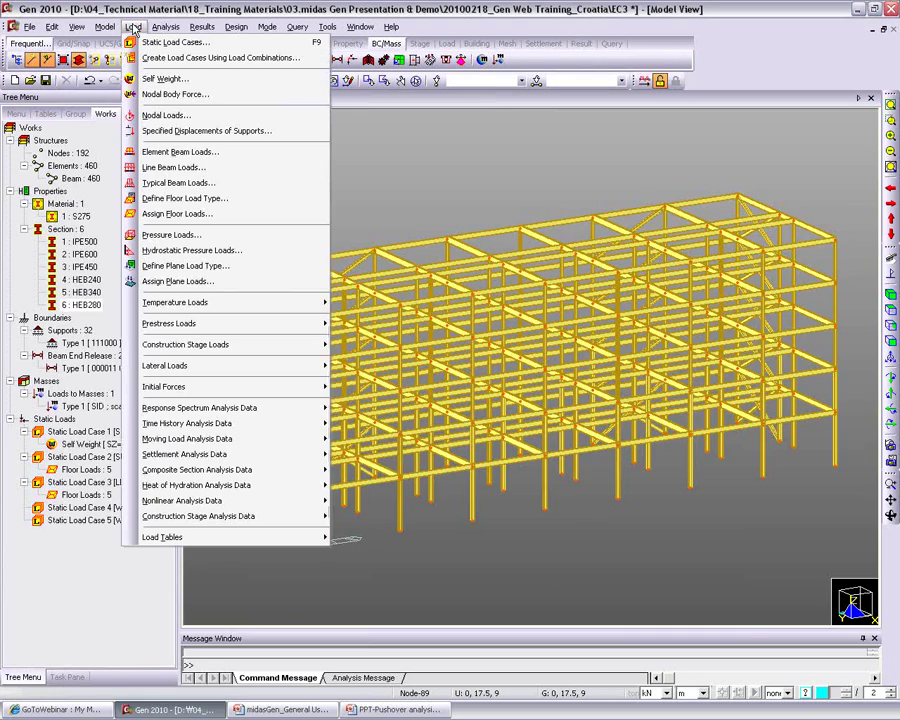
{"action": "mouse_move", "coordinate": [205, 370]}
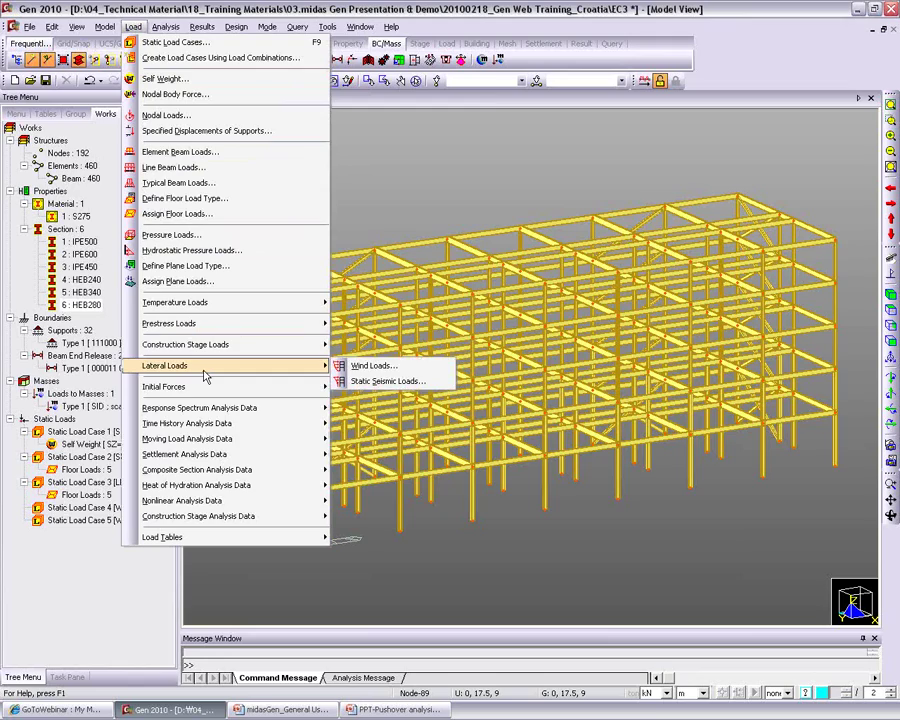
{"action": "left_click", "coordinate": [341, 365]}
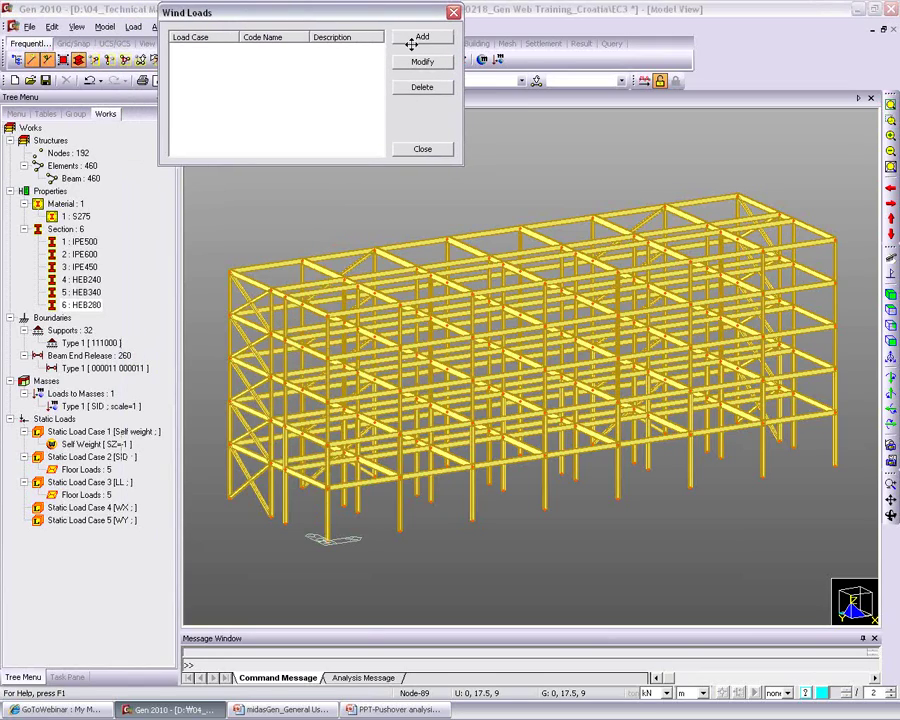
{"action": "left_click", "coordinate": [422, 37]}
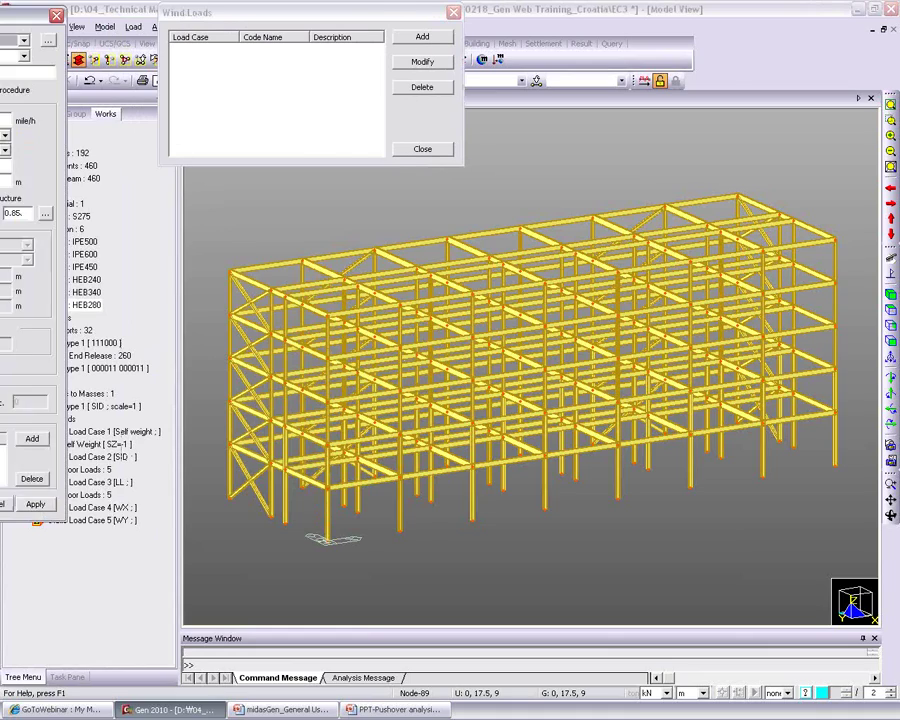
{"action": "left_click", "coordinate": [395, 82]}
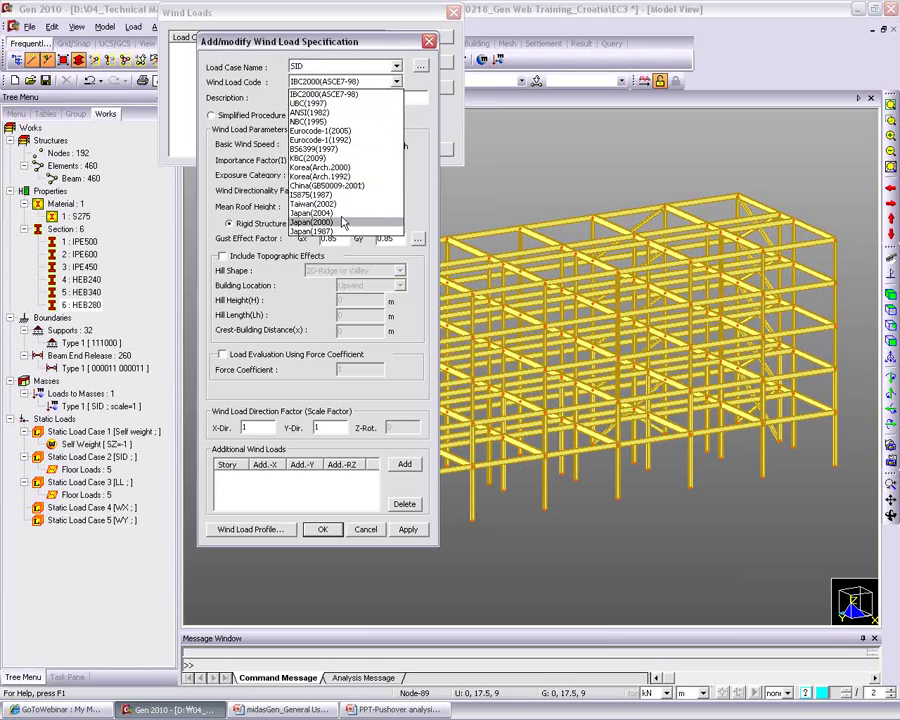
{"action": "left_click", "coordinate": [370, 133]}
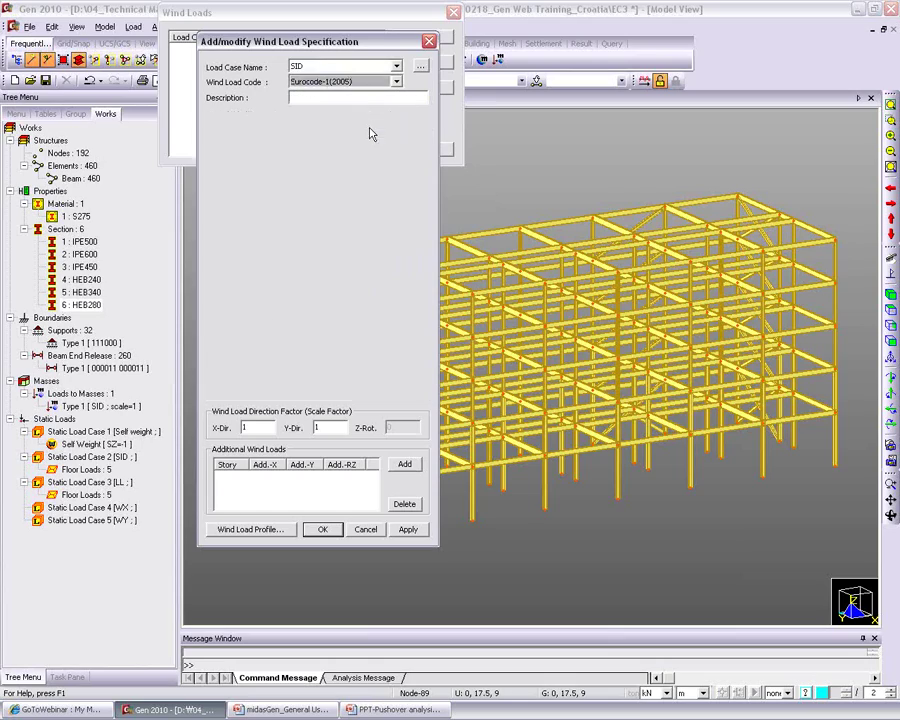
{"action": "left_click", "coordinate": [330, 67]}
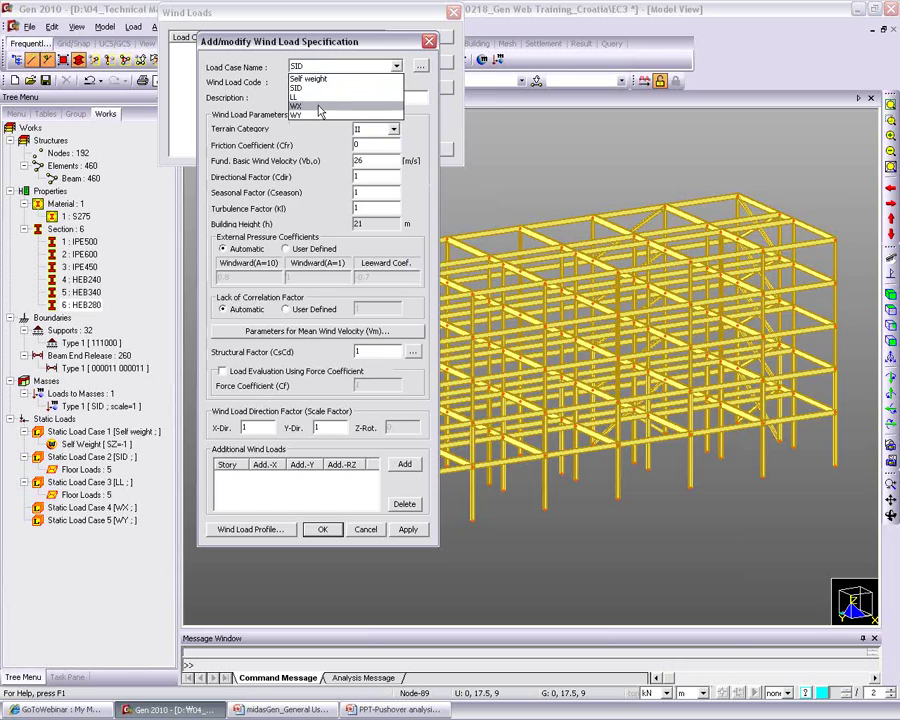
{"action": "left_click", "coordinate": [318, 105]}
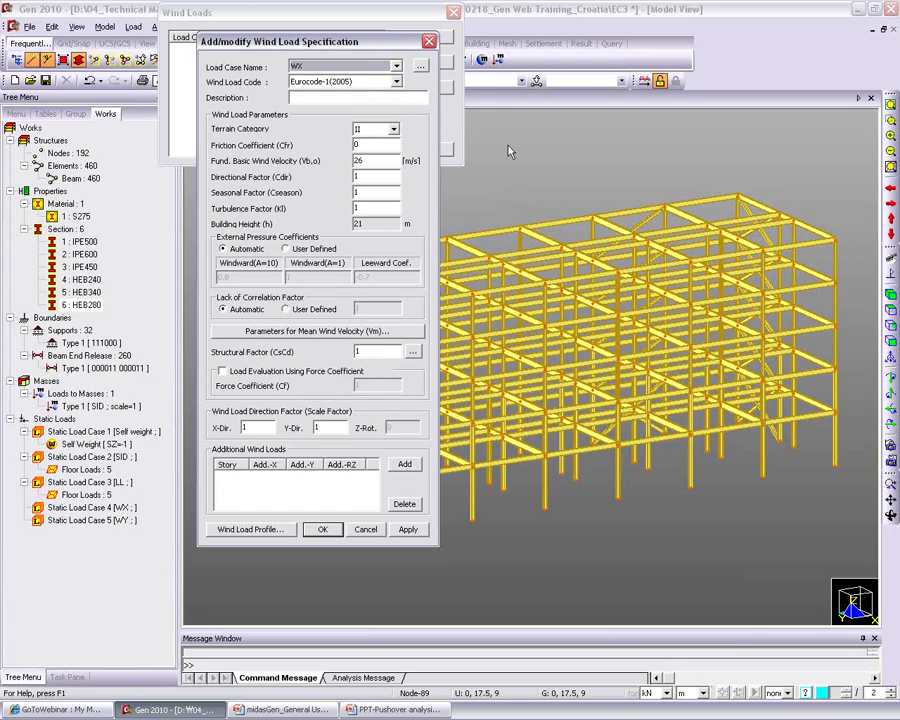
{"action": "double_click", "coordinate": [330, 427]}
{"action": "type", "text": "0"}
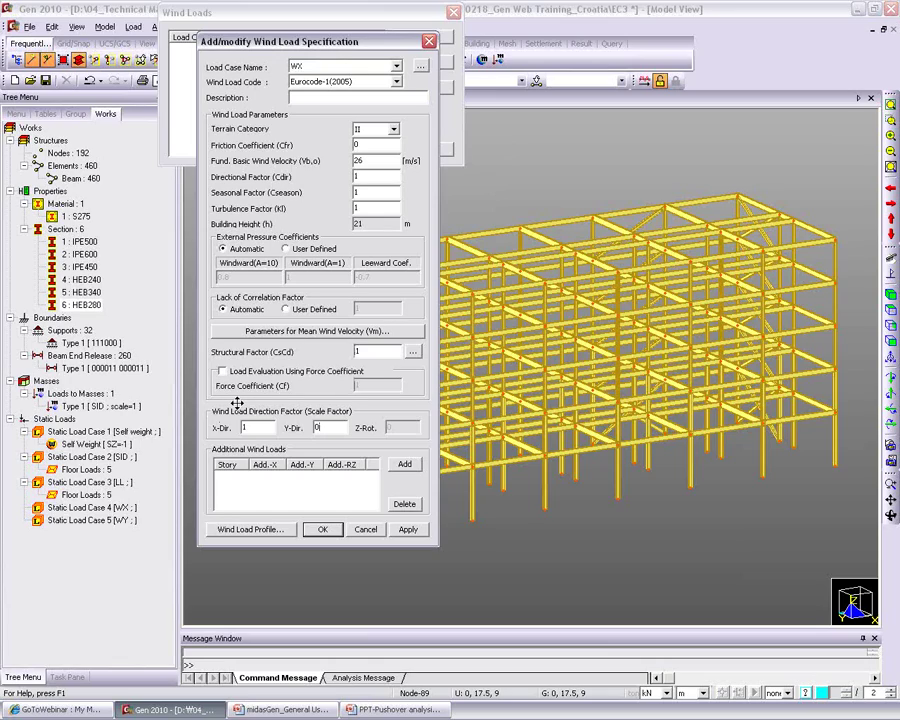
Step: Check the X-direction wind load profile through to the overturning moments, and apply the WX wind load
{"action": "left_click", "coordinate": [252, 529]}
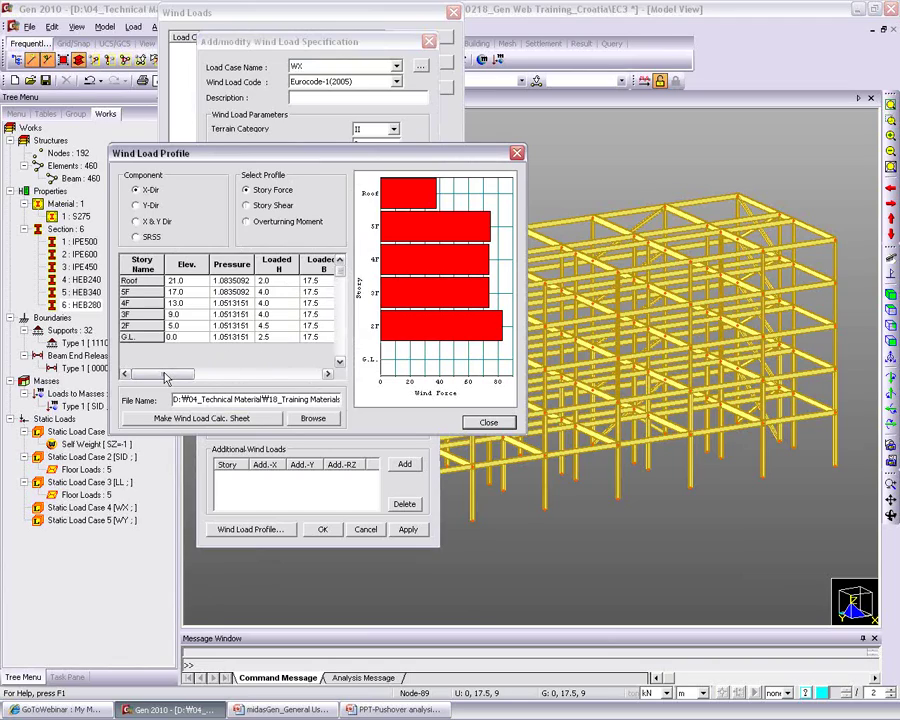
{"action": "left_click_drag", "start_coordinate": [165, 378], "coordinate": [231, 376]}
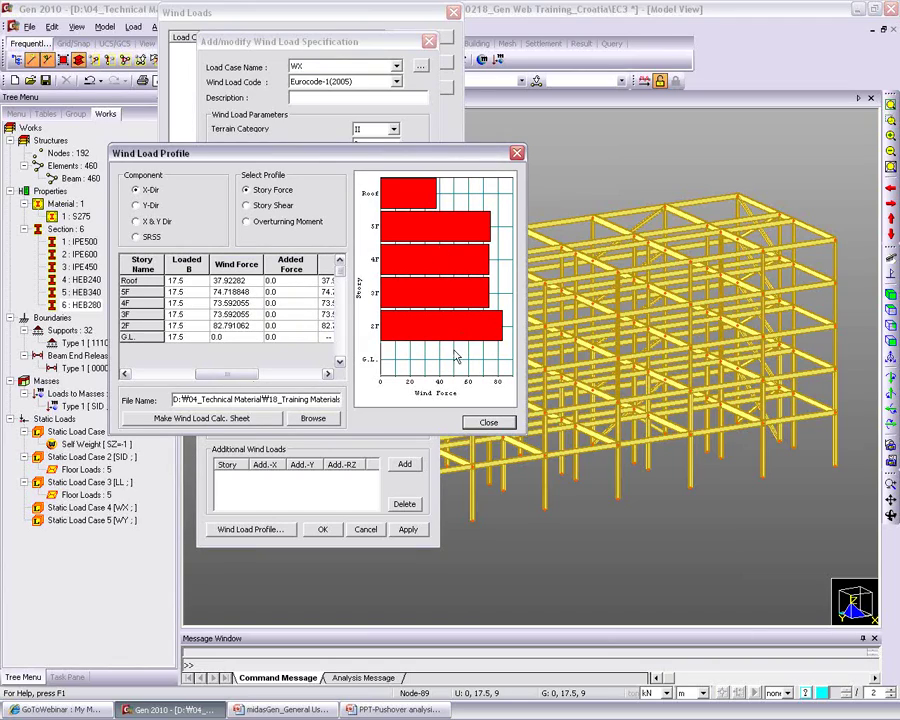
{"action": "left_click_drag", "start_coordinate": [245, 375], "coordinate": [305, 376]}
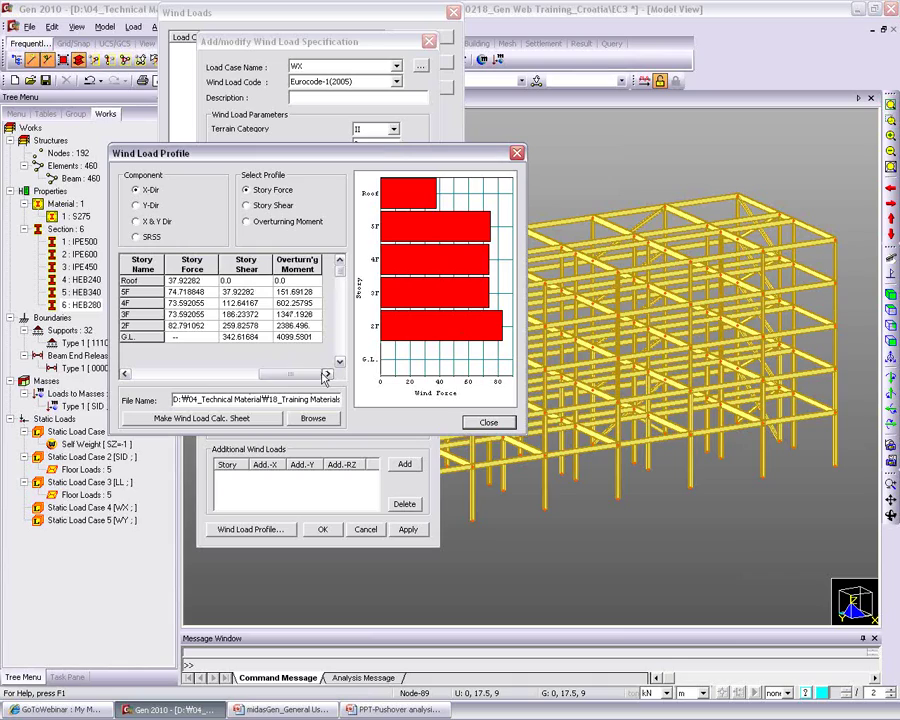
{"action": "key", "text": "Escape"}
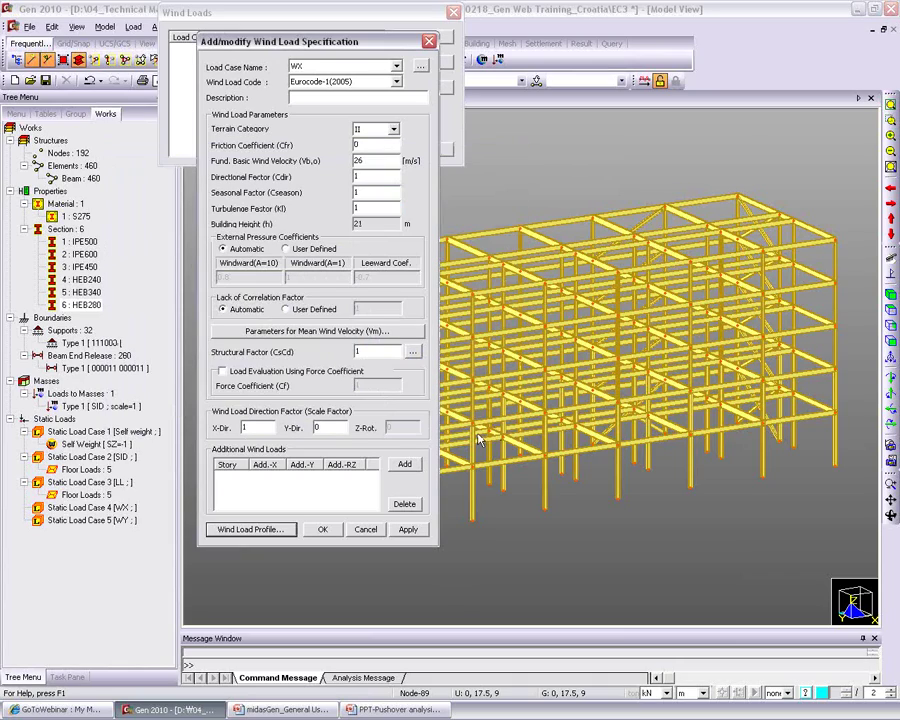
{"action": "left_click", "coordinate": [408, 529]}
Step: Add the Eurocode-1(2005) wind load for load case WY with direction factors of 0 in X and 1 in Y, checking its profile
{"action": "key", "text": "alt+Down"}
{"action": "key", "text": "Down"}
{"action": "key", "text": "Return"}
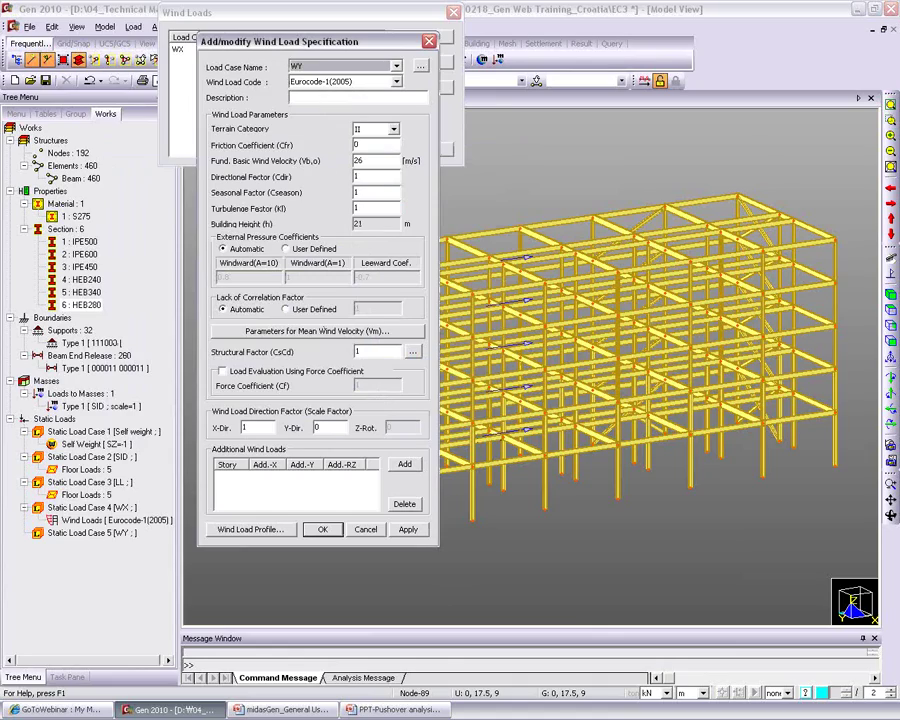
{"action": "double_click", "coordinate": [262, 427]}
{"action": "type", "text": "0"}
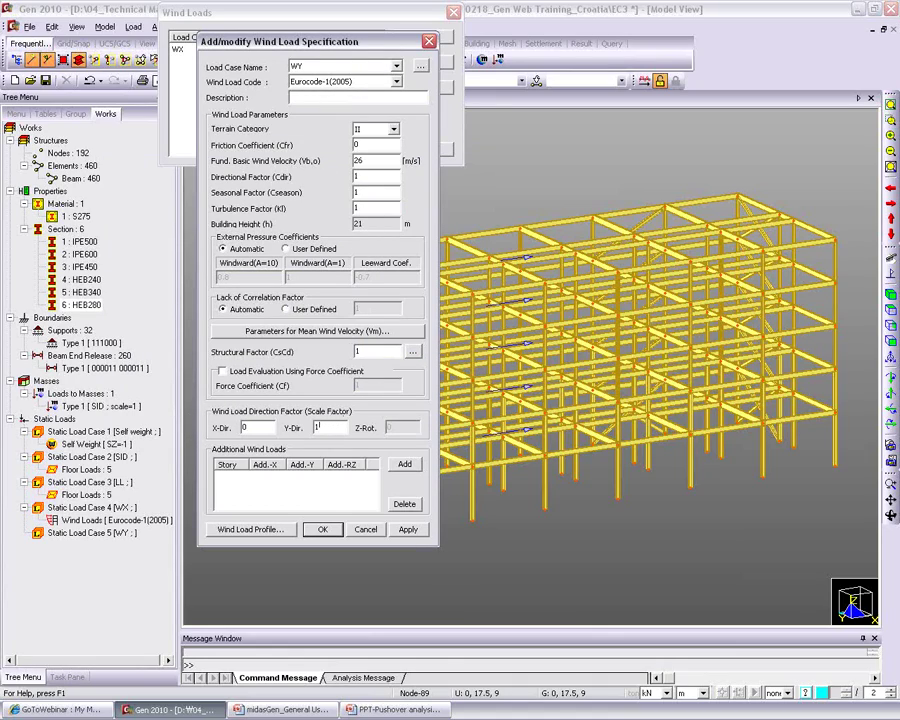
{"action": "left_click", "coordinate": [250, 529]}
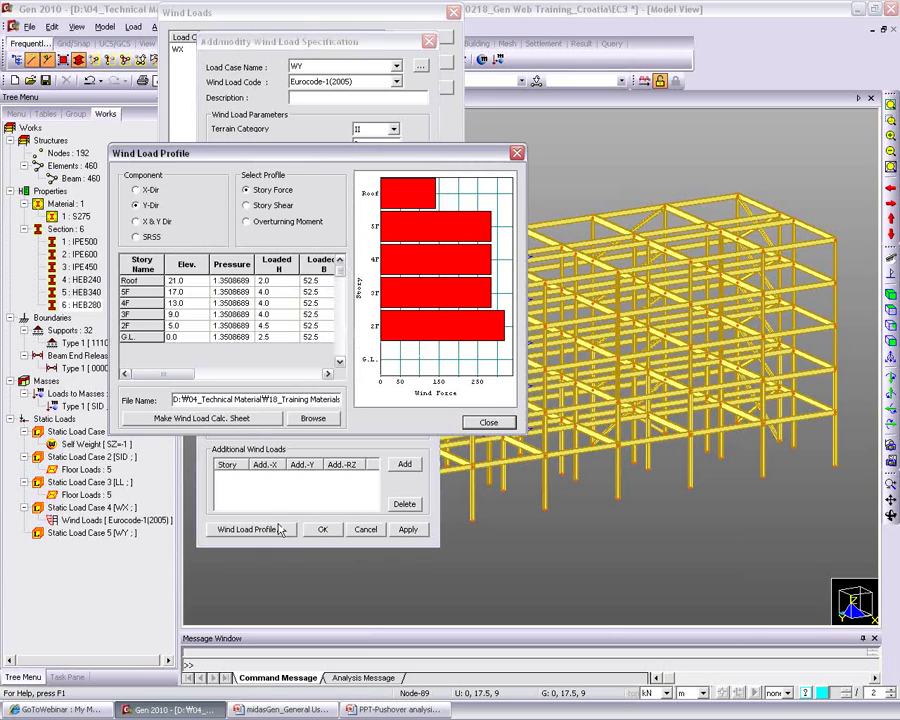
{"action": "left_click", "coordinate": [487, 424]}
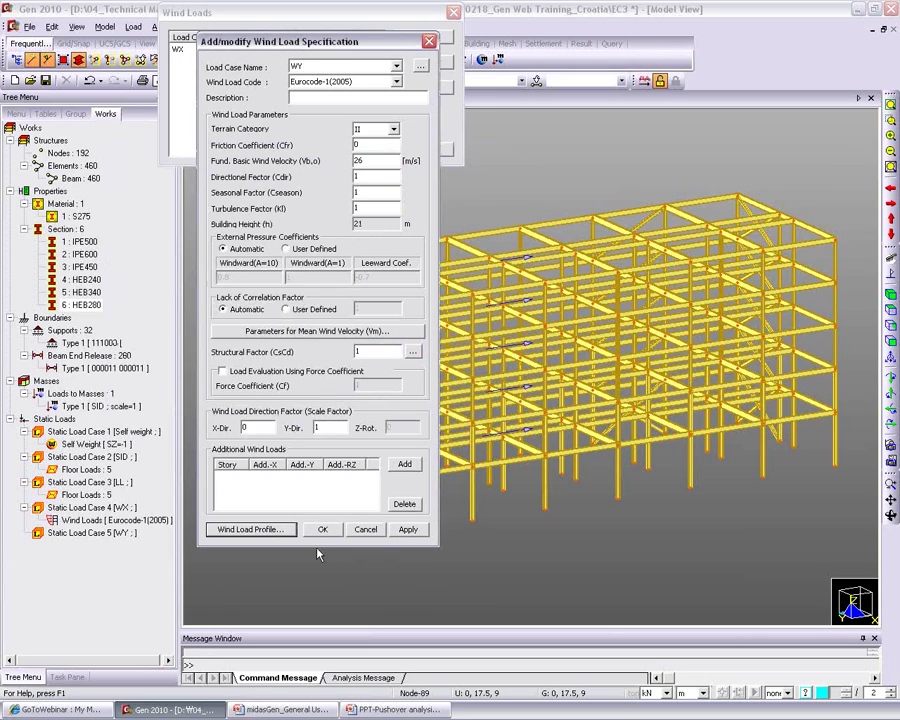
{"action": "left_click", "coordinate": [320, 529]}
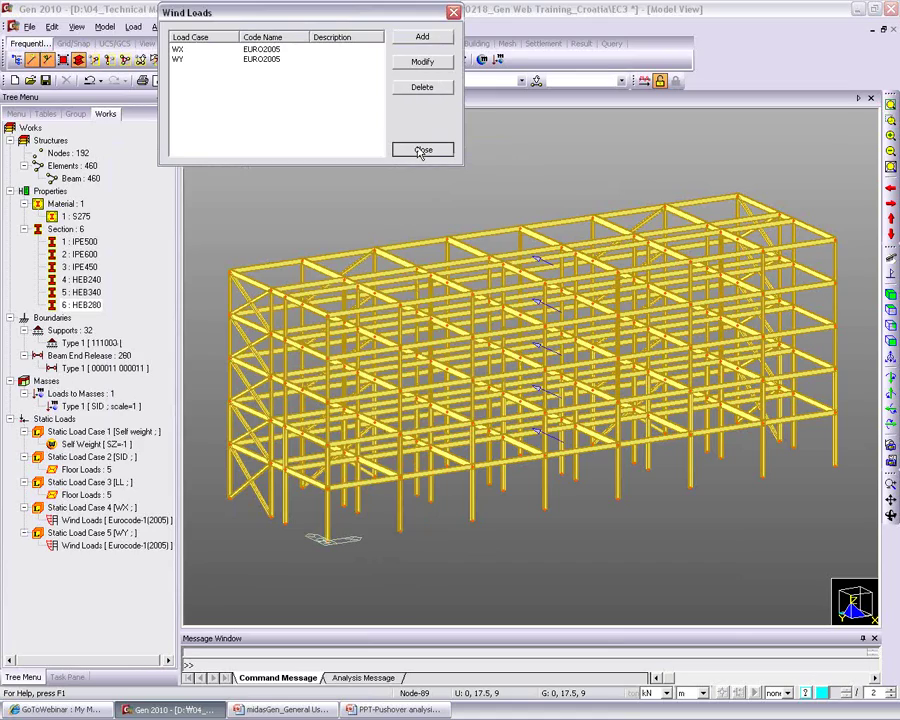
Step: Generate a Eurocode-8(2004) horizontal elastic design spectrum for ground type B, Type1, with AgR 0.08 g, 5% damping and maximum period 6 s
{"action": "left_click", "coordinate": [422, 150]}
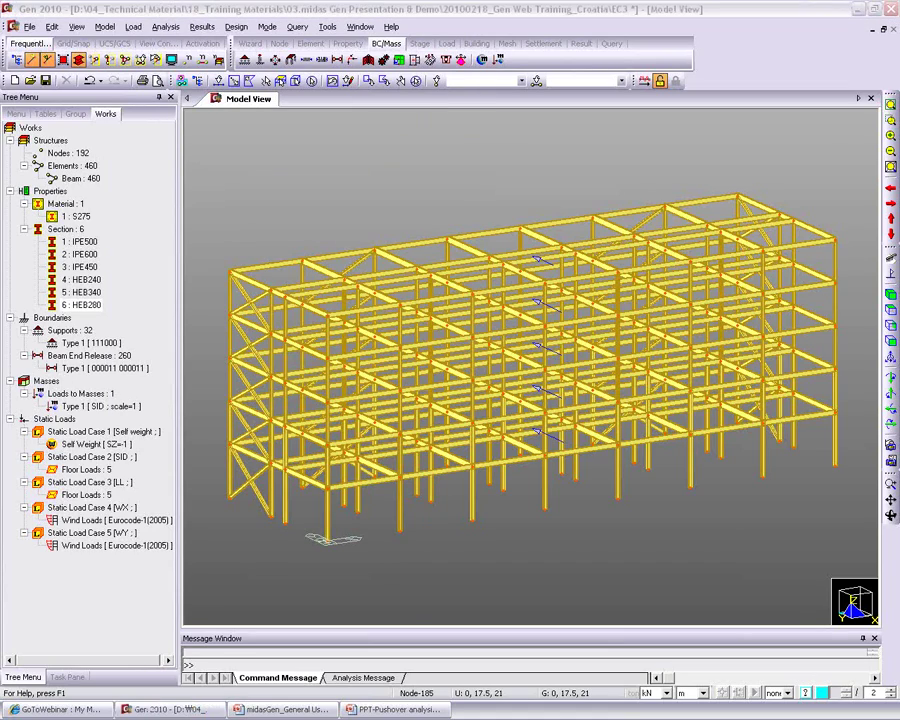
{"action": "left_click", "coordinate": [90, 10]}
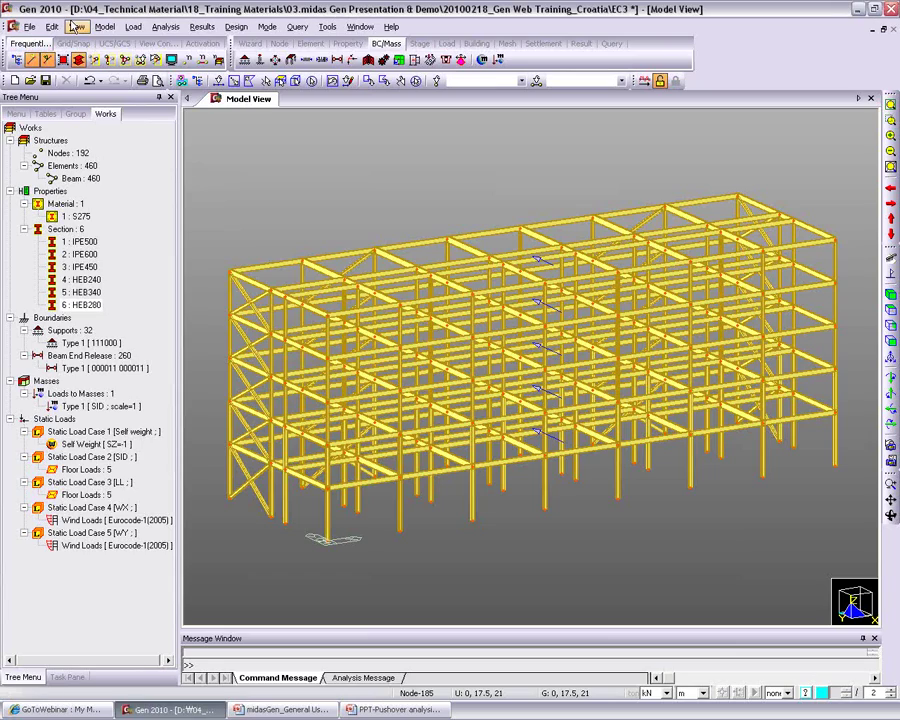
{"action": "left_click", "coordinate": [133, 26]}
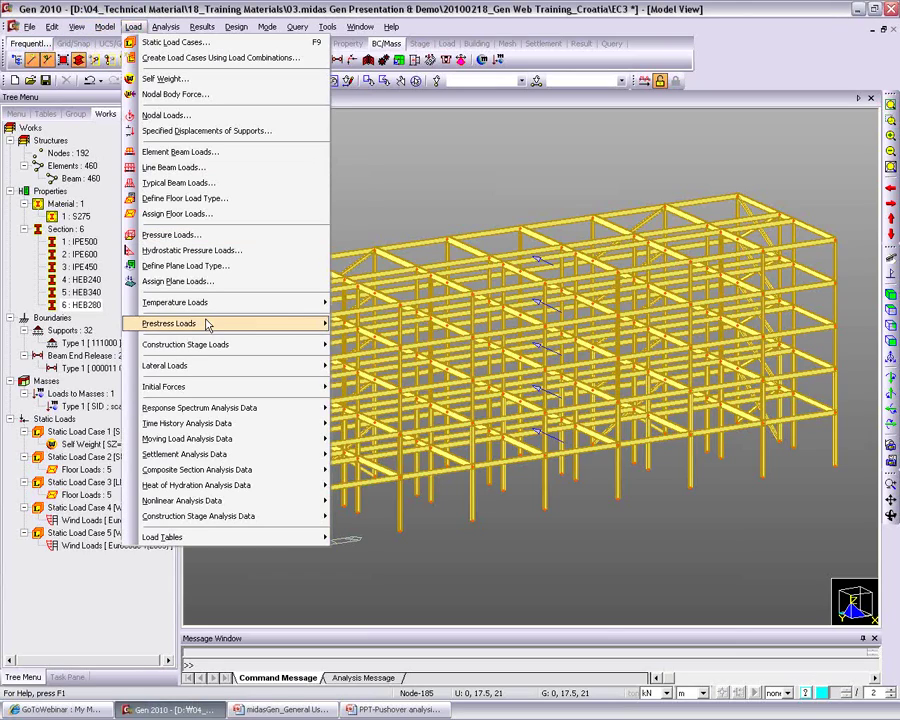
{"action": "mouse_move", "coordinate": [212, 350]}
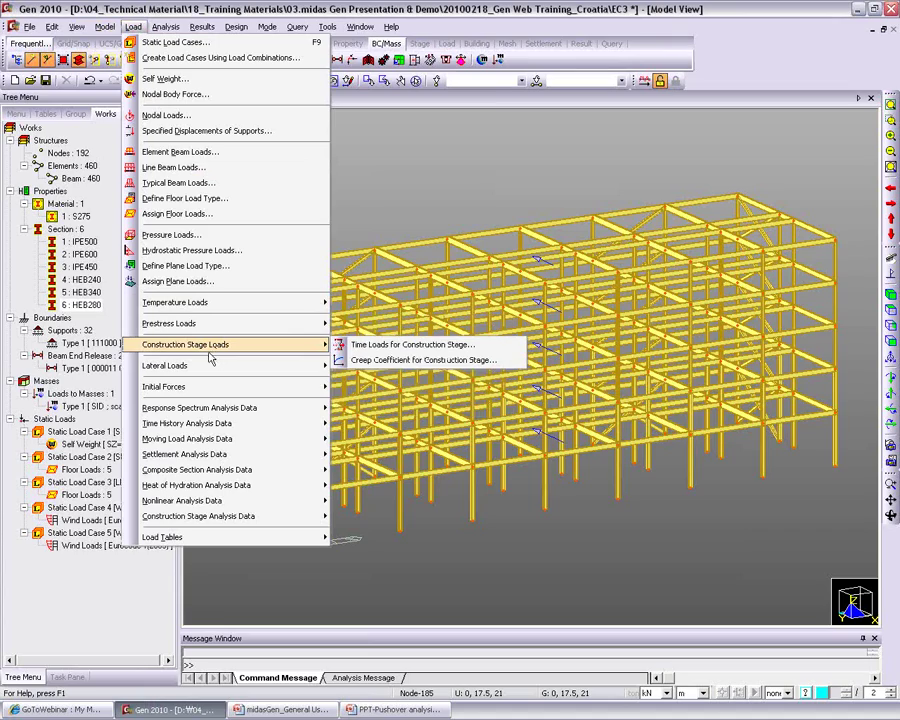
{"action": "mouse_move", "coordinate": [250, 408]}
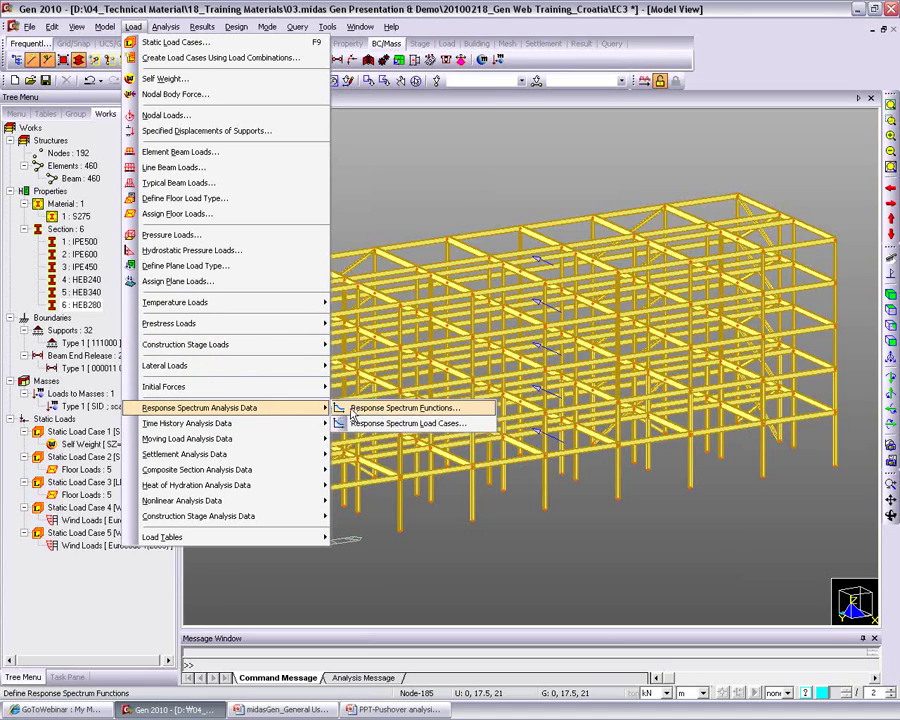
{"action": "left_click", "coordinate": [425, 409]}
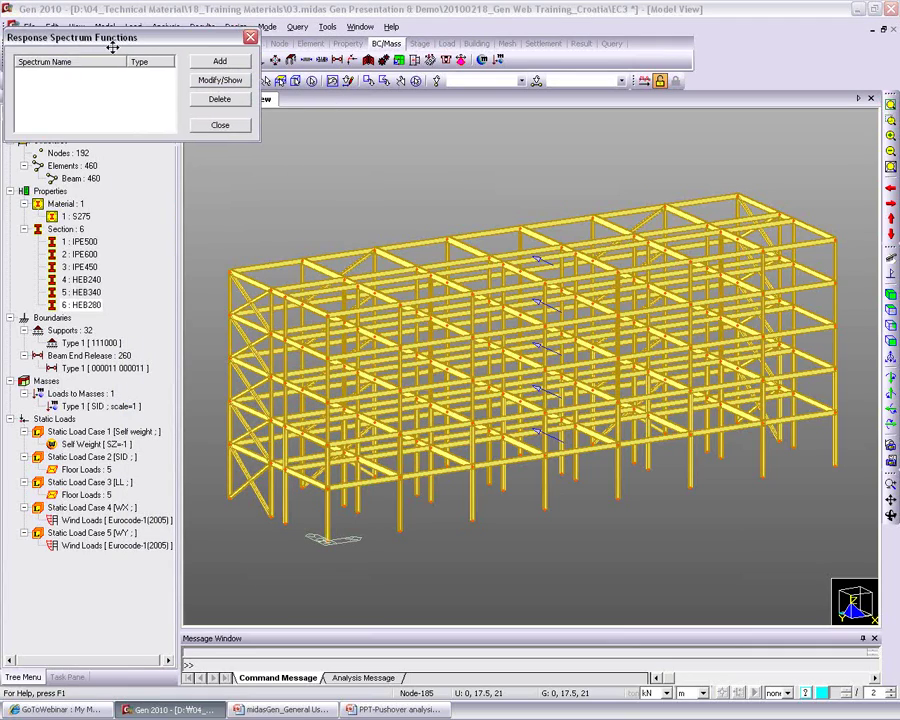
{"action": "left_click", "coordinate": [220, 61]}
{"action": "left_click_drag", "start_coordinate": [129, 131], "coordinate": [459, 184]}
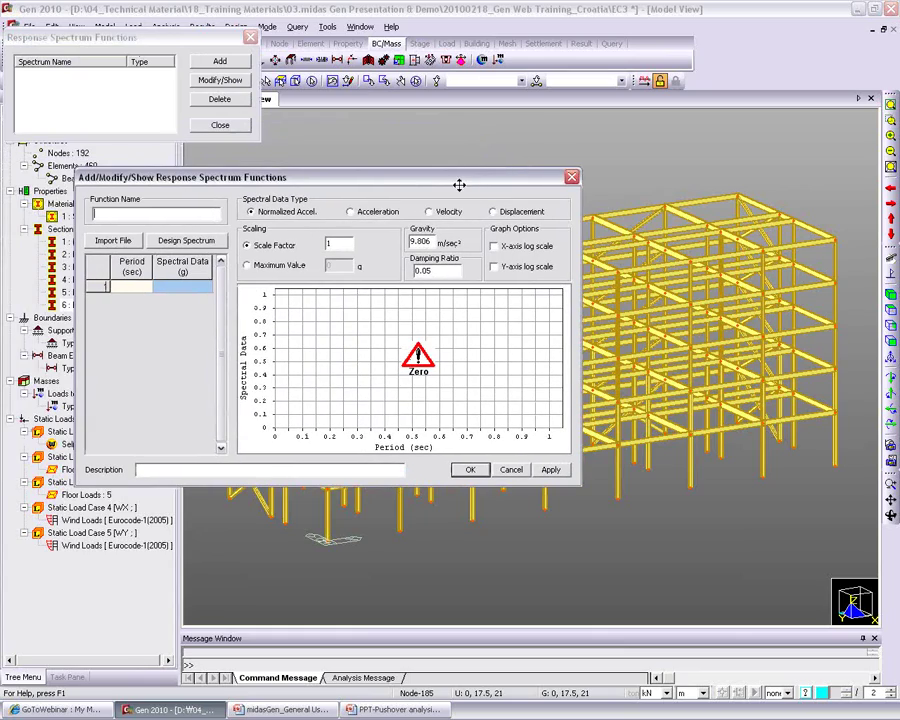
{"action": "left_click", "coordinate": [204, 242]}
{"action": "left_click", "coordinate": [402, 225]}
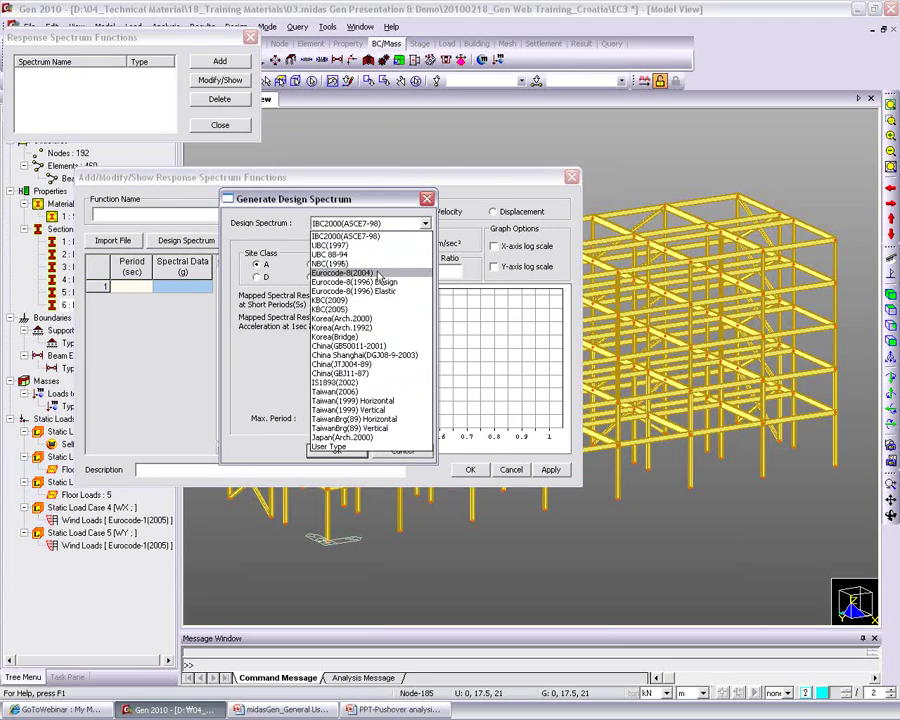
{"action": "left_click", "coordinate": [377, 274]}
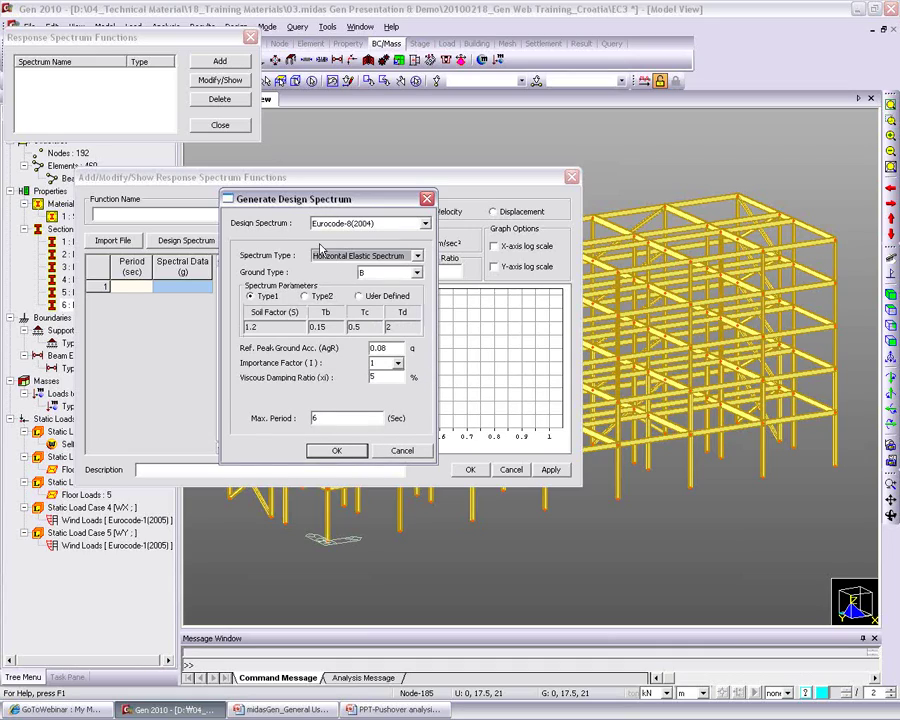
{"action": "left_click", "coordinate": [337, 451]}
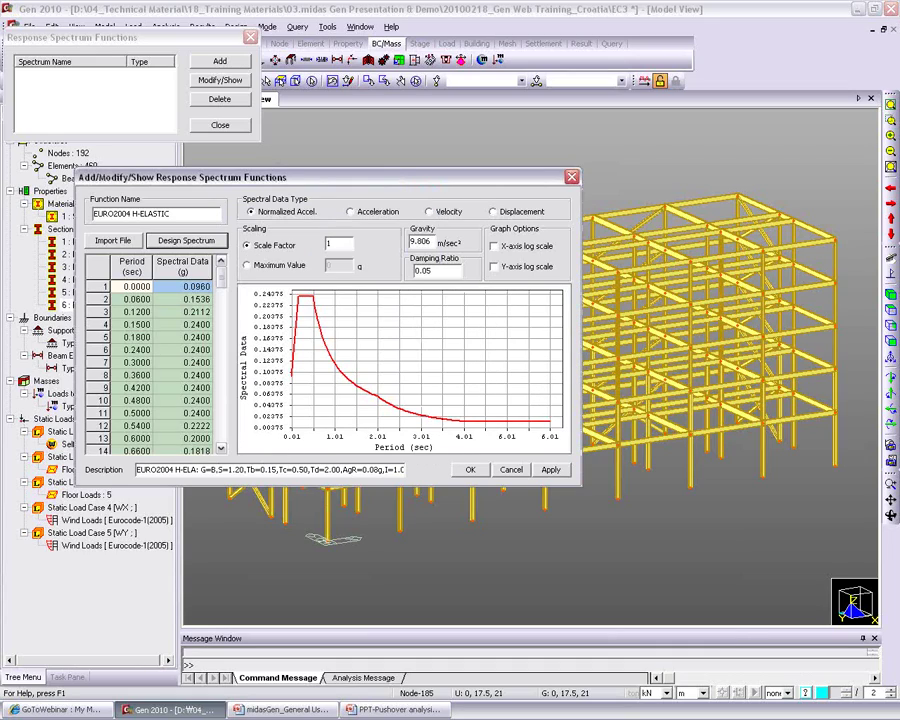
Step: Review the period and spectral data rows of the generated spectrum, and save it as response spectrum function EURO2004 H-ELASTIC
{"action": "left_click", "coordinate": [137, 311]}
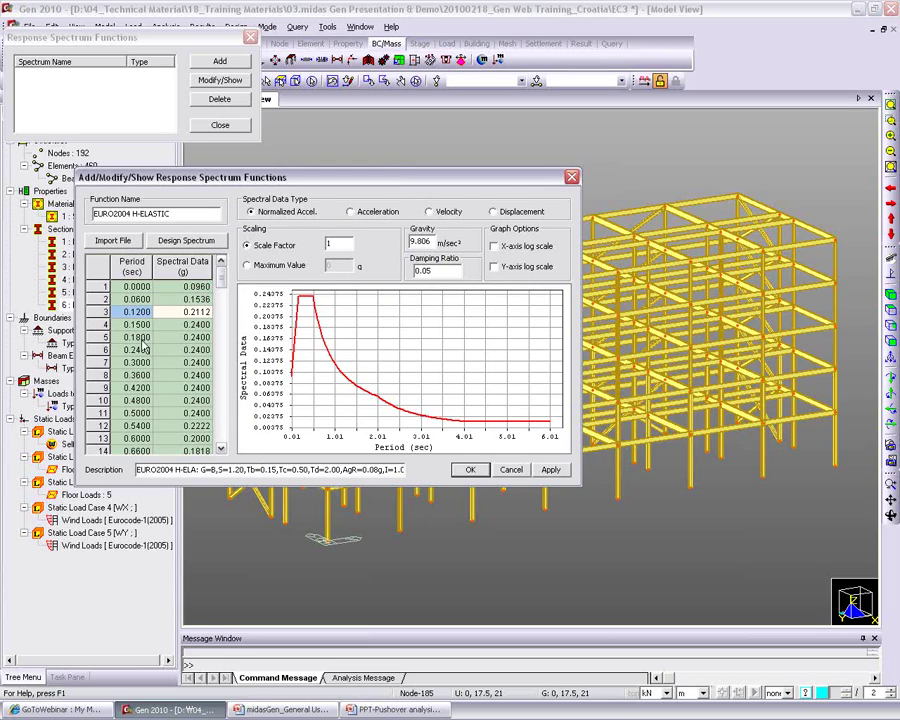
{"action": "left_click_drag", "start_coordinate": [137, 286], "coordinate": [192, 299]}
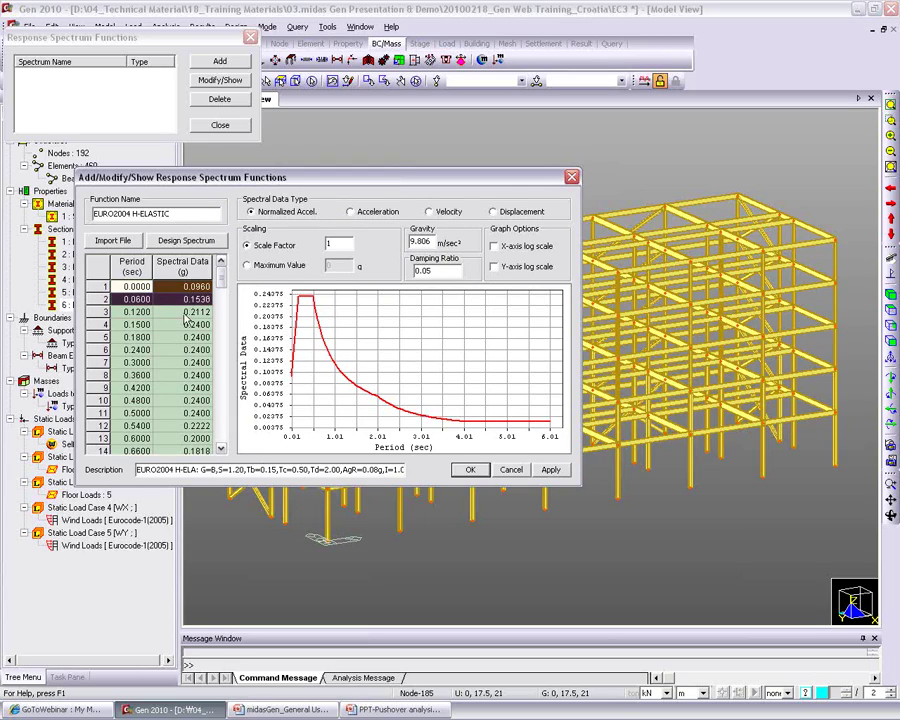
{"action": "key", "text": "Down"}
{"action": "key", "text": "Down"}
{"action": "key", "text": "Down"}
{"action": "key", "text": "Down"}
{"action": "key", "text": "Down"}
{"action": "key", "text": "Down"}
{"action": "key", "text": "Down"}
{"action": "key", "text": "Down"}
{"action": "key", "text": "Down"}
{"action": "key", "text": "Down"}
{"action": "key", "text": "Down"}
{"action": "key", "text": "Down"}
{"action": "key", "text": "Down"}
{"action": "key", "text": "Down"}
{"action": "key", "text": "Down"}
{"action": "key", "text": "Down"}
{"action": "key", "text": "Down"}
{"action": "key", "text": "Down"}
{"action": "key", "text": "Down"}
{"action": "key", "text": "Down"}
{"action": "key", "text": "Up"}
{"action": "key", "text": "Up"}
{"action": "key", "text": "Up"}
{"action": "key", "text": "Up"}
{"action": "key", "text": "Up"}
{"action": "key", "text": "Up"}
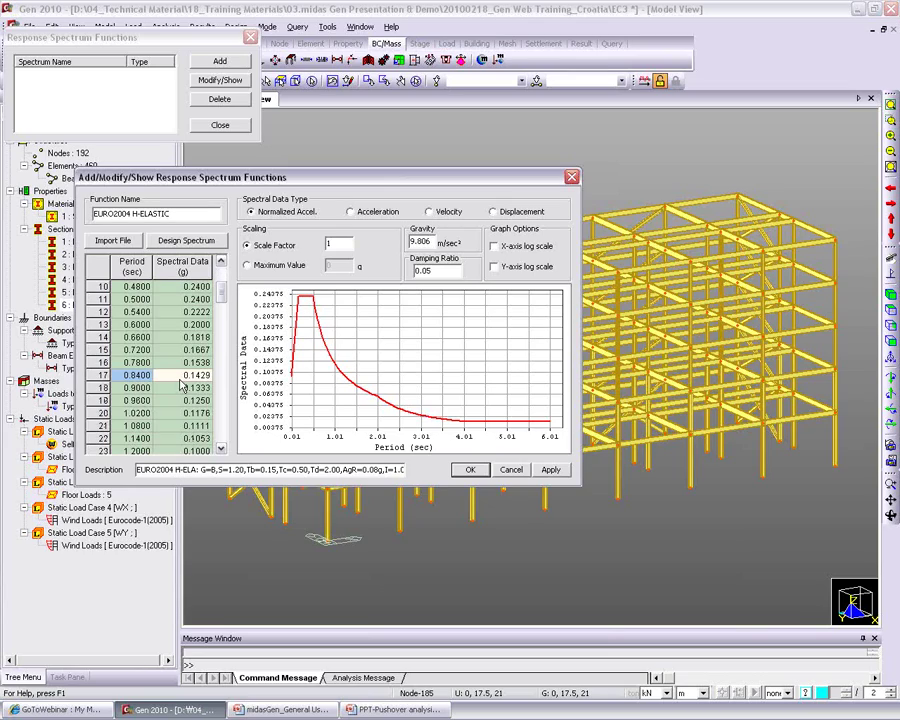
{"action": "key", "text": "Up"}
{"action": "key", "text": "Up"}
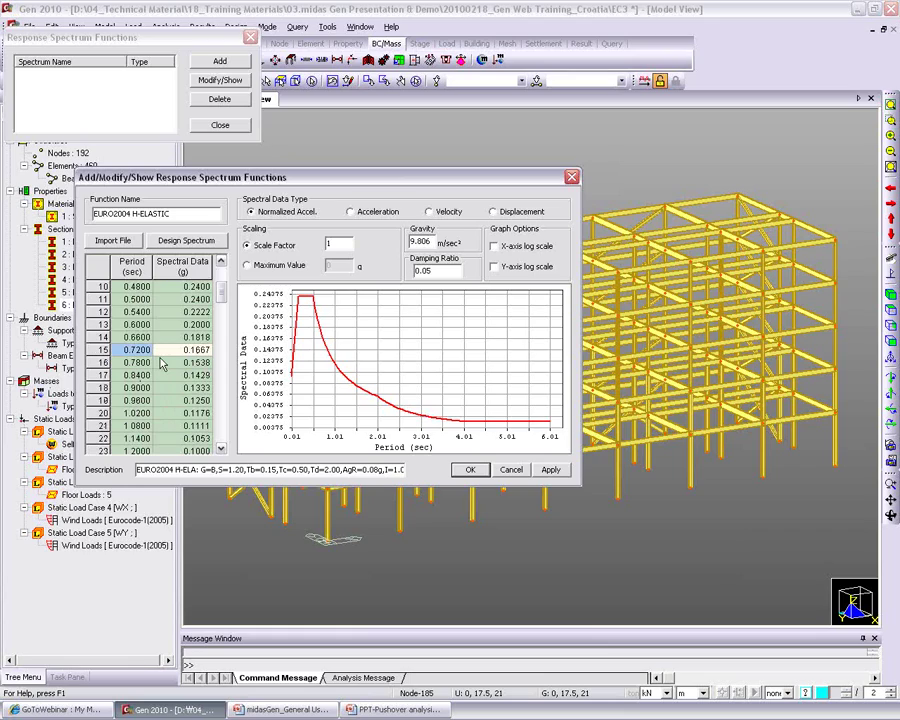
{"action": "key", "text": "Down"}
{"action": "key", "text": "Down"}
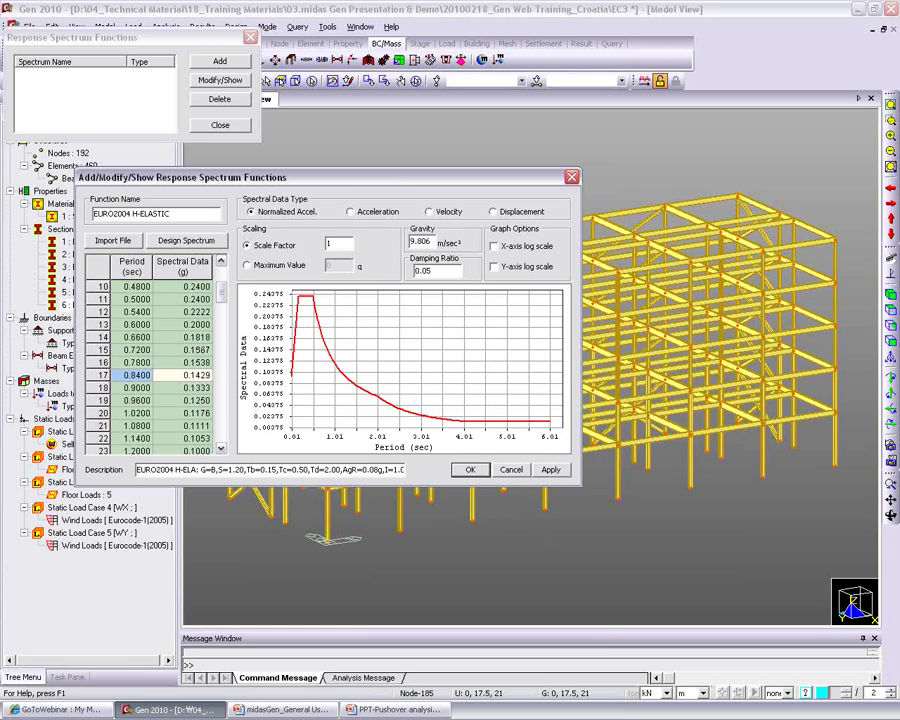
{"action": "left_click", "coordinate": [469, 470]}
{"action": "left_click", "coordinate": [220, 125]}
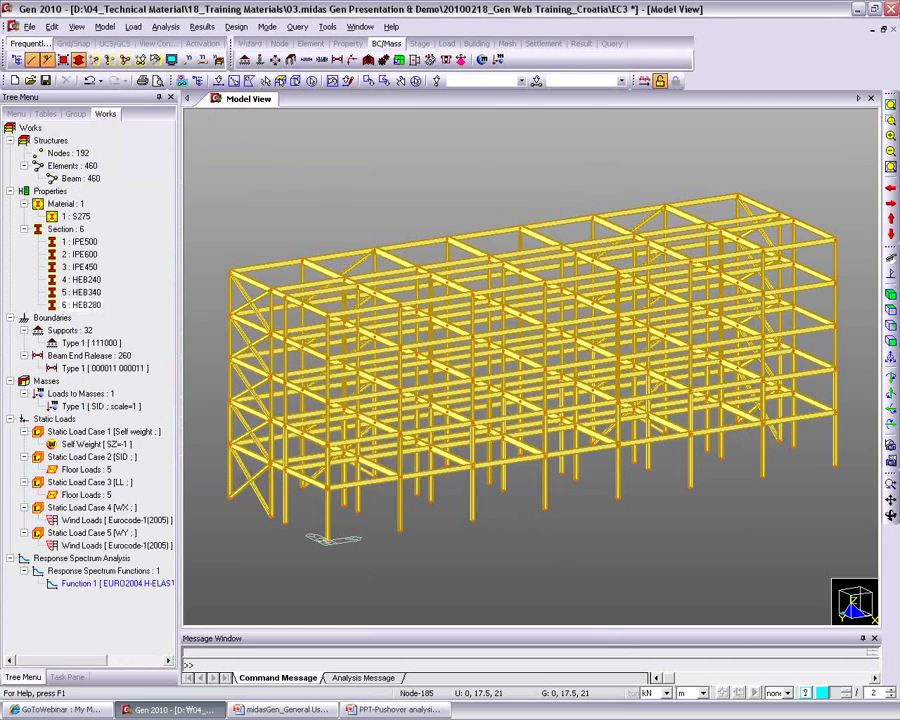
Step: Set the eigenvalue analysis control for the response spectrum load cases to 15 frequencies with Lanczos eigenvectors
{"action": "left_click", "coordinate": [133, 26]}
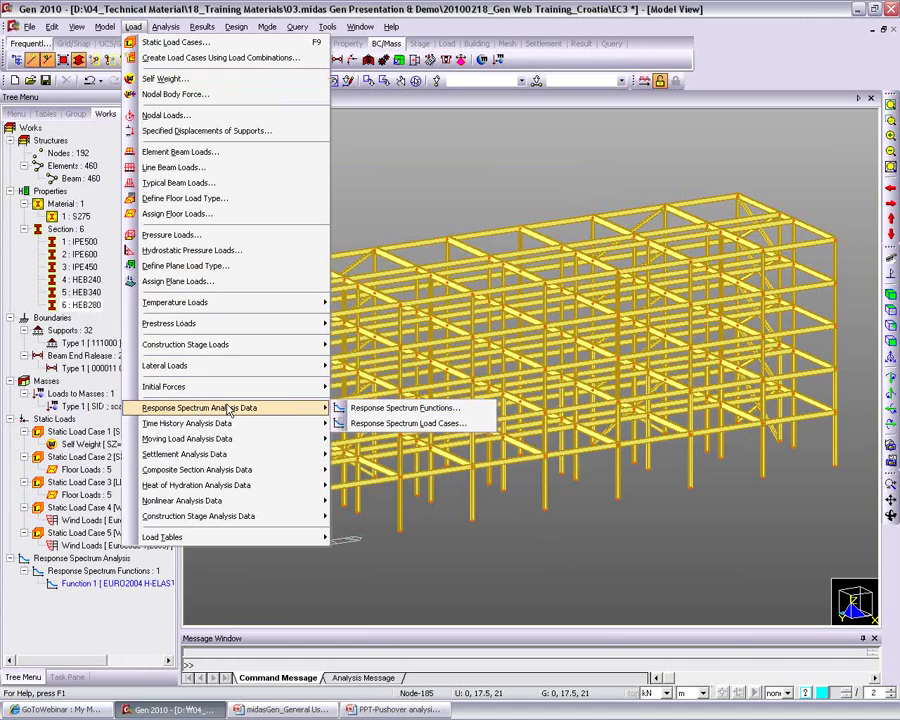
{"action": "left_click", "coordinate": [410, 424]}
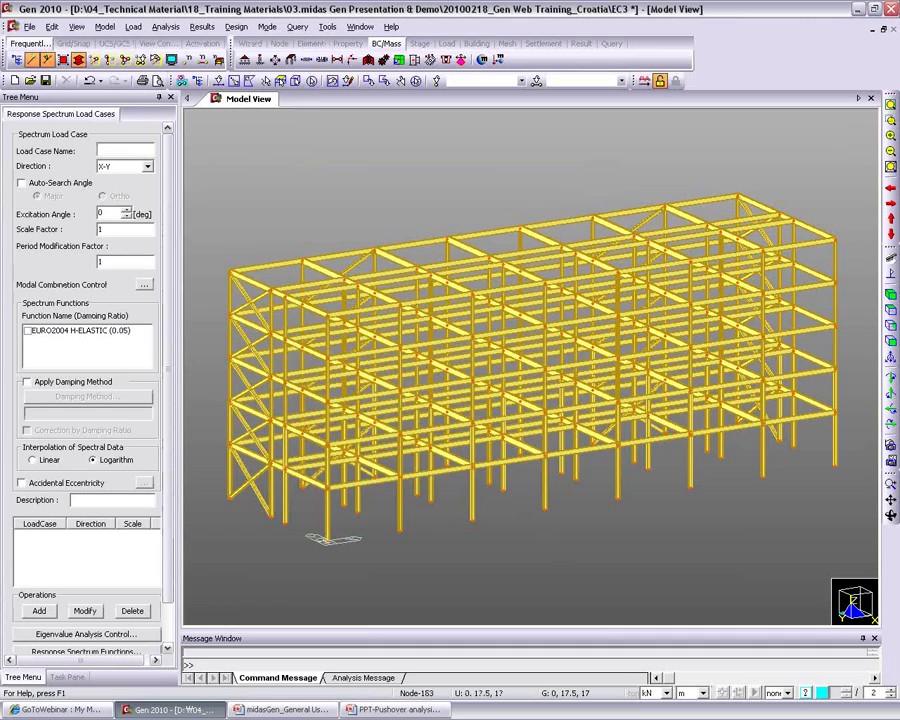
{"action": "scroll", "coordinate": [131, 600], "scroll_direction": "down", "scroll_amount": 2}
{"action": "left_click", "coordinate": [129, 593]}
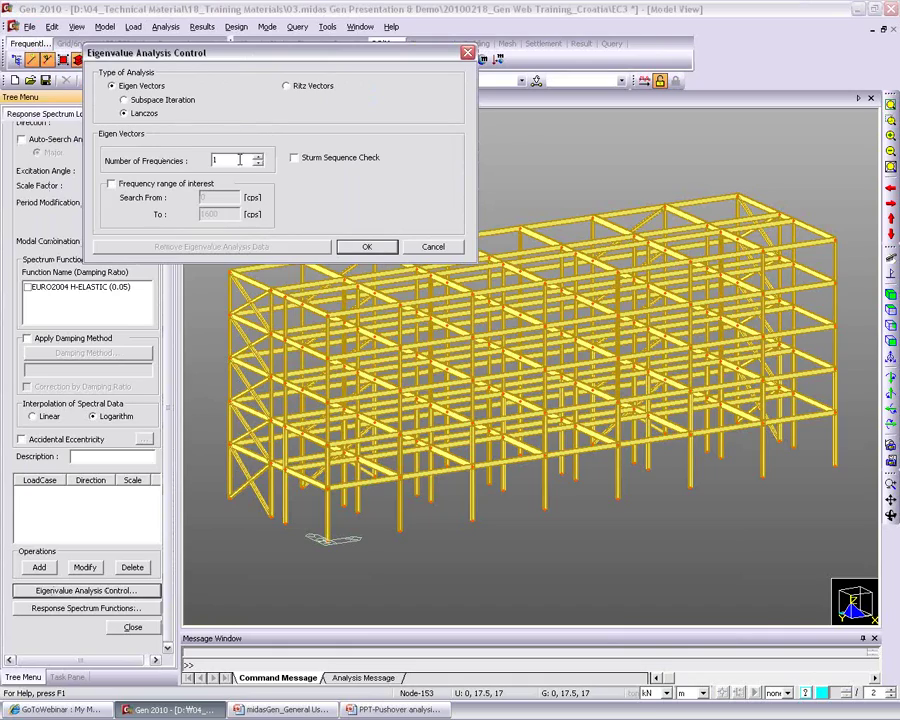
{"action": "type", "text": "5"}
{"action": "left_click", "coordinate": [356, 249]}
{"action": "scroll", "coordinate": [175, 465], "scroll_direction": "up", "scroll_amount": 2}
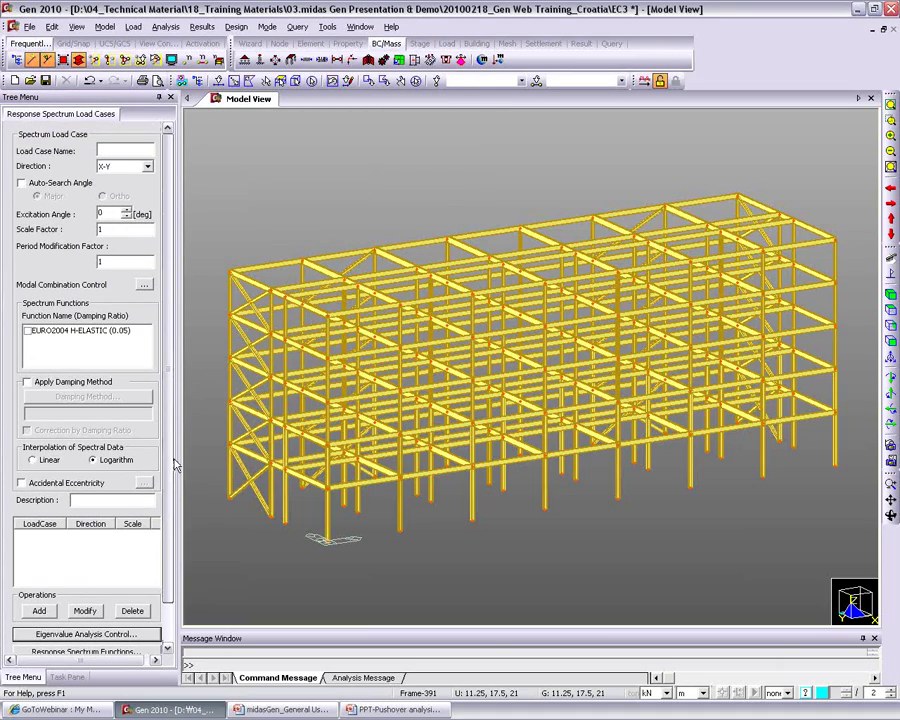
Step: Name the spectrum load case RX and accept SRSS modal combination of all mode shapes without adding signs to the results
{"action": "left_click", "coordinate": [110, 149]}
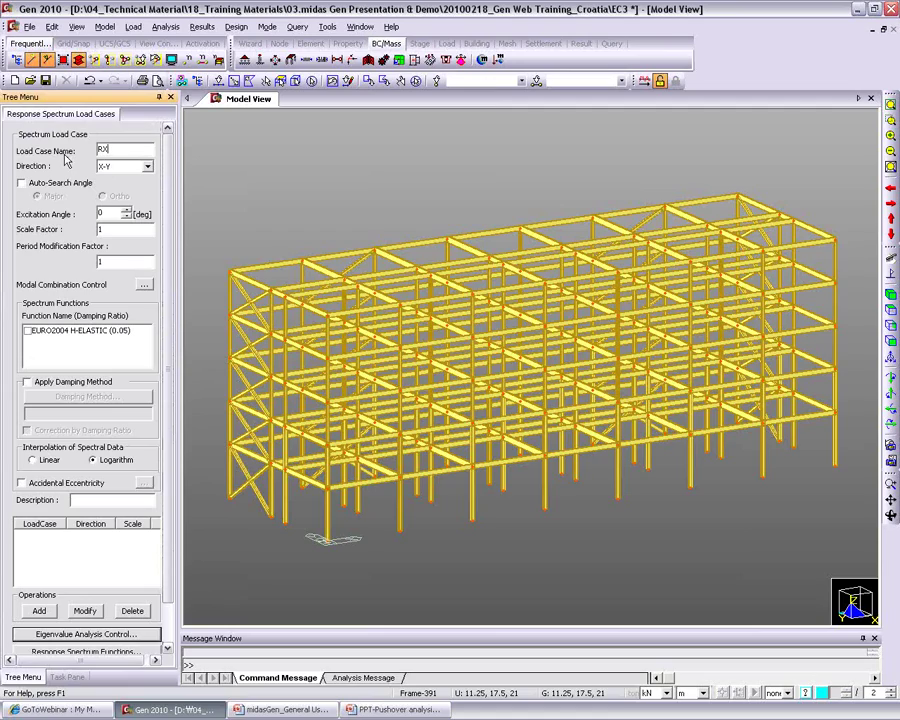
{"action": "left_click", "coordinate": [144, 286]}
{"action": "left_click_drag", "start_coordinate": [420, 171], "coordinate": [317, 136]}
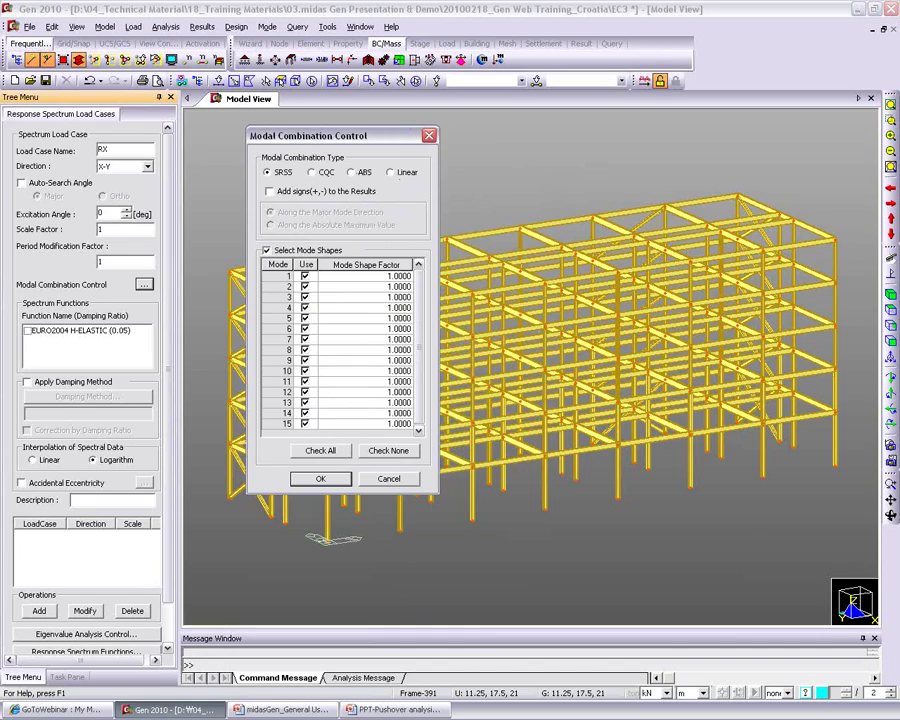
{"action": "left_click", "coordinate": [286, 197]}
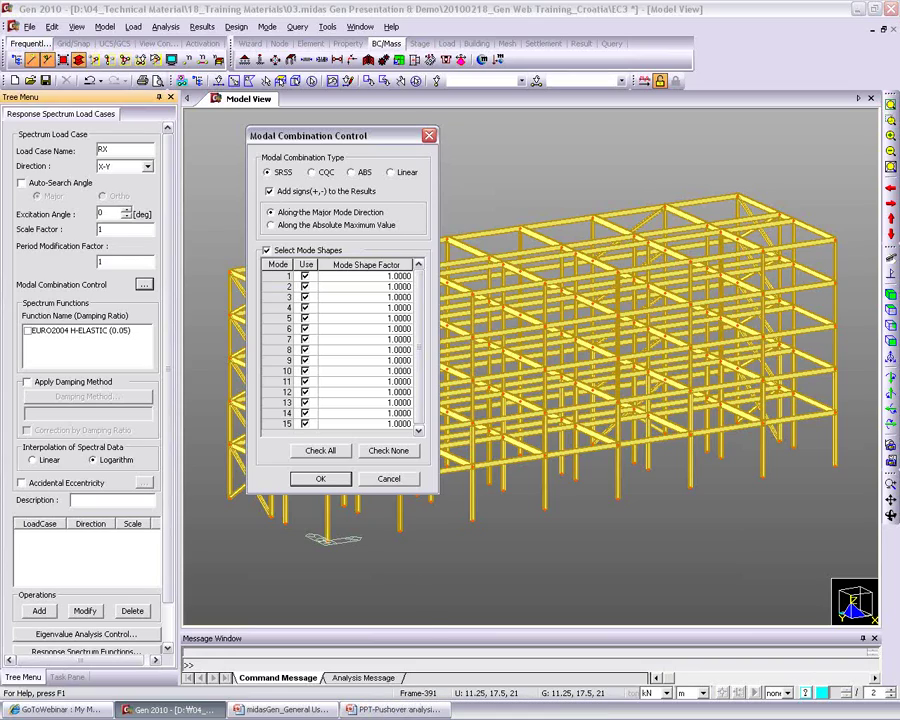
{"action": "left_click", "coordinate": [268, 192]}
{"action": "left_click", "coordinate": [268, 191]}
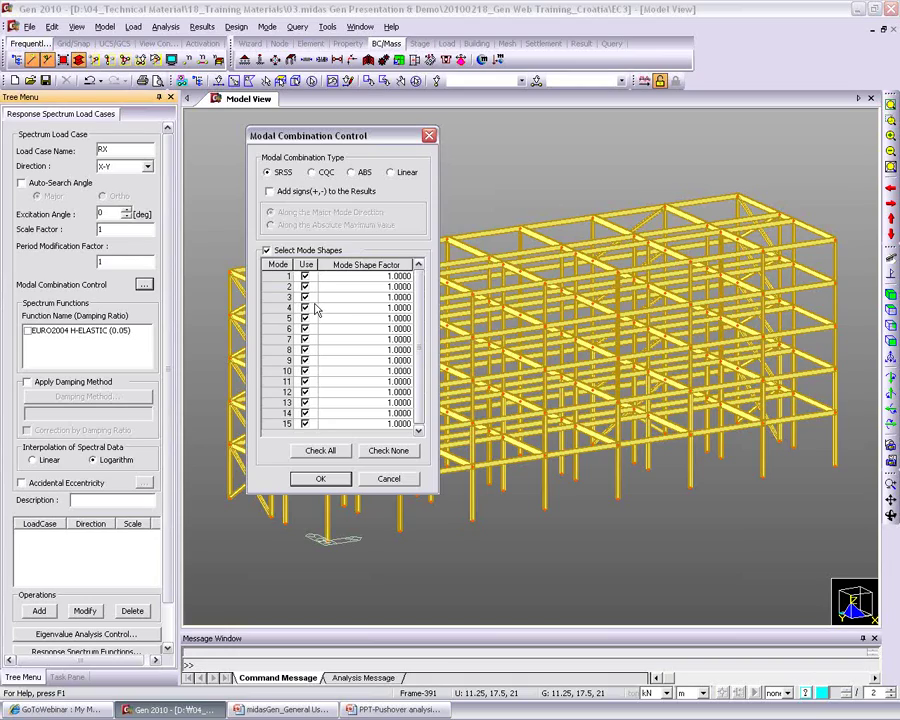
{"action": "left_click", "coordinate": [321, 480]}
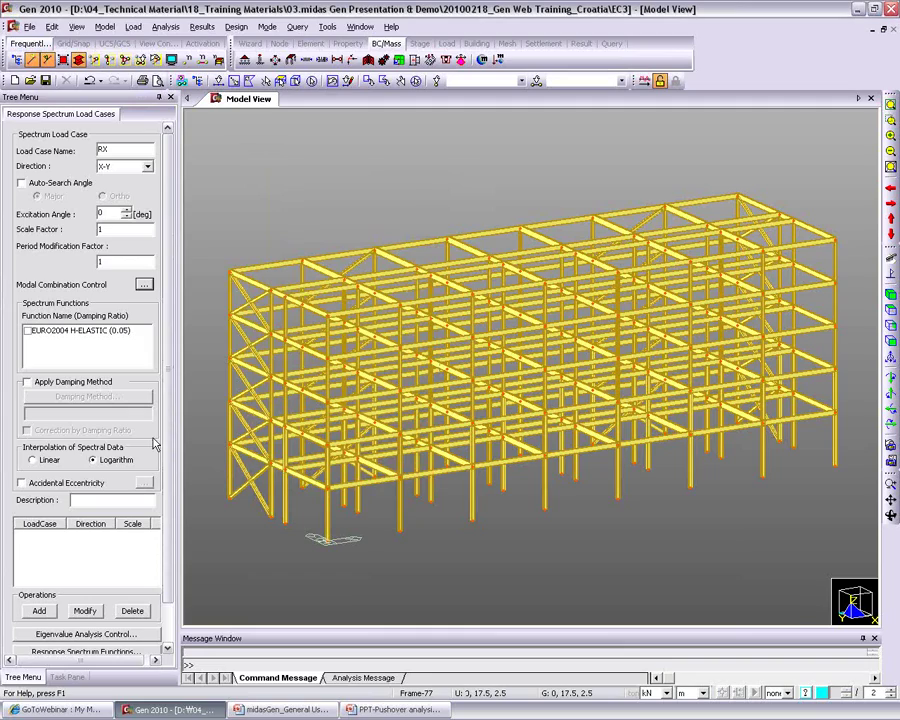
Step: Assign the EURO2004 H-ELASTIC function to RX and add the load case in direction X-Y with excitation angle 0 and scale factor 1
{"action": "scroll", "coordinate": [172, 464], "scroll_direction": "down", "scroll_amount": 2}
{"action": "left_click", "coordinate": [42, 568]}
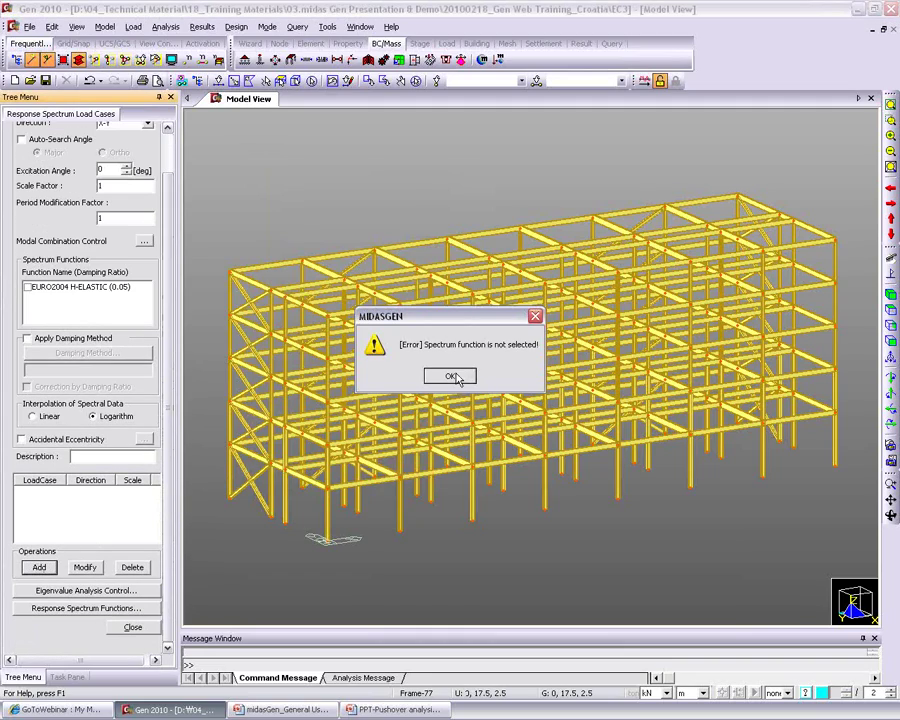
{"action": "left_click", "coordinate": [457, 373]}
{"action": "left_click", "coordinate": [33, 289]}
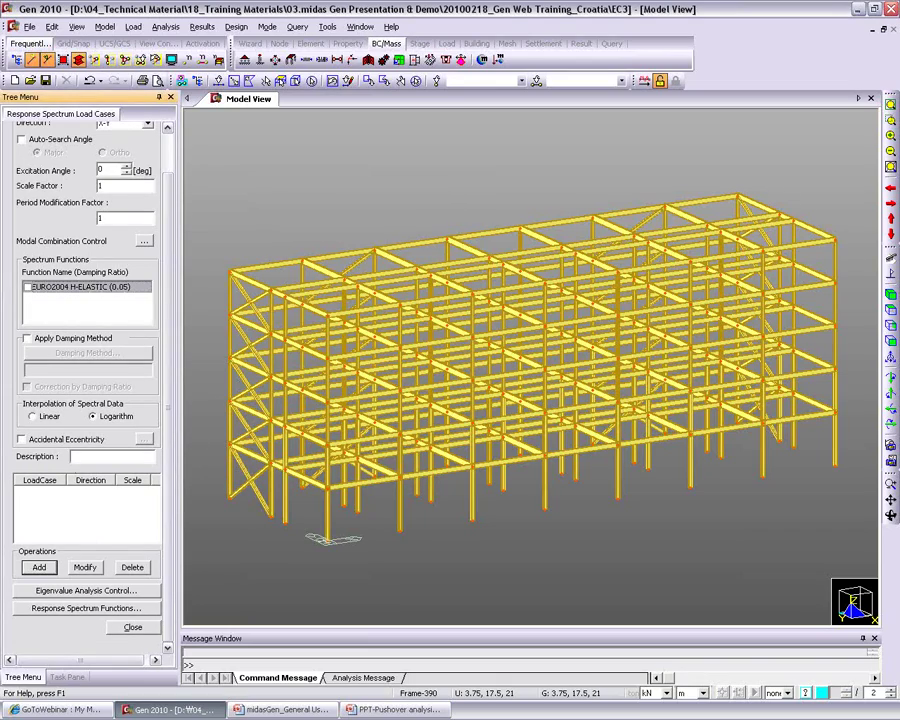
{"action": "left_click", "coordinate": [38, 568]}
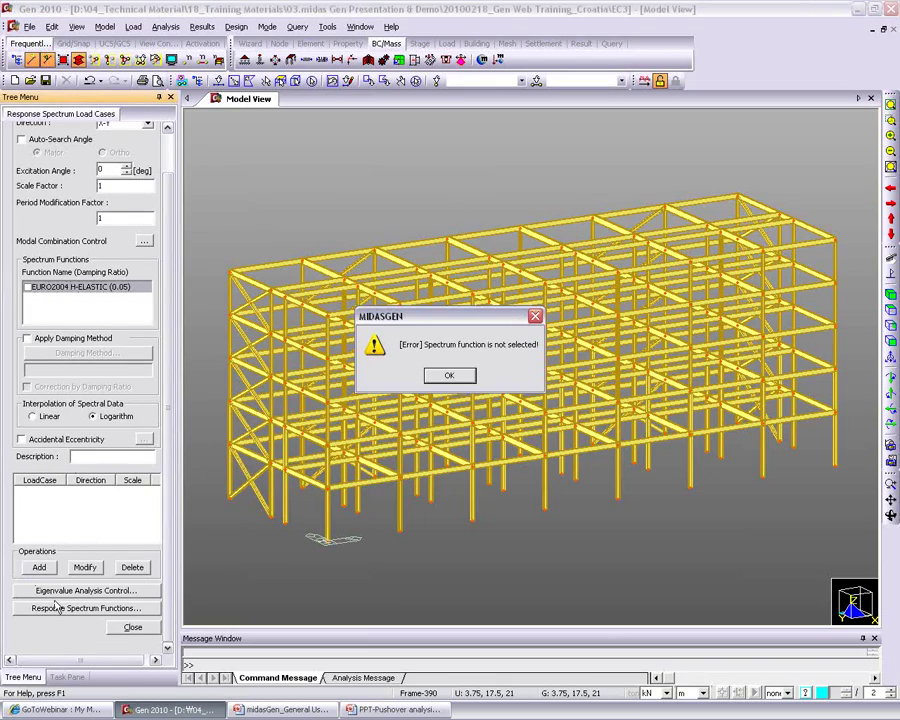
{"action": "left_click", "coordinate": [450, 376]}
{"action": "left_click", "coordinate": [27, 287]}
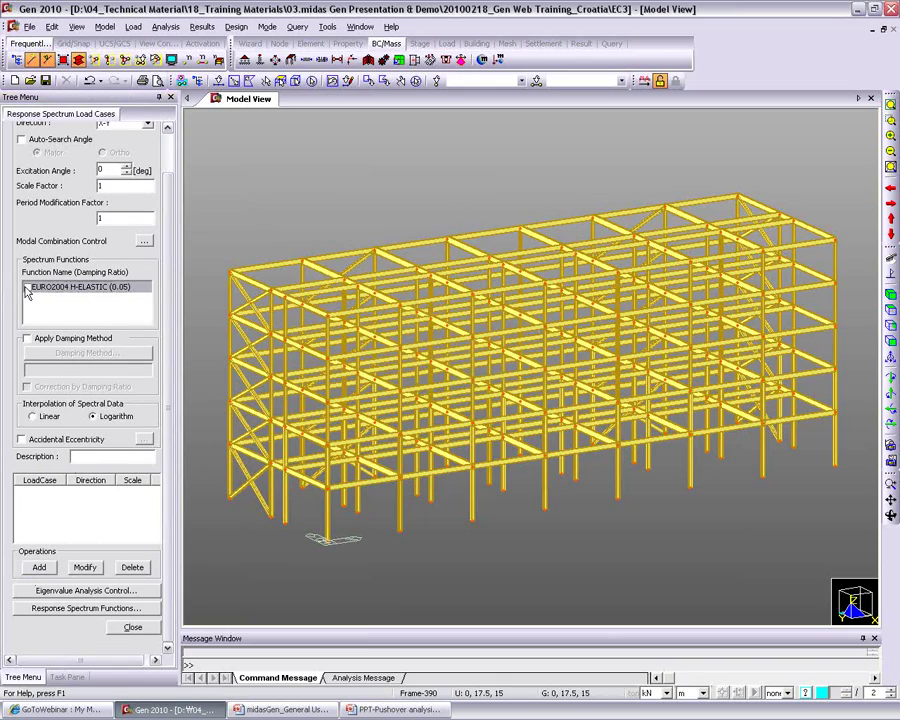
{"action": "left_click", "coordinate": [39, 567]}
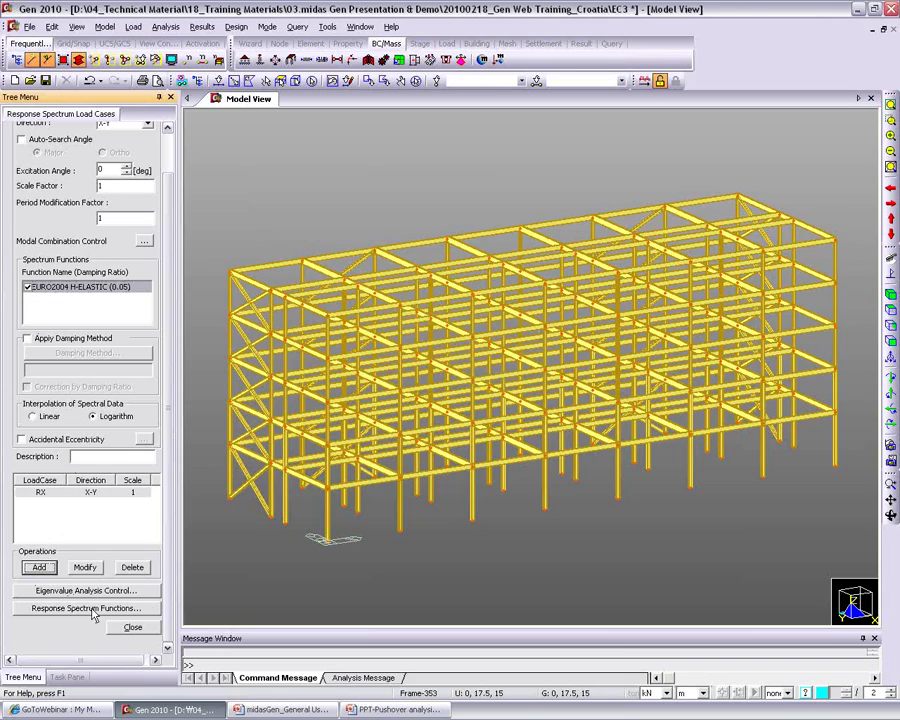
{"action": "scroll", "coordinate": [170, 555], "scroll_direction": "up", "scroll_amount": 2}
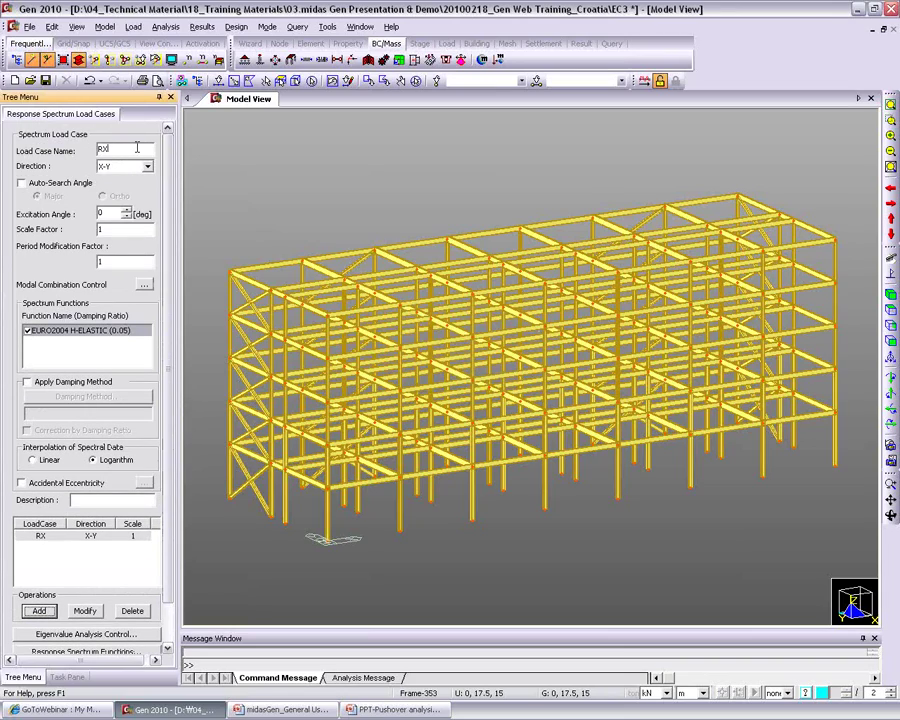
Step: Add a response spectrum load case named RY with an excitation angle of 90 degrees
{"action": "left_click", "coordinate": [137, 148]}
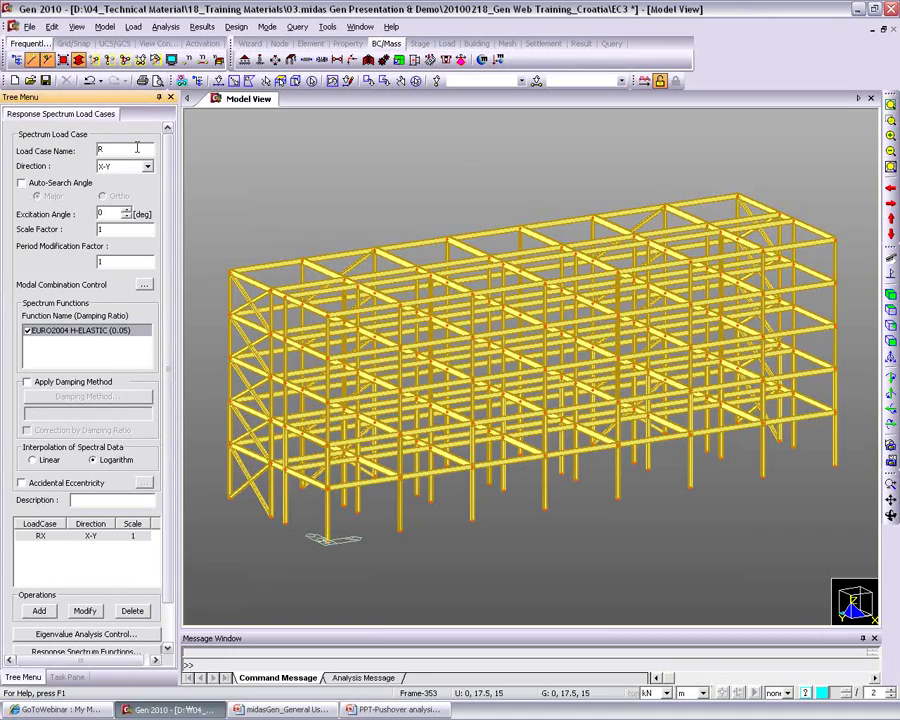
{"action": "type", "text": "Y"}
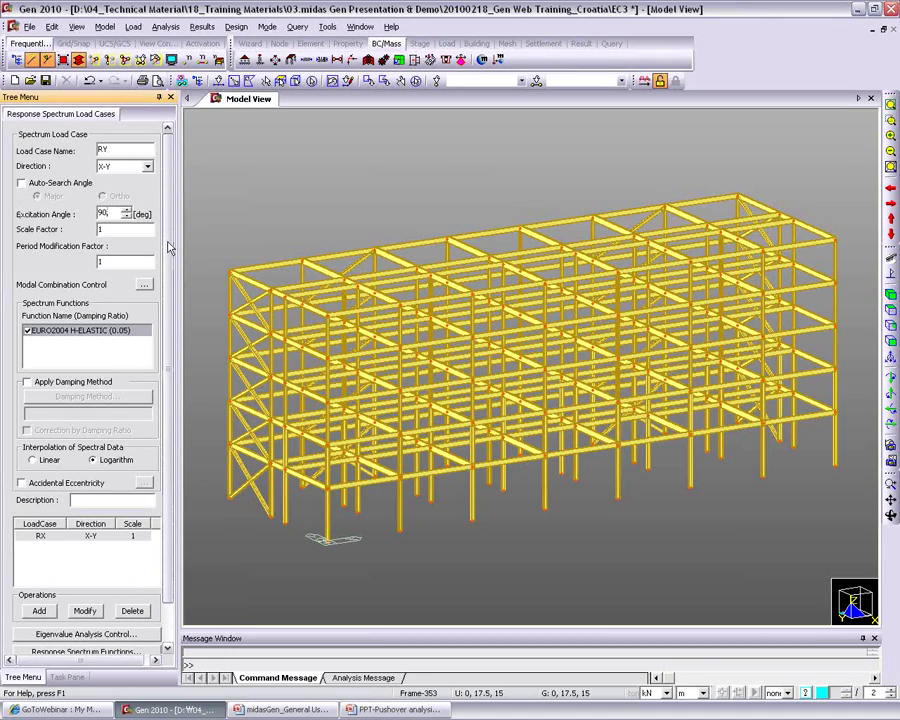
{"action": "scroll", "coordinate": [170, 248], "scroll_direction": "down", "scroll_amount": 2}
{"action": "left_click", "coordinate": [40, 567]}
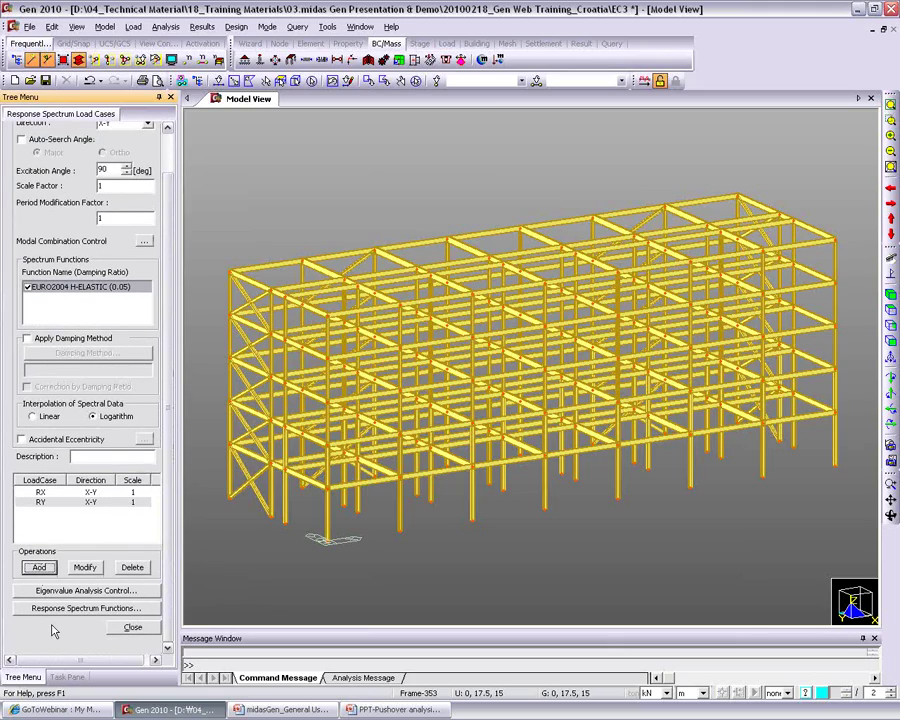
Step: Examine the automatic and user-defined accidental eccentricity options for the spectrum load cases, and close the load case settings
{"action": "left_click", "coordinate": [48, 441]}
{"action": "left_click", "coordinate": [48, 443]}
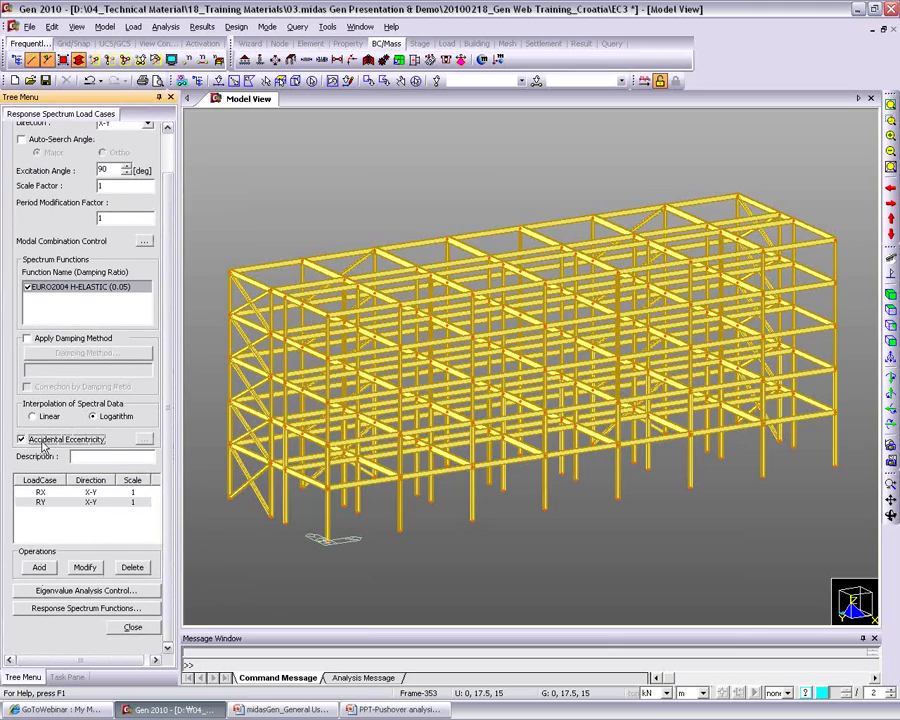
{"action": "left_click", "coordinate": [144, 440]}
{"action": "left_click_drag", "start_coordinate": [488, 256], "coordinate": [439, 227]}
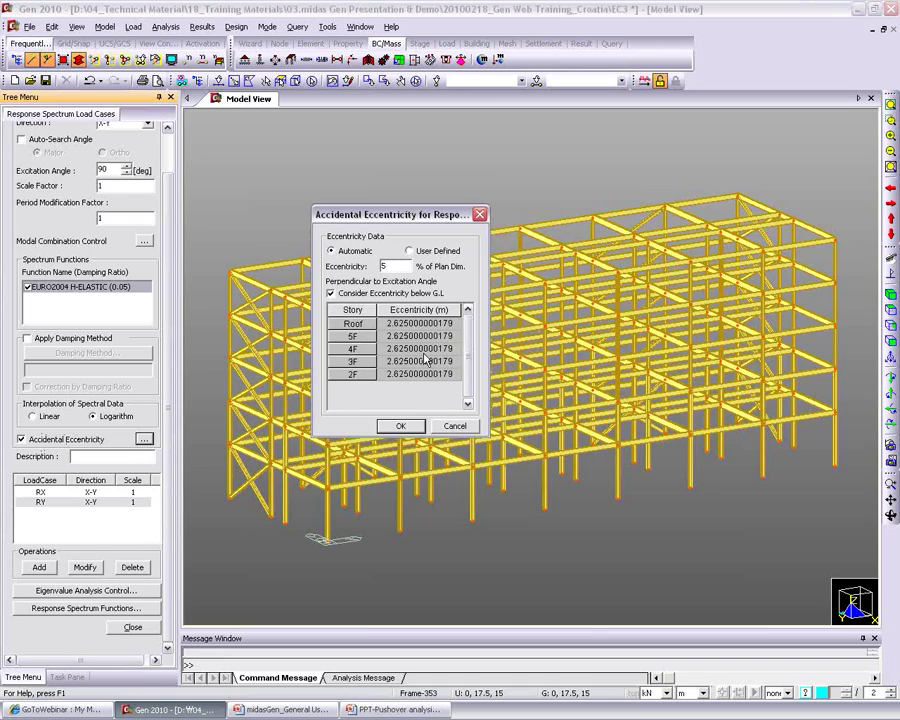
{"action": "left_click", "coordinate": [436, 252]}
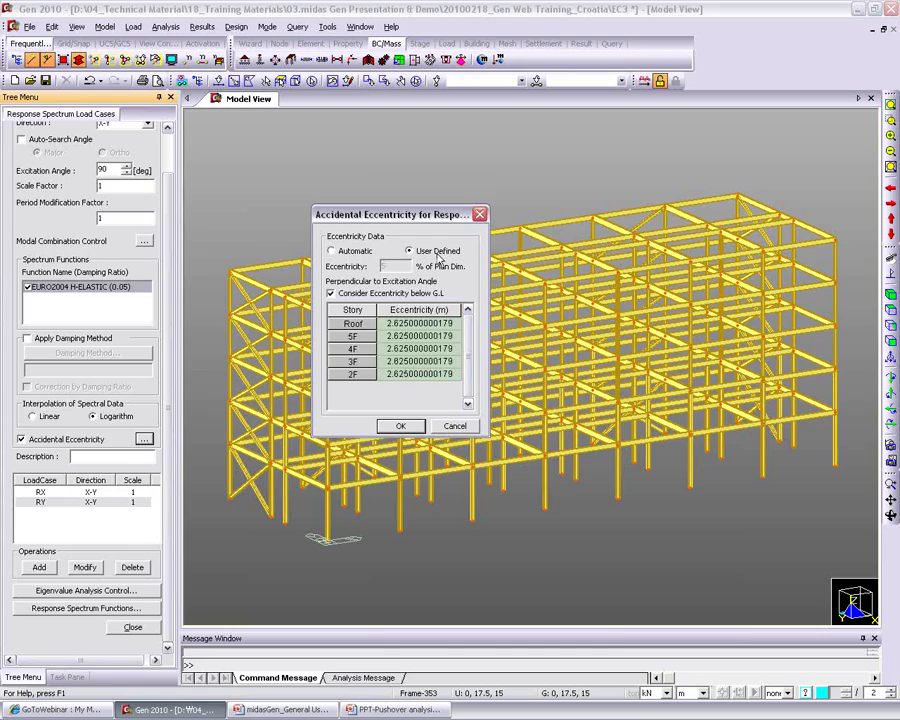
{"action": "left_click", "coordinate": [418, 374]}
{"action": "left_click", "coordinate": [401, 374]}
{"action": "left_click", "coordinate": [455, 429]}
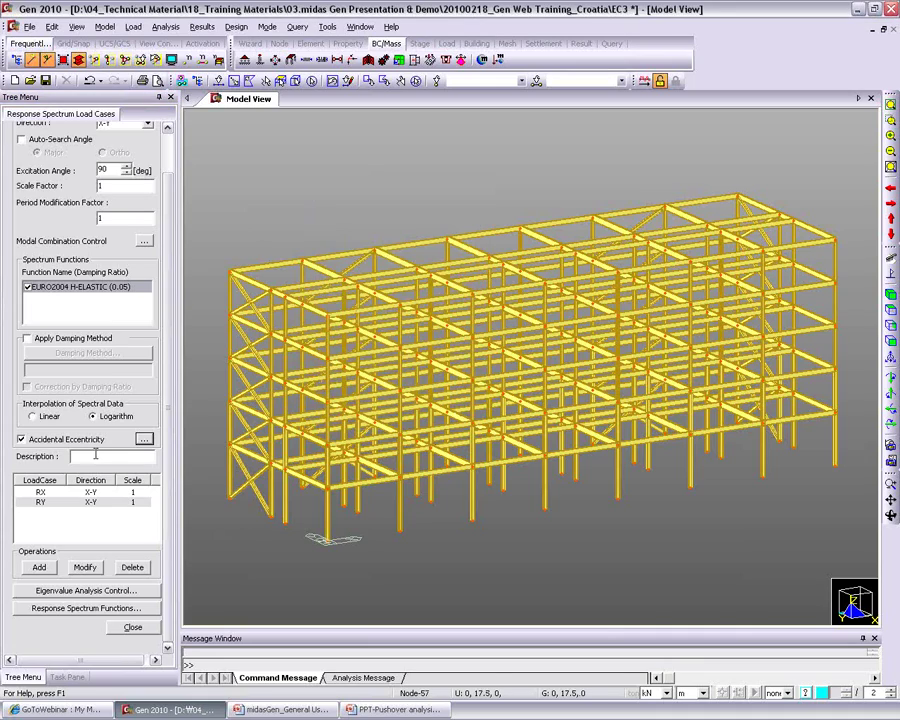
{"action": "left_click", "coordinate": [130, 626]}
{"action": "left_click", "coordinate": [214, 660]}
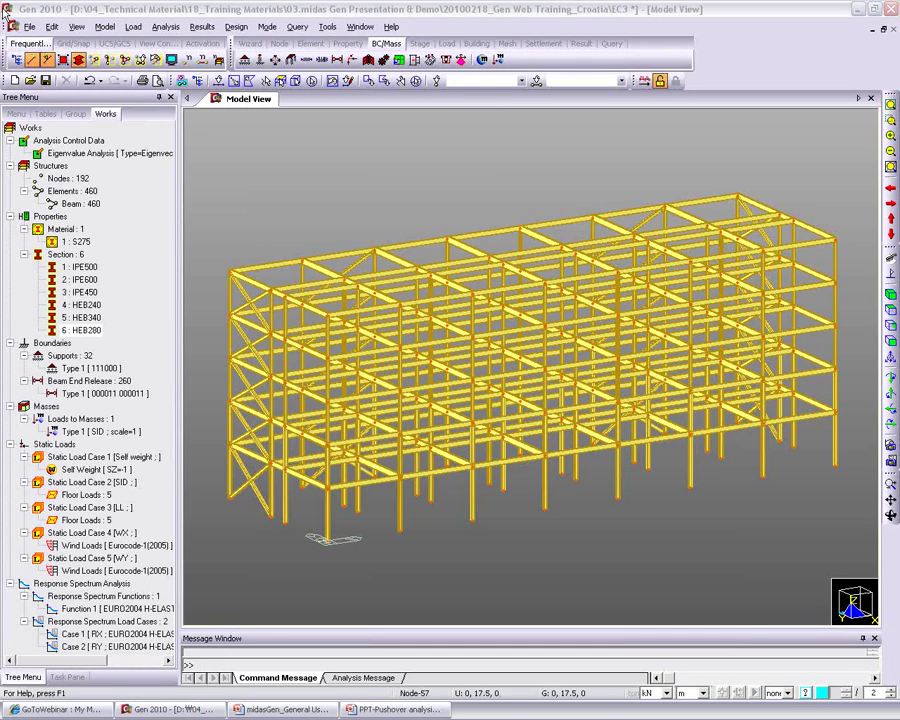
Step: Open the load combinations and show the list for steel design
{"action": "left_click", "coordinate": [236, 28]}
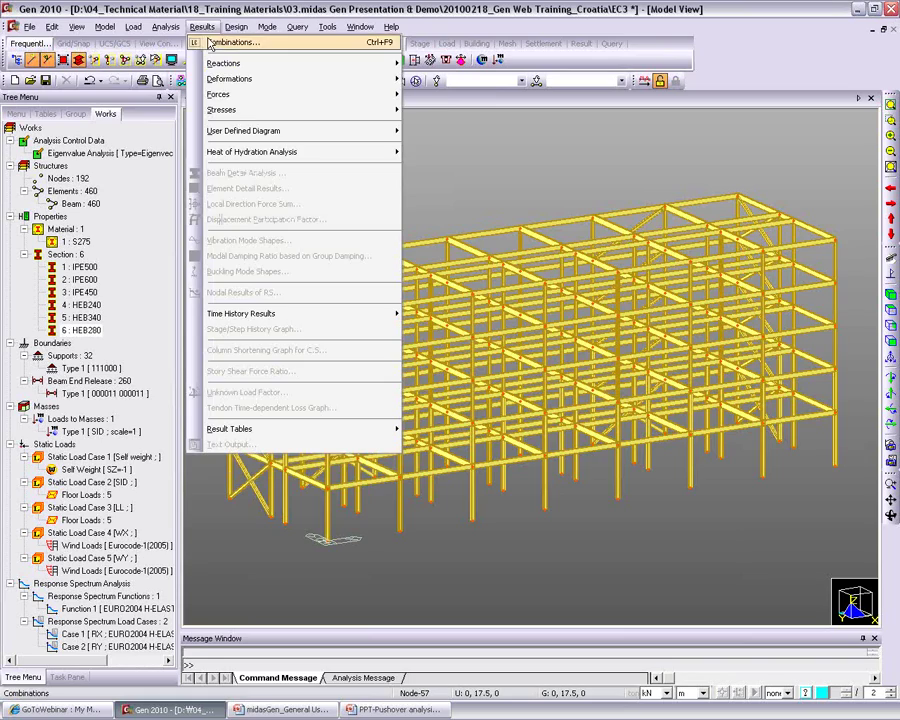
{"action": "left_click", "coordinate": [210, 39]}
{"action": "left_click_drag", "start_coordinate": [85, 25], "coordinate": [170, 54]}
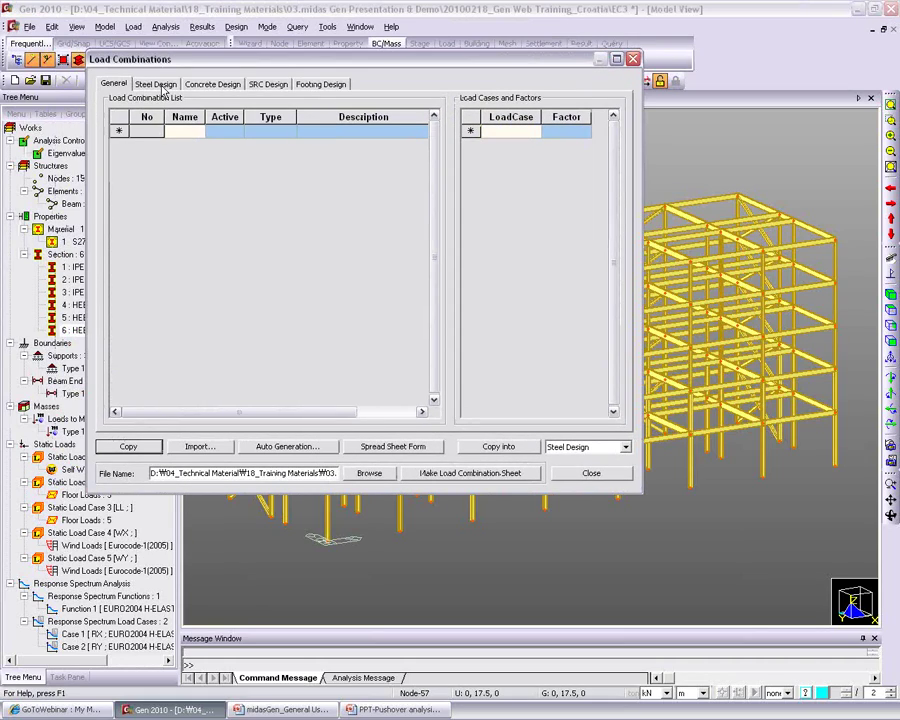
{"action": "left_click", "coordinate": [155, 83]}
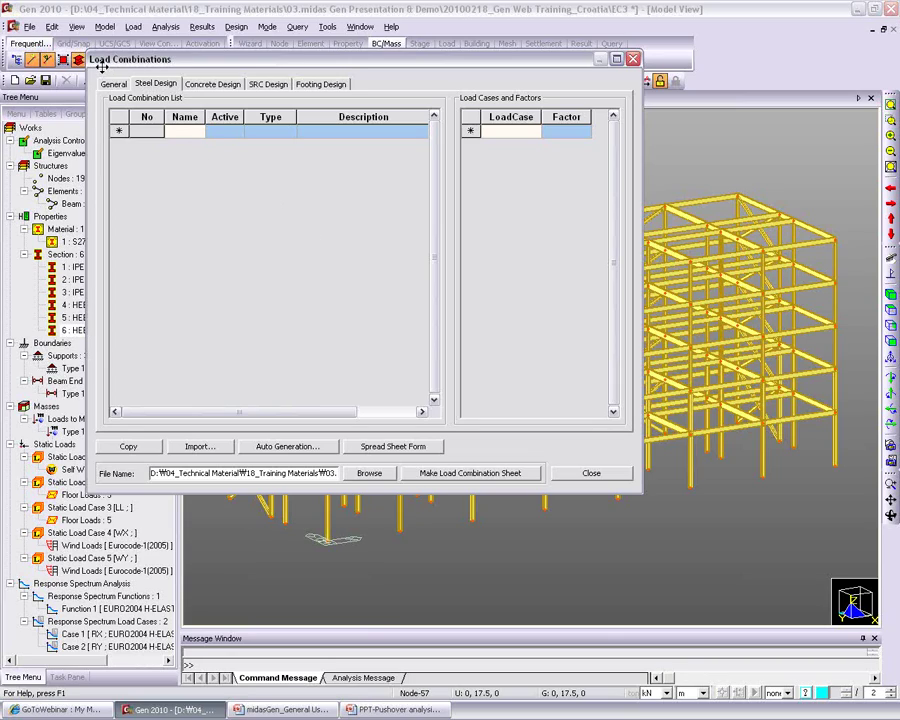
{"action": "left_click", "coordinate": [286, 446]}
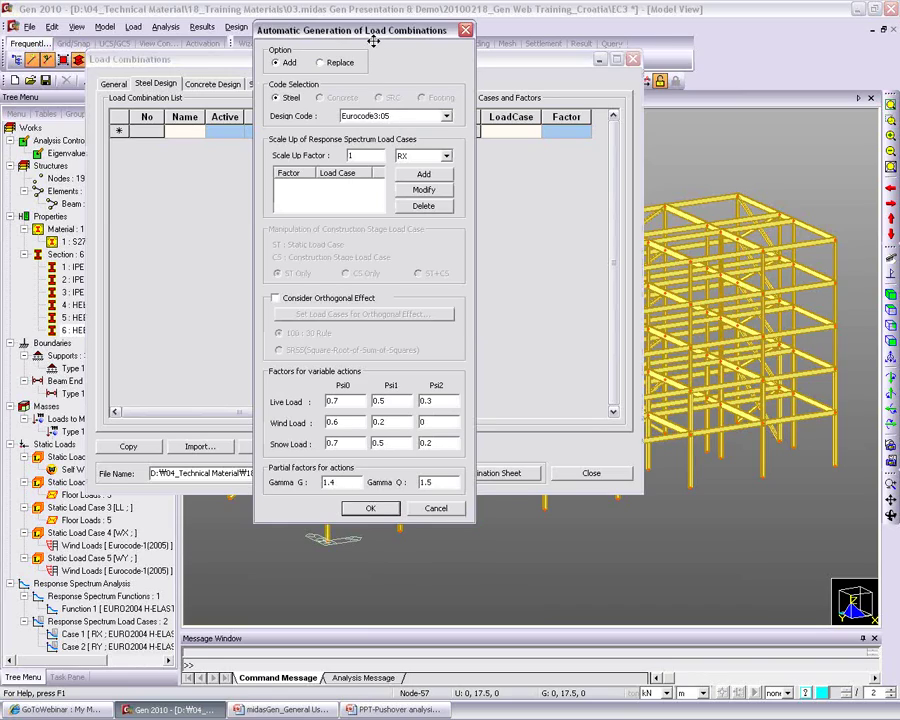
{"action": "left_click_drag", "start_coordinate": [372, 36], "coordinate": [344, 51]}
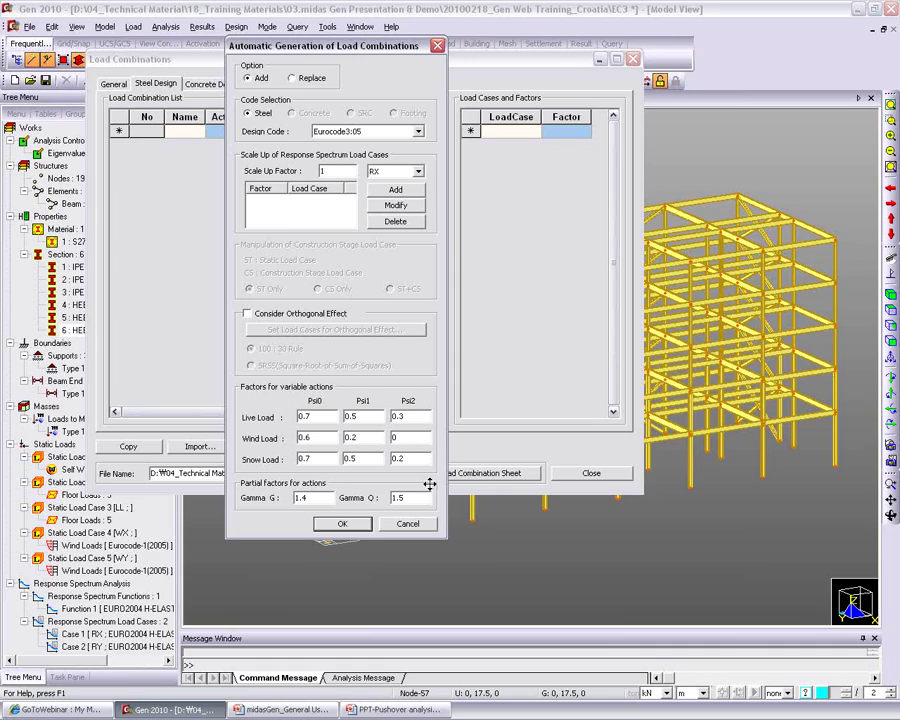
{"action": "left_click", "coordinate": [419, 526]}
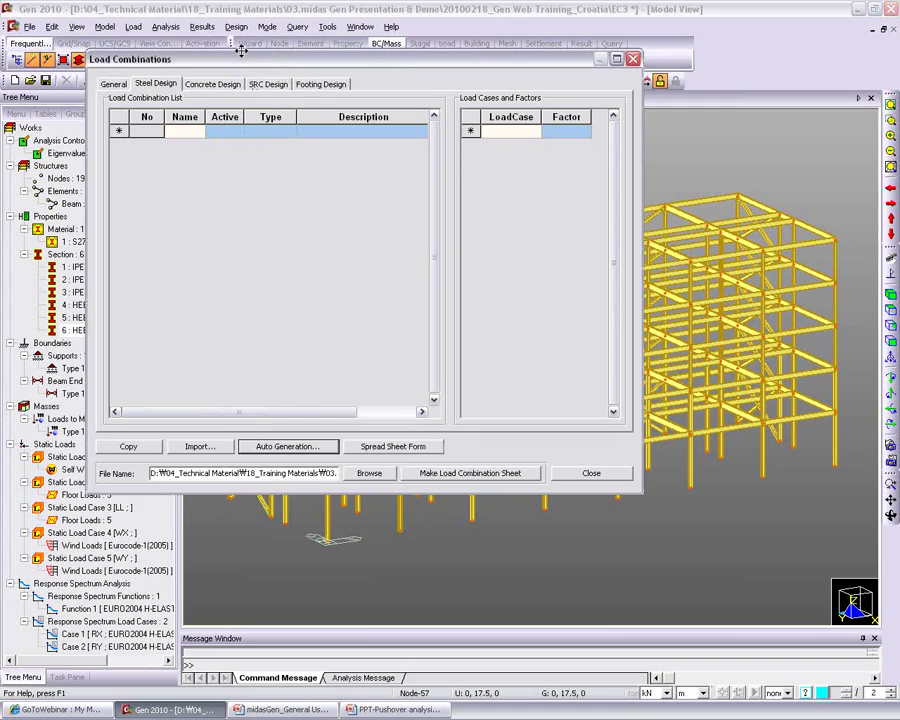
{"action": "left_click_drag", "start_coordinate": [241, 50], "coordinate": [245, 50]}
{"action": "left_click", "coordinate": [112, 86]}
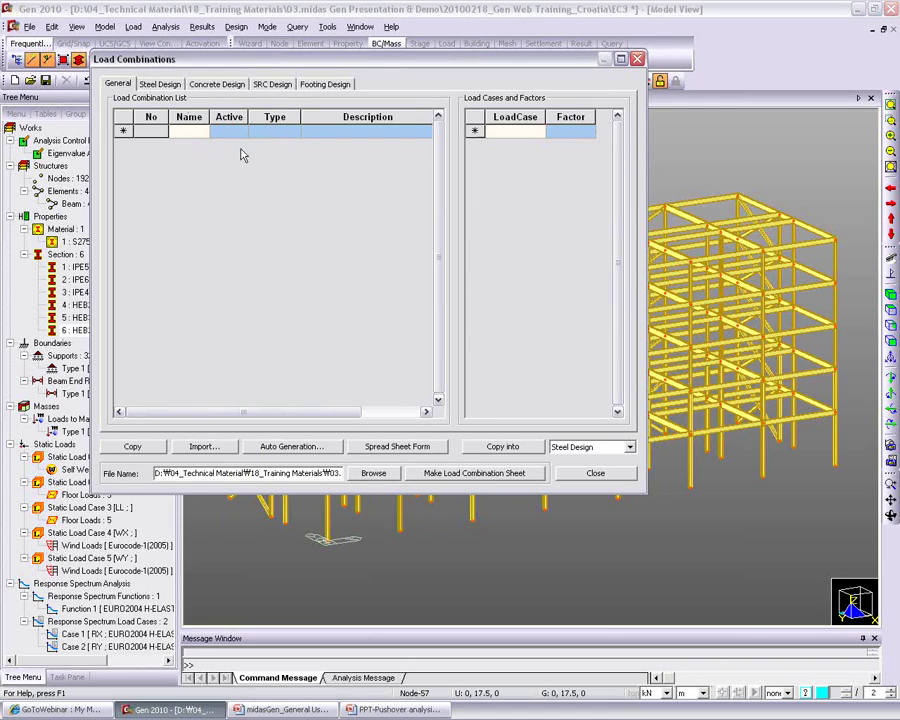
Step: Automatically generate the steel design load combinations according to Eurocode3:05
{"action": "left_click", "coordinate": [159, 84]}
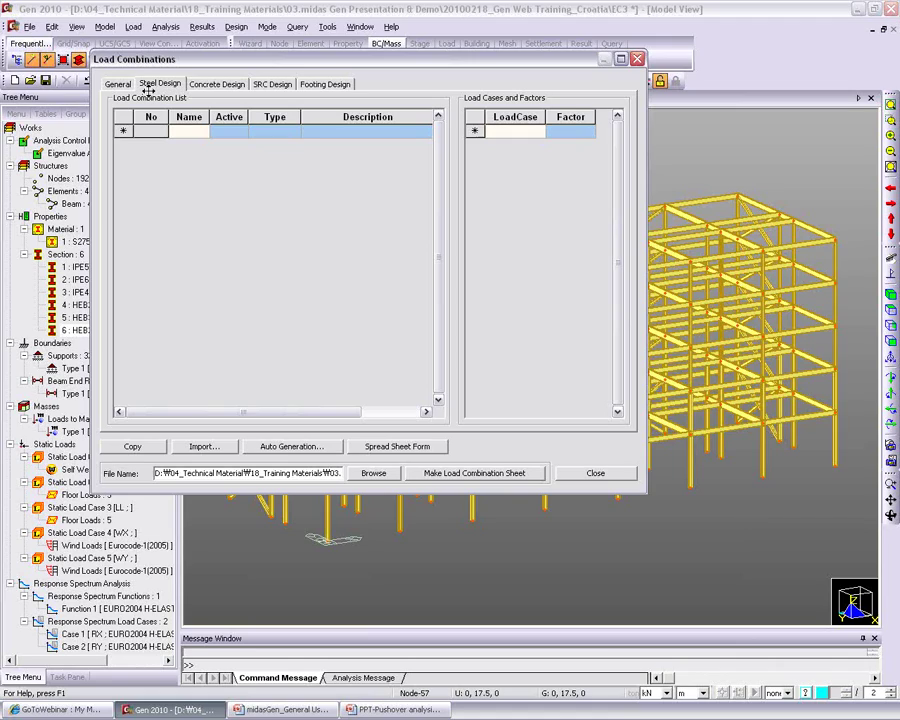
{"action": "left_click", "coordinate": [275, 453]}
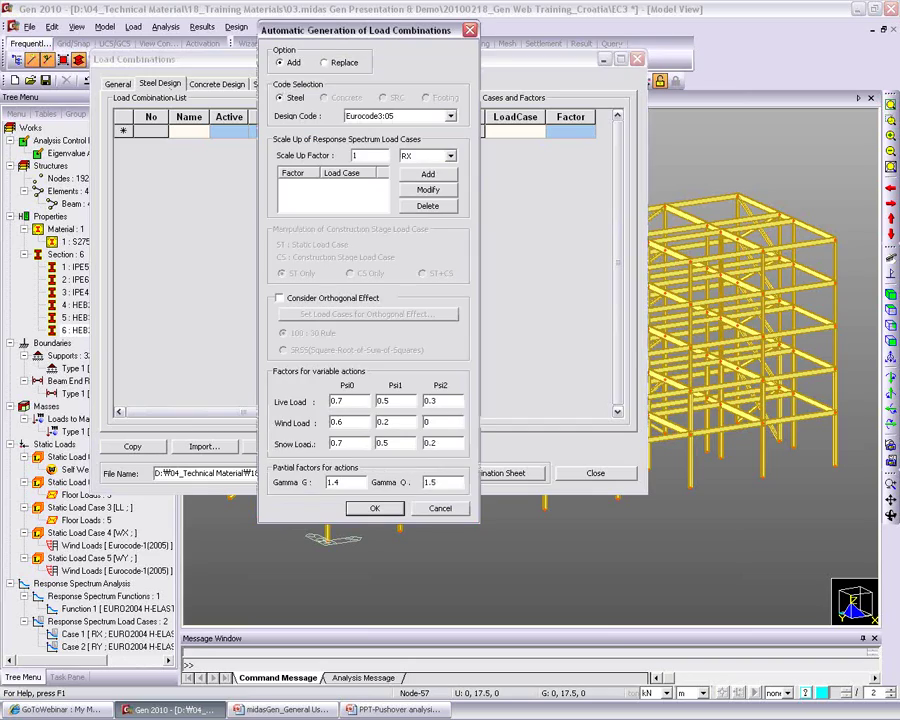
{"action": "left_click", "coordinate": [395, 117]}
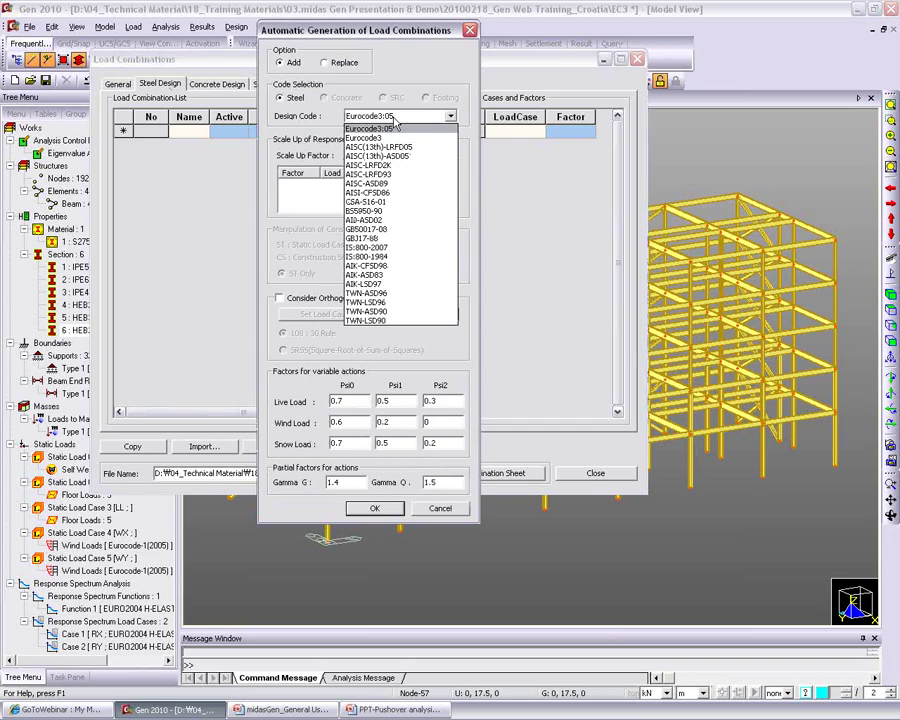
{"action": "left_click", "coordinate": [395, 122]}
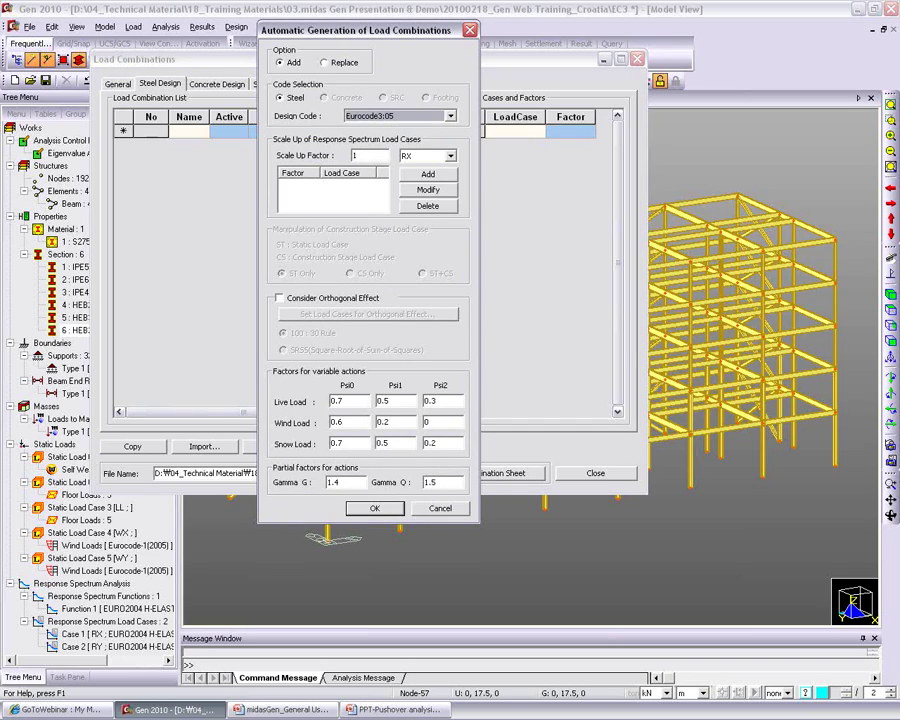
{"action": "left_click", "coordinate": [375, 508]}
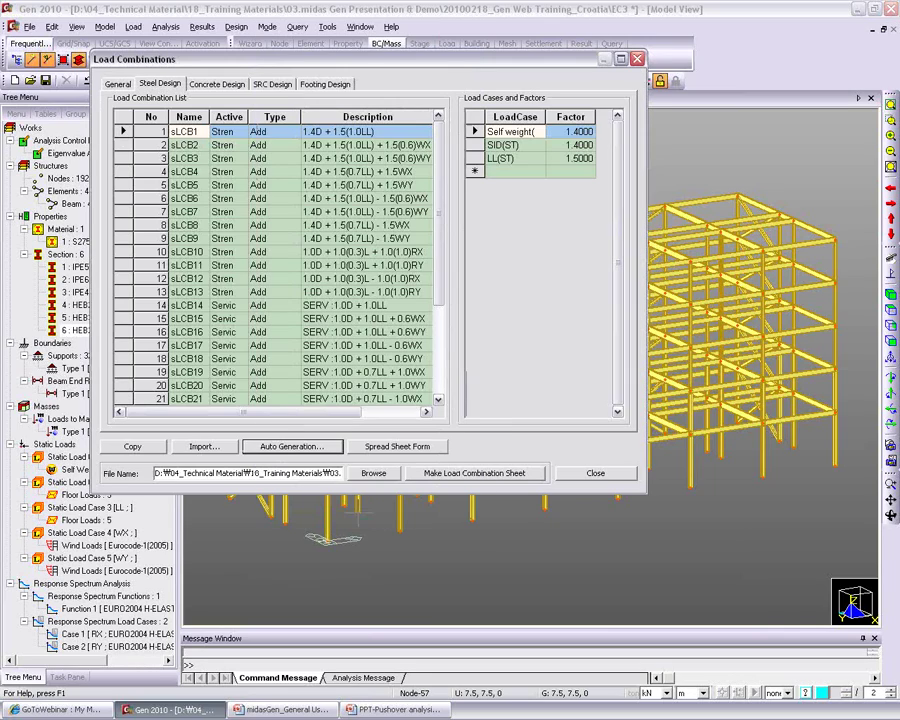
Step: Examine the active type and load factors of the generated strength and serviceability combinations, and close the load combinations
{"action": "left_click", "coordinate": [352, 266]}
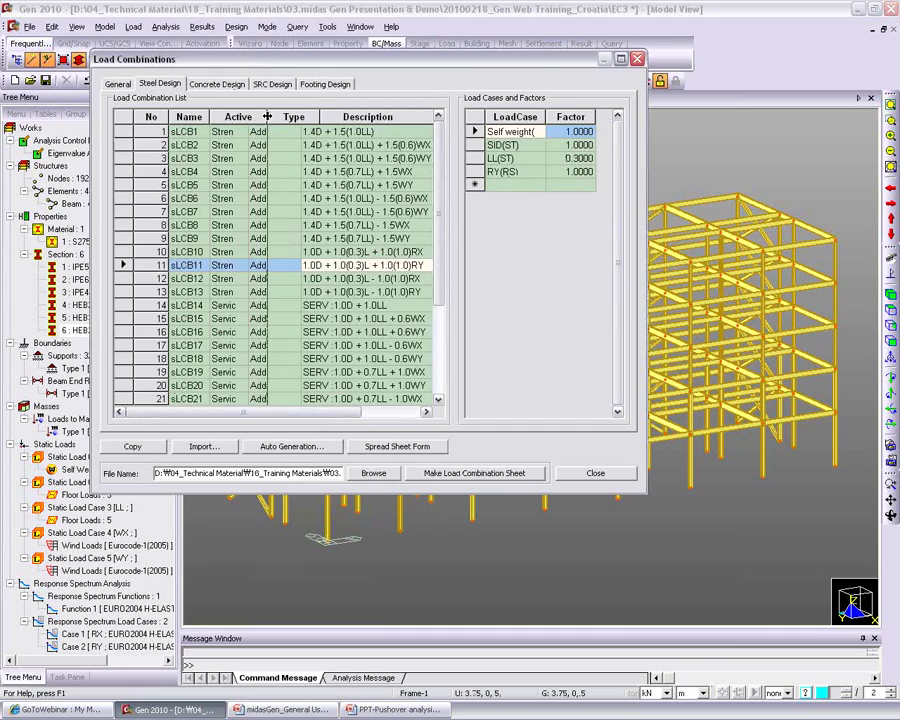
{"action": "double_click", "coordinate": [243, 117]}
{"action": "left_click_drag", "start_coordinate": [265, 117], "coordinate": [320, 117]}
{"action": "left_click", "coordinate": [258, 172]}
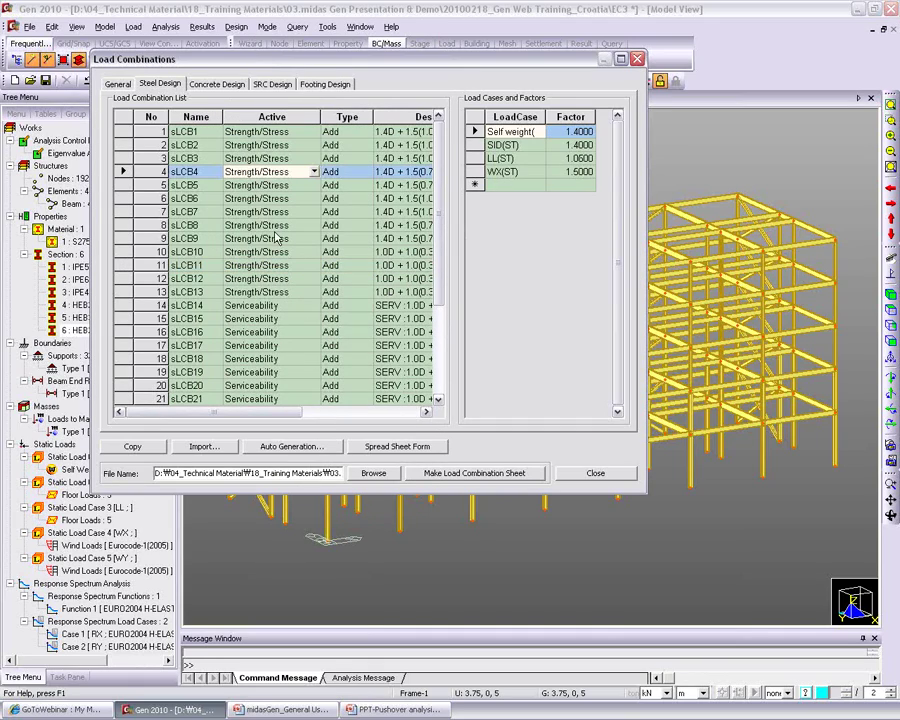
{"action": "left_click", "coordinate": [266, 318]}
{"action": "scroll", "coordinate": [266, 316], "scroll_direction": "down", "scroll_amount": 2}
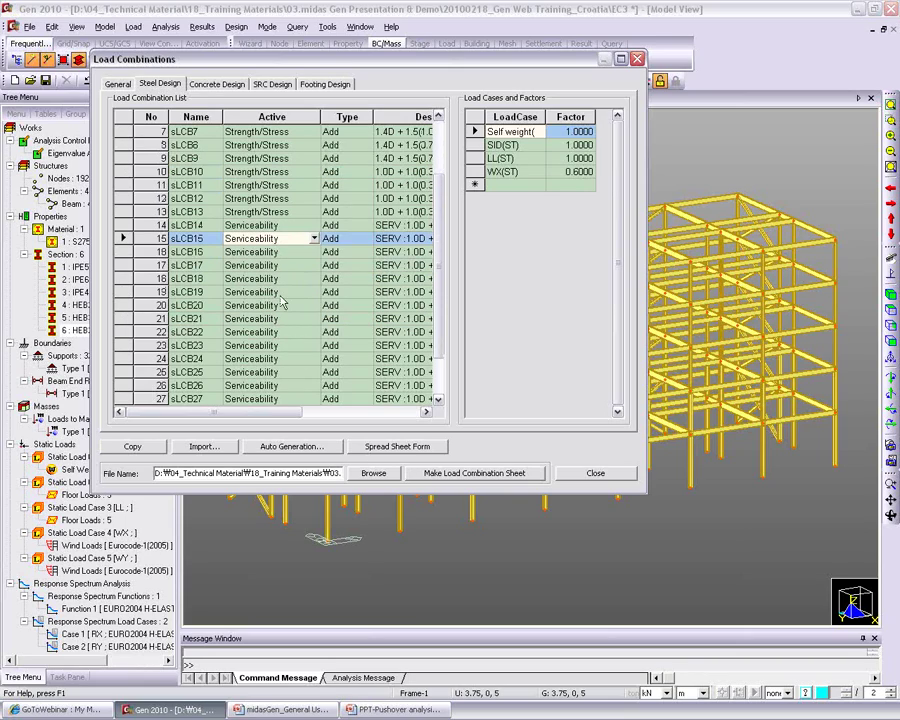
{"action": "left_click", "coordinate": [284, 305]}
{"action": "scroll", "coordinate": [283, 310], "scroll_direction": "down", "scroll_amount": 2}
{"action": "scroll", "coordinate": [284, 314], "scroll_direction": "up", "scroll_amount": 3}
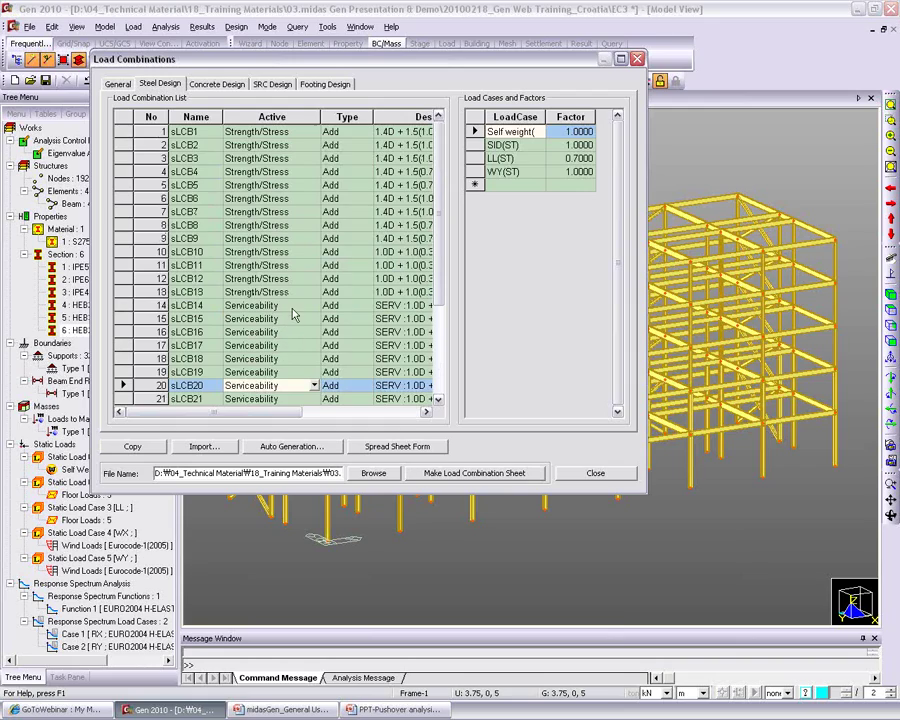
{"action": "left_click", "coordinate": [591, 474]}
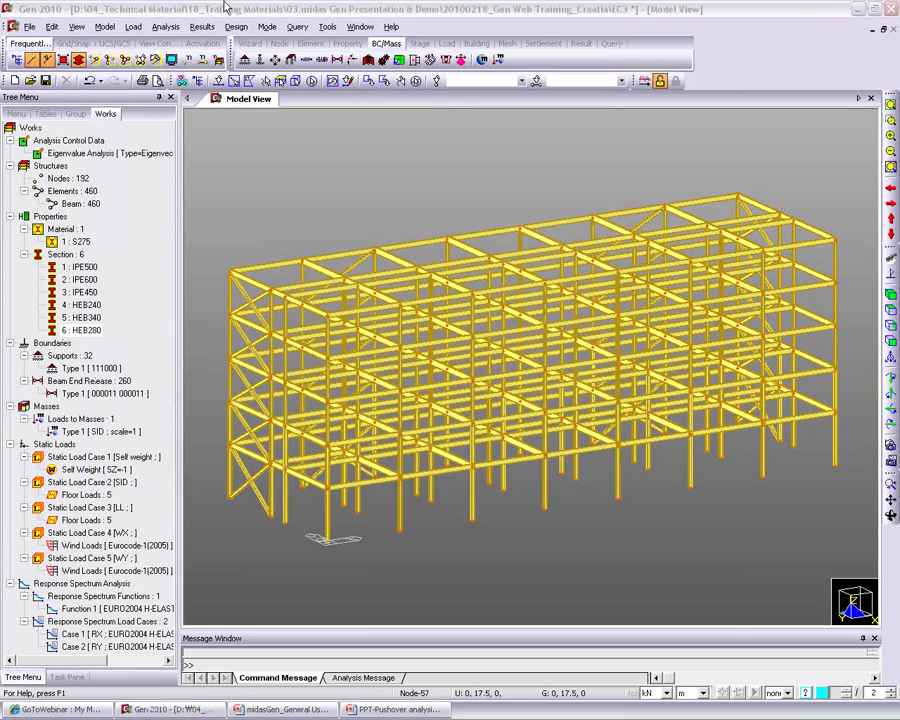
Step: Add the Self weight load case with a scale factor of 1.35 to the P-Delta analysis combination
{"action": "left_click", "coordinate": [160, 8]}
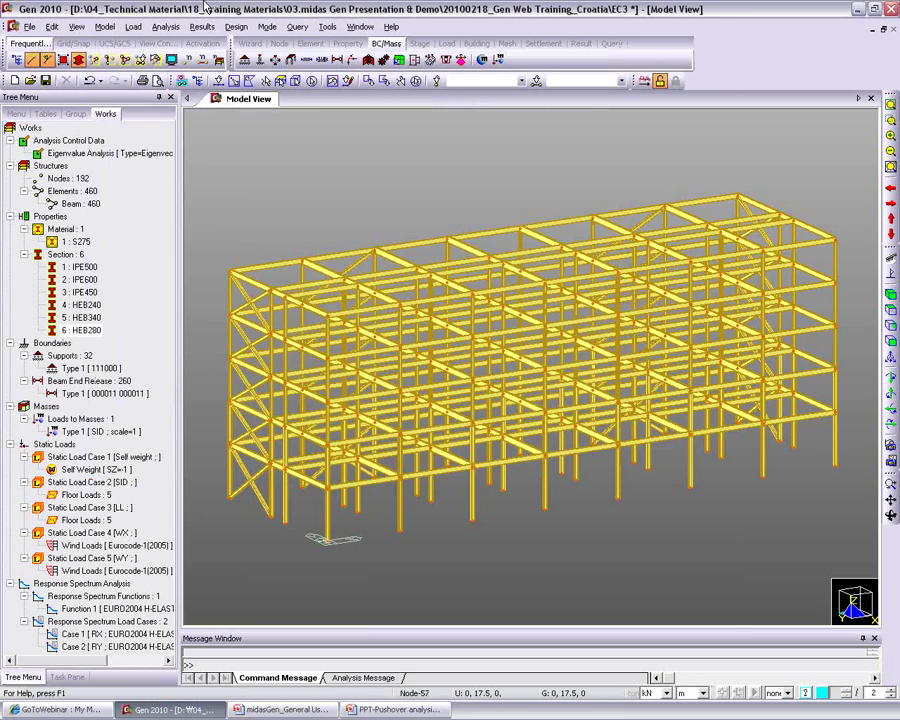
{"action": "left_click", "coordinate": [165, 27]}
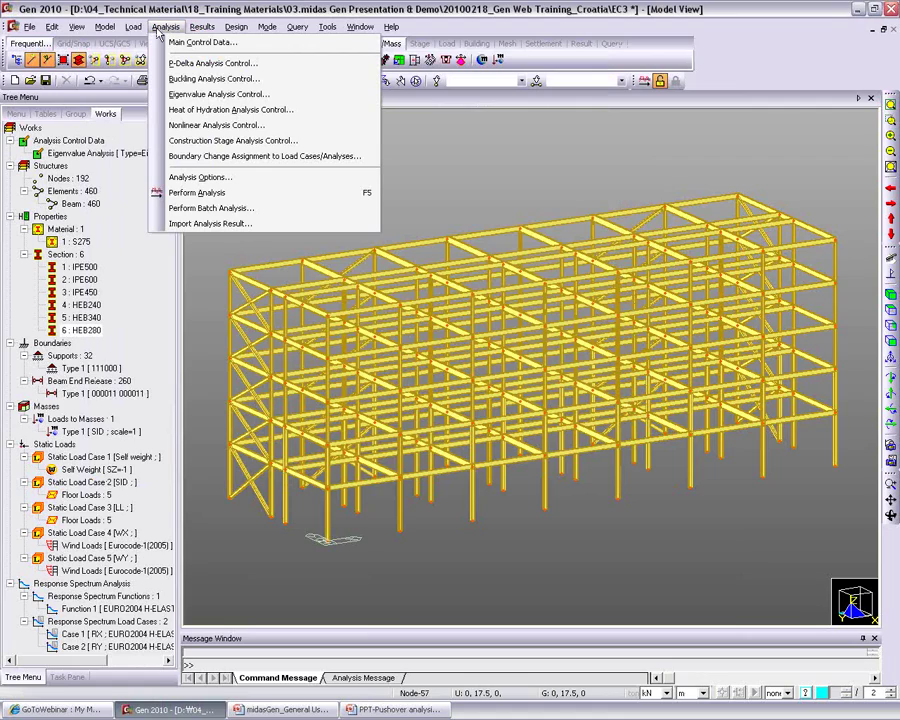
{"action": "left_click", "coordinate": [181, 64]}
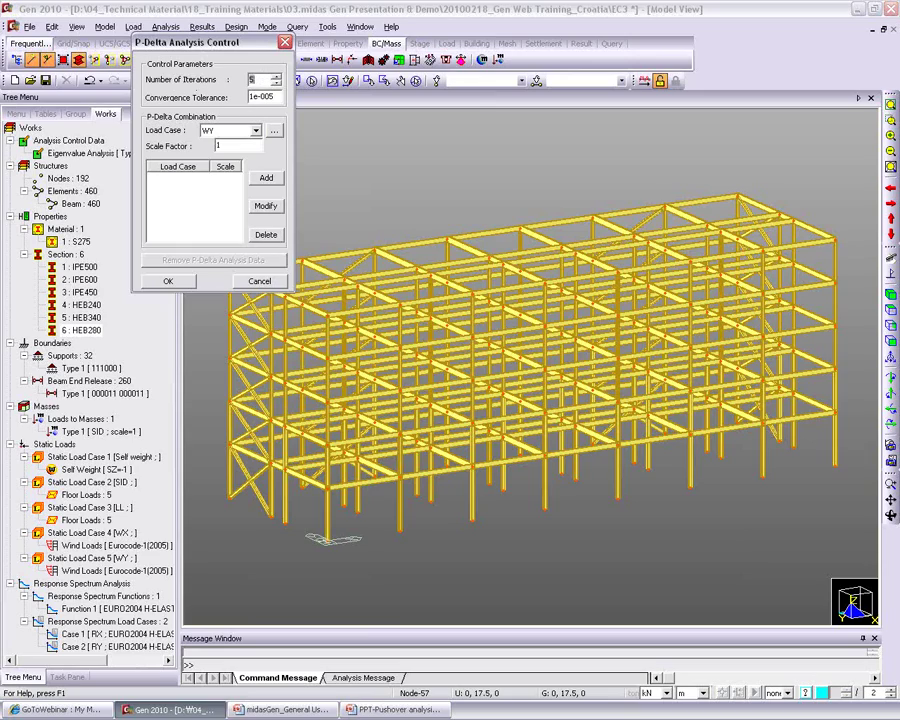
{"action": "left_click", "coordinate": [237, 131]}
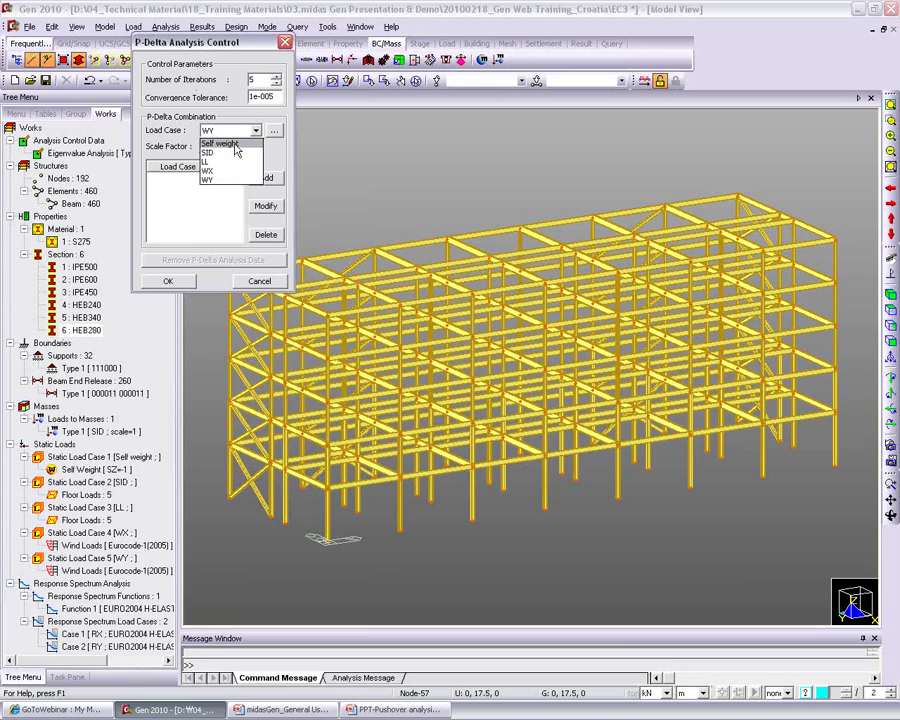
{"action": "left_click", "coordinate": [237, 146]}
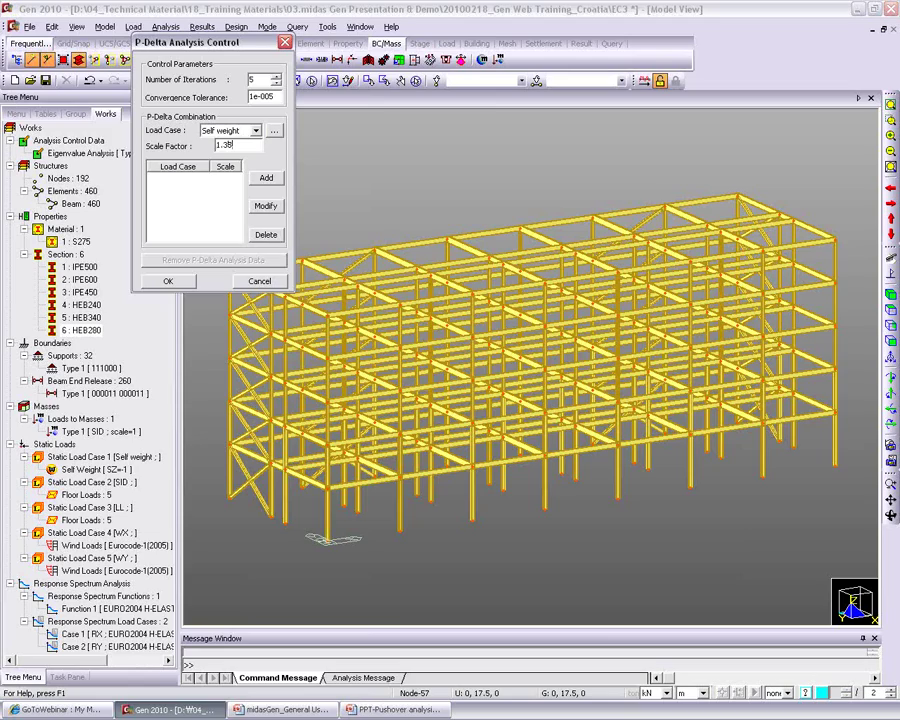
{"action": "left_click", "coordinate": [267, 179]}
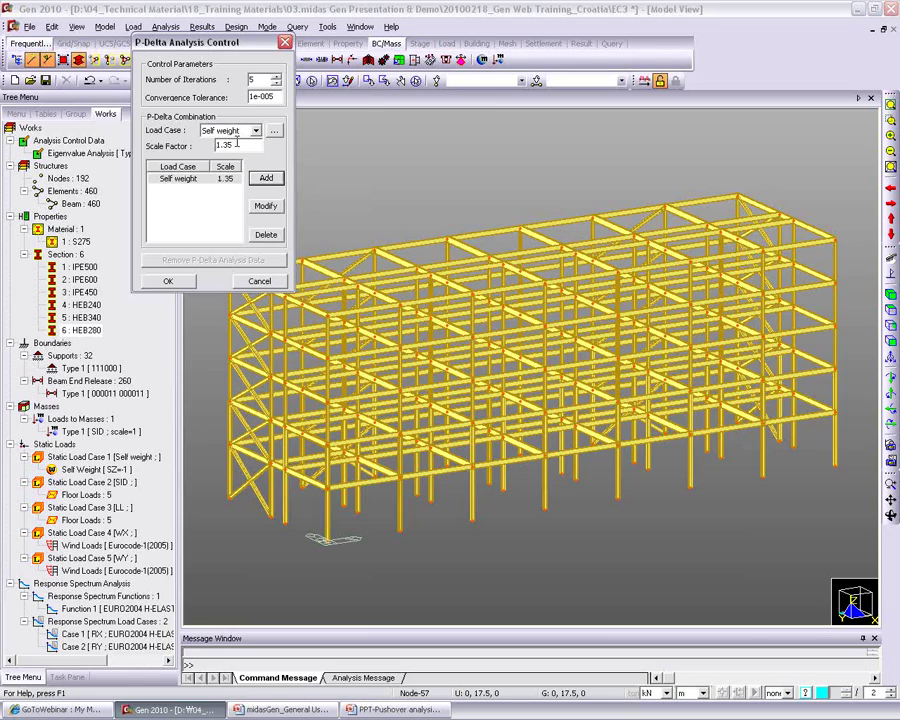
Step: Complete the P-Delta combination with SID at scale factor 1.35 and LL at scale factor 1.5
{"action": "left_click", "coordinate": [256, 131]}
{"action": "left_click", "coordinate": [222, 152]}
{"action": "left_click", "coordinate": [266, 178]}
{"action": "left_click", "coordinate": [230, 133]}
{"action": "left_click", "coordinate": [228, 164]}
{"action": "double_click", "coordinate": [241, 145]}
{"action": "type", "text": "1"}
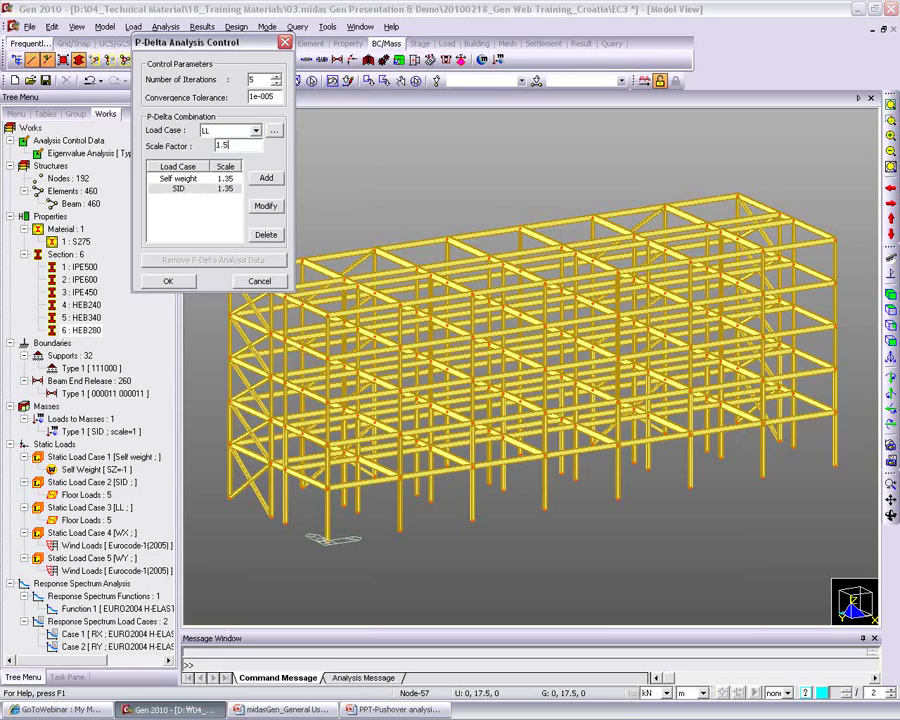
{"action": "left_click", "coordinate": [267, 180]}
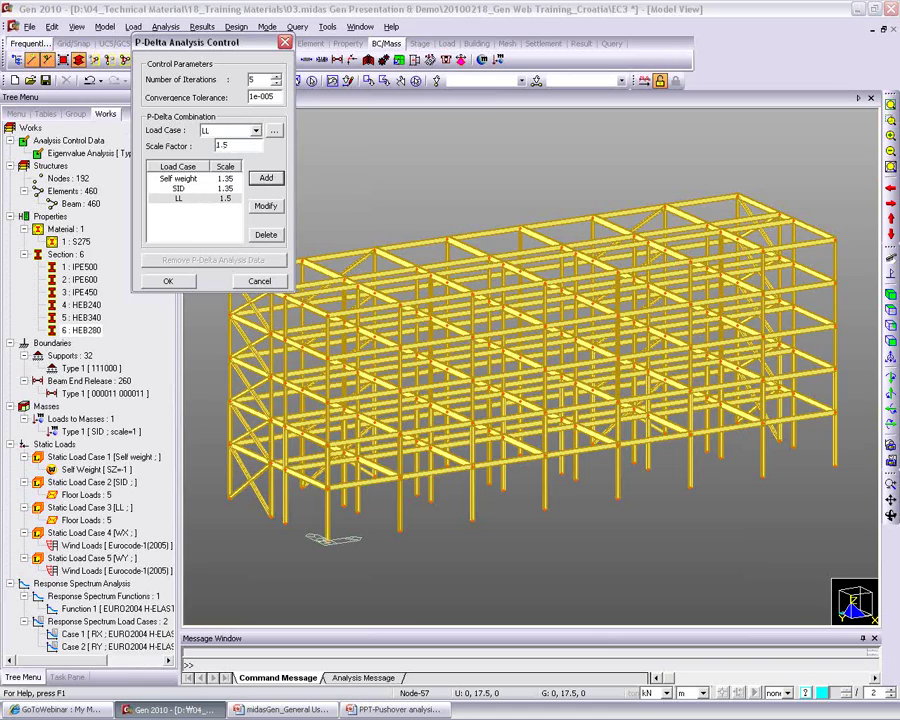
{"action": "left_click", "coordinate": [170, 281]}
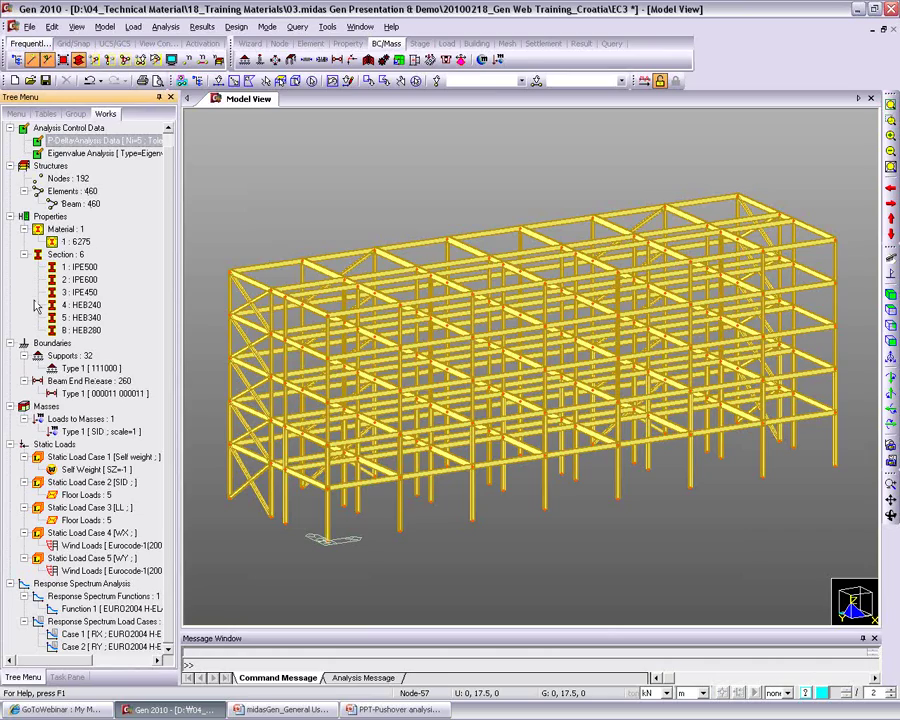
Step: Perform the structural analysis of the model
{"action": "left_click", "coordinate": [648, 84]}
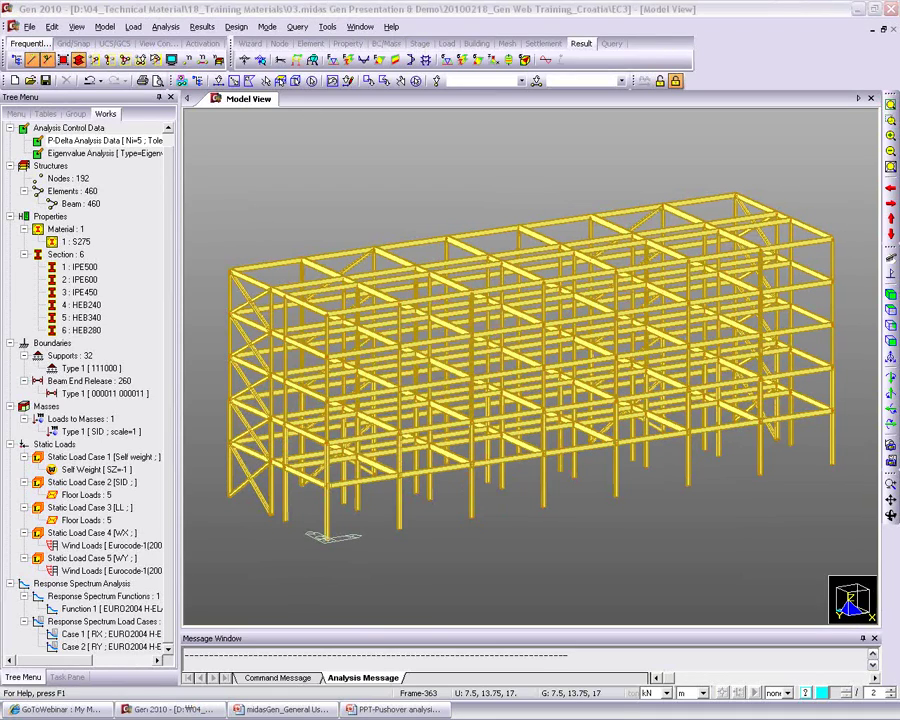
Step: Display the FXYZ reaction forces of the whole frame for the Self weight load case, with values and legend
{"action": "left_click_drag", "start_coordinate": [340, 629], "coordinate": [341, 603]}
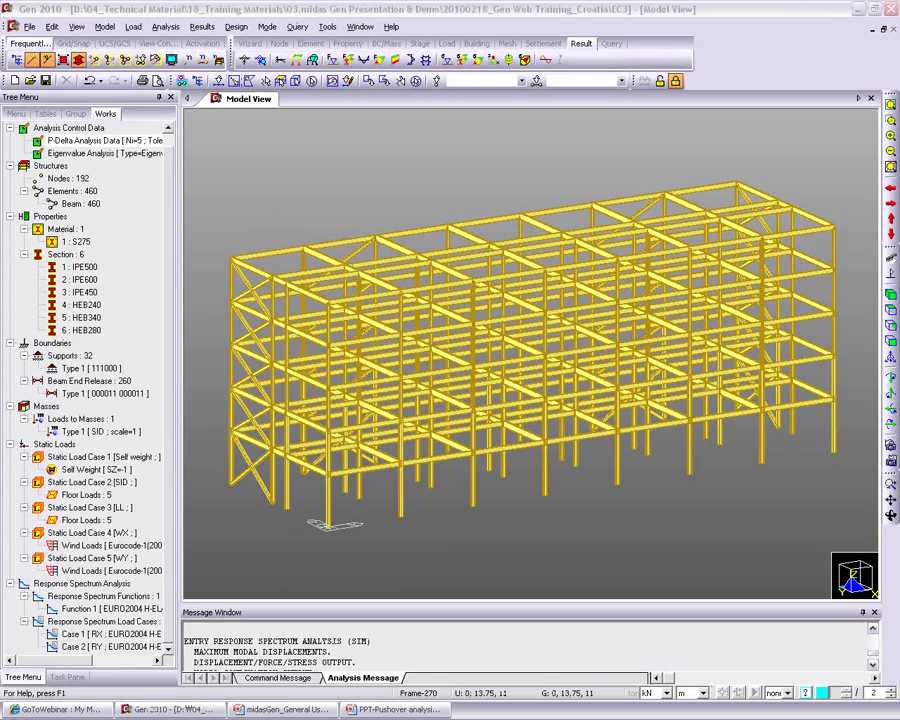
{"action": "right_click", "coordinate": [255, 149]}
{"action": "mouse_move", "coordinate": [420, 157]}
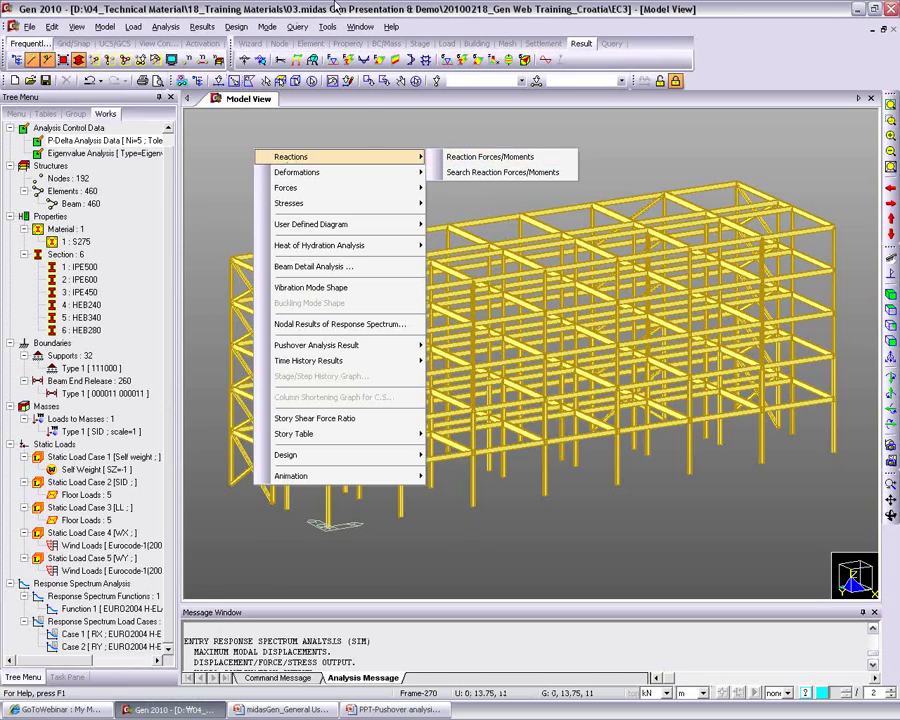
{"action": "left_click", "coordinate": [485, 157]}
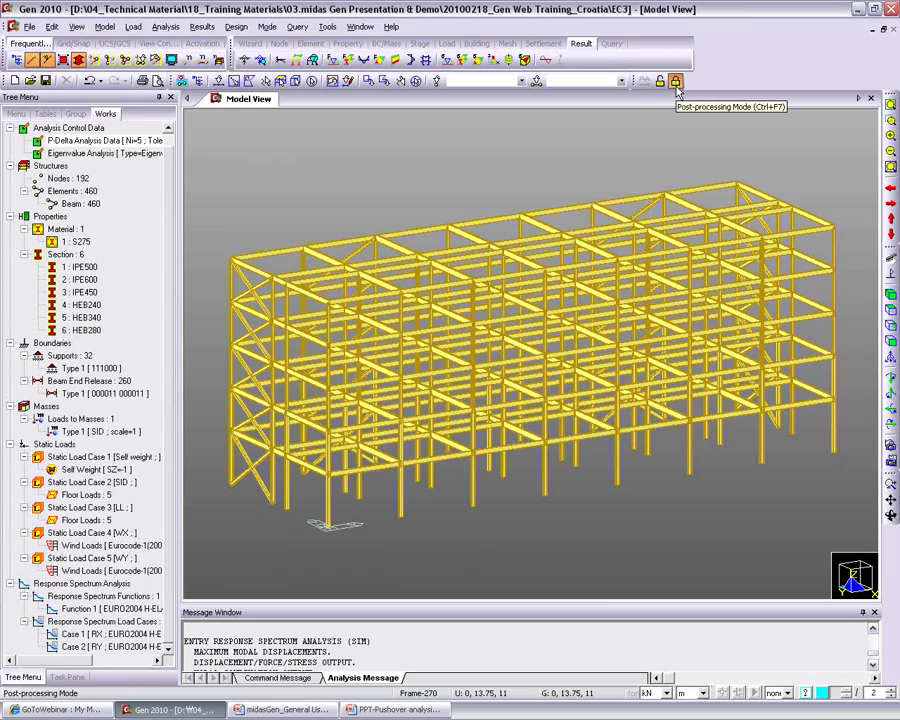
{"action": "right_click", "coordinate": [260, 135]}
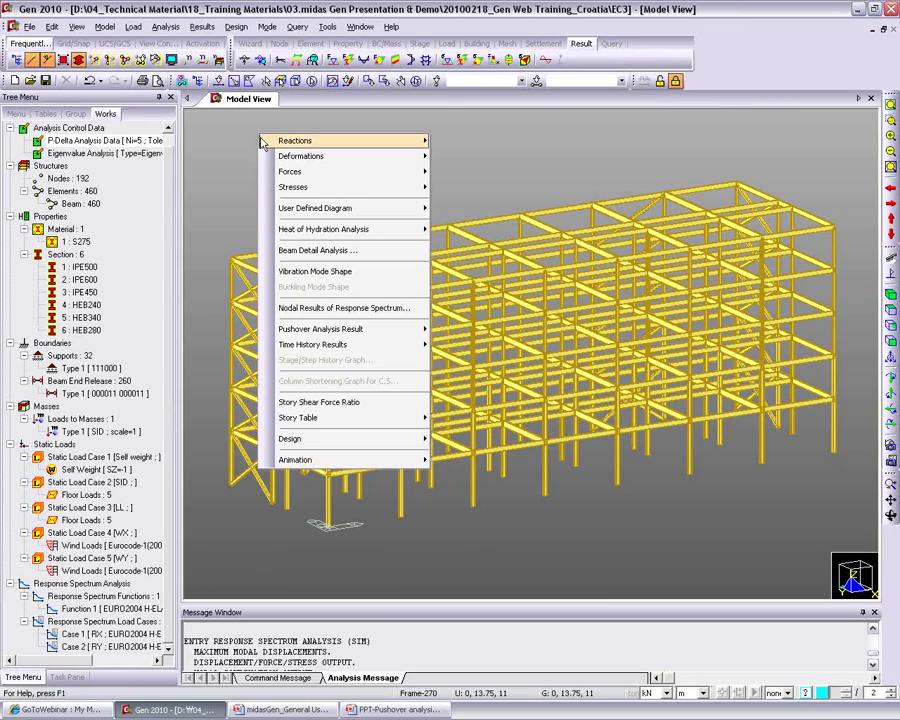
{"action": "mouse_move", "coordinate": [280, 143]}
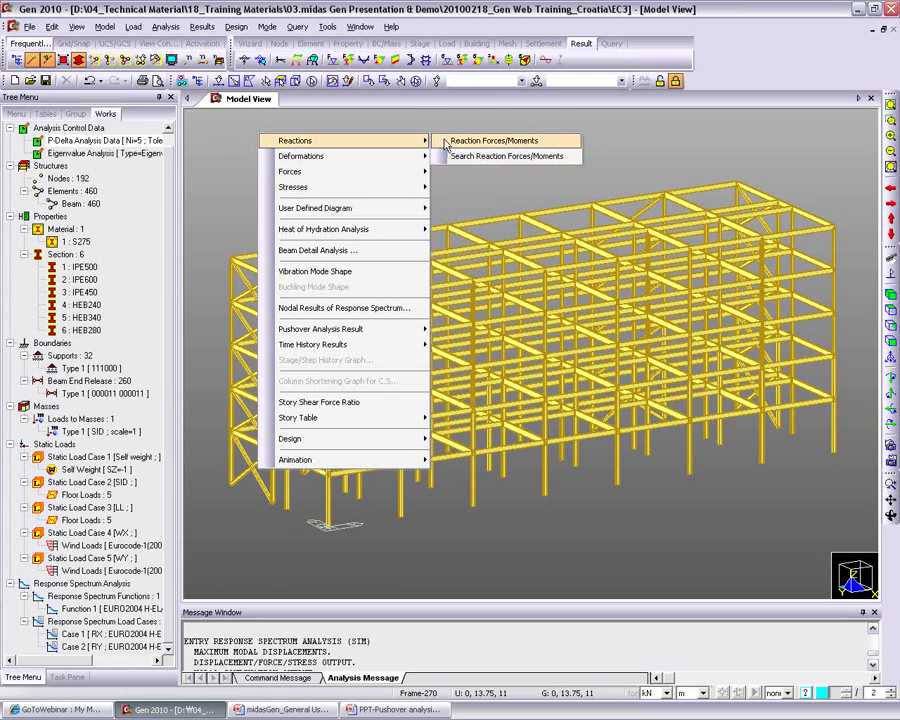
{"action": "left_click", "coordinate": [480, 141]}
{"action": "left_click", "coordinate": [24, 275]}
{"action": "left_click", "coordinate": [93, 275]}
{"action": "left_click", "coordinate": [89, 320]}
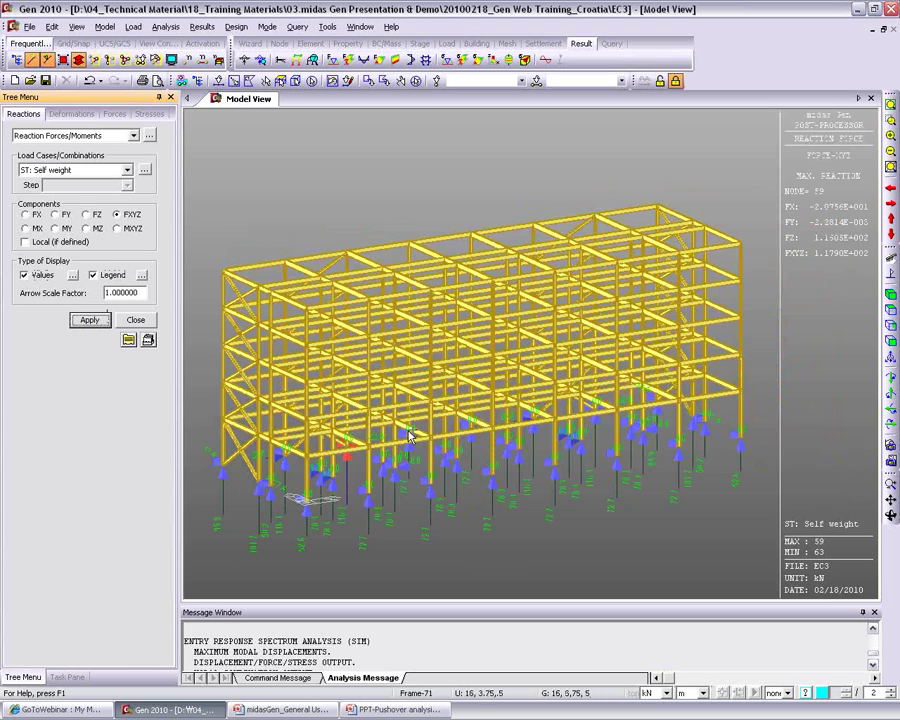
{"action": "middle_click_drag", "start_coordinate": [413, 440], "coordinate": [411, 415], "text": "ctrl"}
{"action": "middle_click_drag", "start_coordinate": [435, 483], "coordinate": [311, 482], "text": "ctrl"}
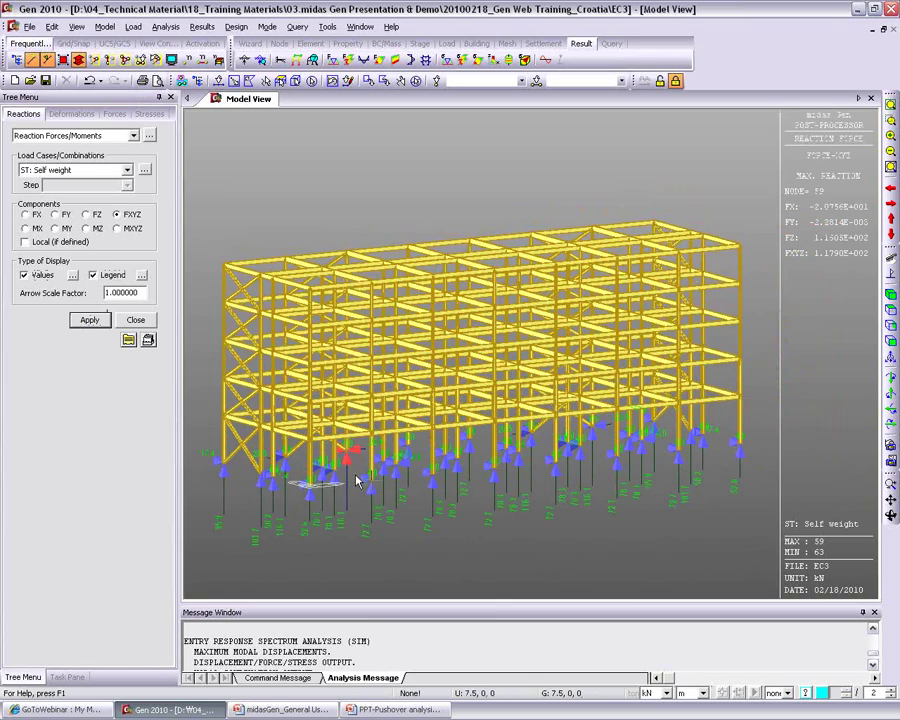
Step: Tabulate the reactions of nodes 1to192 for load combination sLCB1 and review the nodal forces and their summation
{"action": "left_click", "coordinate": [150, 135]}
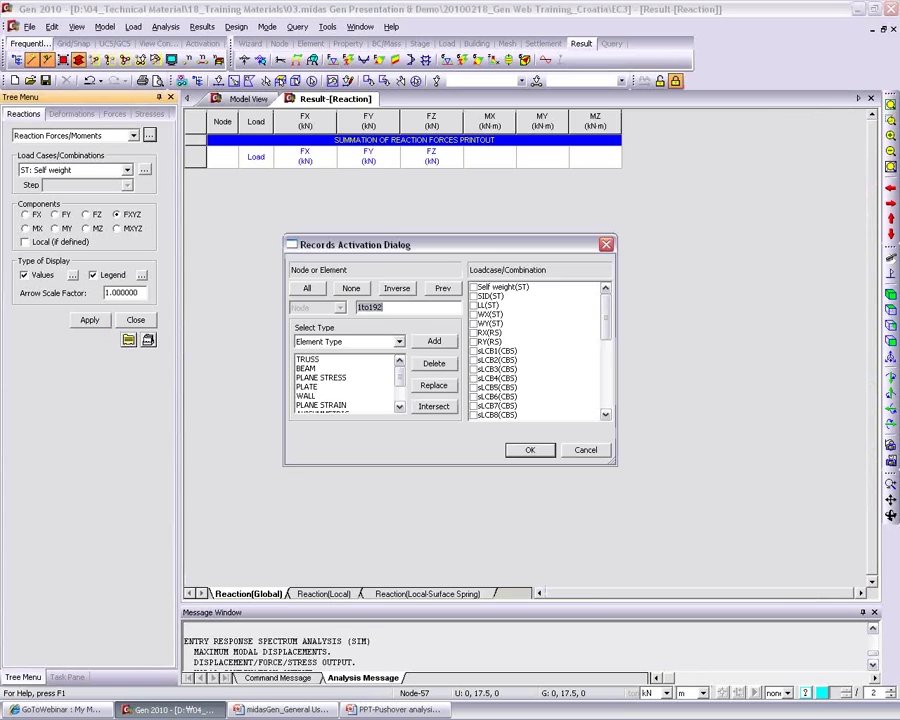
{"action": "left_click", "coordinate": [474, 351]}
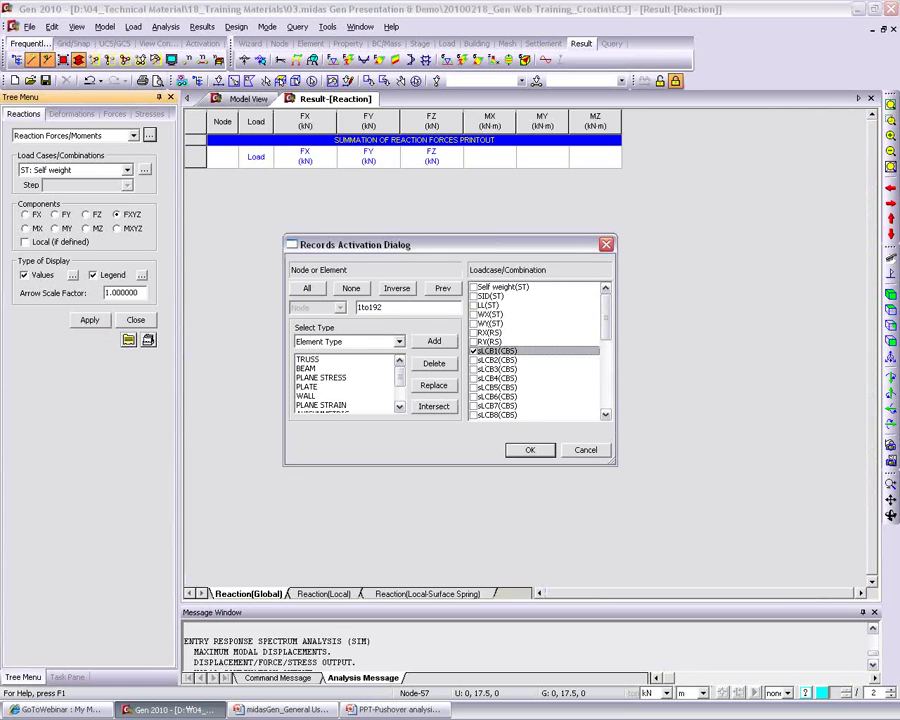
{"action": "left_click", "coordinate": [527, 452]}
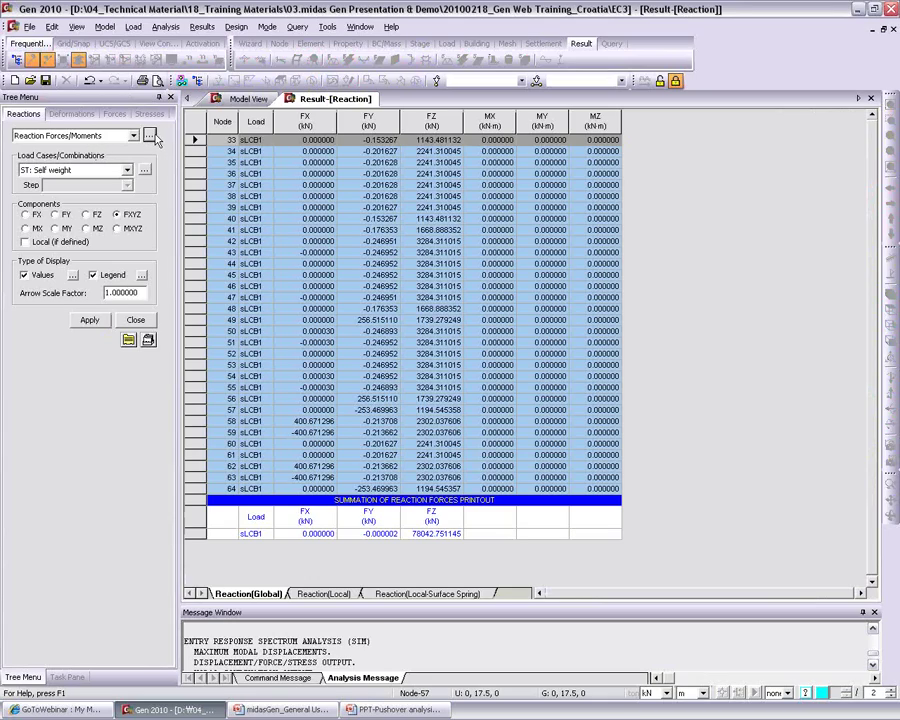
{"action": "left_click", "coordinate": [335, 230]}
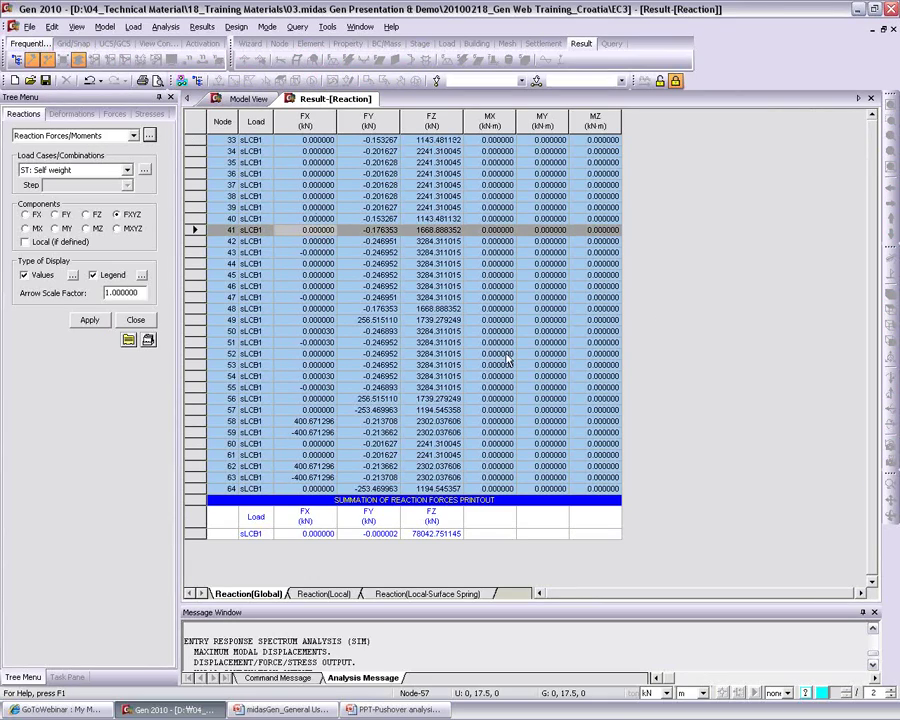
{"action": "left_click", "coordinate": [362, 377]}
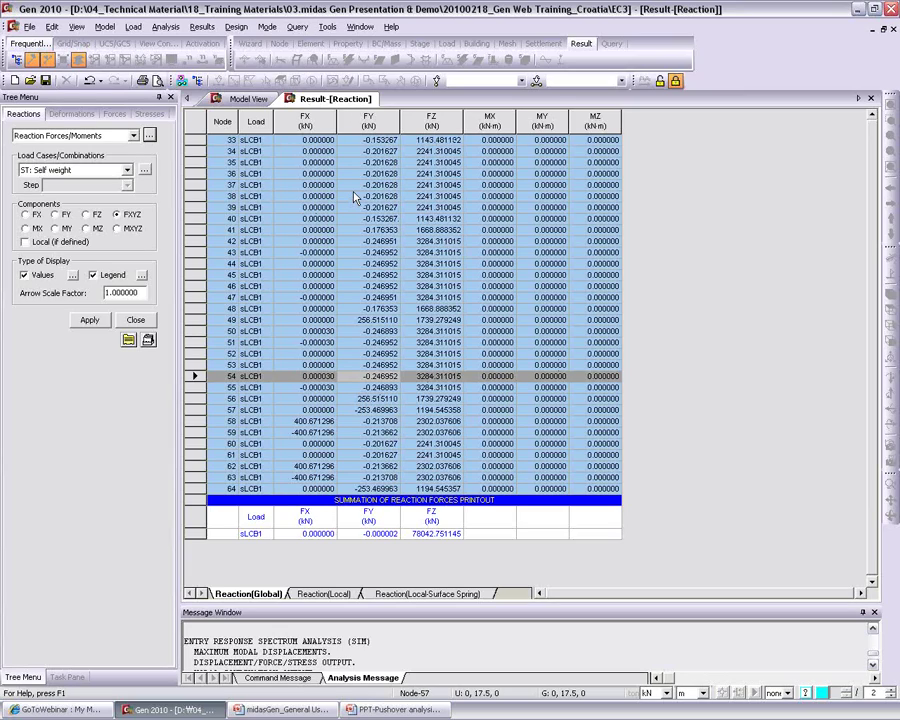
{"action": "right_click", "coordinate": [354, 197]}
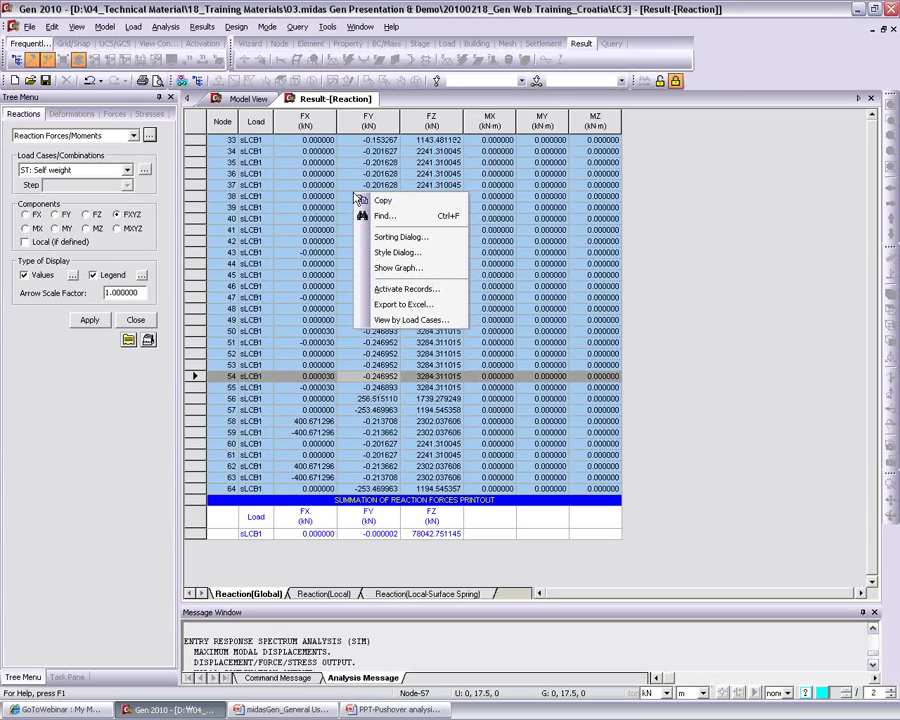
{"action": "left_click", "coordinate": [404, 305]}
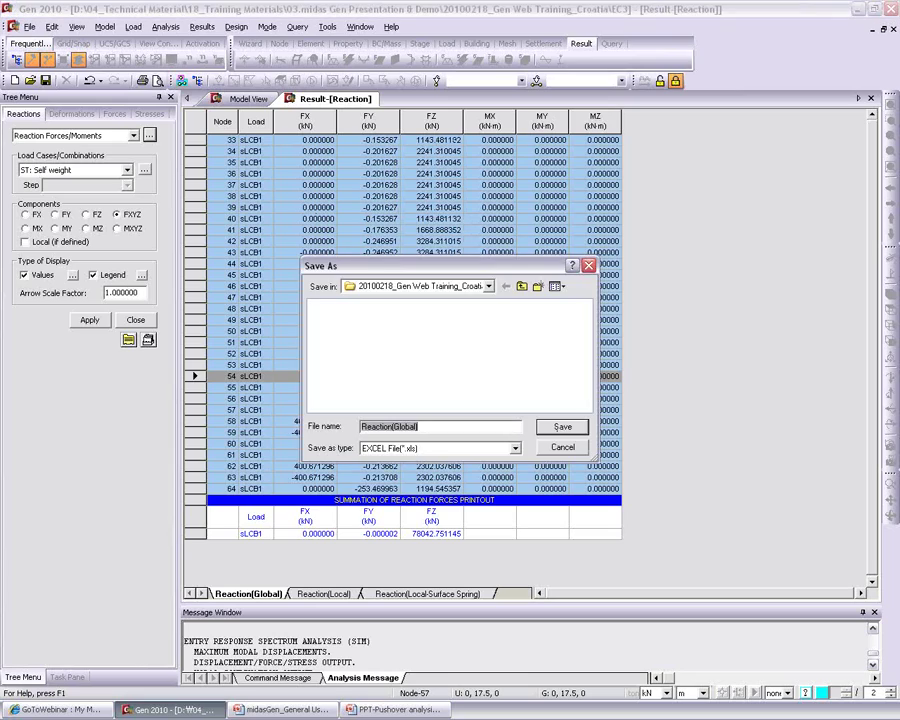
{"action": "left_click", "coordinate": [562, 447]}
{"action": "right_click", "coordinate": [411, 258]}
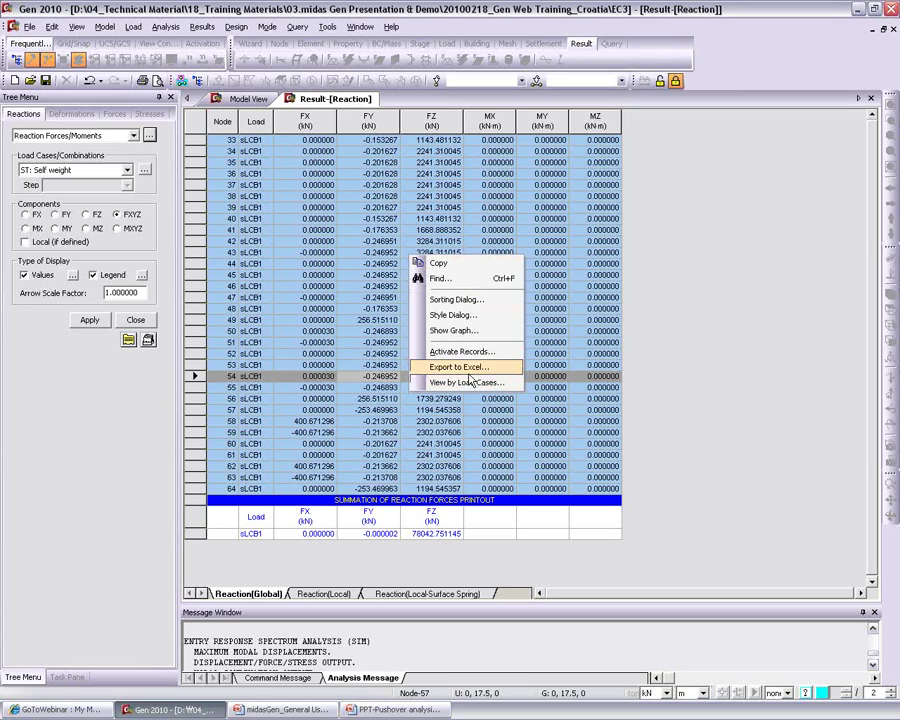
{"action": "key", "text": "Escape"}
{"action": "left_click", "coordinate": [385, 245]}
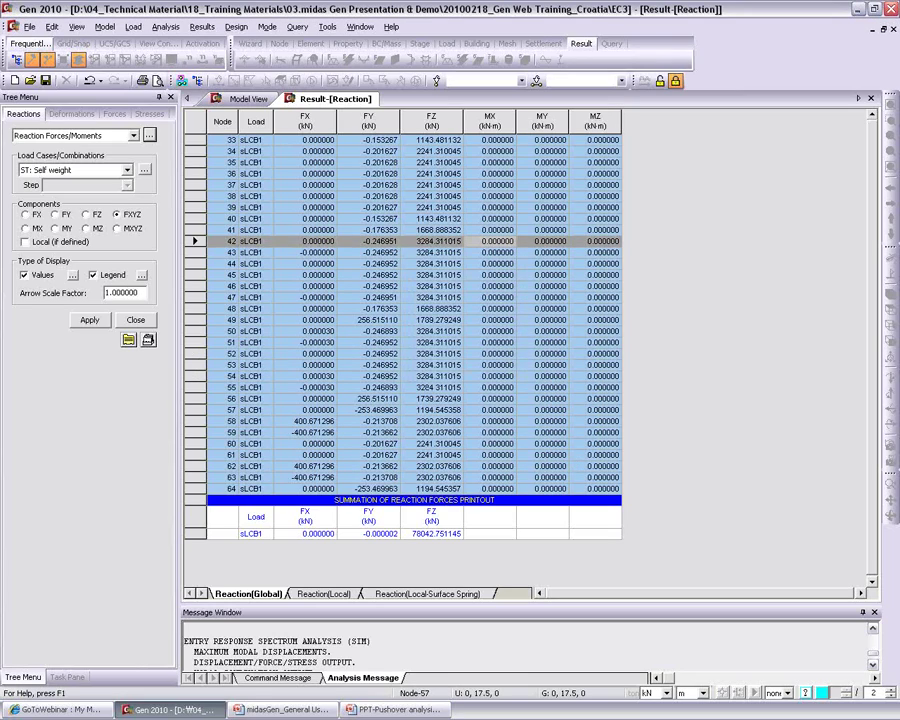
Step: Show the My beam diagrams on the model for combination sLCB1, solid filled and without values
{"action": "left_click", "coordinate": [248, 98]}
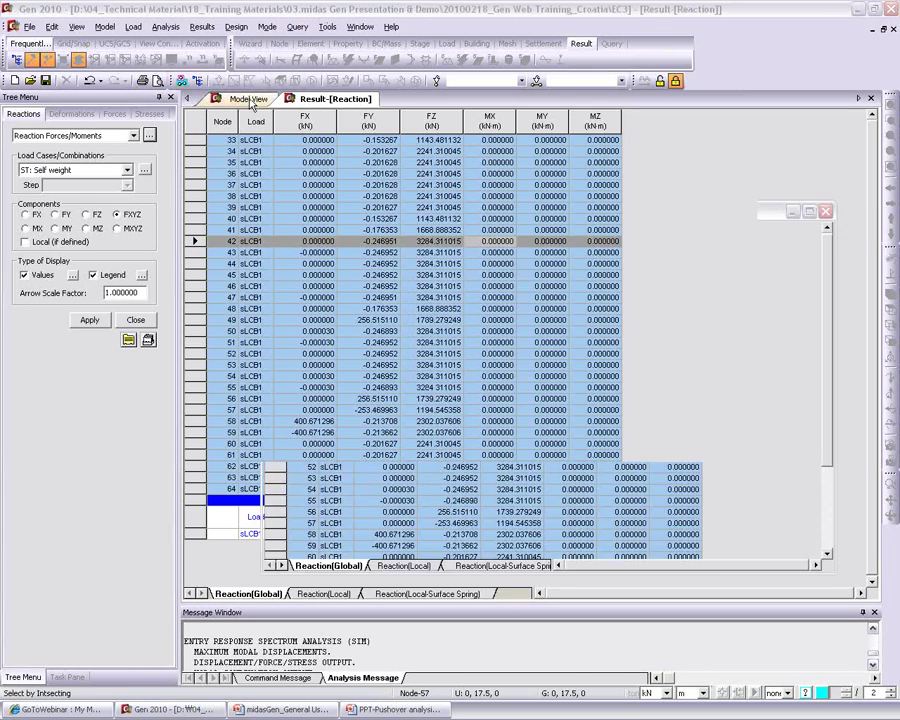
{"action": "right_click", "coordinate": [250, 148]}
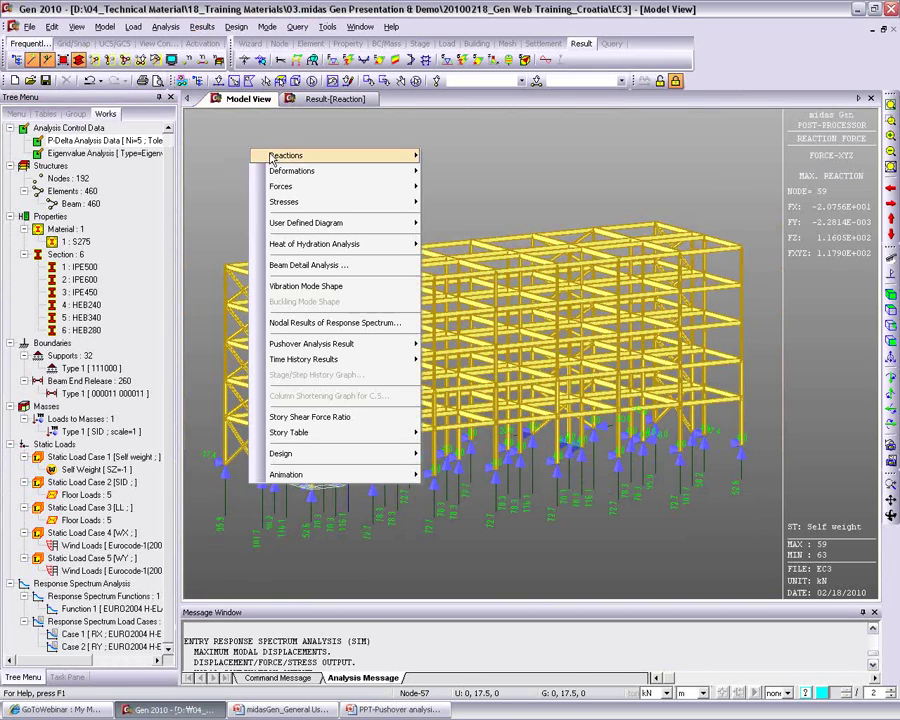
{"action": "mouse_move", "coordinate": [300, 186]}
{"action": "left_click", "coordinate": [509, 217]}
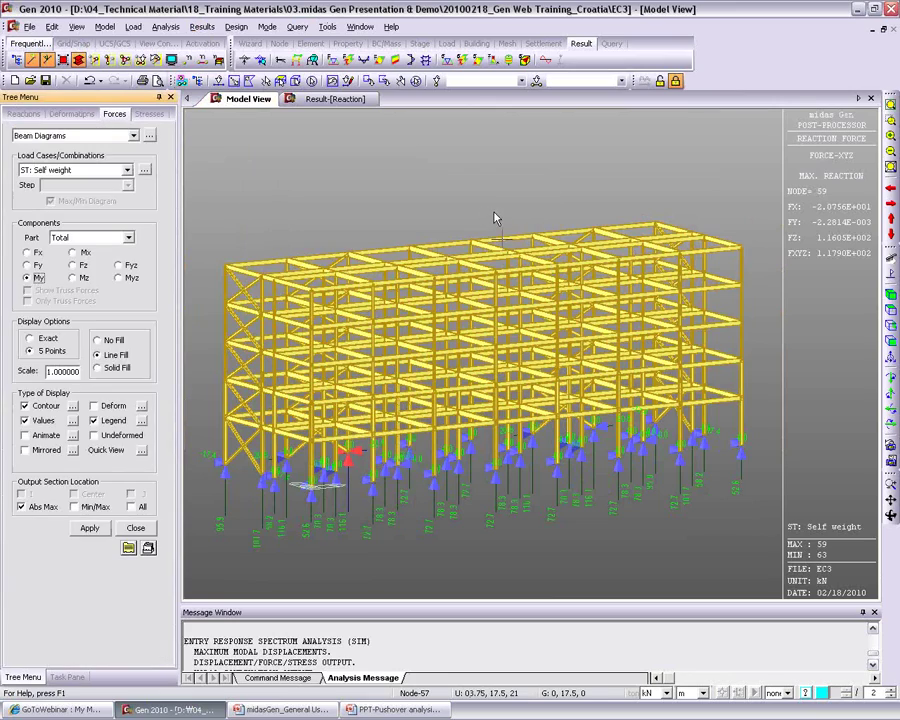
{"action": "left_click", "coordinate": [63, 172]}
{"action": "left_click", "coordinate": [56, 248]}
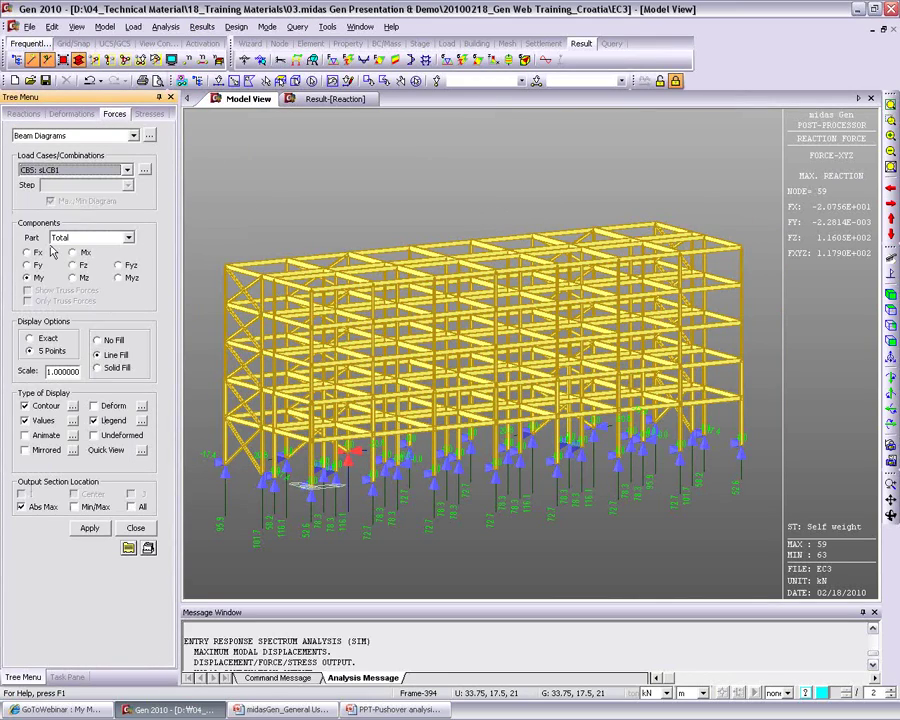
{"action": "left_click", "coordinate": [38, 421]}
{"action": "left_click", "coordinate": [97, 368]}
{"action": "left_click", "coordinate": [89, 528]}
{"action": "middle_click_drag", "start_coordinate": [375, 288], "coordinate": [430, 397]}
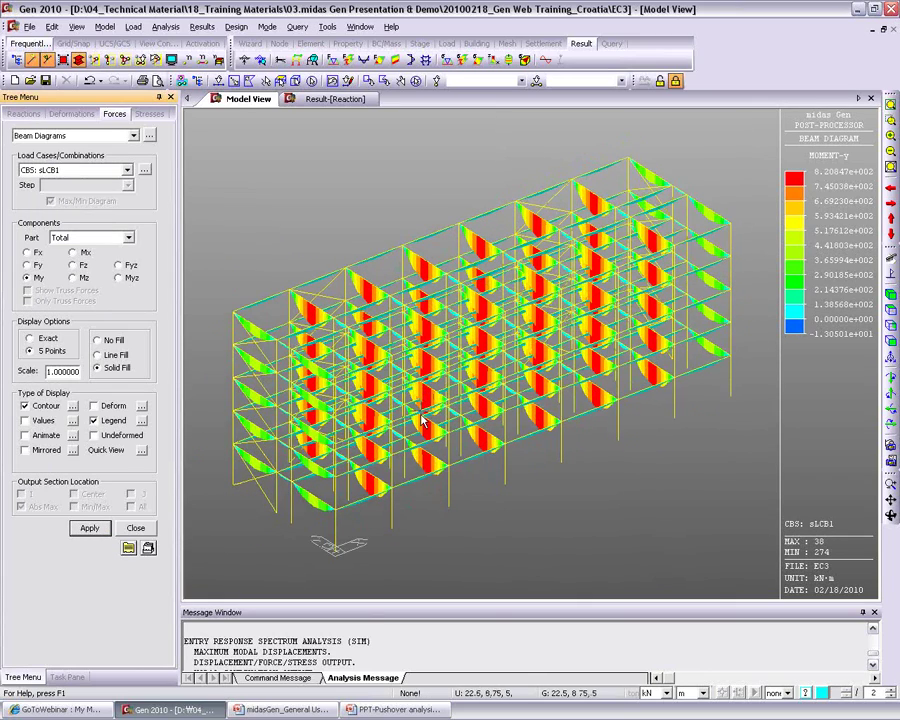
Step: Switch the beam diagrams to the Fz shear force component for sLCB1 and close the diagram settings
{"action": "left_click", "coordinate": [73, 265]}
{"action": "left_click", "coordinate": [92, 529]}
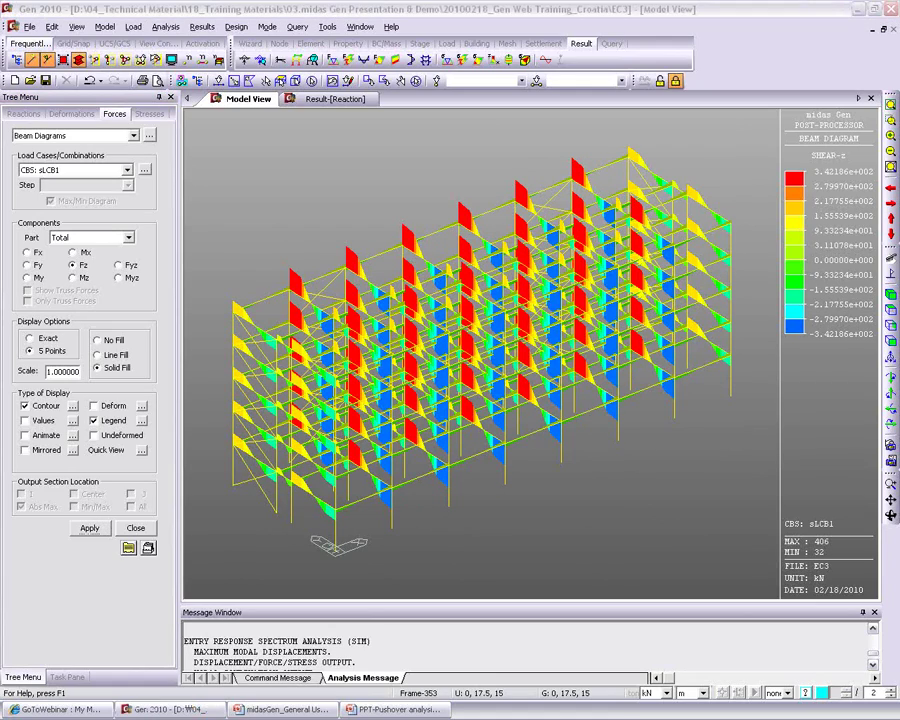
{"action": "left_click", "coordinate": [99, 377]}
{"action": "key", "text": "Escape"}
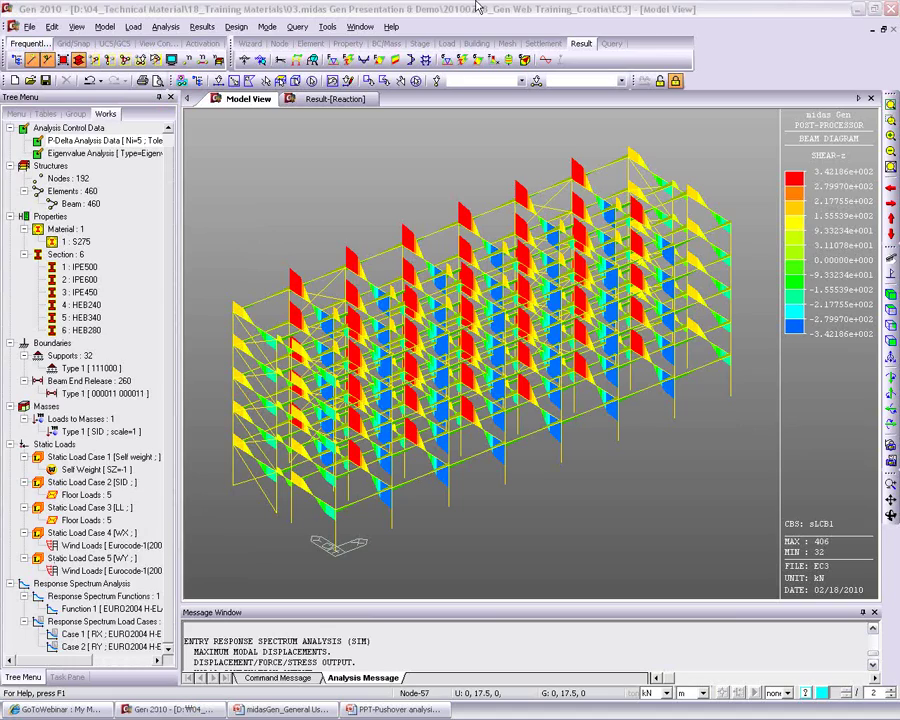
Step: Run Beam Detail Analysis on element 418 for sLCB1 and examine its z-direction diagrams, y-direction diagrams and von-Mises section stresses
{"action": "left_click", "coordinate": [201, 26]}
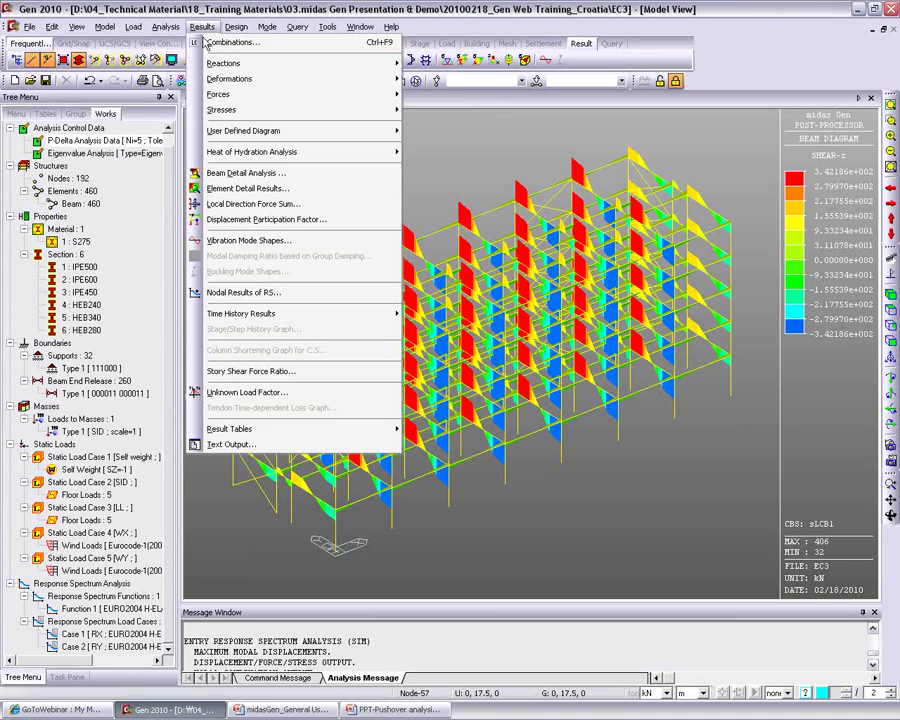
{"action": "left_click", "coordinate": [240, 175]}
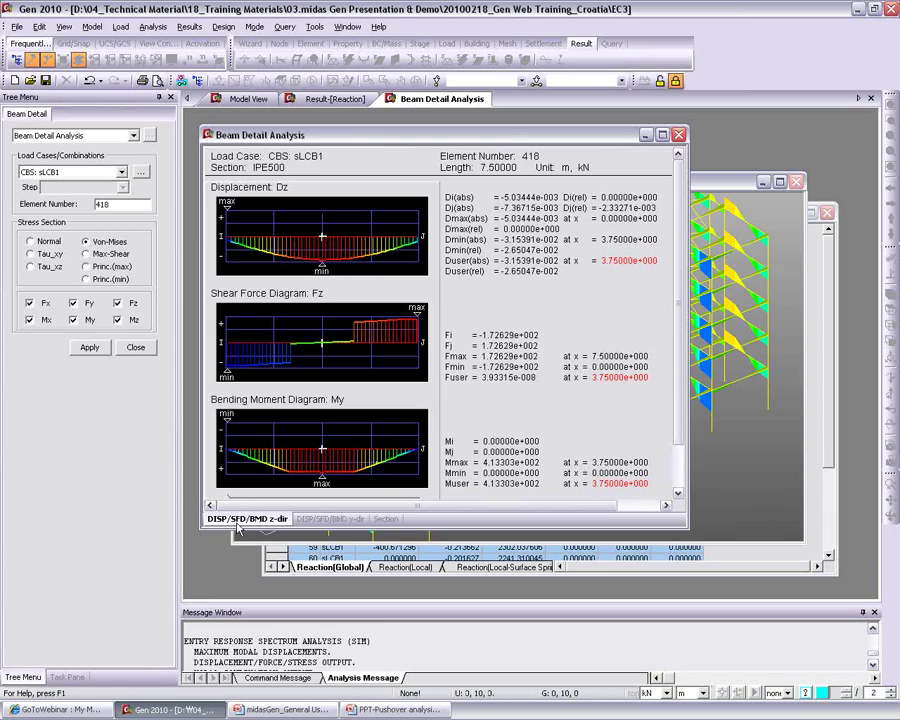
{"action": "left_click", "coordinate": [330, 519]}
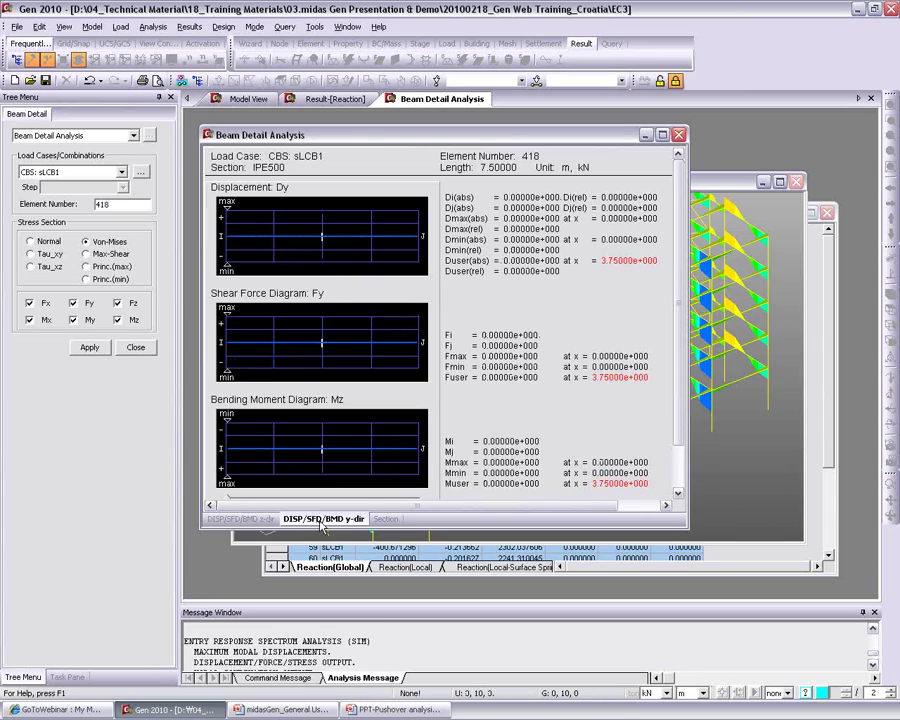
{"action": "left_click", "coordinate": [385, 519]}
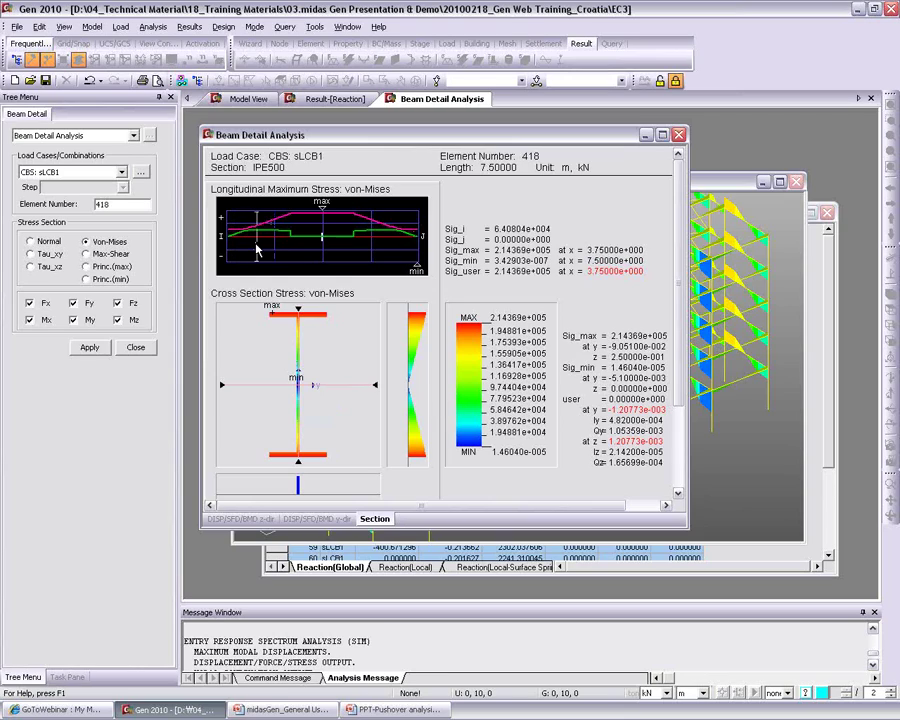
{"action": "left_click", "coordinate": [247, 519]}
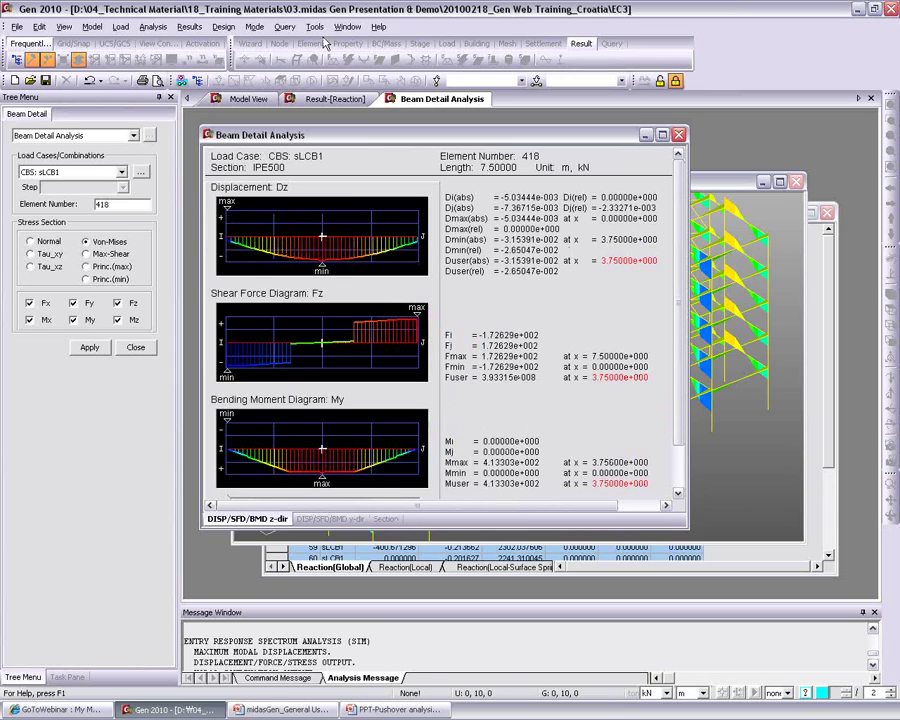
Step: Leave the beam detail results, return to the Beam Diagrams settings and maximize the model view
{"action": "left_click", "coordinate": [248, 98]}
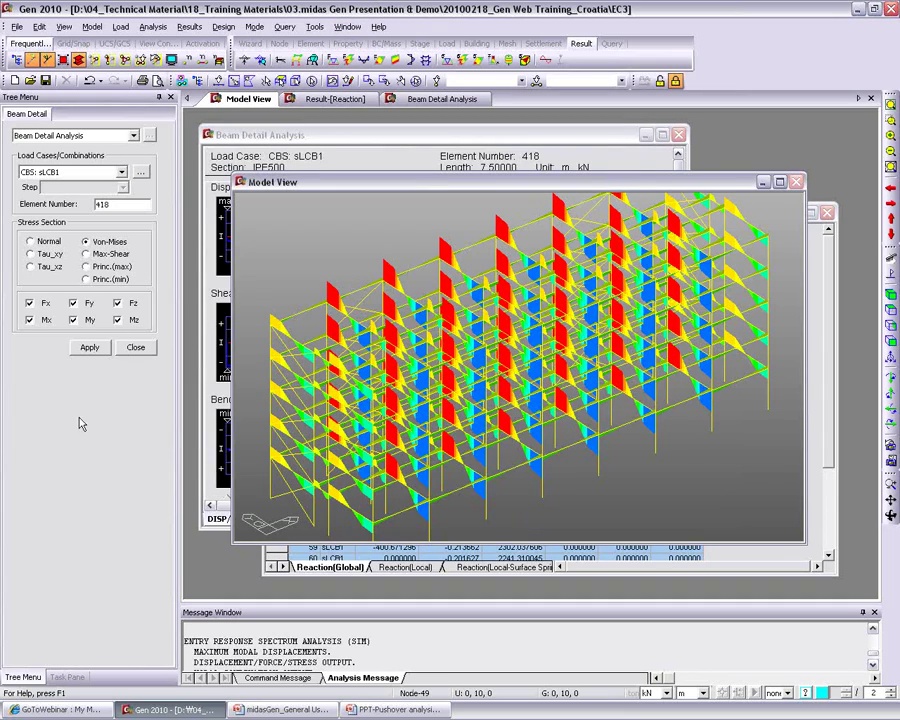
{"action": "left_click", "coordinate": [94, 136]}
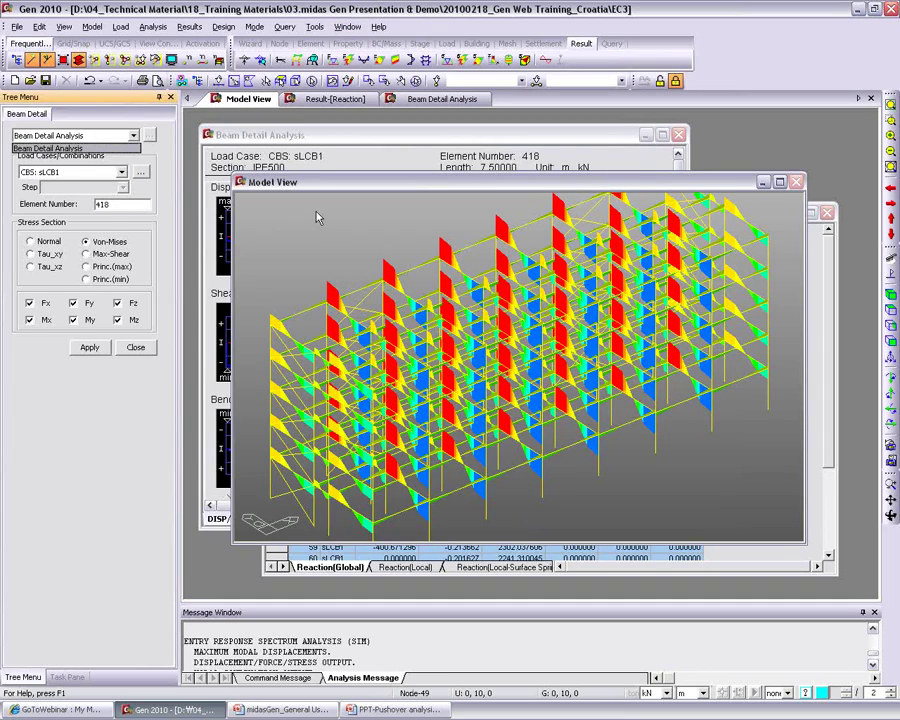
{"action": "right_click", "coordinate": [276, 220]}
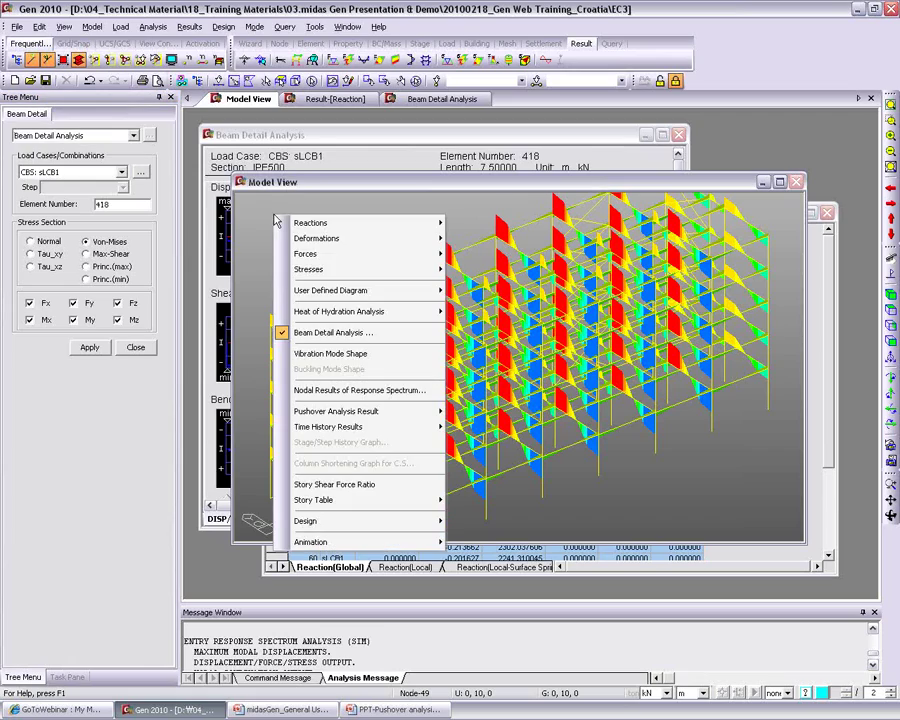
{"action": "mouse_move", "coordinate": [340, 254]}
{"action": "left_click", "coordinate": [484, 287]}
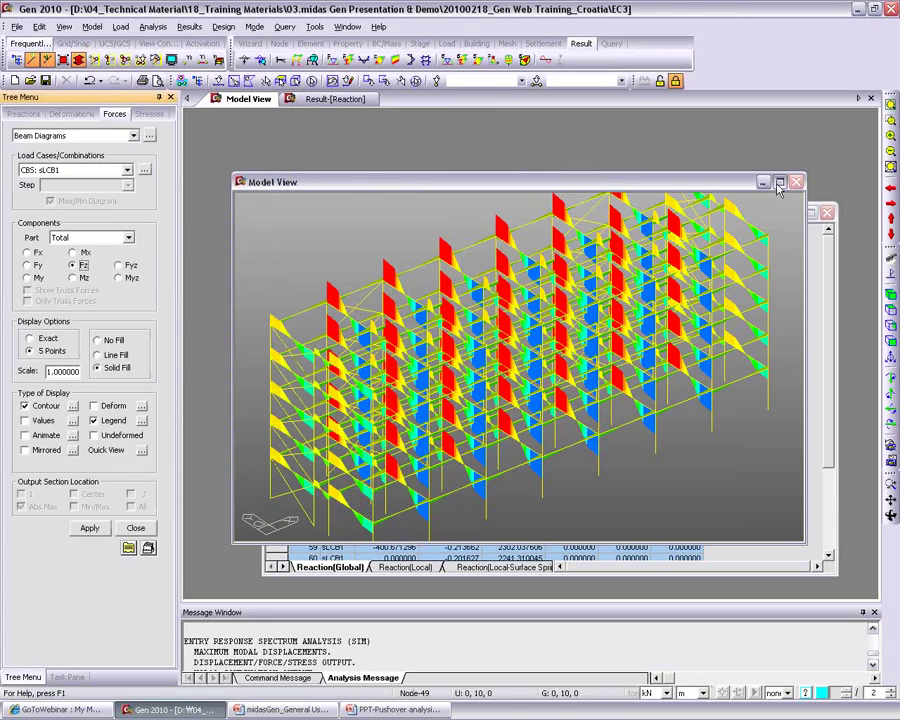
{"action": "double_click", "coordinate": [365, 191]}
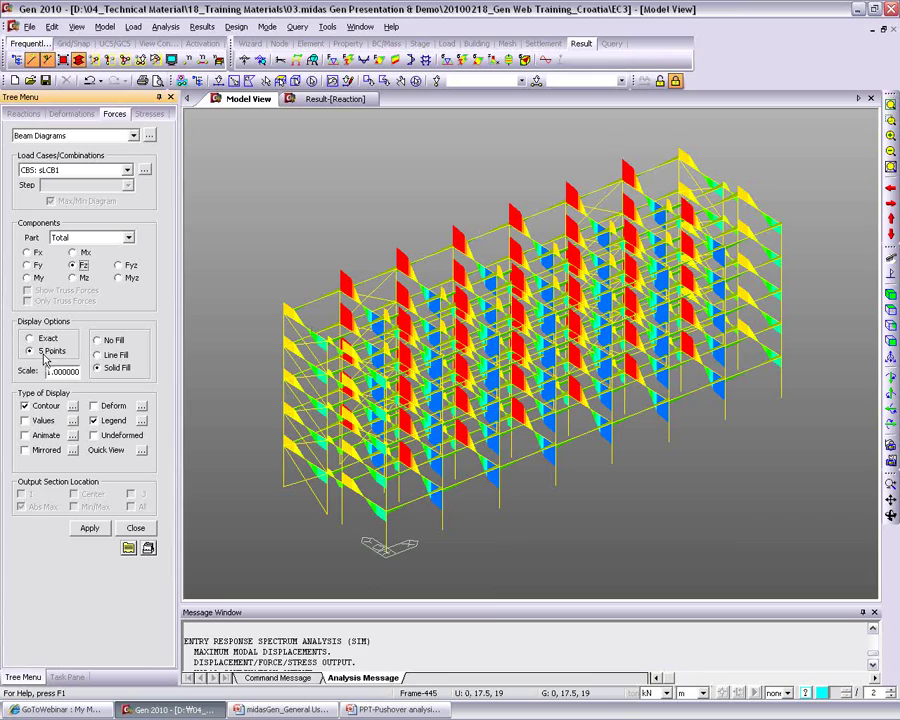
Step: Reopen Beam Detail Analysis for element 418 under sLCB1 and inspect the von-Mises section stress at about x = 5.66 m
{"action": "left_click", "coordinate": [218, 80]}
{"action": "left_click", "coordinate": [165, 26]}
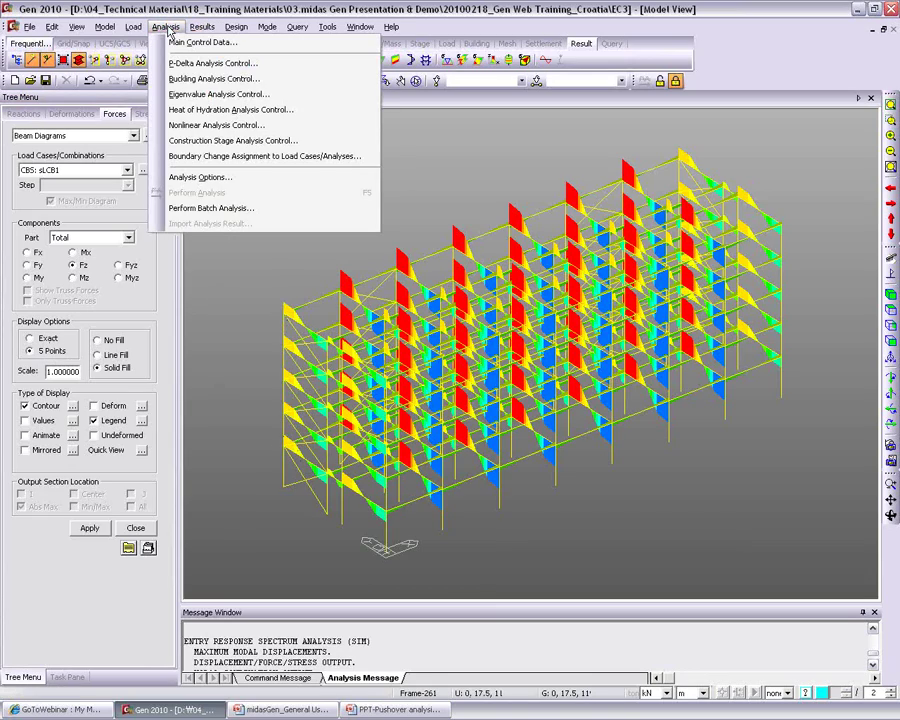
{"action": "mouse_move", "coordinate": [131, 28]}
{"action": "mouse_move", "coordinate": [201, 26]}
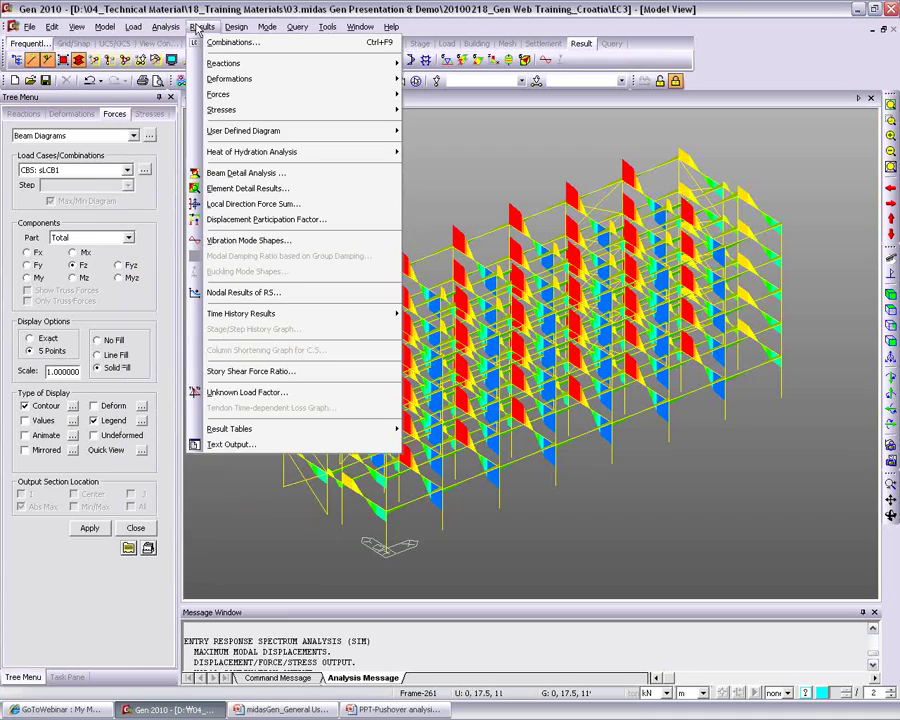
{"action": "left_click", "coordinate": [250, 173]}
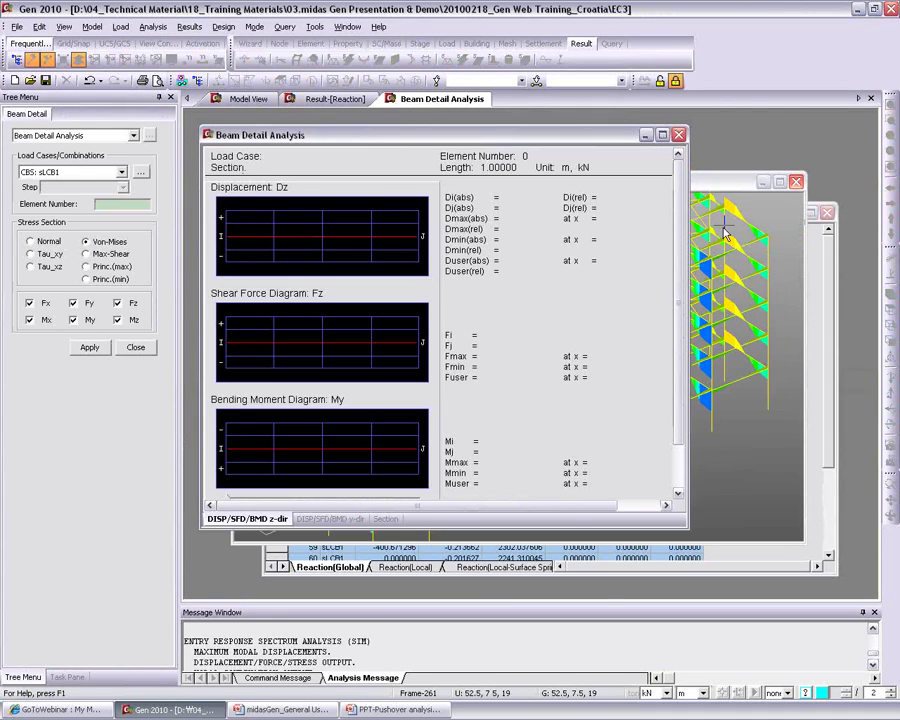
{"action": "left_click", "coordinate": [262, 236]}
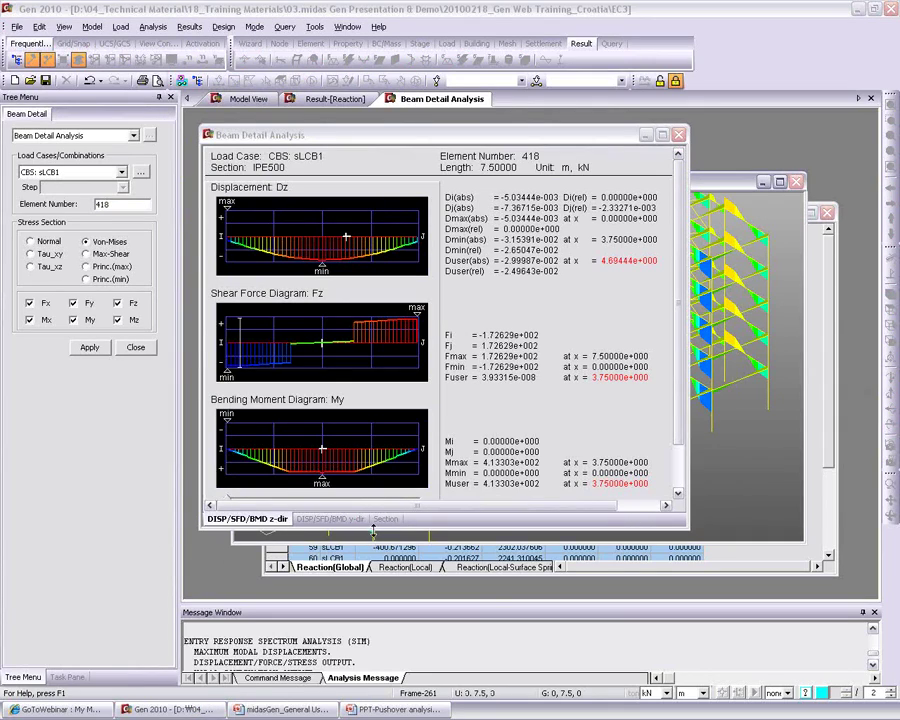
{"action": "left_click", "coordinate": [374, 518]}
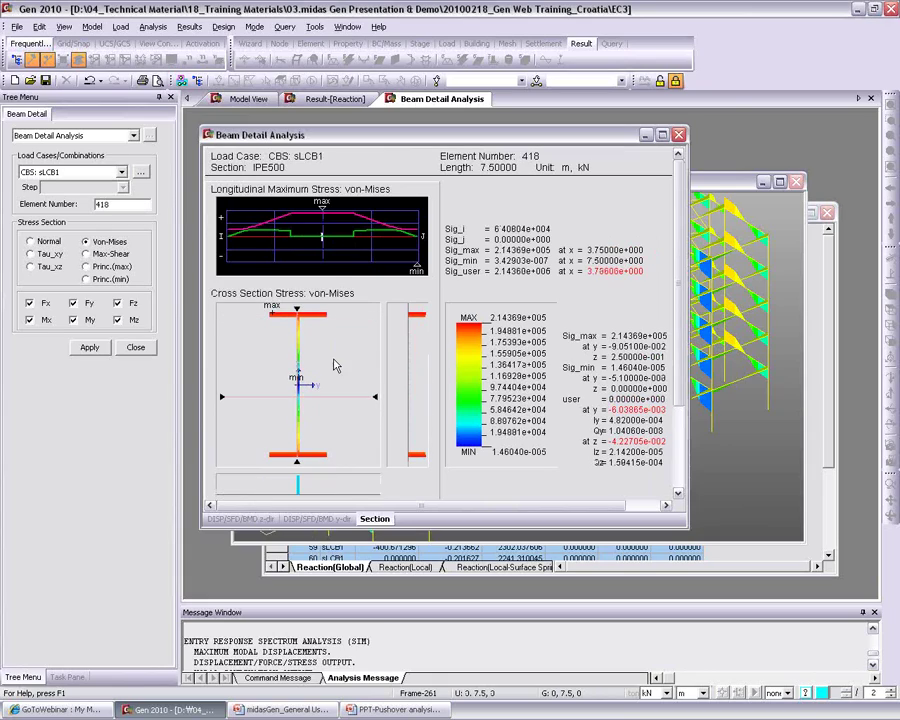
{"action": "left_click", "coordinate": [371, 236]}
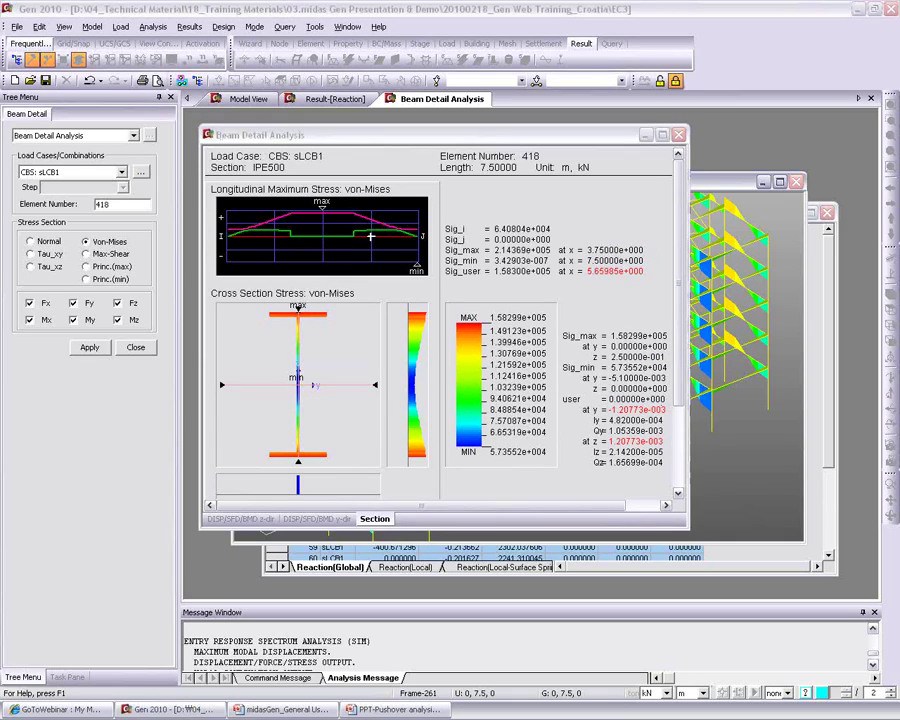
Step: Close the beam detail and reaction table windows, maximize the model view and exit the Beam Detail Analysis settings
{"action": "left_click", "coordinate": [679, 134]}
{"action": "left_click", "coordinate": [828, 214]}
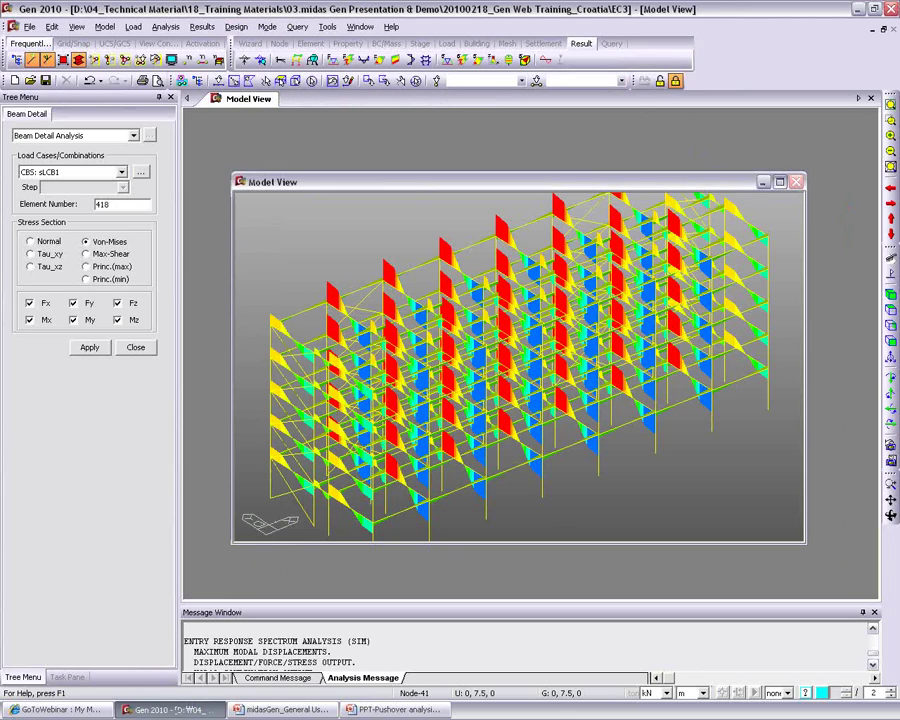
{"action": "left_click", "coordinate": [780, 181]}
{"action": "left_click", "coordinate": [136, 347]}
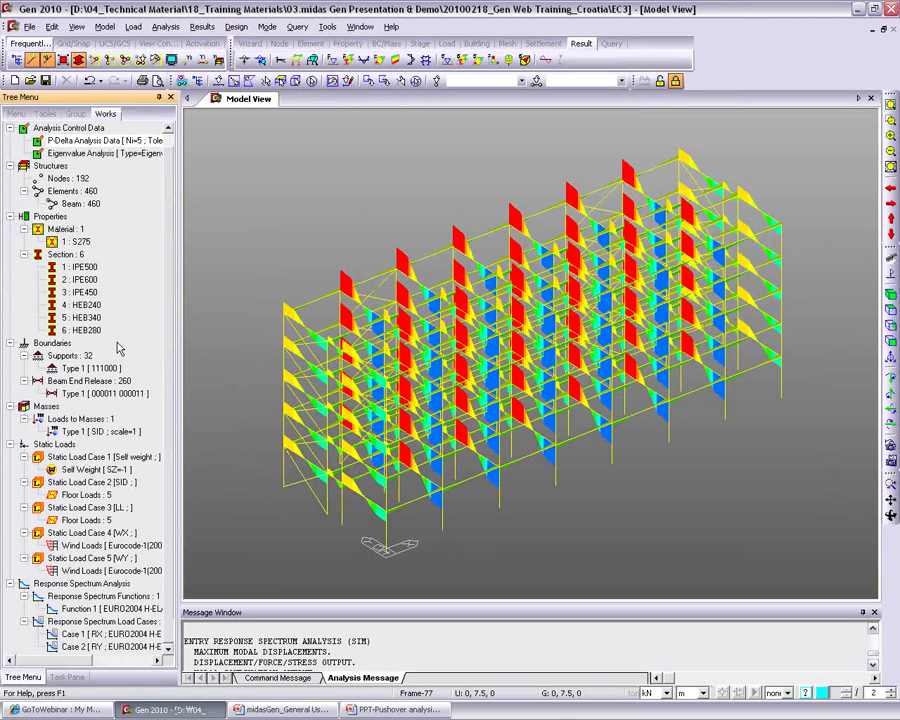
Step: Display the Md-XYZ vibration mode shapes of the frame for Mode 1 and Mode 2
{"action": "right_click", "coordinate": [314, 187]}
{"action": "left_click", "coordinate": [345, 324]}
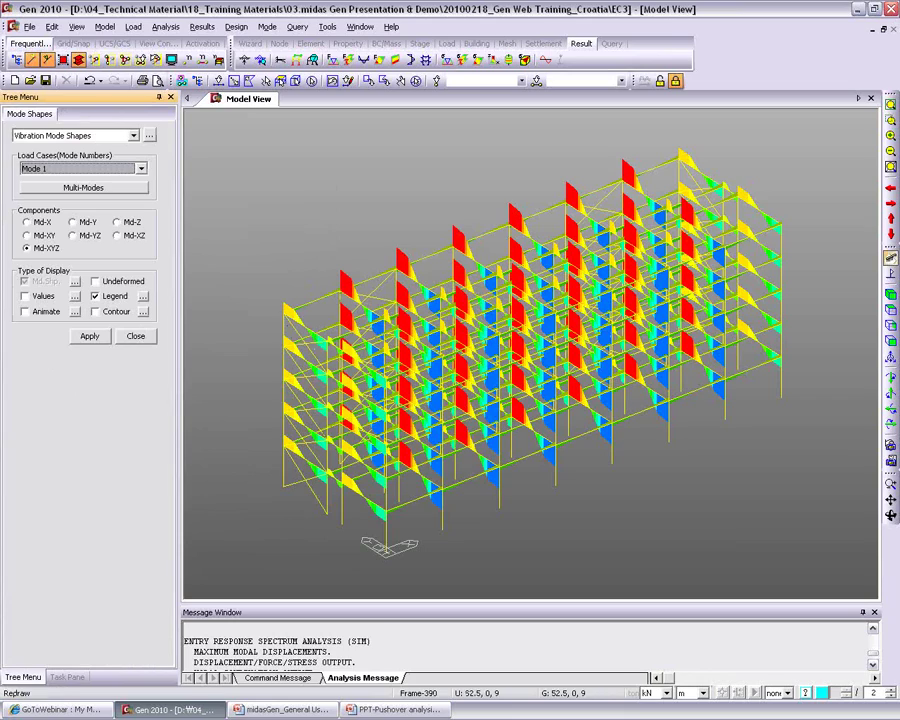
{"action": "left_click", "coordinate": [88, 336]}
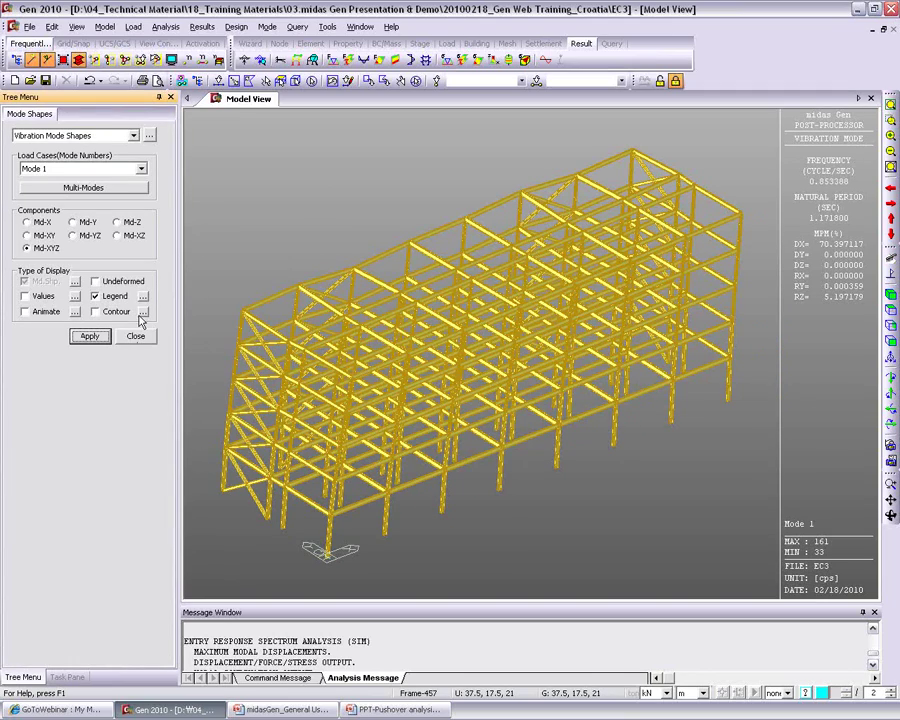
{"action": "left_click", "coordinate": [78, 168]}
{"action": "left_click", "coordinate": [79, 191]}
{"action": "left_click", "coordinate": [89, 336]}
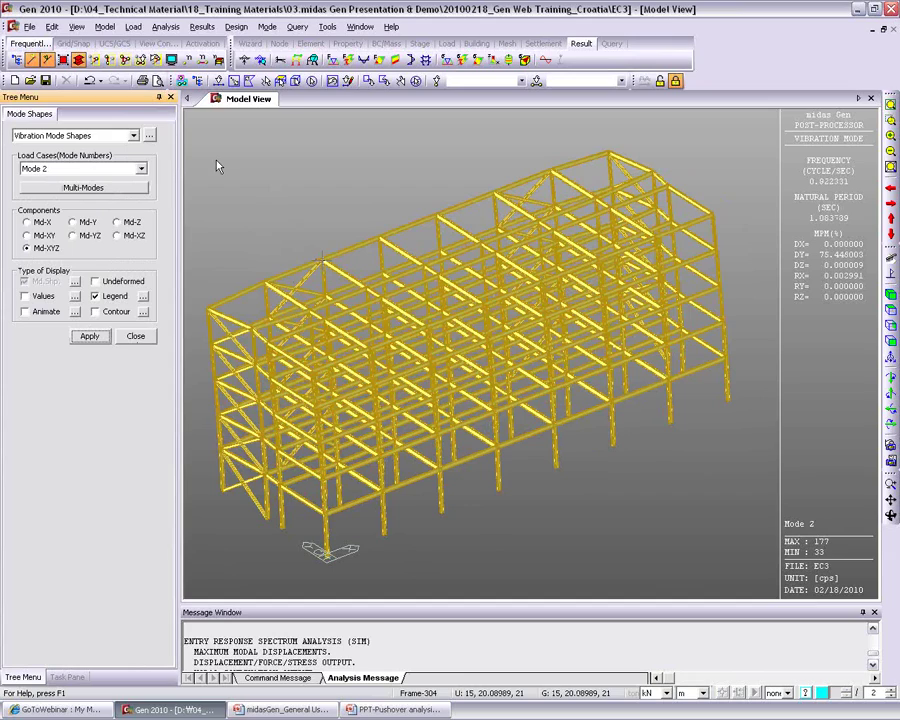
Step: Tabulate the eigenvalue results for Mode 1, examine the participation masses, direction factors and eigenvectors, and close the table and mode shape settings
{"action": "left_click", "coordinate": [149, 136]}
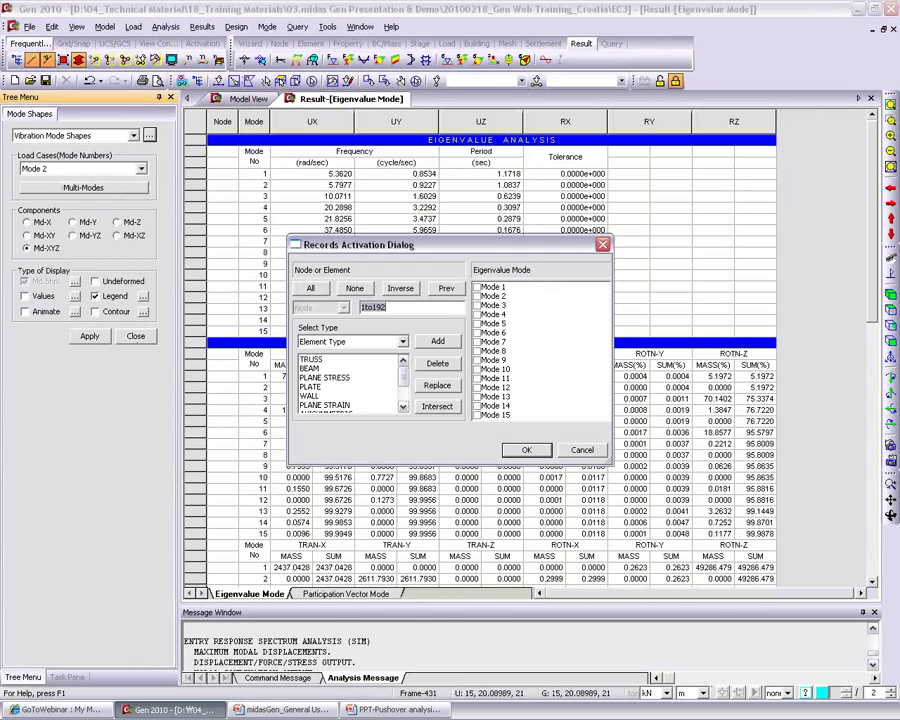
{"action": "left_click", "coordinate": [478, 287]}
{"action": "left_click", "coordinate": [525, 451]}
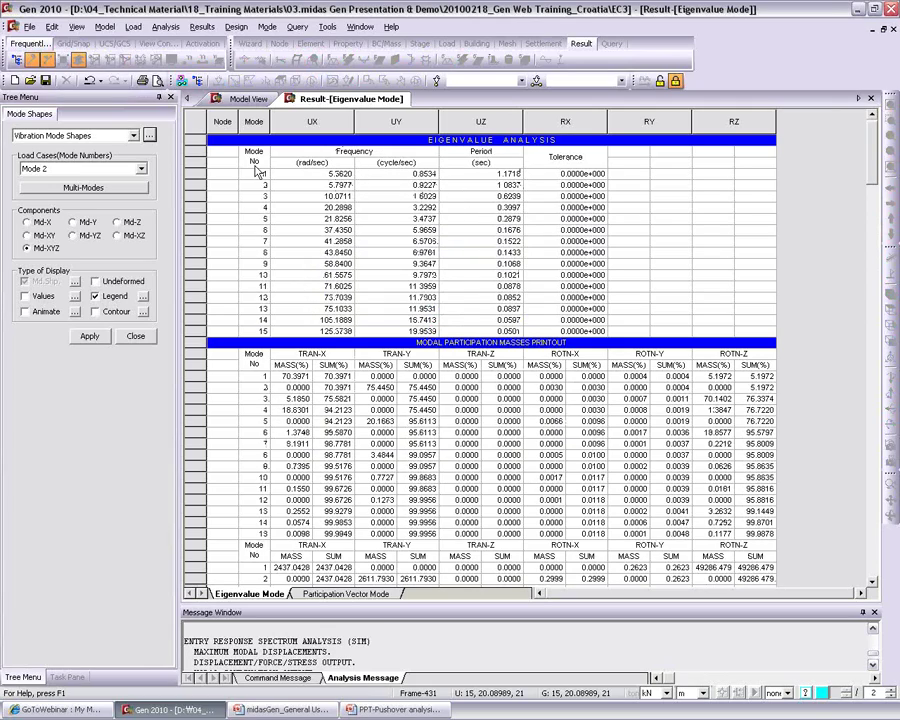
{"action": "scroll", "coordinate": [454, 375], "scroll_direction": "down", "scroll_amount": 5}
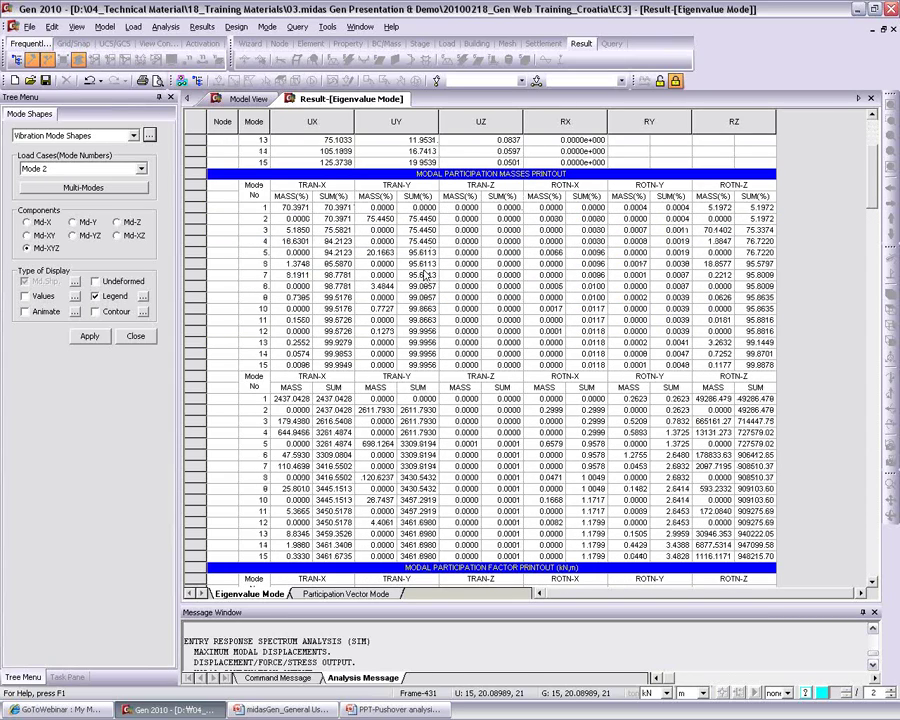
{"action": "scroll", "coordinate": [410, 330], "scroll_direction": "down", "scroll_amount": 9}
{"action": "scroll", "coordinate": [410, 330], "scroll_direction": "down", "scroll_amount": 15}
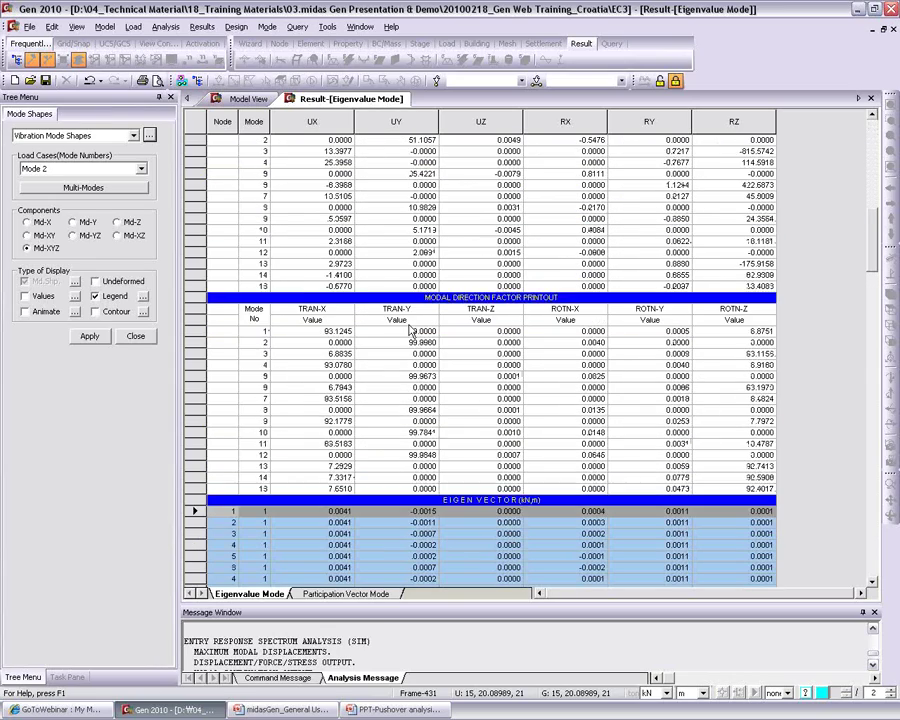
{"action": "scroll", "coordinate": [470, 398], "scroll_direction": "down", "scroll_amount": 1}
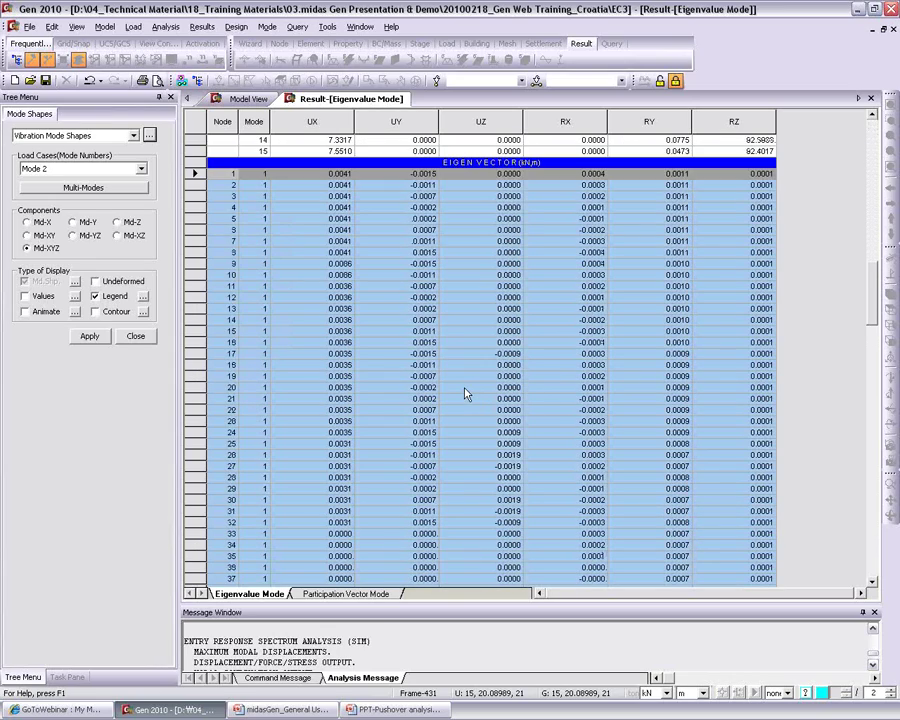
{"action": "scroll", "coordinate": [435, 401], "scroll_direction": "up", "scroll_amount": 20}
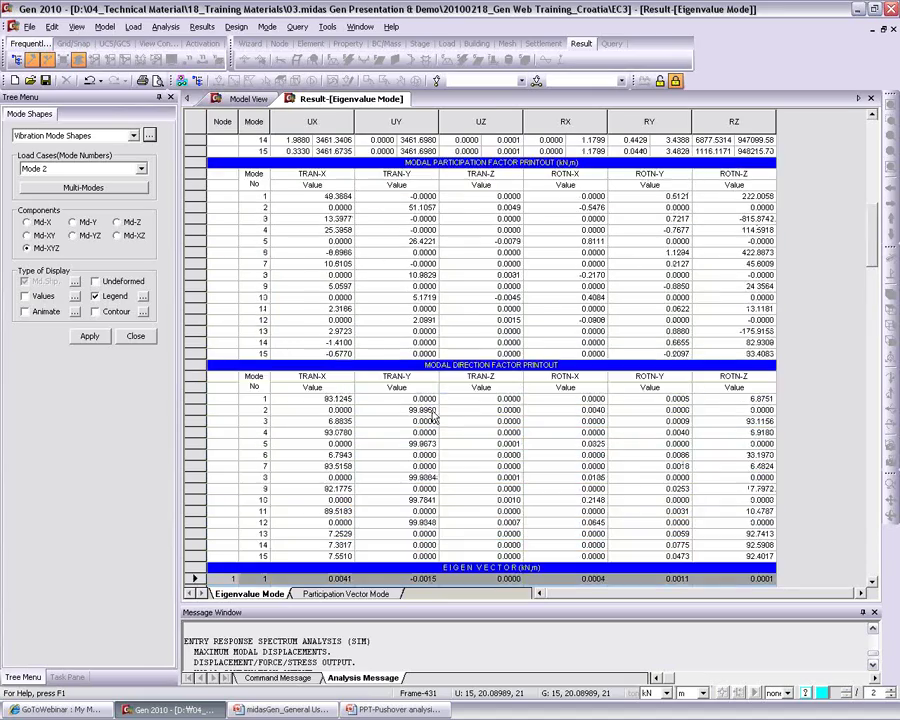
{"action": "scroll", "coordinate": [457, 360], "scroll_direction": "up", "scroll_amount": 5}
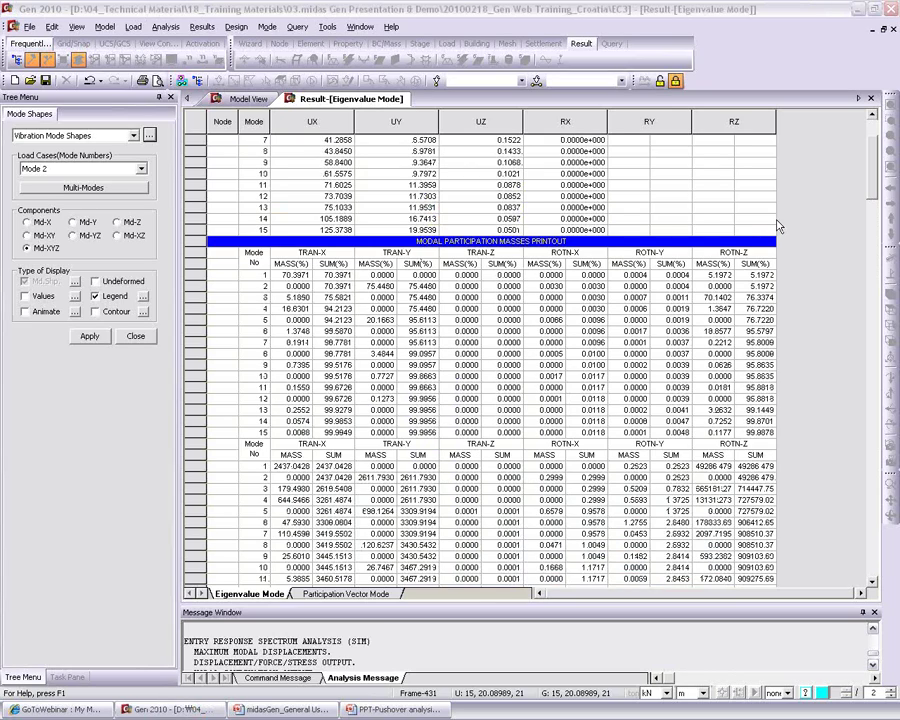
{"action": "left_click", "coordinate": [613, 72]}
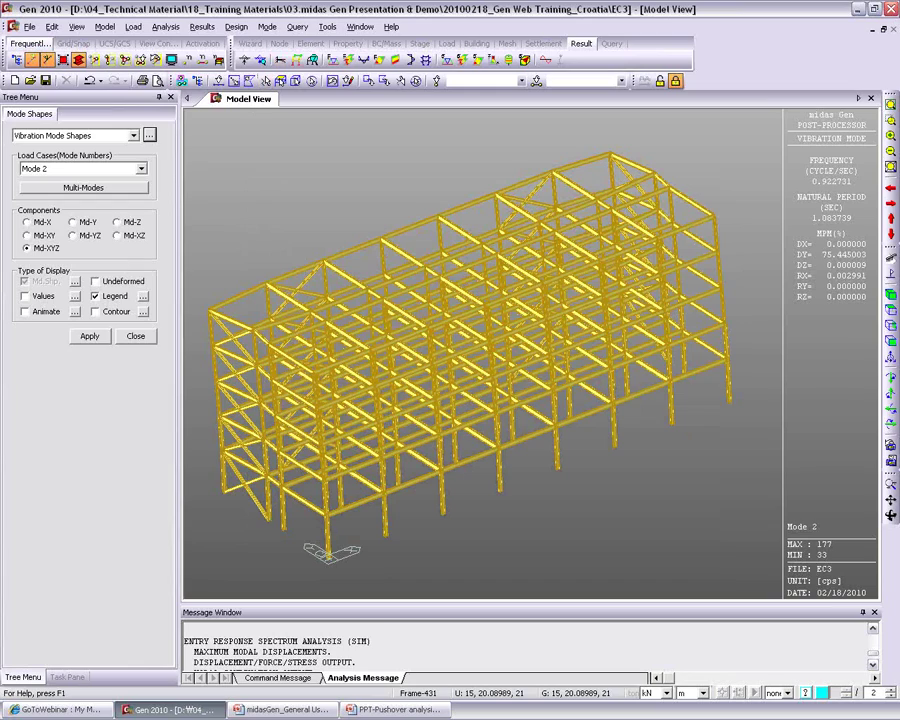
{"action": "left_click", "coordinate": [135, 336]}
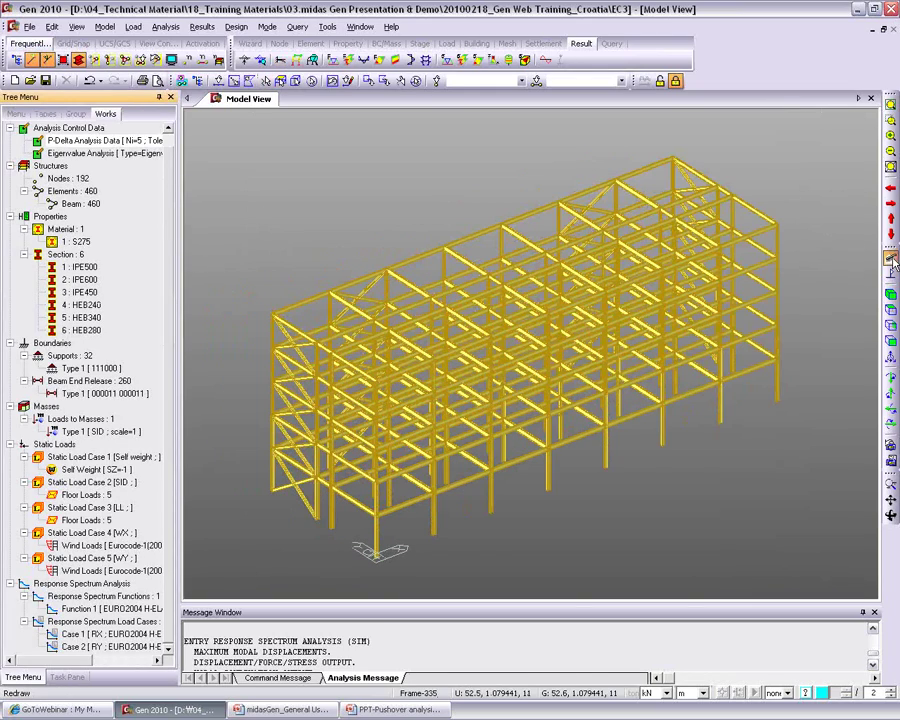
Step: Set the steel design code to Eurocode3:05, leaving the beams and girders not marked as laterally braced
{"action": "left_click", "coordinate": [236, 27]}
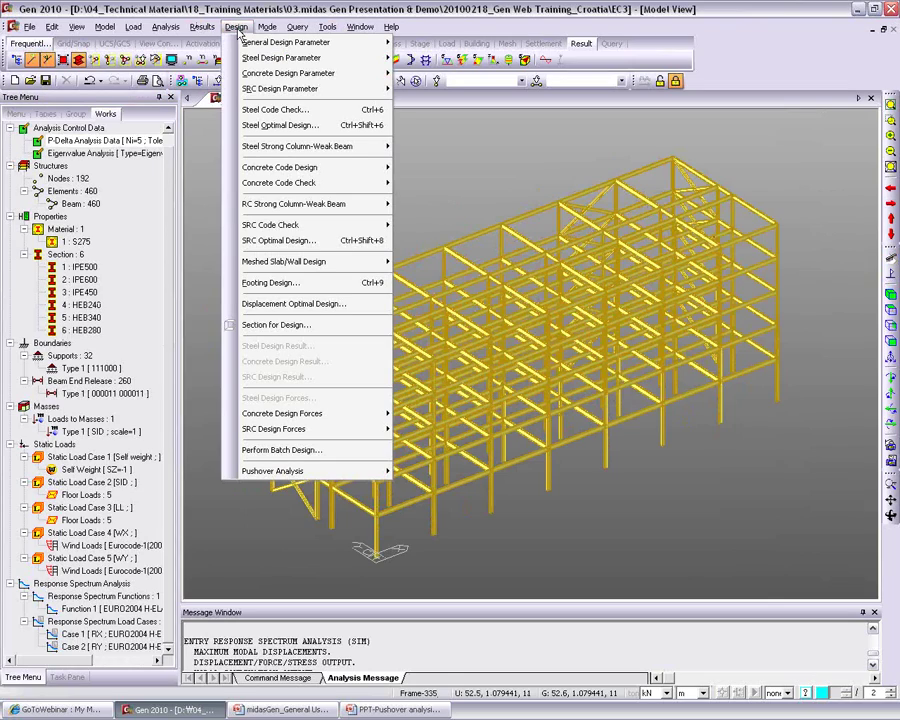
{"action": "mouse_move", "coordinate": [241, 45]}
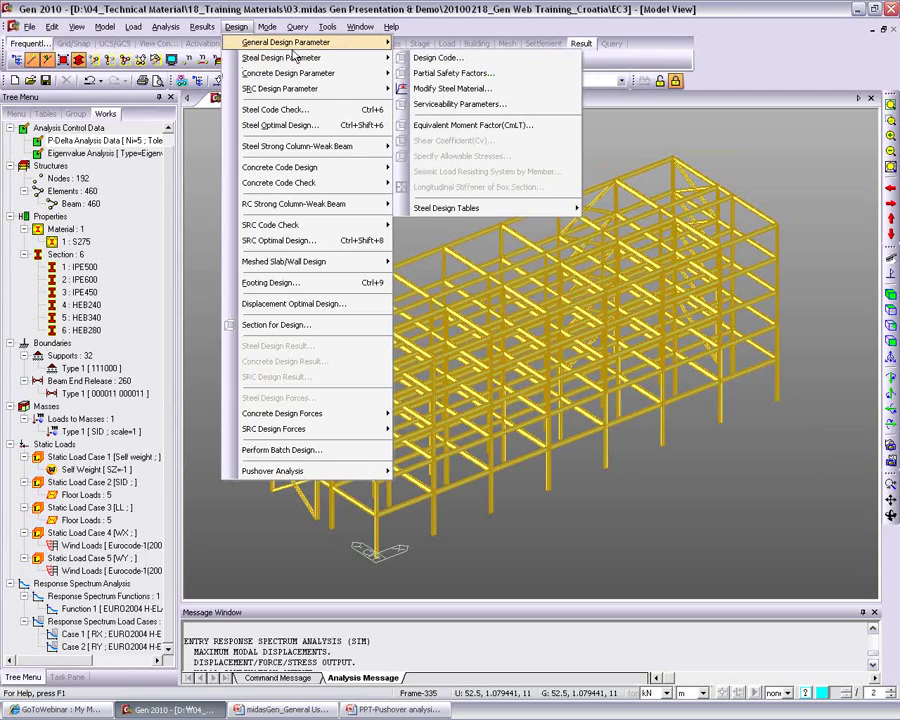
{"action": "mouse_move", "coordinate": [322, 47]}
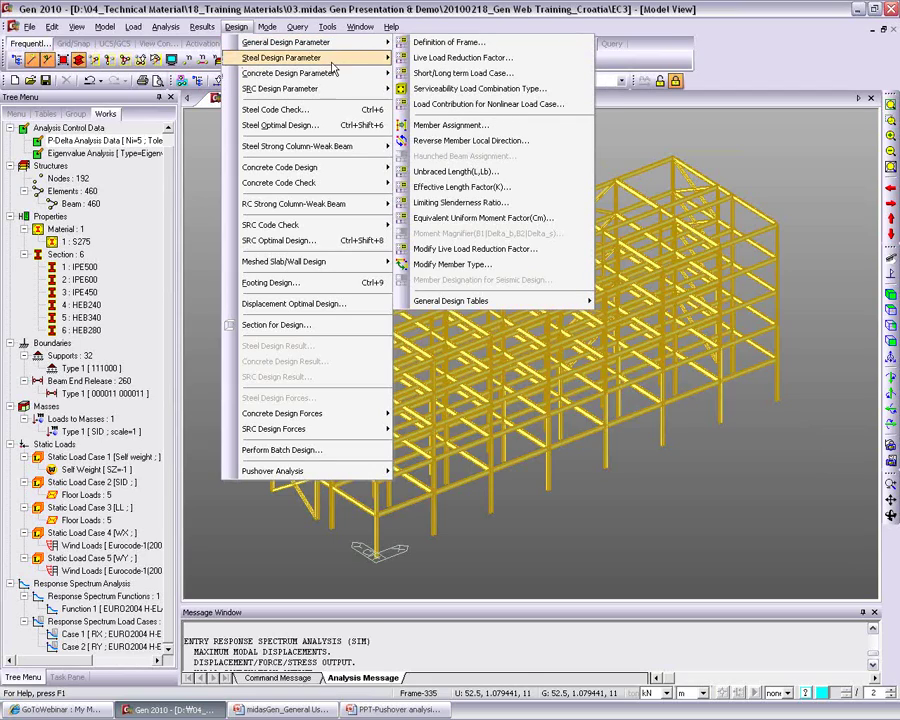
{"action": "mouse_move", "coordinate": [370, 57]}
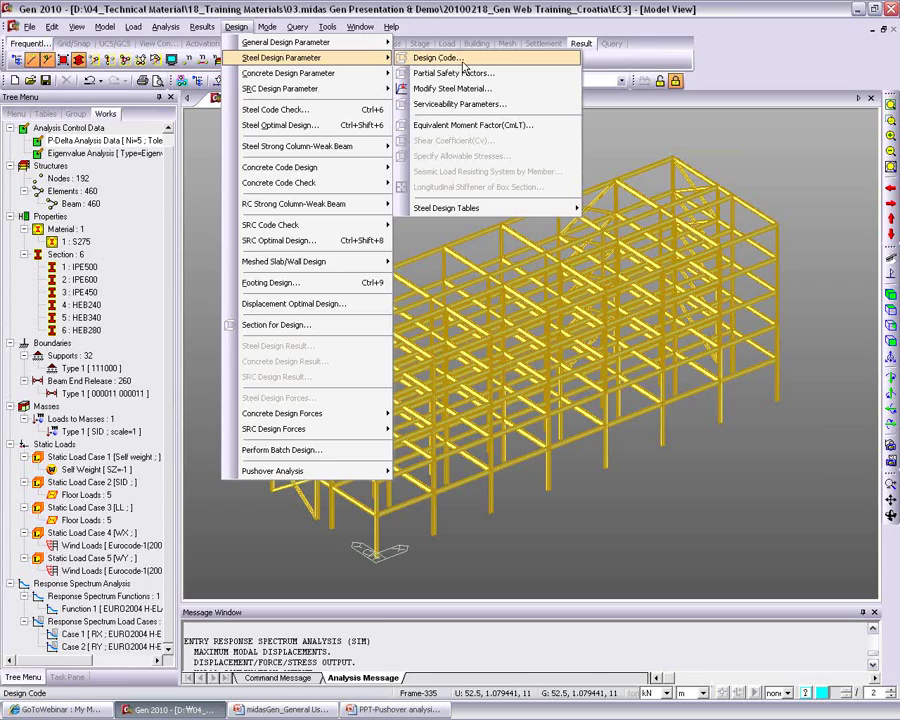
{"action": "left_click", "coordinate": [427, 59]}
{"action": "left_click_drag", "start_coordinate": [446, 229], "coordinate": [345, 131]}
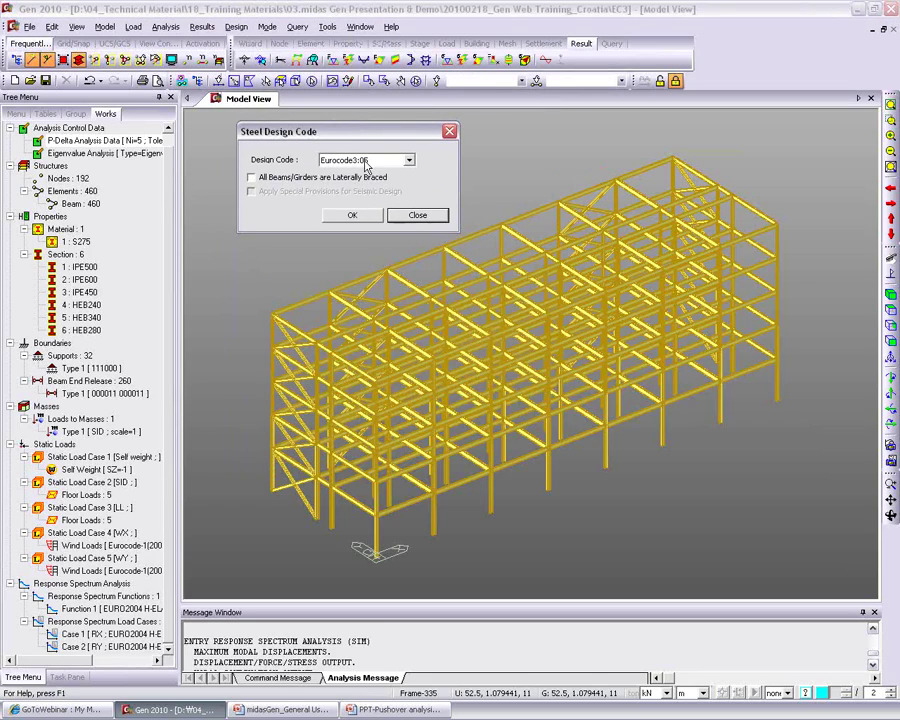
{"action": "left_click", "coordinate": [366, 160]}
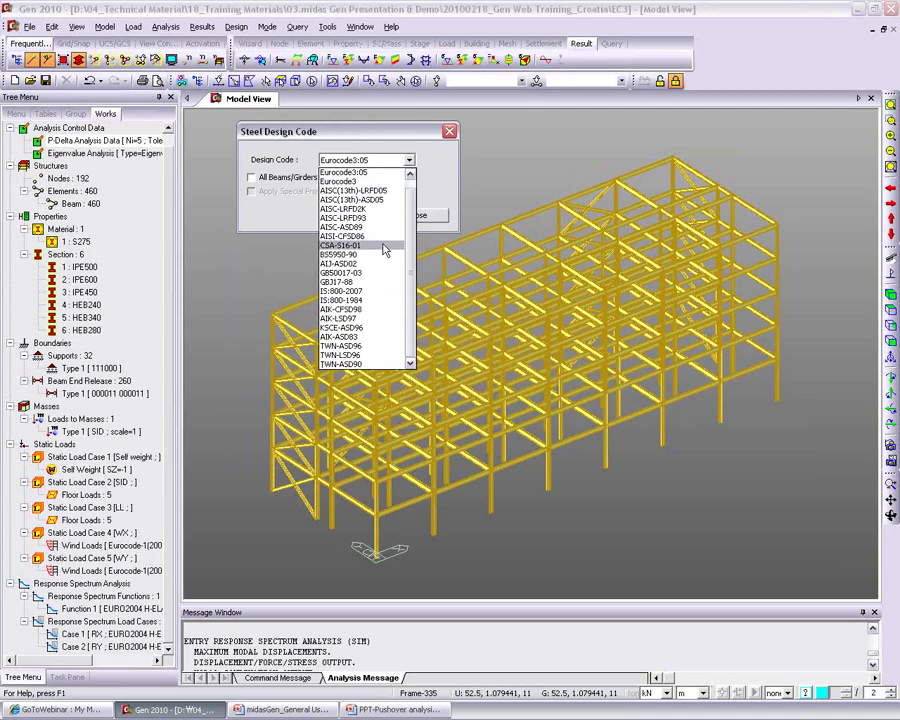
{"action": "left_click", "coordinate": [371, 175]}
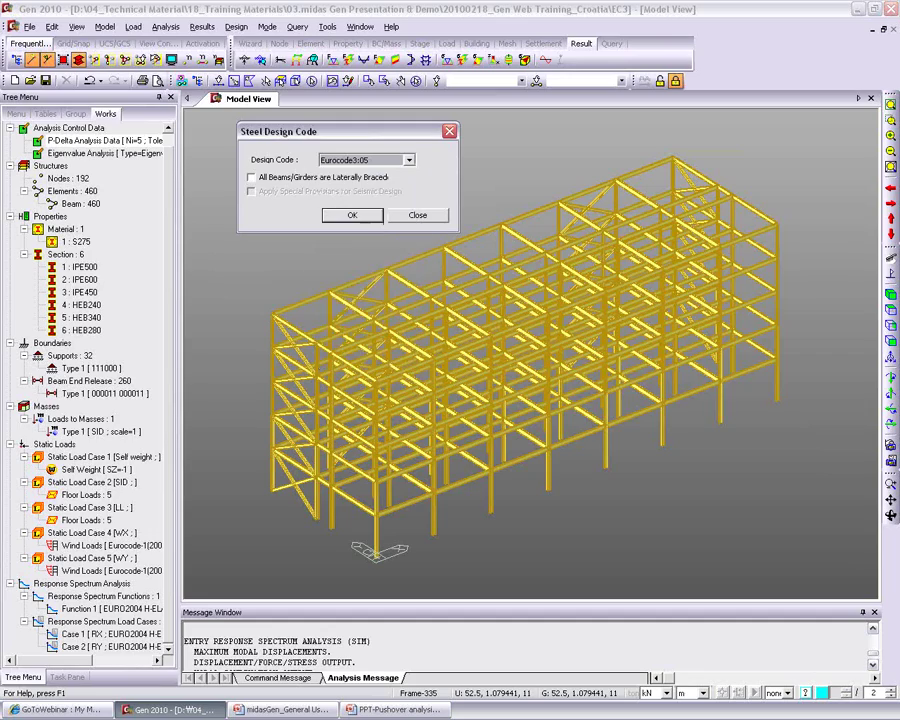
{"action": "left_click", "coordinate": [345, 217]}
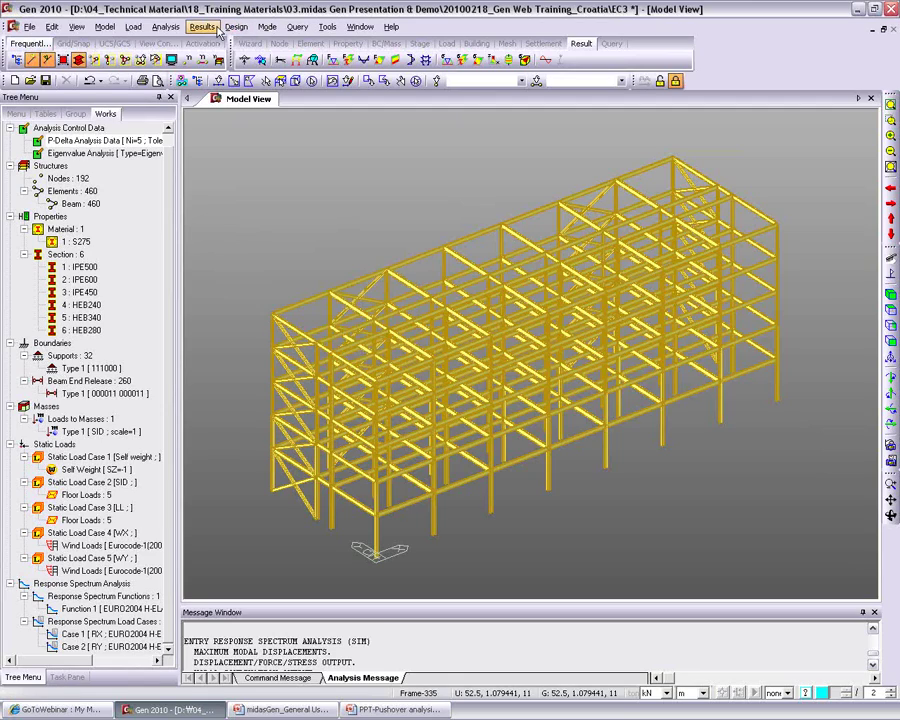
Step: Review the design properties of the S275 steel material and close the material settings without modifying them
{"action": "left_click", "coordinate": [236, 27]}
{"action": "mouse_move", "coordinate": [282, 58]}
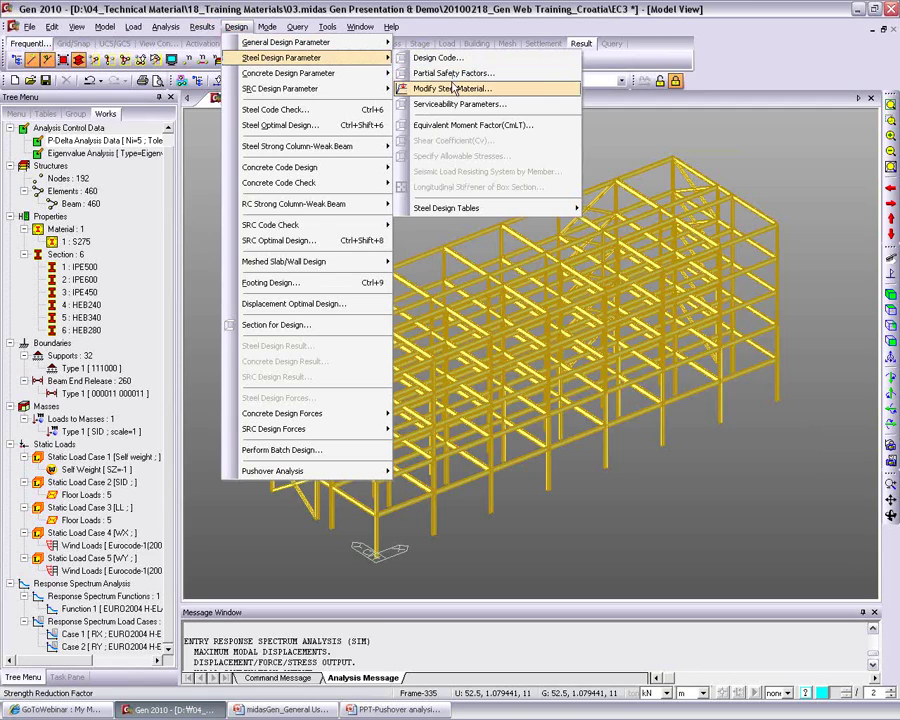
{"action": "left_click", "coordinate": [462, 113]}
{"action": "left_click", "coordinate": [410, 240]}
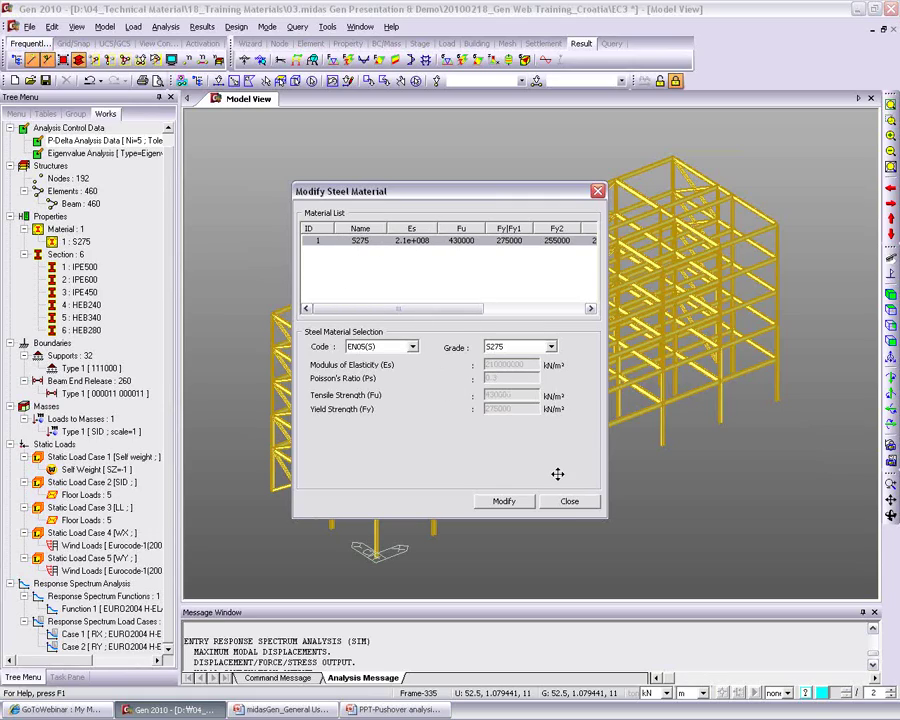
{"action": "left_click", "coordinate": [556, 505]}
Step: Run the steel code check, view the expanded member results sorted by property, and collapse the result list again
{"action": "left_click", "coordinate": [236, 27]}
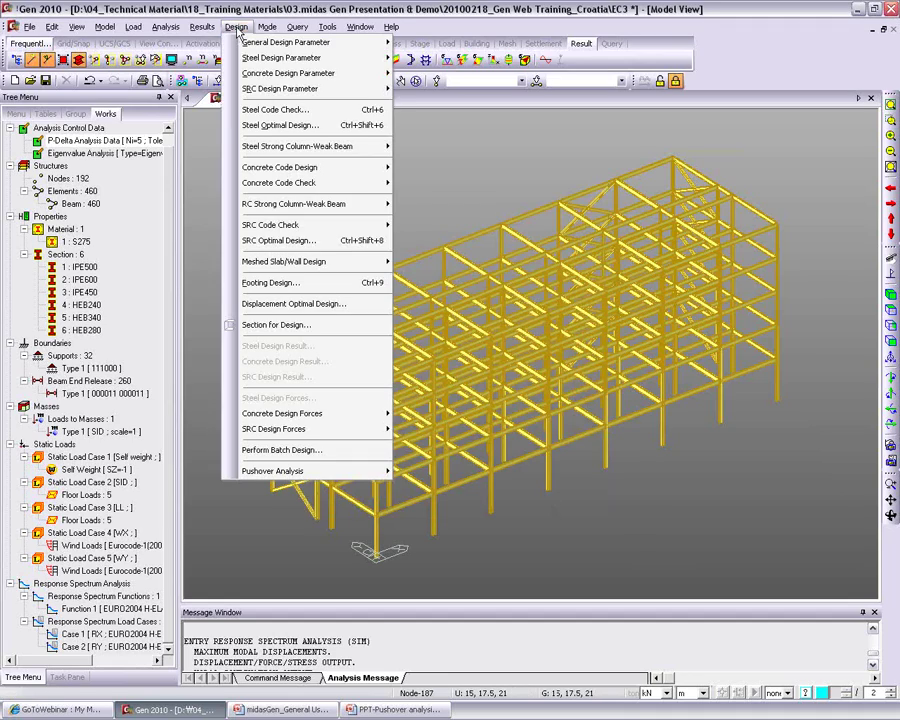
{"action": "left_click", "coordinate": [343, 112]}
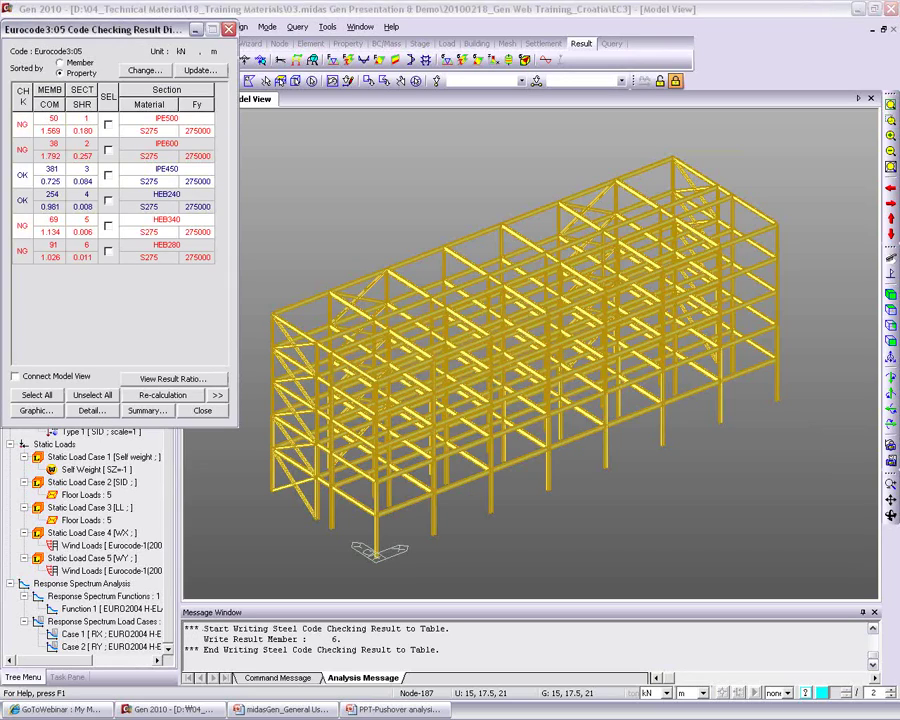
{"action": "left_click_drag", "start_coordinate": [60, 32], "coordinate": [216, 78]}
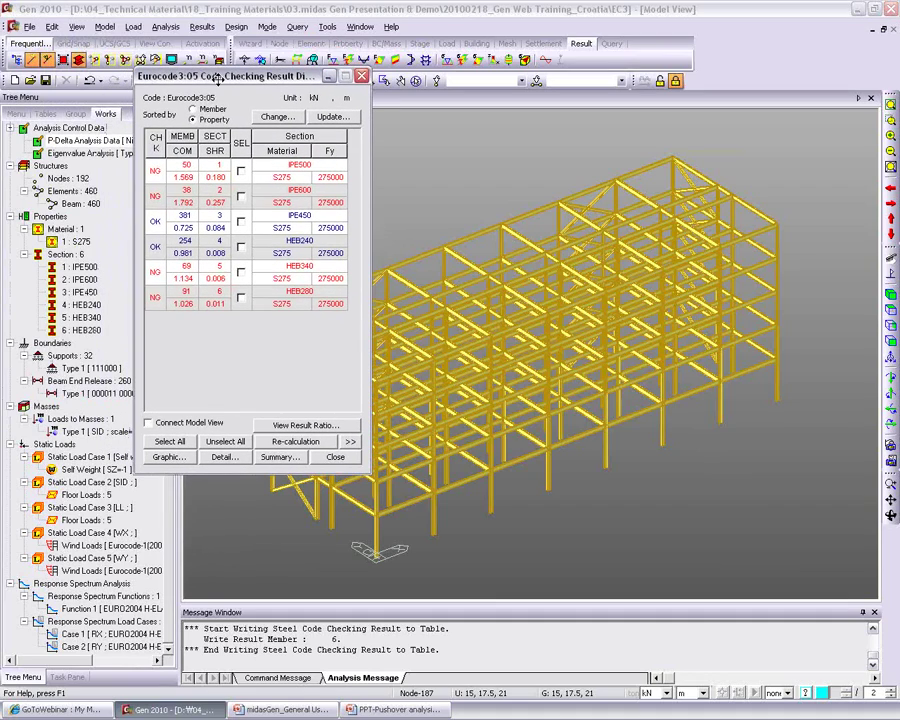
{"action": "left_click", "coordinate": [350, 441]}
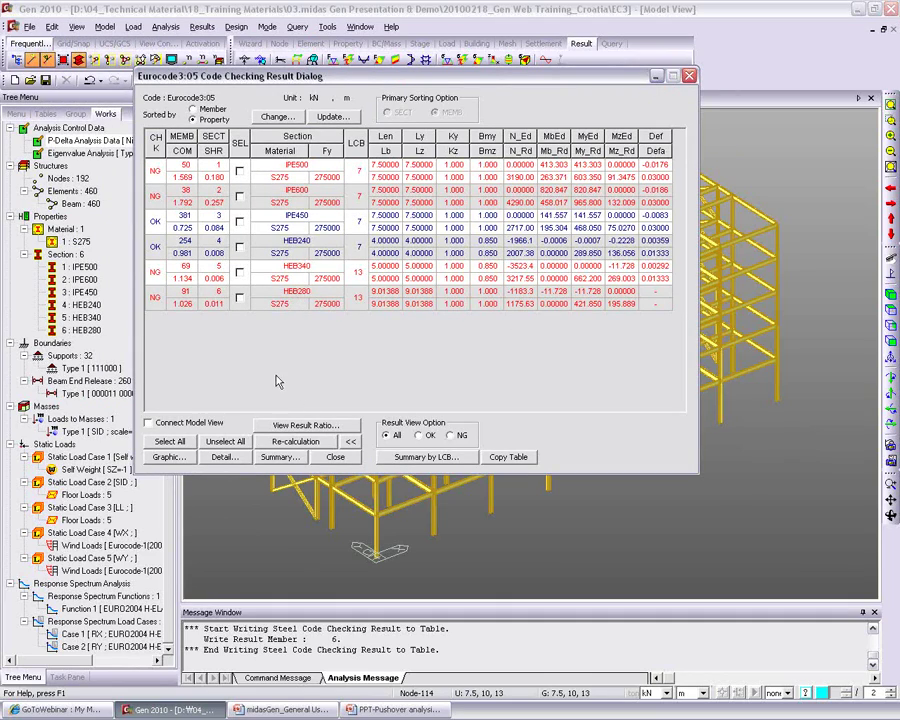
{"action": "left_click", "coordinate": [350, 441]}
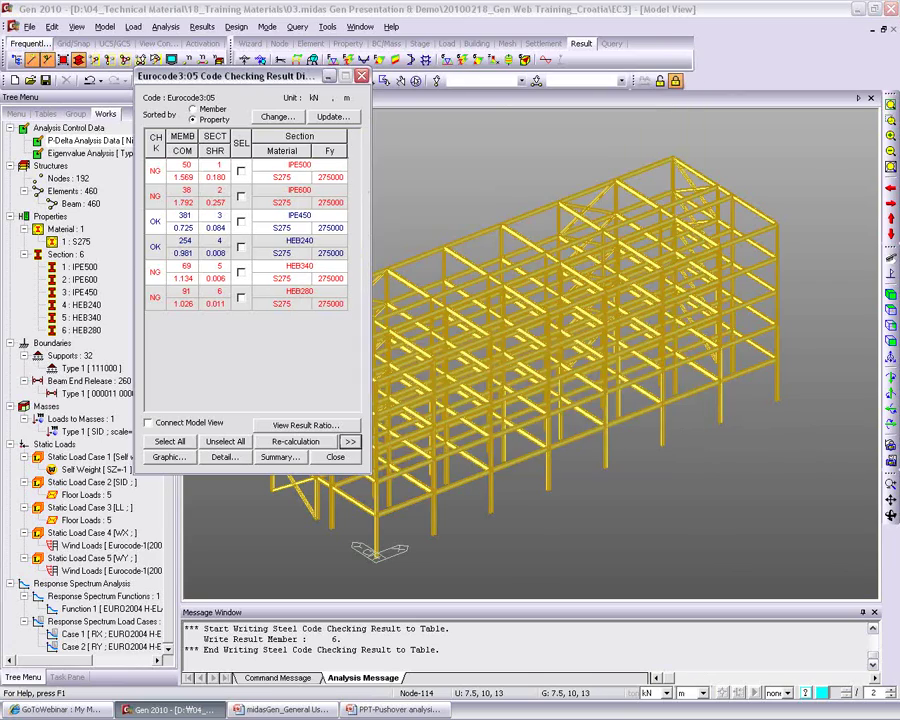
Step: Select the failing IPE500 and IPE600 sections in the code check results and open their steel property change settings
{"action": "left_click", "coordinate": [240, 172]}
{"action": "left_click", "coordinate": [240, 197]}
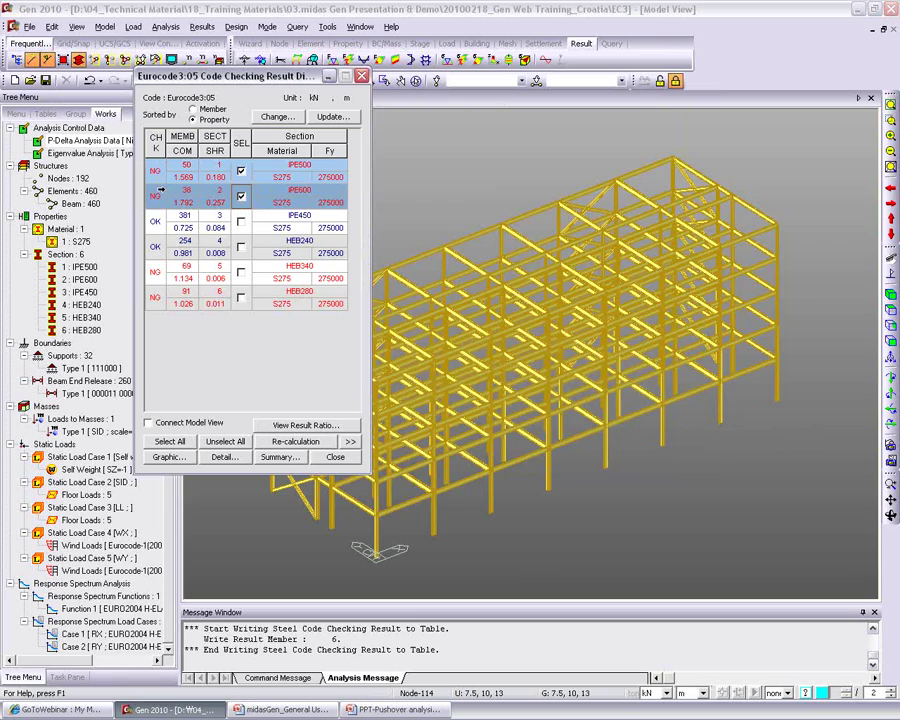
{"action": "left_click_drag", "start_coordinate": [240, 77], "coordinate": [253, 80]}
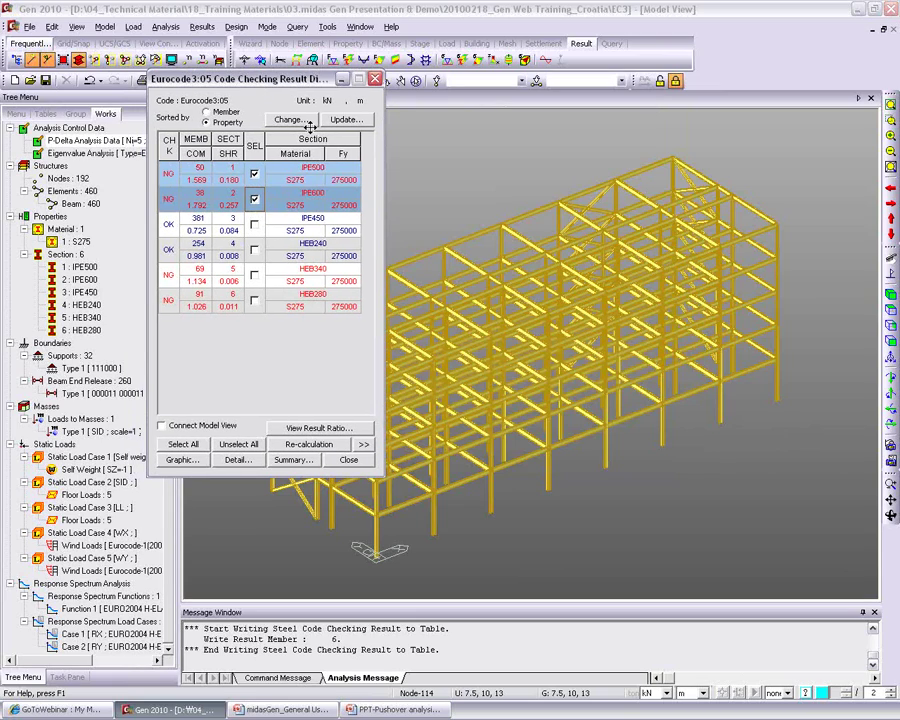
{"action": "left_click", "coordinate": [289, 119]}
{"action": "left_click_drag", "start_coordinate": [193, 90], "coordinate": [300, 214]}
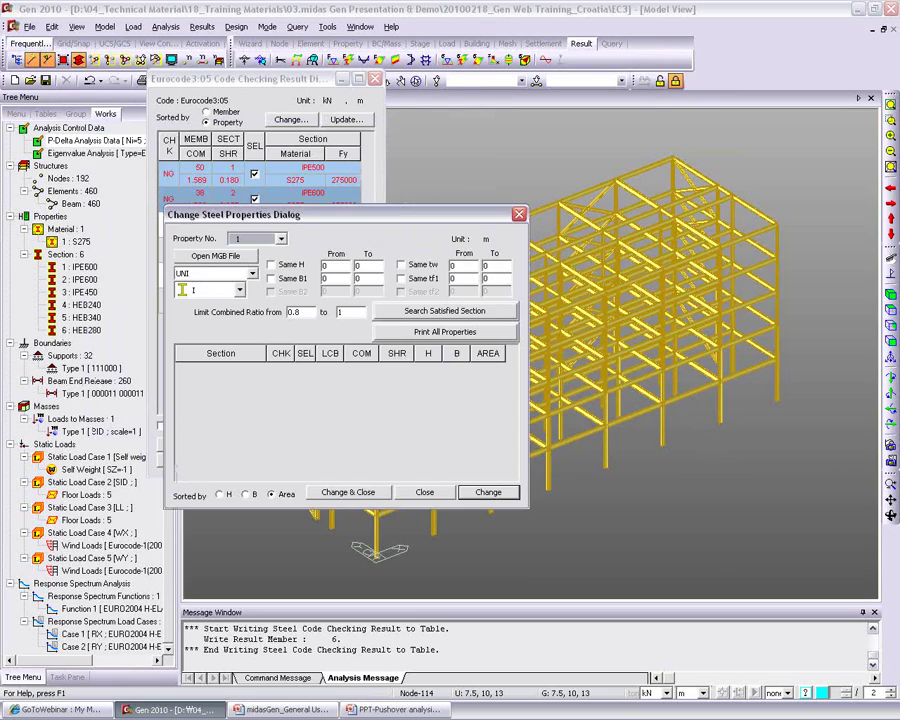
{"action": "left_click_drag", "start_coordinate": [235, 219], "coordinate": [232, 175]}
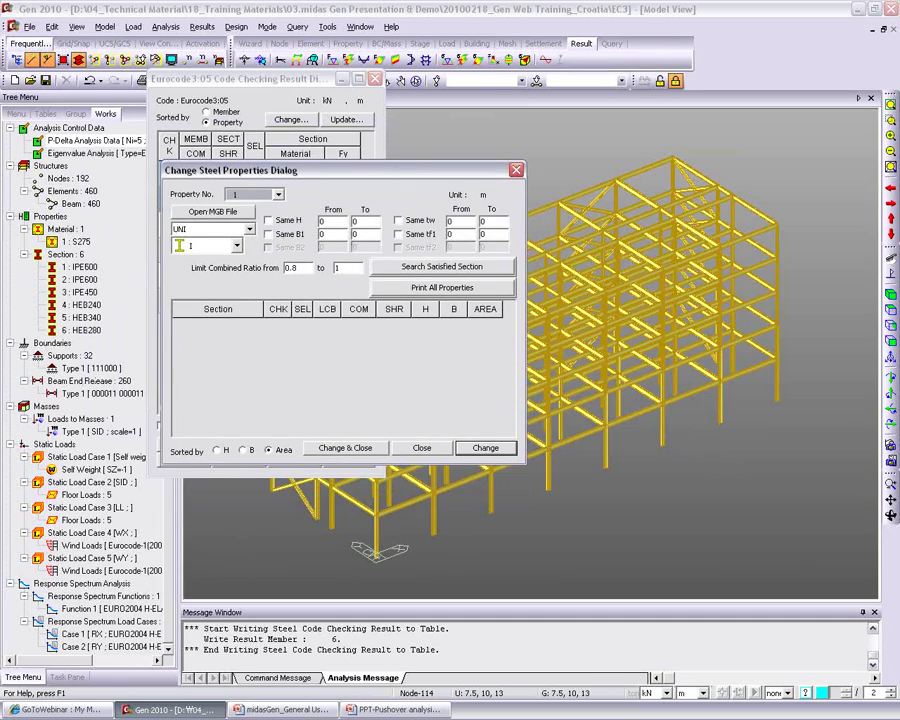
Step: Search for satisfied I-sections with a combined ratio from 0.8 to 1 for property 1 and change it to HEA360
{"action": "left_click", "coordinate": [303, 270]}
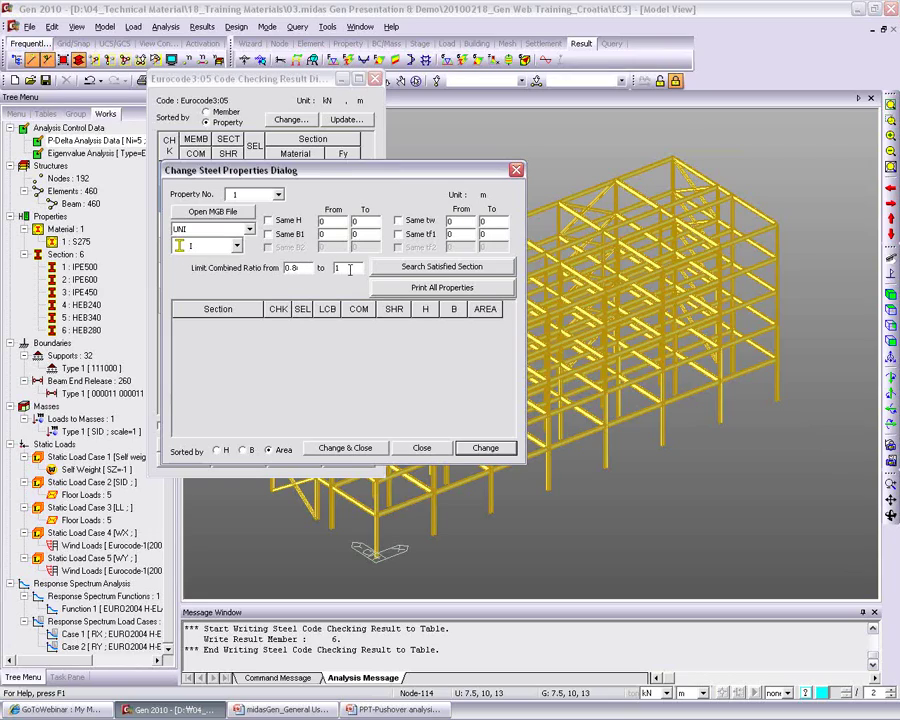
{"action": "left_click", "coordinate": [430, 267]}
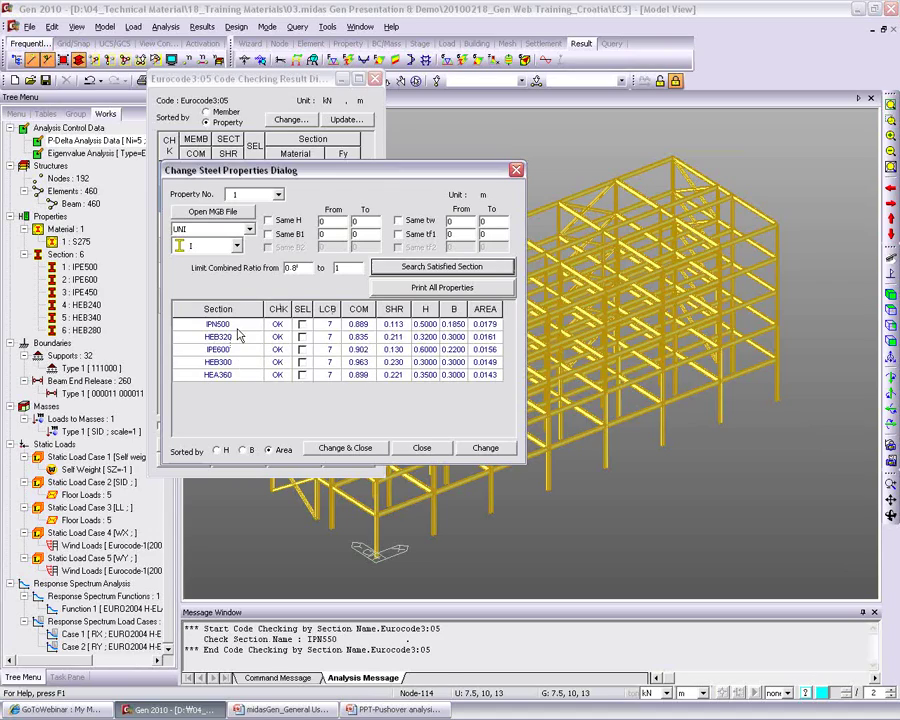
{"action": "left_click", "coordinate": [302, 375]}
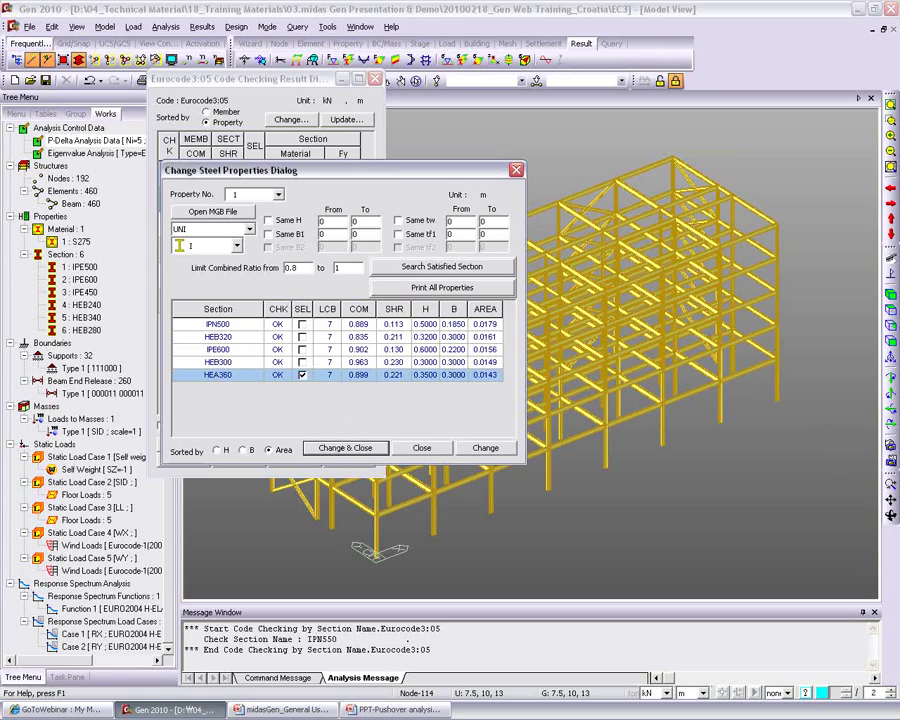
{"action": "left_click", "coordinate": [485, 448]}
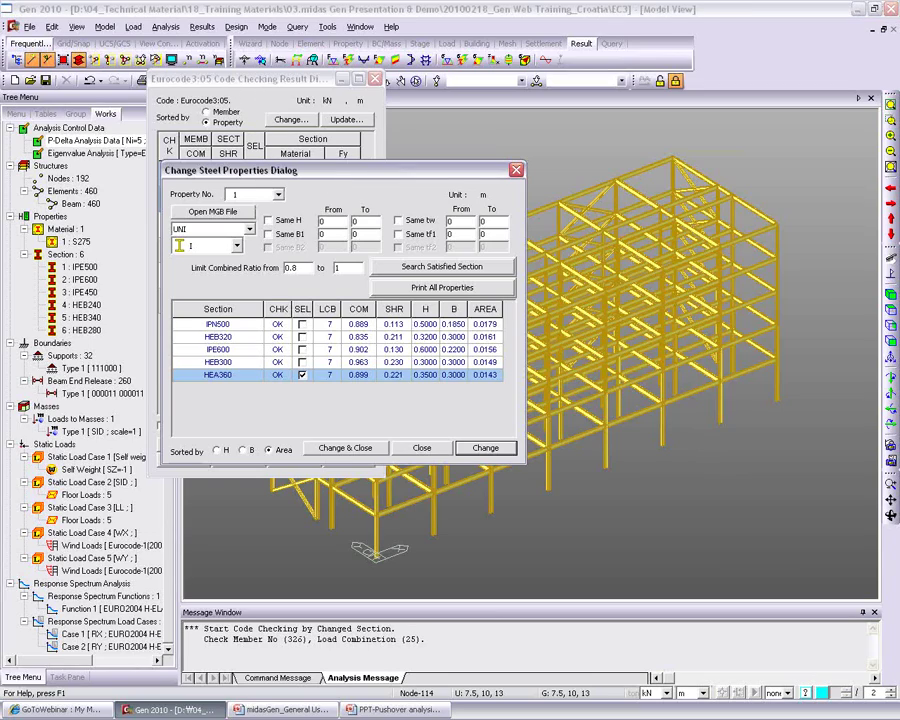
Step: Search for satisfied sections for property 2, change it to HEM300, and close the property change settings
{"action": "left_click_drag", "start_coordinate": [263, 170], "coordinate": [388, 131]}
{"action": "left_click", "coordinate": [375, 155]}
{"action": "left_click", "coordinate": [362, 177]}
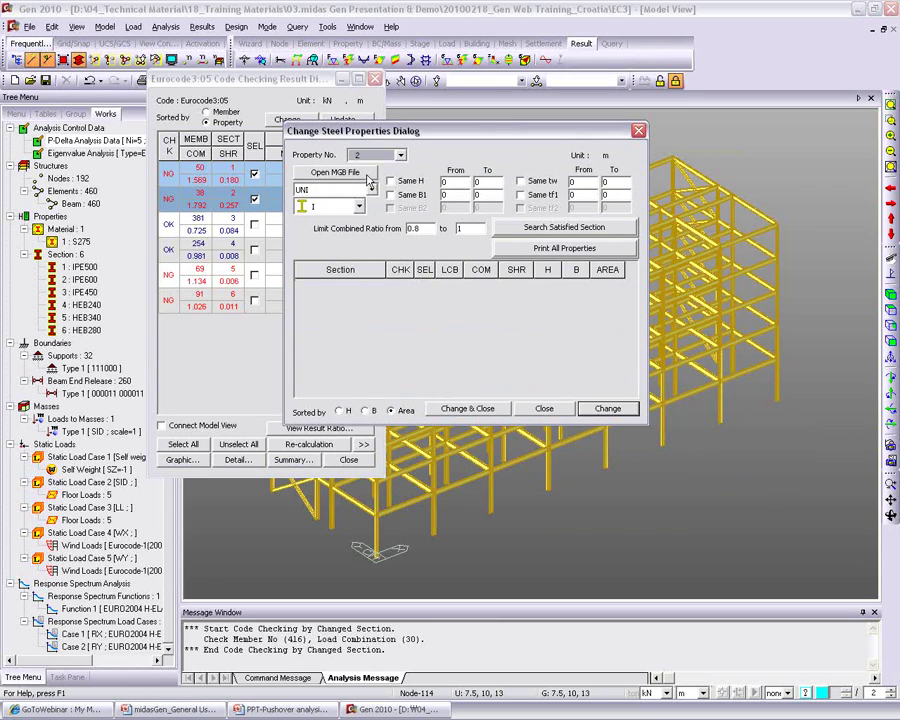
{"action": "left_click", "coordinate": [564, 227]}
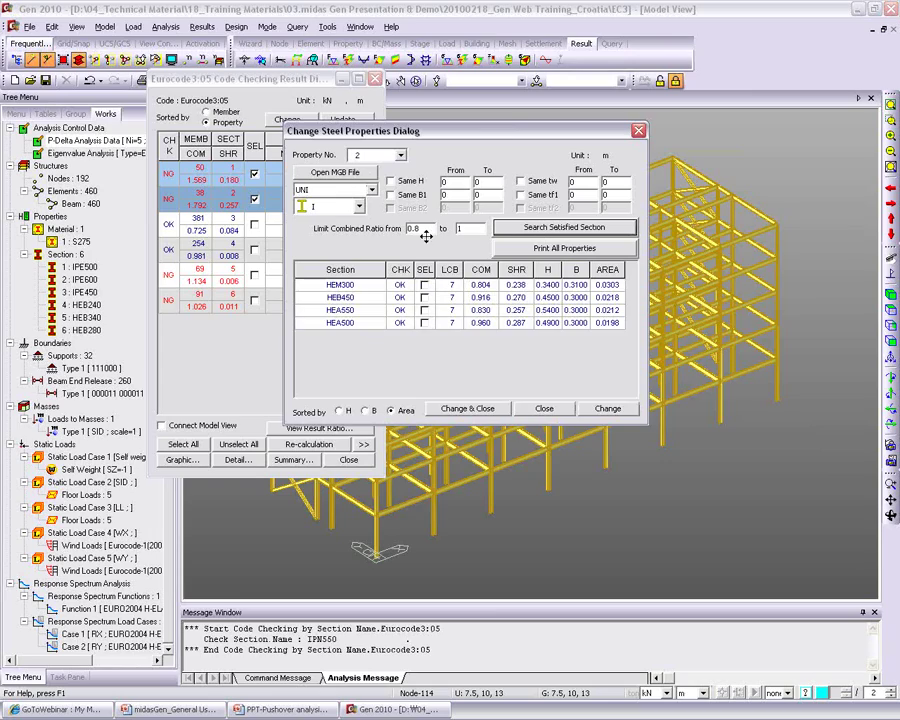
{"action": "left_click", "coordinate": [424, 286]}
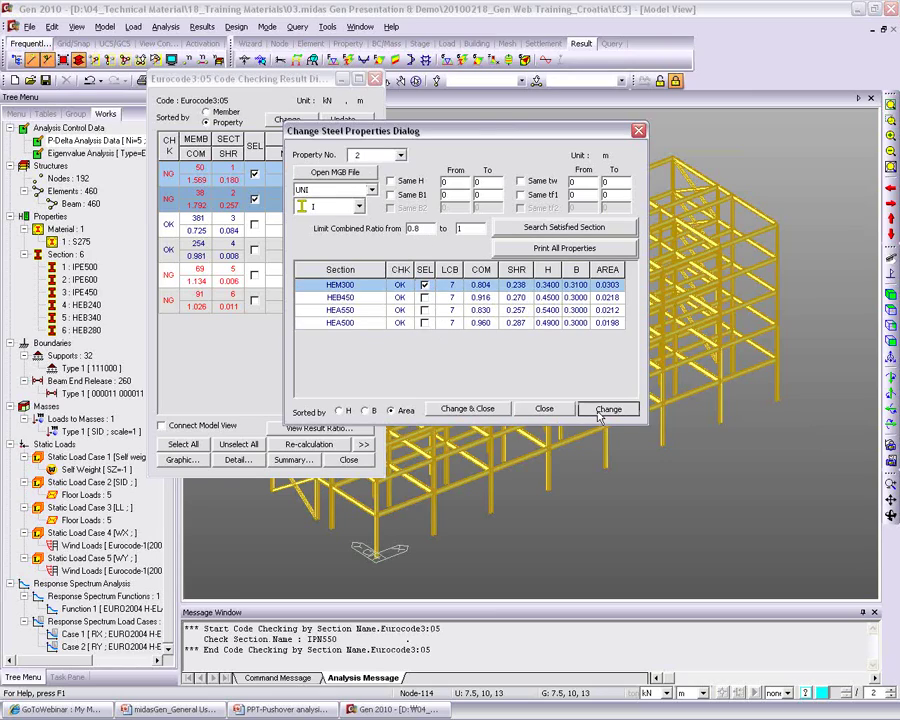
{"action": "left_click", "coordinate": [475, 409]}
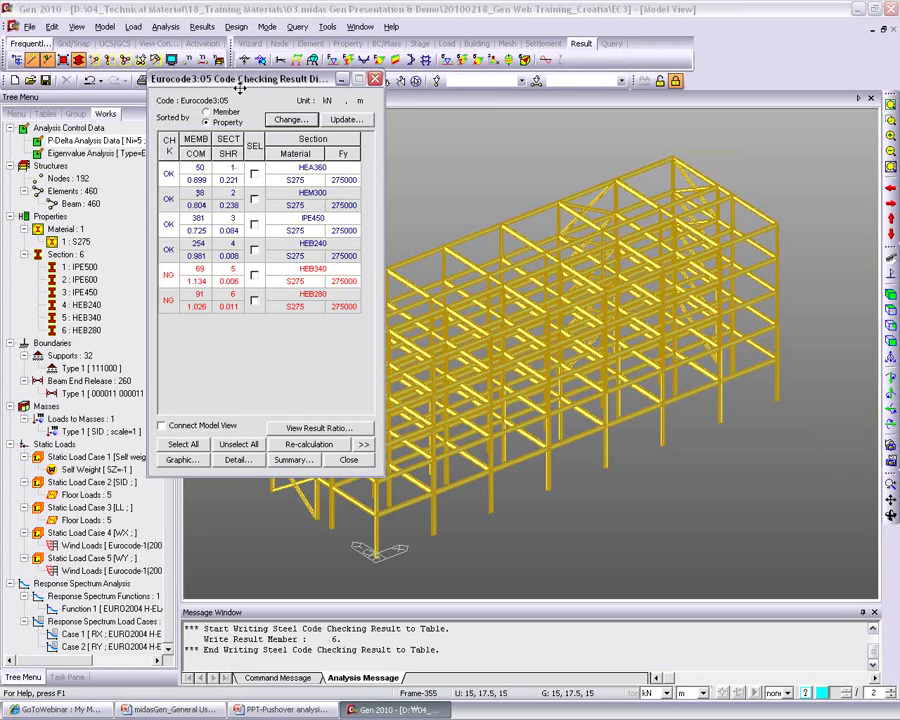
Step: Try to update the model with the changed HEA360 and HEM300 sections, decline deleting the analysis results, and close the code check results
{"action": "left_click_drag", "start_coordinate": [175, 78], "coordinate": [125, 83]}
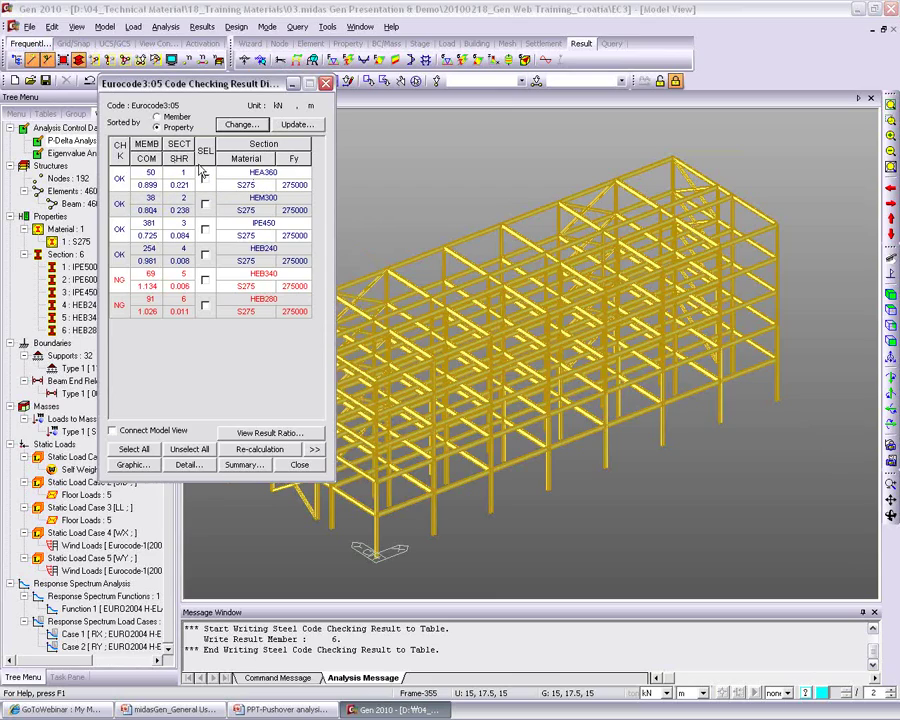
{"action": "left_click_drag", "start_coordinate": [179, 86], "coordinate": [203, 98]}
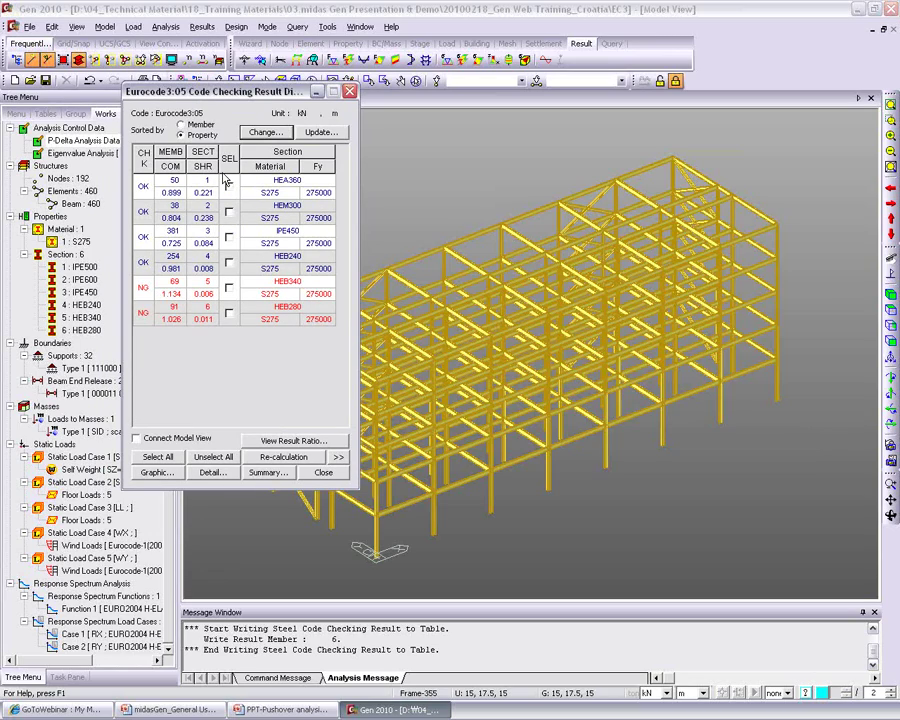
{"action": "left_click", "coordinate": [316, 133]}
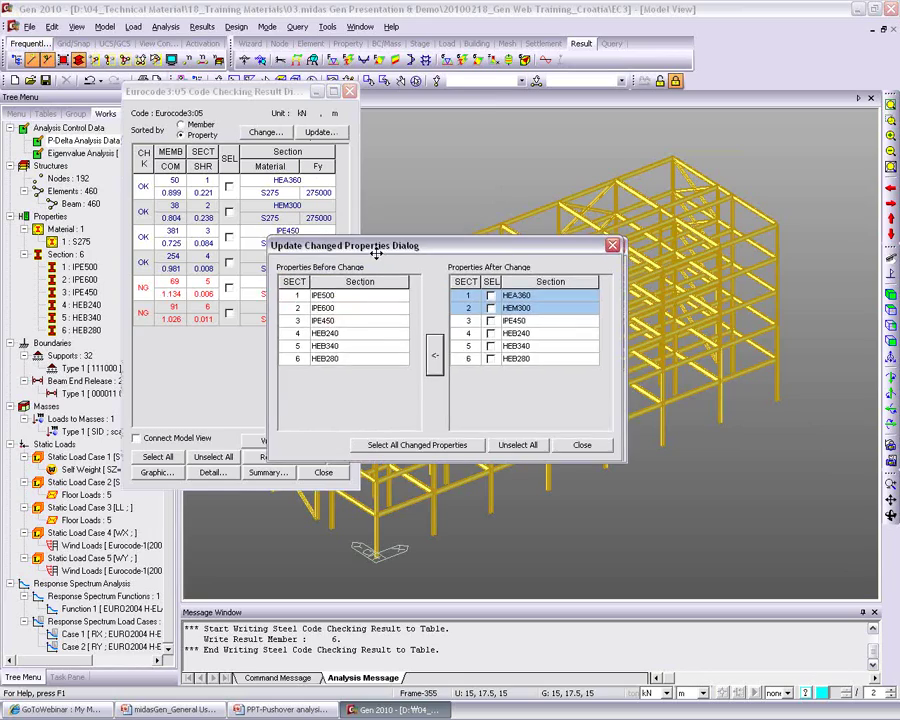
{"action": "left_click_drag", "start_coordinate": [378, 255], "coordinate": [319, 252]}
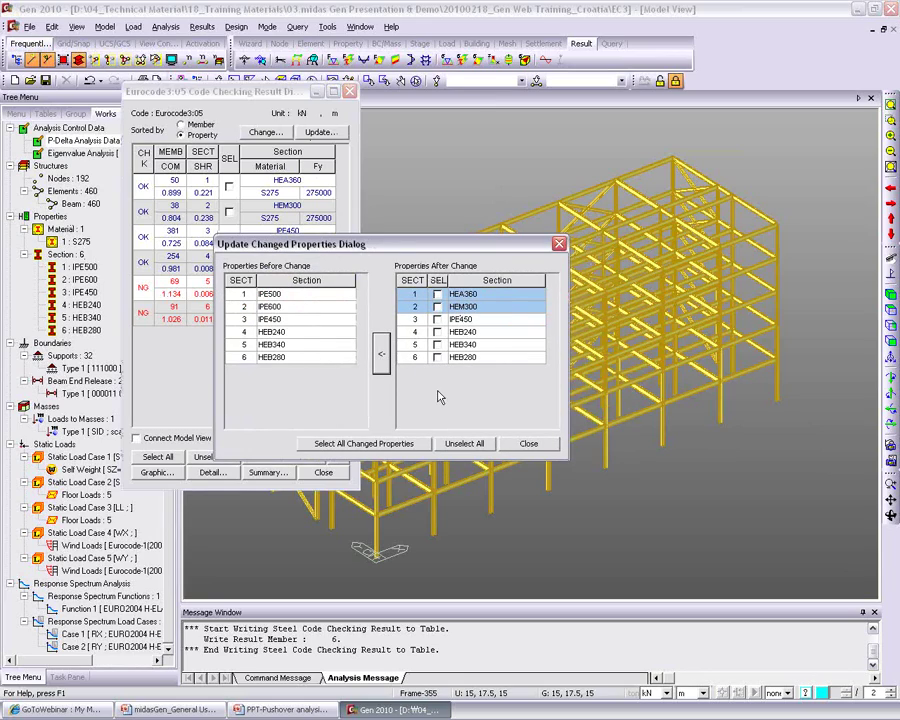
{"action": "left_click", "coordinate": [436, 294]}
{"action": "left_click", "coordinate": [436, 306]}
{"action": "left_click", "coordinate": [384, 365]}
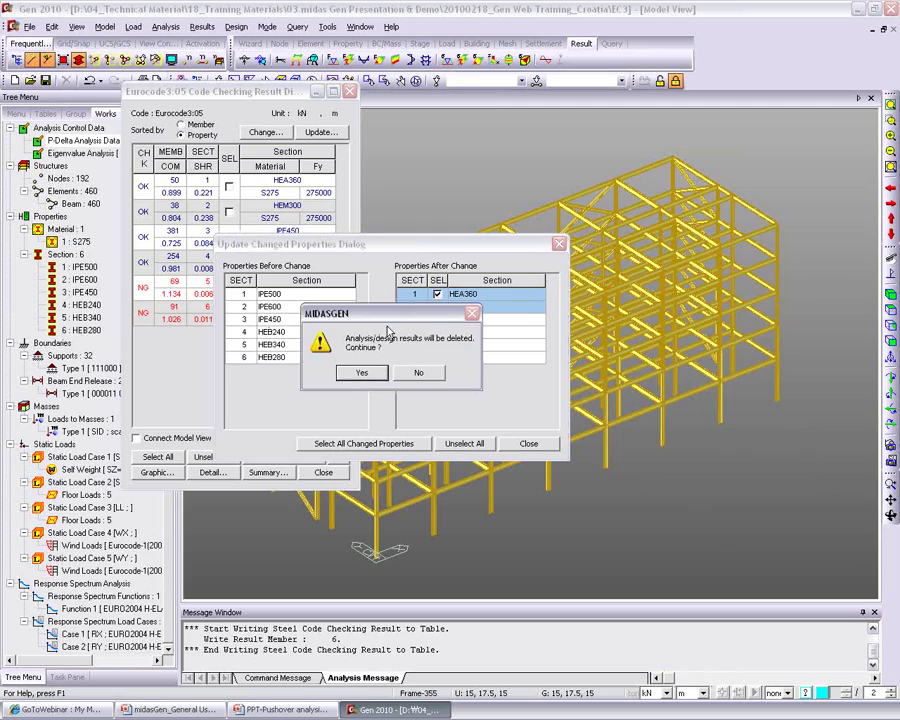
{"action": "left_click", "coordinate": [418, 375]}
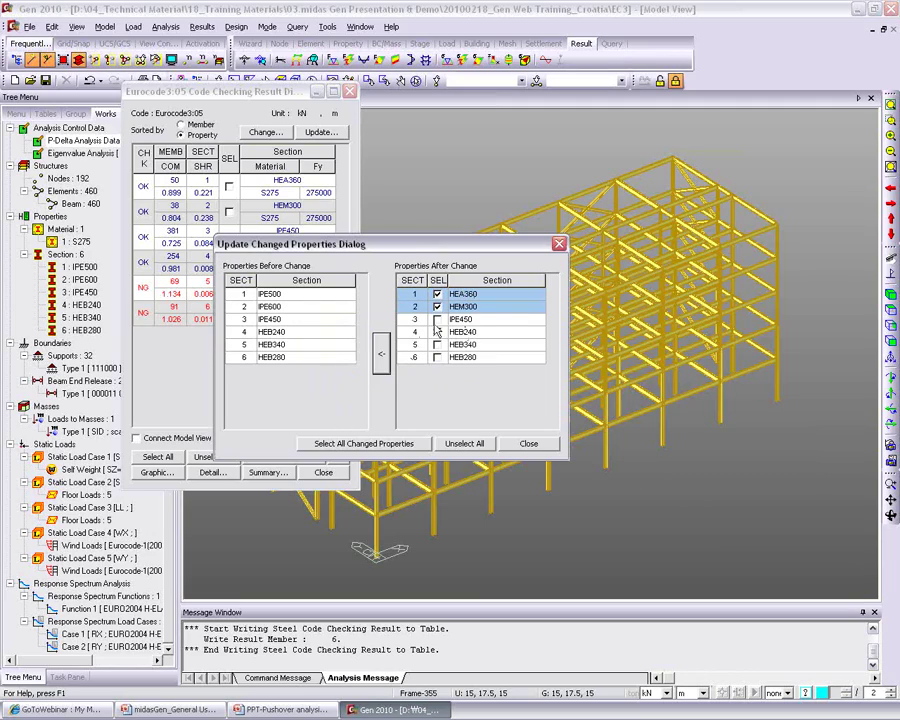
{"action": "left_click", "coordinate": [528, 444]}
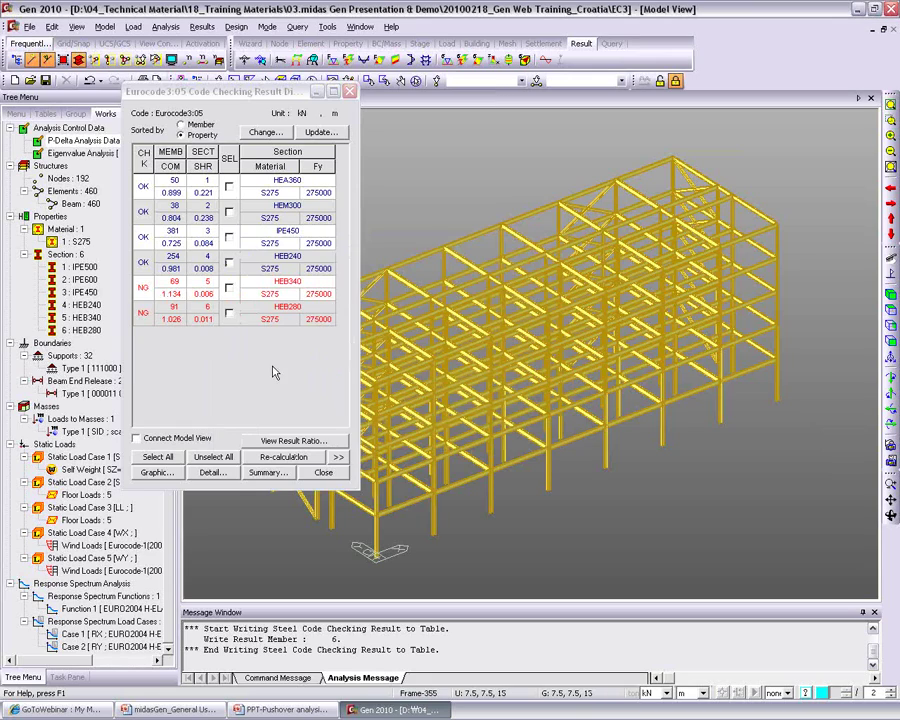
{"action": "left_click", "coordinate": [323, 472]}
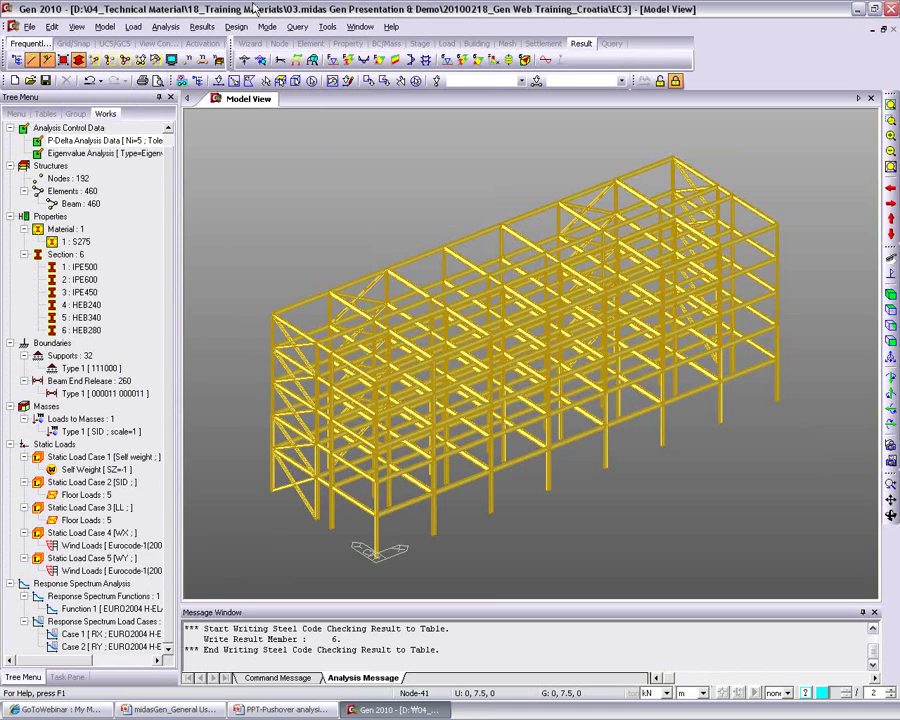
Step: Run the steel code check again, sort the results by member, and select member 1
{"action": "left_click", "coordinate": [235, 27]}
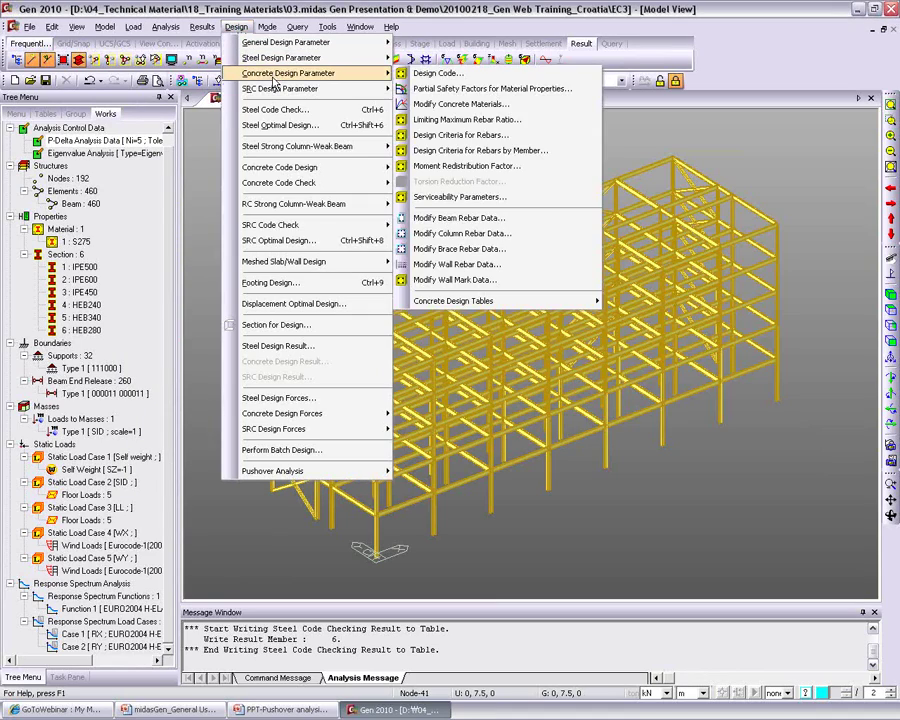
{"action": "left_click", "coordinate": [380, 110]}
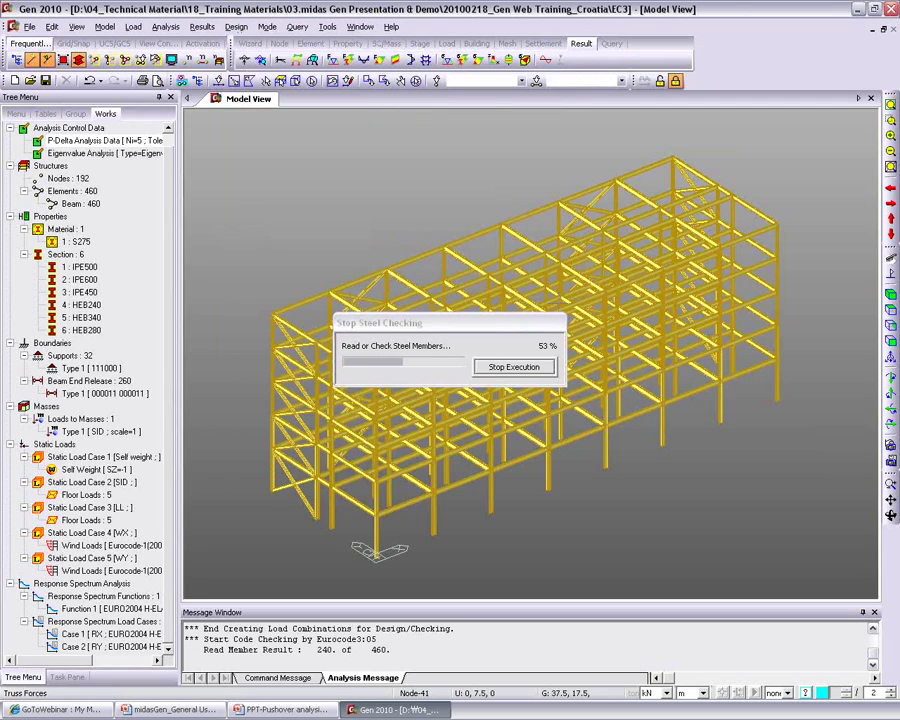
{"action": "left_click_drag", "start_coordinate": [113, 30], "coordinate": [250, 67]}
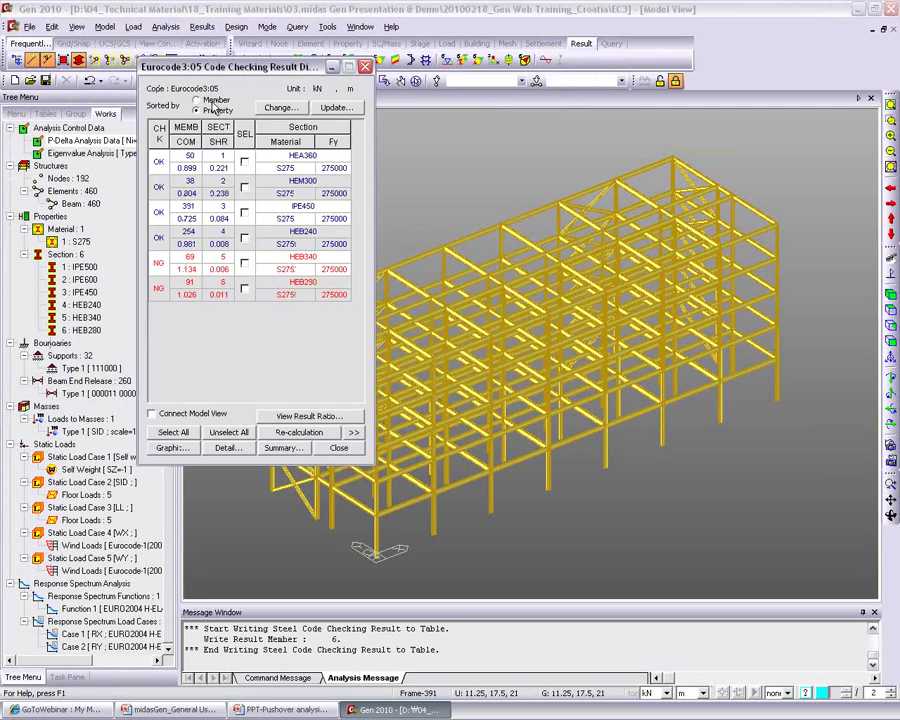
{"action": "left_click", "coordinate": [196, 100]}
{"action": "left_click", "coordinate": [244, 162]}
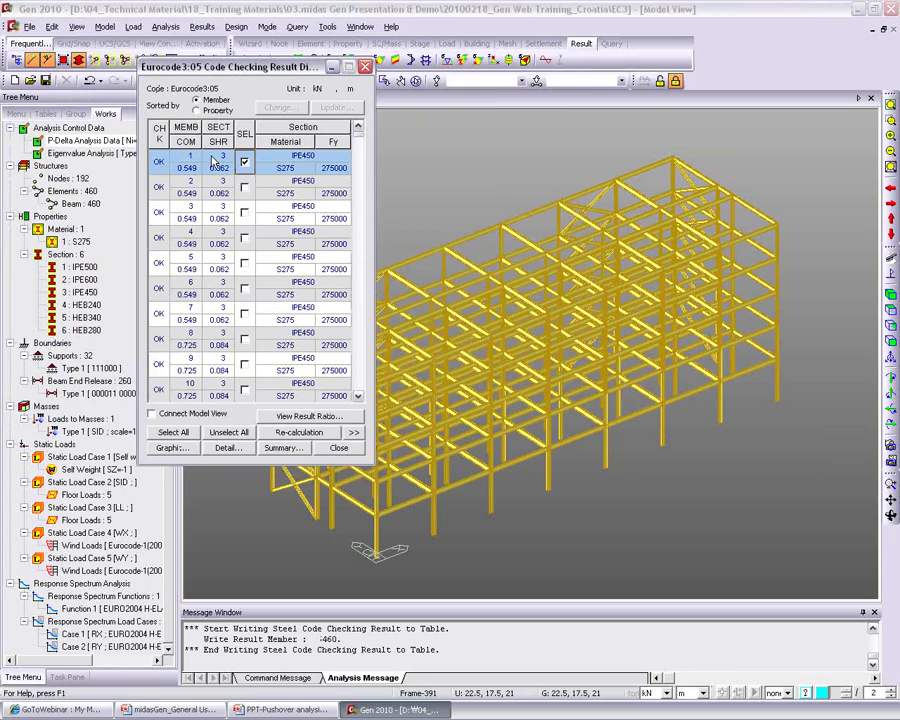
Step: View the graphic report of member 1, review its design parameters, resistance and deflection checks, and close the preview
{"action": "left_click", "coordinate": [176, 451]}
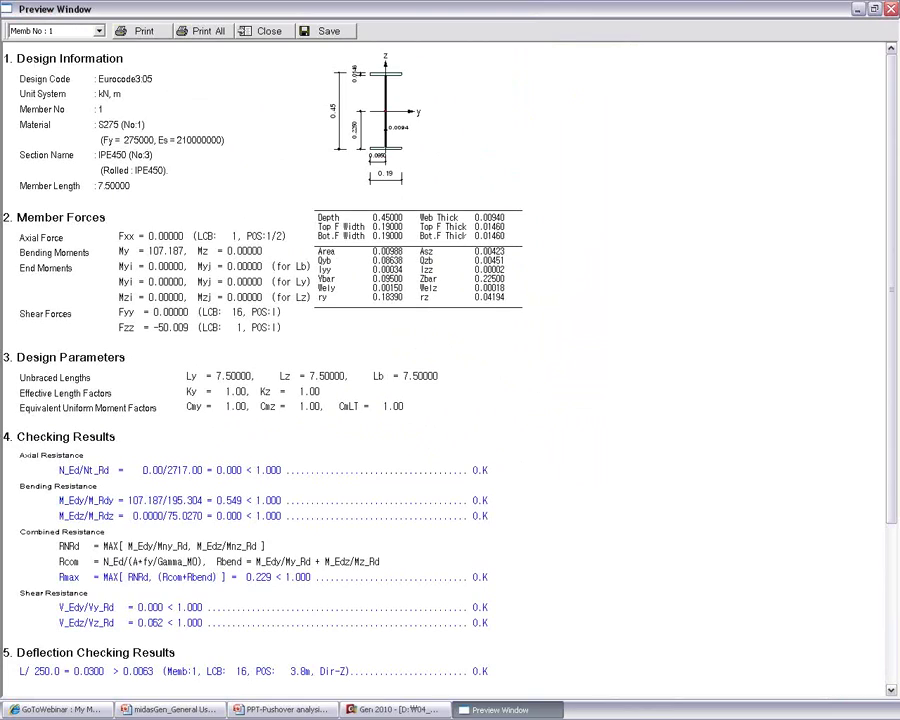
{"action": "scroll", "coordinate": [127, 440], "scroll_direction": "down", "scroll_amount": 2}
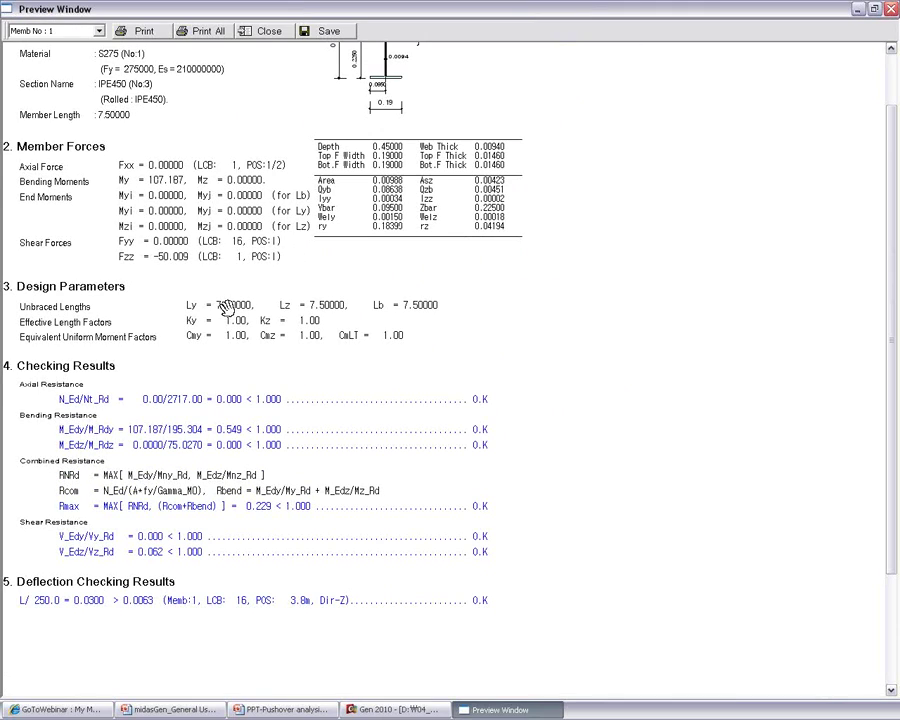
{"action": "scroll", "coordinate": [150, 215], "scroll_direction": "down", "scroll_amount": 2}
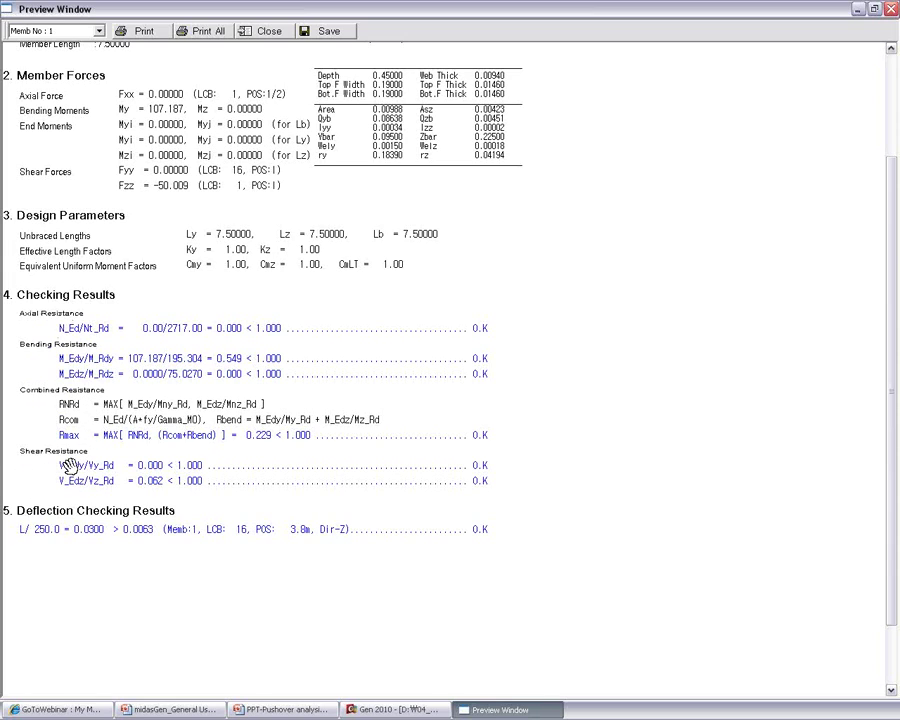
{"action": "scroll", "coordinate": [90, 470], "scroll_direction": "up", "scroll_amount": 1}
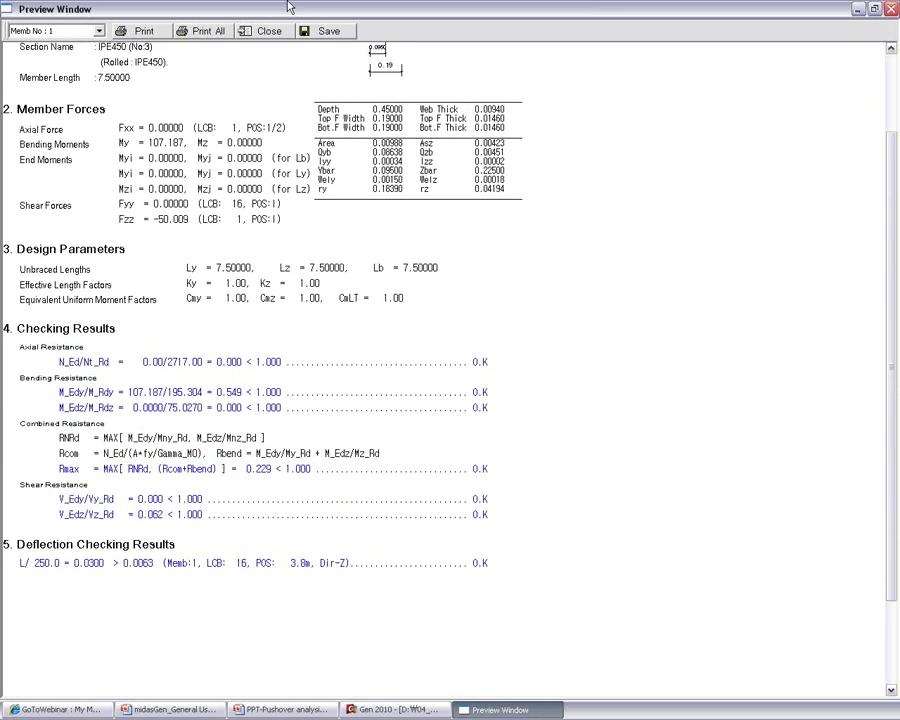
{"action": "left_click", "coordinate": [266, 31]}
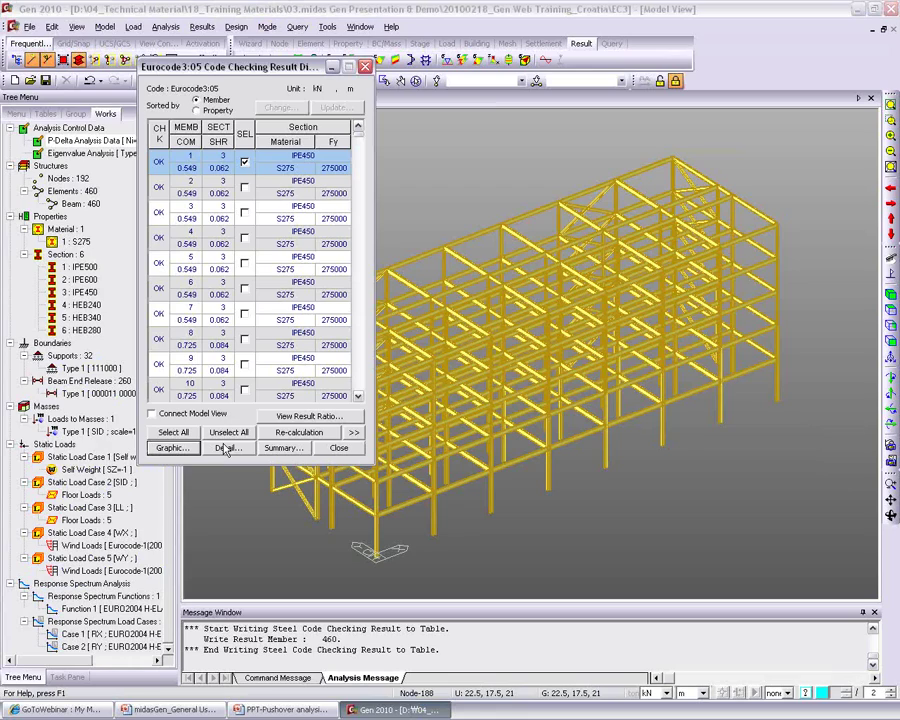
Step: Open the detailed design report of member 1 and examine its load combinations, section properties, design parameters, forces and flange classification
{"action": "left_click", "coordinate": [224, 448]}
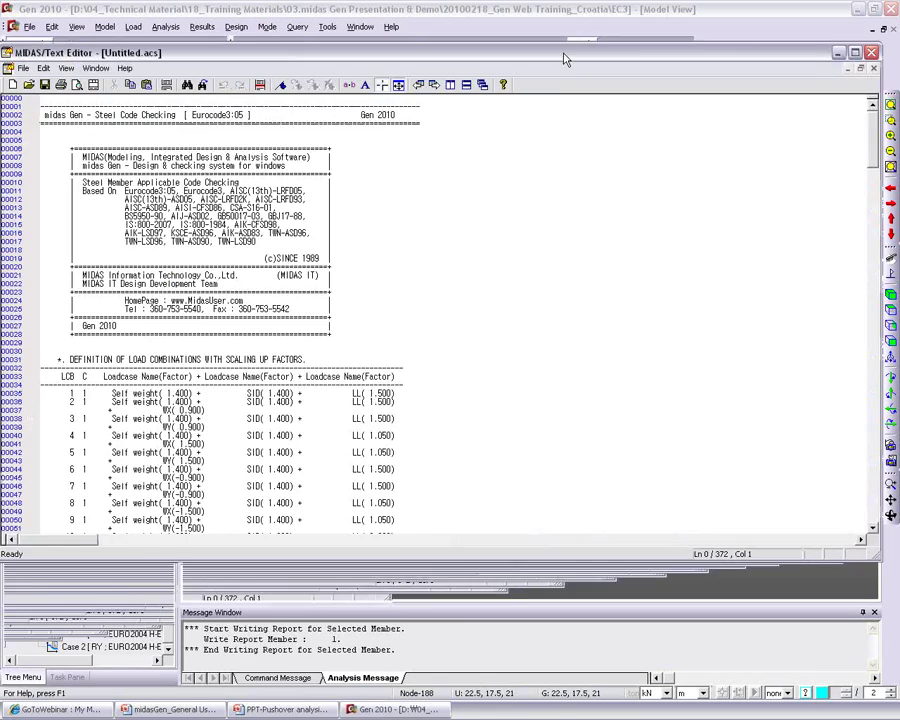
{"action": "scroll", "coordinate": [174, 317], "scroll_direction": "down", "scroll_amount": 20}
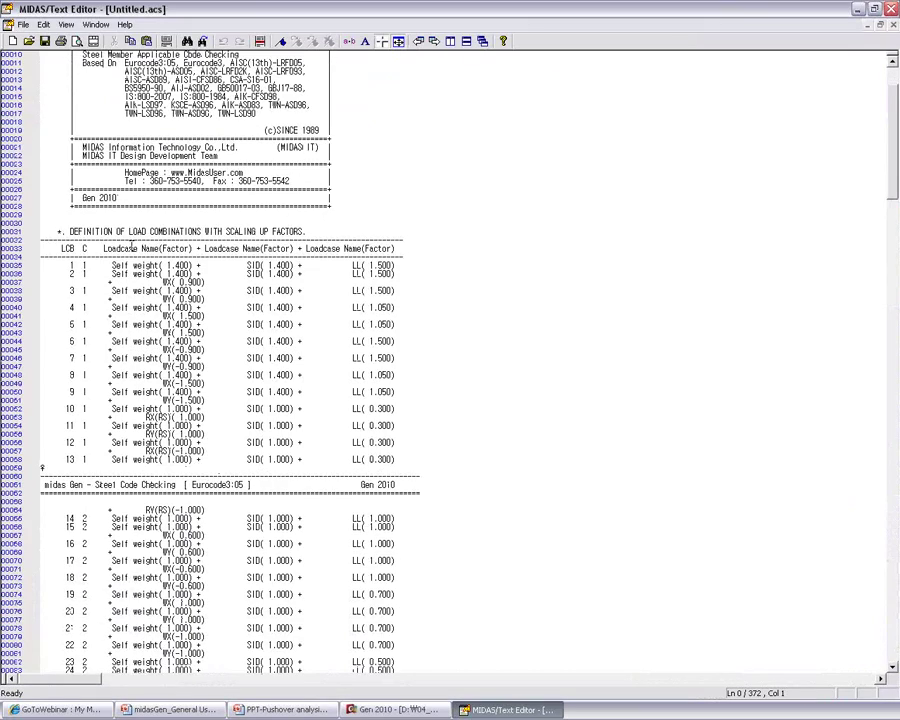
{"action": "scroll", "coordinate": [216, 468], "scroll_direction": "down", "scroll_amount": 7}
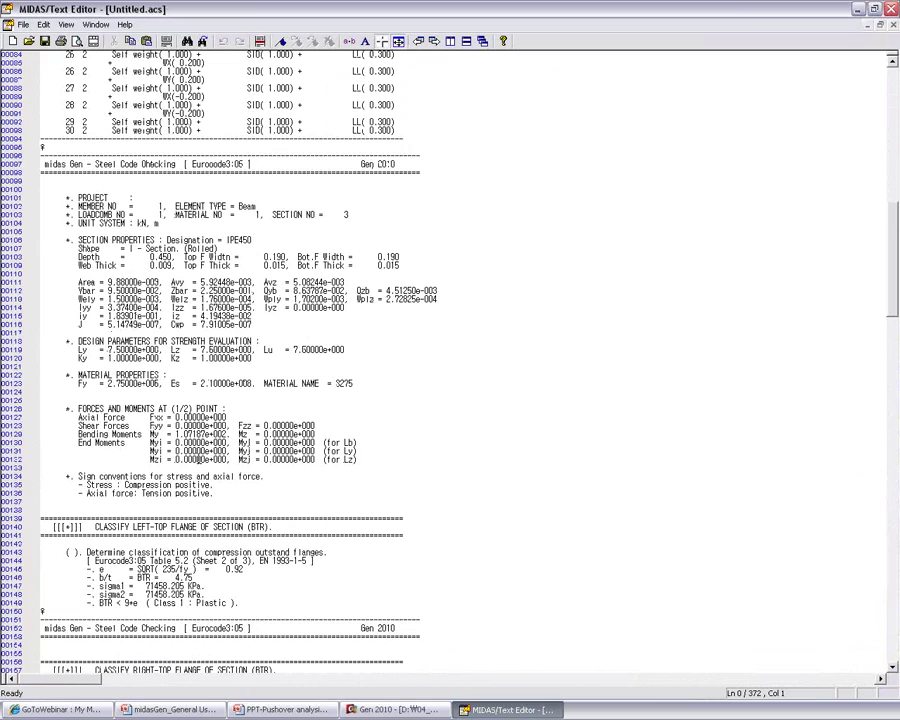
{"action": "scroll", "coordinate": [82, 503], "scroll_direction": "down", "scroll_amount": 1}
{"action": "scroll", "coordinate": [115, 433], "scroll_direction": "down", "scroll_amount": 5}
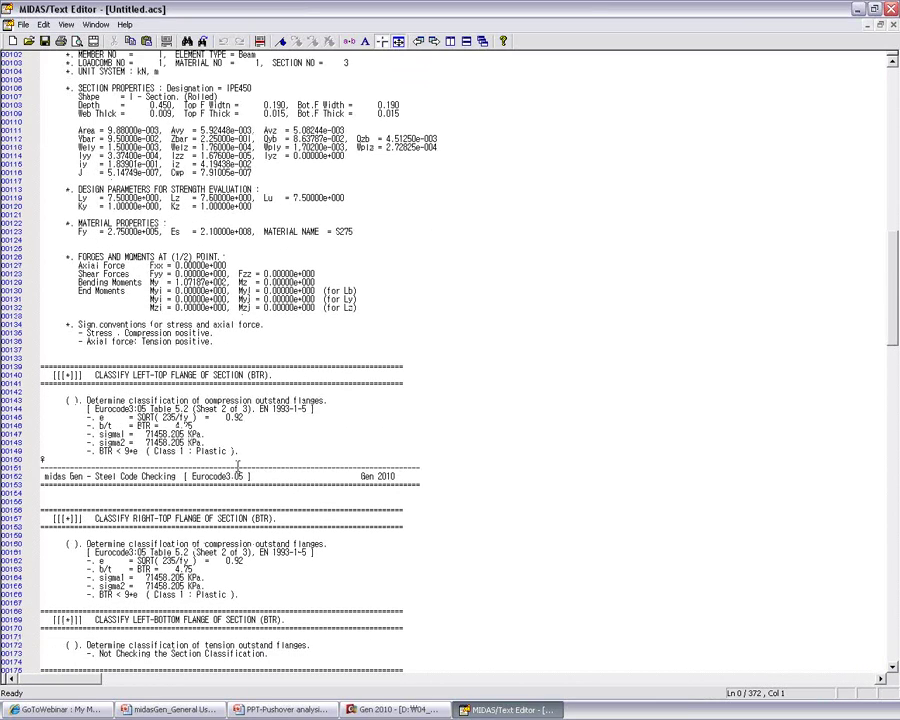
{"action": "scroll", "coordinate": [250, 437], "scroll_direction": "down", "scroll_amount": 3}
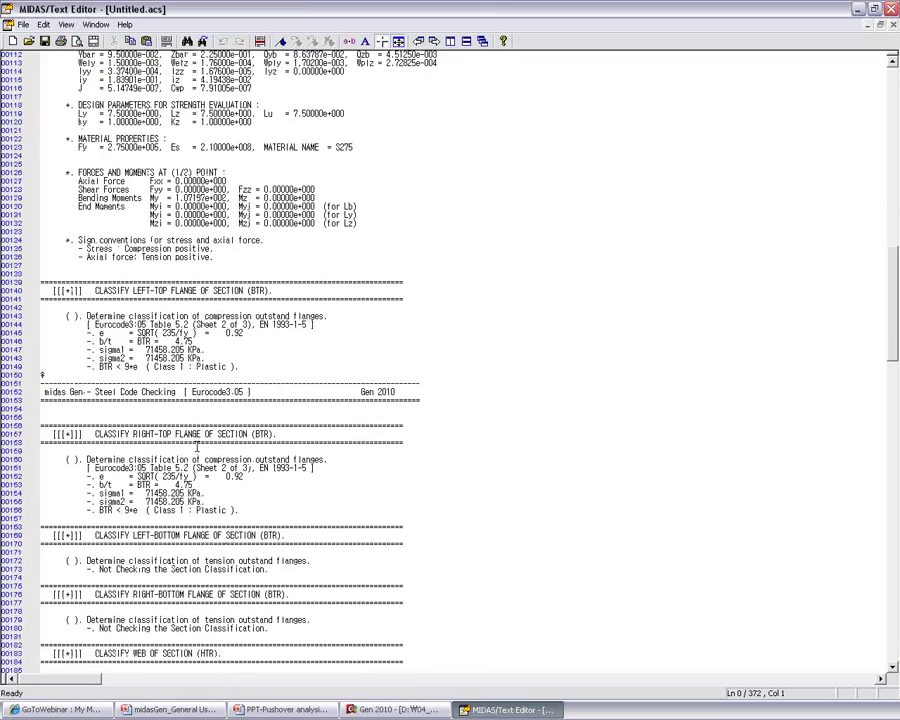
Step: Examine the applied partial factors and the axial, shear and bending moment resistance checks in the detailed report, highlighting the Eurocode3:05 6.2.3 reference
{"action": "left_click_drag", "start_coordinate": [895, 298], "coordinate": [890, 432]}
{"action": "left_click", "coordinate": [118, 156]}
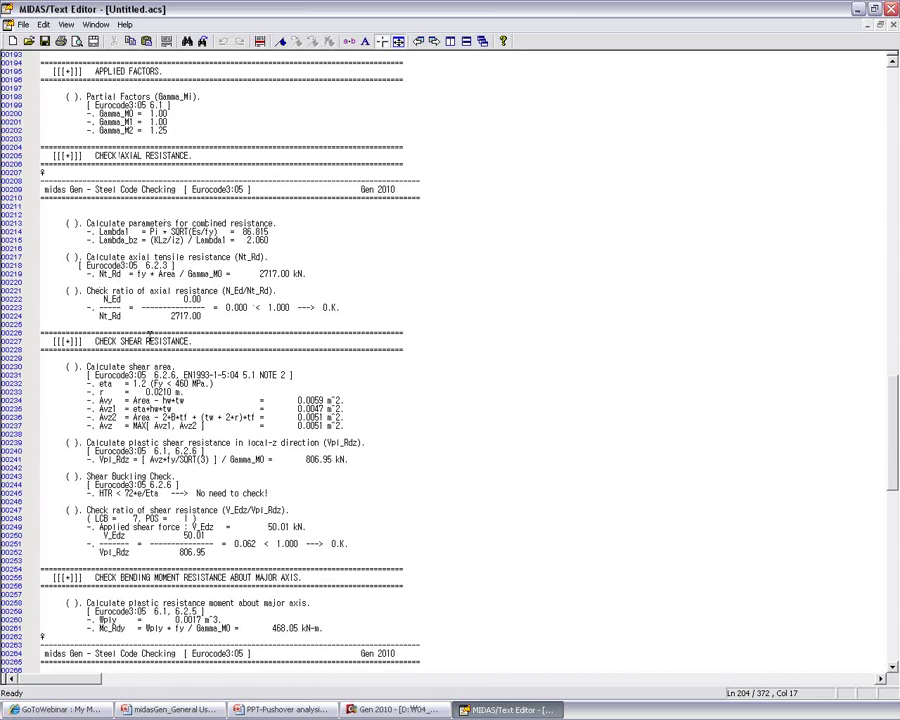
{"action": "left_click_drag", "start_coordinate": [80, 265], "coordinate": [173, 266]}
{"action": "left_click", "coordinate": [74, 266], "text": "shift"}
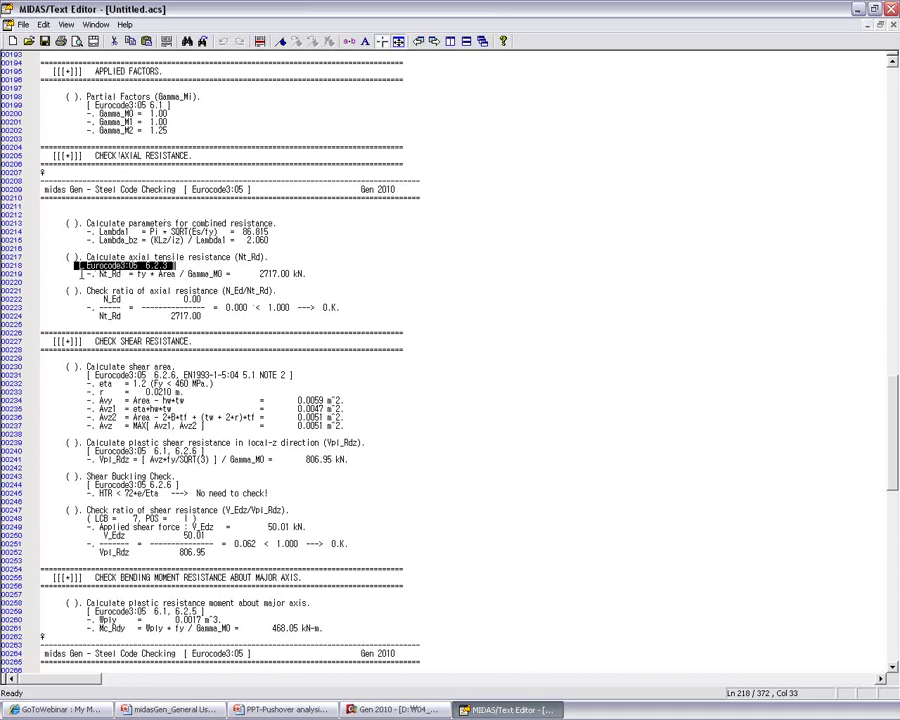
{"action": "scroll", "coordinate": [279, 274], "scroll_direction": "down", "scroll_amount": 1}
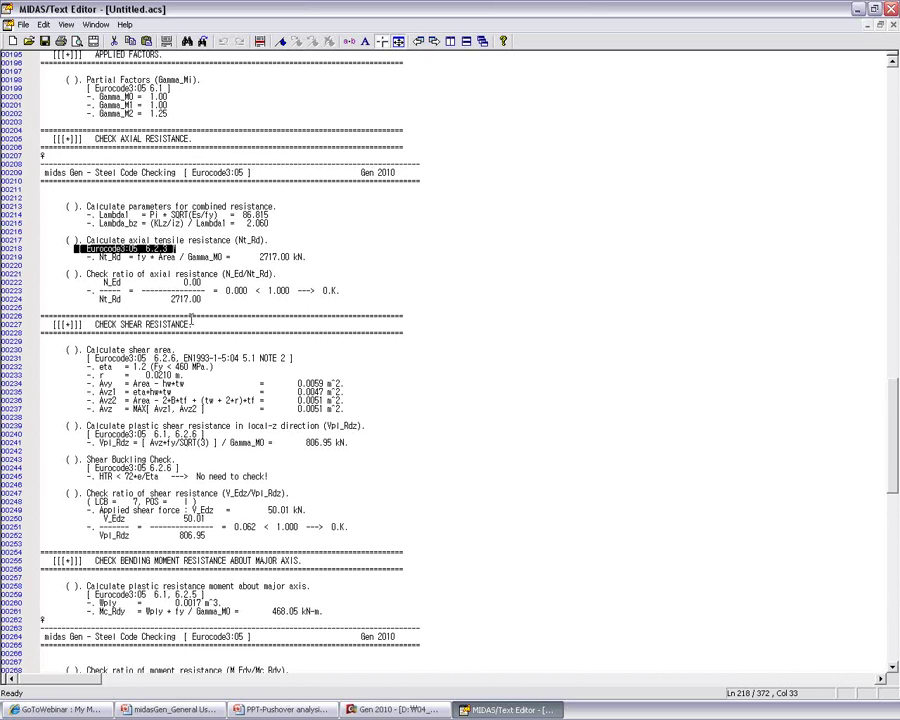
{"action": "scroll", "coordinate": [191, 318], "scroll_direction": "down", "scroll_amount": 4}
{"action": "left_click", "coordinate": [138, 256]}
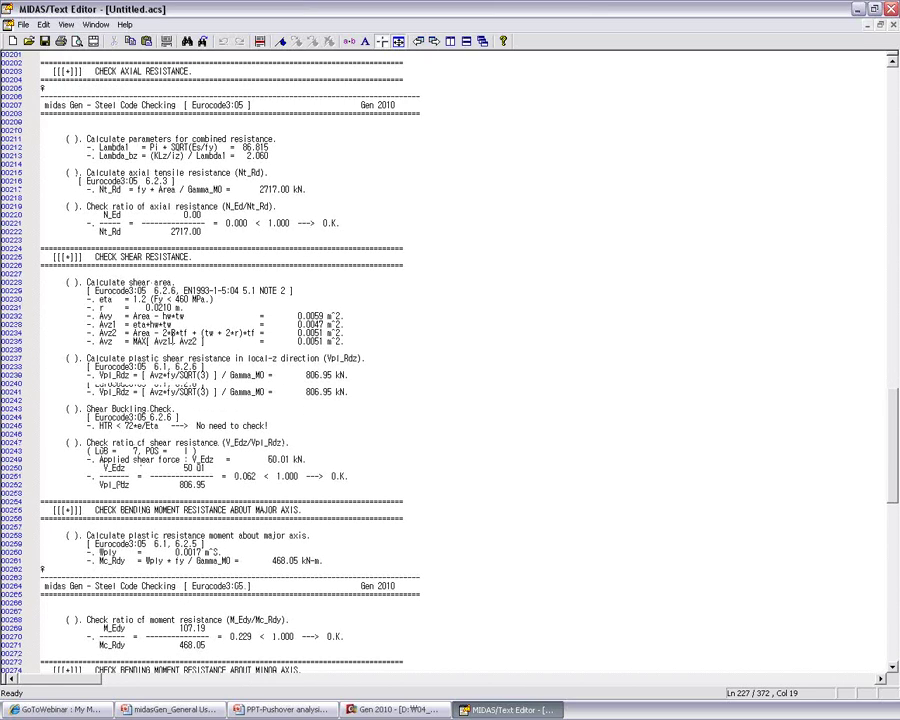
{"action": "scroll", "coordinate": [163, 400], "scroll_direction": "down", "scroll_amount": 1}
{"action": "left_click", "coordinate": [163, 476]}
{"action": "scroll", "coordinate": [304, 440], "scroll_direction": "down", "scroll_amount": 4}
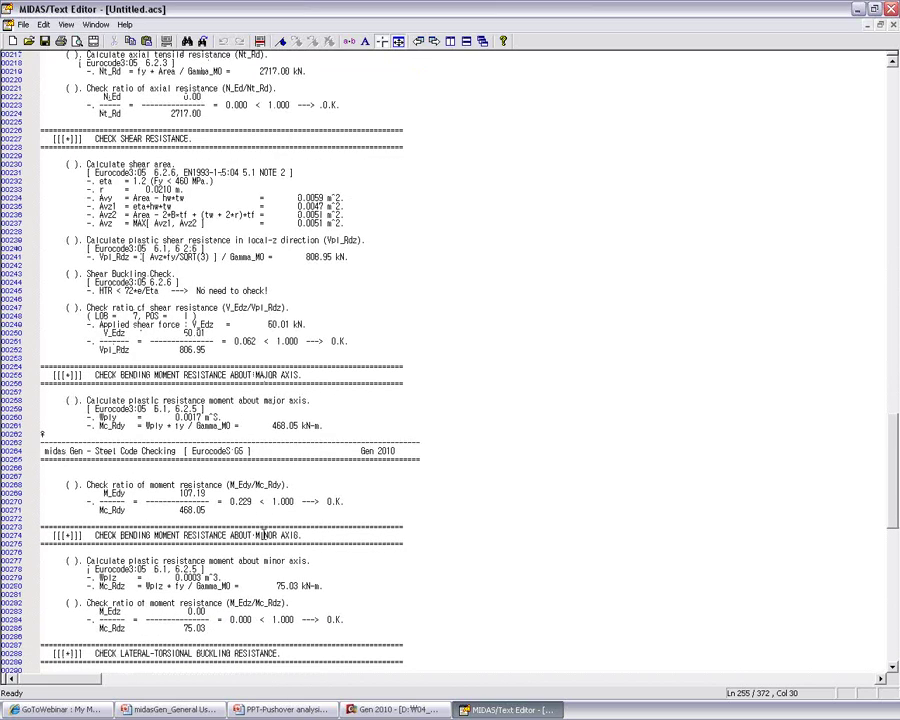
Step: Examine the lateral-torsional buckling resistance and combined resistance interaction checks in the detailed report, highlighting the lateral-torsional buckling heading
{"action": "scroll", "coordinate": [257, 534], "scroll_direction": "down", "scroll_amount": 12}
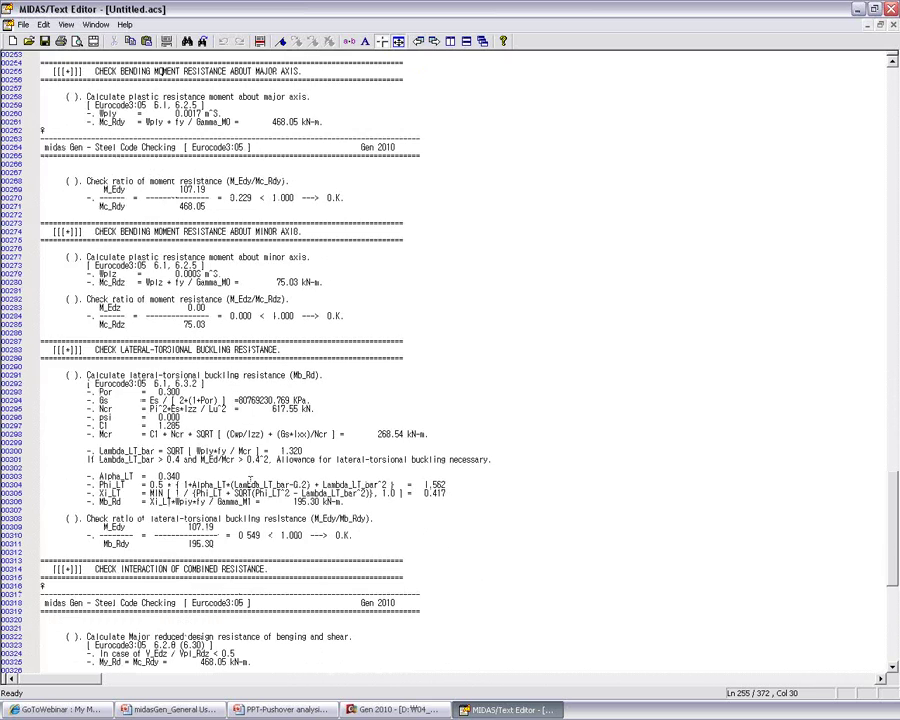
{"action": "left_click_drag", "start_coordinate": [92, 350], "coordinate": [281, 350]}
{"action": "scroll", "coordinate": [162, 434], "scroll_direction": "down", "scroll_amount": 3}
{"action": "scroll", "coordinate": [160, 434], "scroll_direction": "down", "scroll_amount": 6}
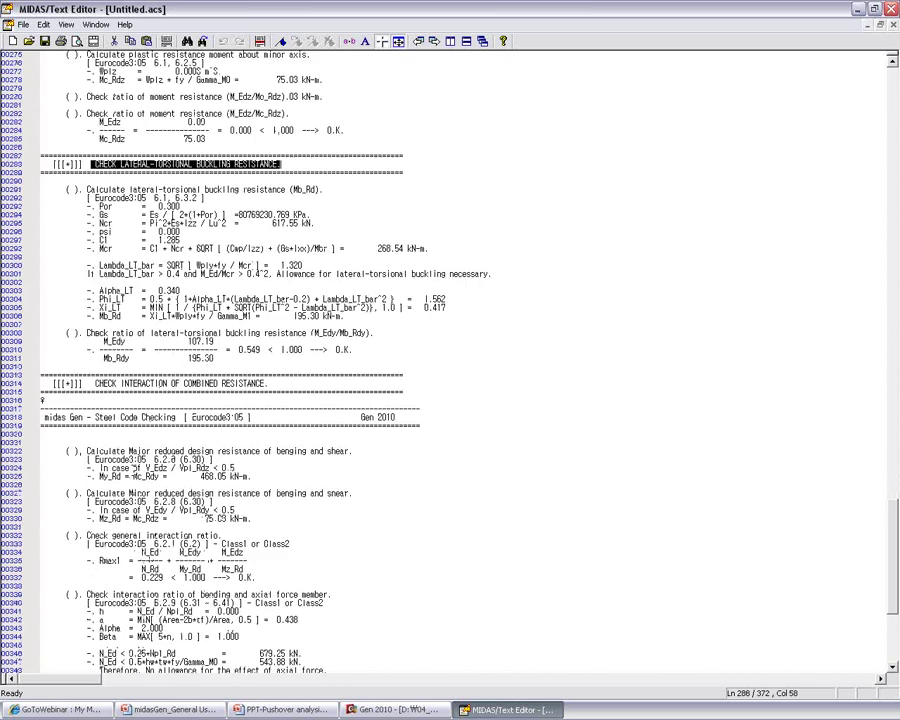
{"action": "scroll", "coordinate": [139, 321], "scroll_direction": "down", "scroll_amount": 2}
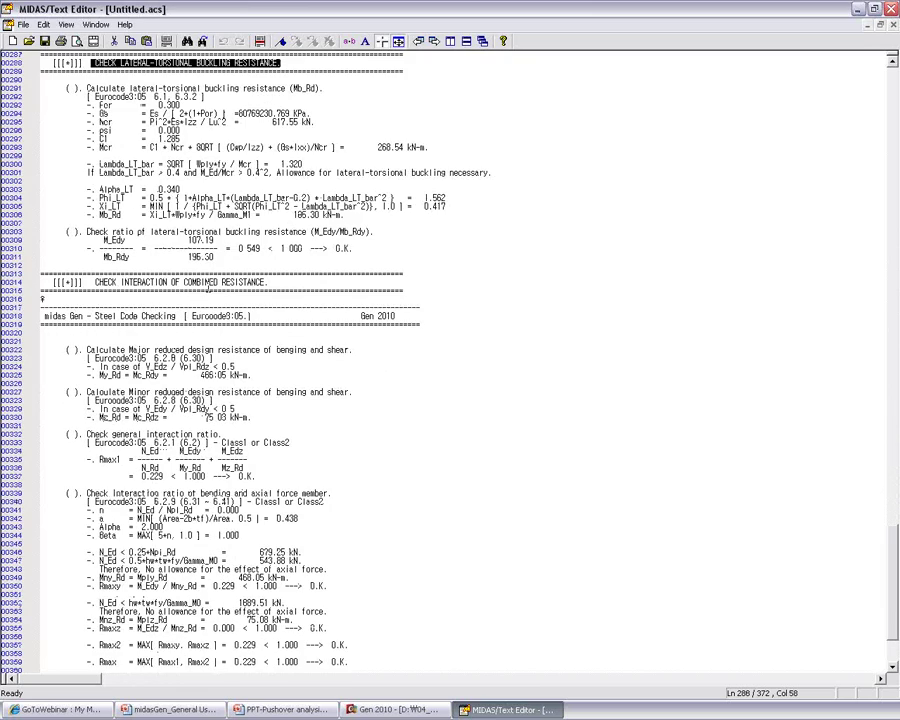
{"action": "scroll", "coordinate": [219, 496], "scroll_direction": "down", "scroll_amount": 7}
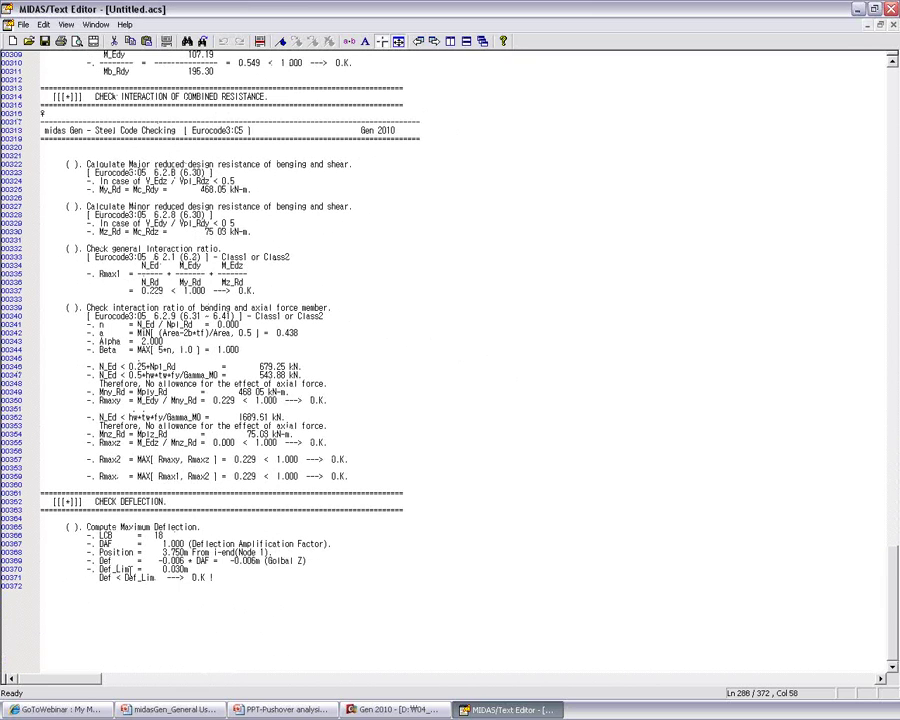
Step: Highlight the maximum deflection calculation, close the detailed report without saving the temporary file, and close the code checking results
{"action": "left_click", "coordinate": [229, 586]}
{"action": "left_click_drag", "start_coordinate": [222, 577], "coordinate": [41, 528]}
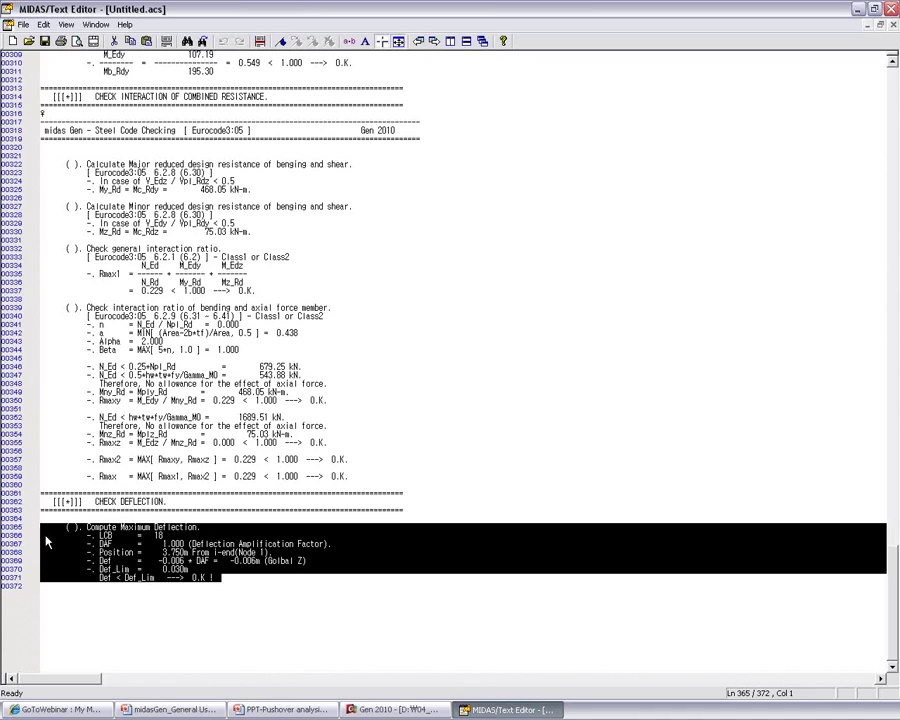
{"action": "left_click", "coordinate": [153, 503]}
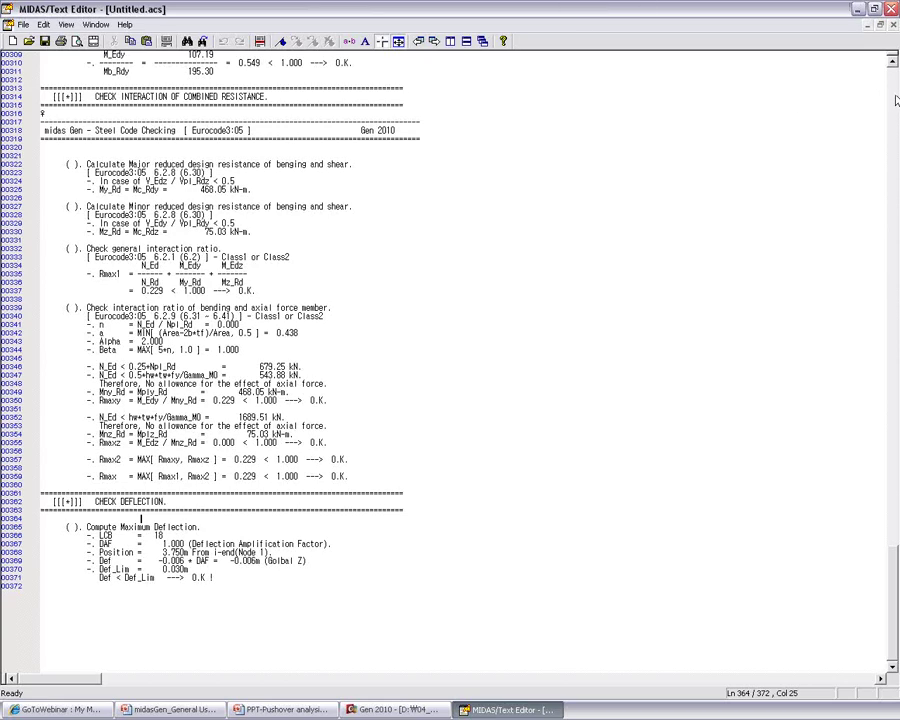
{"action": "left_click", "coordinate": [891, 8]}
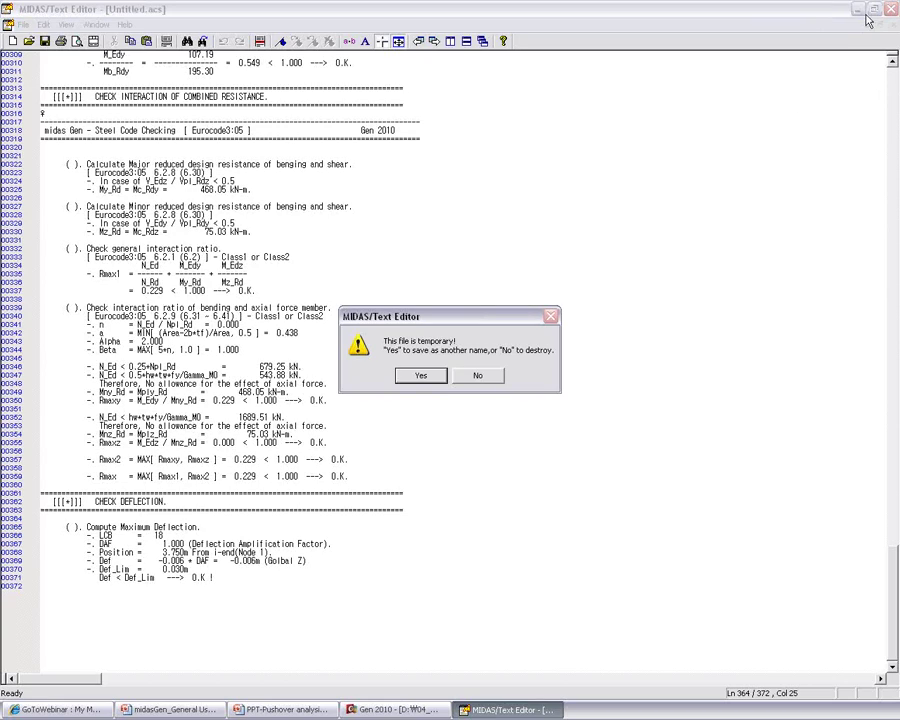
{"action": "left_click", "coordinate": [478, 377]}
{"action": "left_click", "coordinate": [345, 449]}
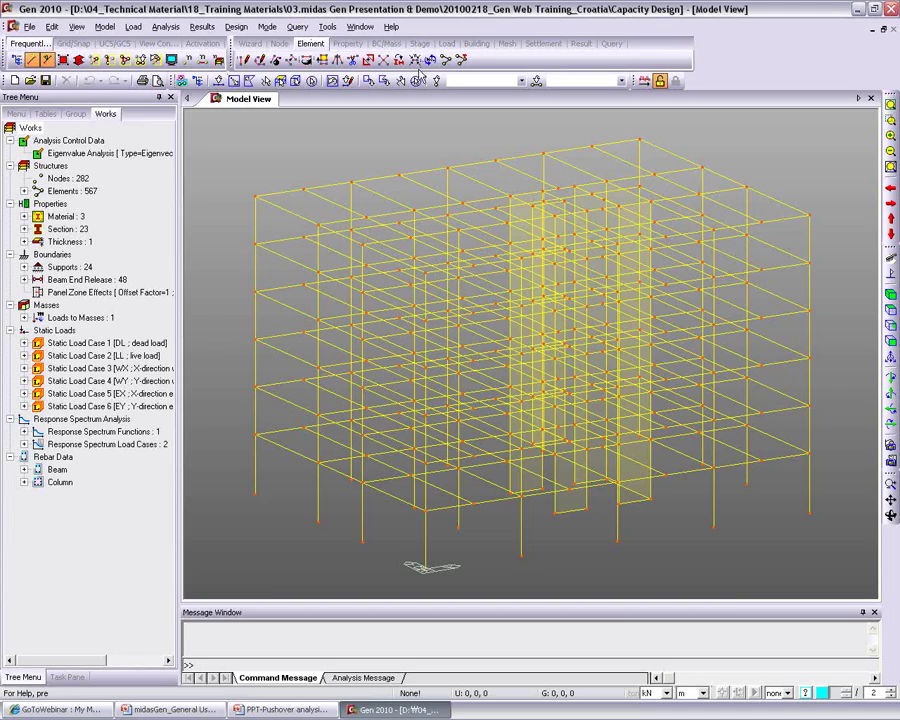
Step: View the boundary conditions available for the Capacity Design model, open the Rigid Link settings to review them, and close them without applying
{"action": "left_click", "coordinate": [386, 43]}
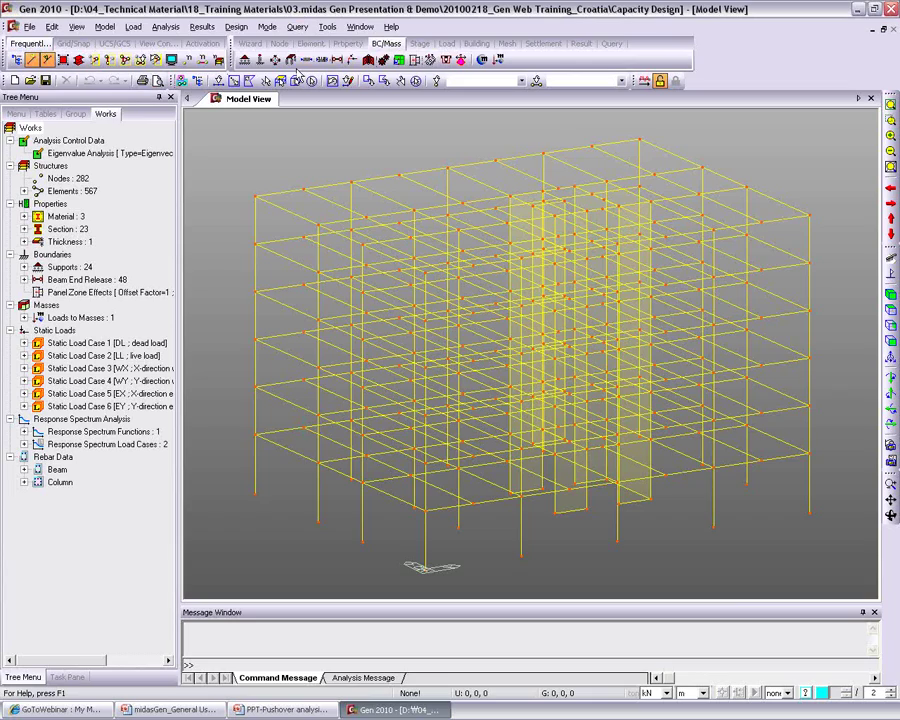
{"action": "left_click", "coordinate": [104, 28]}
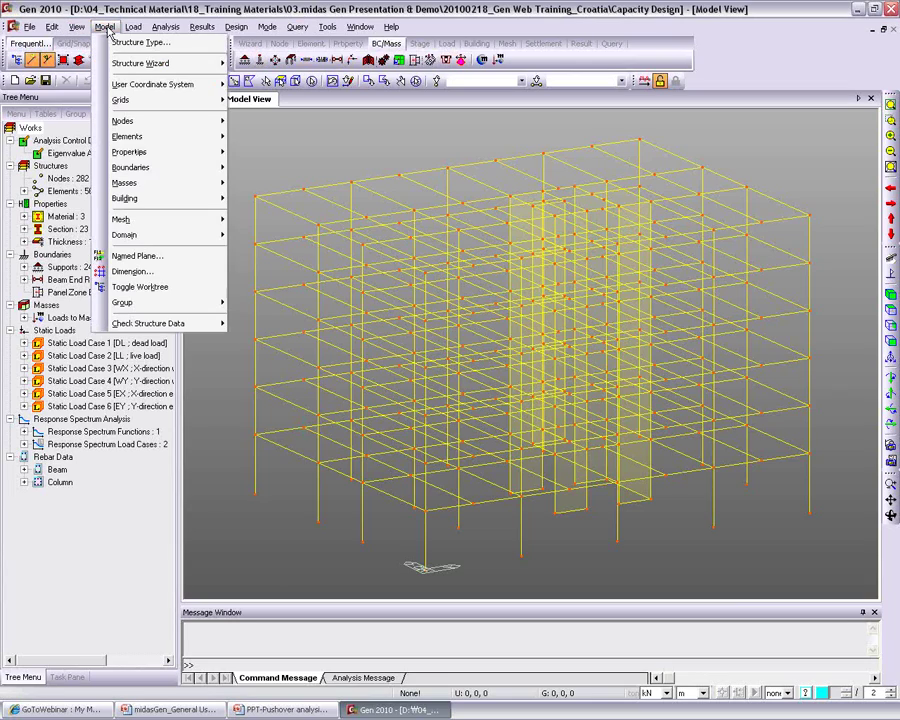
{"action": "mouse_move", "coordinate": [197, 170]}
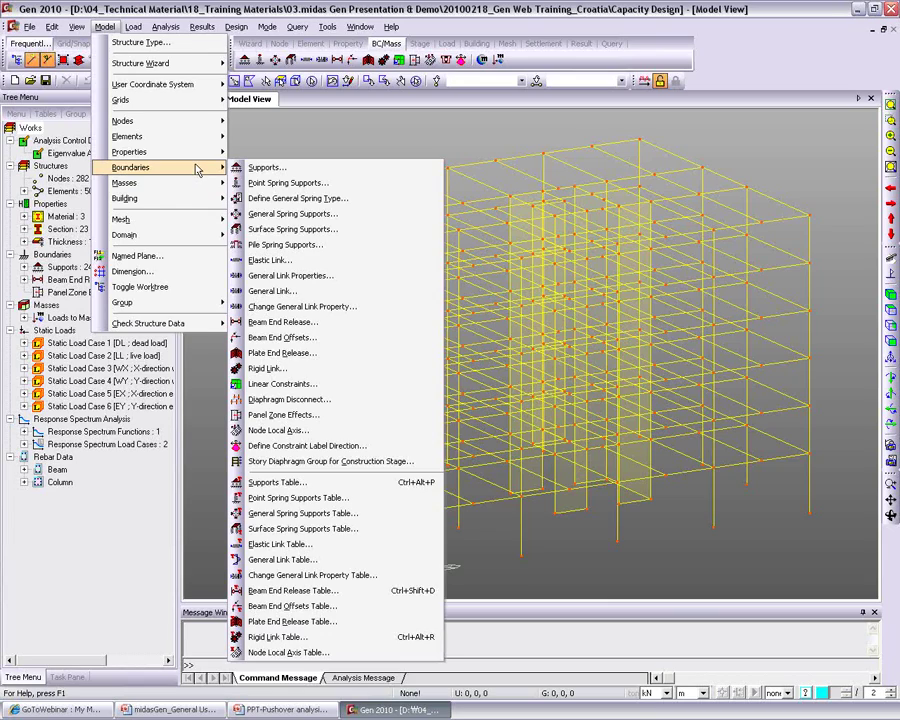
{"action": "left_click", "coordinate": [327, 370]}
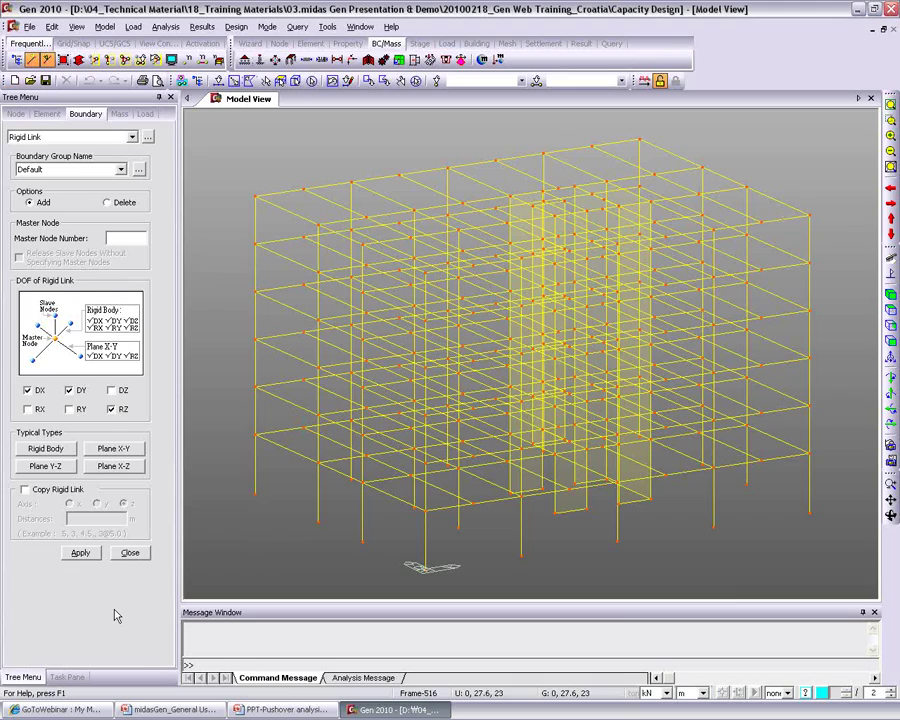
{"action": "left_click", "coordinate": [130, 552]}
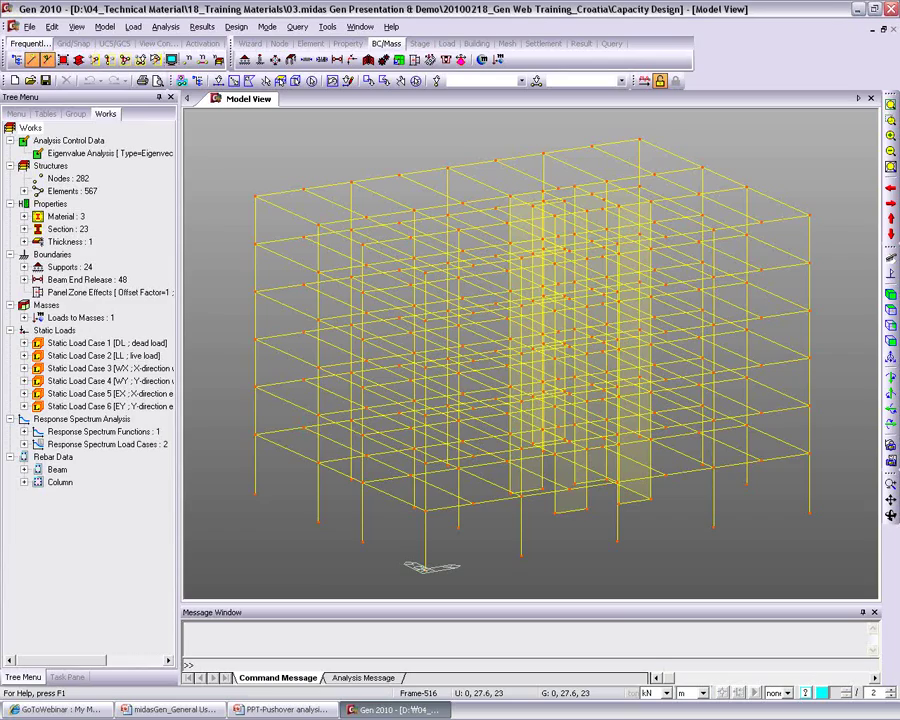
{"action": "left_click", "coordinate": [30, 128]}
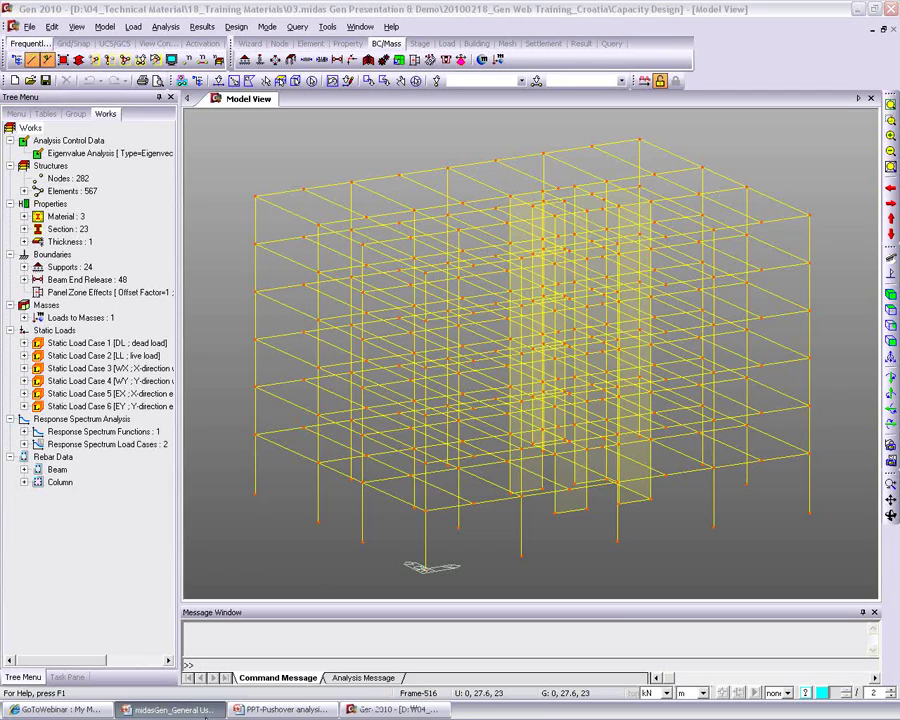
Step: Switch to the midasGen_General Use presentation in PowerPoint and show slide 6 on the difference between design and checking
{"action": "left_click", "coordinate": [165, 709]}
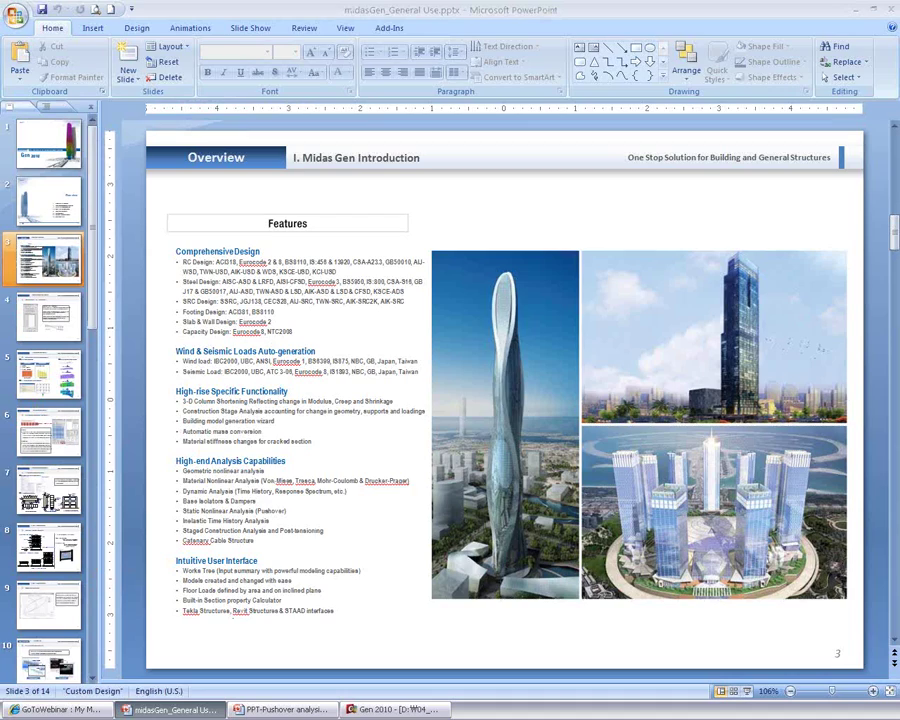
{"action": "left_click", "coordinate": [99, 153]}
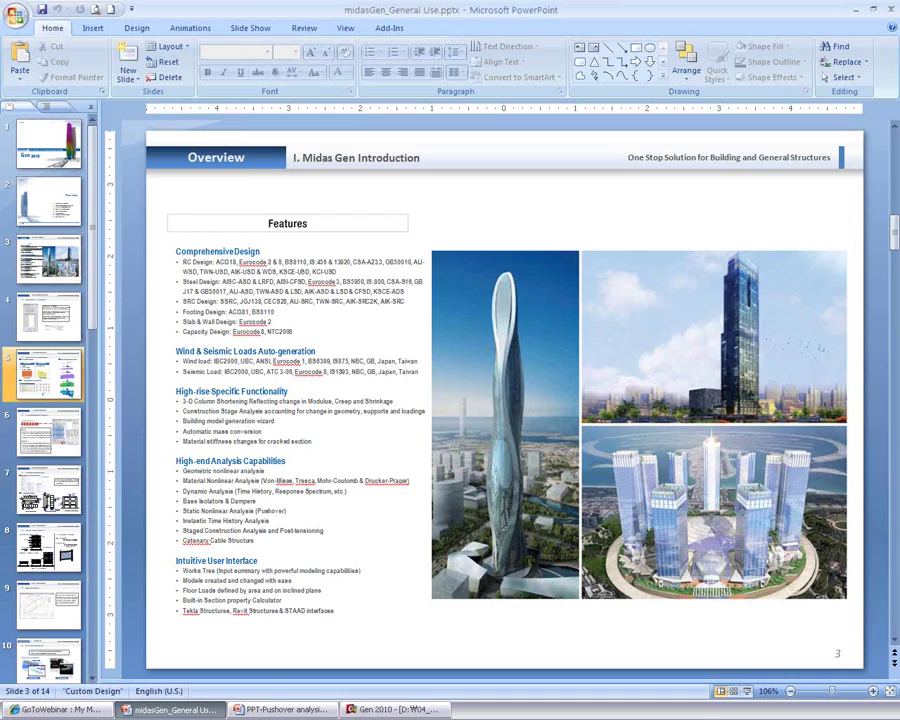
{"action": "left_click", "coordinate": [48, 432]}
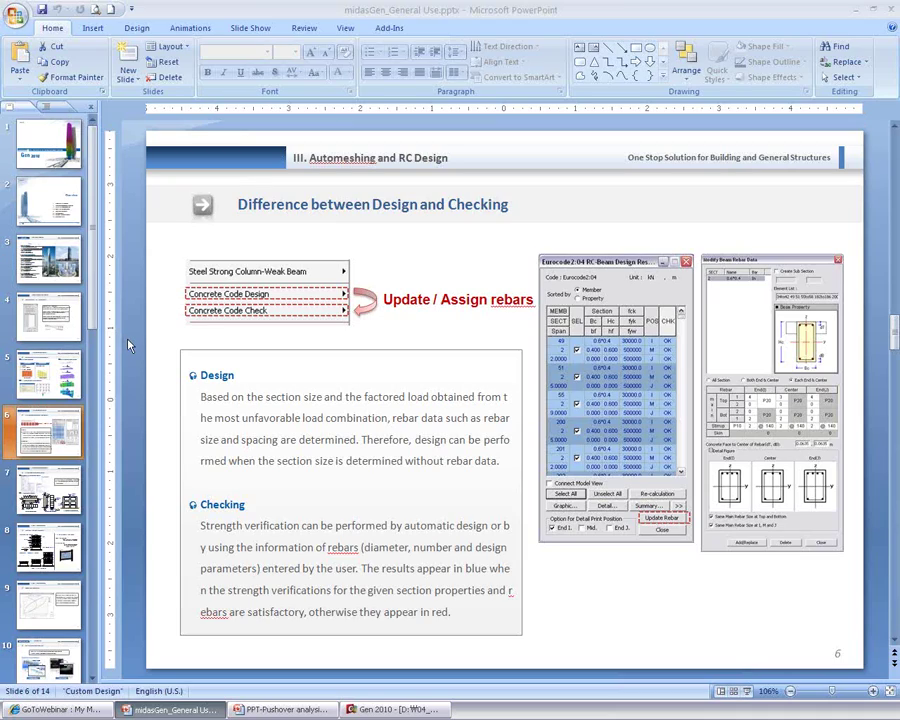
Step: Switch back to midas Gen and look through the Concrete Code Design and Concrete Code Check commands without running any
{"action": "left_click", "coordinate": [347, 710]}
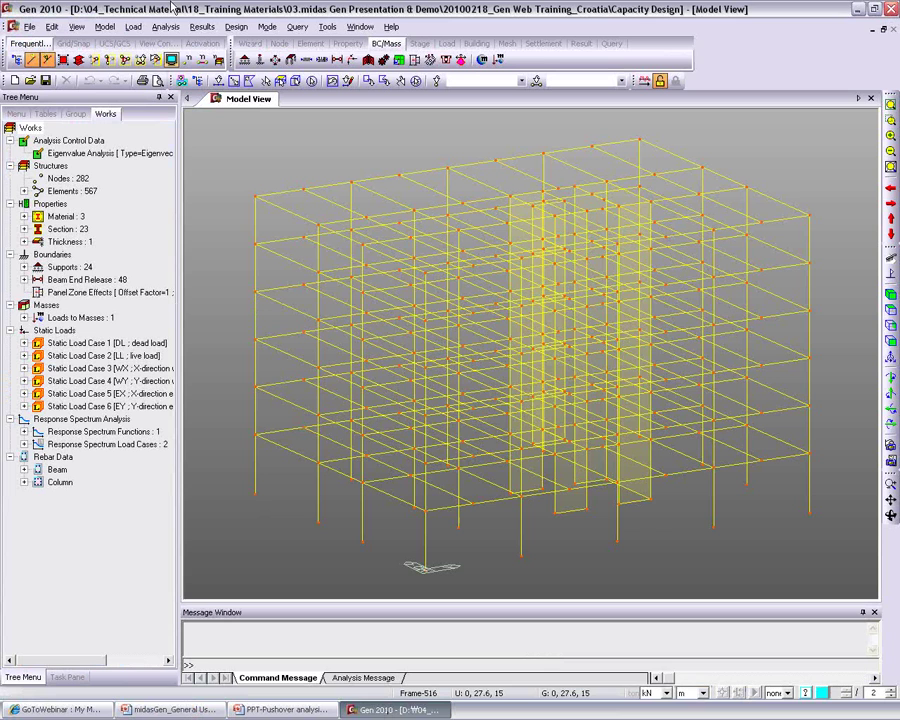
{"action": "left_click", "coordinate": [236, 27]}
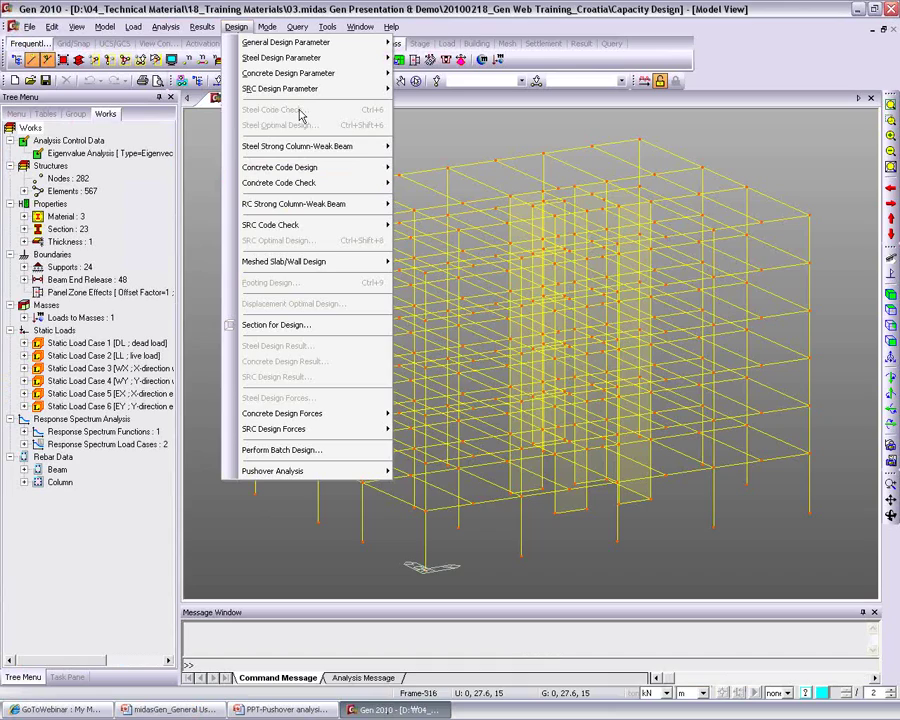
{"action": "left_click", "coordinate": [237, 27]}
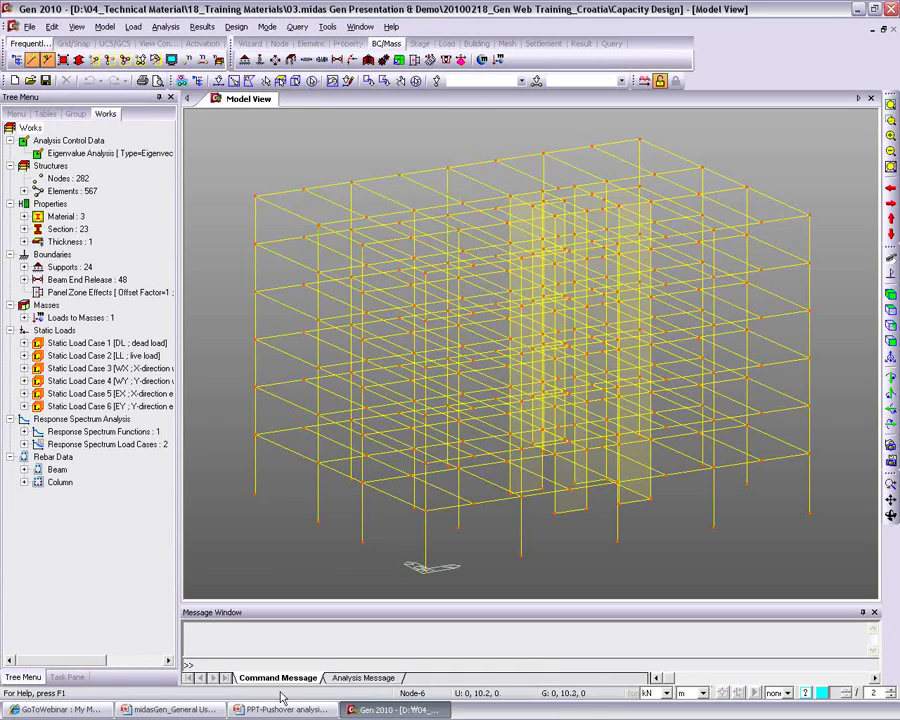
{"action": "left_click", "coordinate": [236, 27]}
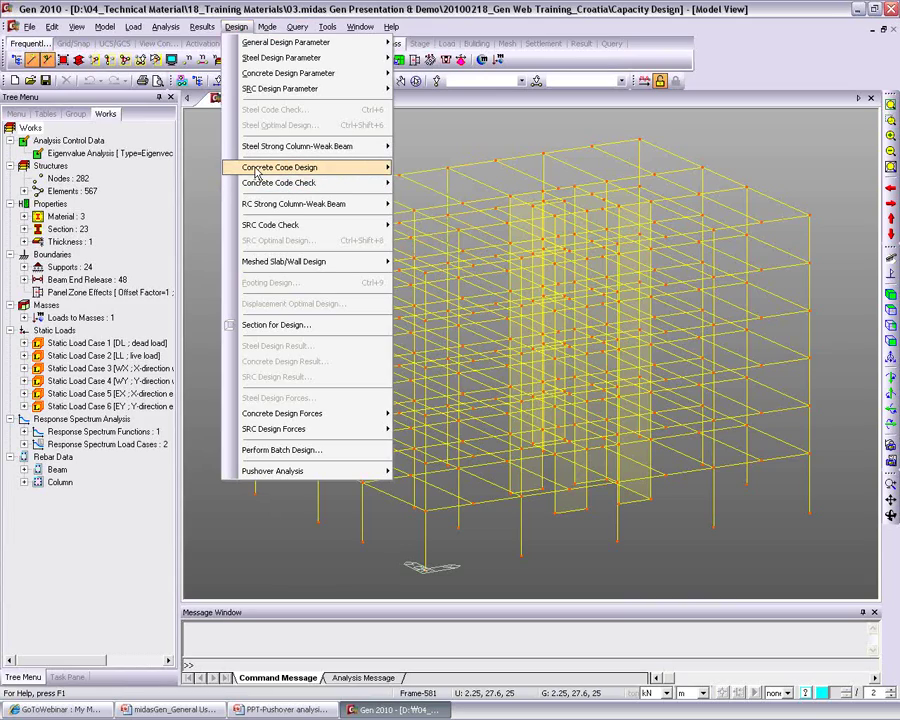
{"action": "mouse_move", "coordinate": [255, 169]}
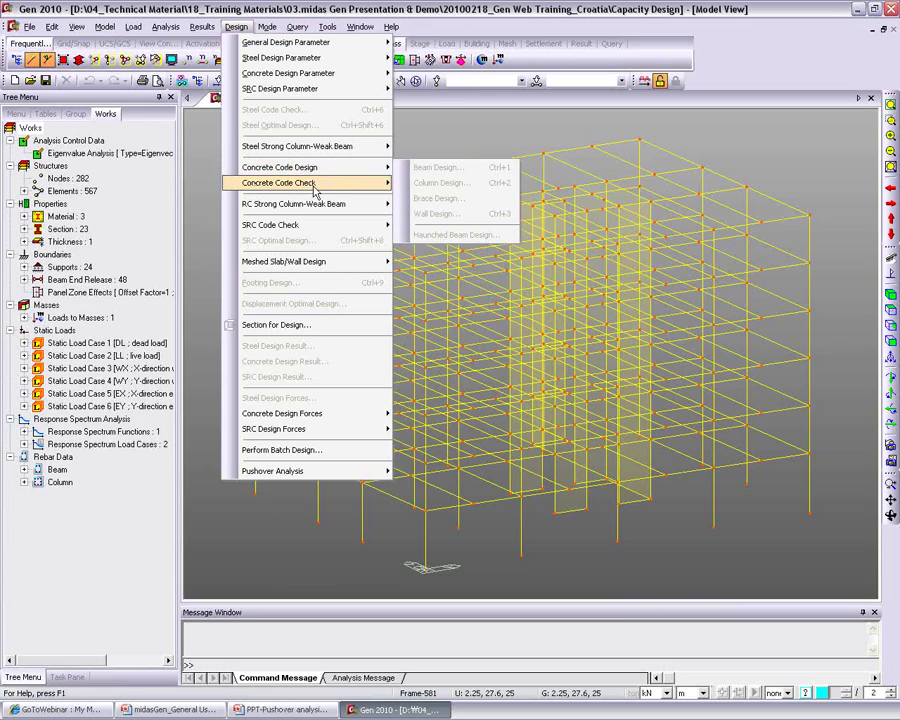
{"action": "mouse_move", "coordinate": [258, 192]}
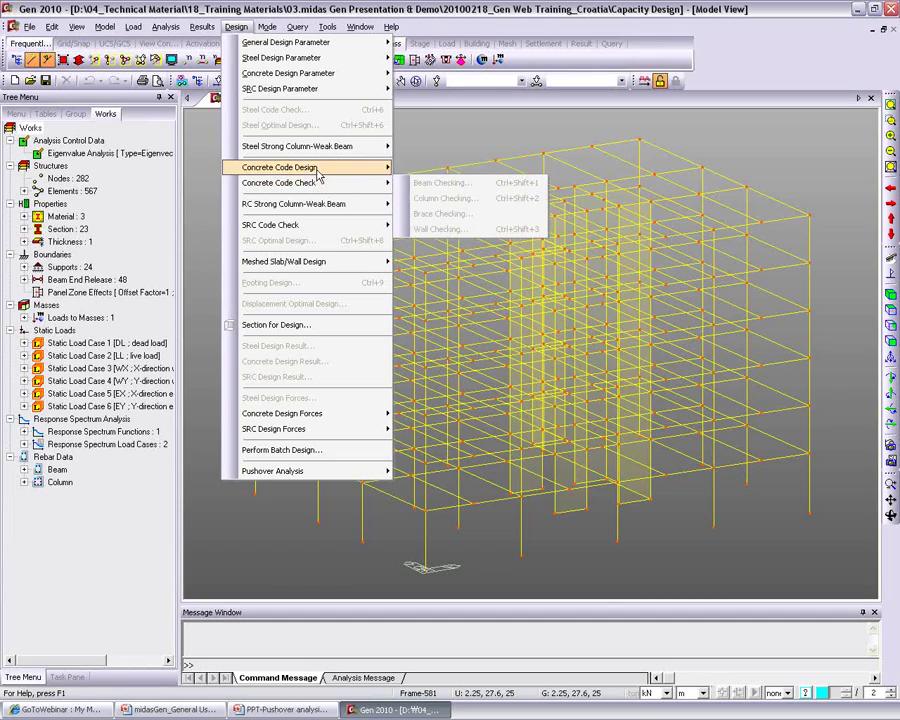
{"action": "left_click", "coordinate": [322, 14]}
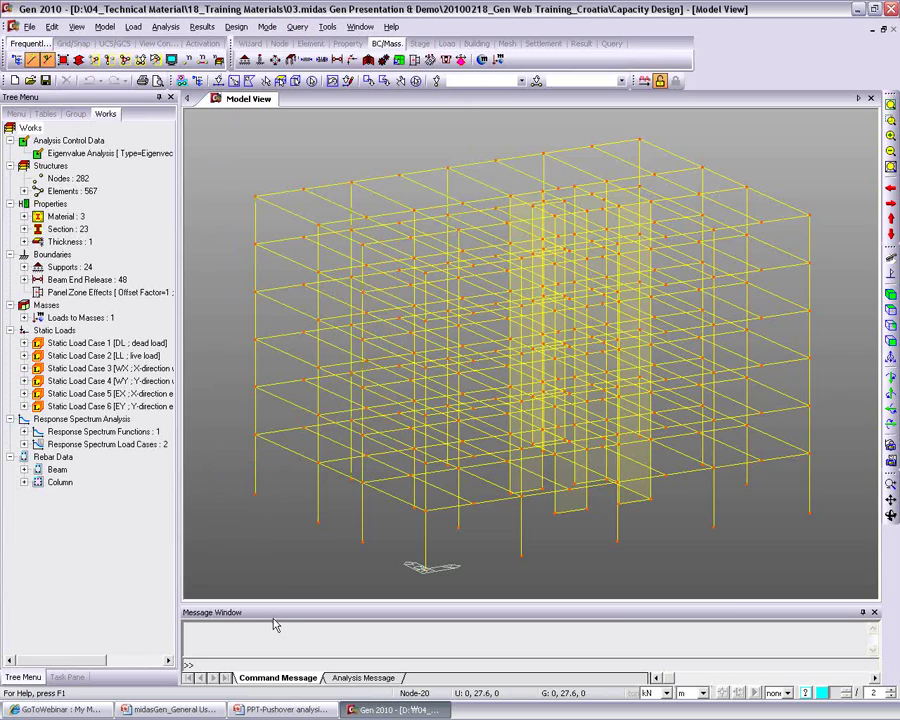
Step: Switch to the midasGen_General Use presentation in PowerPoint to show the slide on the difference between design and checking
{"action": "left_click", "coordinate": [280, 709]}
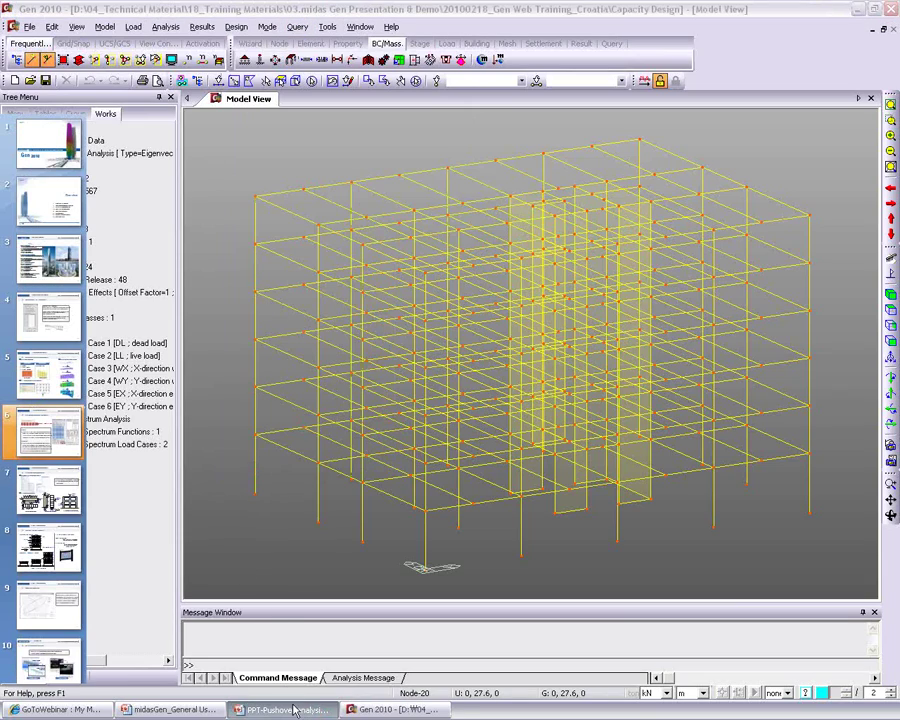
{"action": "left_click", "coordinate": [170, 709]}
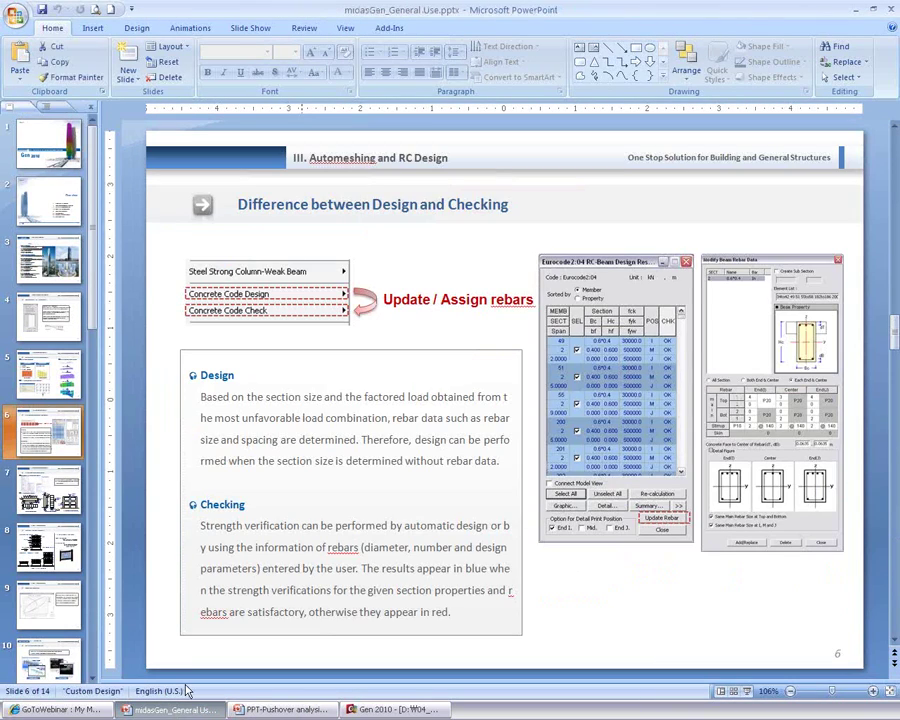
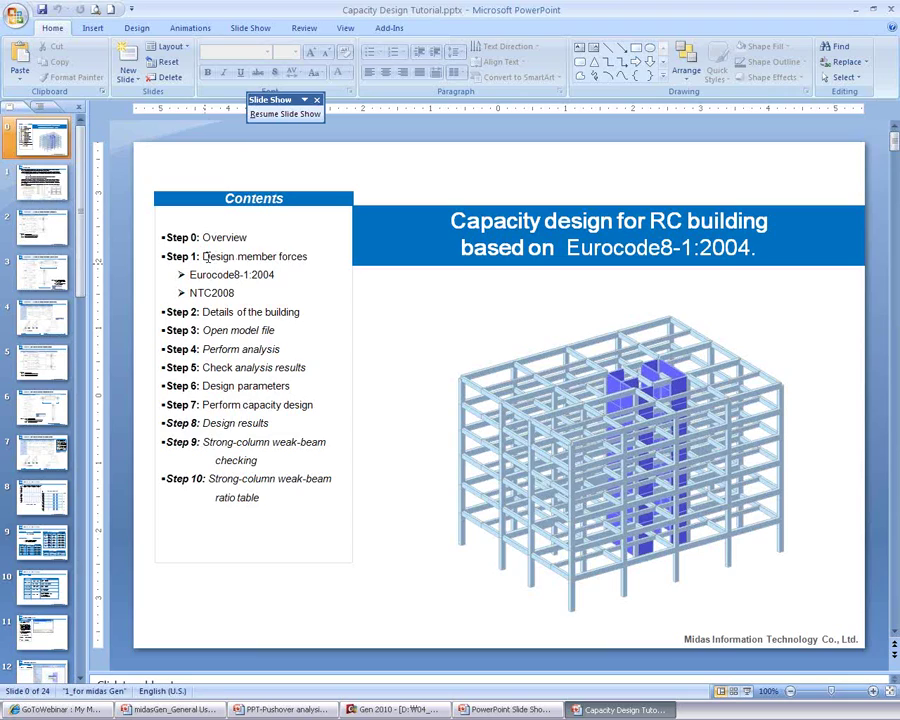
Step: Show the Capacity Design Tutorial slides on Eurocode8-1:2004 design member forces, covering design moments and design shear forces
{"action": "left_click", "coordinate": [204, 256]}
{"action": "left_click_drag", "start_coordinate": [205, 256], "coordinate": [283, 256]}
{"action": "left_click", "coordinate": [42, 228]}
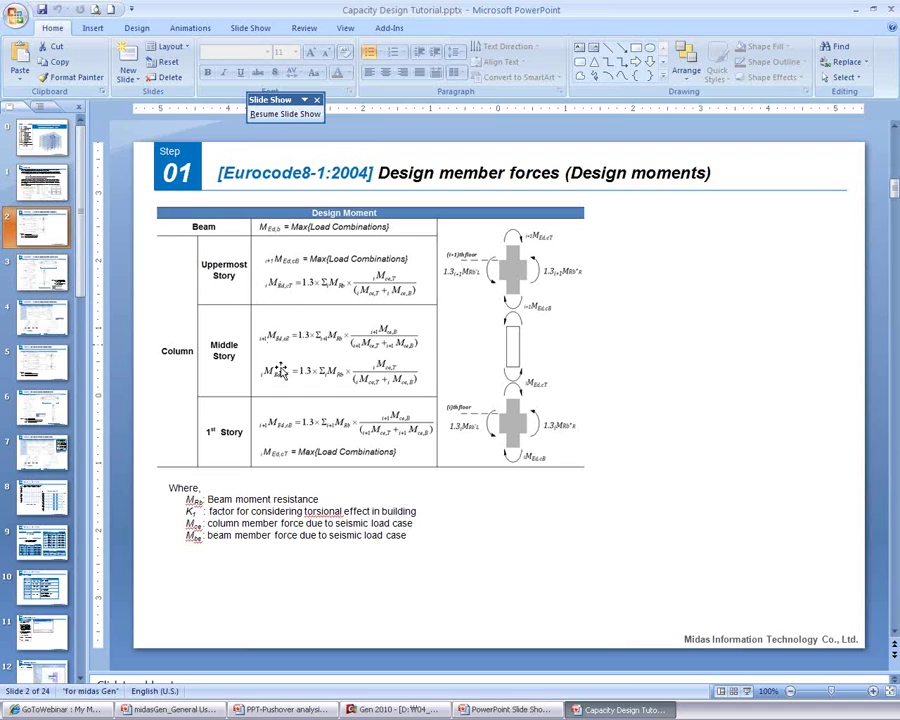
{"action": "scroll", "coordinate": [147, 362], "scroll_direction": "down", "scroll_amount": 1}
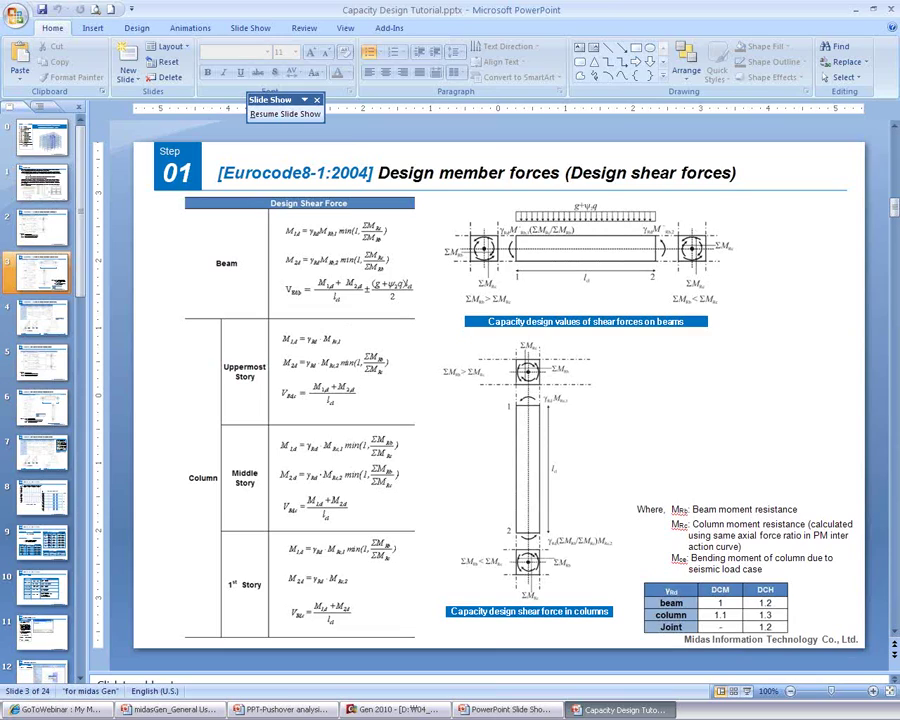
Step: Switch back to midas Gen, open the Concrete Design Code settings, and view the available design codes while keeping Eurocode2:04
{"action": "key", "text": "alt+Tab"}
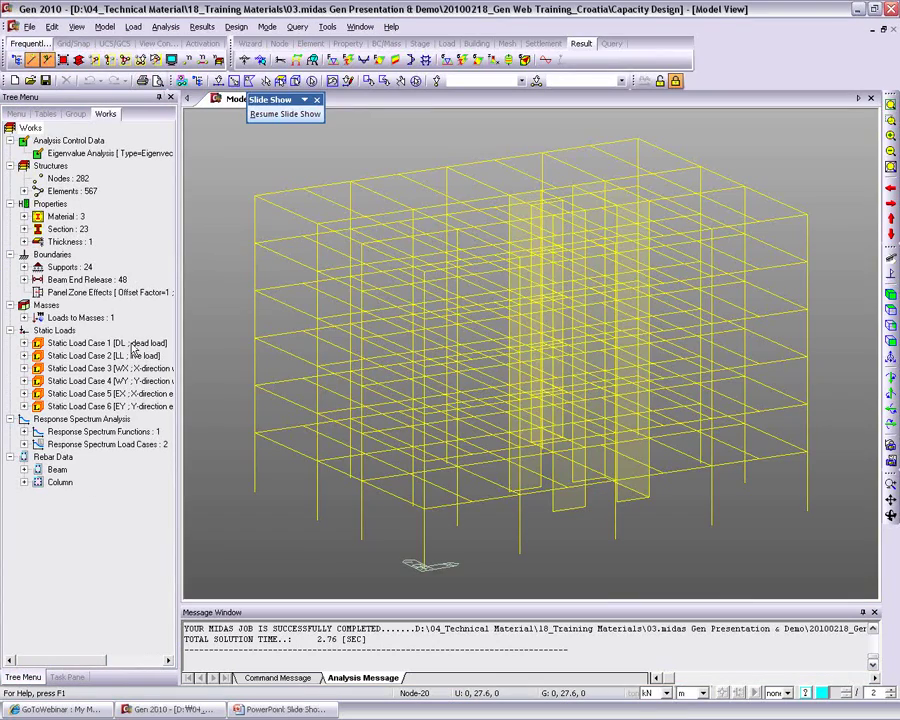
{"action": "left_click", "coordinate": [236, 26]}
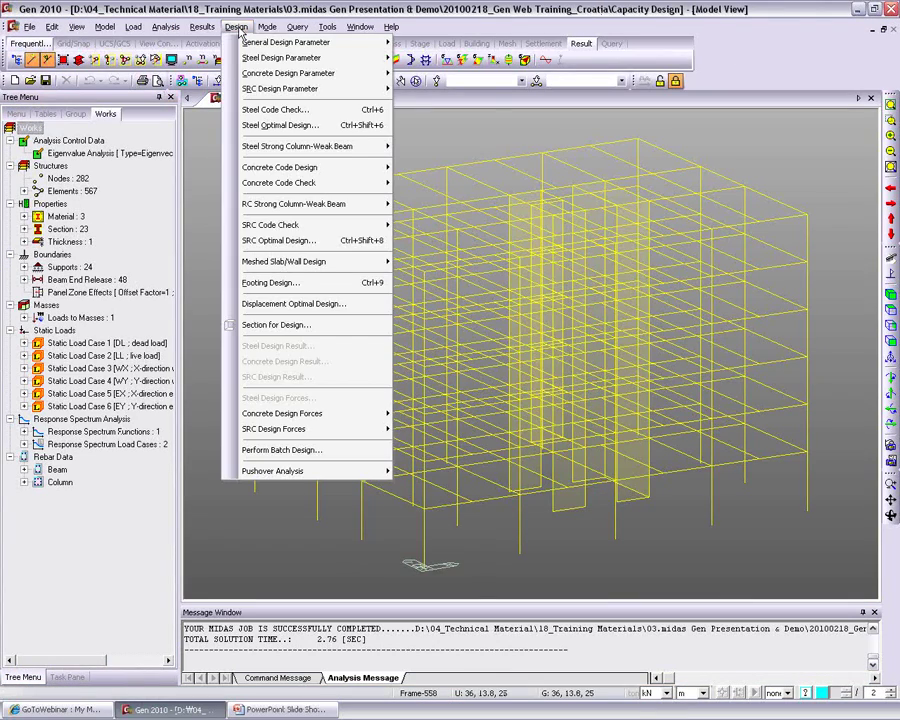
{"action": "mouse_move", "coordinate": [262, 76]}
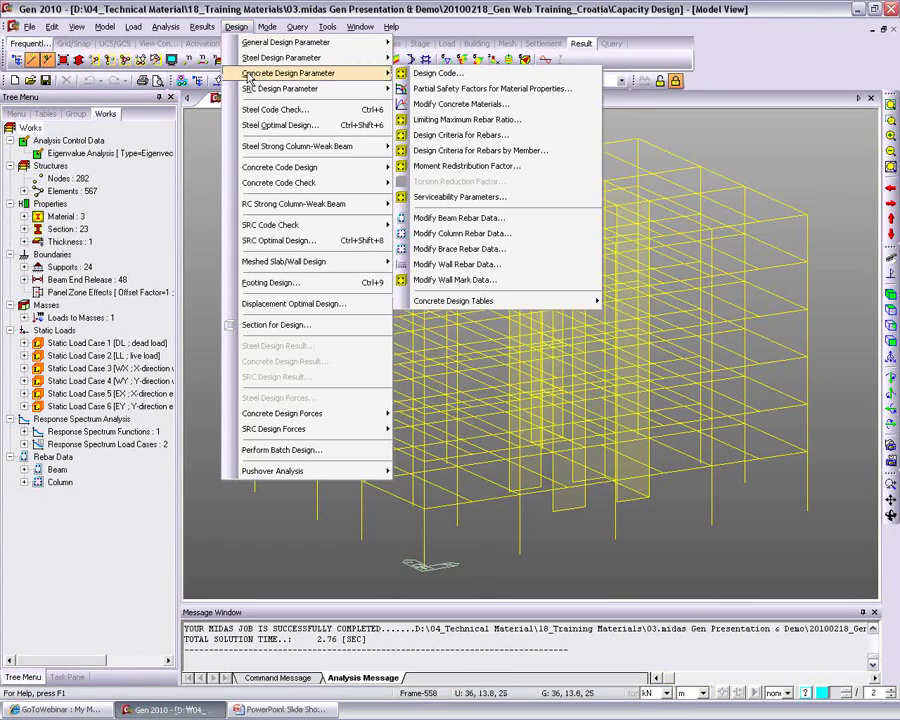
{"action": "left_click", "coordinate": [469, 75]}
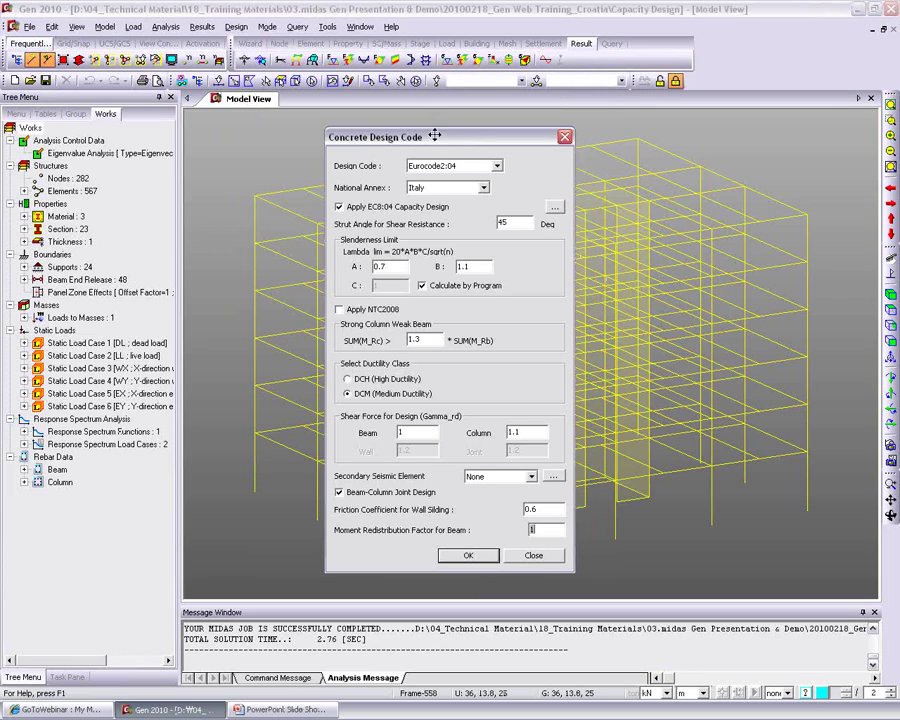
{"action": "left_click_drag", "start_coordinate": [464, 137], "coordinate": [364, 50]}
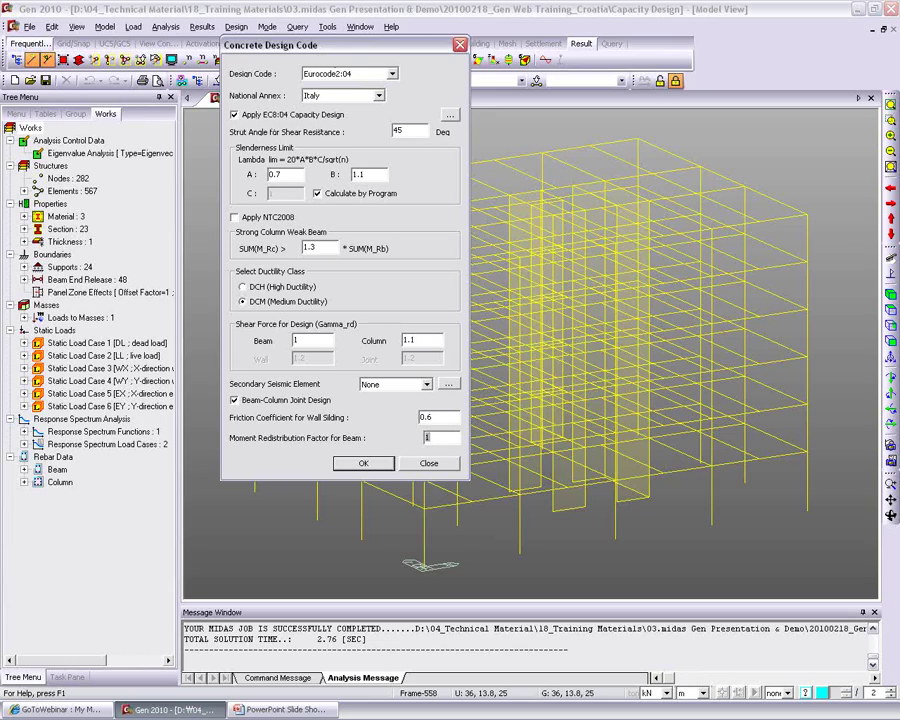
{"action": "left_click", "coordinate": [345, 73]}
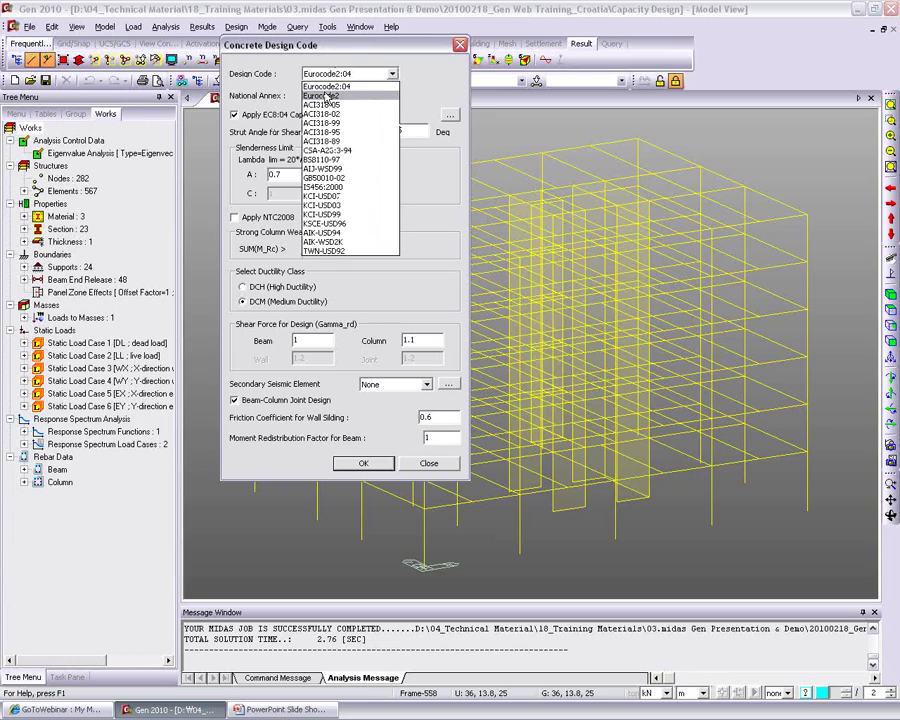
{"action": "left_click", "coordinate": [236, 65]}
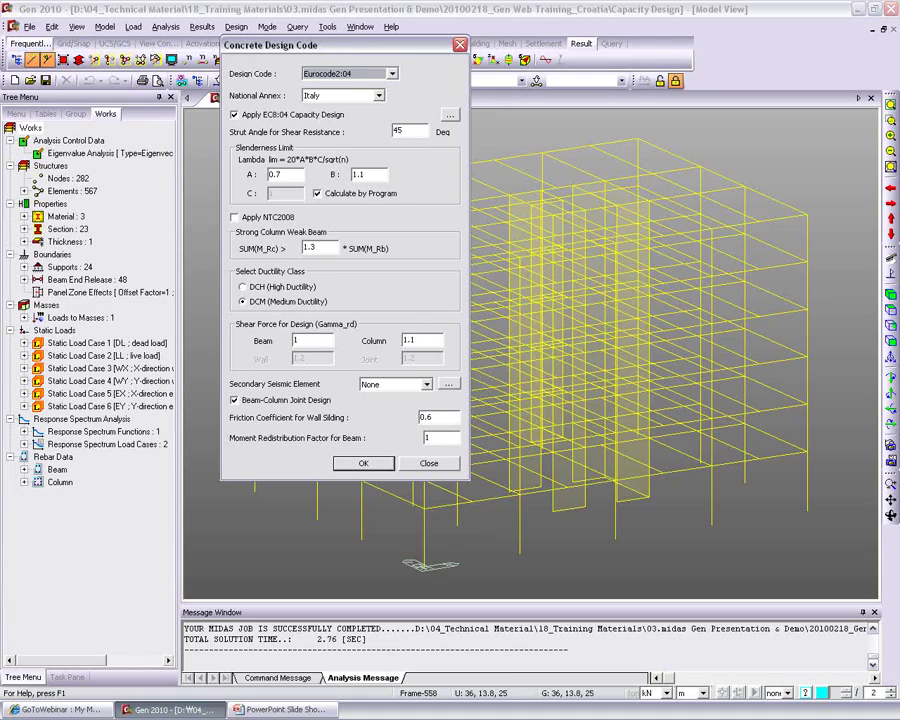
Step: Turn the Apply EC8:04 Capacity Design option off and back on to compare the settings it offers
{"action": "left_click", "coordinate": [234, 114]}
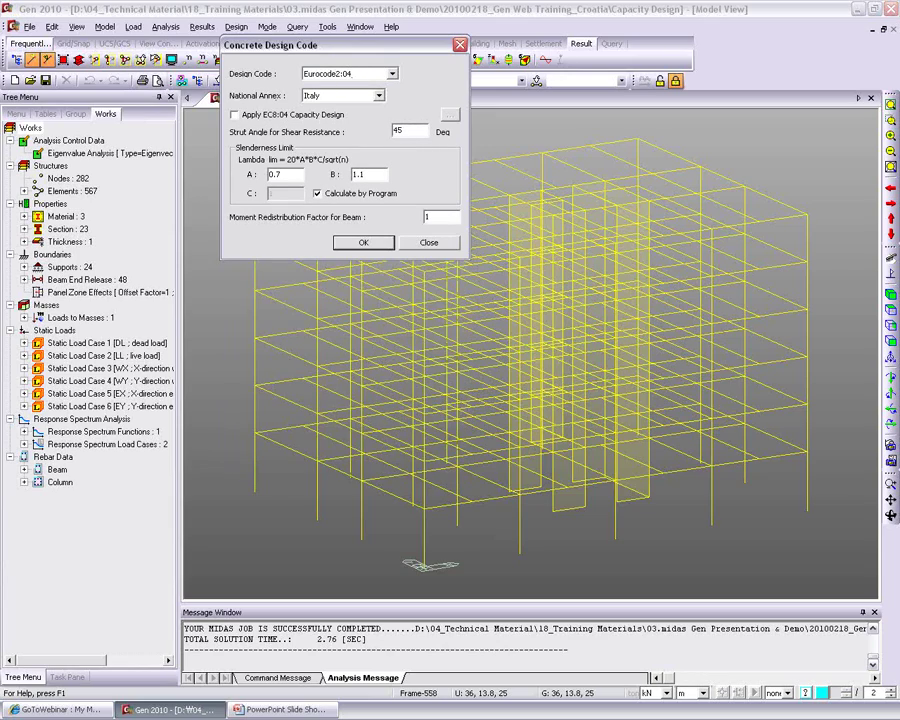
{"action": "left_click", "coordinate": [286, 116]}
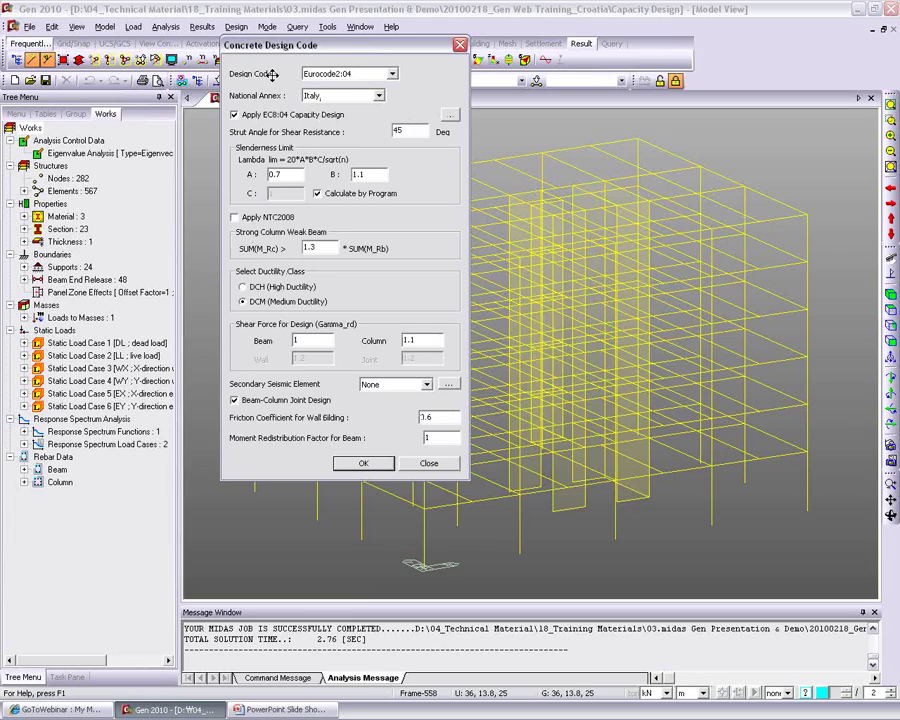
{"action": "left_click_drag", "start_coordinate": [267, 62], "coordinate": [261, 72]}
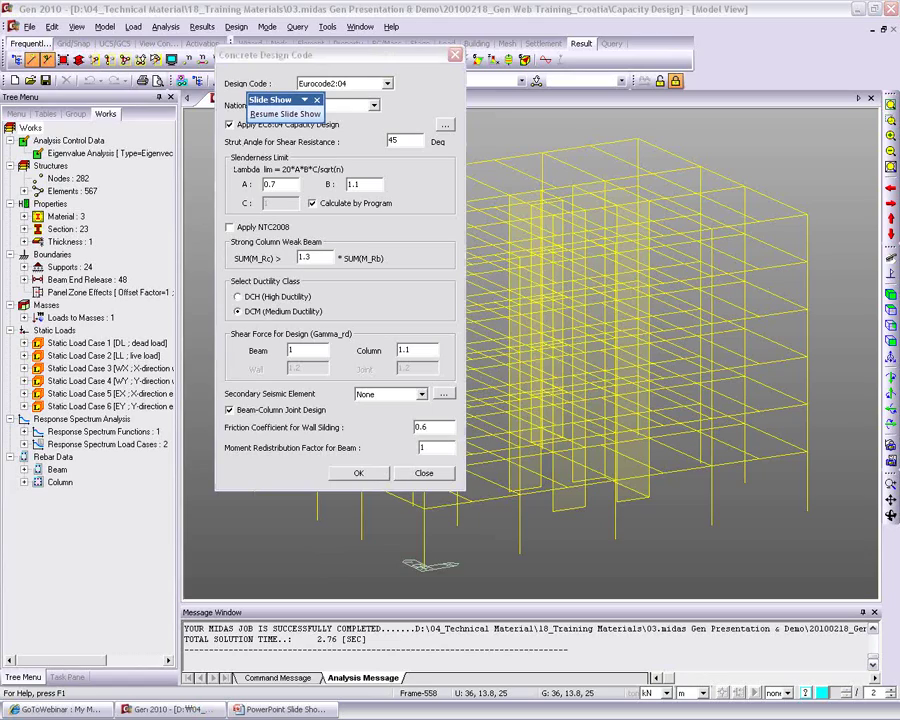
Step: Try the DCH (High Ductility) class to compare its shear force factors, and return to DCM (Medium Ductility)
{"action": "left_click", "coordinate": [260, 333]}
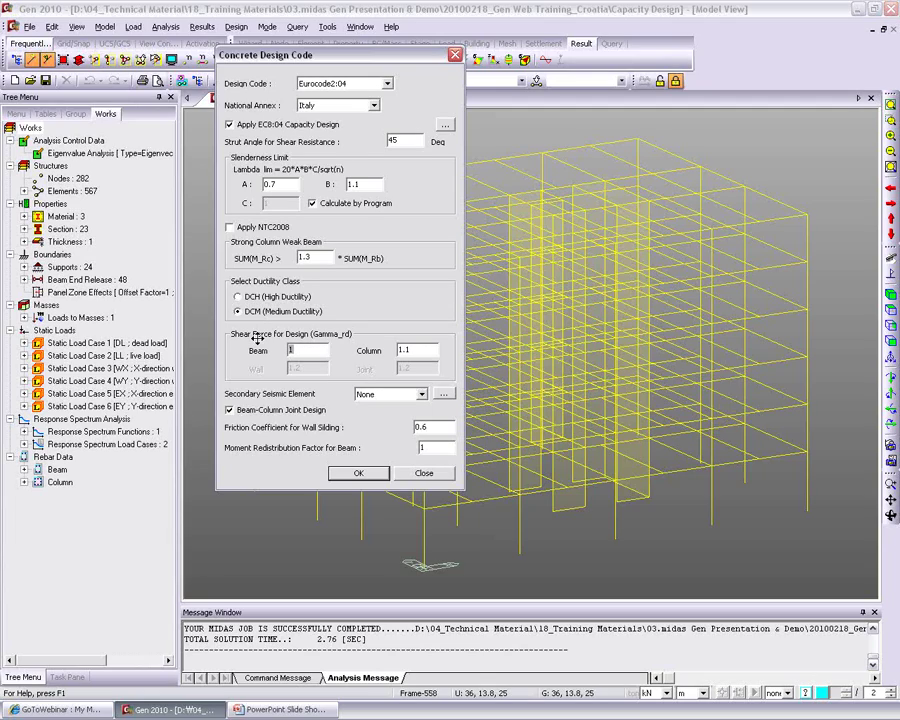
{"action": "left_click", "coordinate": [305, 351]}
{"action": "key", "text": "Tab"}
{"action": "left_click", "coordinate": [267, 300]}
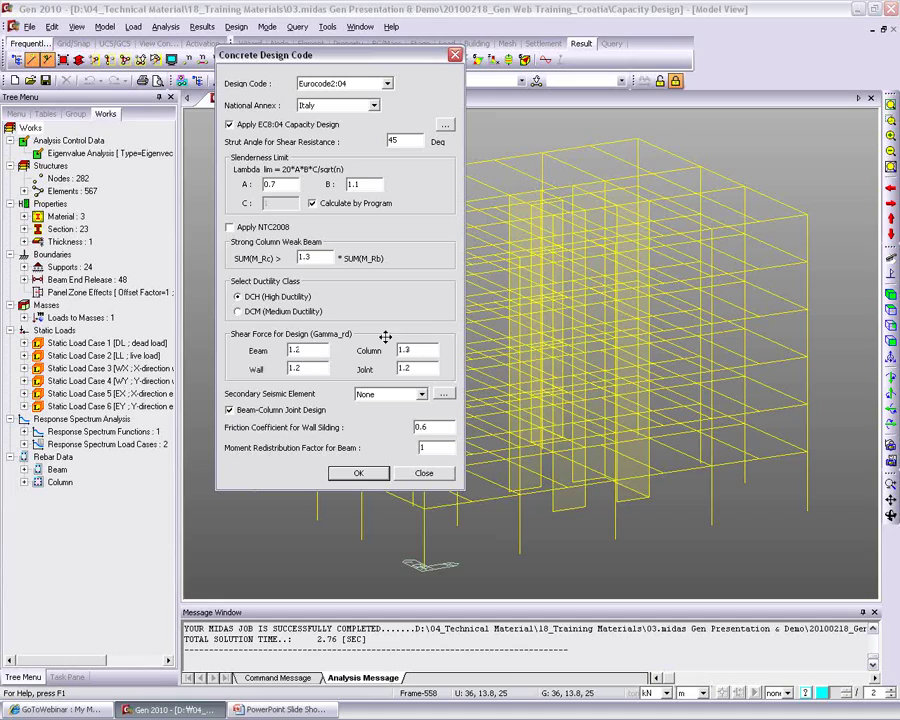
{"action": "left_click", "coordinate": [265, 313]}
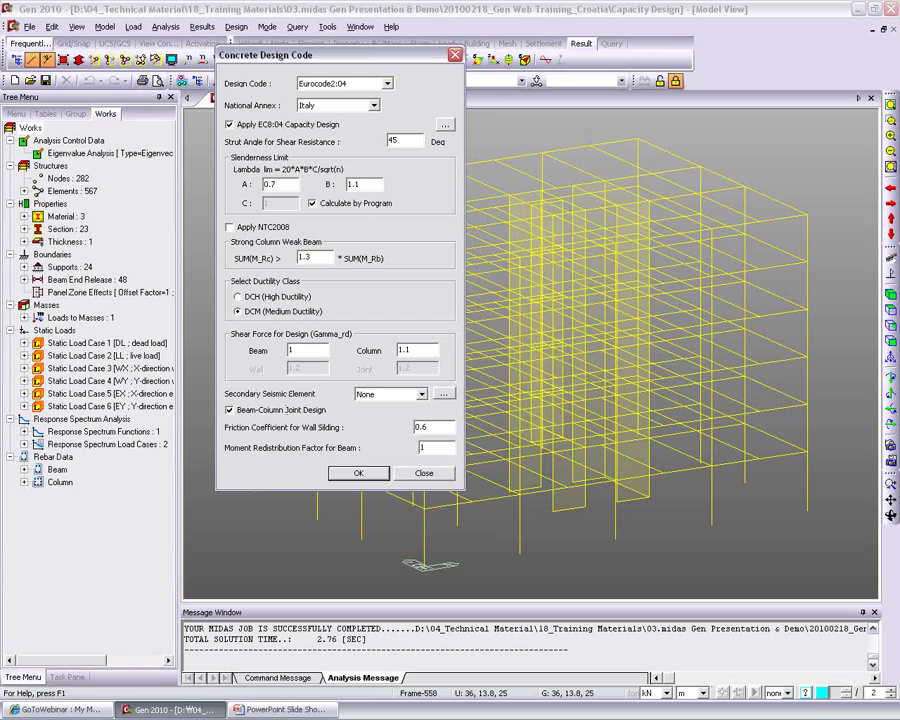
Step: View the structure groups available as secondary seismic elements, try Column Group1, and set the selection back to None
{"action": "left_click", "coordinate": [399, 396]}
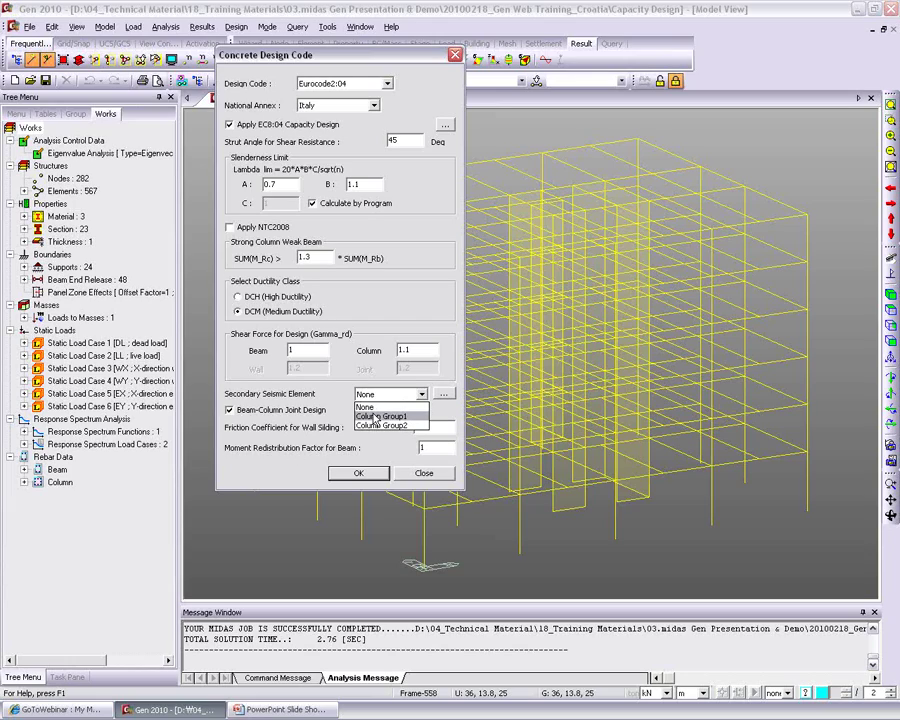
{"action": "left_click", "coordinate": [372, 407]}
{"action": "left_click", "coordinate": [444, 394]}
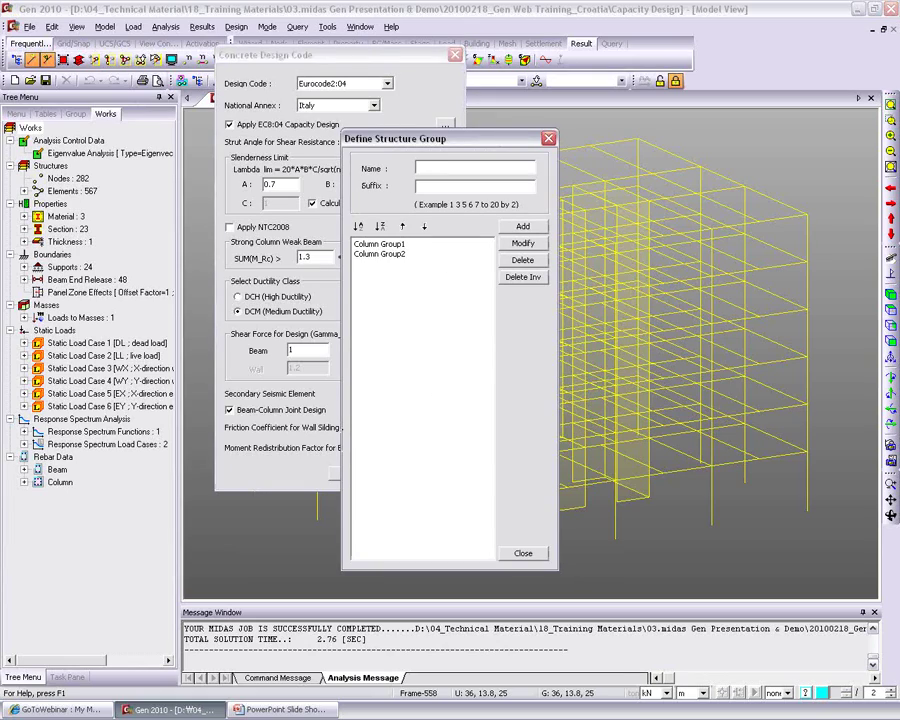
{"action": "key", "text": "Escape"}
{"action": "left_click", "coordinate": [395, 394]}
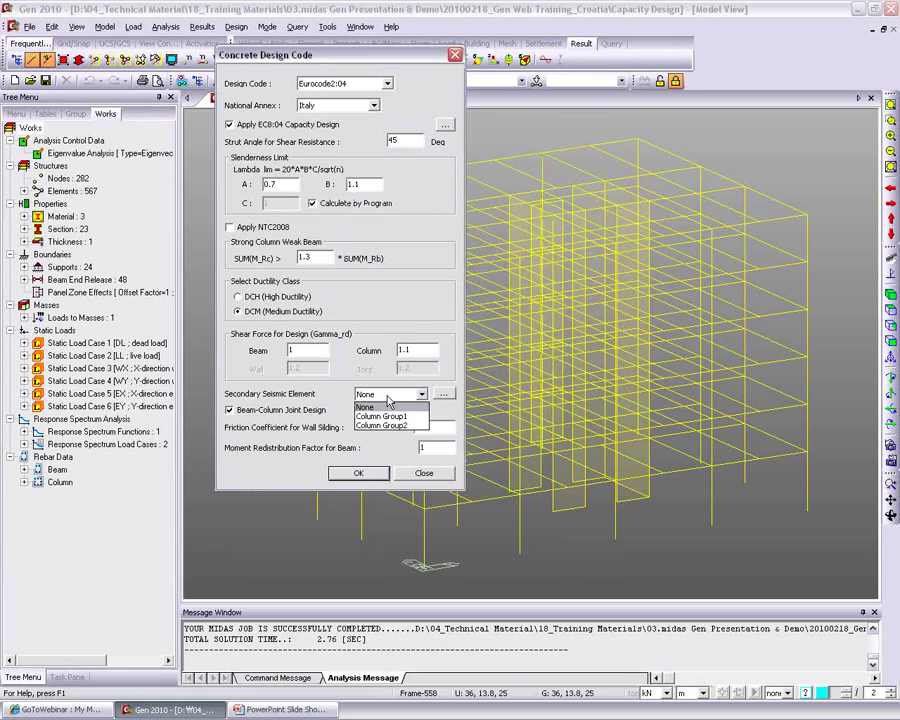
{"action": "left_click", "coordinate": [383, 413]}
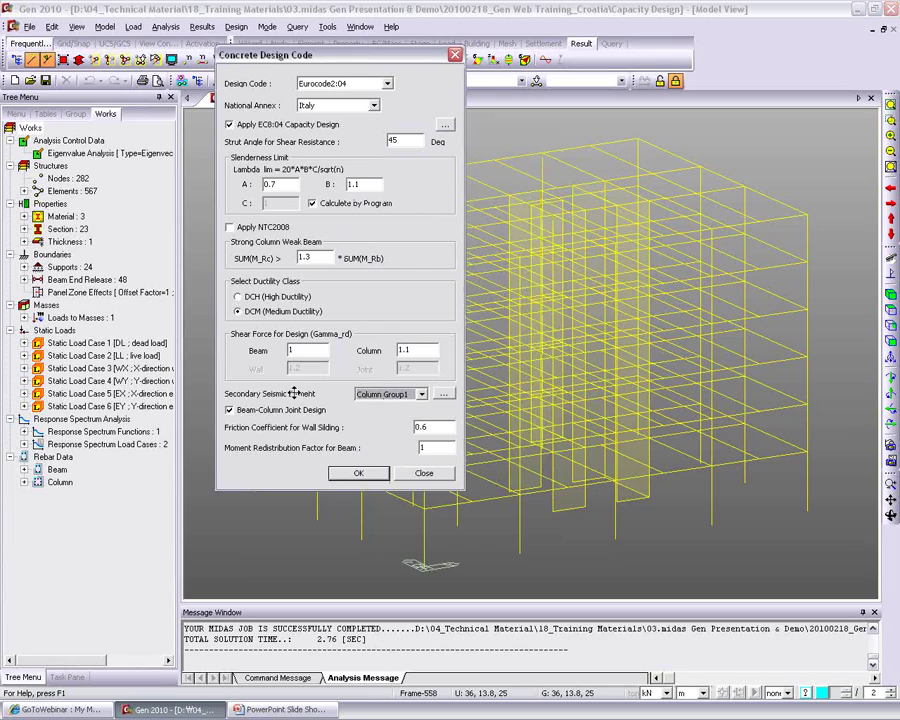
{"action": "left_click", "coordinate": [390, 395]}
{"action": "left_click", "coordinate": [386, 407]}
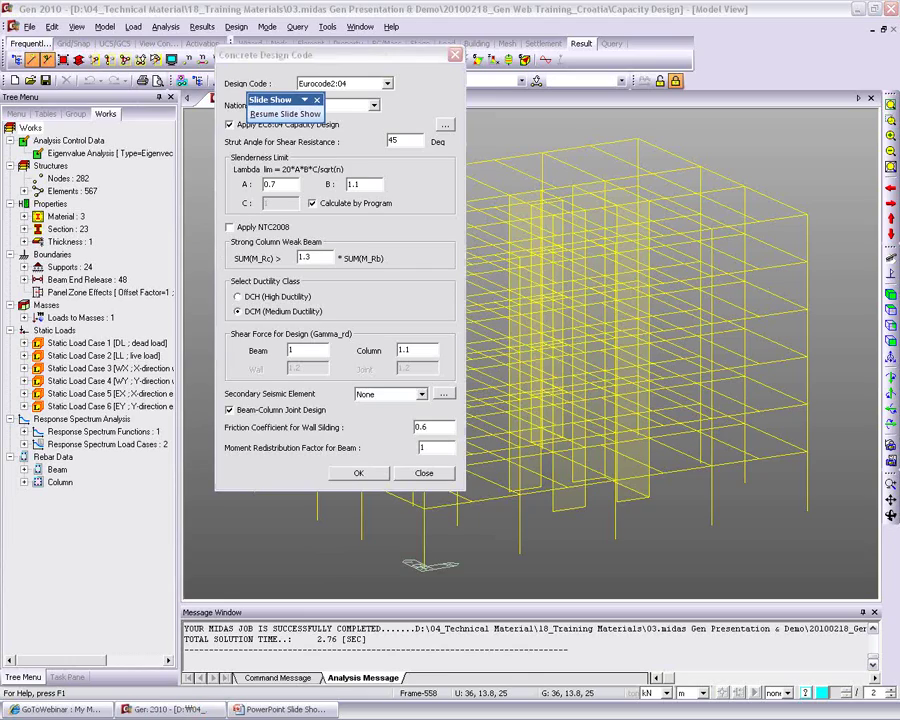
Step: Apply the concrete design code settings with Eurocode2:04, the Italy national annex, EC8:04 capacity design and medium ductility
{"action": "left_click", "coordinate": [219, 156]}
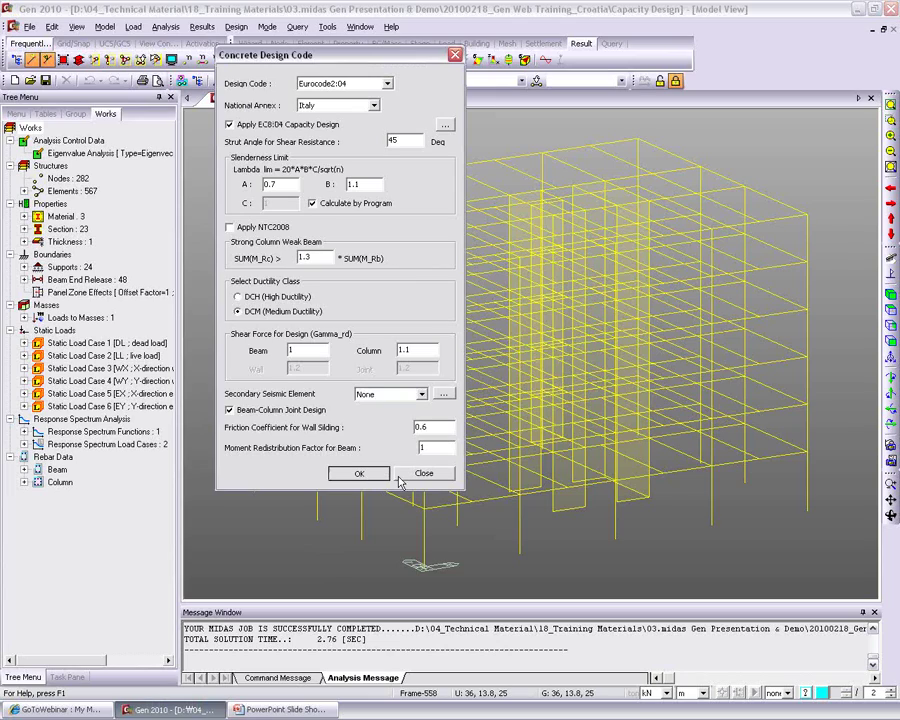
{"action": "left_click", "coordinate": [358, 473]}
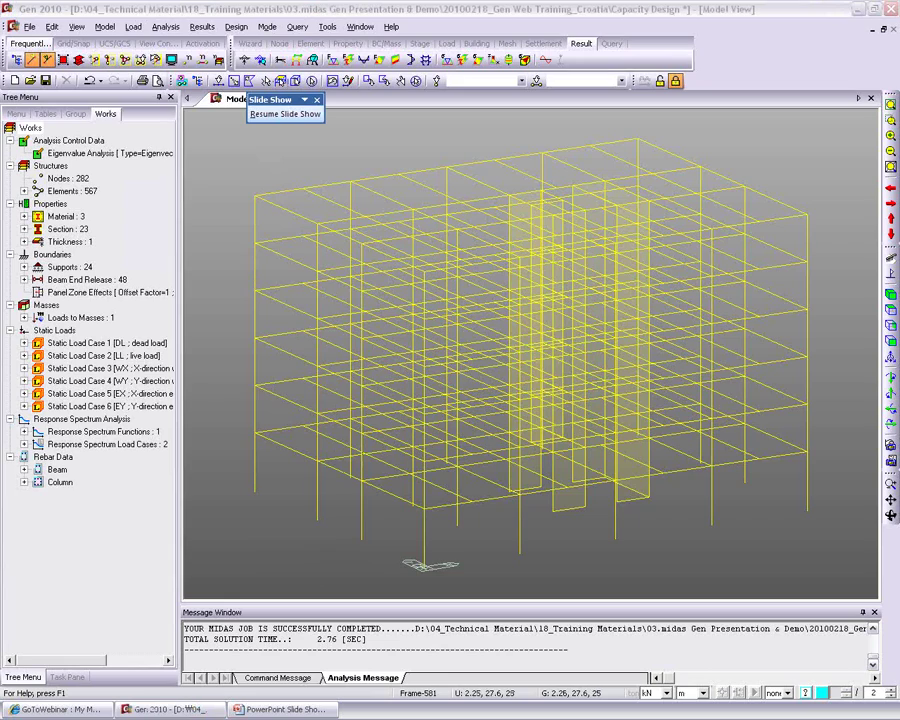
Step: Open Modify Concrete Materials, review the concrete and rebar grades of the listed materials, and close it without modifying any
{"action": "left_click", "coordinate": [236, 26]}
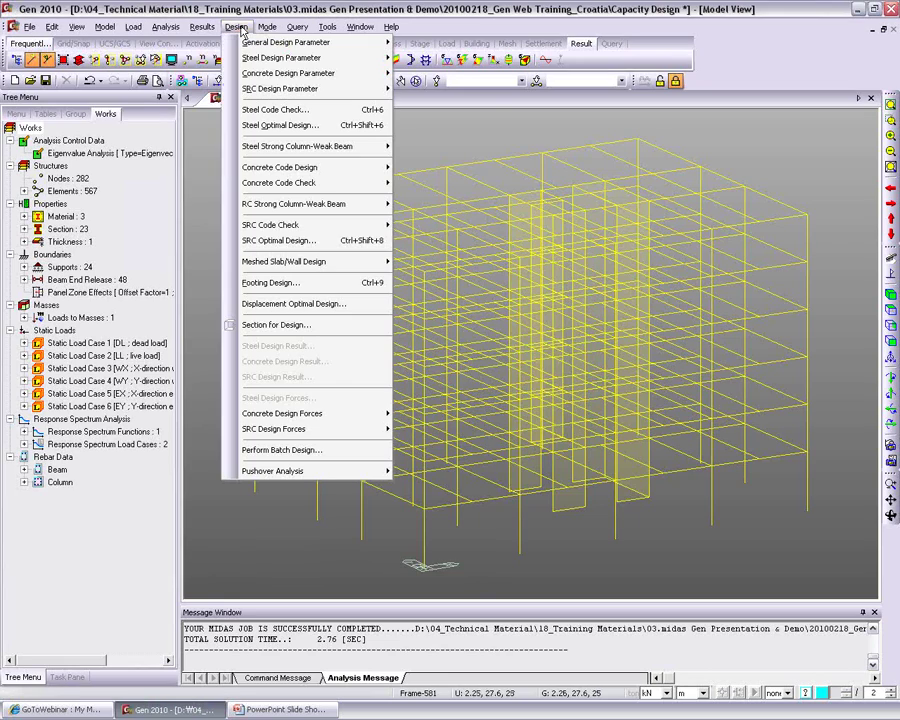
{"action": "mouse_move", "coordinate": [300, 73]}
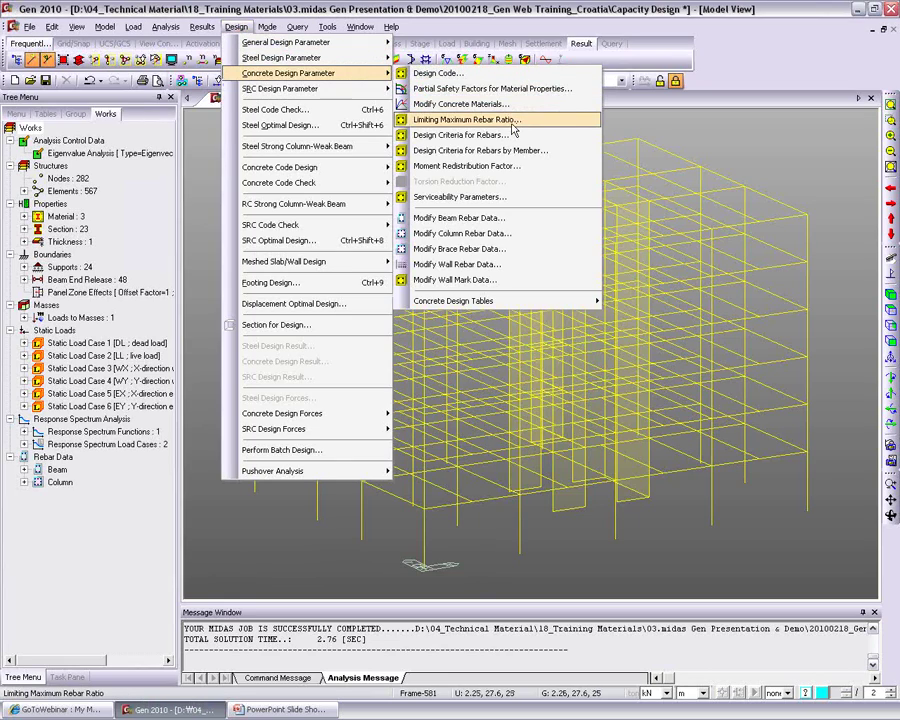
{"action": "left_click", "coordinate": [487, 105]}
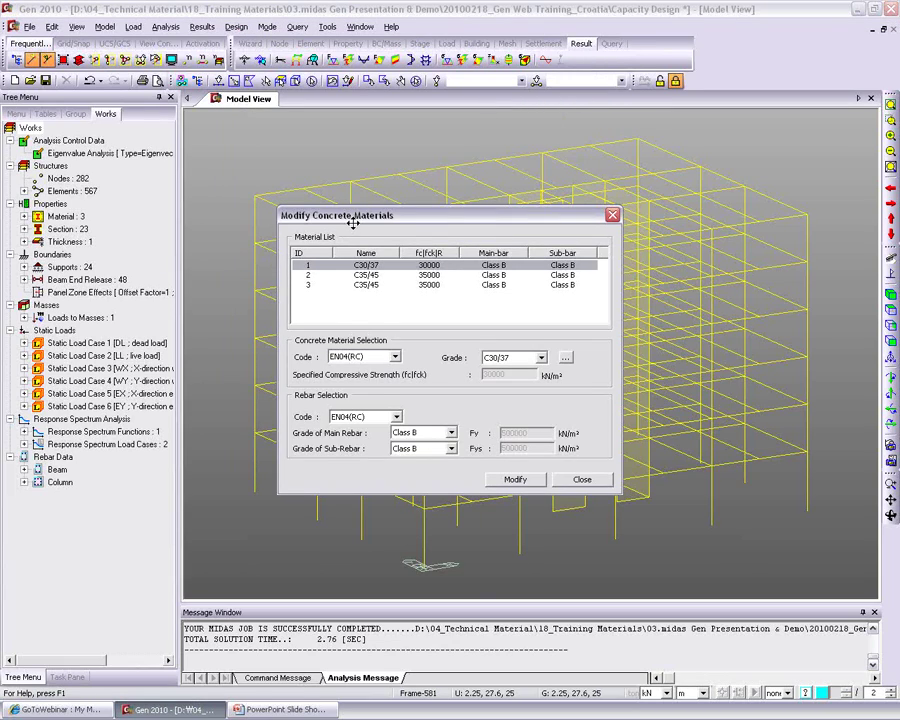
{"action": "left_click_drag", "start_coordinate": [352, 220], "coordinate": [333, 180]}
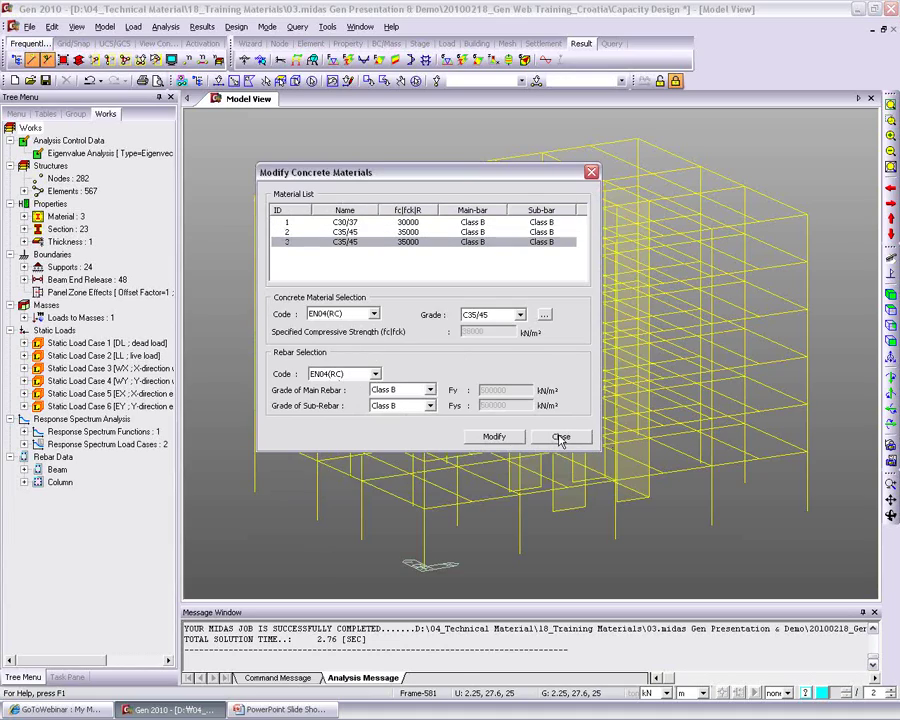
{"action": "left_click", "coordinate": [561, 436]}
Step: Open the Design Criteria for Rebars, review the main rebar sizes allowed for beams and columns, and close it without changes
{"action": "left_click", "coordinate": [240, 27]}
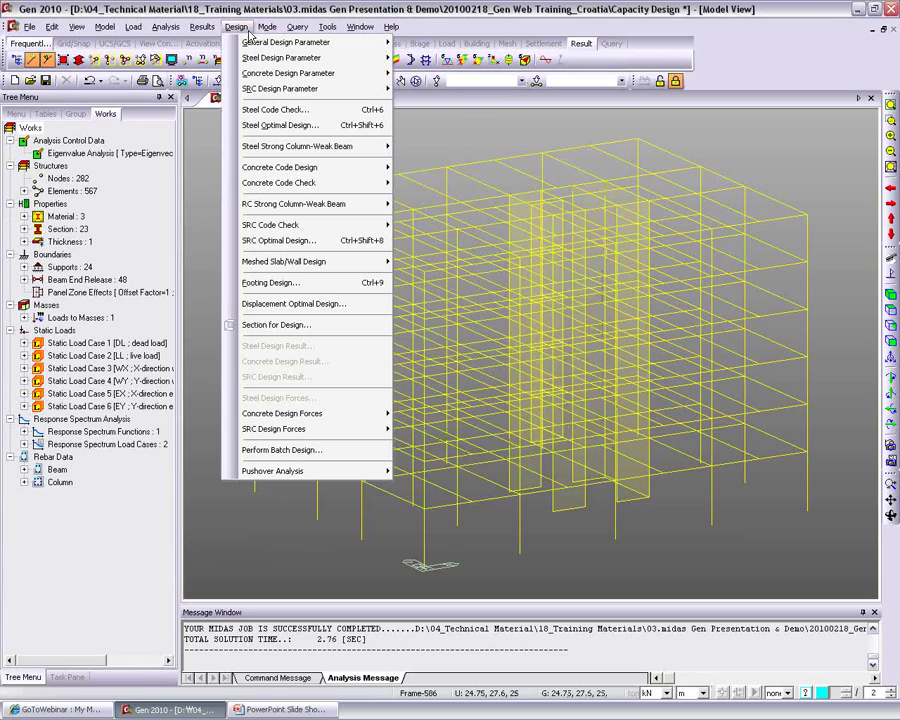
{"action": "mouse_move", "coordinate": [300, 73]}
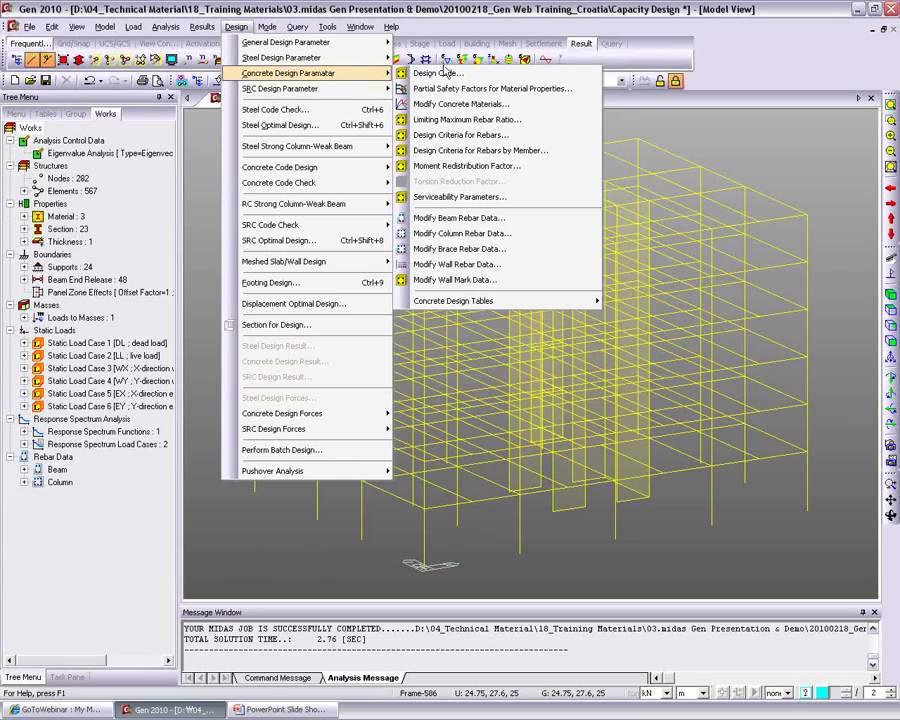
{"action": "left_click", "coordinate": [462, 135]}
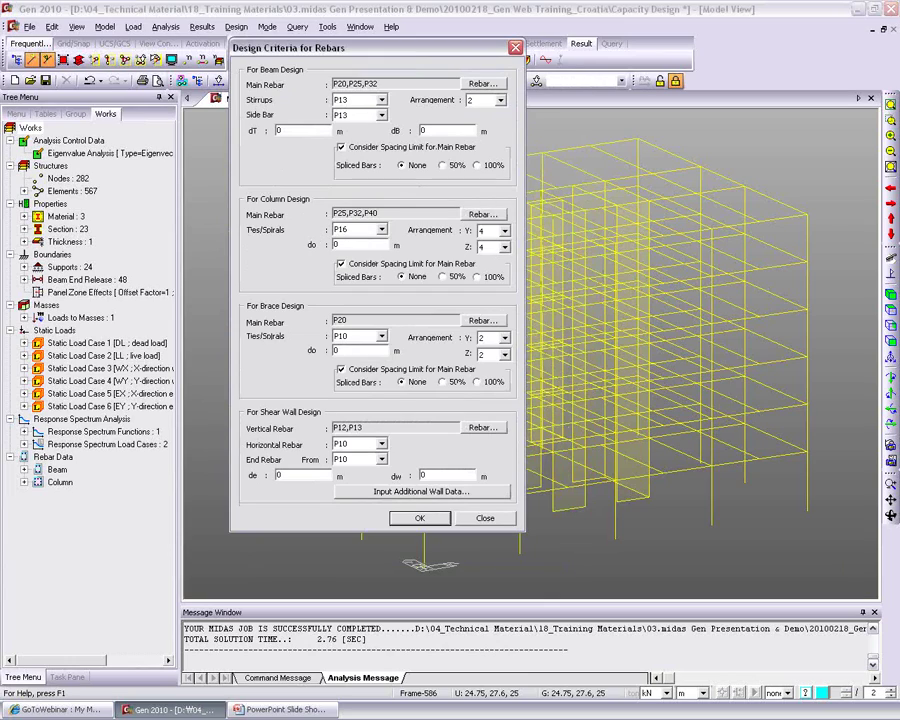
{"action": "left_click", "coordinate": [483, 83]}
{"action": "left_click_drag", "start_coordinate": [400, 146], "coordinate": [437, 152]}
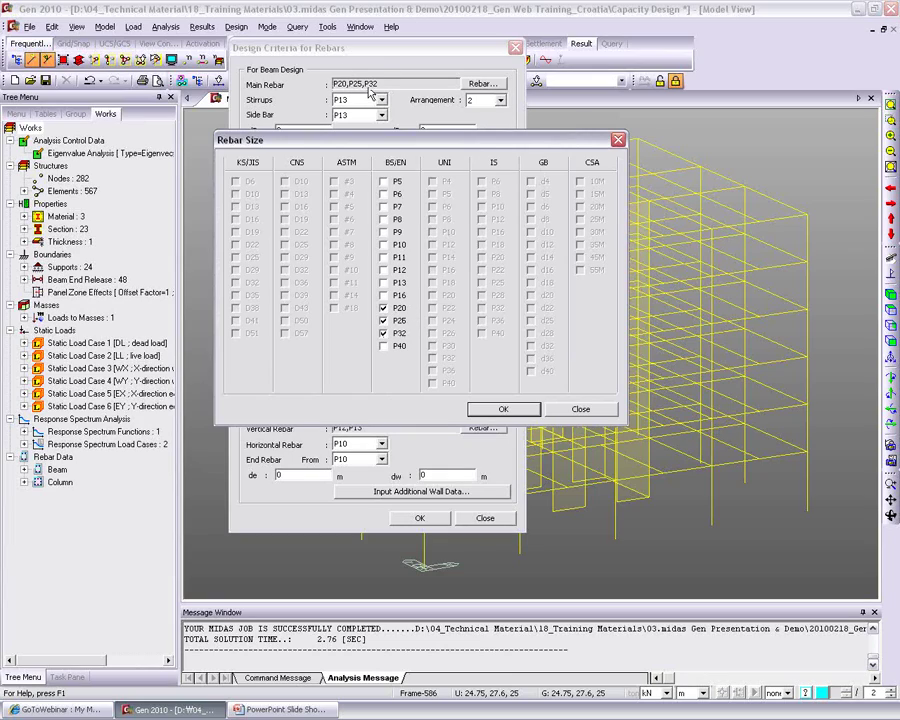
{"action": "key", "text": "Escape"}
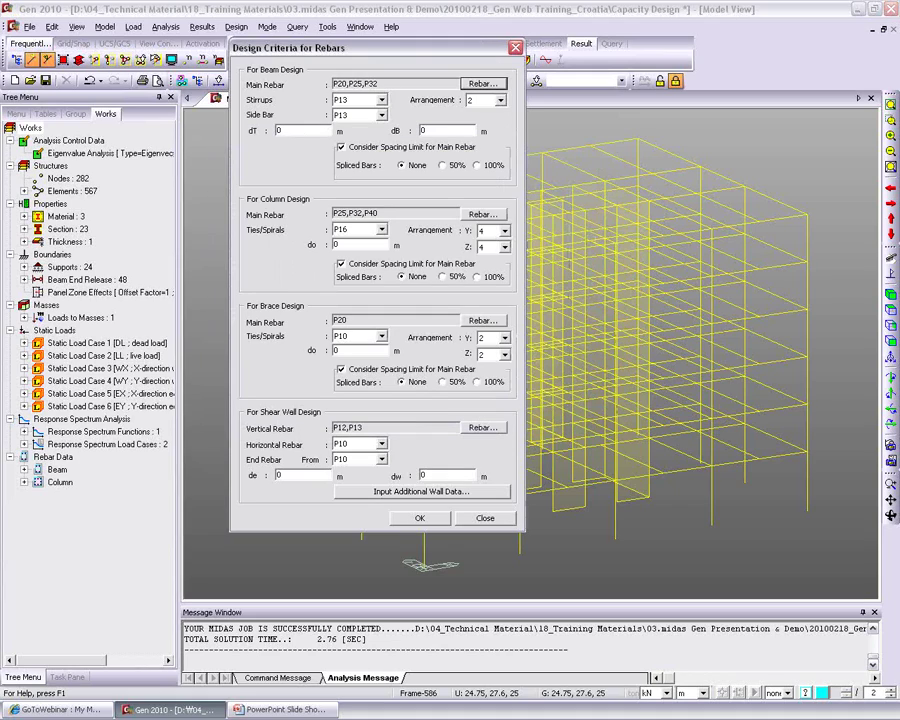
{"action": "left_click", "coordinate": [483, 162]}
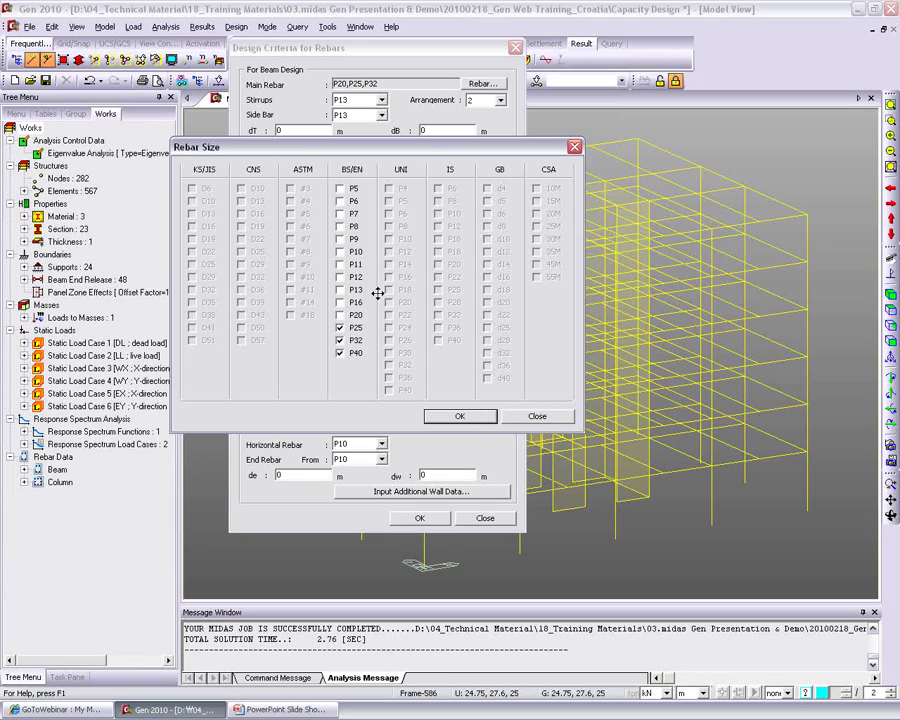
{"action": "left_click", "coordinate": [537, 416]}
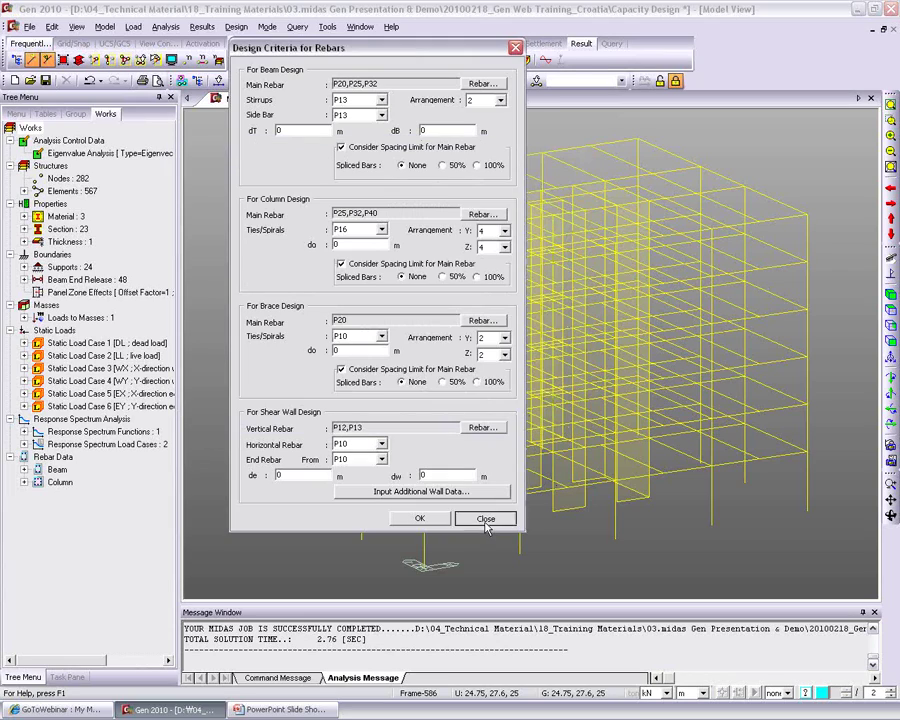
{"action": "left_click", "coordinate": [485, 518]}
Step: Try UNI(RC) as the concrete rebar material code with the Italy national annex in the design preferences, and cancel
{"action": "left_click", "coordinate": [327, 27]}
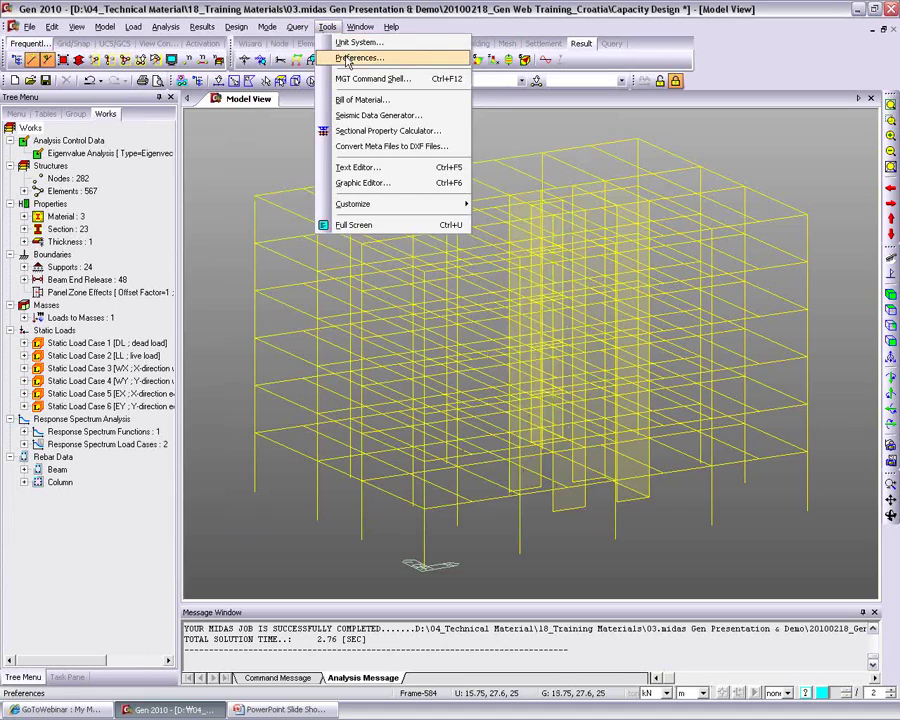
{"action": "left_click", "coordinate": [355, 57]}
{"action": "left_click", "coordinate": [268, 343]}
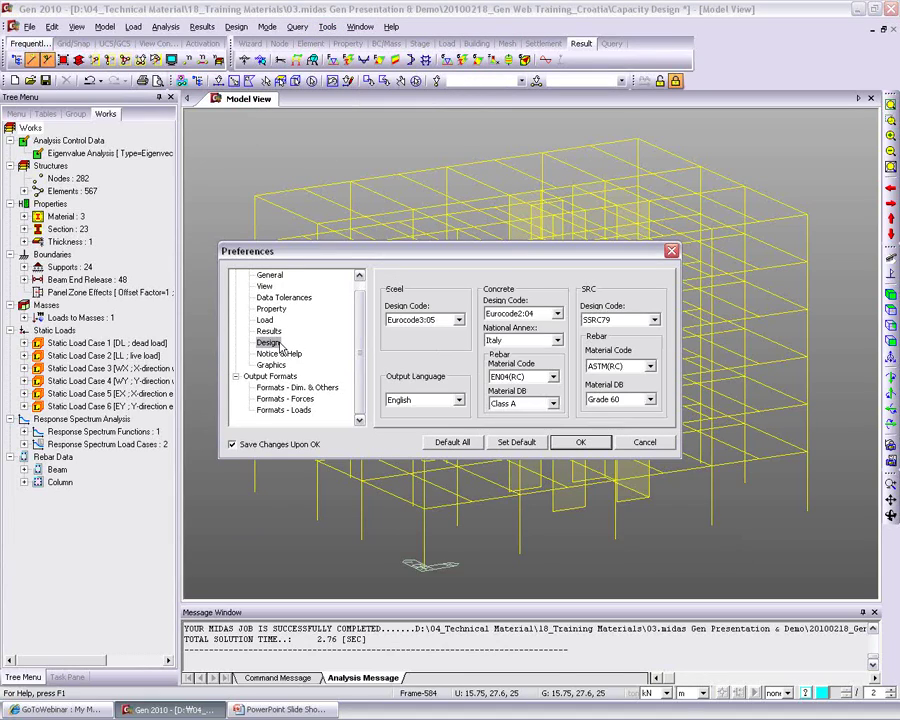
{"action": "left_click", "coordinate": [557, 340]}
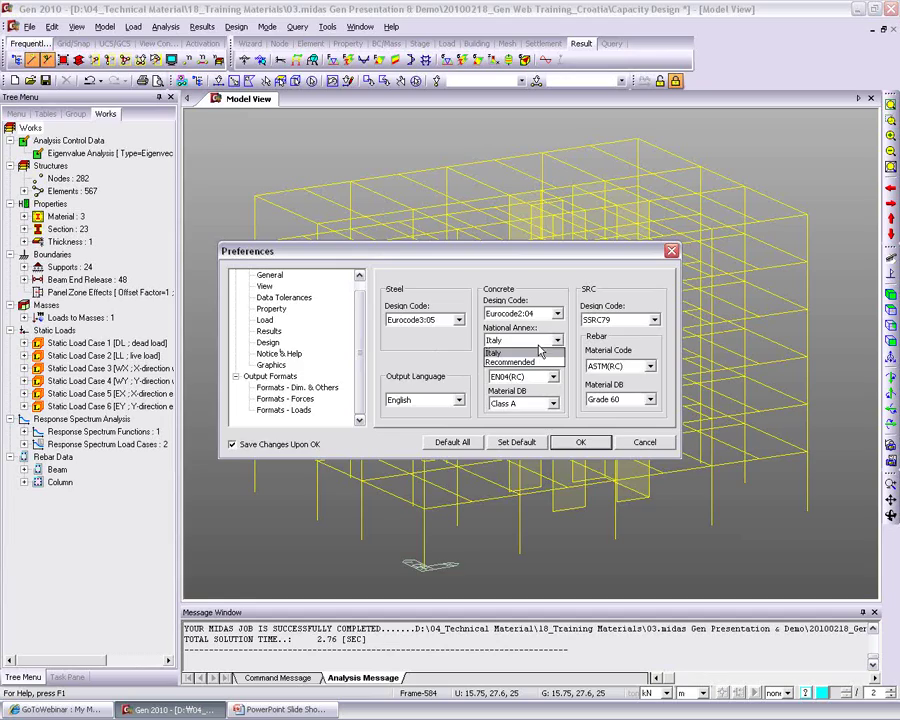
{"action": "left_click", "coordinate": [520, 351]}
{"action": "left_click", "coordinate": [549, 376]}
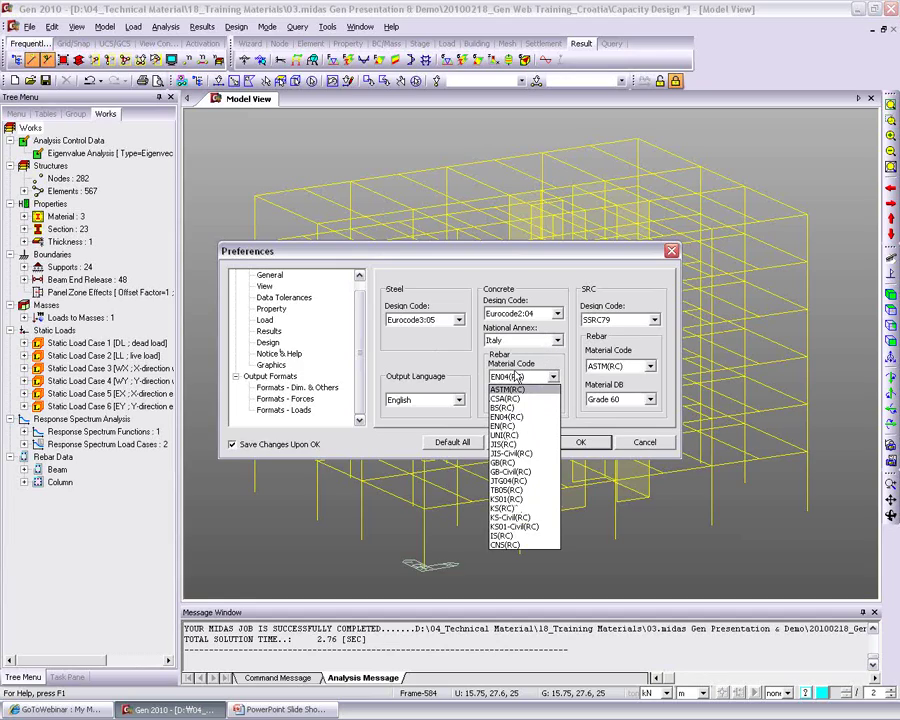
{"action": "left_click", "coordinate": [512, 435]}
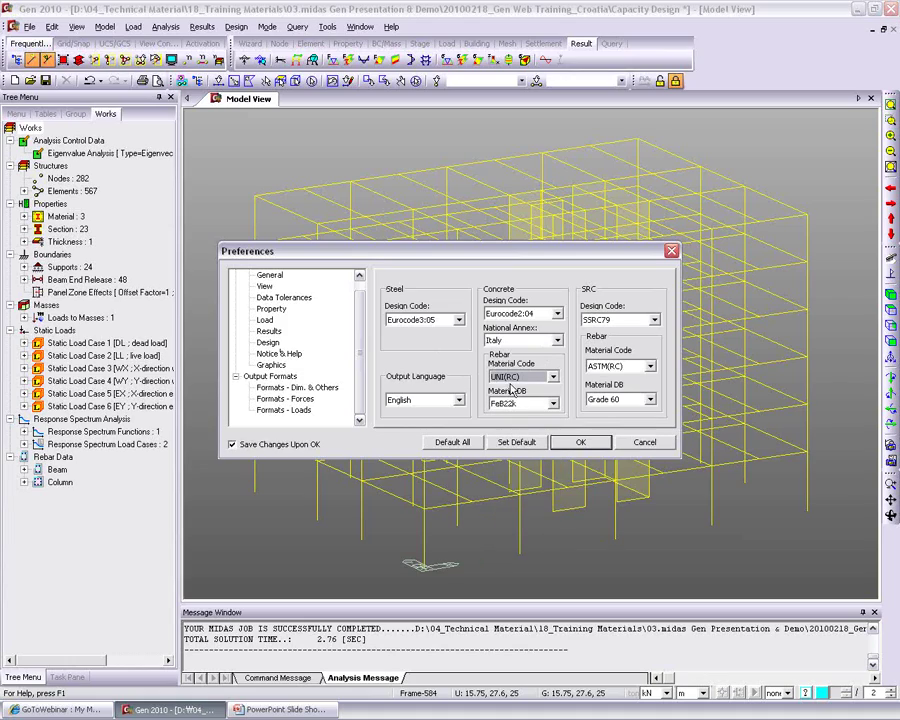
{"action": "left_click", "coordinate": [648, 446]}
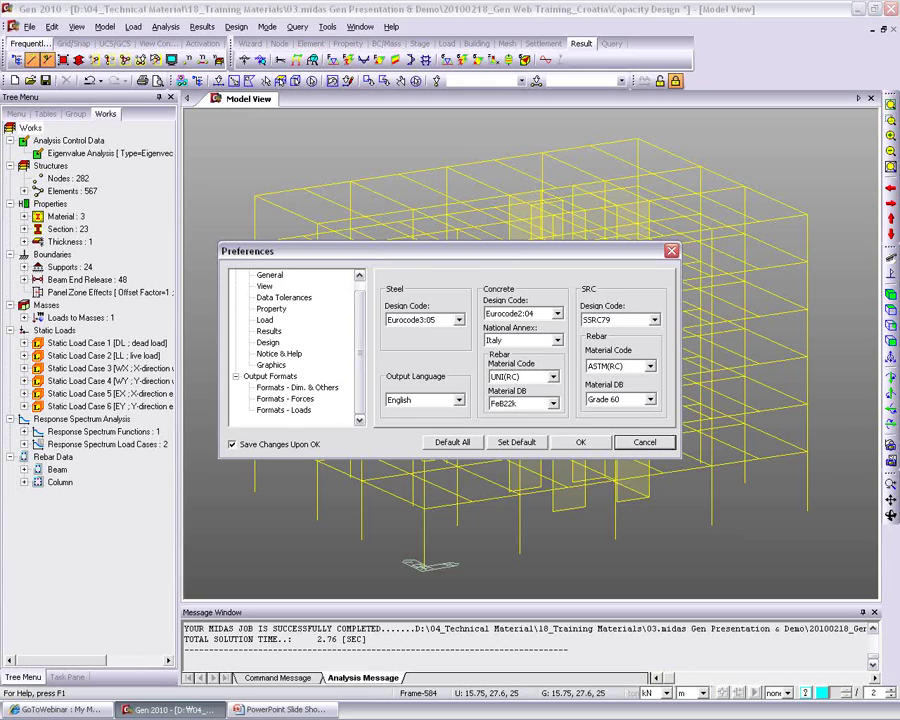
{"action": "left_click", "coordinate": [645, 441]}
Step: Reopen the Design Criteria for Rebars to examine the beam, column, brace and shear wall settings, and leave them unmodified
{"action": "left_click", "coordinate": [236, 26]}
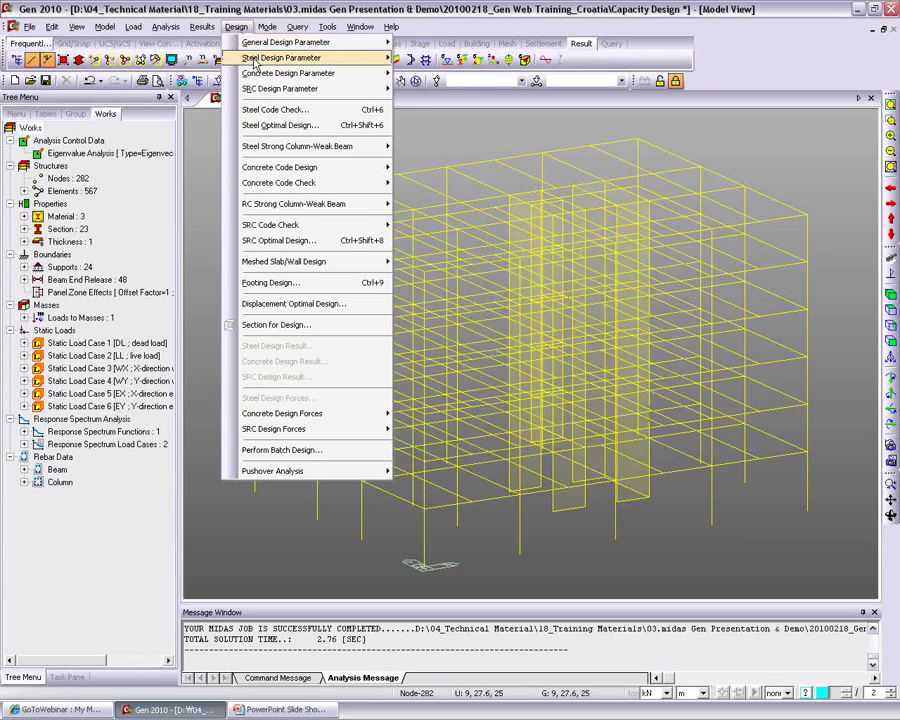
{"action": "left_click", "coordinate": [450, 144]}
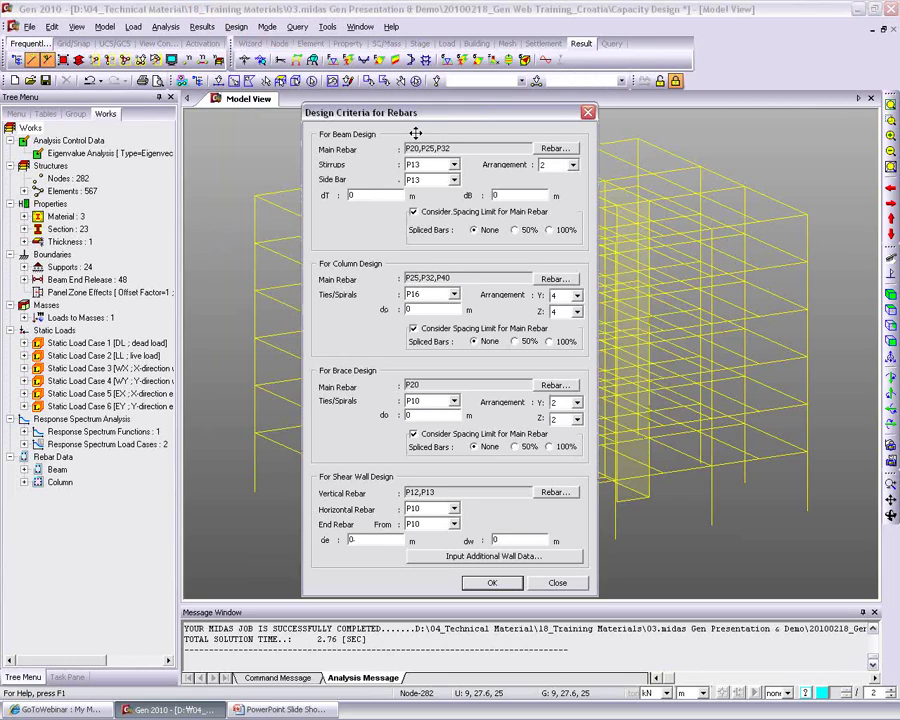
{"action": "left_click_drag", "start_coordinate": [415, 133], "coordinate": [375, 93]}
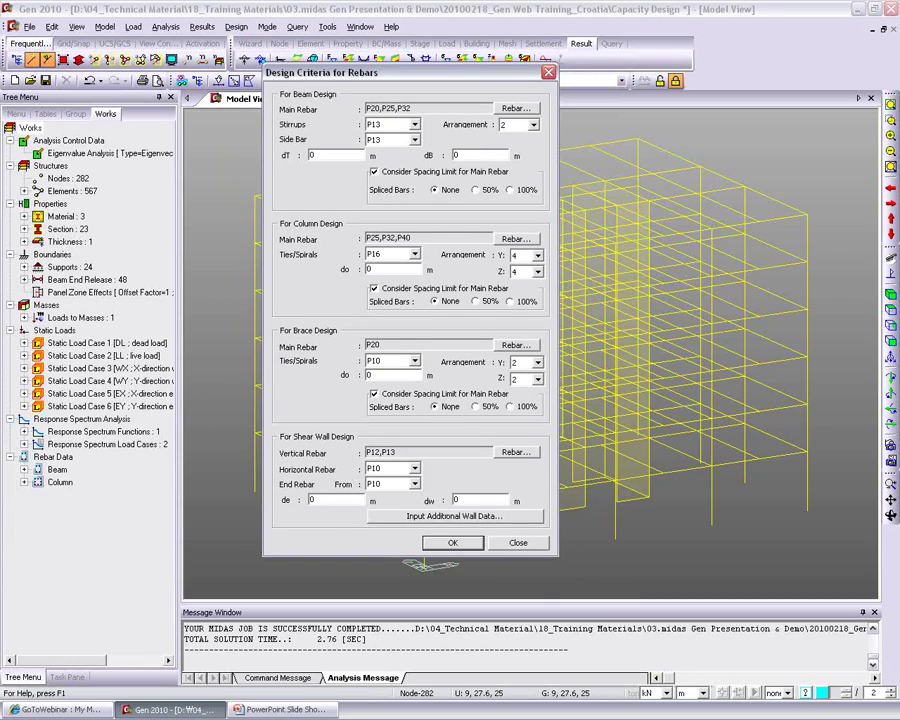
{"action": "key", "text": "Escape"}
{"action": "left_click", "coordinate": [236, 26]}
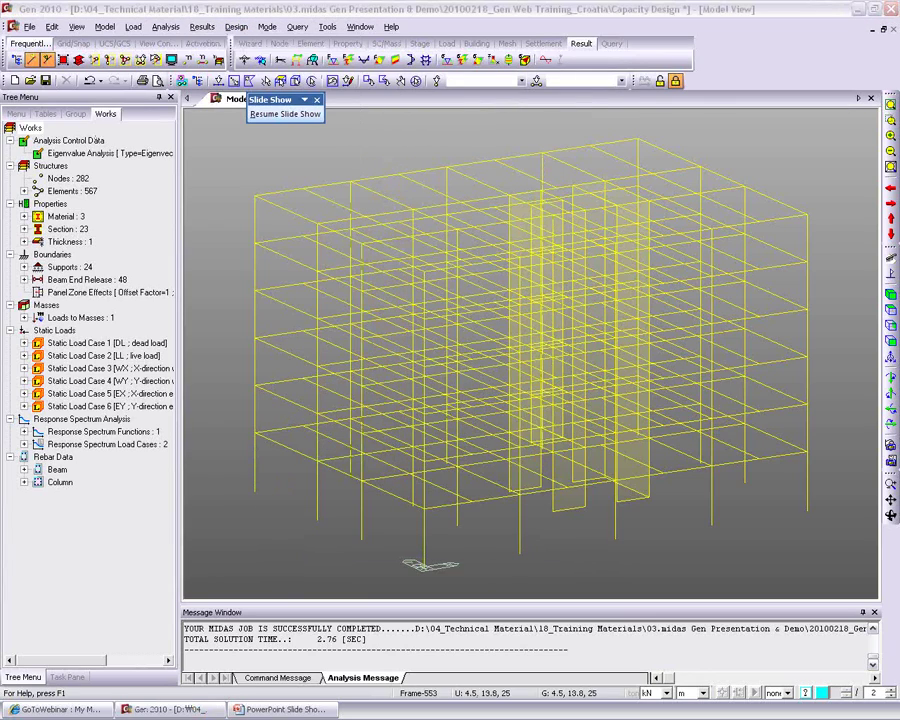
Step: Open the Load Combinations and display the list for Concrete Design
{"action": "left_click", "coordinate": [235, 27]}
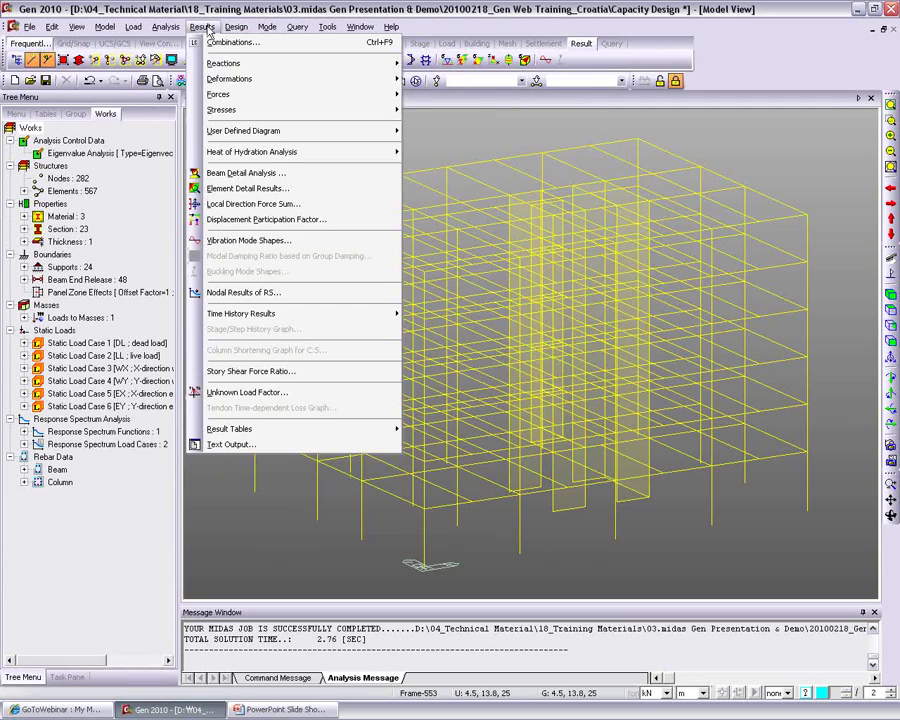
{"action": "left_click", "coordinate": [193, 42]}
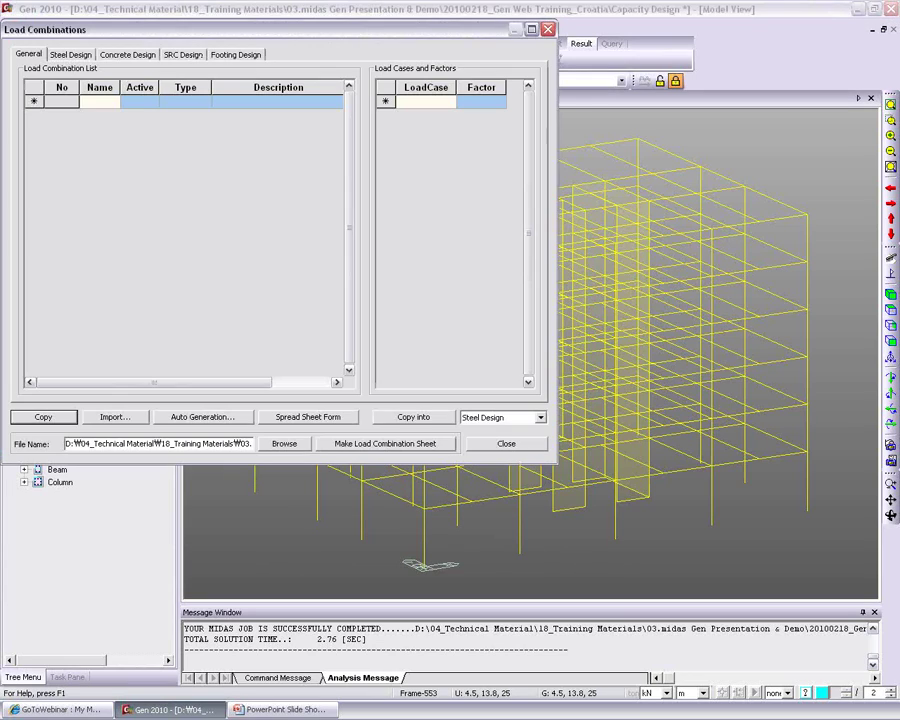
{"action": "left_click", "coordinate": [137, 57]}
{"action": "left_click_drag", "start_coordinate": [134, 32], "coordinate": [255, 42]}
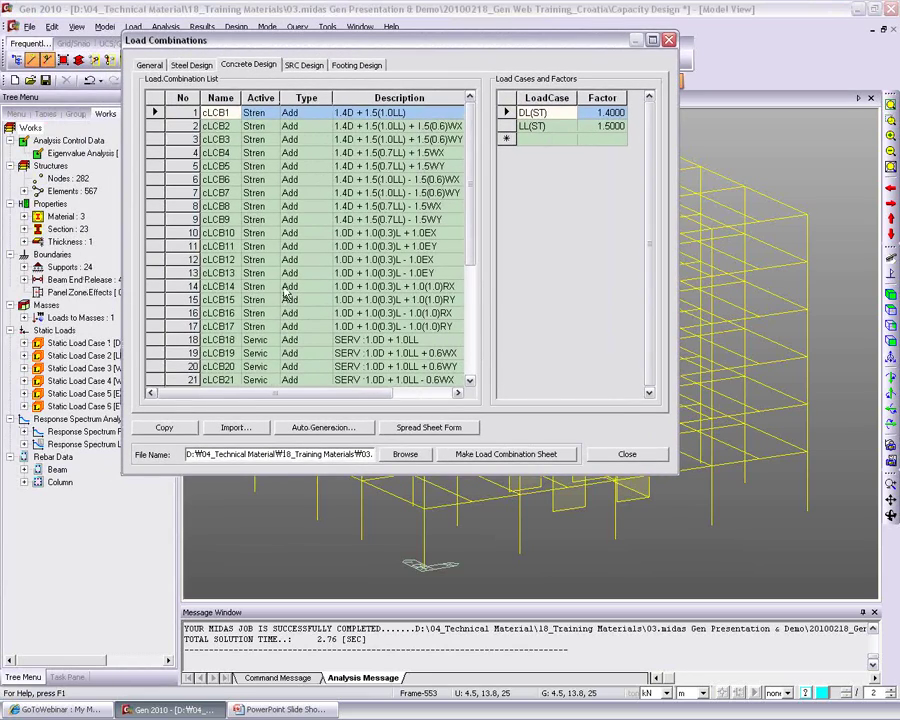
Step: Review the design codes and factors for automatic generation of concrete load combinations, and cancel without generating any
{"action": "left_click", "coordinate": [300, 427]}
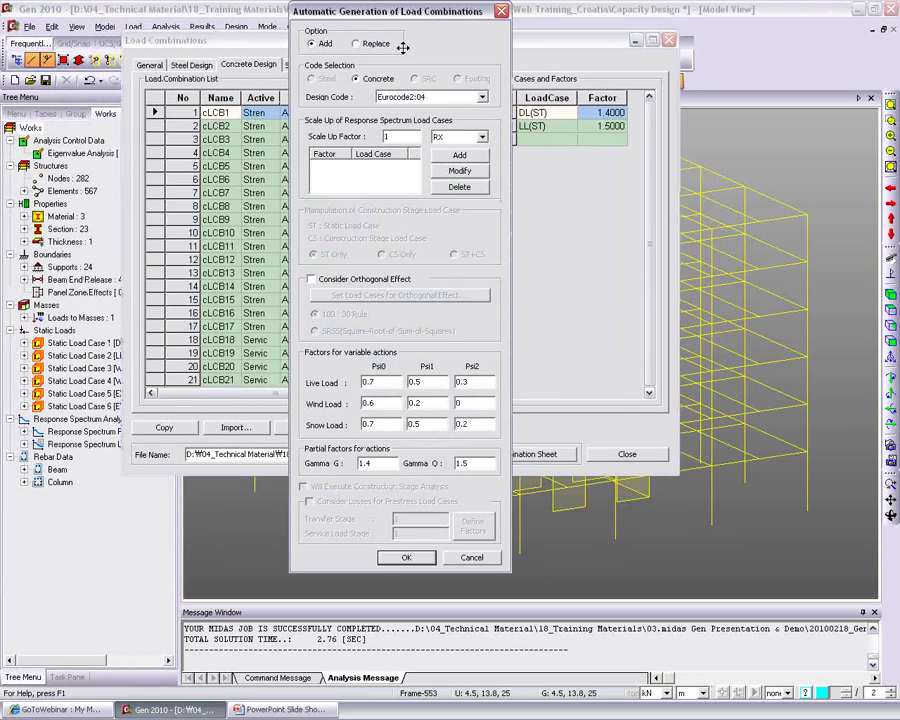
{"action": "left_click_drag", "start_coordinate": [402, 46], "coordinate": [384, 66]}
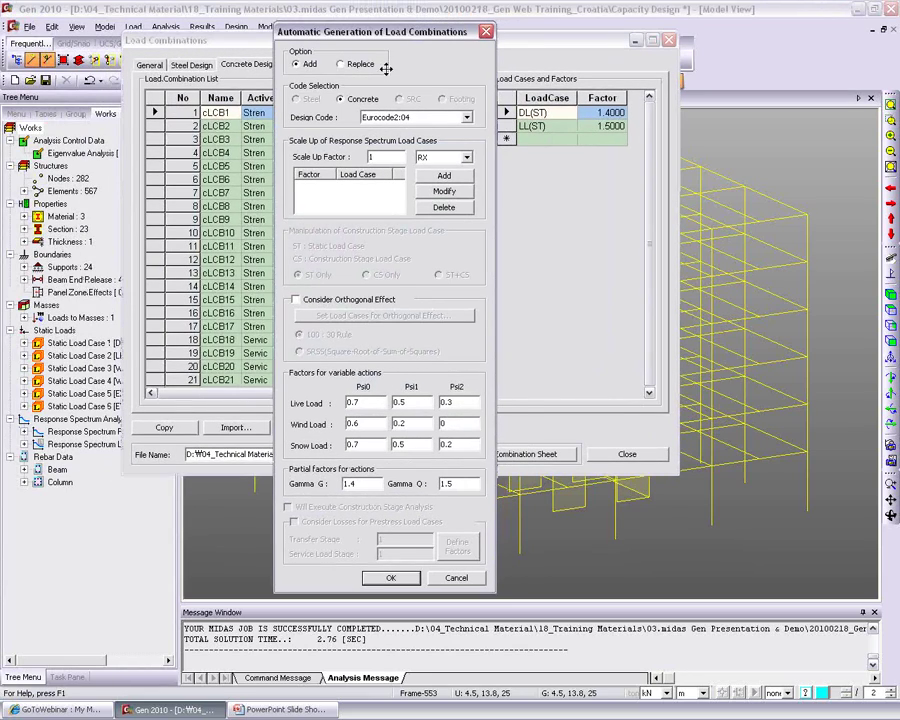
{"action": "left_click", "coordinate": [436, 119]}
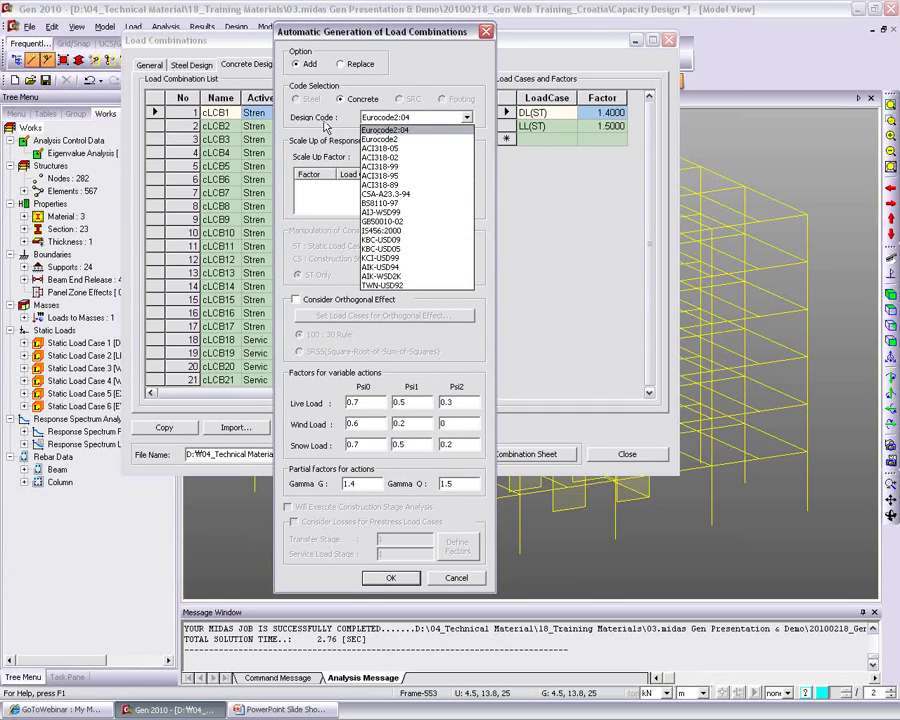
{"action": "left_click", "coordinate": [288, 94]}
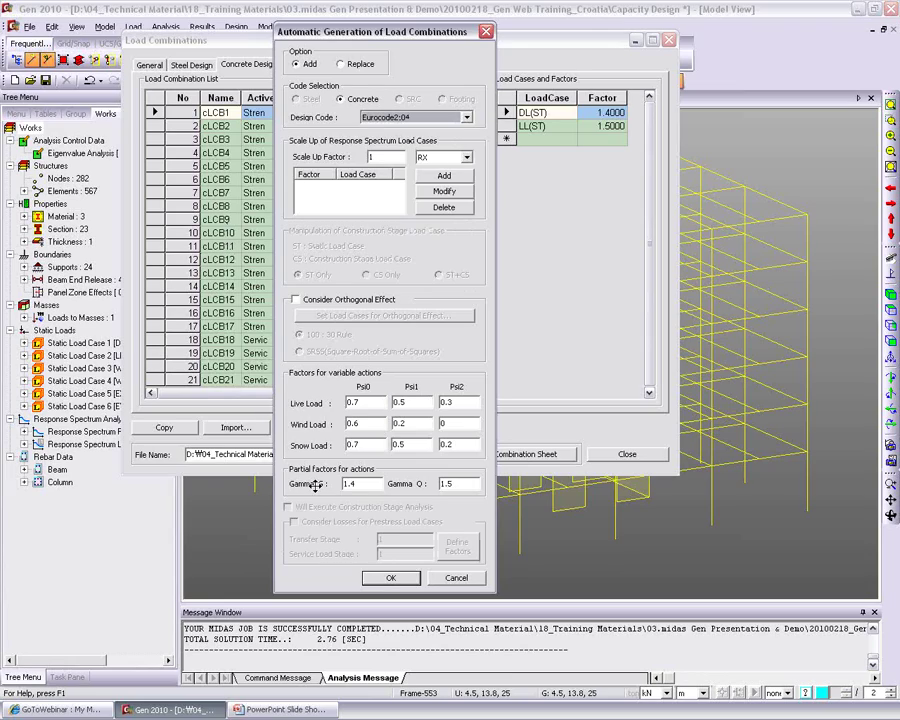
{"action": "left_click", "coordinate": [452, 582]}
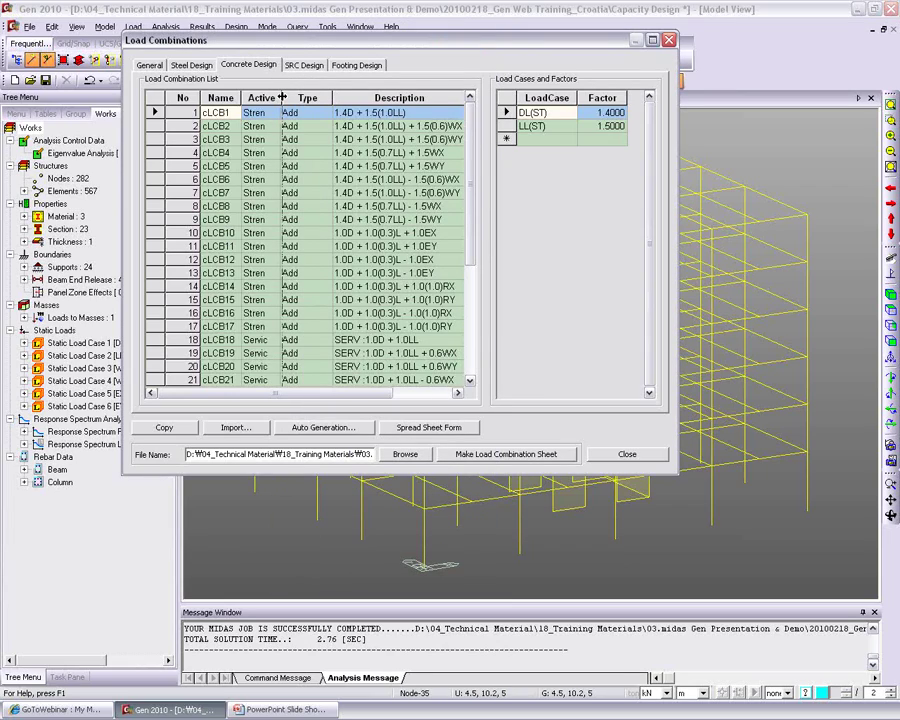
Step: Widen the Active column to compare the strength and serviceability combinations, inspect cLCB19, and close the load combinations
{"action": "left_click_drag", "start_coordinate": [283, 97], "coordinate": [316, 97]}
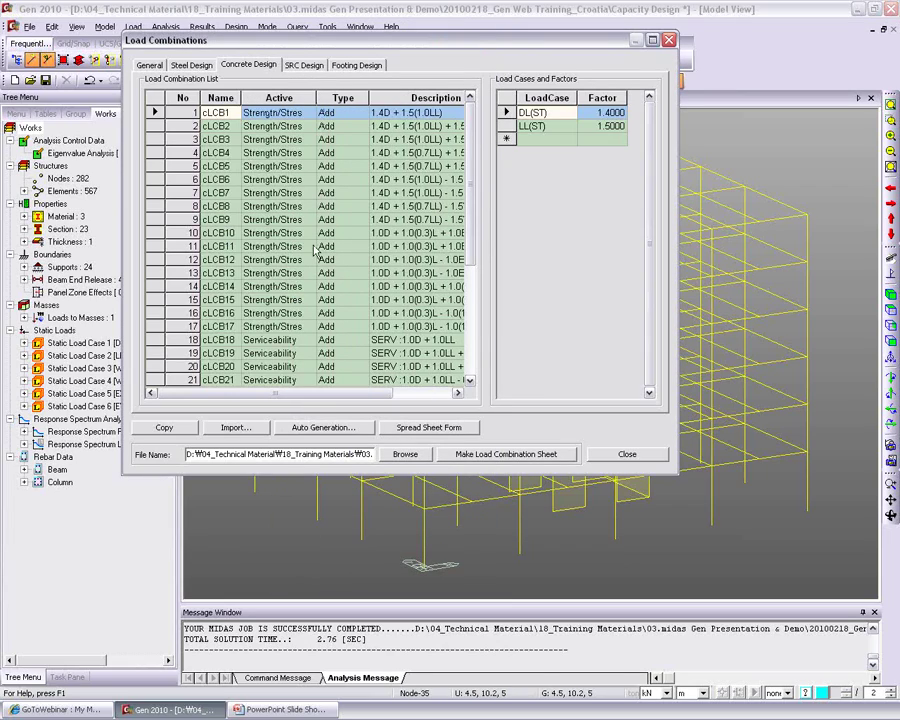
{"action": "left_click", "coordinate": [316, 353]}
{"action": "scroll", "coordinate": [318, 290], "scroll_direction": "down", "scroll_amount": 2}
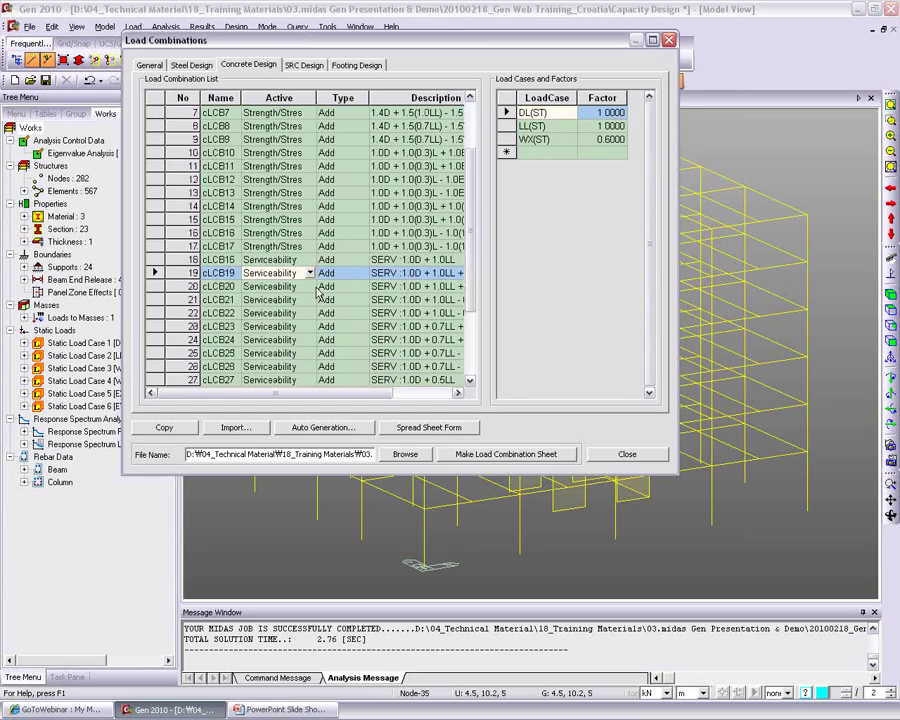
{"action": "left_click", "coordinate": [628, 455]}
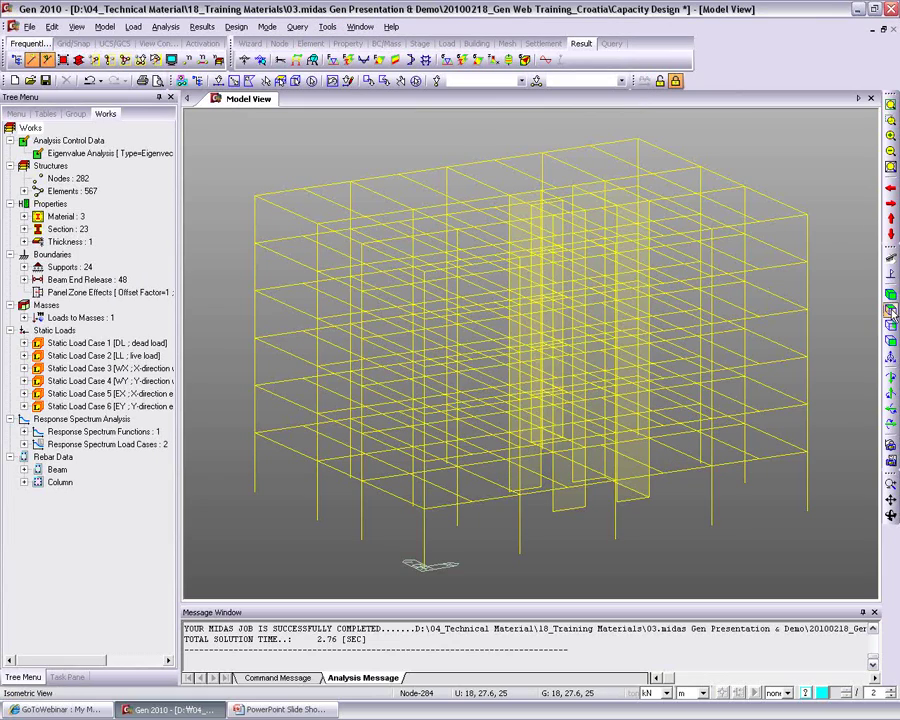
Step: Window-select the frame members along the first three X grid lines in the plan view, and return to the isometric view
{"action": "left_click", "coordinate": [890, 341]}
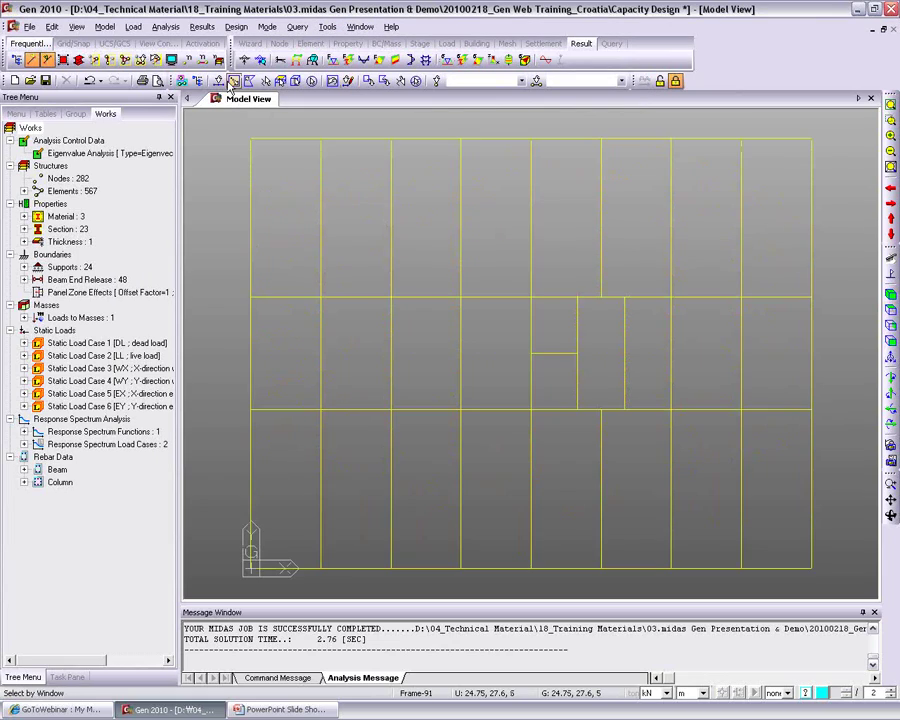
{"action": "left_click", "coordinate": [234, 81]}
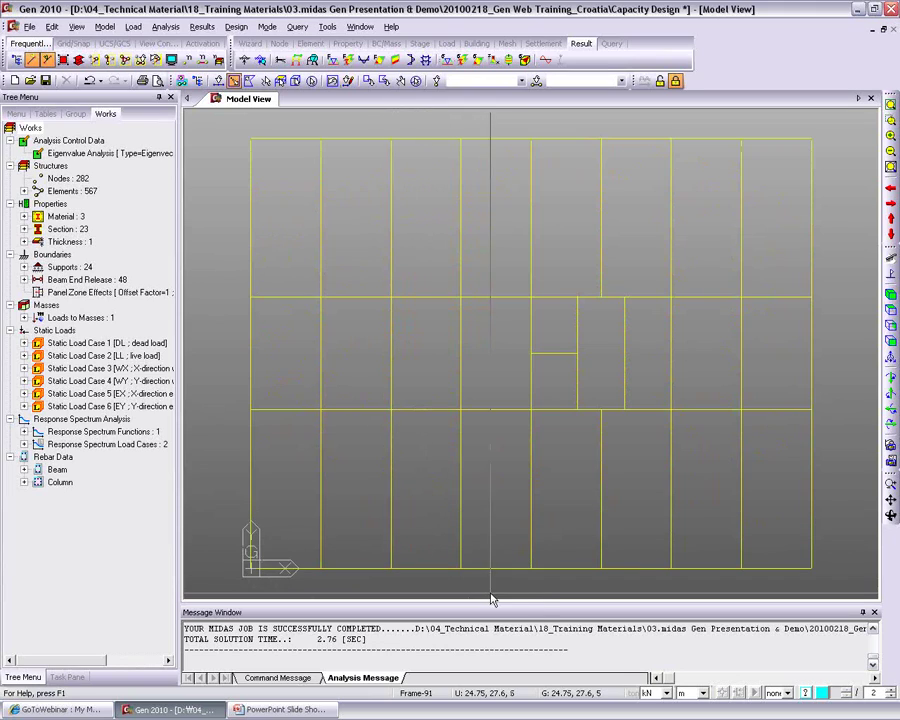
{"action": "left_click_drag", "start_coordinate": [405, 590], "coordinate": [237, 128]}
{"action": "key", "text": "ctrl+i"}
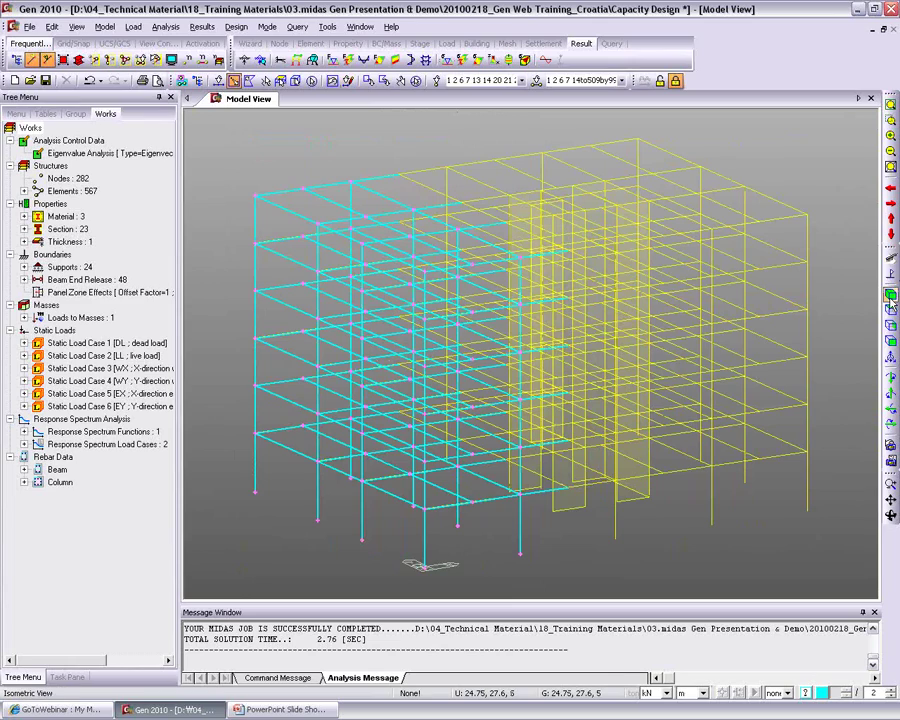
Step: Run the concrete code design for the beams among the selected members
{"action": "left_click", "coordinate": [232, 26]}
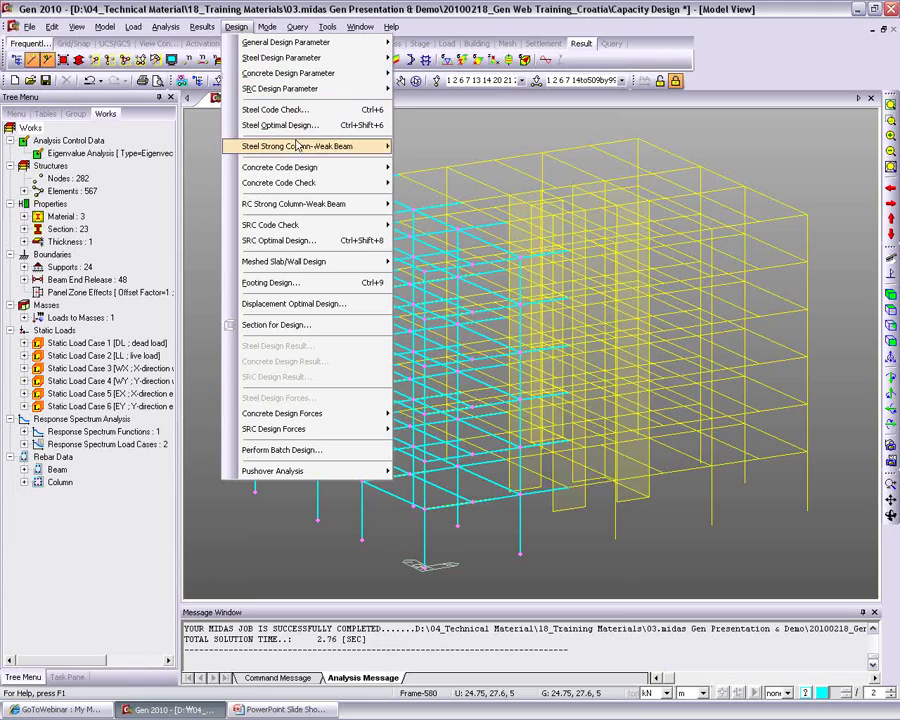
{"action": "mouse_move", "coordinate": [318, 167]}
{"action": "left_click", "coordinate": [446, 170]}
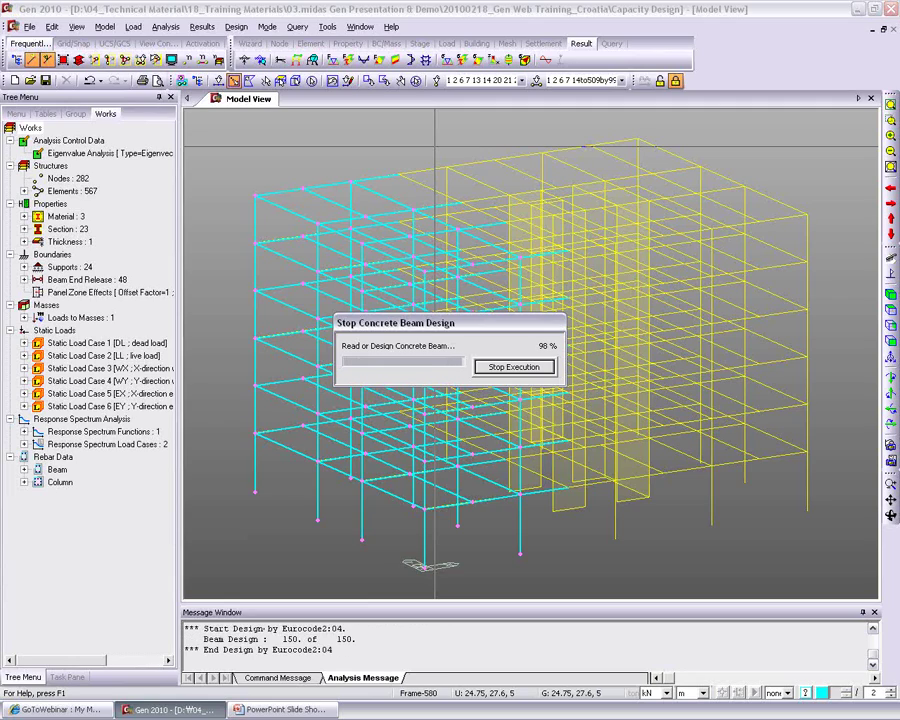
Step: Run the concrete code design for the columns among the selected members
{"action": "left_click", "coordinate": [236, 26]}
{"action": "mouse_move", "coordinate": [295, 172]}
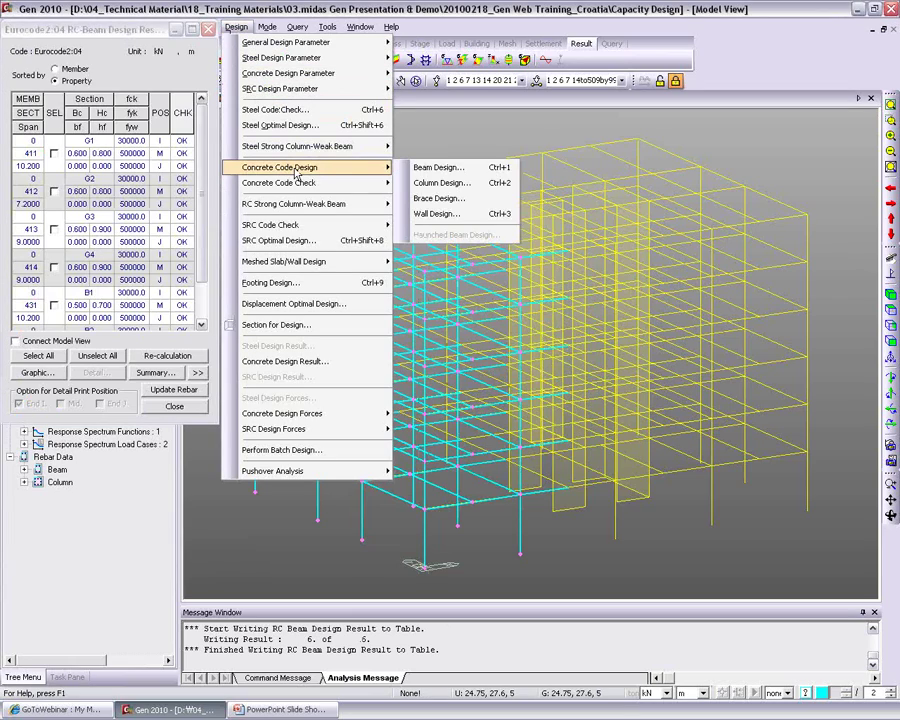
{"action": "left_click", "coordinate": [441, 183]}
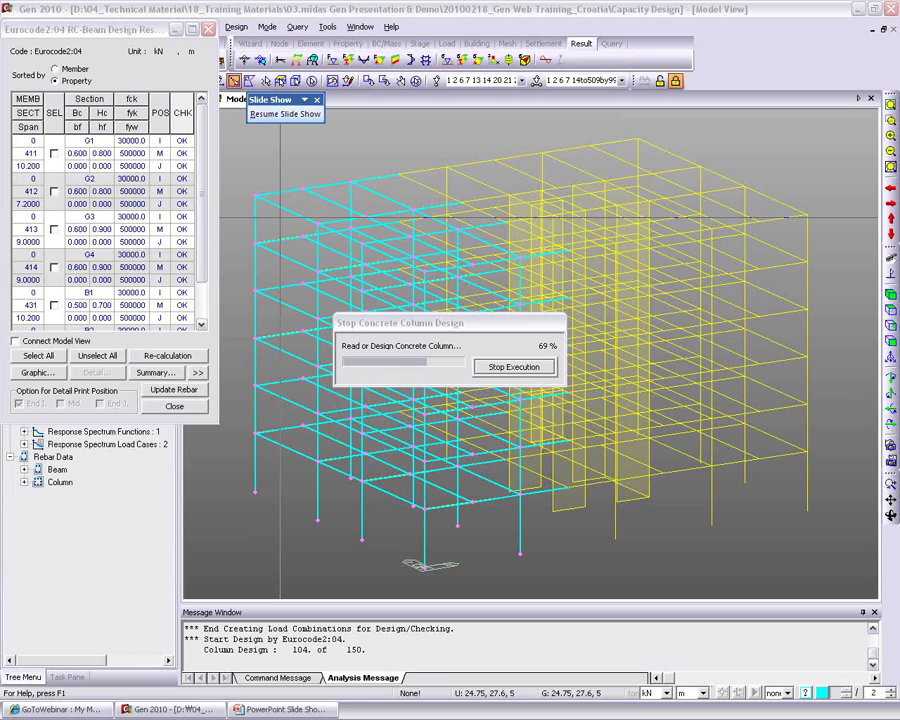
Step: Arrange the beam and column design result windows side by side
{"action": "left_click", "coordinate": [66, 38]}
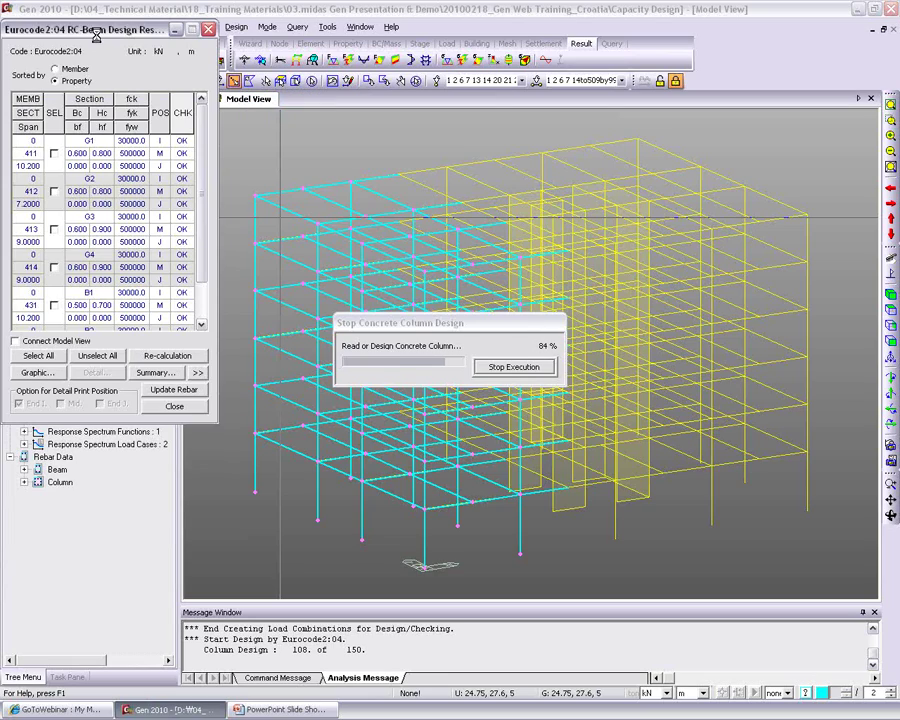
{"action": "left_click_drag", "start_coordinate": [89, 30], "coordinate": [97, 34]}
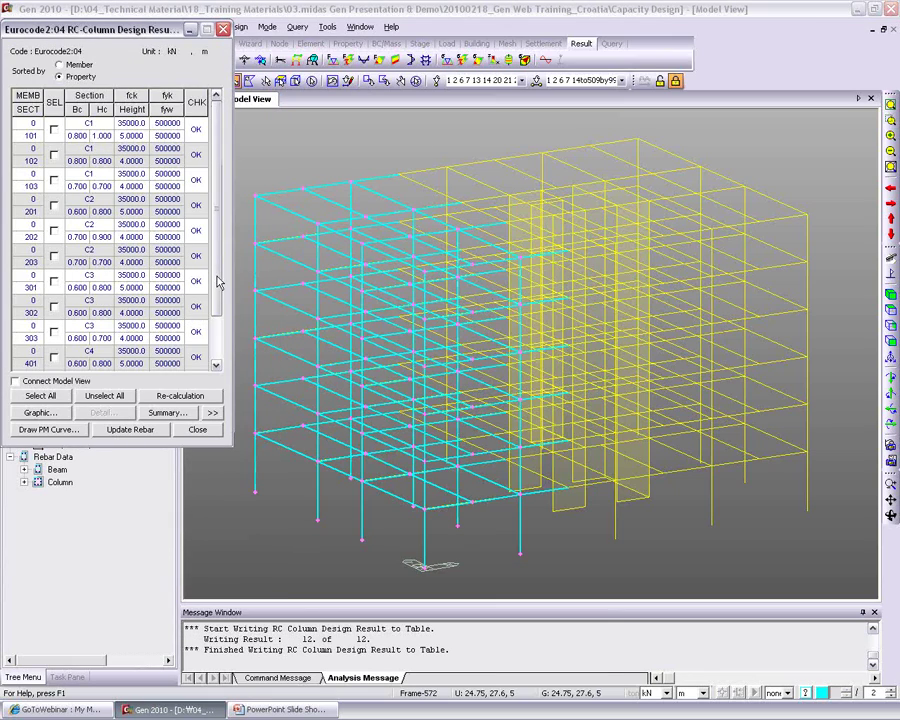
{"action": "left_click_drag", "start_coordinate": [110, 28], "coordinate": [385, 43]}
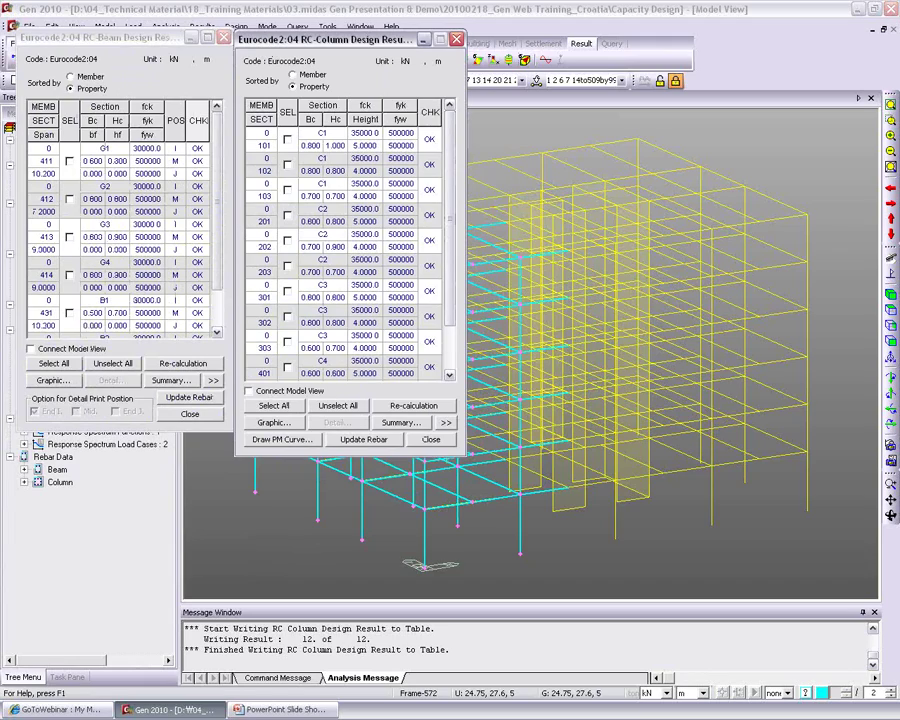
Step: List the column design results by member and view the M-N interaction curve of member 1
{"action": "left_click", "coordinate": [311, 76]}
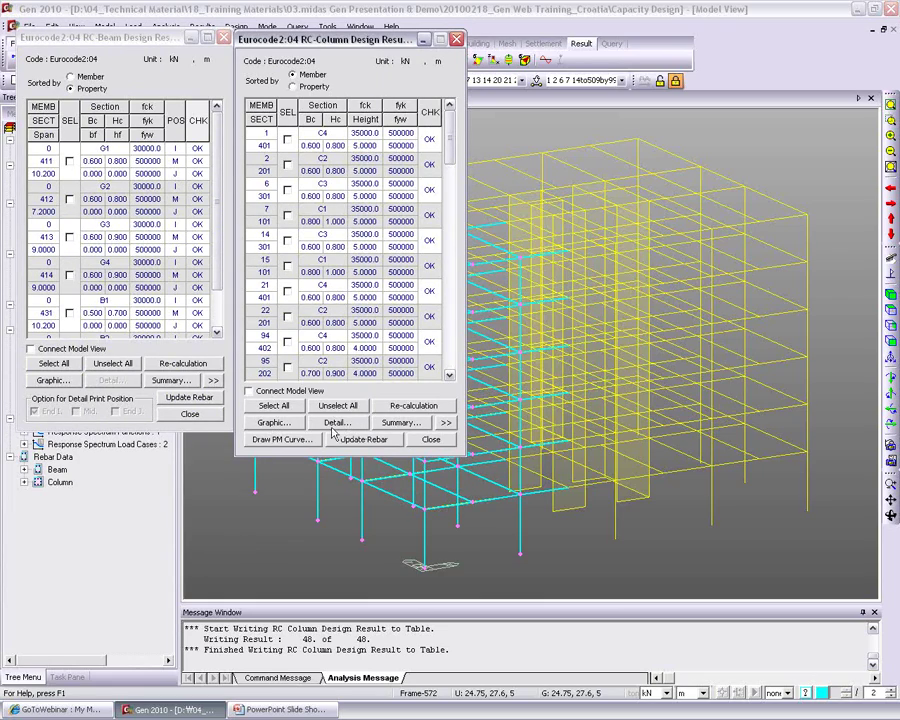
{"action": "left_click", "coordinate": [288, 139]}
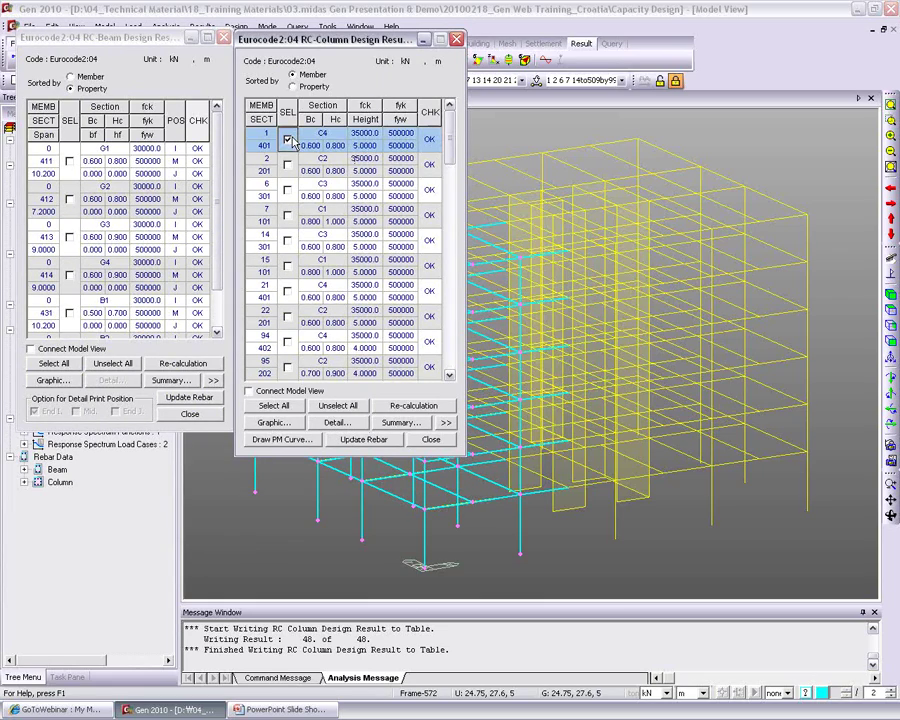
{"action": "left_click", "coordinate": [272, 440]}
{"action": "left_click_drag", "start_coordinate": [207, 253], "coordinate": [231, 260]}
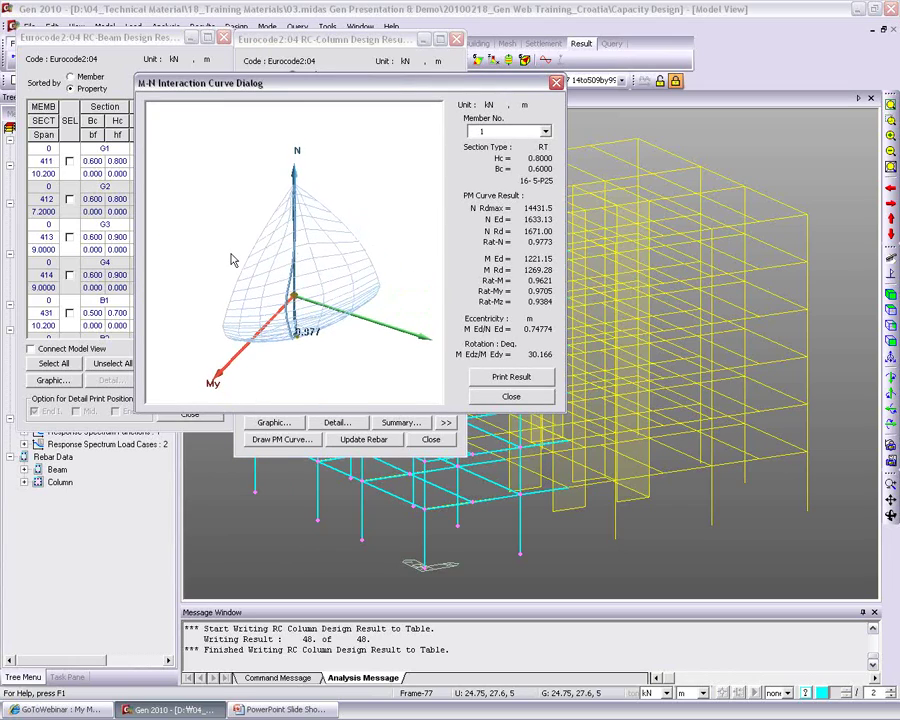
{"action": "left_click", "coordinate": [512, 397]}
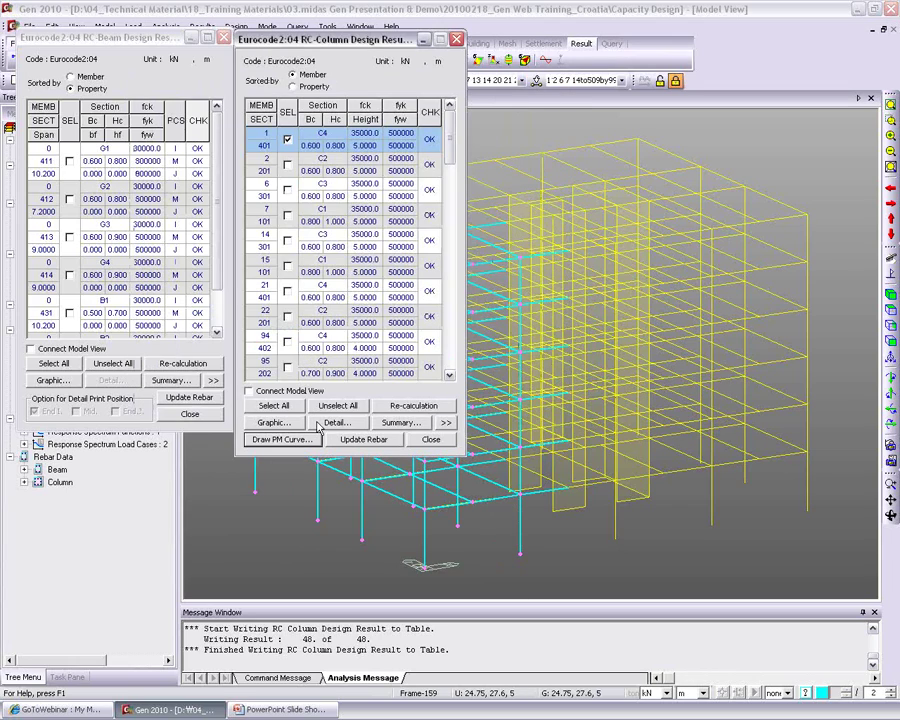
Step: Review the graphic design report of column member 1, from design conditions to shear capacity check, and close it
{"action": "left_click", "coordinate": [275, 422]}
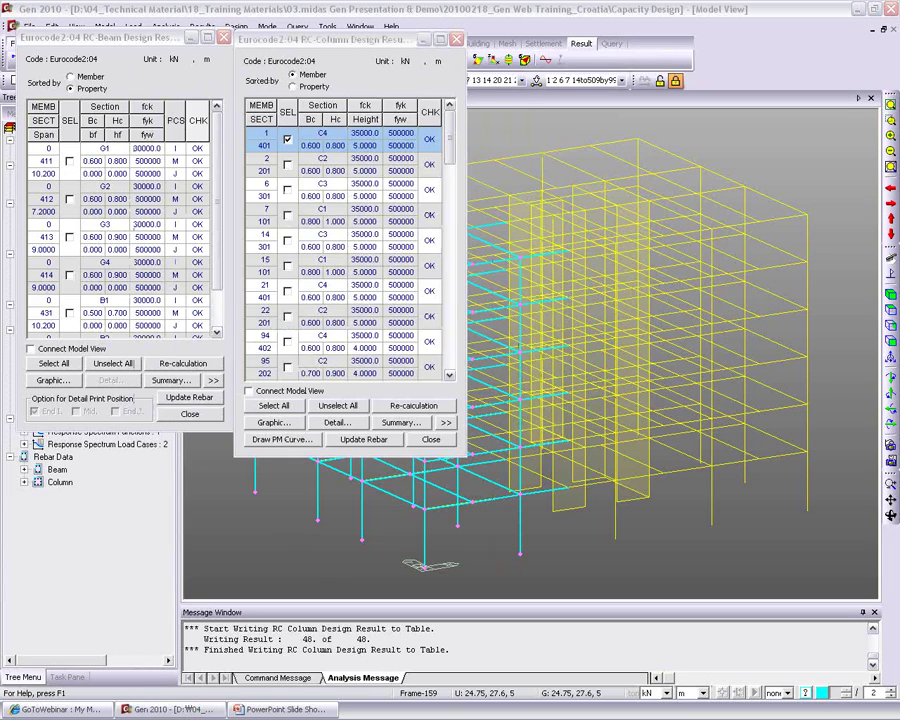
{"action": "scroll", "coordinate": [357, 314], "scroll_direction": "down", "scroll_amount": 3}
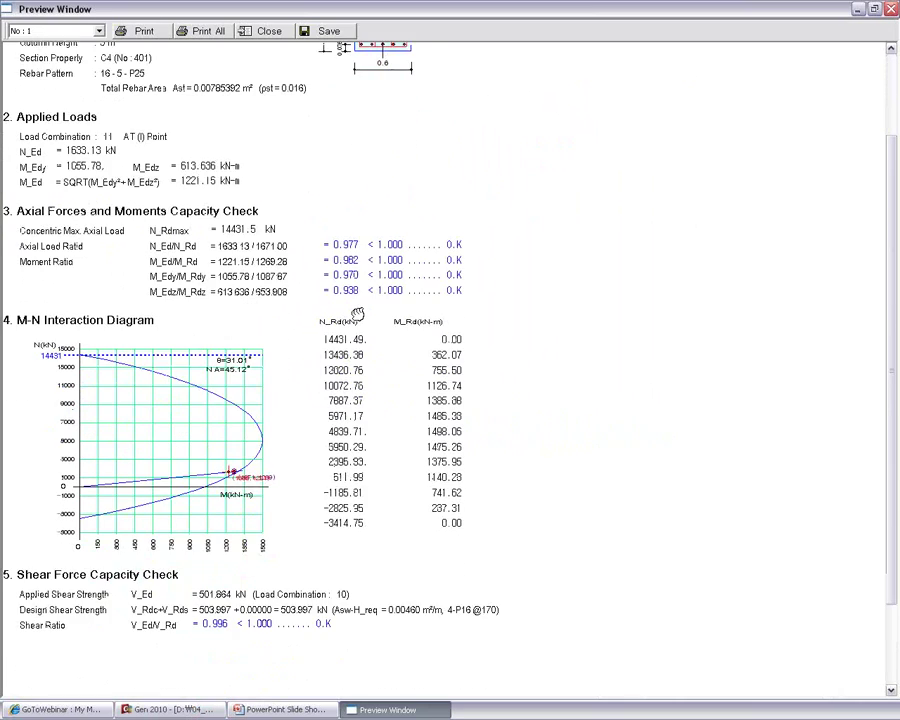
{"action": "scroll", "coordinate": [357, 314], "scroll_direction": "up", "scroll_amount": 1}
{"action": "scroll", "coordinate": [335, 272], "scroll_direction": "up", "scroll_amount": 2}
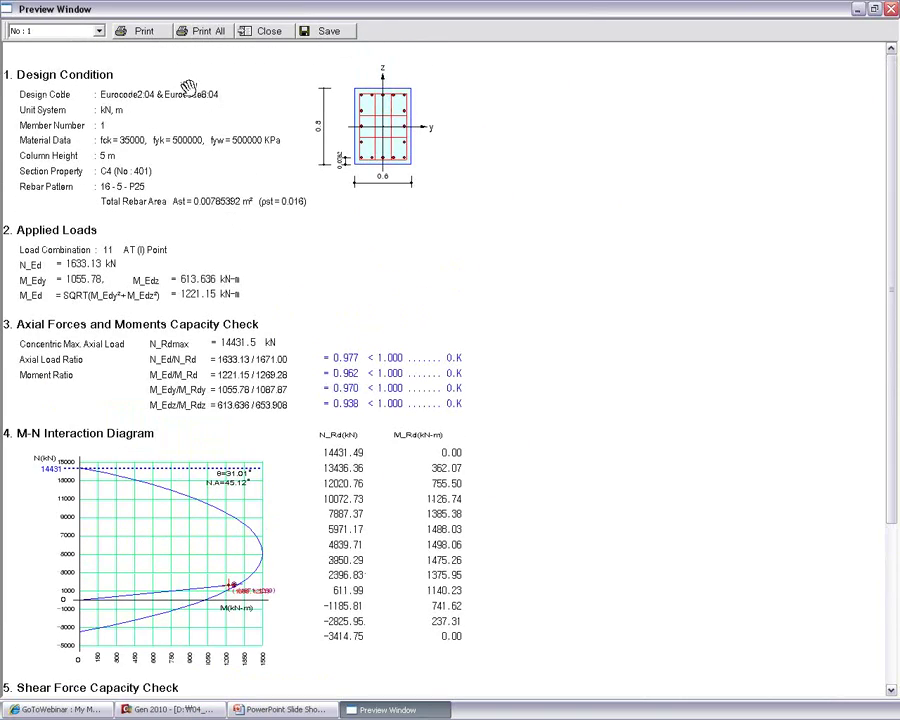
{"action": "left_click", "coordinate": [268, 33]}
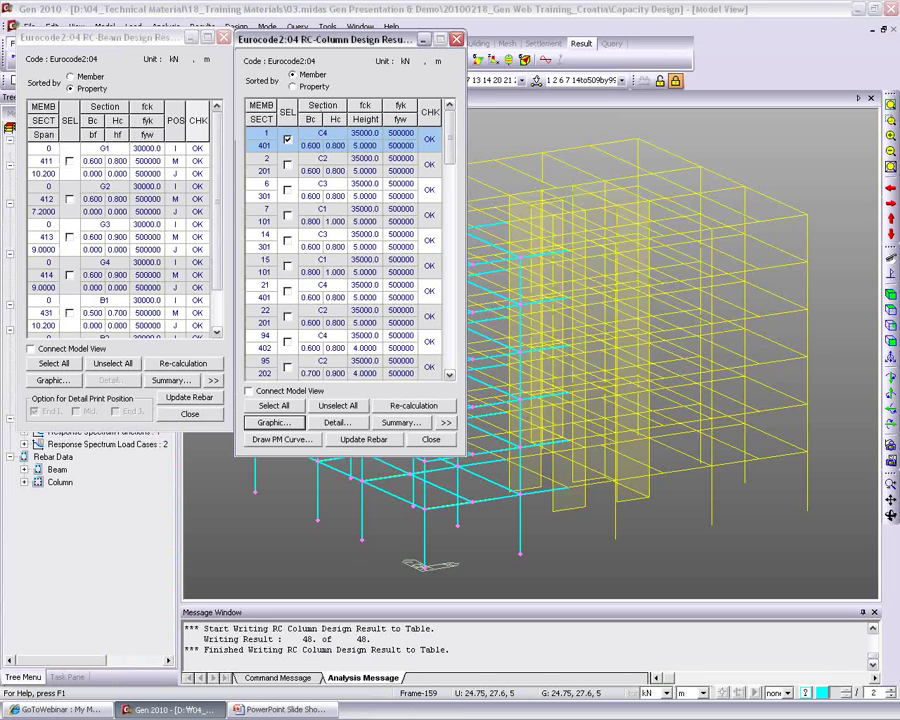
Step: Open the detailed report for column member 1 and examine its slenderness, ductile design moment and axial-moment capacity calculations
{"action": "left_click", "coordinate": [338, 421]}
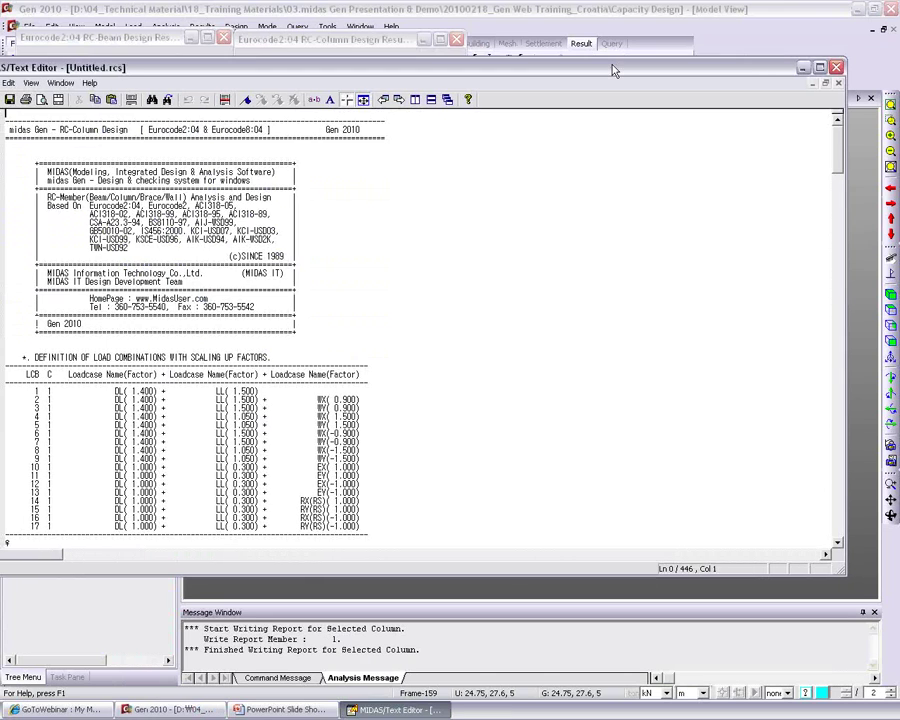
{"action": "double_click", "coordinate": [430, 45]}
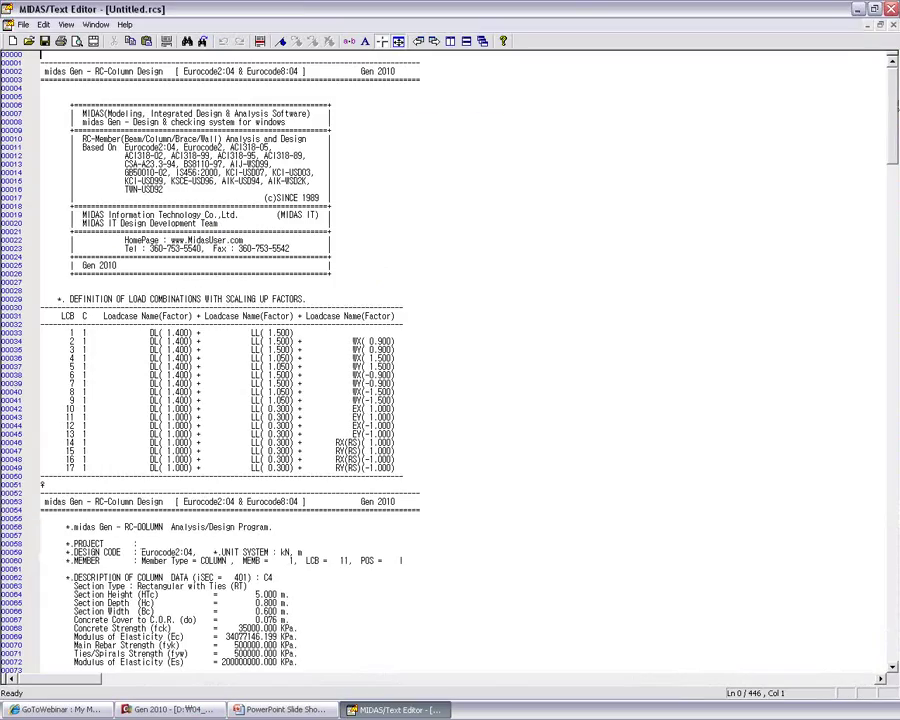
{"action": "left_click_drag", "start_coordinate": [893, 110], "coordinate": [897, 245]}
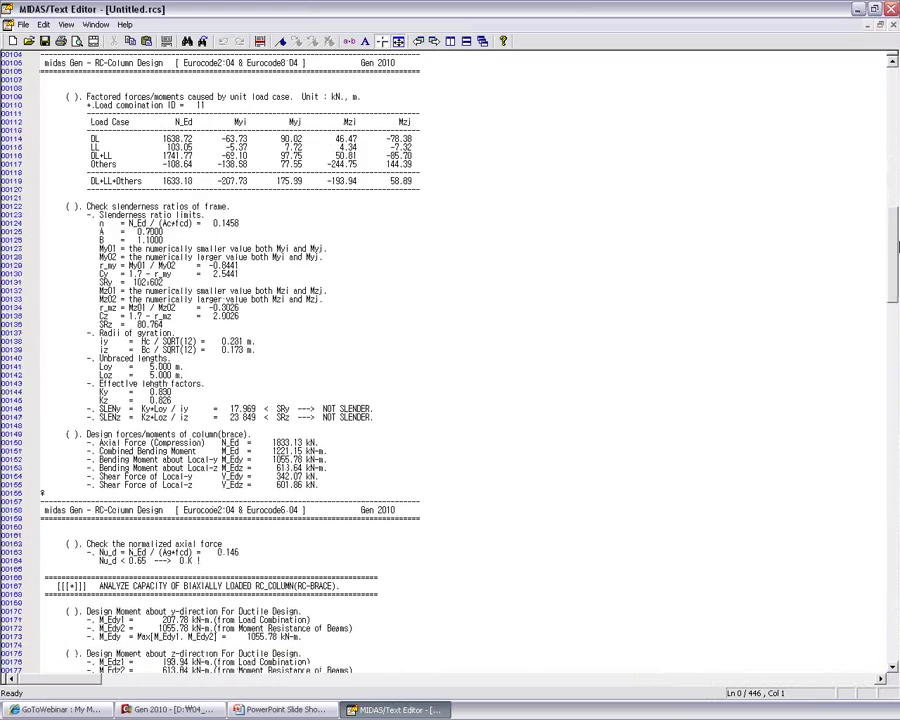
{"action": "left_click", "coordinate": [298, 428]}
{"action": "scroll", "coordinate": [289, 420], "scroll_direction": "down", "scroll_amount": 10}
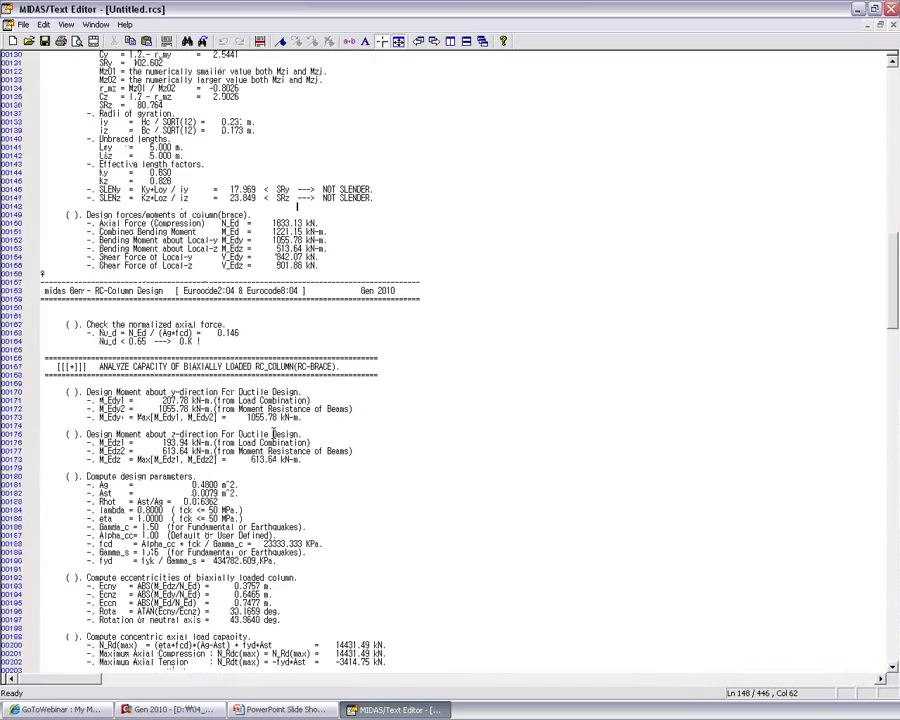
{"action": "scroll", "coordinate": [187, 451], "scroll_direction": "down", "scroll_amount": 8}
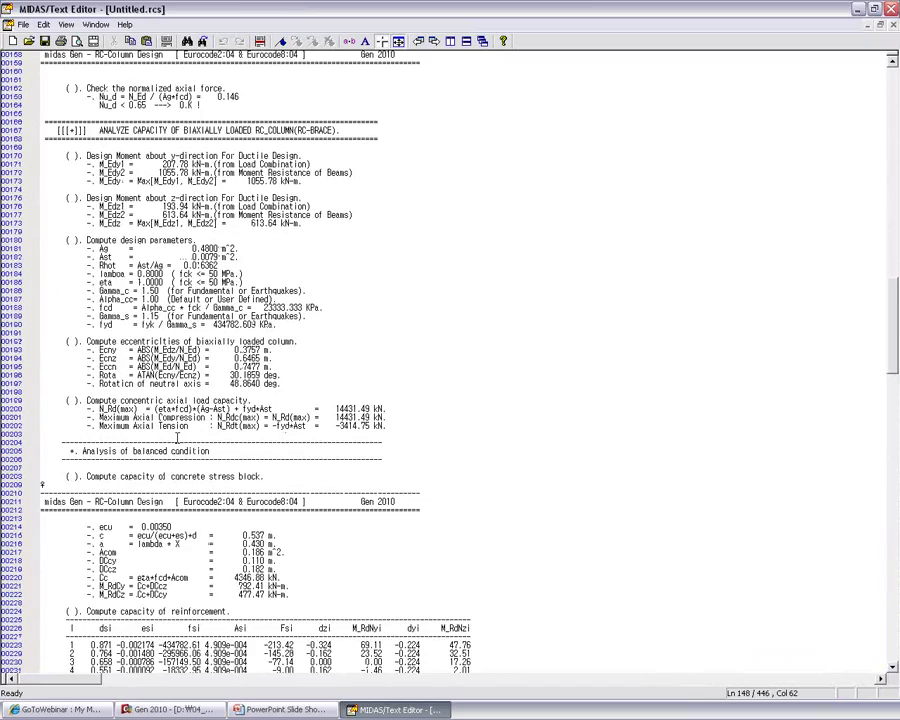
{"action": "scroll", "coordinate": [450, 433], "scroll_direction": "down", "scroll_amount": 17}
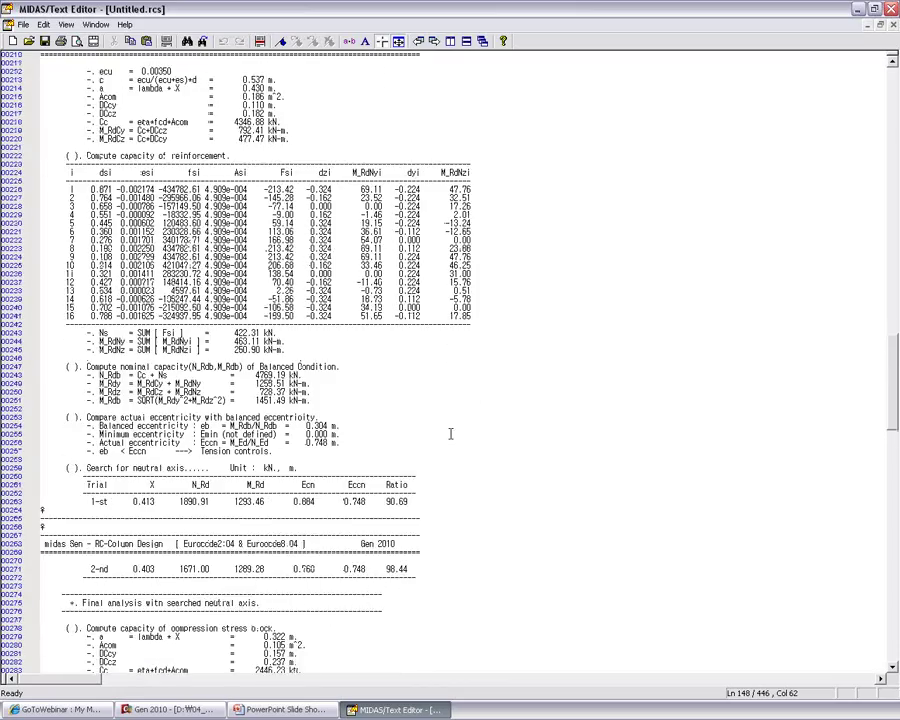
{"action": "scroll", "coordinate": [450, 433], "scroll_direction": "down", "scroll_amount": 4}
{"action": "scroll", "coordinate": [272, 325], "scroll_direction": "down", "scroll_amount": 3}
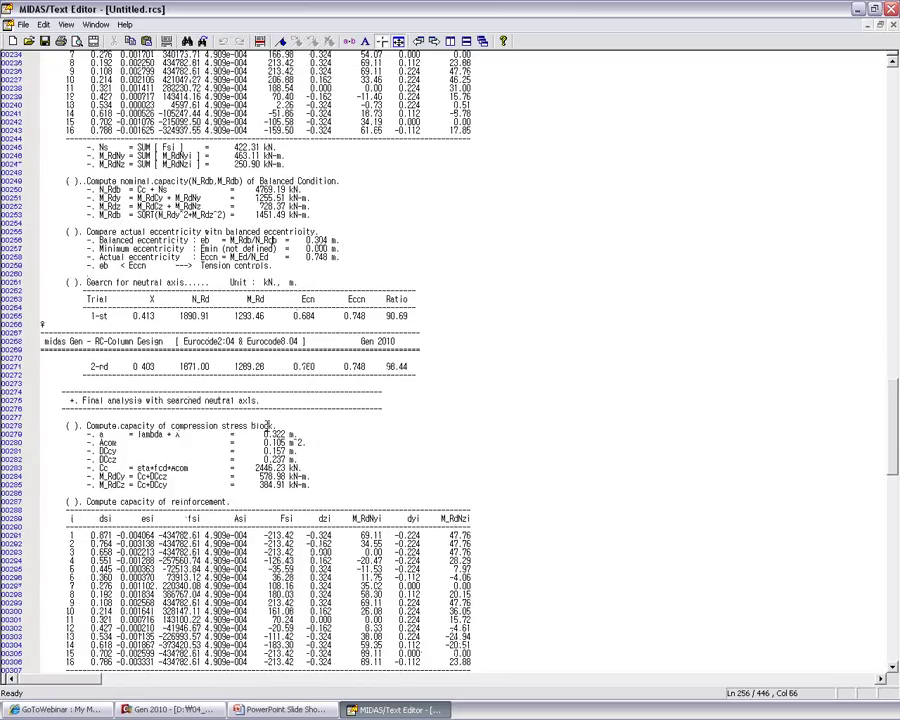
Step: Examine the shear capacity calculations and required tie spacing in the detailed column report, and close the report
{"action": "left_click_drag", "start_coordinate": [897, 447], "coordinate": [876, 531]}
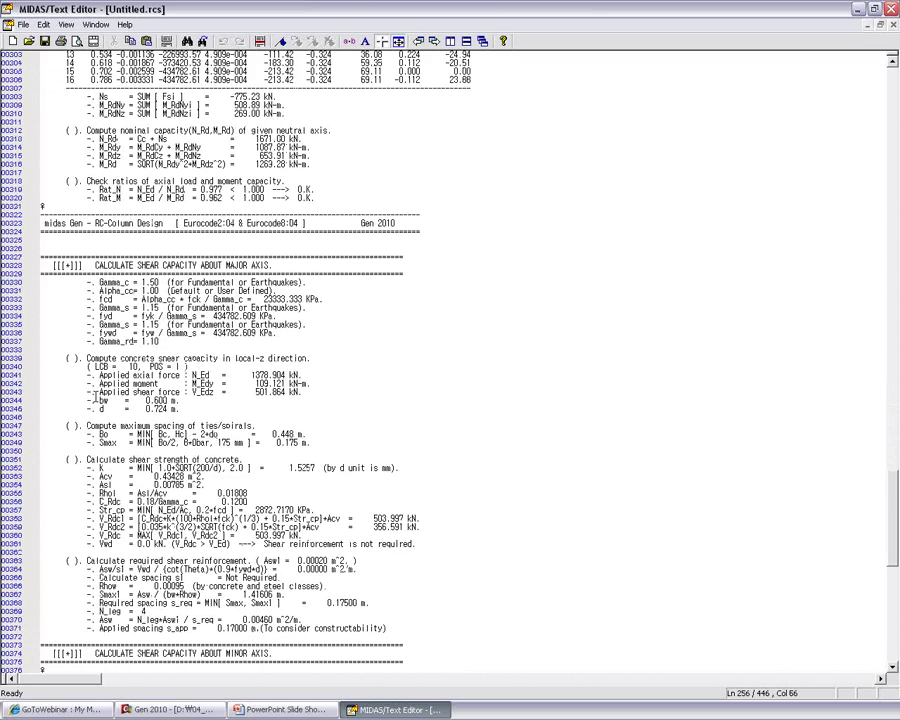
{"action": "scroll", "coordinate": [347, 502], "scroll_direction": "down", "scroll_amount": 8}
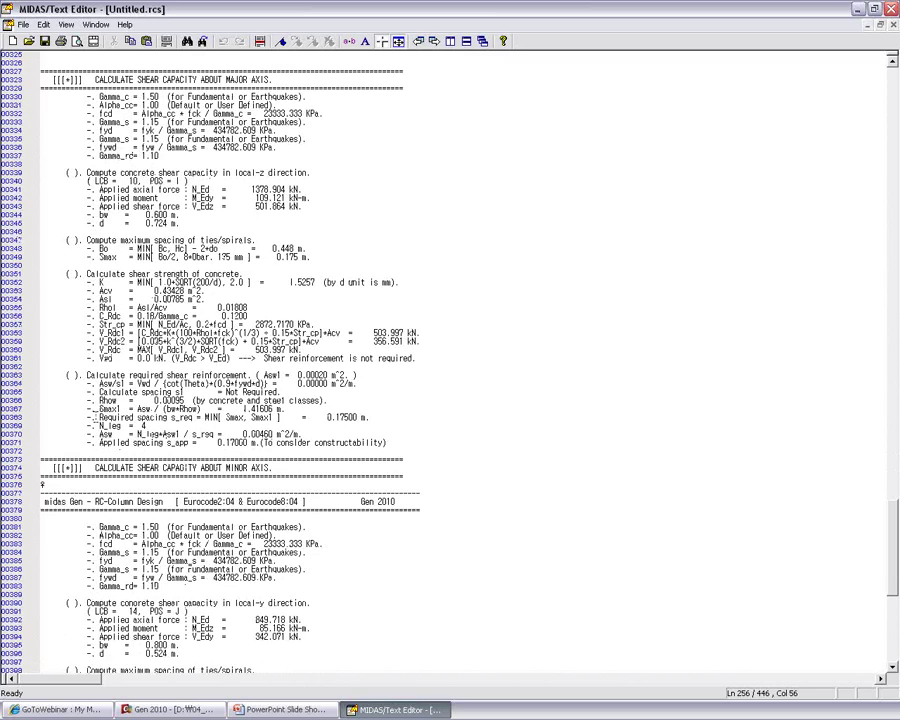
{"action": "left_click_drag", "start_coordinate": [96, 417], "coordinate": [380, 417]}
{"action": "left_click", "coordinate": [383, 417]}
{"action": "left_click", "coordinate": [892, 8]}
{"action": "left_click", "coordinate": [479, 379]}
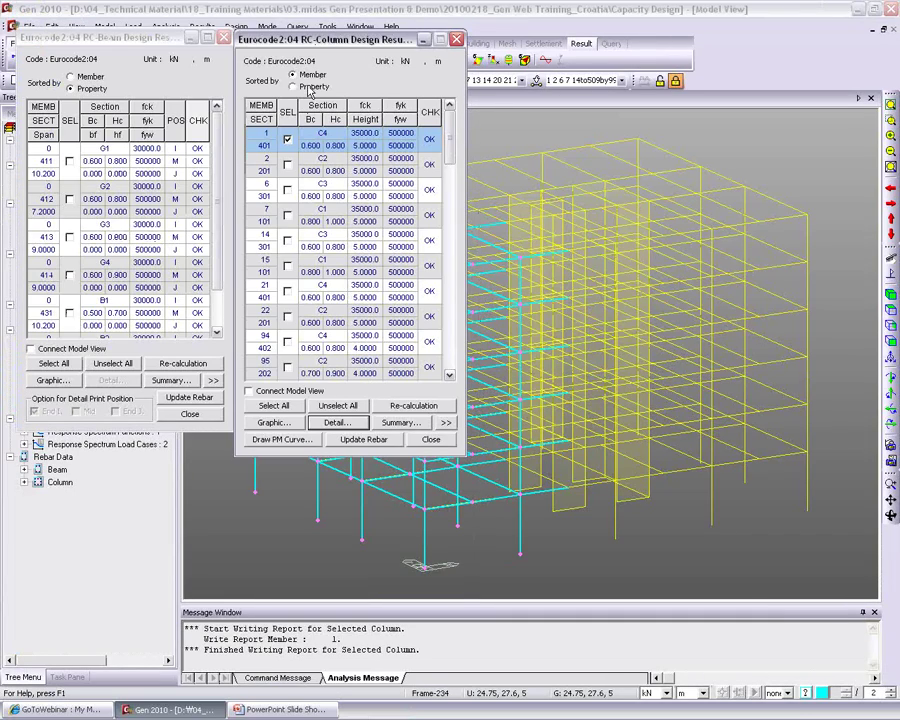
Step: List the column results by property and update the rebar data for all column sections
{"action": "left_click", "coordinate": [293, 87]}
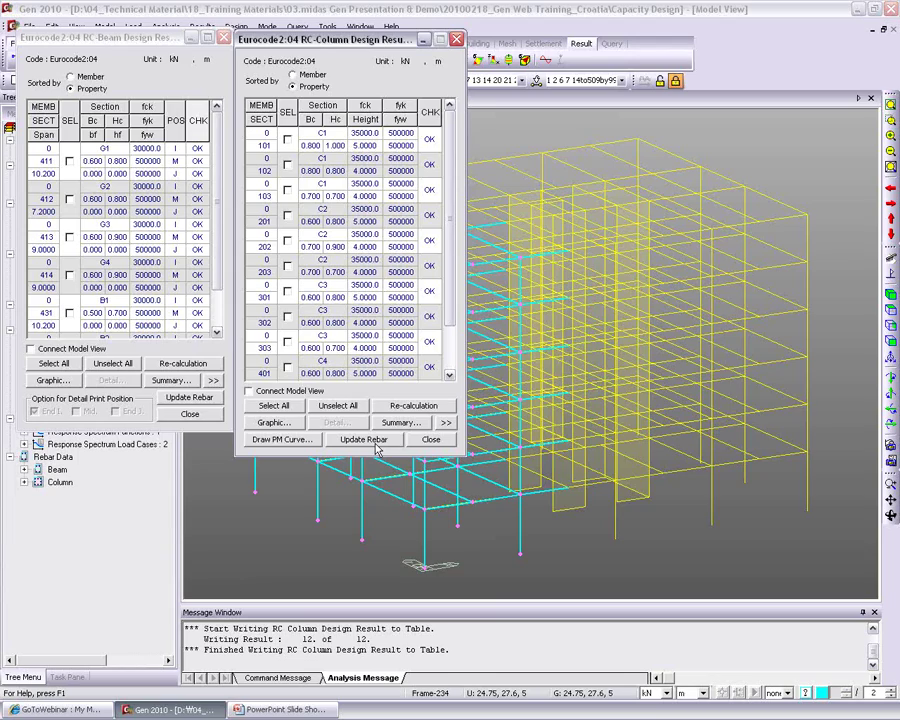
{"action": "left_click", "coordinate": [274, 406]}
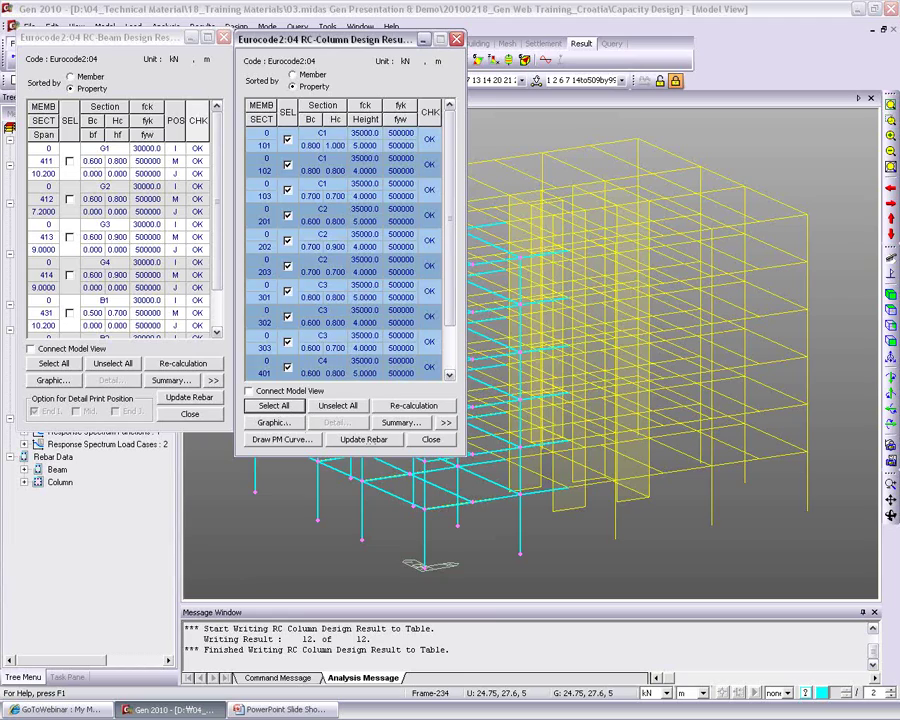
{"action": "left_click", "coordinate": [360, 439]}
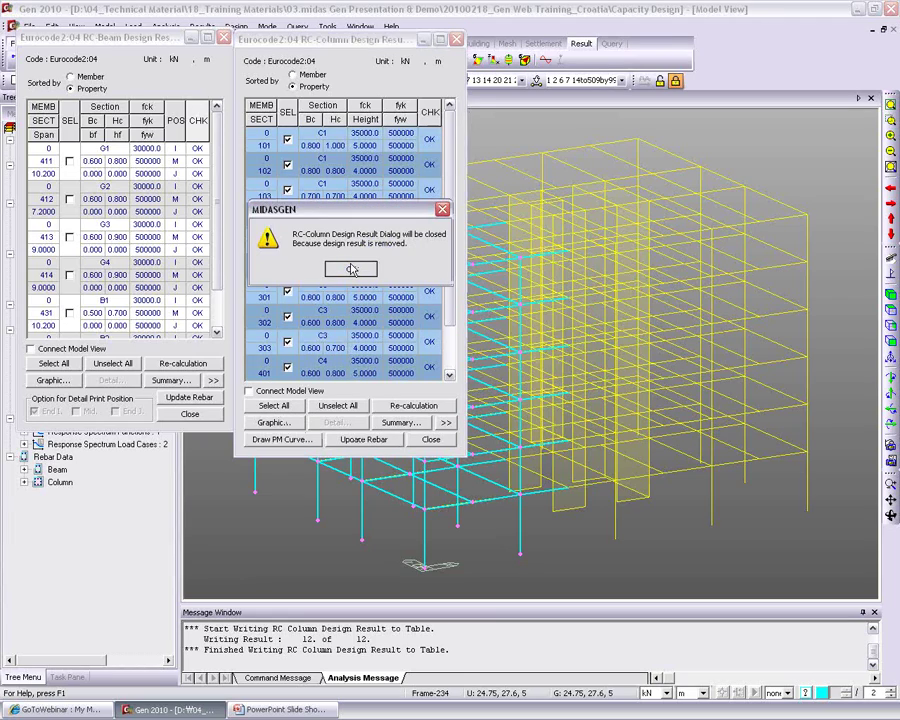
{"action": "left_click", "coordinate": [351, 269]}
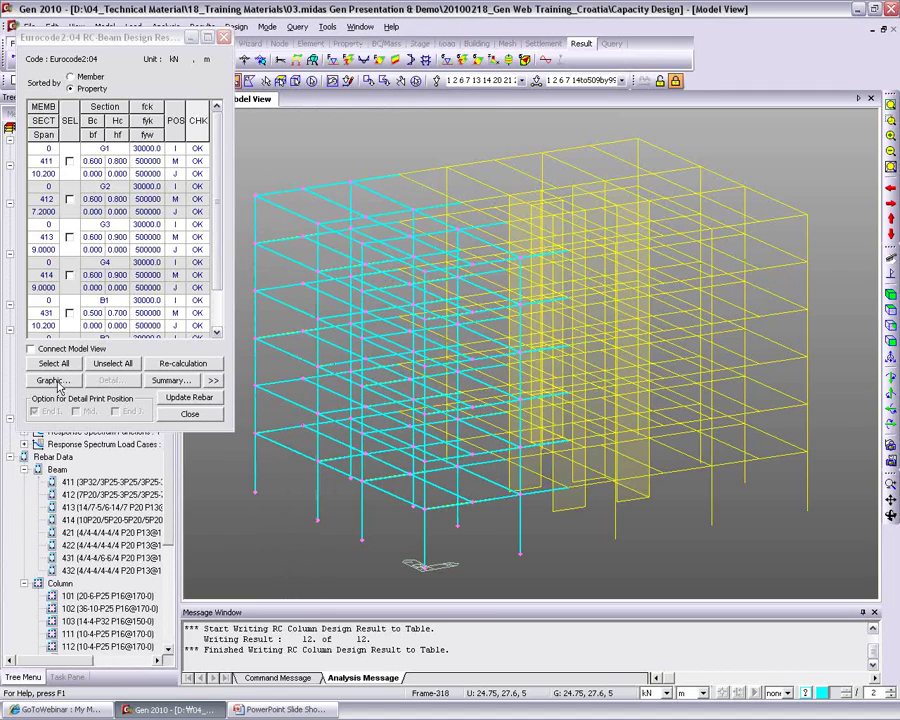
Step: Update the rebar data for all beam sections from the beam design results
{"action": "left_click", "coordinate": [54, 363]}
{"action": "left_click", "coordinate": [189, 399]}
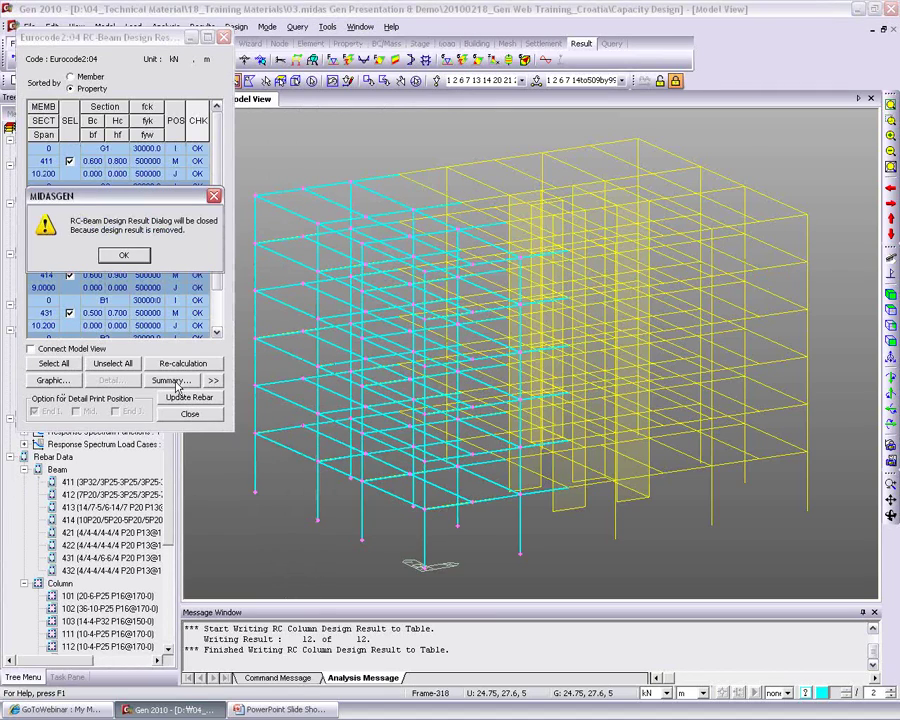
{"action": "left_click", "coordinate": [126, 256]}
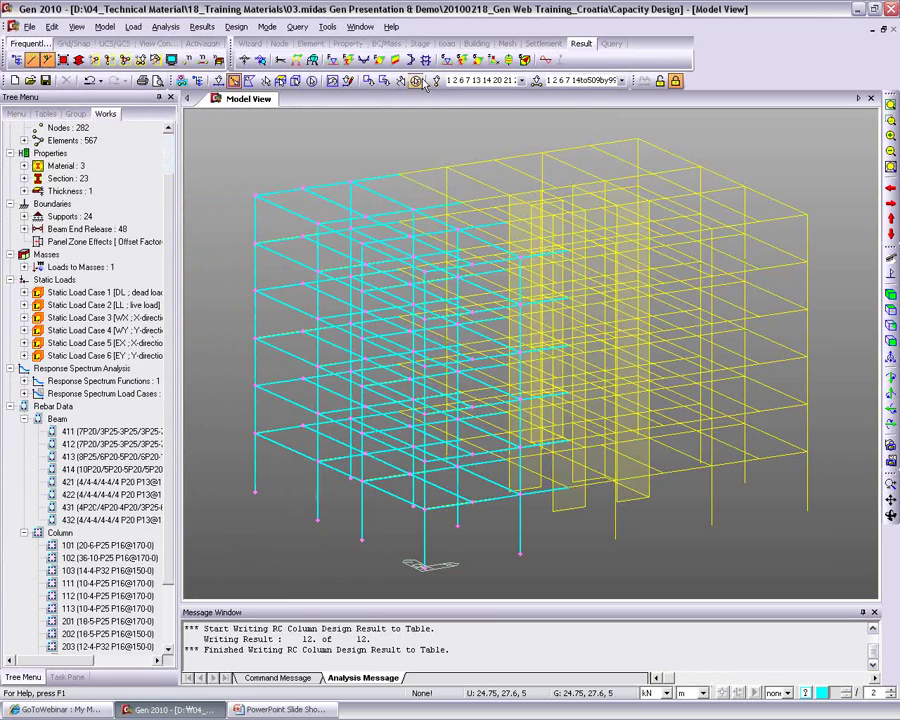
Step: Clear the current selection and select the columns assigned rebar data 101 in the model
{"action": "left_click", "coordinate": [290, 59]}
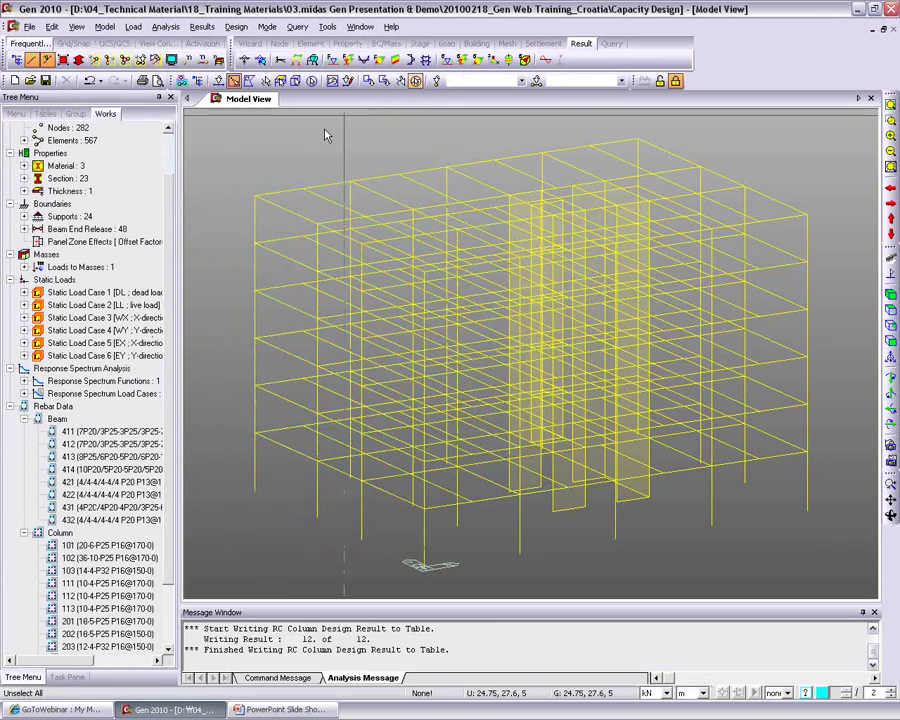
{"action": "right_click", "coordinate": [80, 547]}
{"action": "left_click", "coordinate": [96, 570]}
Step: Open the rebar data of column section 101, inspect the available main bar sizes, and close it without changes
{"action": "right_click", "coordinate": [80, 547]}
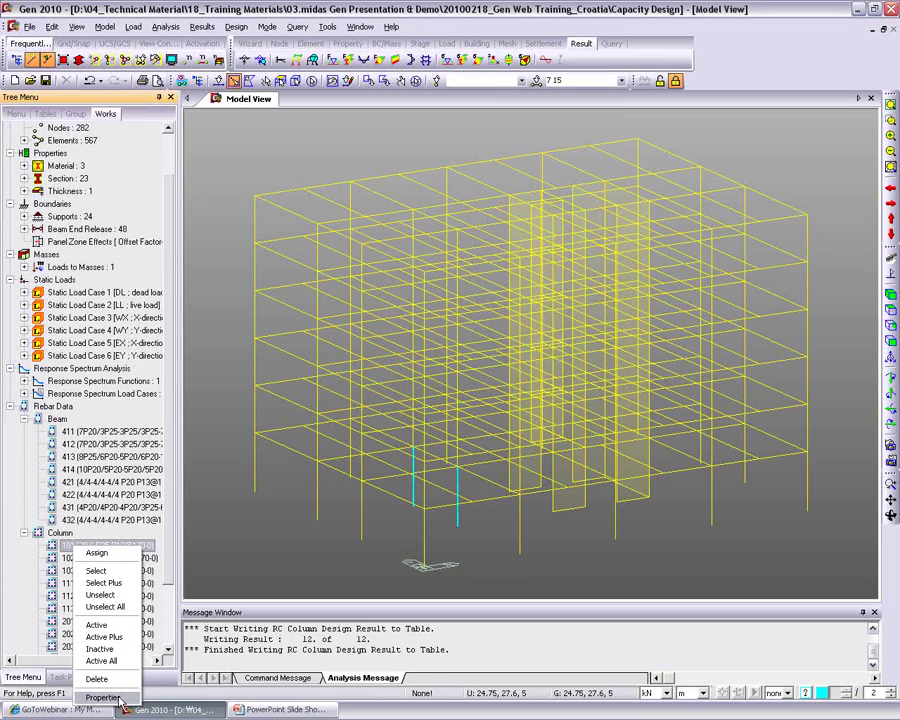
{"action": "left_click", "coordinate": [104, 697]}
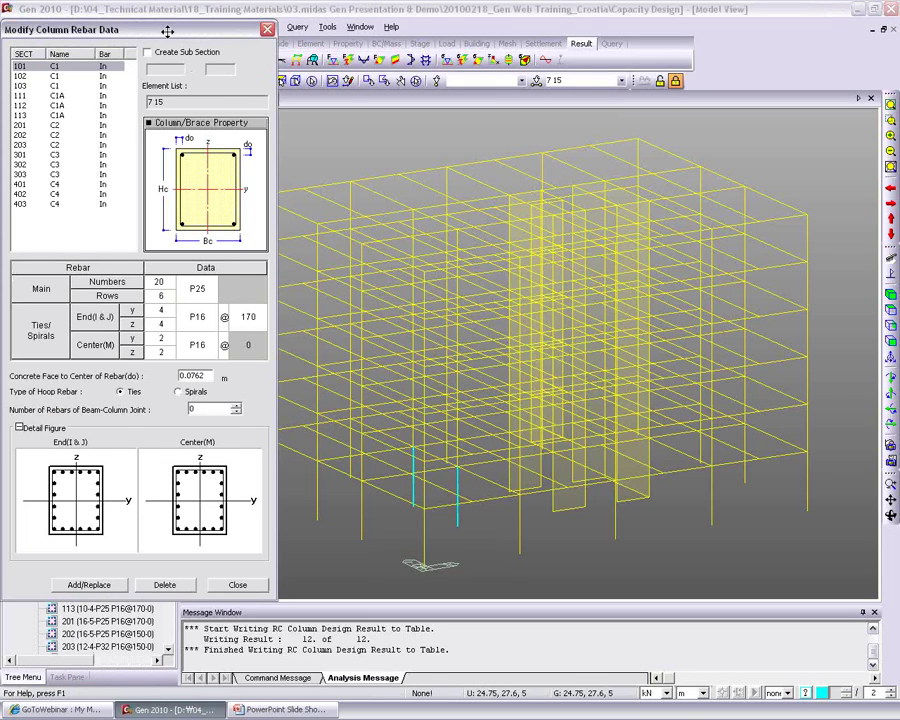
{"action": "left_click_drag", "start_coordinate": [167, 32], "coordinate": [337, 35]}
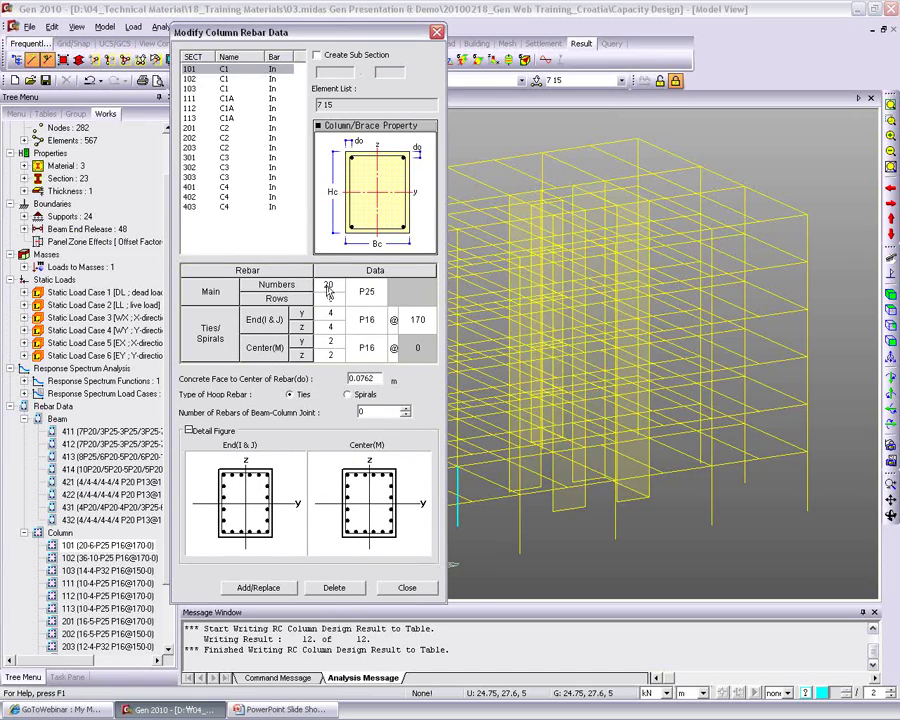
{"action": "left_click", "coordinate": [366, 291]}
{"action": "left_click", "coordinate": [398, 293]}
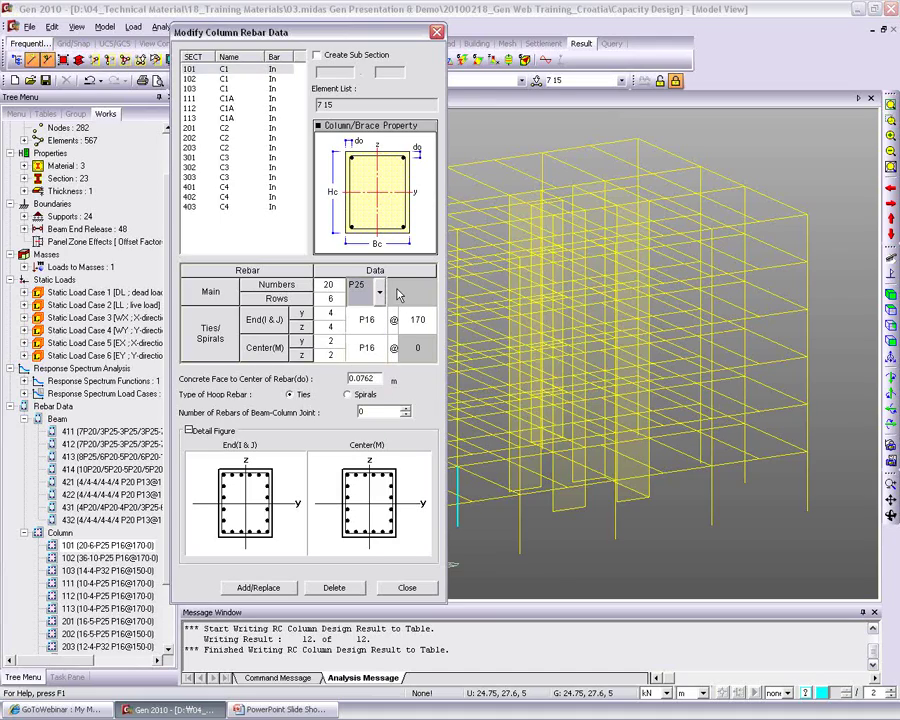
{"action": "left_click", "coordinate": [379, 291]}
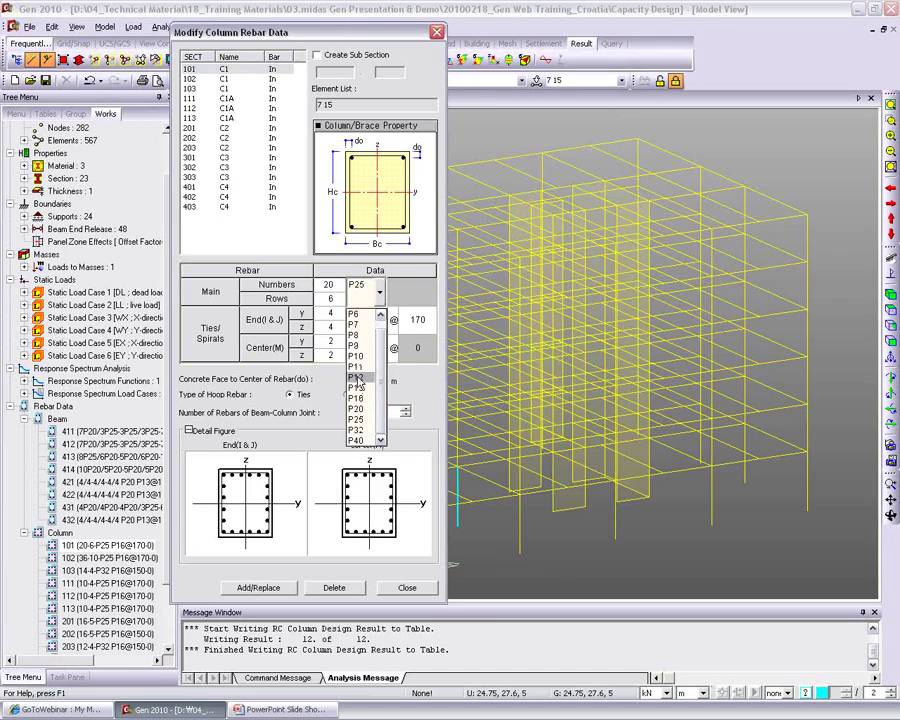
{"action": "left_click", "coordinate": [405, 286]}
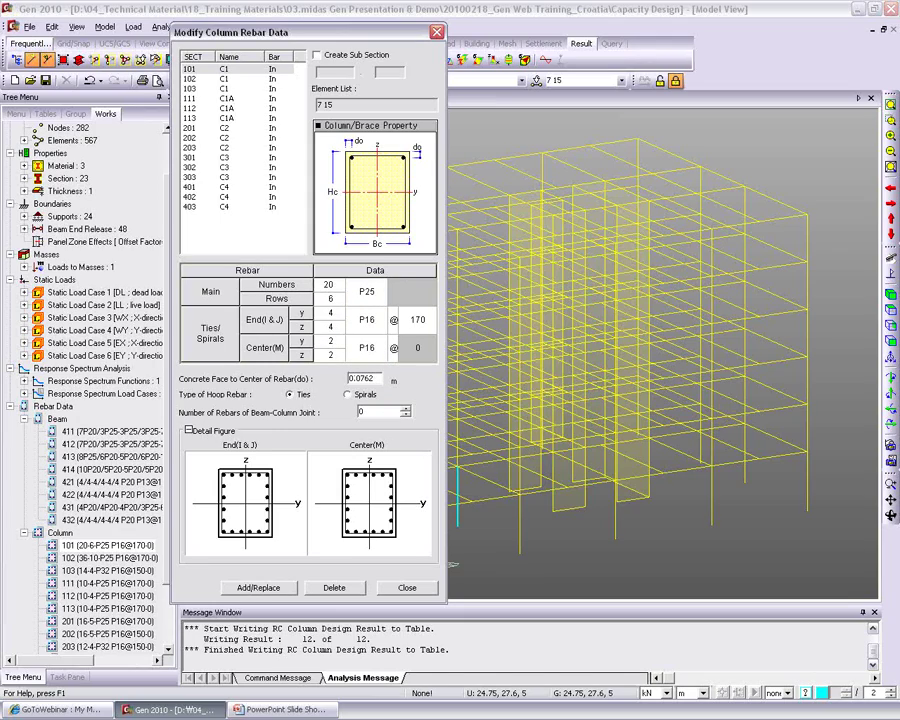
{"action": "left_click", "coordinate": [411, 587]}
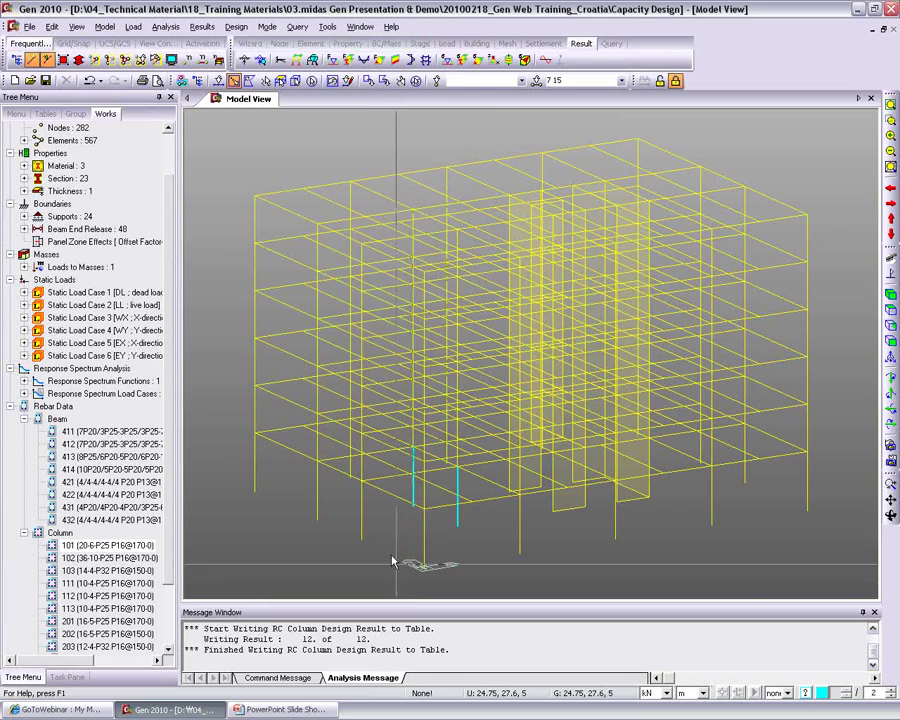
Step: Select the beams assigned rebar data 411 and open the rebar data of section G1 for modification
{"action": "right_click", "coordinate": [105, 545]}
{"action": "left_click", "coordinate": [72, 431]}
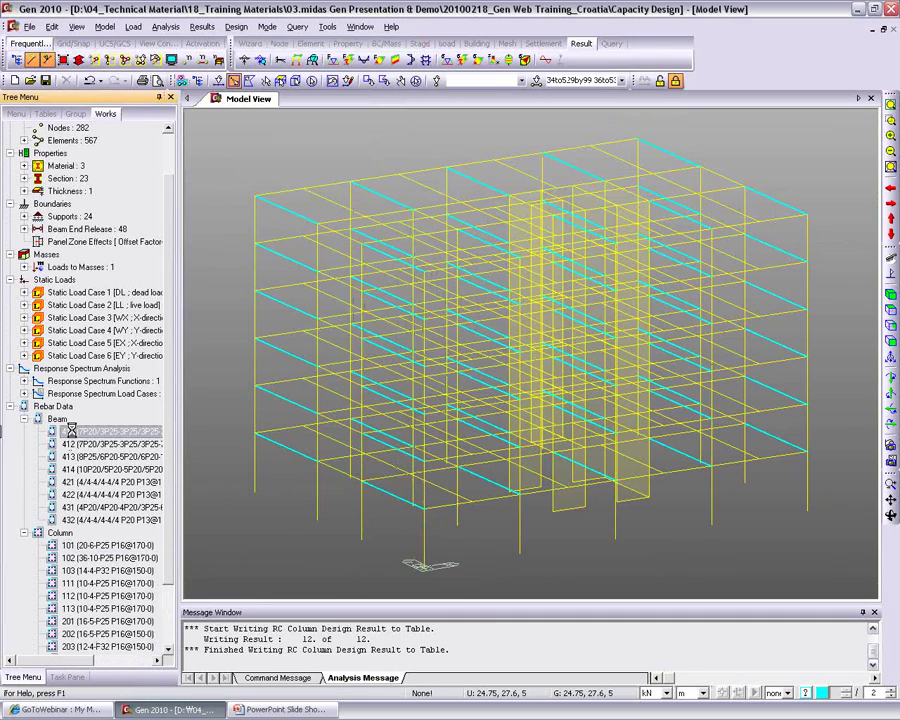
{"action": "right_click", "coordinate": [72, 431]}
{"action": "left_click", "coordinate": [118, 579]}
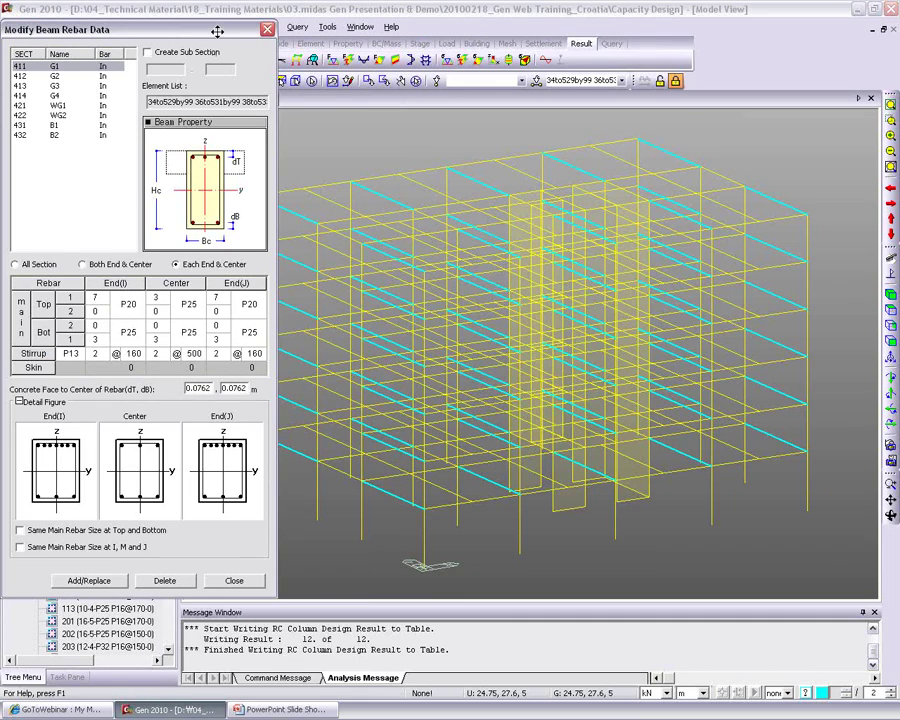
{"action": "left_click_drag", "start_coordinate": [217, 31], "coordinate": [364, 52]}
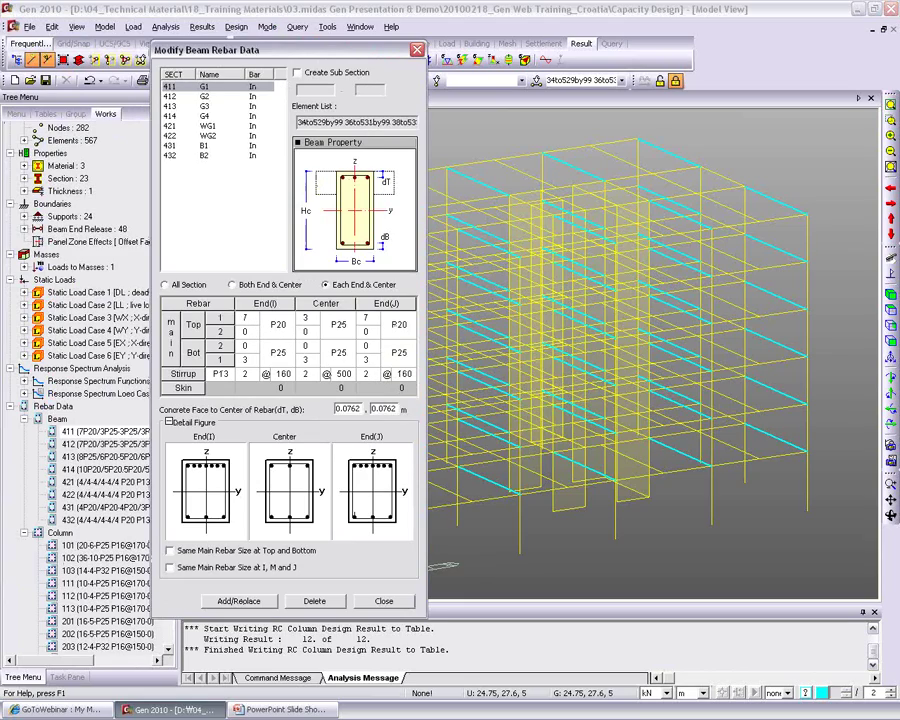
Step: Set G1's first-row top bars to 4 at End(I) and End(J), and its first-row bottom bars at End(I) to 2
{"action": "left_click", "coordinate": [252, 320]}
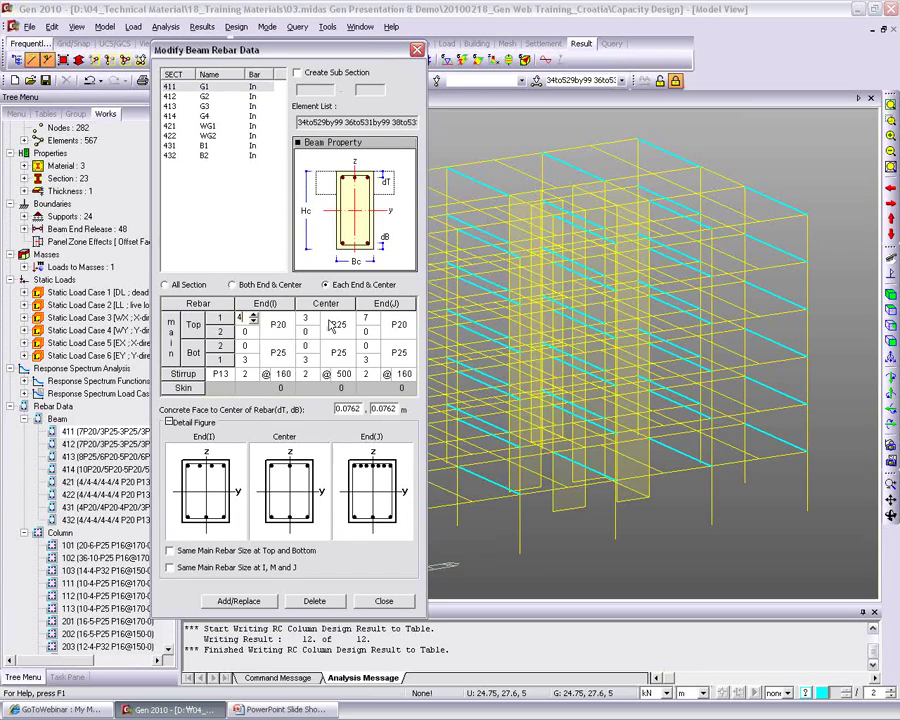
{"action": "left_click", "coordinate": [364, 318]}
{"action": "type", "text": "4"}
{"action": "left_click", "coordinate": [252, 360]}
{"action": "type", "text": "2"}
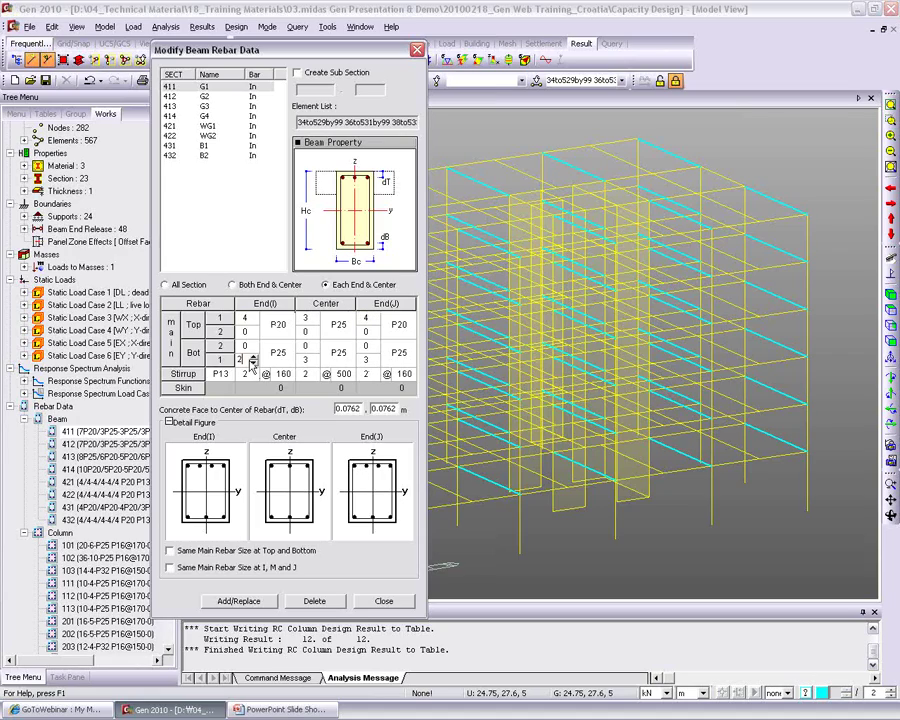
Step: Set section G1's bottom bar count to 2 at End(J) and its center top bar count to 2
{"action": "left_click", "coordinate": [368, 360]}
{"action": "type", "text": "4"}
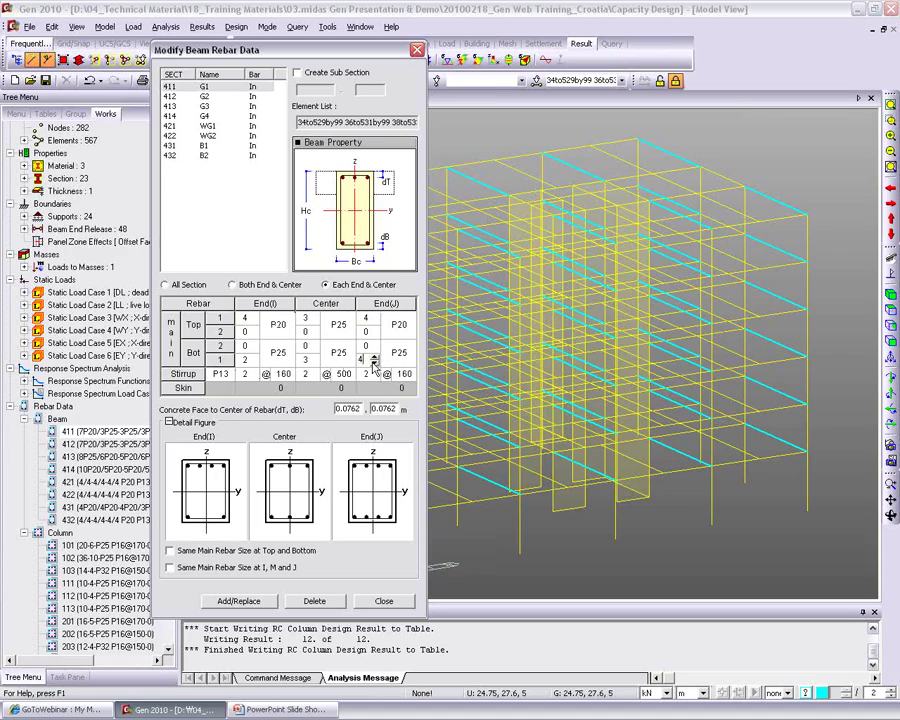
{"action": "double_click", "coordinate": [374, 363]}
{"action": "left_click", "coordinate": [306, 318]}
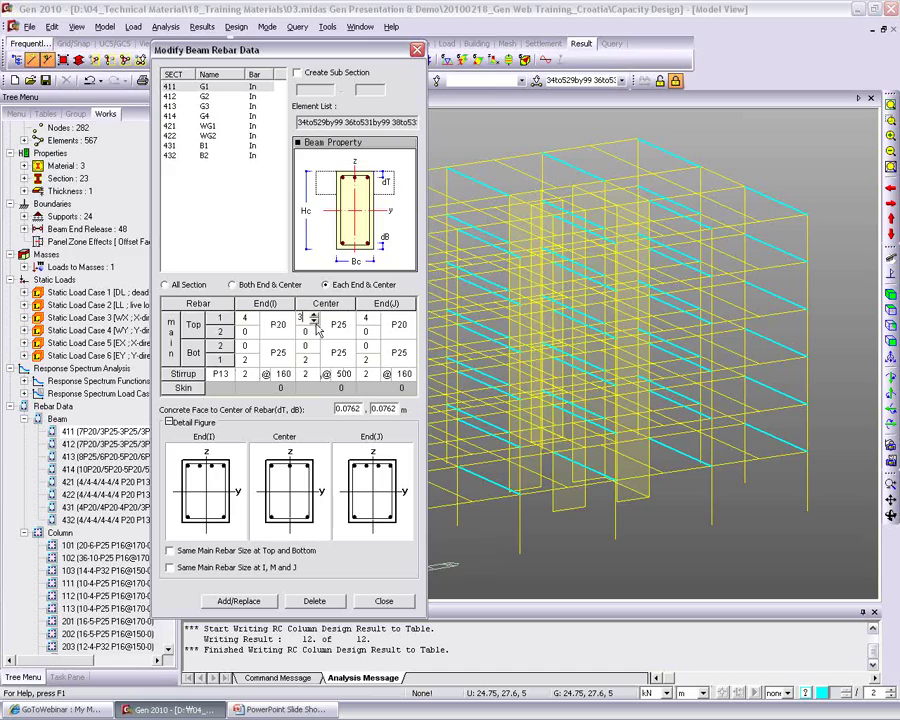
{"action": "type", "text": "2"}
Step: Set G1's center top and bottom main bars to P20, replace the stored beam rebar data and close the dialog
{"action": "left_click", "coordinate": [338, 325]}
{"action": "left_click", "coordinate": [347, 325]}
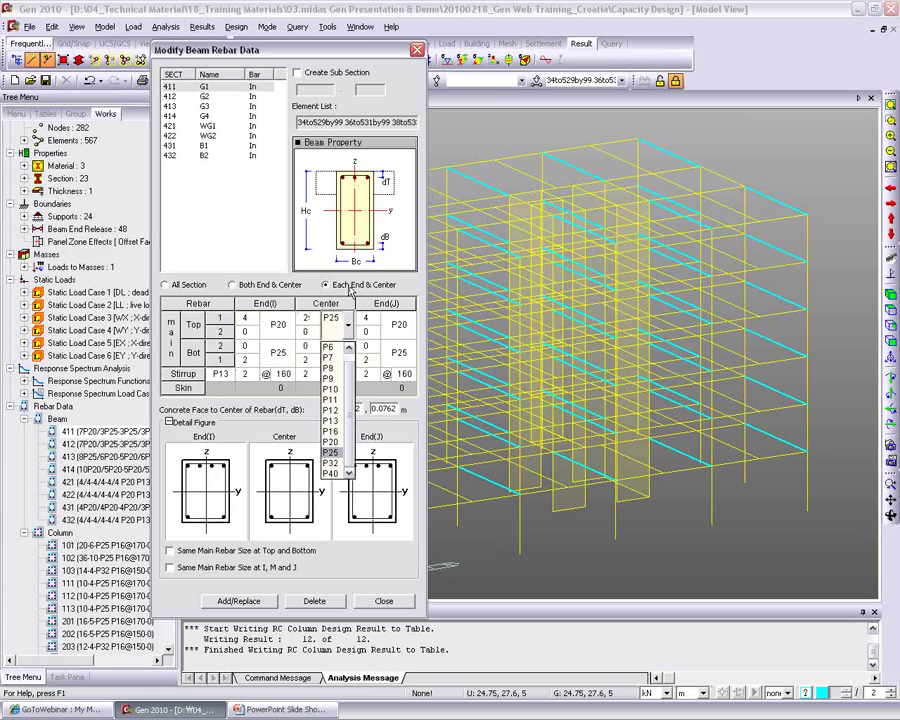
{"action": "key", "text": "Escape"}
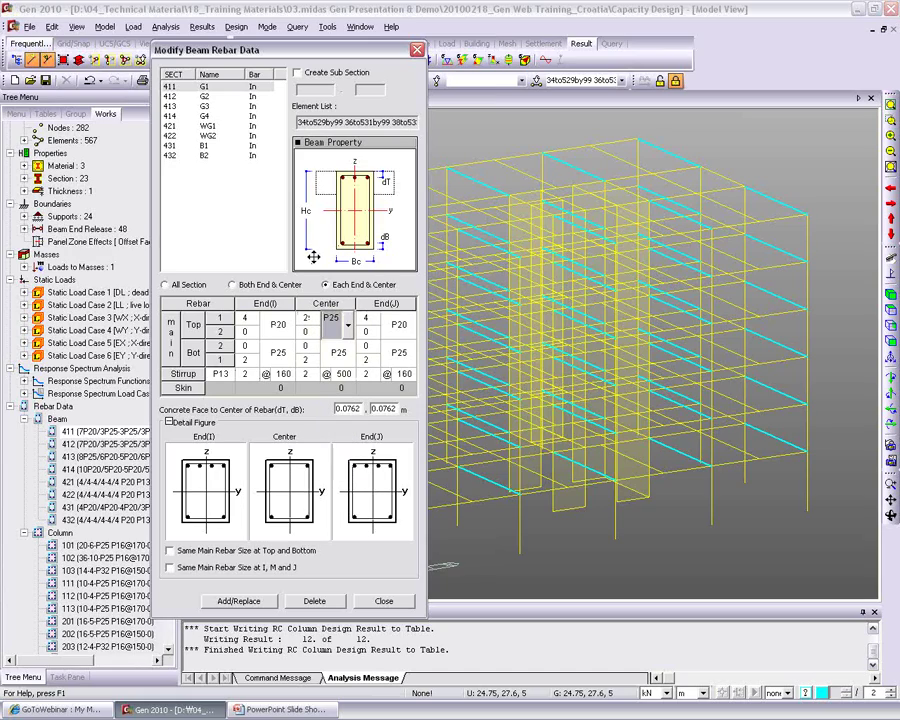
{"action": "left_click", "coordinate": [347, 325]}
{"action": "left_click", "coordinate": [331, 441]}
{"action": "left_click", "coordinate": [347, 352]}
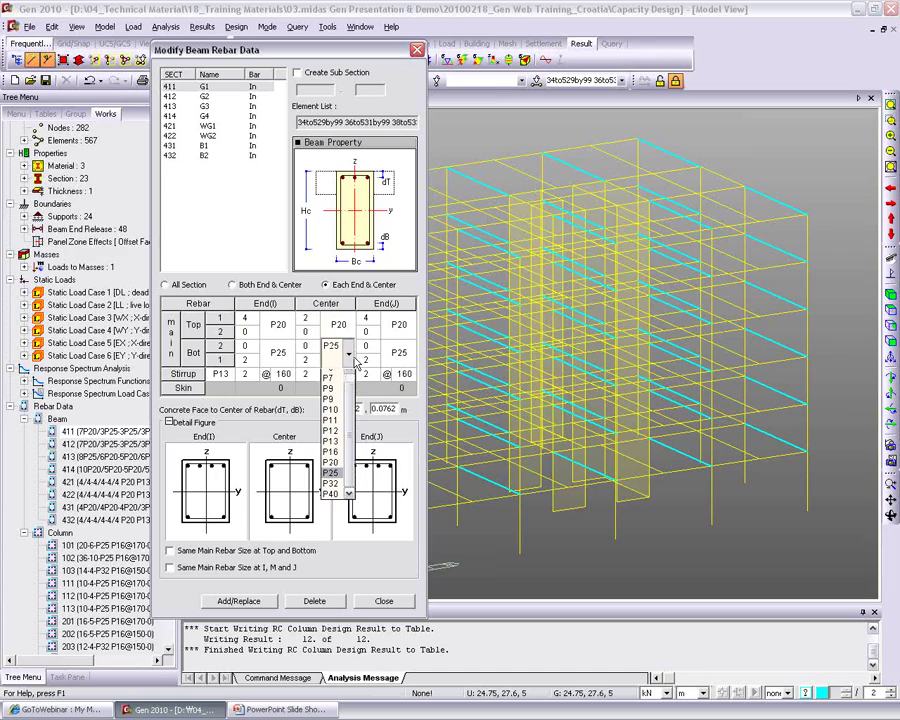
{"action": "left_click", "coordinate": [333, 468]}
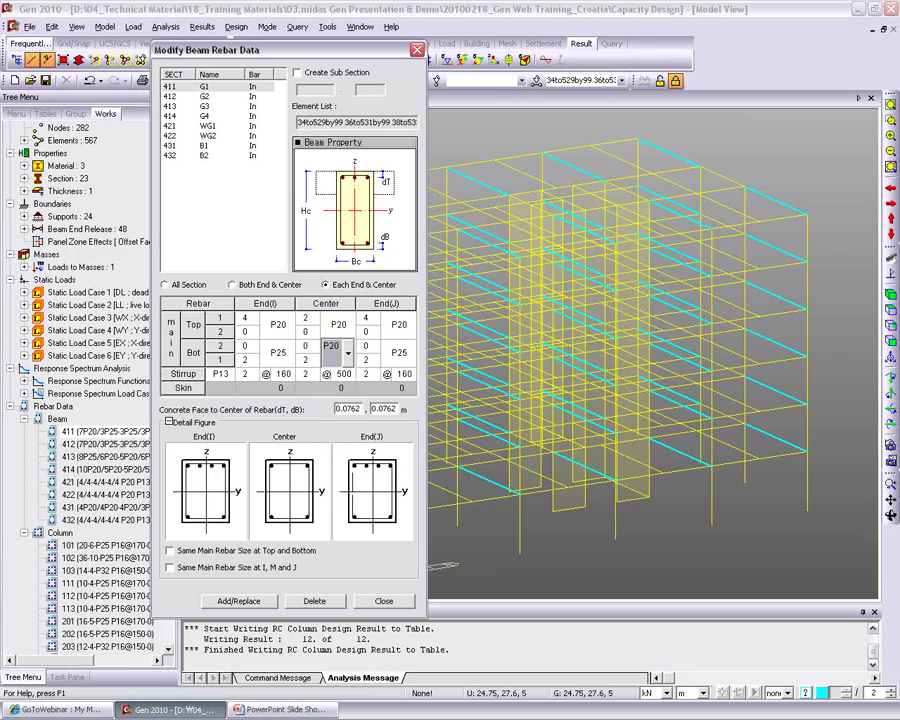
{"action": "left_click", "coordinate": [245, 604]}
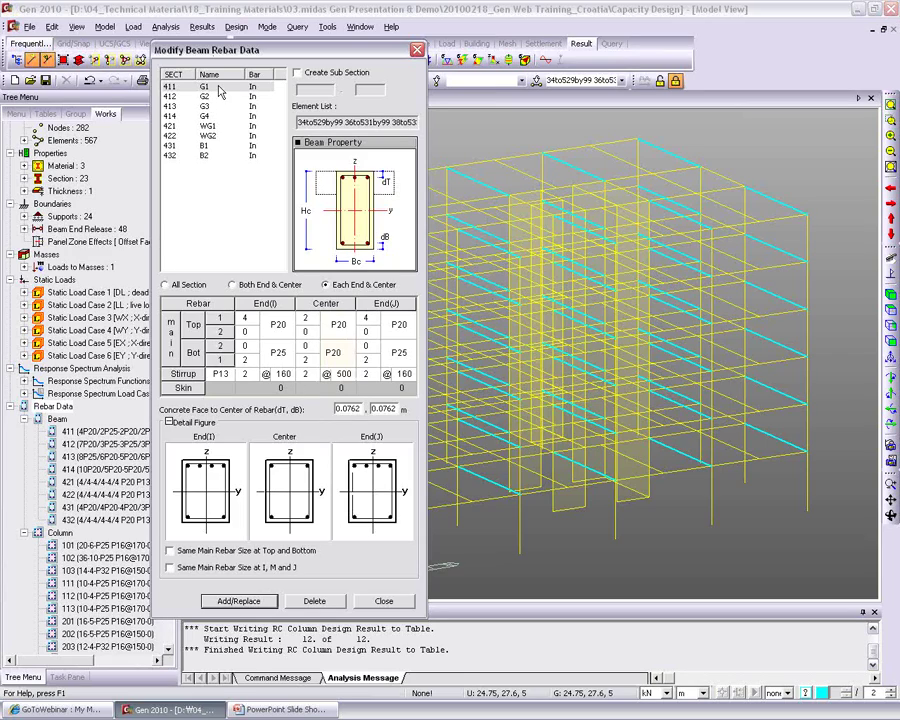
{"action": "left_click", "coordinate": [382, 600]}
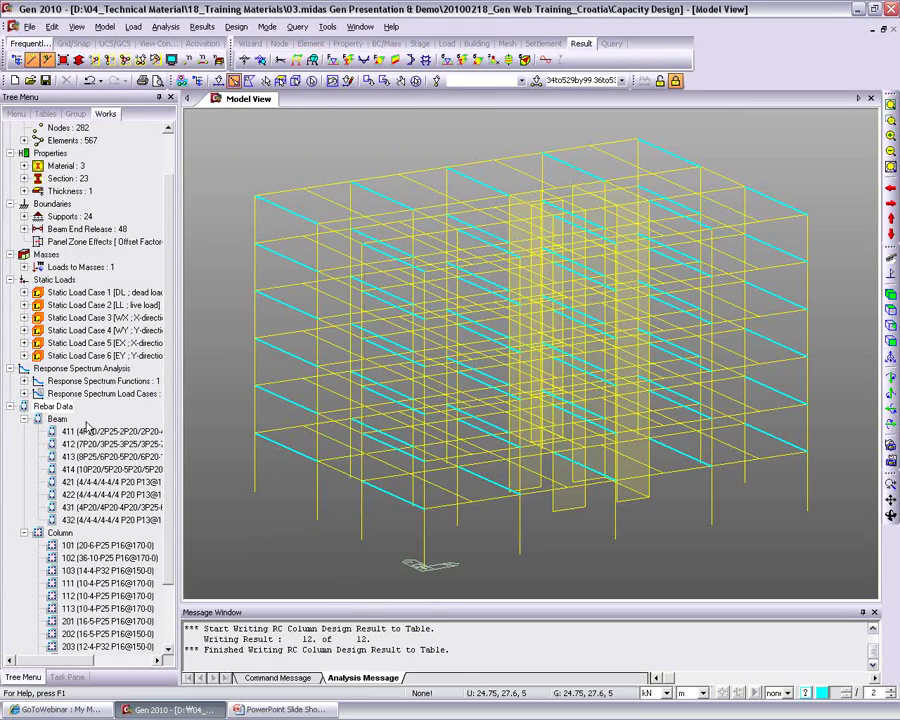
Step: Run the concrete code beam checking for section G1 and reposition the results dialog over the model
{"action": "left_click", "coordinate": [233, 27]}
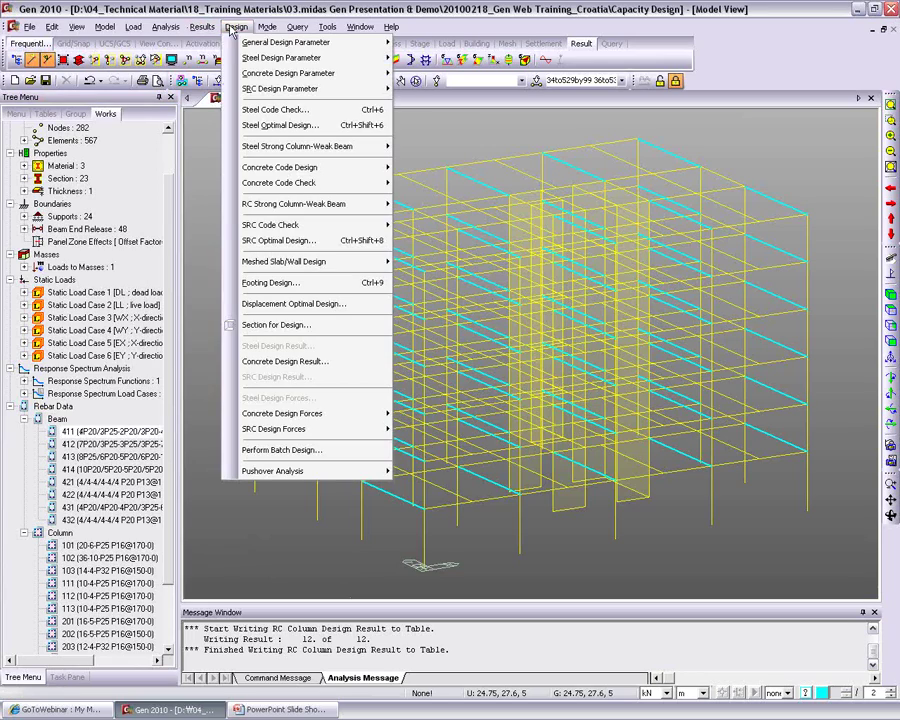
{"action": "mouse_move", "coordinate": [300, 183]}
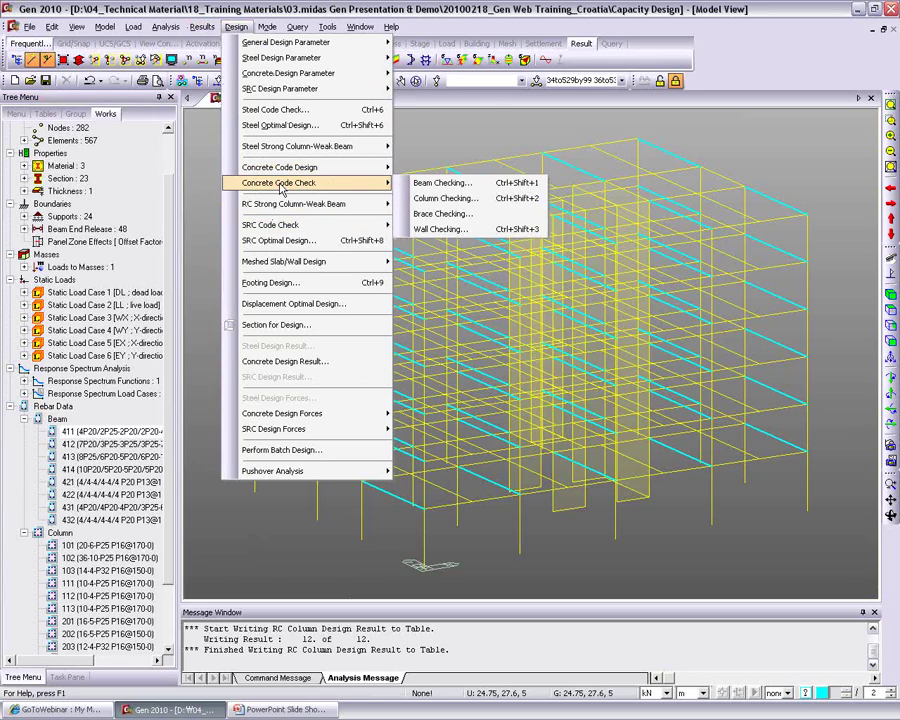
{"action": "left_click", "coordinate": [430, 186]}
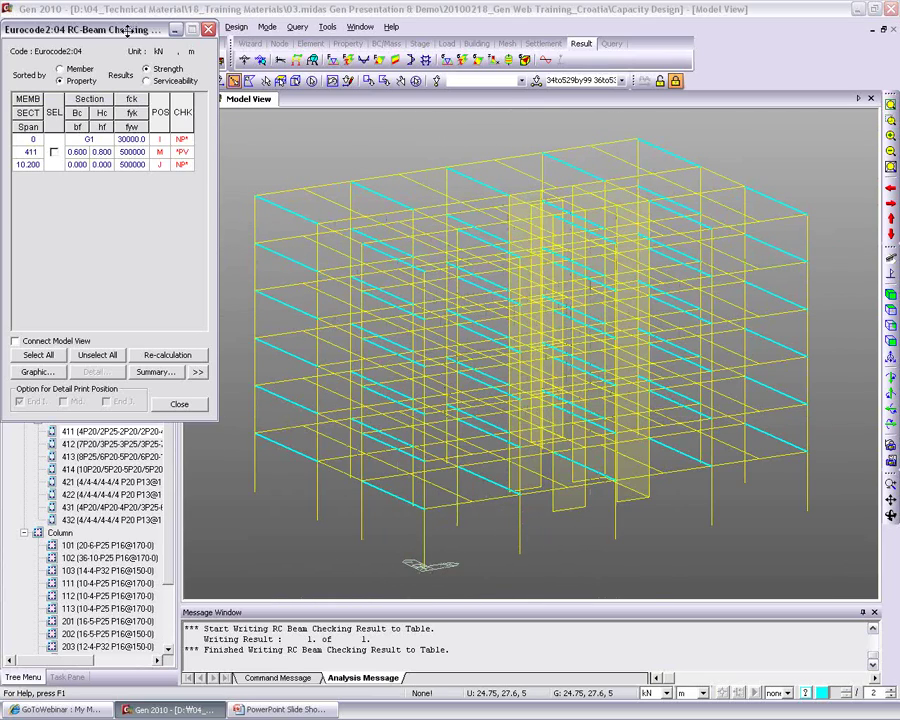
{"action": "left_click_drag", "start_coordinate": [127, 31], "coordinate": [194, 90]}
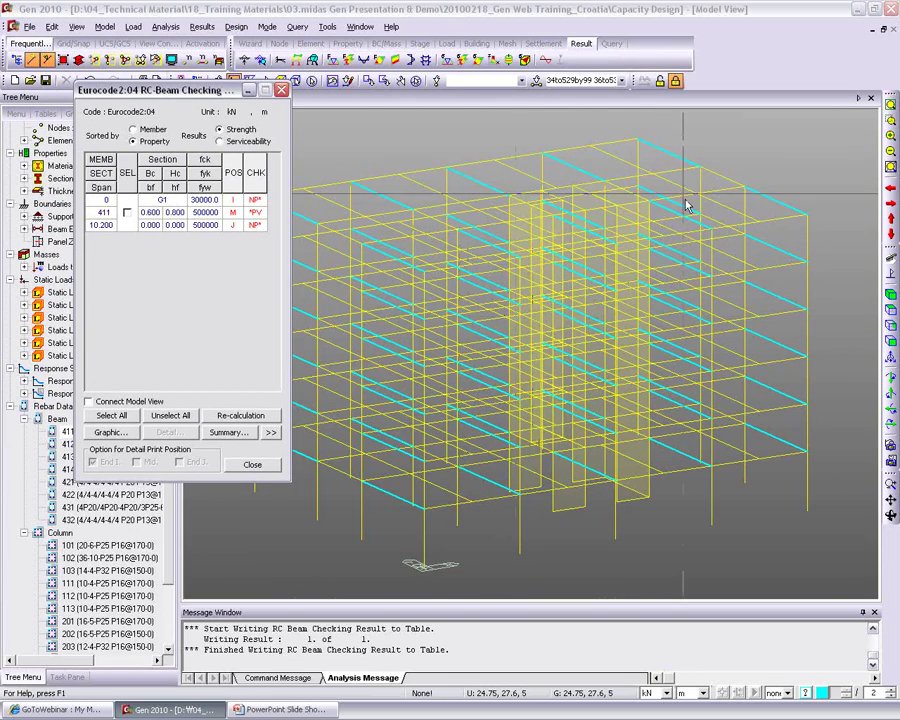
{"action": "left_click_drag", "start_coordinate": [160, 90], "coordinate": [221, 83]}
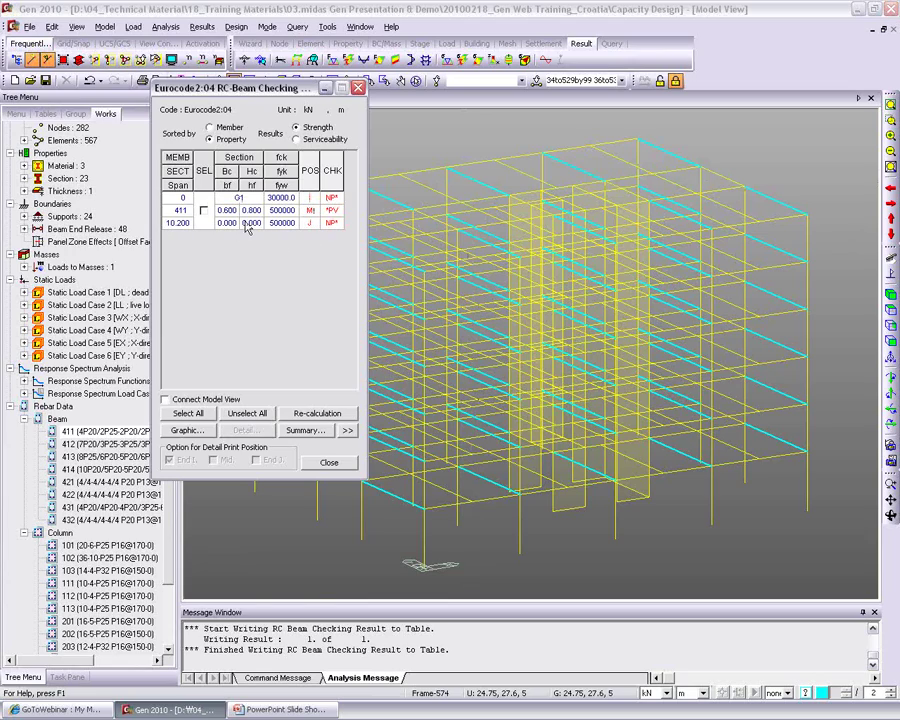
Step: Expand the beam checking results, review section 411's graphic report for bending and shear capacity, and close the results
{"action": "left_click", "coordinate": [347, 431]}
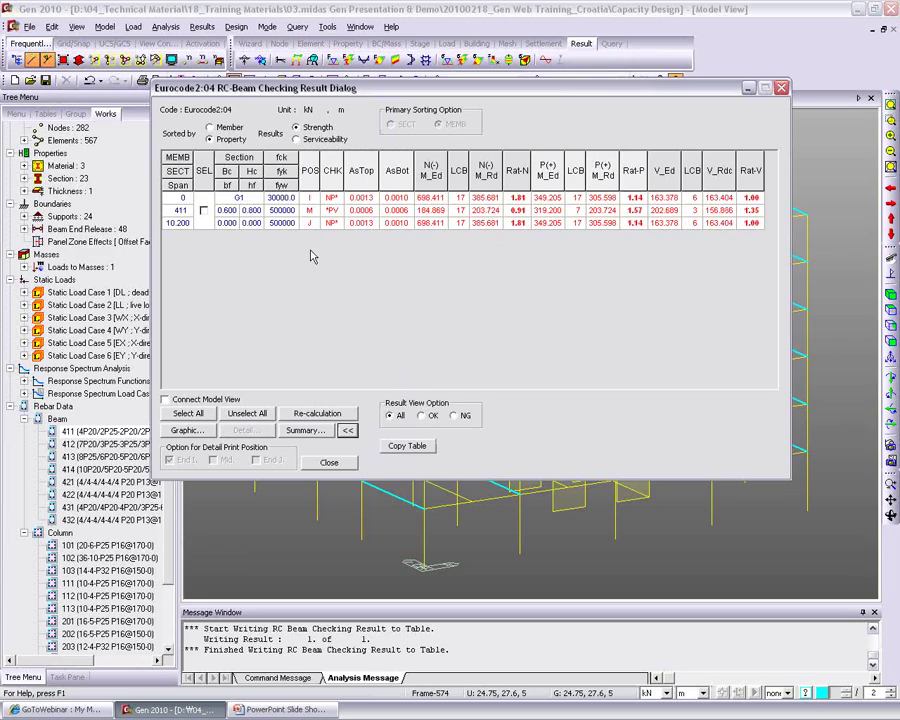
{"action": "left_click", "coordinate": [188, 413]}
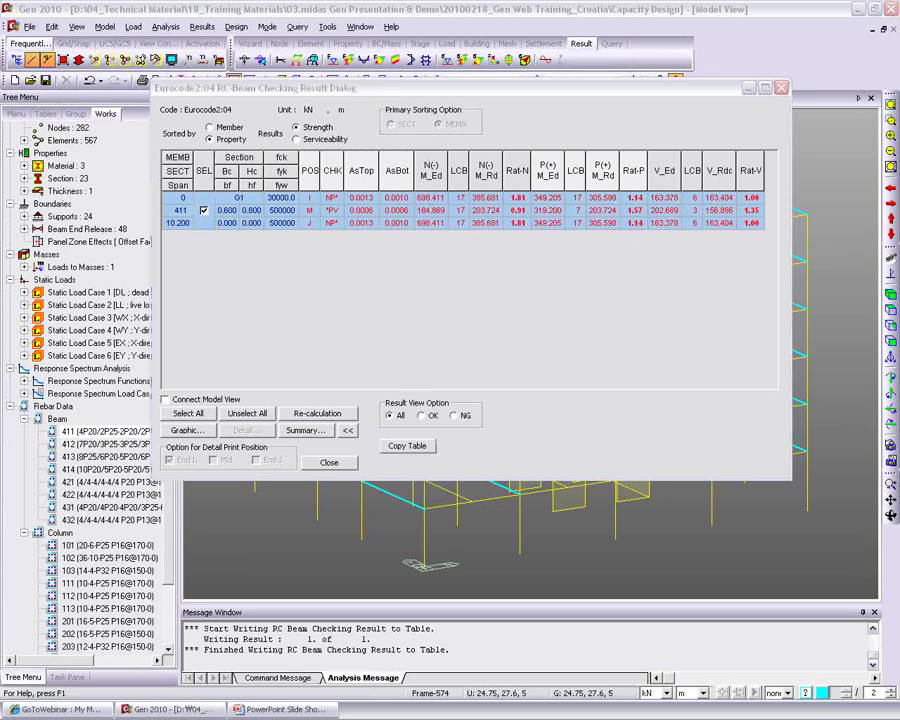
{"action": "left_click", "coordinate": [188, 430]}
{"action": "double_click", "coordinate": [451, 39]}
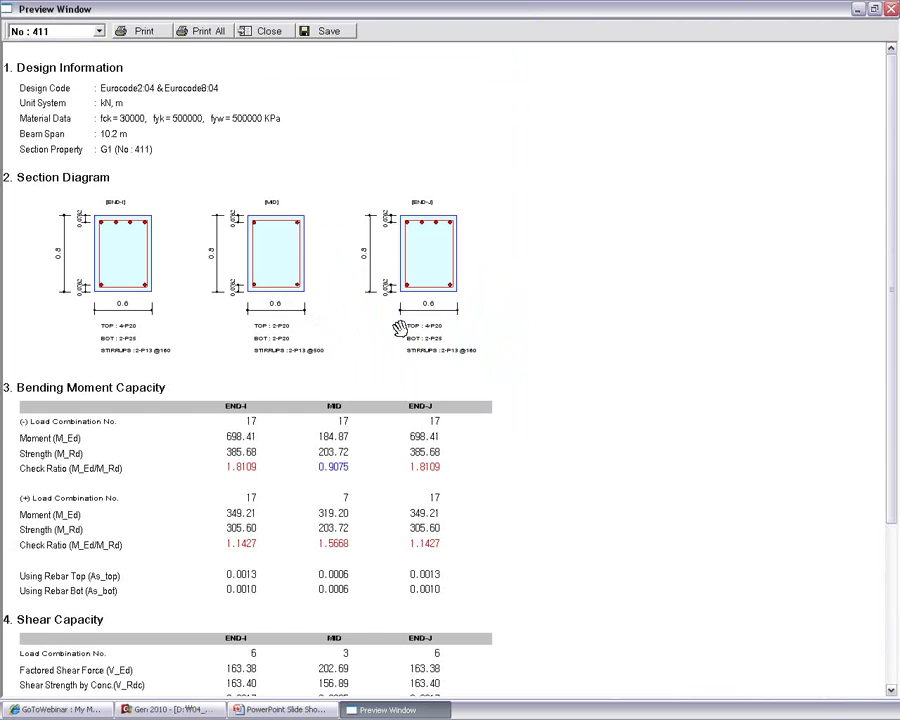
{"action": "scroll", "coordinate": [473, 204], "scroll_direction": "down", "scroll_amount": 3}
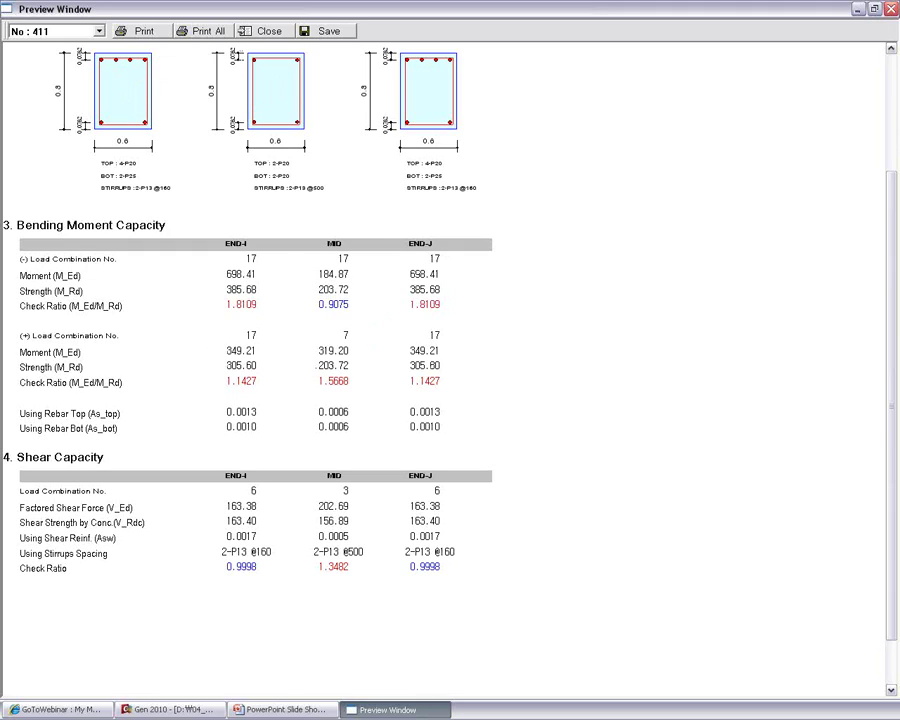
{"action": "left_click", "coordinate": [262, 29]}
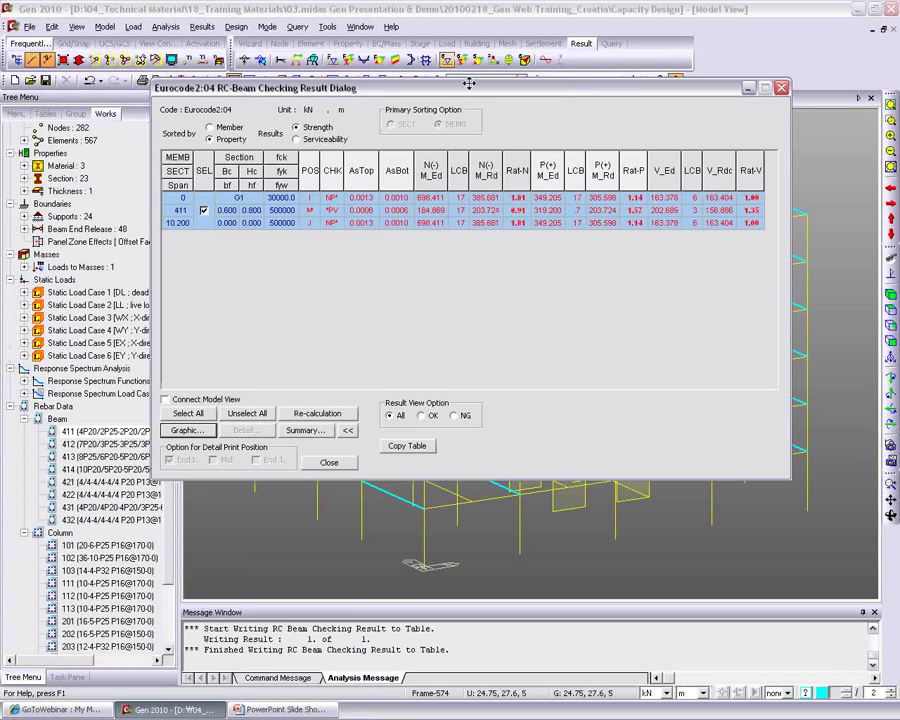
{"action": "left_click", "coordinate": [782, 91]}
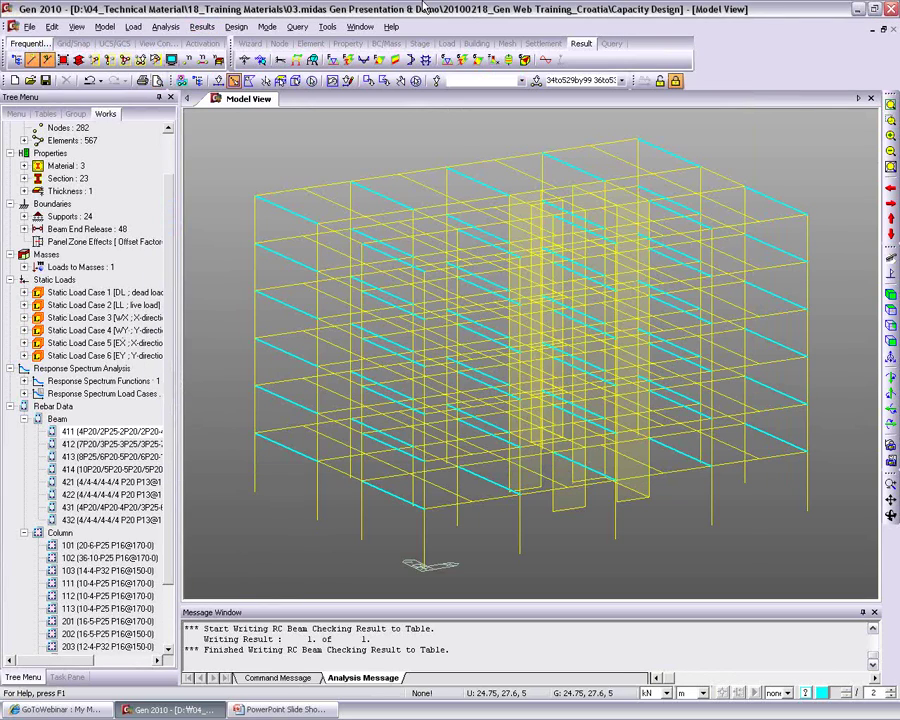
Step: Clear the element selection and run Ductile Design for the RC strong column-weak beam check
{"action": "left_click", "coordinate": [416, 81]}
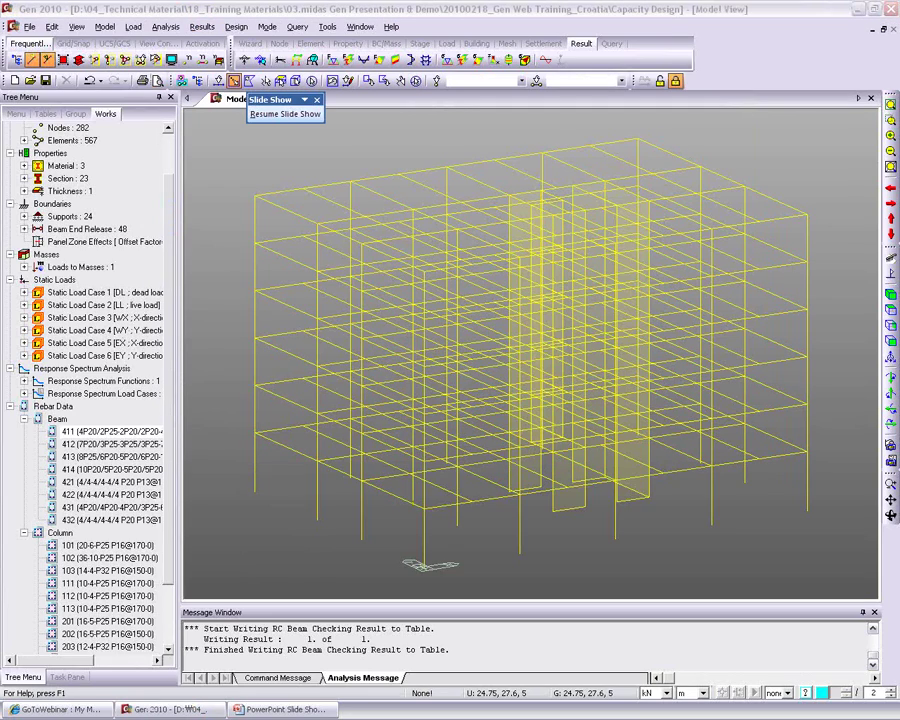
{"action": "left_click", "coordinate": [191, 176]}
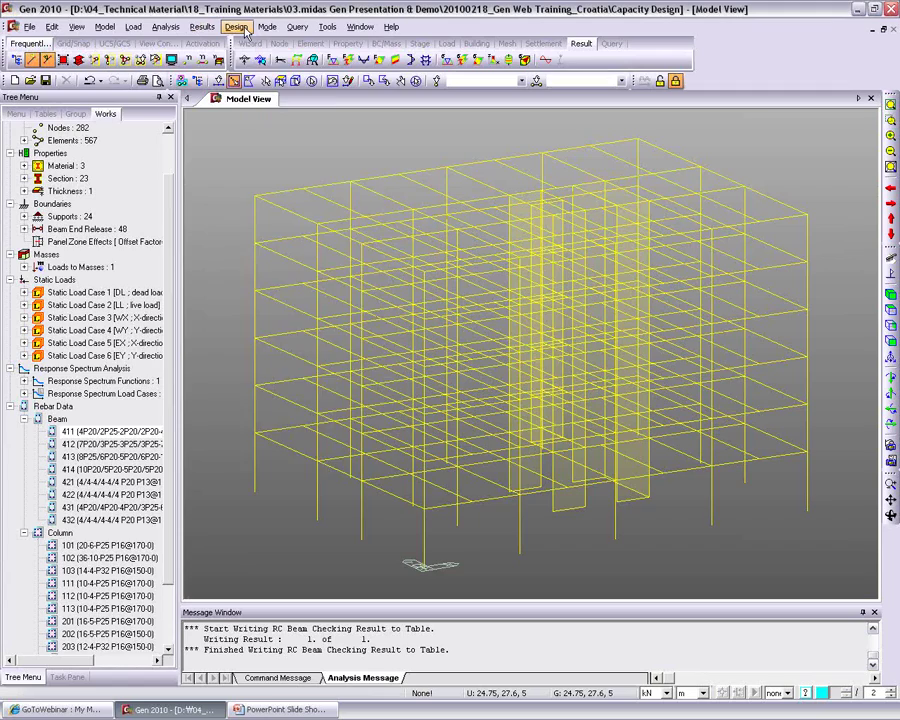
{"action": "left_click", "coordinate": [245, 29]}
{"action": "mouse_move", "coordinate": [300, 204]}
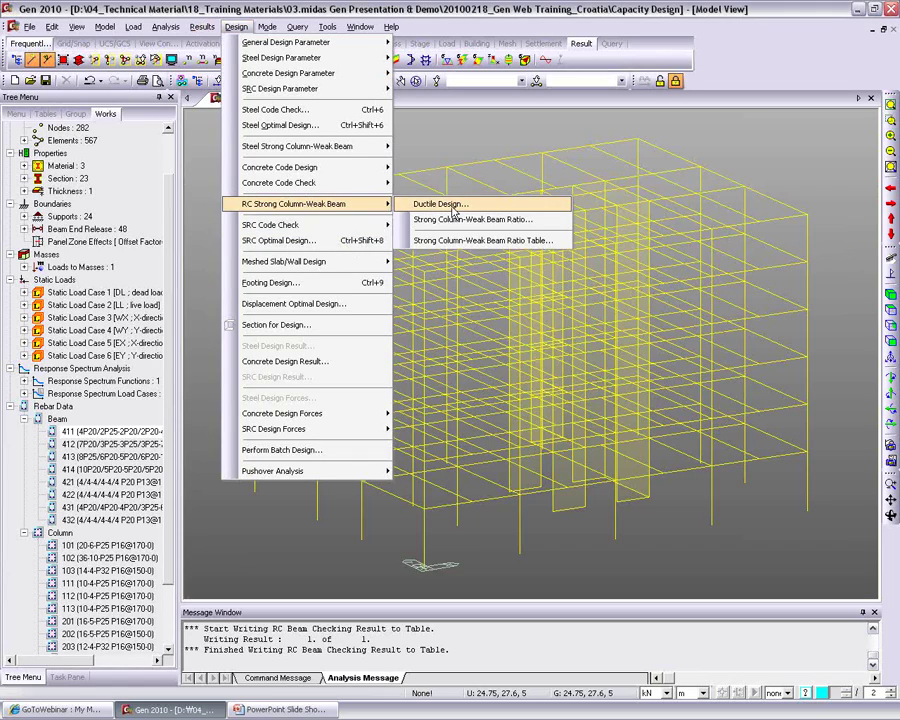
{"action": "left_click", "coordinate": [450, 205]}
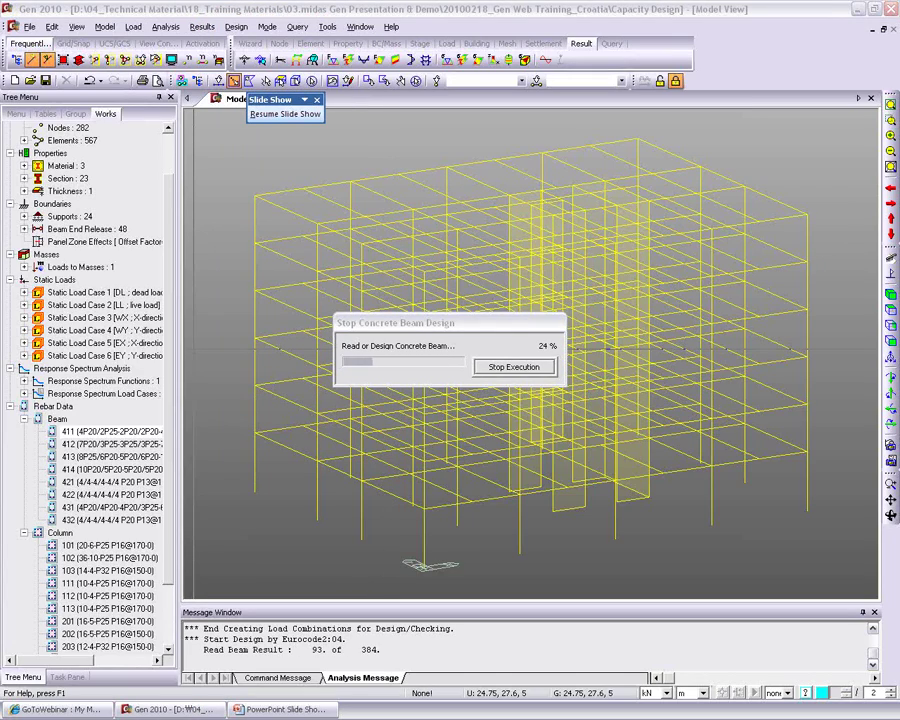
{"action": "left_click", "coordinate": [404, 337]}
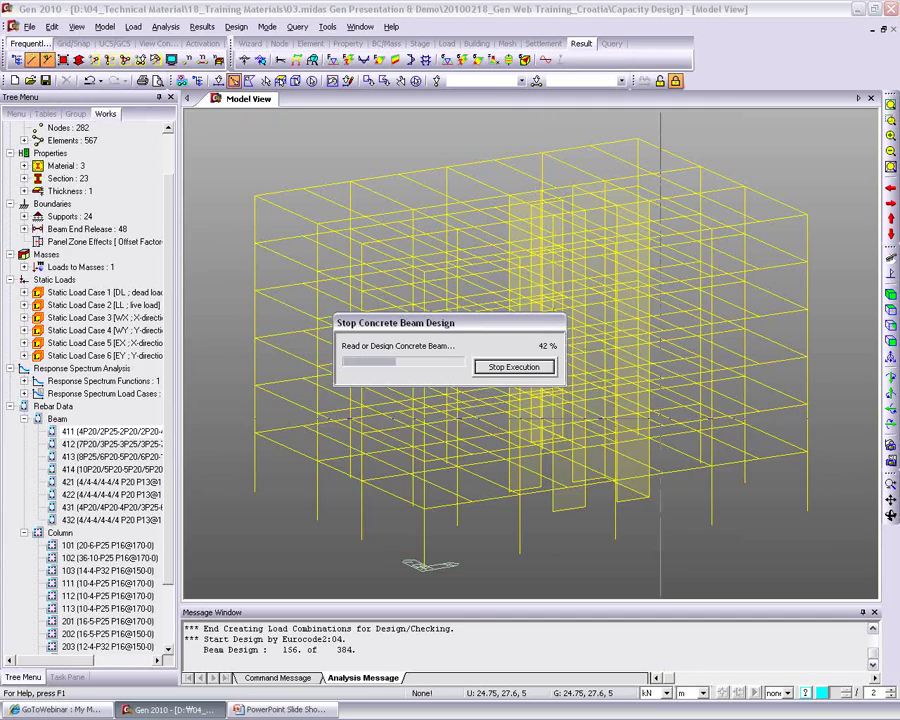
Step: Display all Strong Column-Weak Beam Ratio values for the RC frame and inspect them at the beam-column joints
{"action": "left_click", "coordinate": [238, 27]}
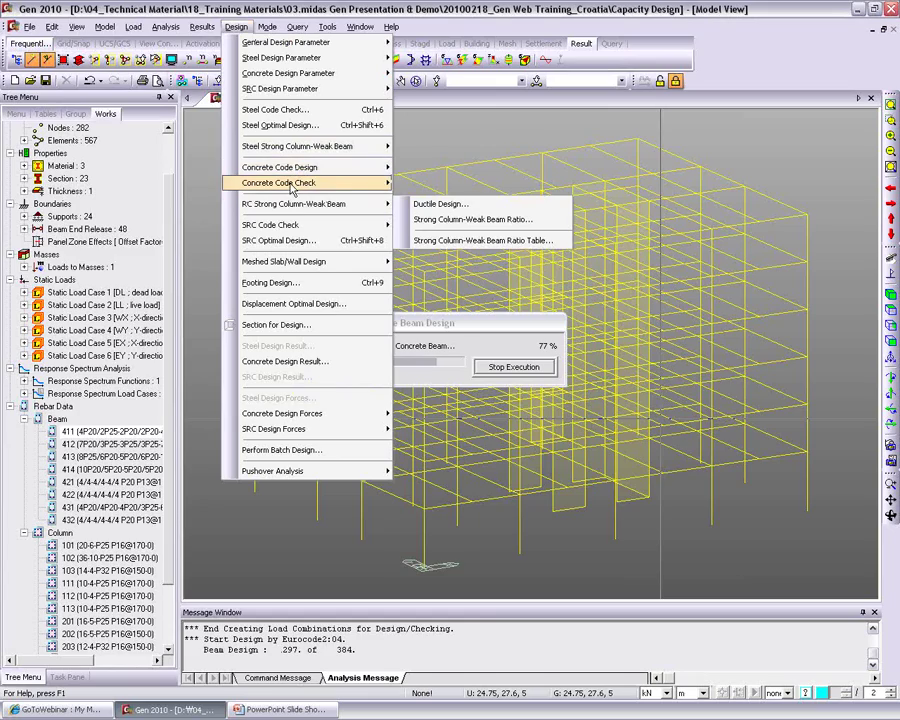
{"action": "mouse_move", "coordinate": [246, 213]}
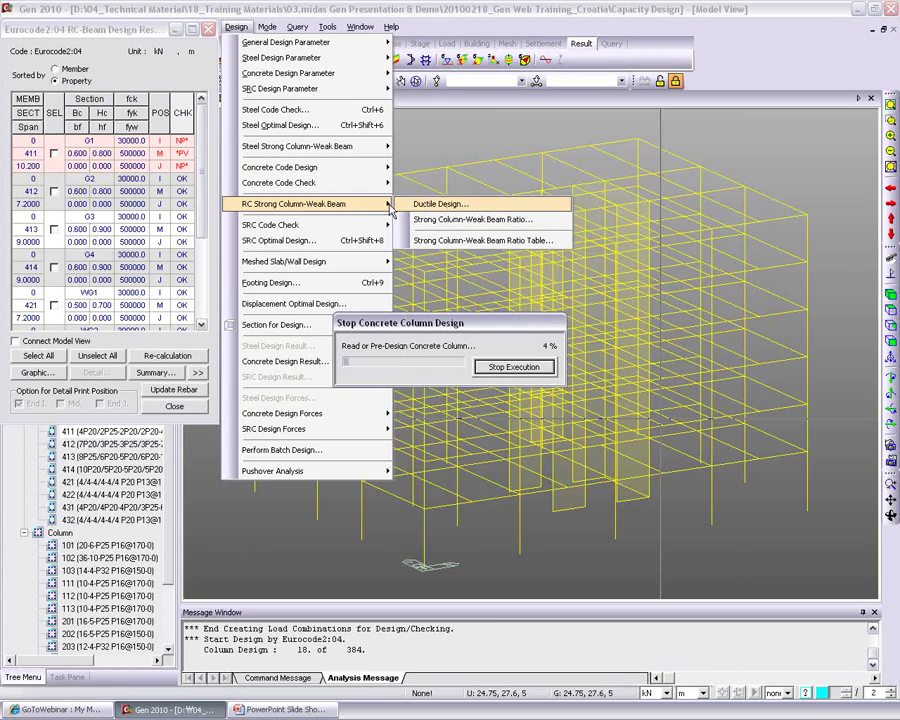
{"action": "mouse_move", "coordinate": [330, 173]}
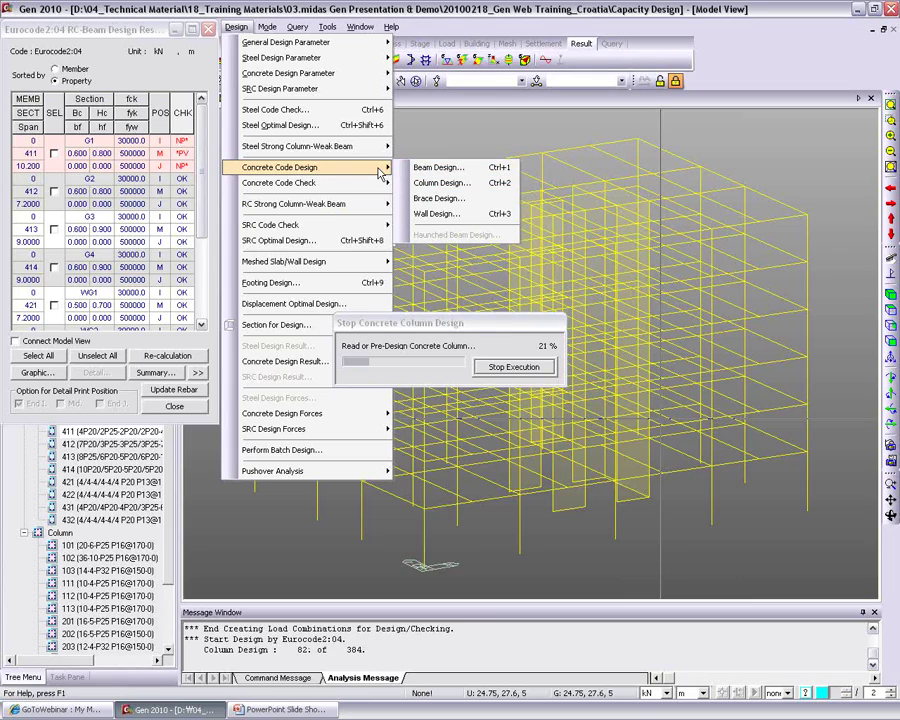
{"action": "mouse_move", "coordinate": [352, 204]}
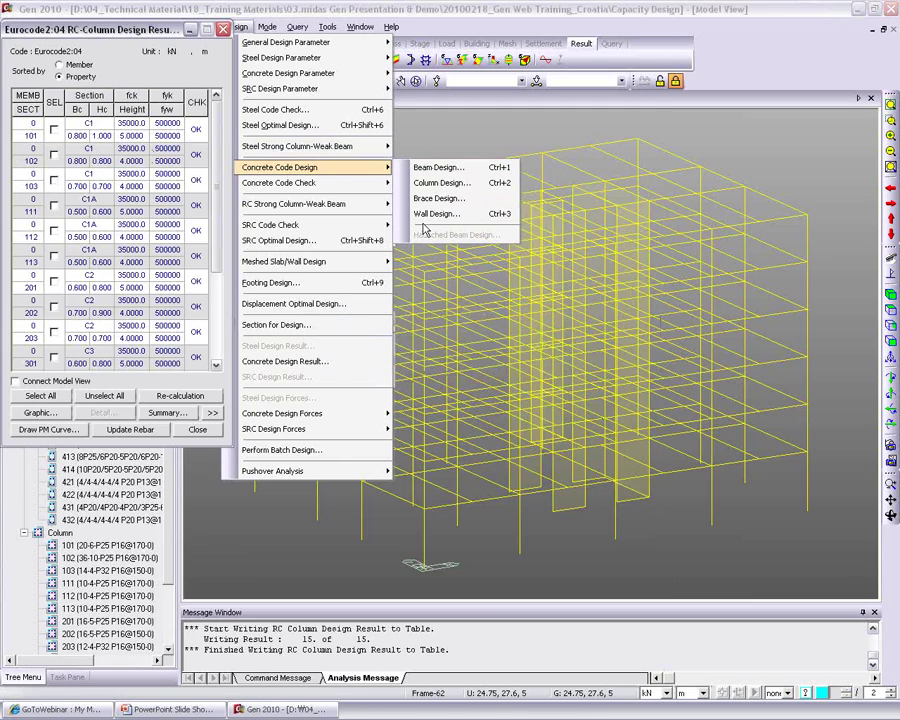
{"action": "mouse_move", "coordinate": [320, 204]}
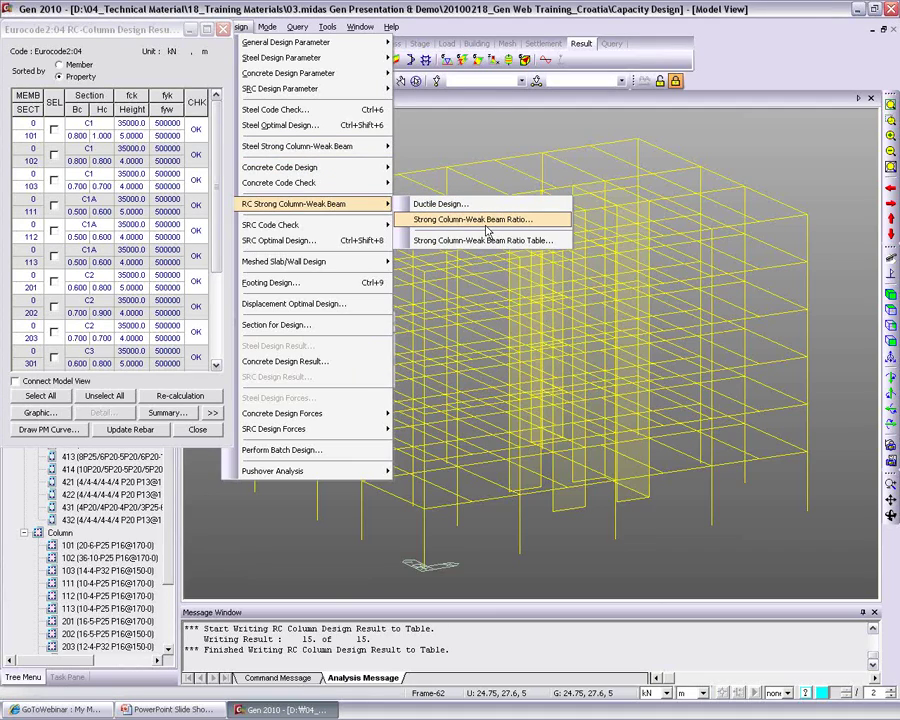
{"action": "key", "text": "Escape"}
{"action": "key", "text": "Escape"}
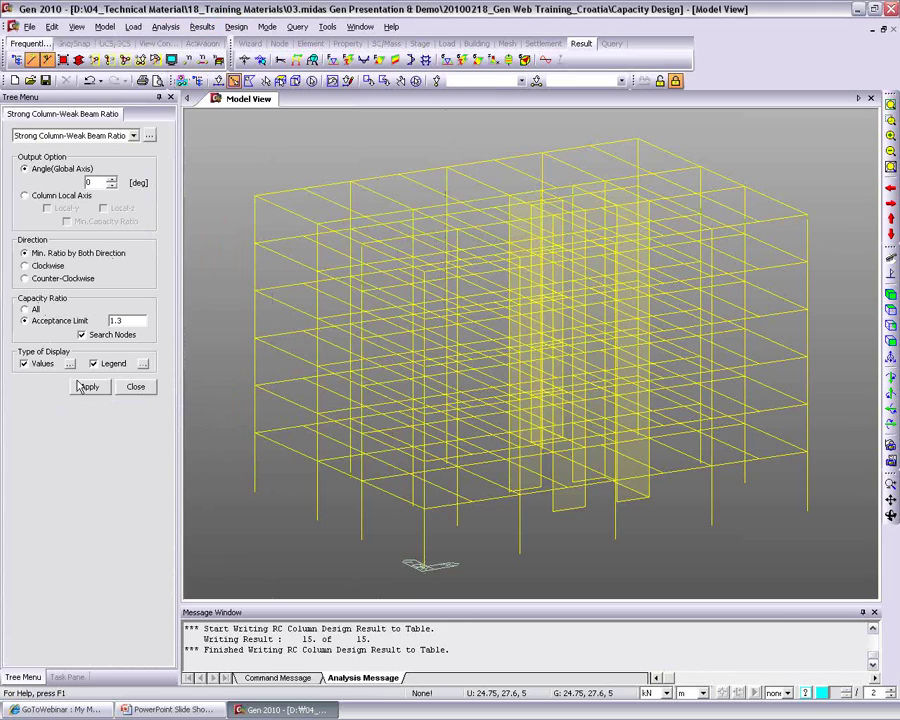
{"action": "left_click", "coordinate": [29, 311]}
{"action": "left_click", "coordinate": [89, 386]}
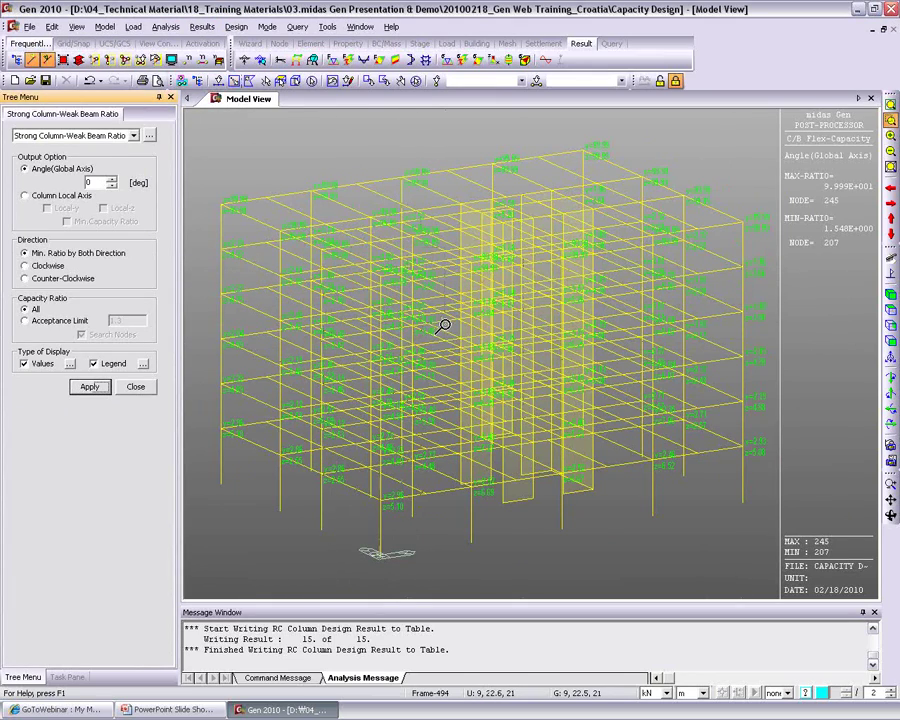
{"action": "left_click_drag", "start_coordinate": [444, 380], "coordinate": [600, 500]}
{"action": "left_click_drag", "start_coordinate": [522, 458], "coordinate": [518, 424]}
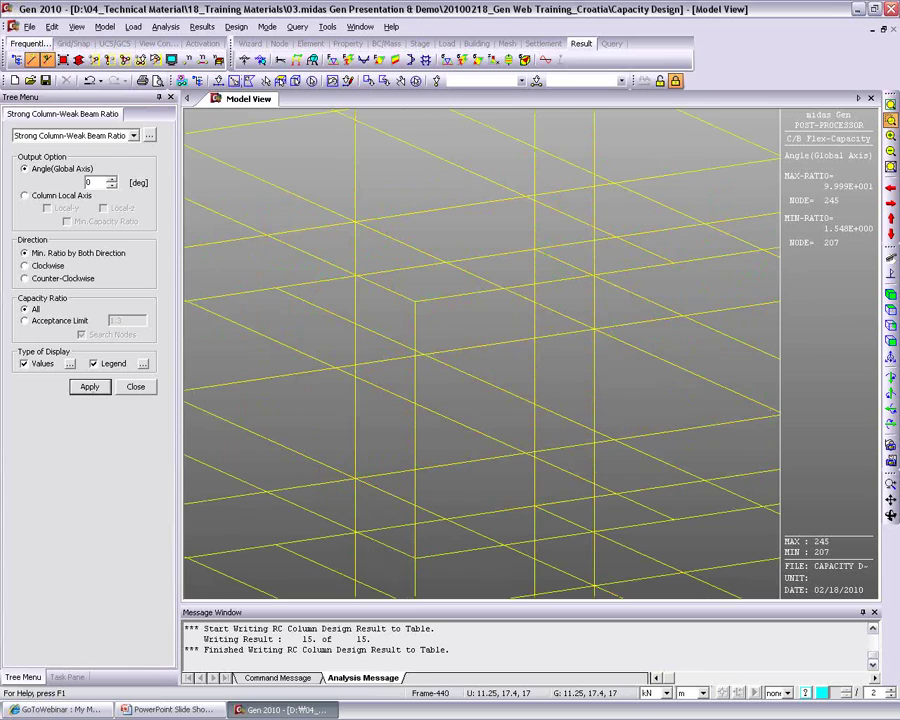
{"action": "middle_click_drag", "start_coordinate": [457, 438], "coordinate": [317, 285]}
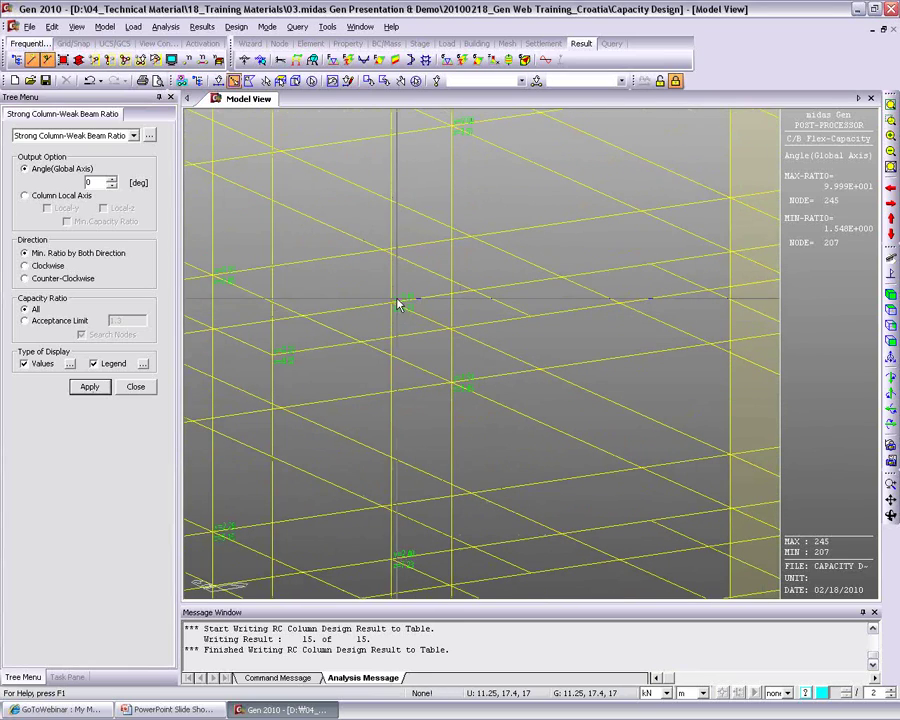
{"action": "middle_click_drag", "start_coordinate": [484, 335], "coordinate": [440, 461]}
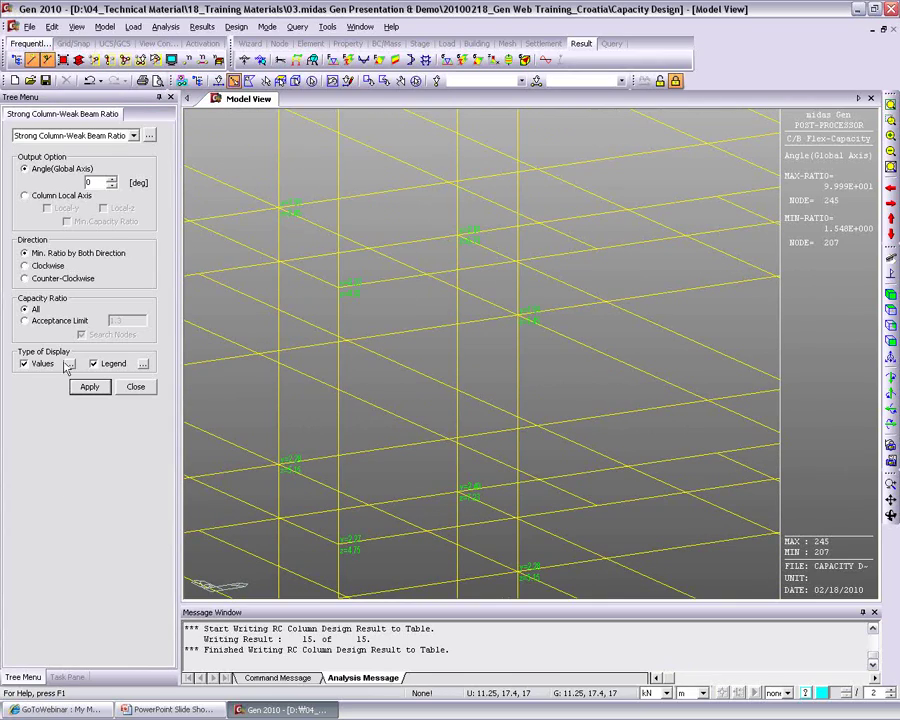
Step: Limit the strong column-weak beam display to the 1.3 acceptance limit with node search and check the whole frame
{"action": "left_click", "coordinate": [57, 321]}
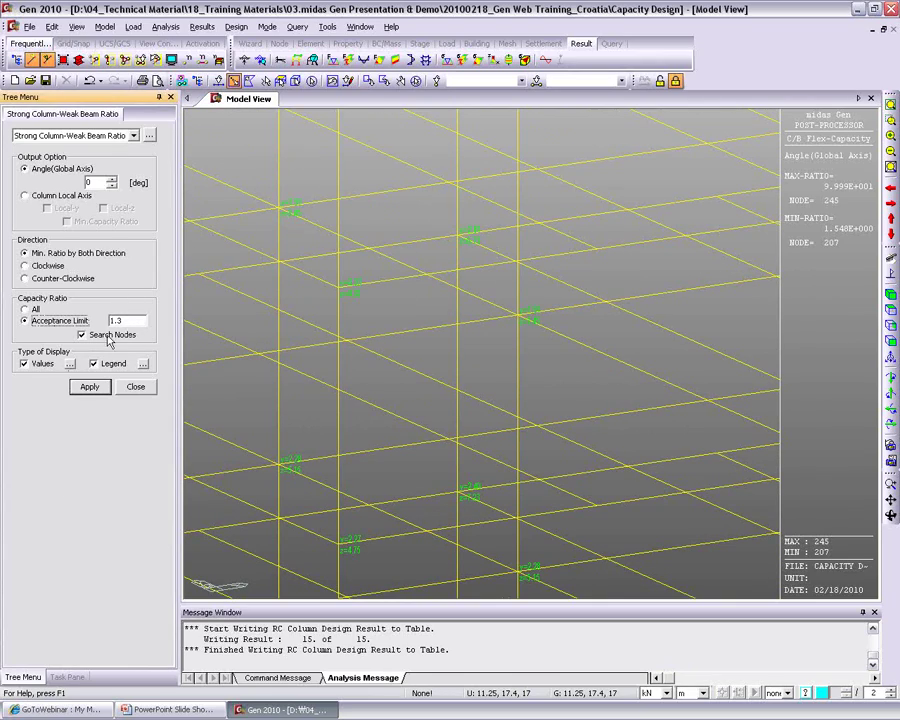
{"action": "left_click", "coordinate": [88, 387]}
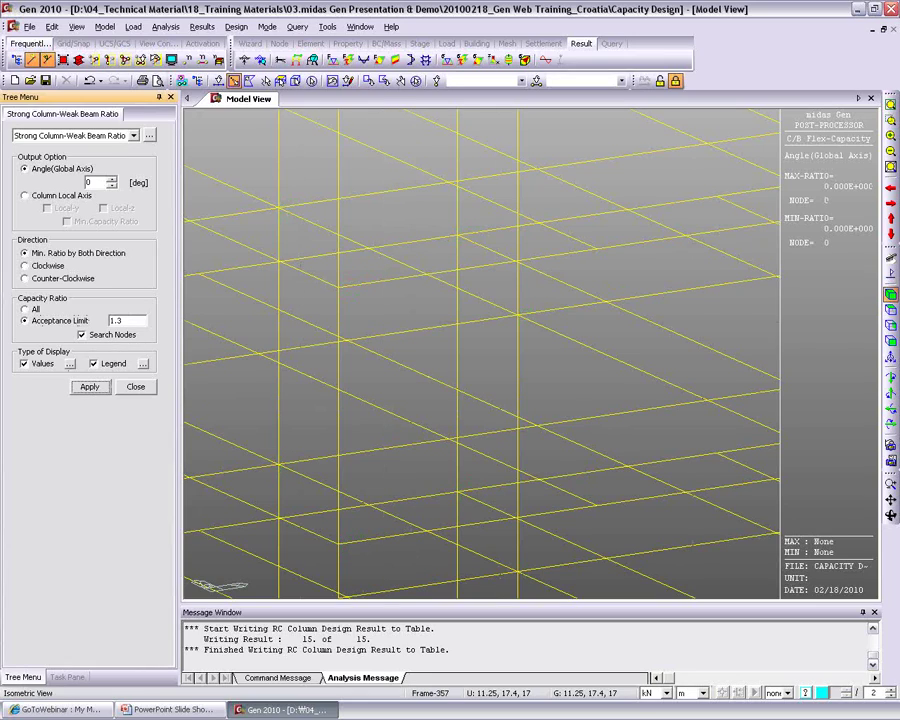
{"action": "left_click", "coordinate": [890, 281]}
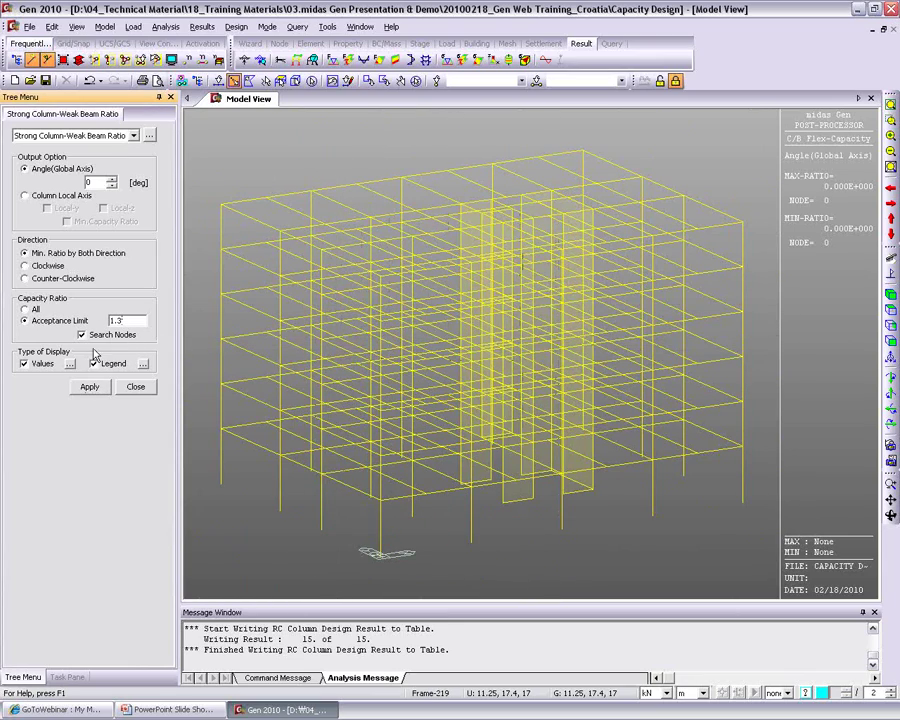
Step: Display the capacity ratios for all joints again and inspect the values around the core walls
{"action": "left_click", "coordinate": [62, 322]}
{"action": "left_click", "coordinate": [25, 309]}
{"action": "left_click", "coordinate": [89, 386]}
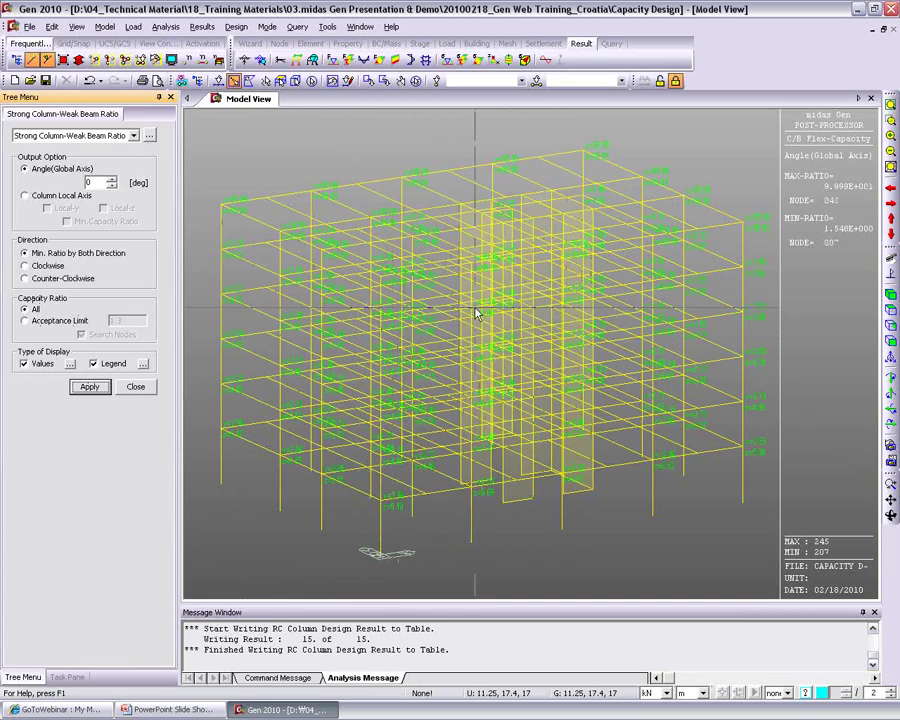
{"action": "left_click", "coordinate": [891, 120]}
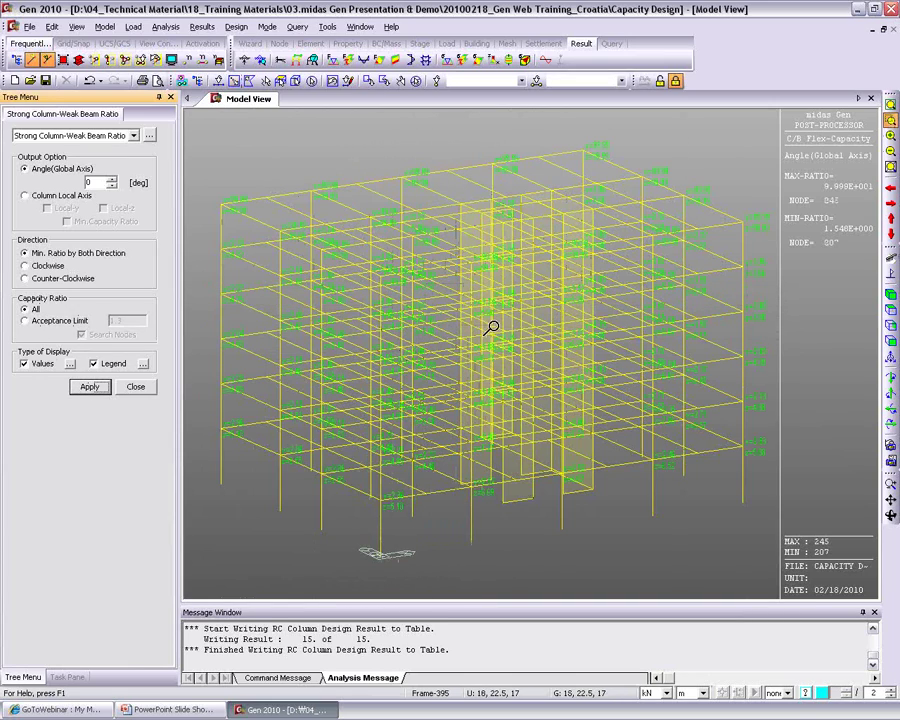
{"action": "left_click_drag", "start_coordinate": [488, 323], "coordinate": [508, 404]}
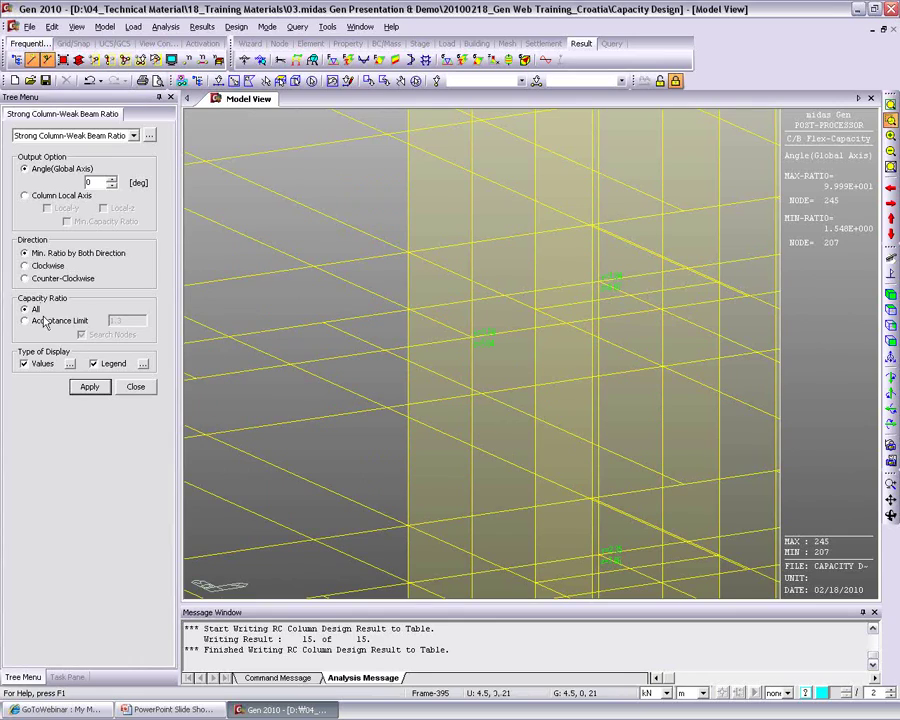
Step: Tabulate the strong column-weak beam ratios for the preset records and examine the column and beam strengths per node
{"action": "left_click", "coordinate": [152, 137]}
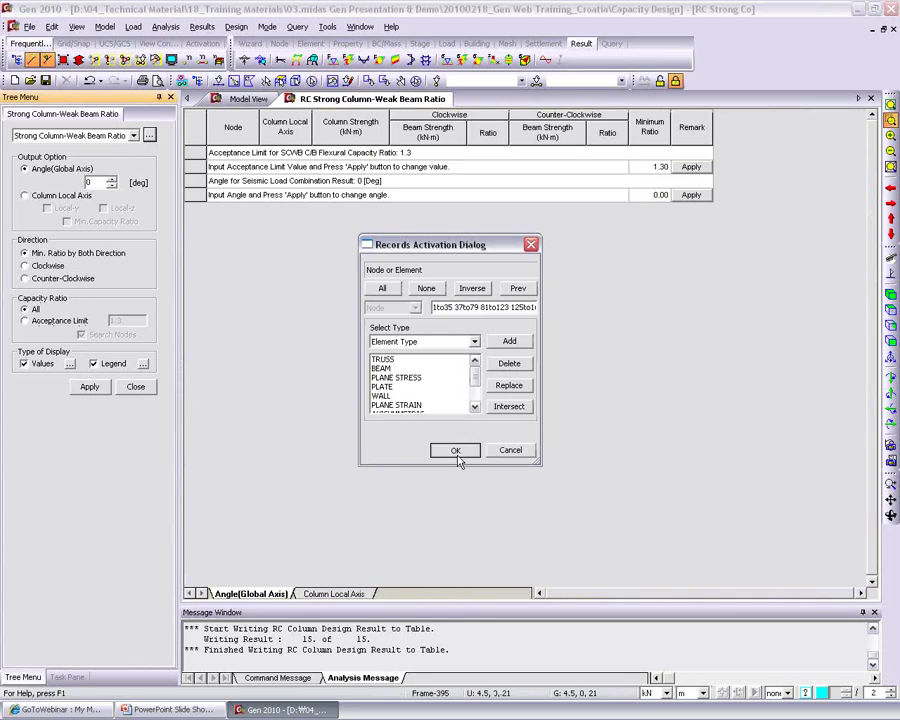
{"action": "left_click", "coordinate": [455, 450]}
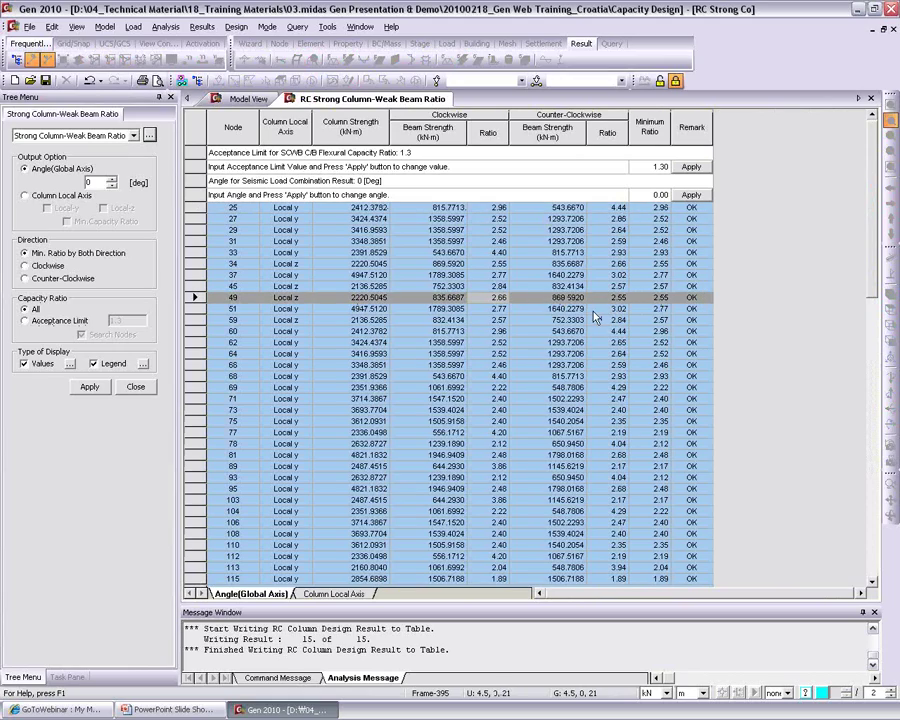
{"action": "left_click", "coordinate": [362, 287]}
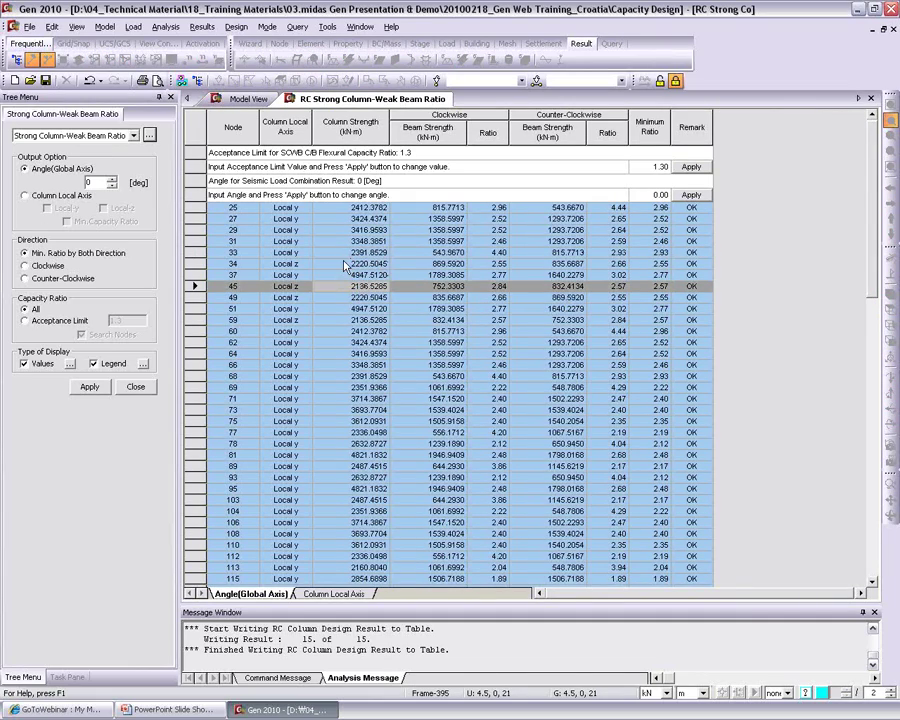
{"action": "left_click", "coordinate": [420, 242]}
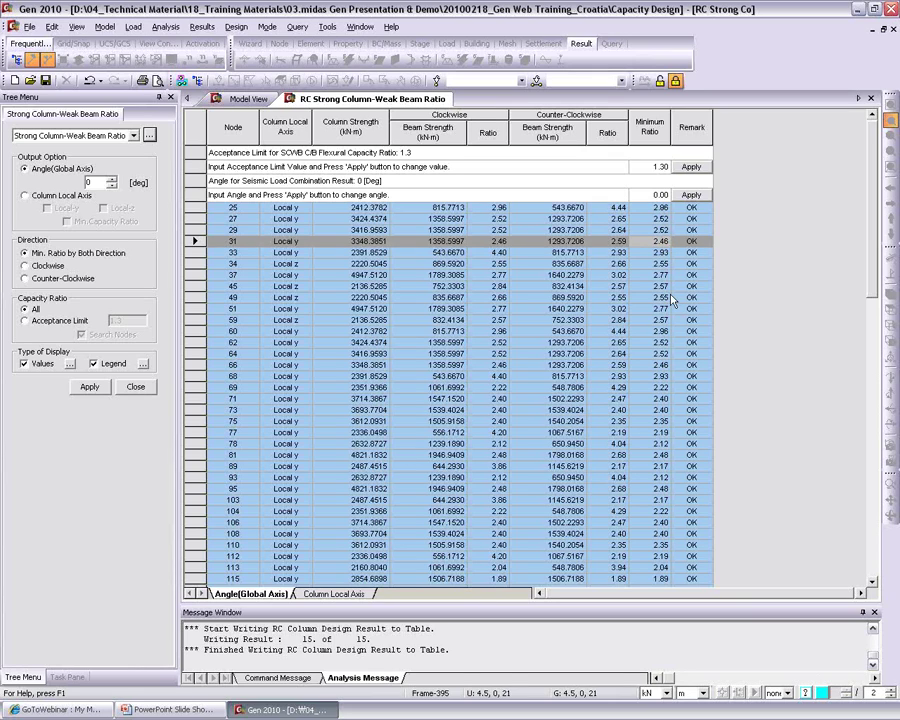
Step: Review the minimum ratios and remarks down the whole table, and close the table and the ratio display
{"action": "scroll", "coordinate": [672, 300], "scroll_direction": "down", "scroll_amount": 15}
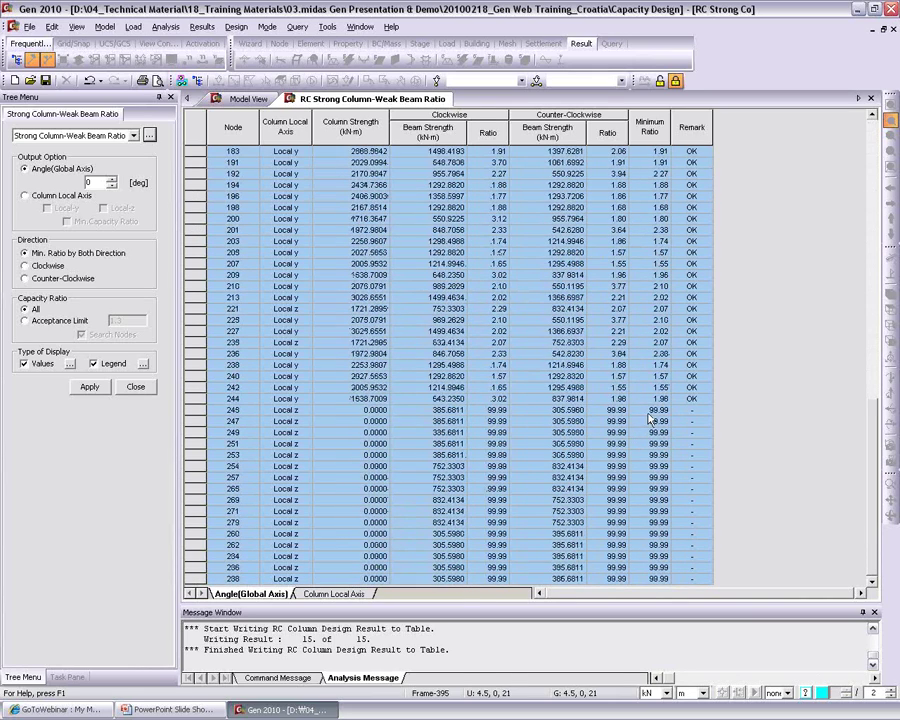
{"action": "scroll", "coordinate": [650, 420], "scroll_direction": "up", "scroll_amount": 15}
{"action": "right_click", "coordinate": [689, 374]}
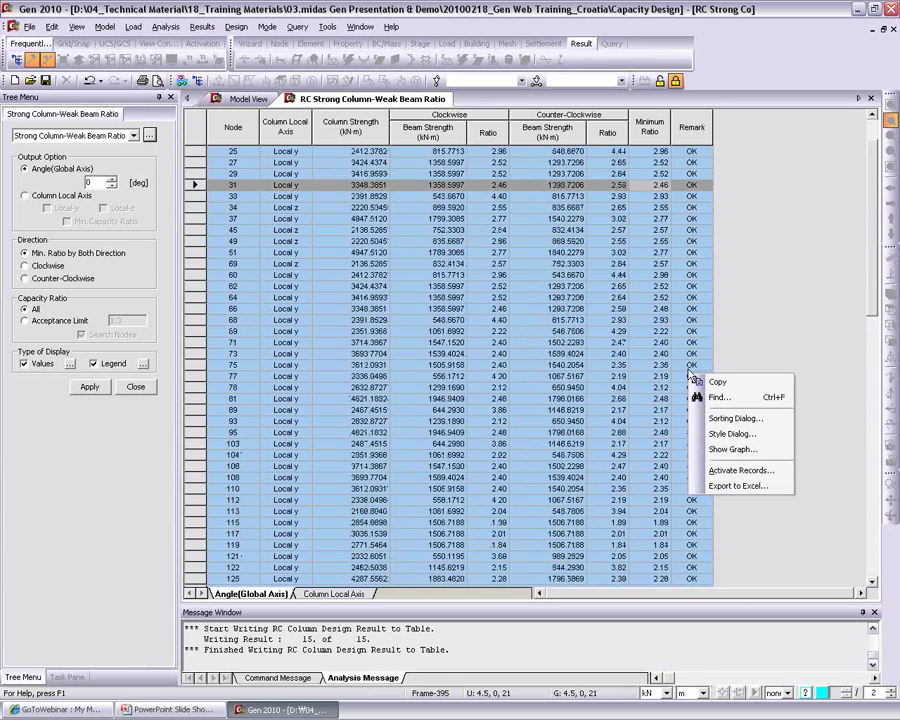
{"action": "left_click", "coordinate": [635, 264]}
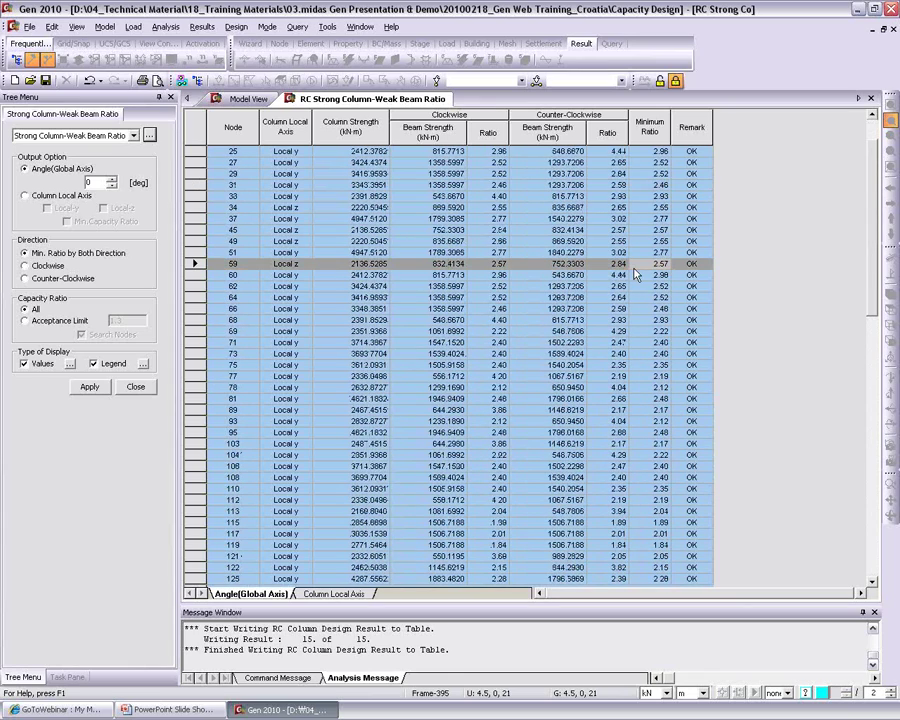
{"action": "left_click", "coordinate": [872, 99]}
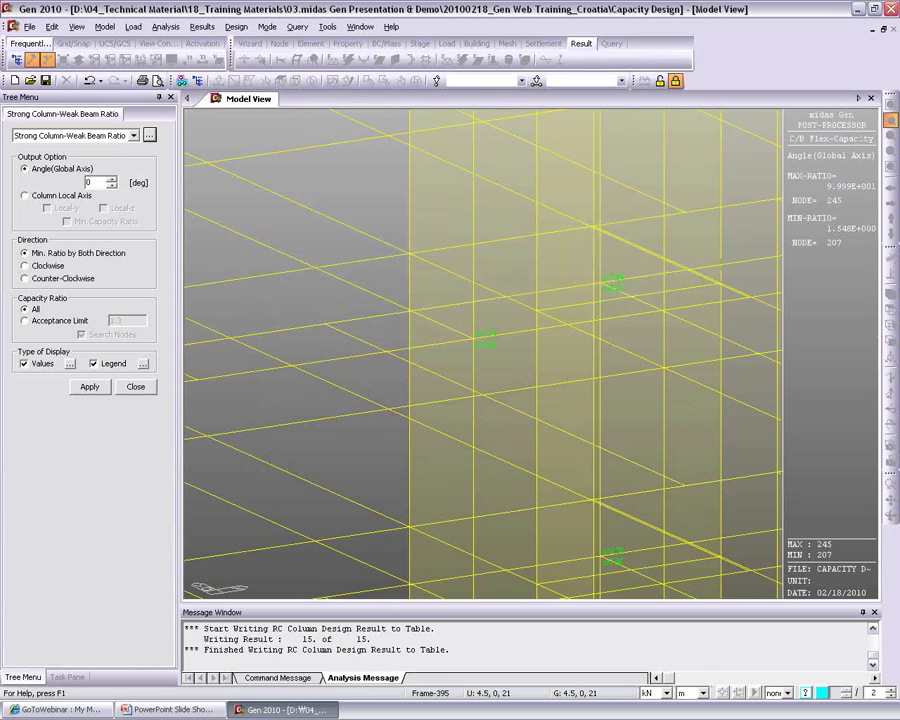
{"action": "left_click", "coordinate": [136, 387]}
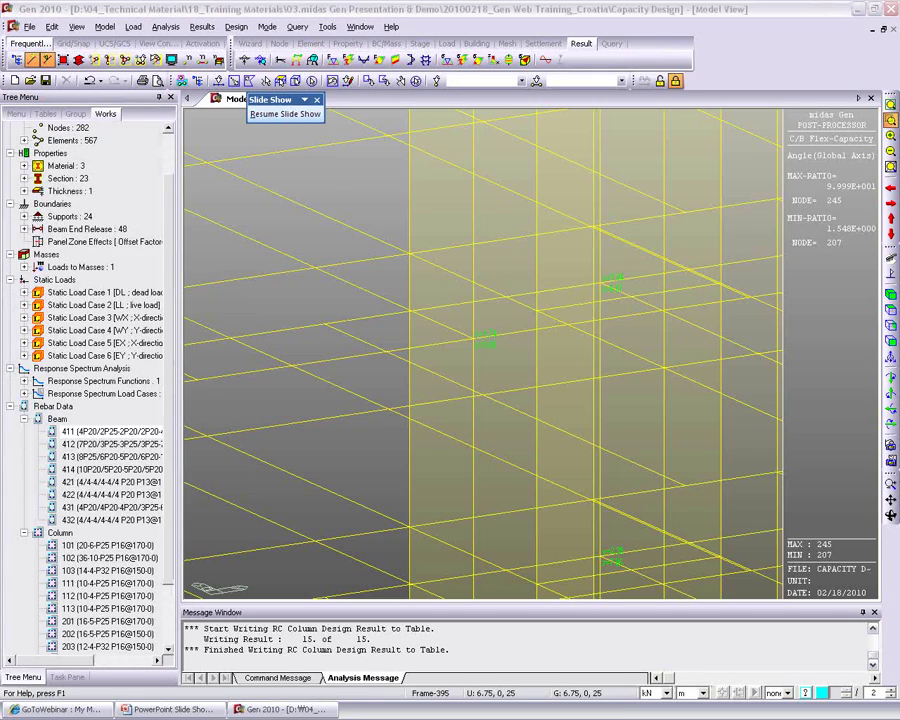
{"action": "left_click", "coordinate": [340, 7]}
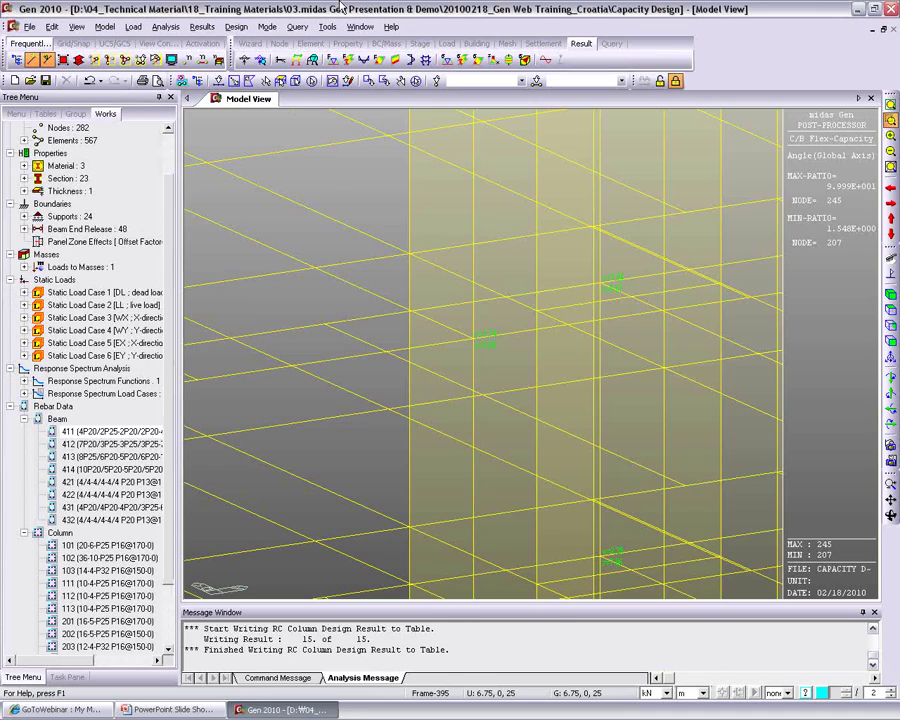
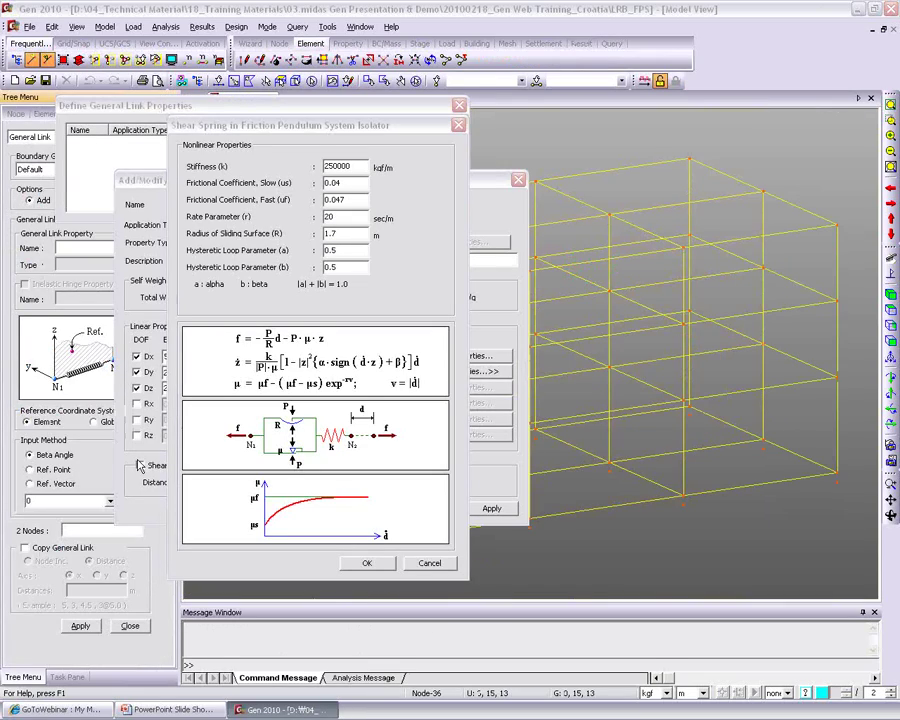
Step: Accept the Dy shear spring properties and enable nonlinear behaviour for Dz, opening its shear spring properties
{"action": "left_click", "coordinate": [376, 565]}
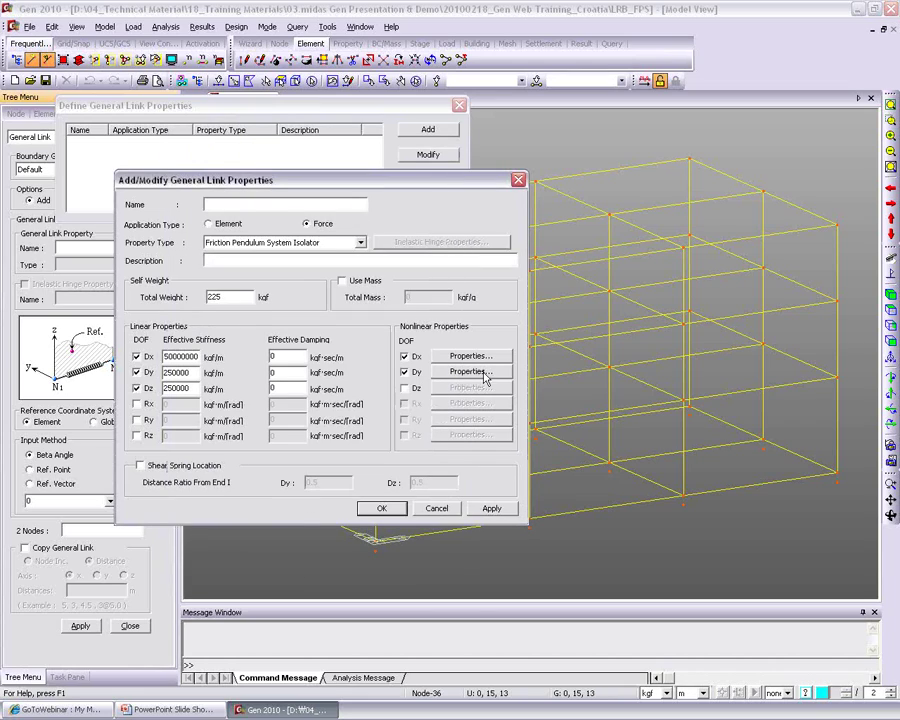
{"action": "left_click", "coordinate": [404, 388]}
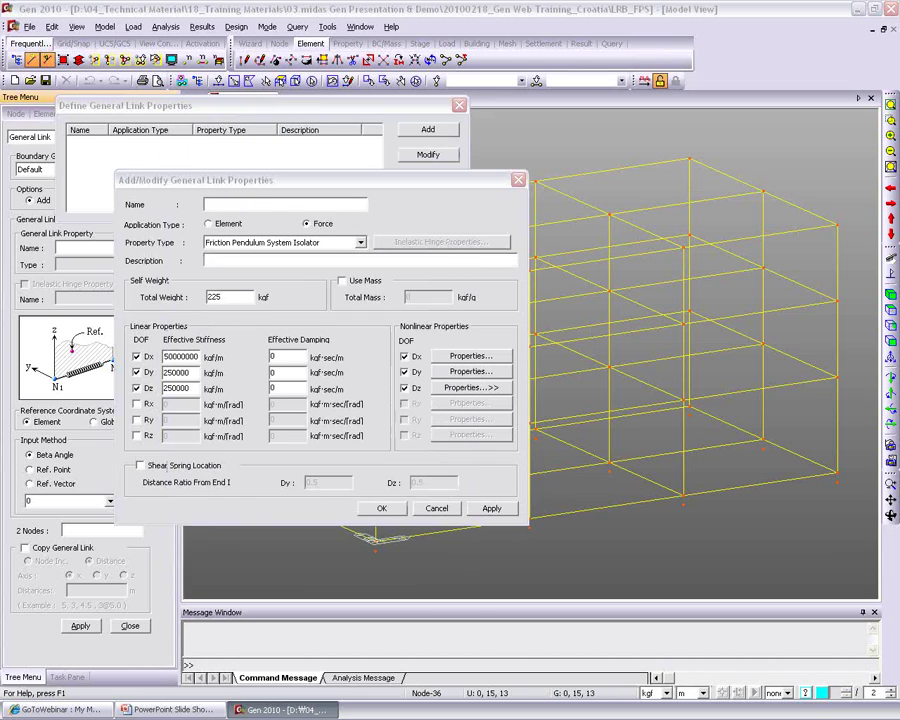
{"action": "left_click", "coordinate": [471, 387]}
{"action": "left_click_drag", "start_coordinate": [316, 68], "coordinate": [196, 152]}
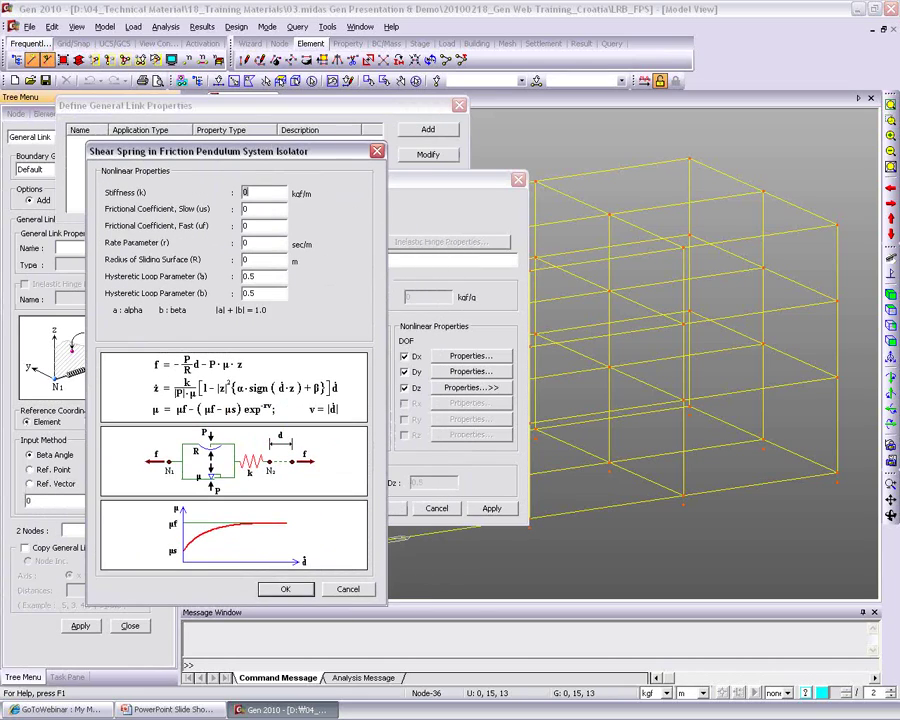
Step: Define the Dz shear spring with stiffness 250000 kgf/m, slow friction 0.04, fast friction 0.047, rate parameter 20 sec/m and sliding radius 1.7 m
{"action": "double_click", "coordinate": [265, 192]}
{"action": "type", "text": "250000"}
{"action": "key", "text": "Tab"}
{"action": "type", "text": "0.04"}
{"action": "key", "text": "Tab"}
{"action": "type", "text": "0.047"}
{"action": "key", "text": "Tab"}
{"action": "type", "text": "20"}
{"action": "key", "text": "Tab"}
{"action": "type", "text": "6."}
{"action": "type", "text": "7"}
{"action": "key", "text": "Tab"}
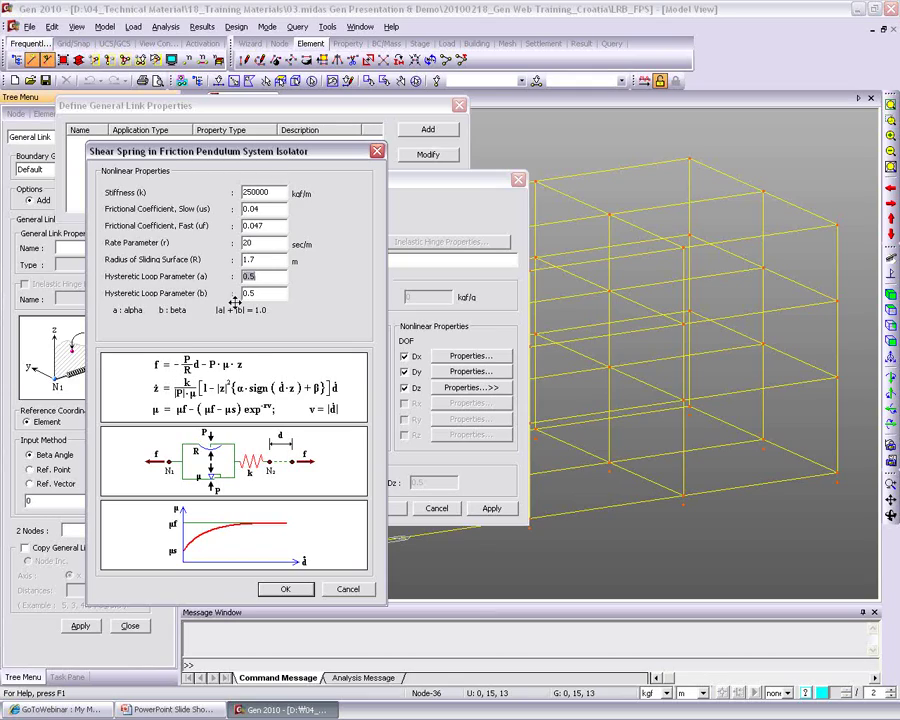
{"action": "left_click", "coordinate": [285, 590]}
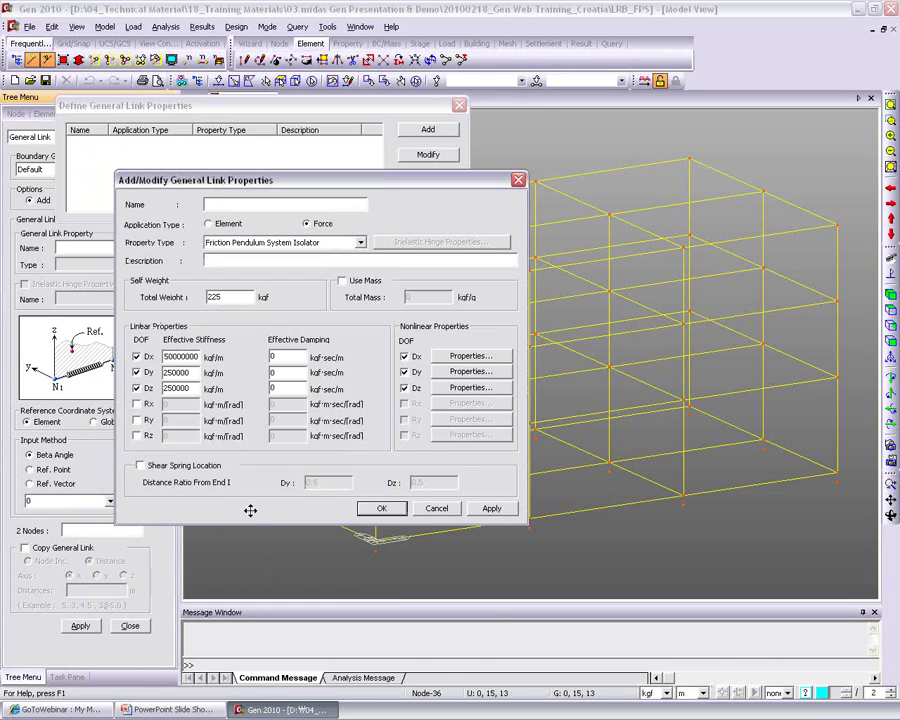
Step: Name the friction pendulum isolator property FPI, save it, and close the general link property definitions
{"action": "left_click", "coordinate": [382, 507]}
{"action": "type", "text": "Friction"}
{"action": "key", "text": "BackSpace"}
{"action": "key", "text": "BackSpace"}
{"action": "key", "text": "BackSpace"}
{"action": "key", "text": "BackSpace"}
{"action": "key", "text": "BackSpace"}
{"action": "key", "text": "BackSpace"}
{"action": "key", "text": "BackSpace"}
{"action": "type", "text": "PI"}
{"action": "left_click", "coordinate": [381, 508]}
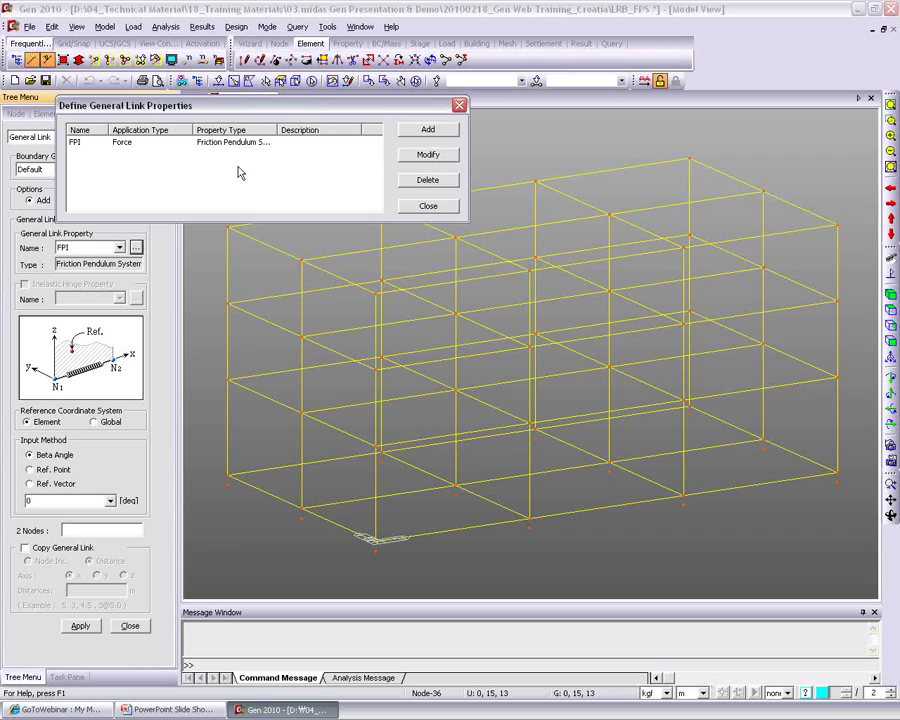
{"action": "left_click", "coordinate": [428, 205]}
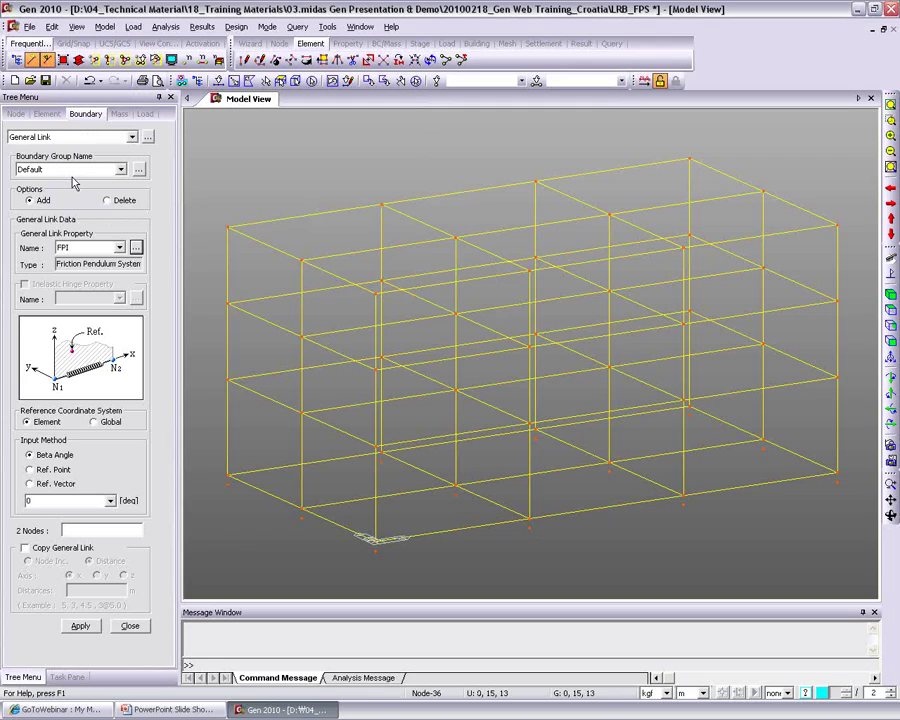
Step: Enable copying of the general link along x at distances 3@9 m, querying the spacing between adjacent front base nodes
{"action": "left_click", "coordinate": [81, 531]}
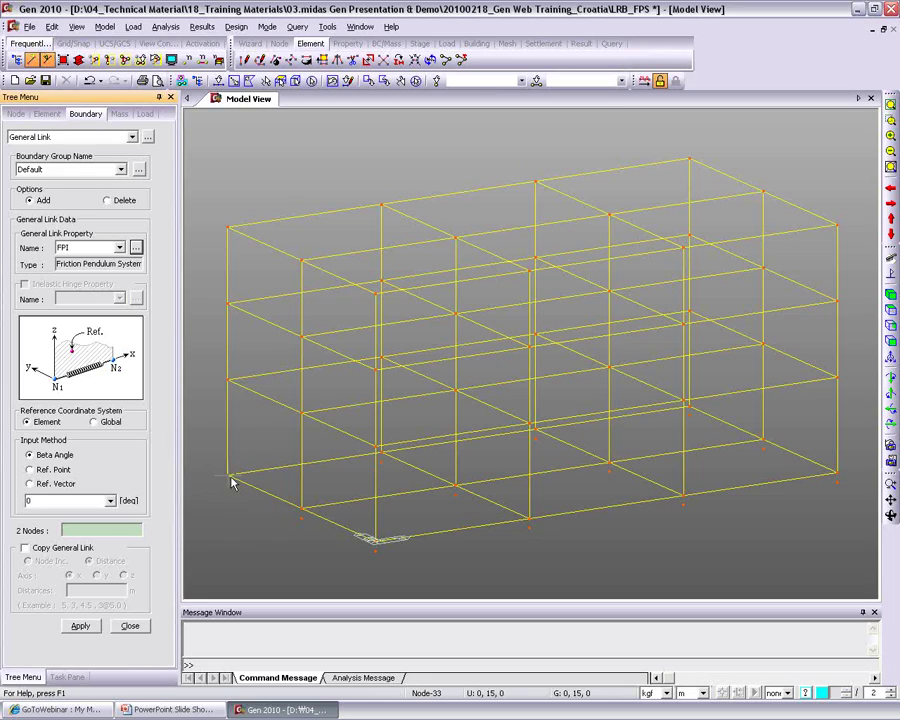
{"action": "left_click", "coordinate": [57, 549]}
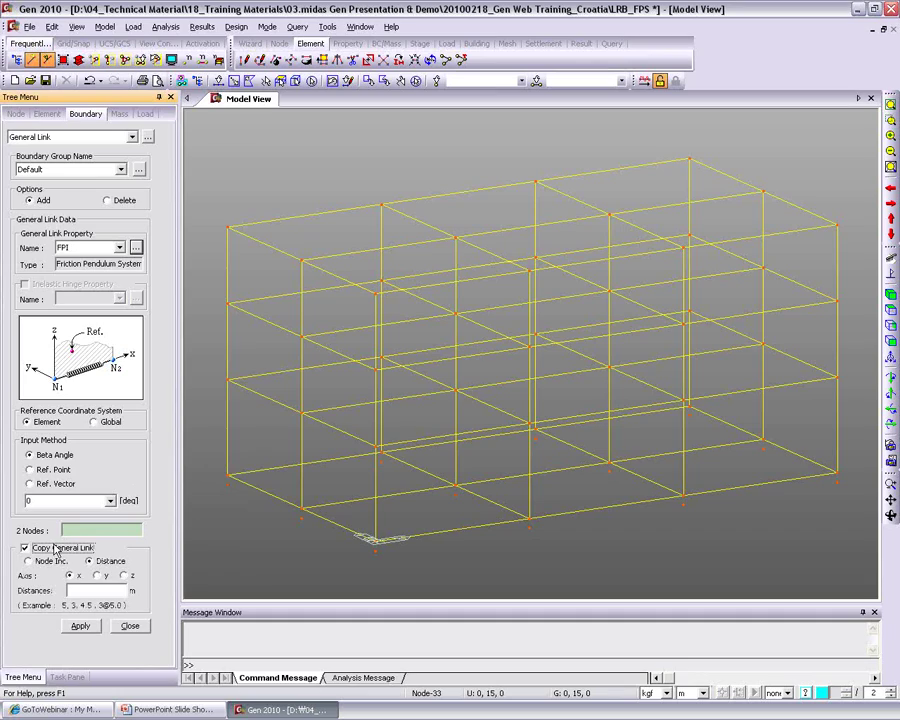
{"action": "left_click", "coordinate": [377, 546]}
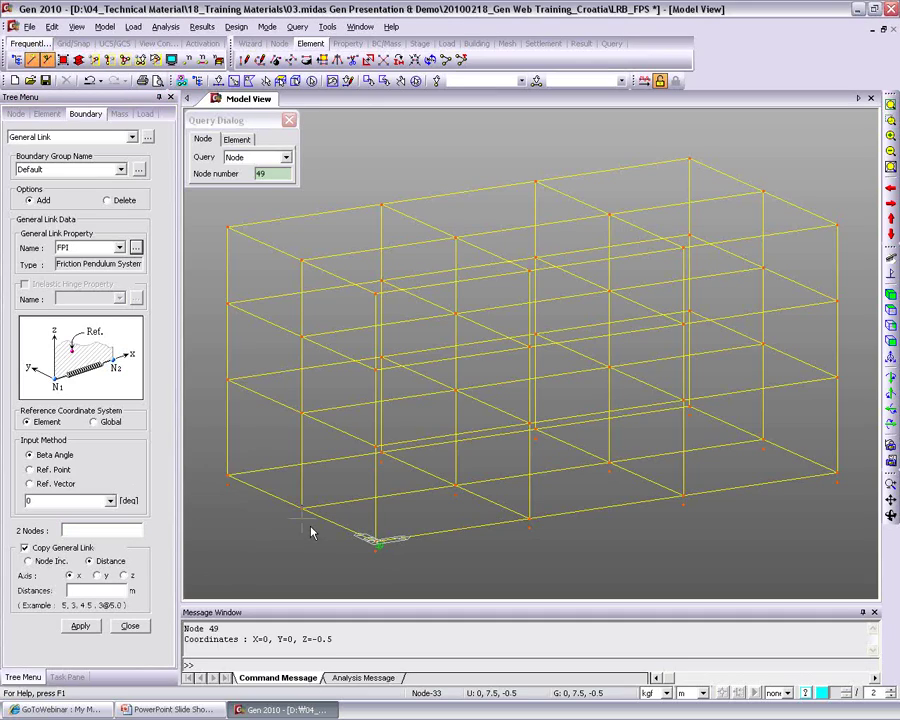
{"action": "left_click", "coordinate": [529, 522]}
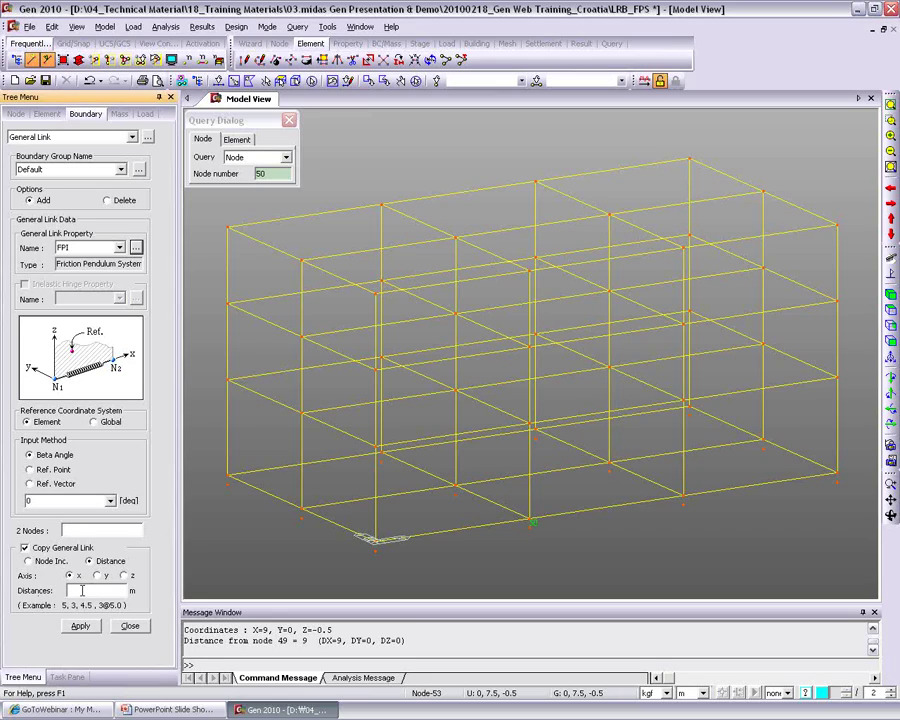
{"action": "type", "text": "3@9"}
Step: Place FPI general links at the base of the three columns along the x=0 side, copying each along x, and finish link creation
{"action": "left_click", "coordinate": [130, 530]}
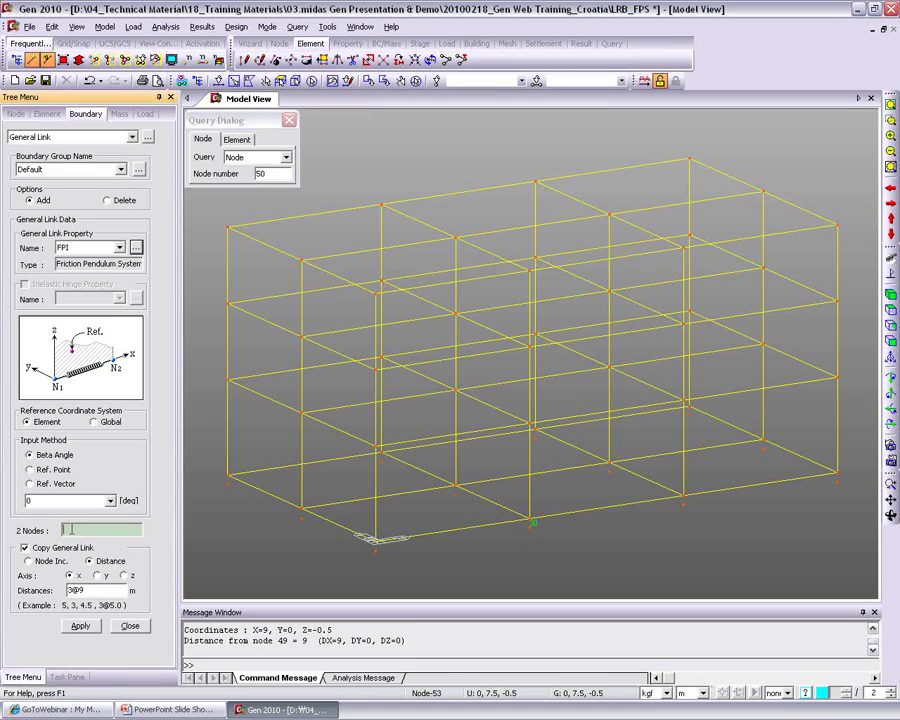
{"action": "left_click", "coordinate": [375, 540]}
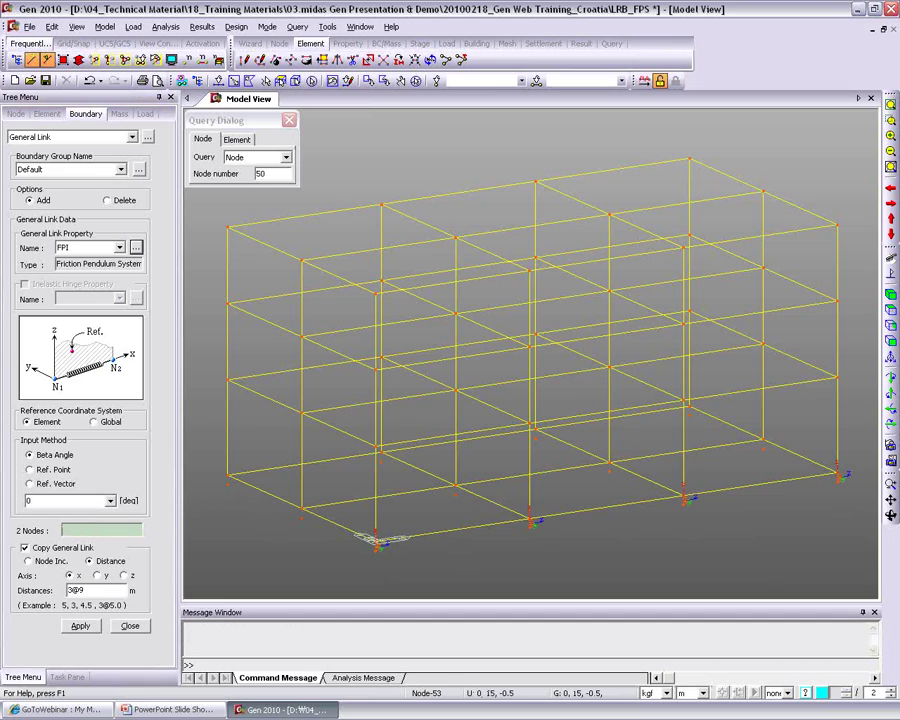
{"action": "left_click", "coordinate": [301, 508]}
{"action": "left_click", "coordinate": [301, 508]}
{"action": "left_click", "coordinate": [230, 478]}
{"action": "left_click", "coordinate": [230, 478]}
{"action": "mouse_move", "coordinate": [526, 474]}
{"action": "middle_mouse_down", "text": "ctrl"}
{"action": "mouse_move", "coordinate": [510, 468]}
{"action": "mouse_move", "coordinate": [532, 450]}
{"action": "mouse_move", "coordinate": [517, 462]}
{"action": "middle_mouse_up", "text": "ctrl"}
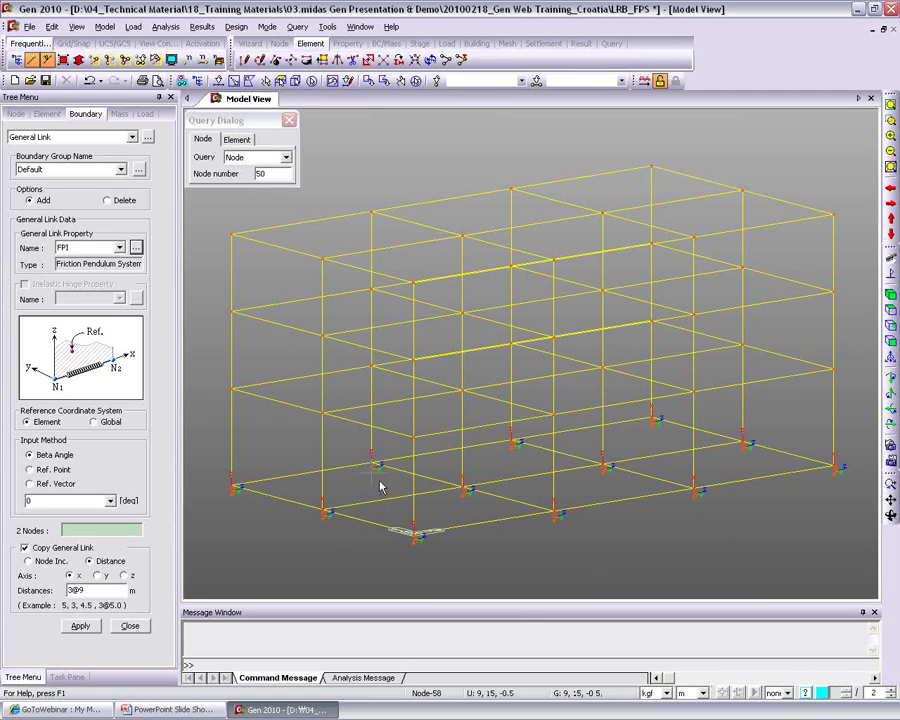
{"action": "left_click", "coordinate": [131, 626]}
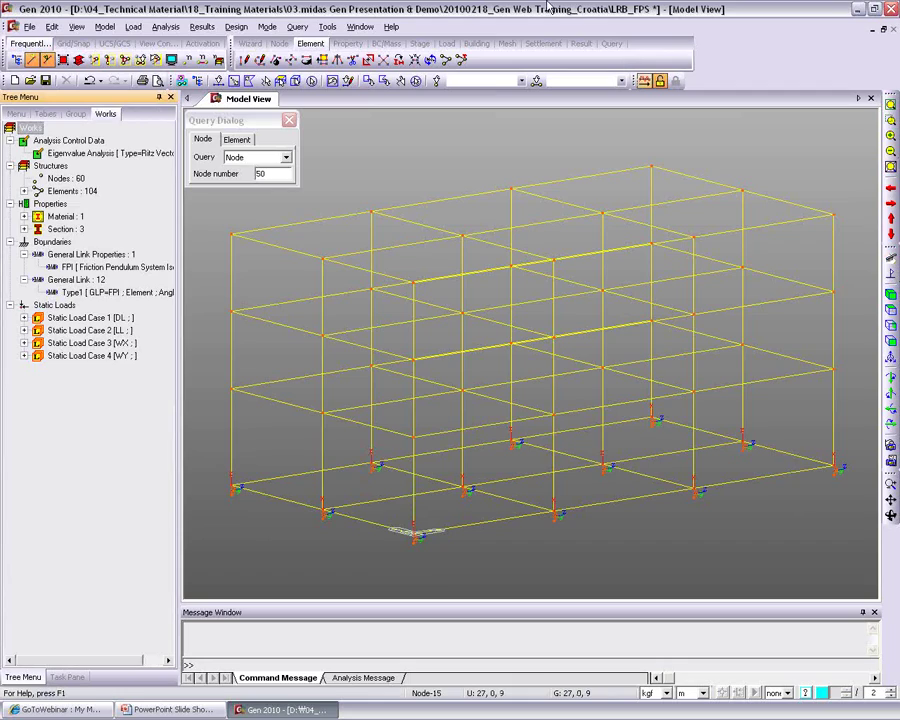
Step: Assign fully fixed supports, with all translations and rotations restrained, to the lowest row of nodes beneath the isolator links
{"action": "key", "text": "ctrl+f"}
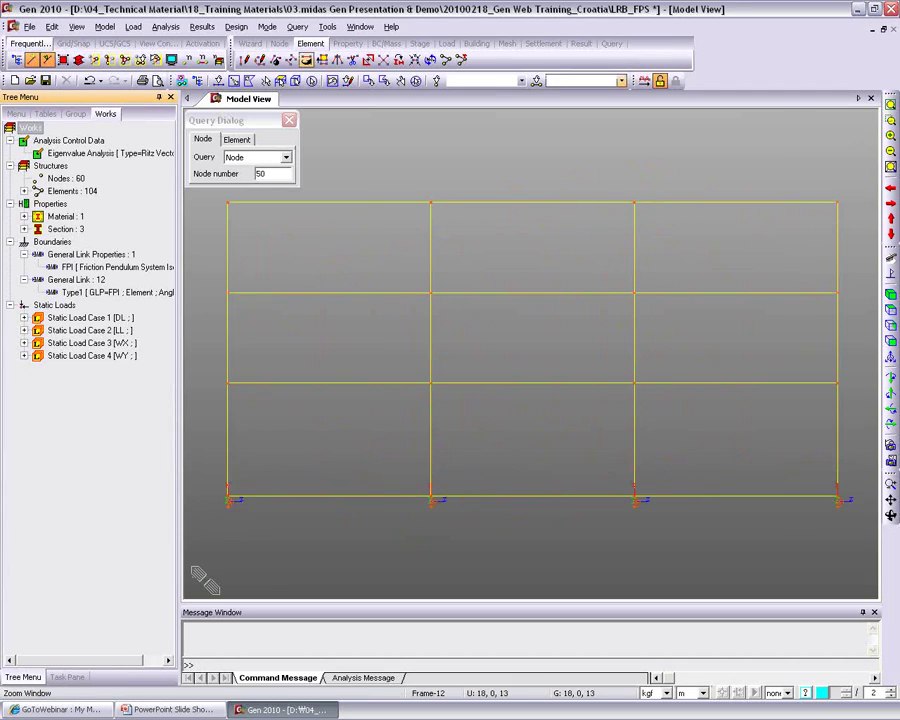
{"action": "left_click", "coordinate": [235, 81]}
{"action": "left_click_drag", "start_coordinate": [212, 507], "coordinate": [858, 540]}
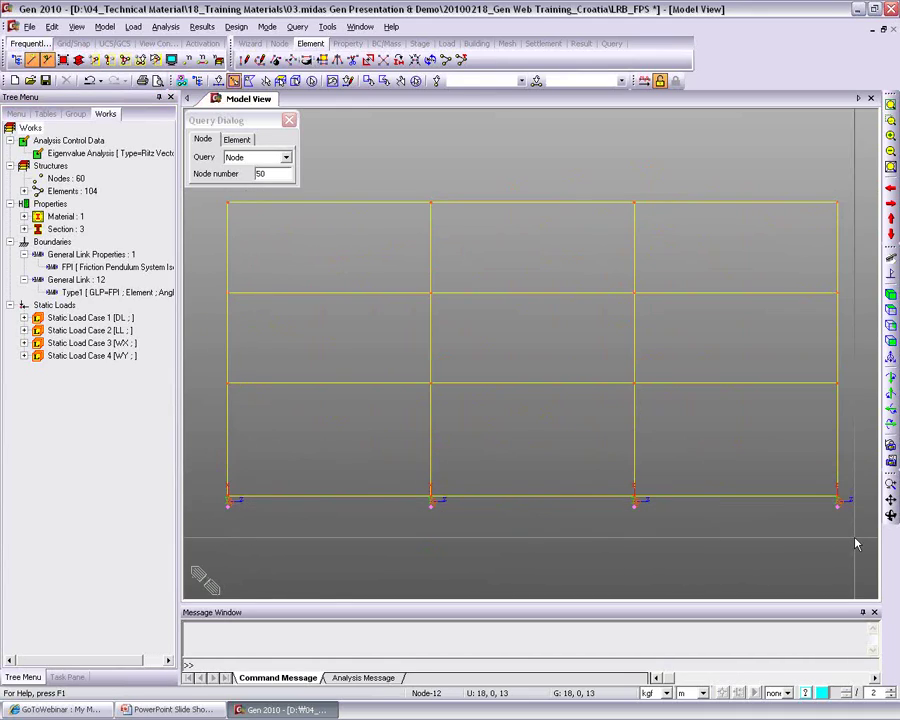
{"action": "left_click", "coordinate": [347, 44]}
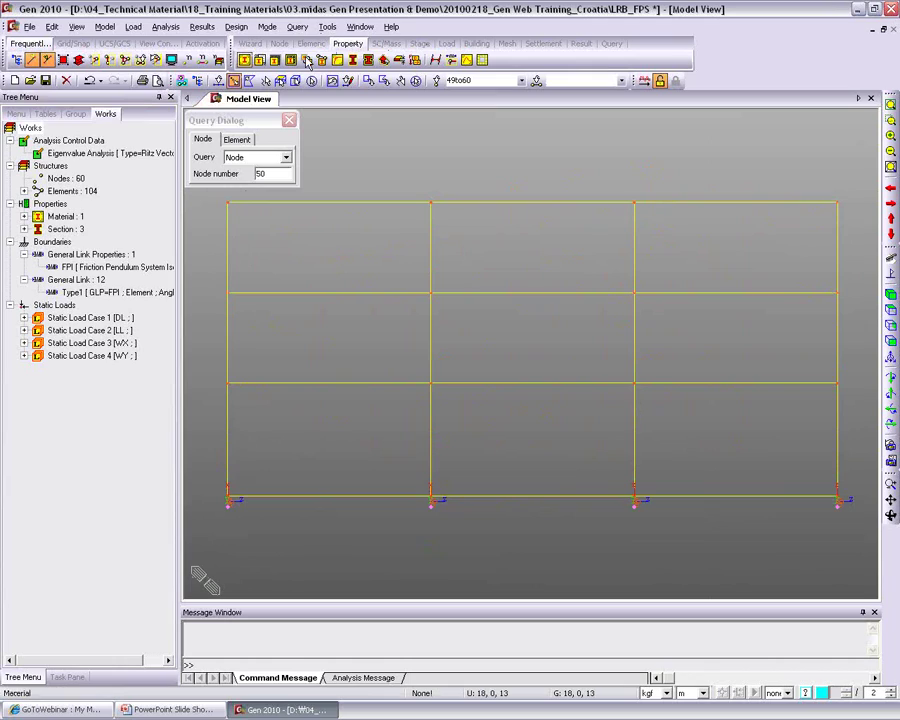
{"action": "left_click", "coordinate": [386, 44]}
{"action": "left_click", "coordinate": [243, 60]}
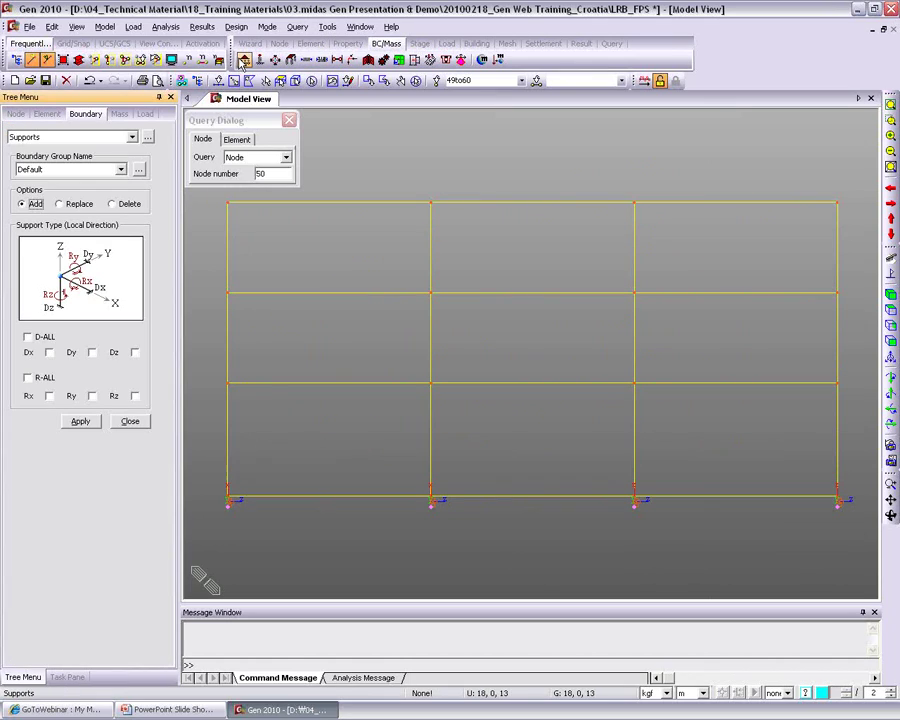
{"action": "left_click", "coordinate": [38, 338]}
{"action": "left_click", "coordinate": [29, 377]}
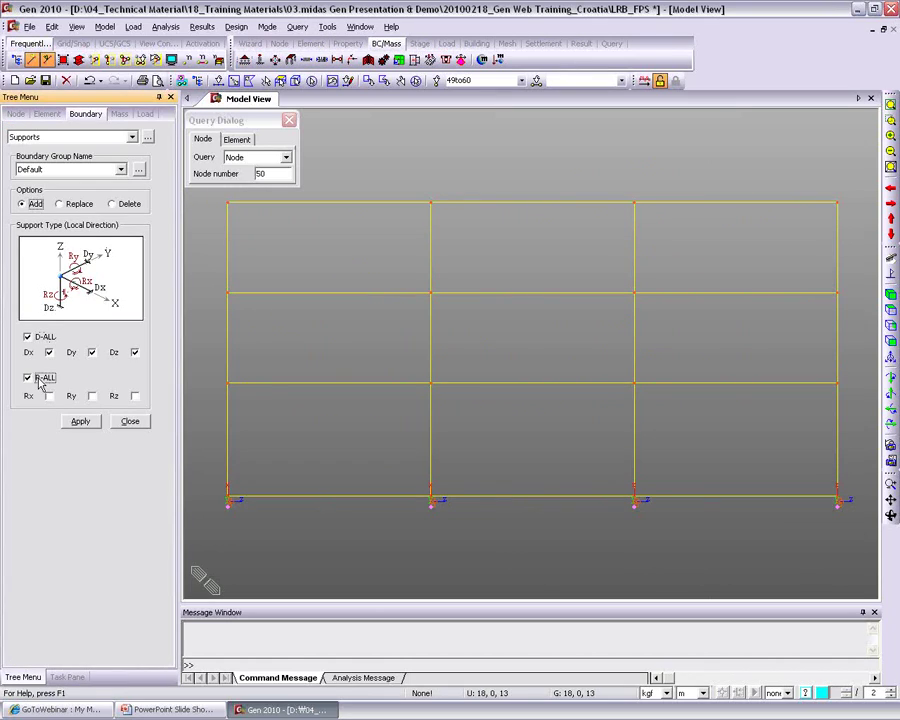
{"action": "left_click", "coordinate": [80, 422]}
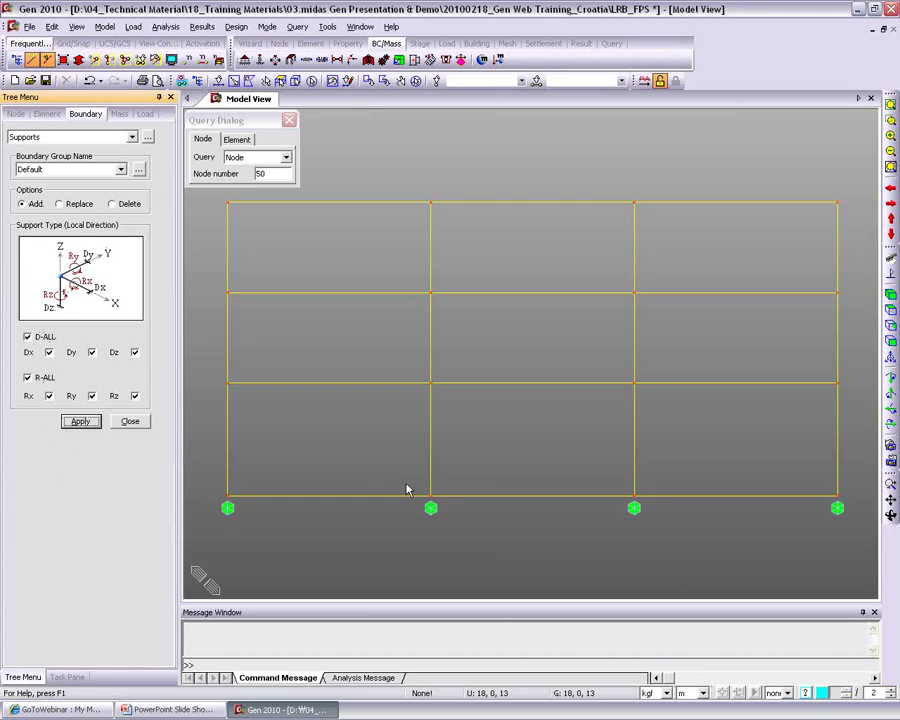
{"action": "left_click", "coordinate": [890, 292]}
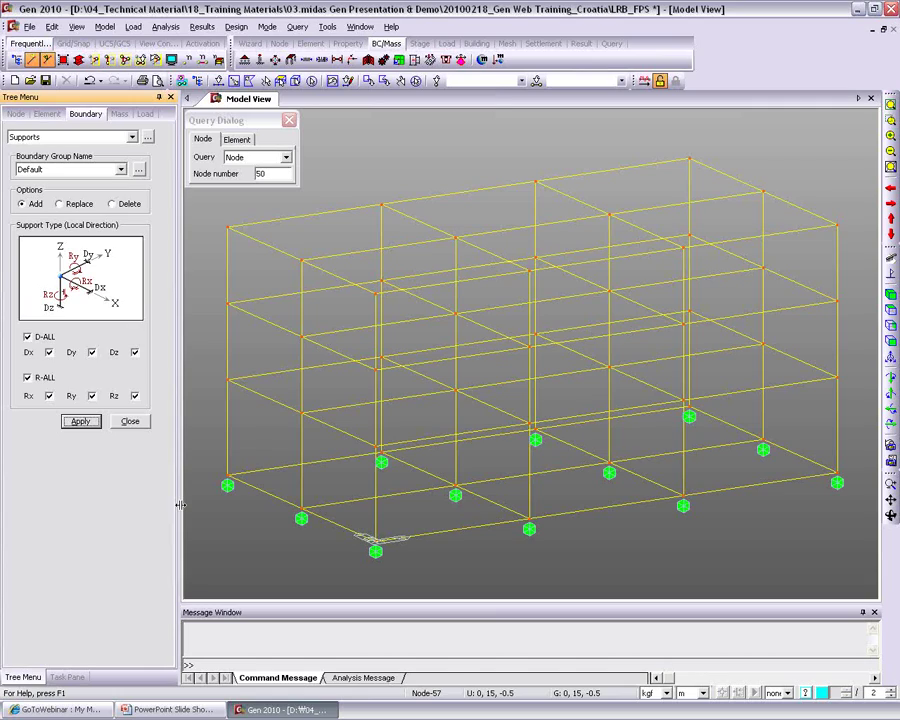
{"action": "left_click", "coordinate": [130, 423]}
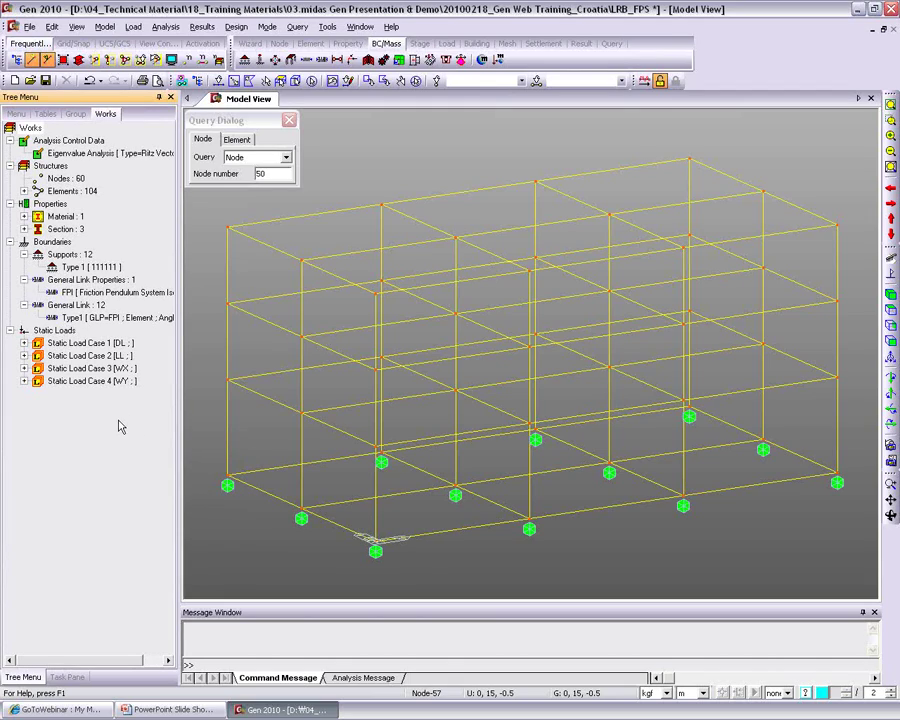
Step: Check and accept the 3-D structure type settings with lumped mass and self-weight converted into masses in X, Y, Z
{"action": "left_click", "coordinate": [116, 460]}
{"action": "left_click", "coordinate": [133, 26]}
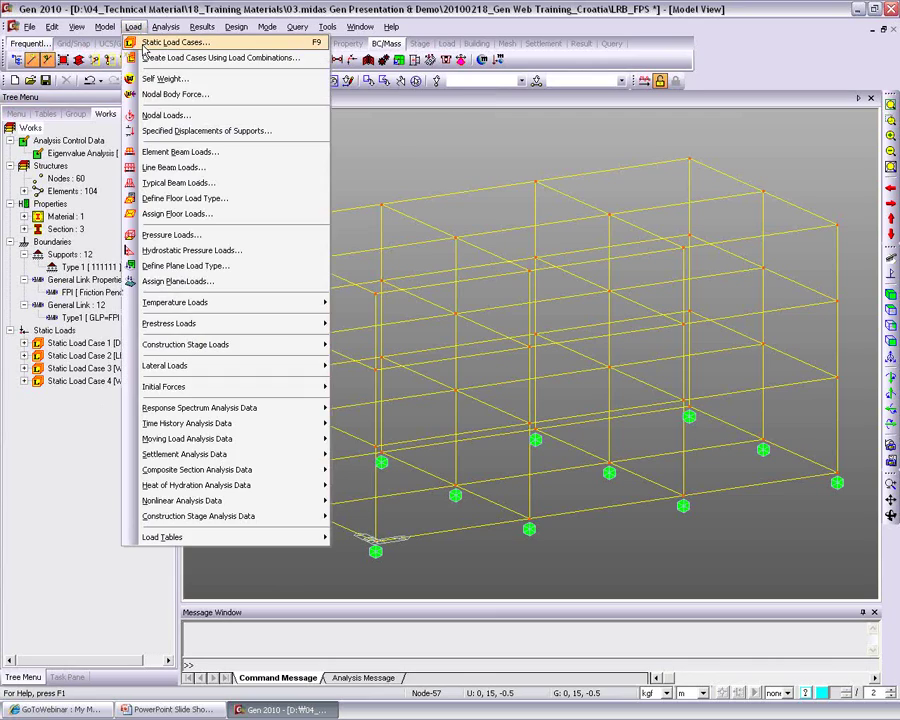
{"action": "left_click", "coordinate": [160, 42]}
{"action": "key", "text": "Escape"}
{"action": "left_click", "coordinate": [105, 26]}
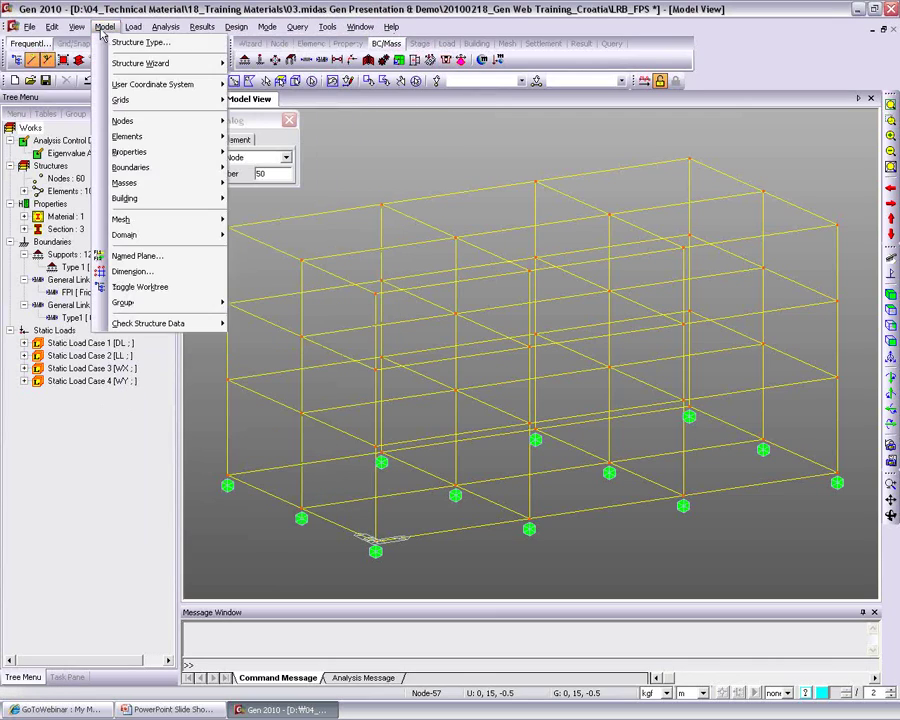
{"action": "left_click", "coordinate": [140, 42]}
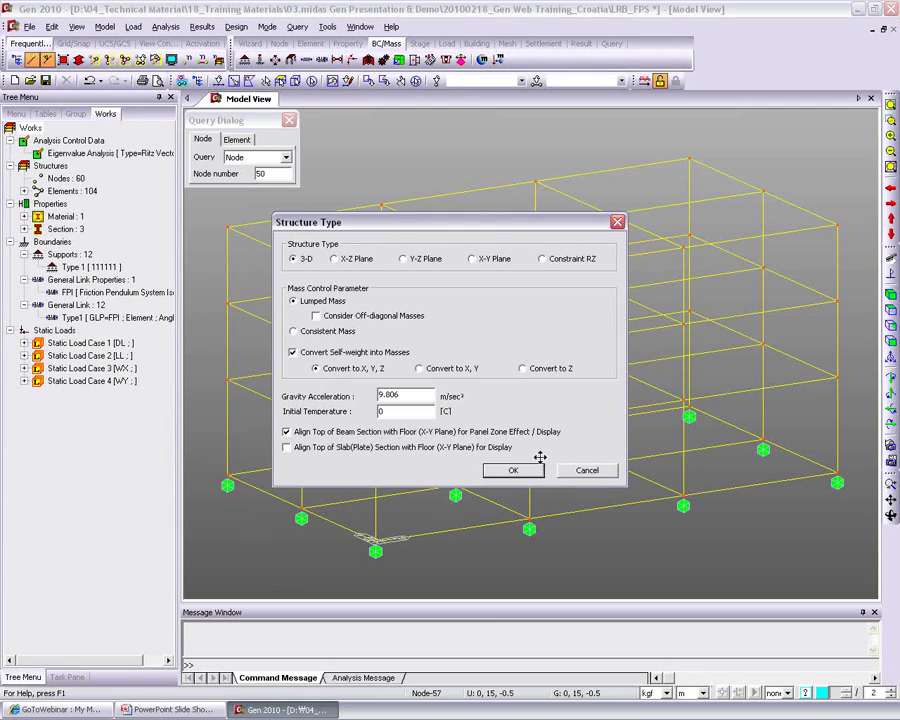
{"action": "left_click", "coordinate": [513, 472]}
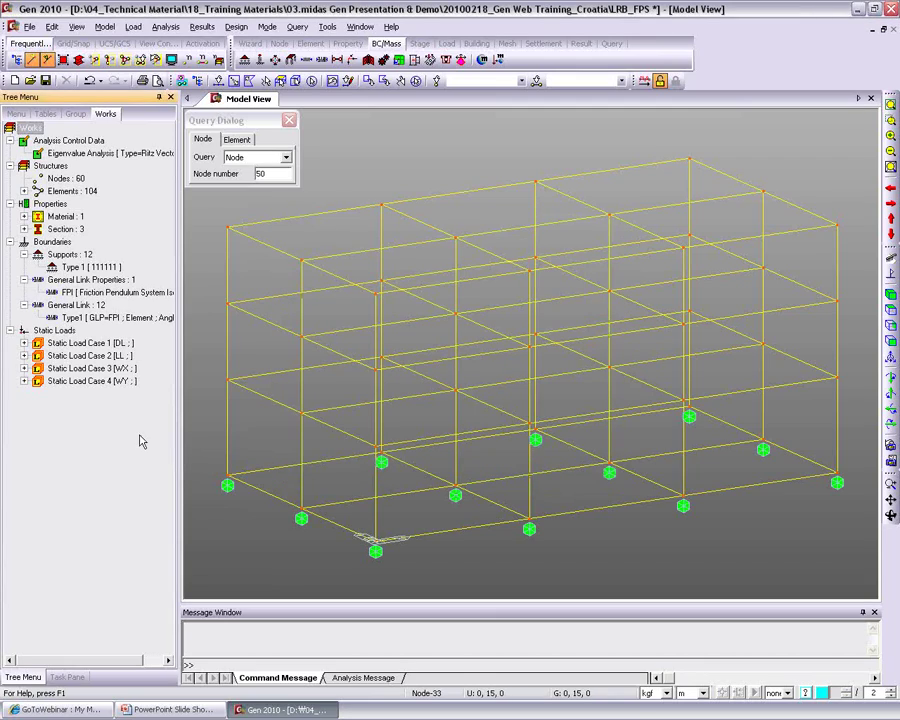
Step: Convert the DL load case into masses in the X, Y directions with a scale factor of 1
{"action": "left_click", "coordinate": [132, 26]}
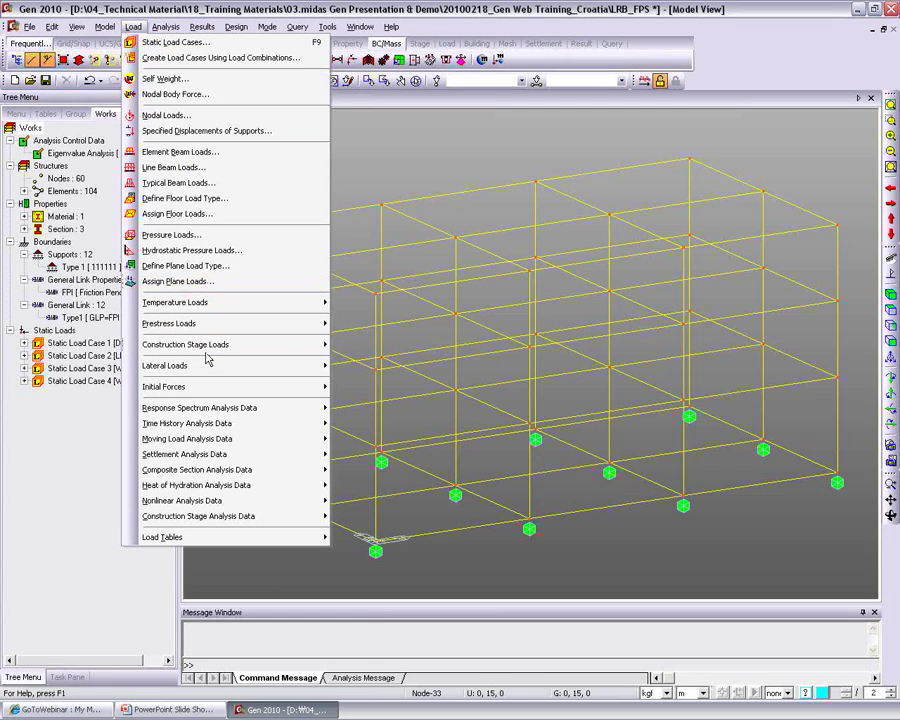
{"action": "mouse_move", "coordinate": [105, 26]}
{"action": "mouse_move", "coordinate": [207, 180]}
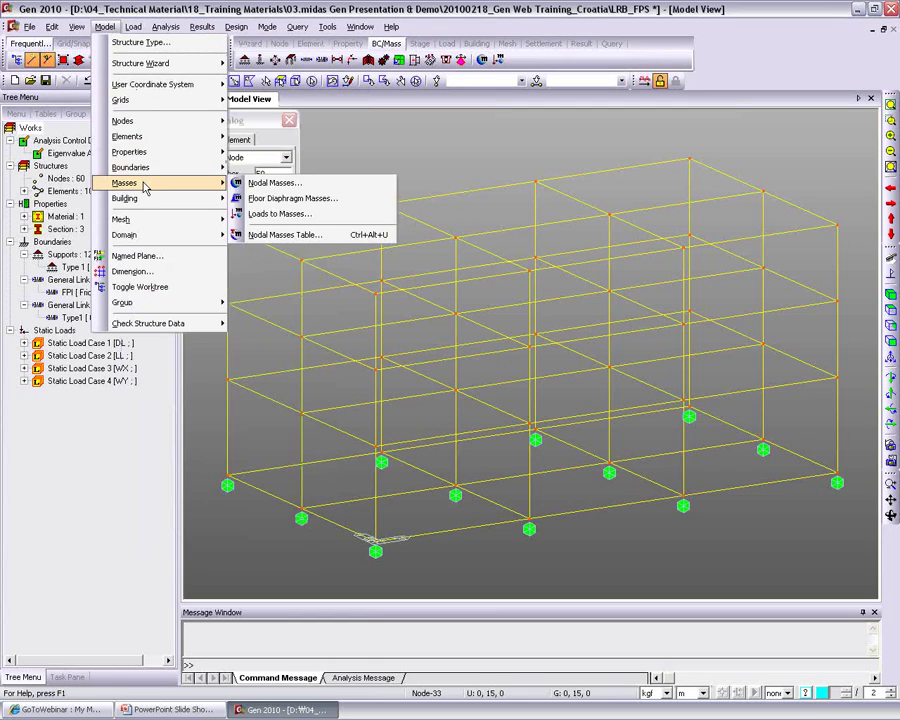
{"action": "left_click", "coordinate": [277, 216]}
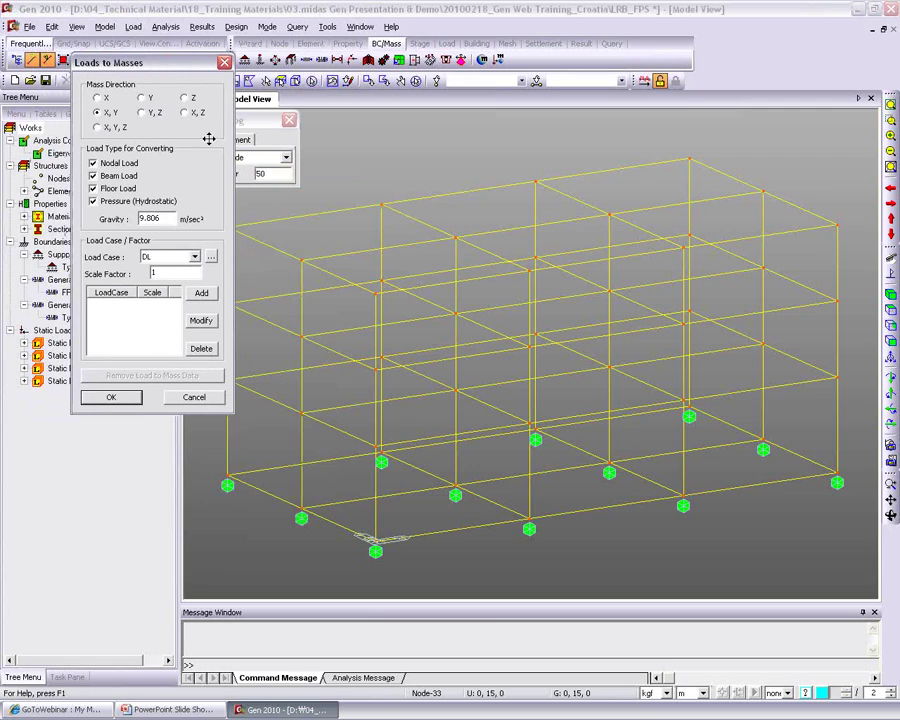
{"action": "left_click", "coordinate": [201, 292]}
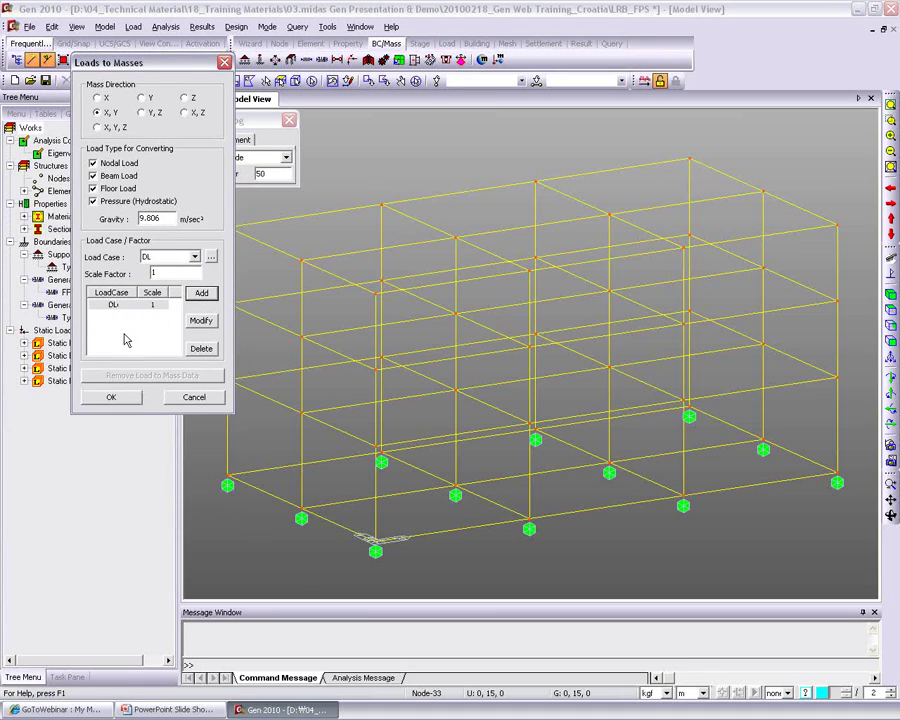
{"action": "left_click", "coordinate": [111, 397]}
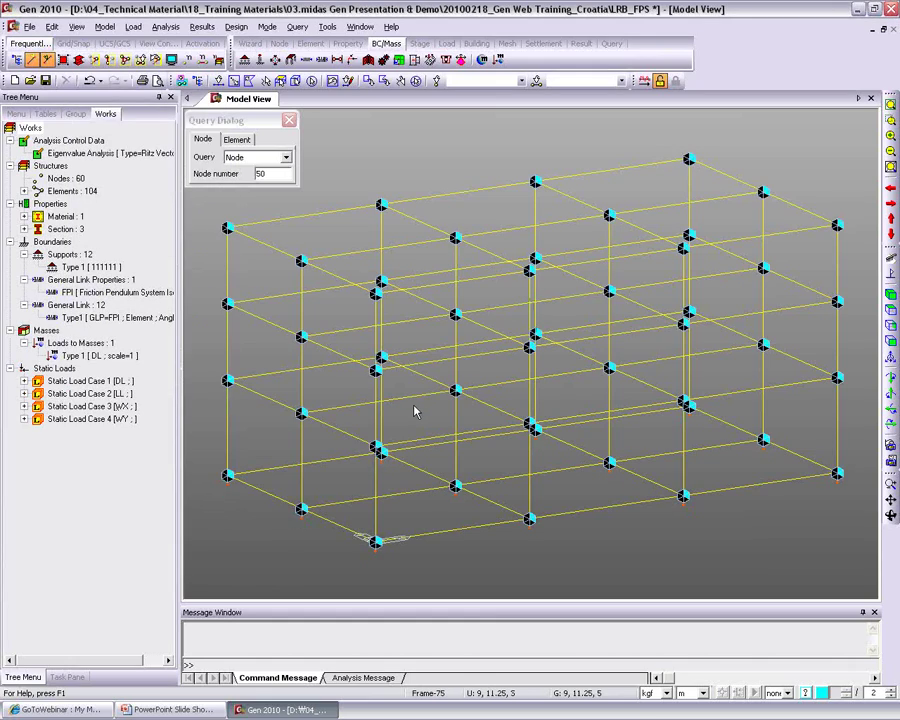
Step: Change the mass direction of the DL load-to-mass conversion to X, Y, Z
{"action": "double_click", "coordinate": [81, 357]}
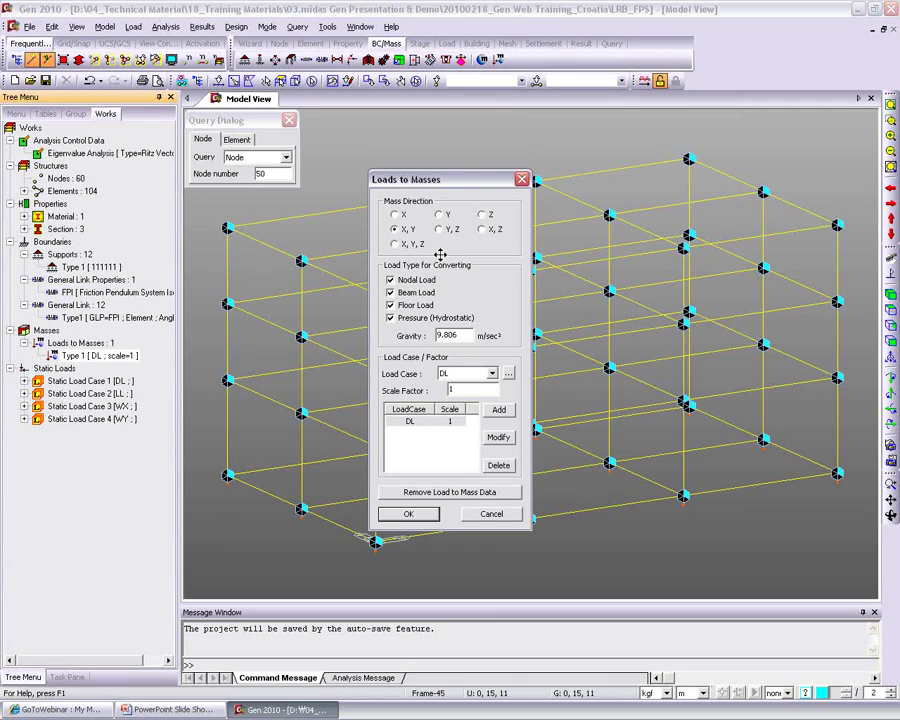
{"action": "left_click", "coordinate": [455, 422]}
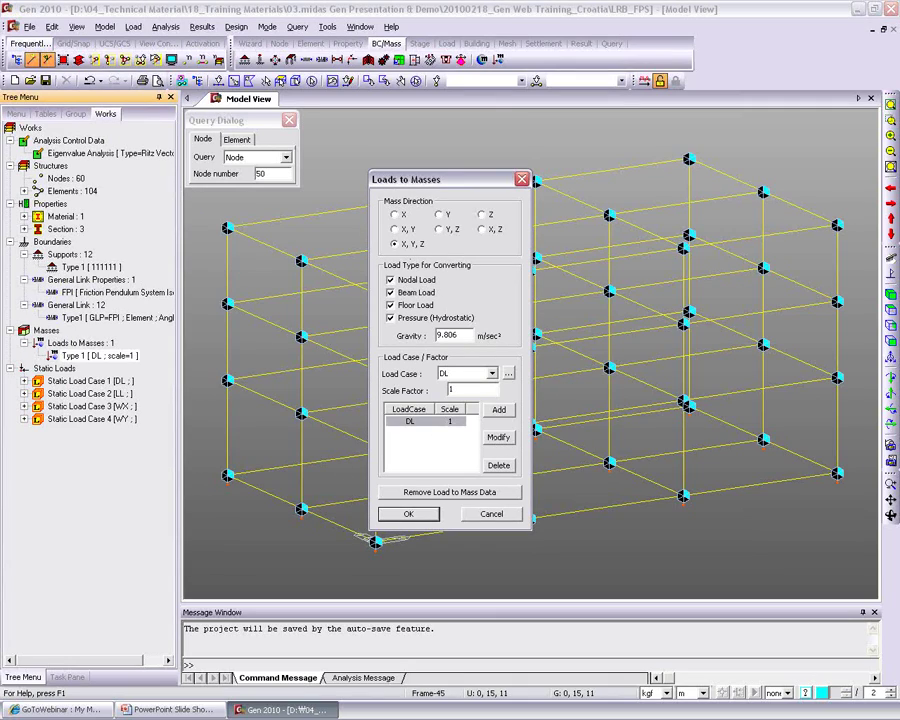
{"action": "left_click", "coordinate": [498, 438]}
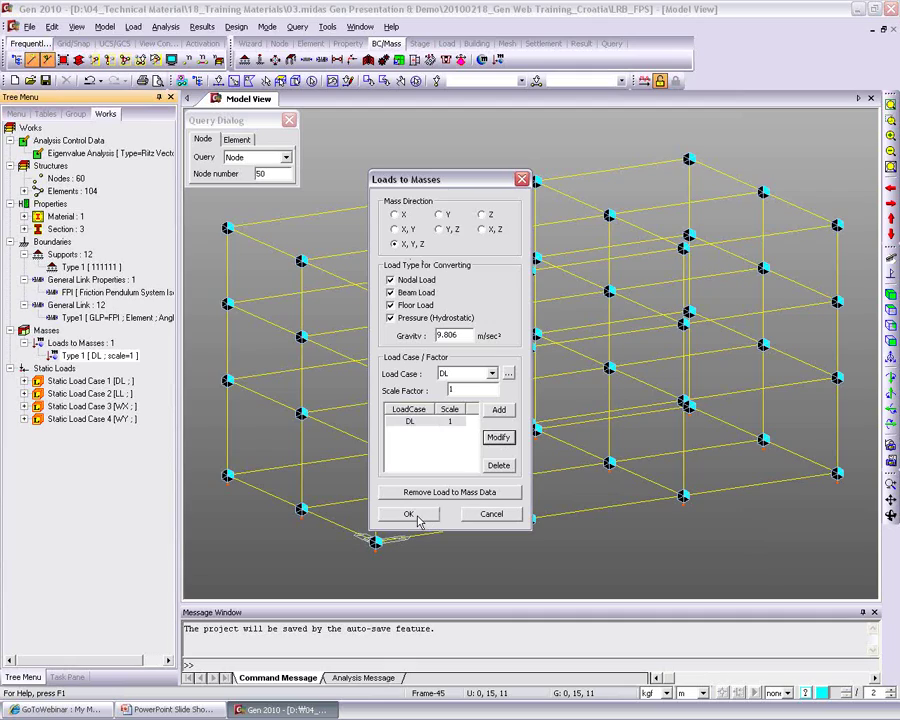
{"action": "left_click", "coordinate": [407, 514]}
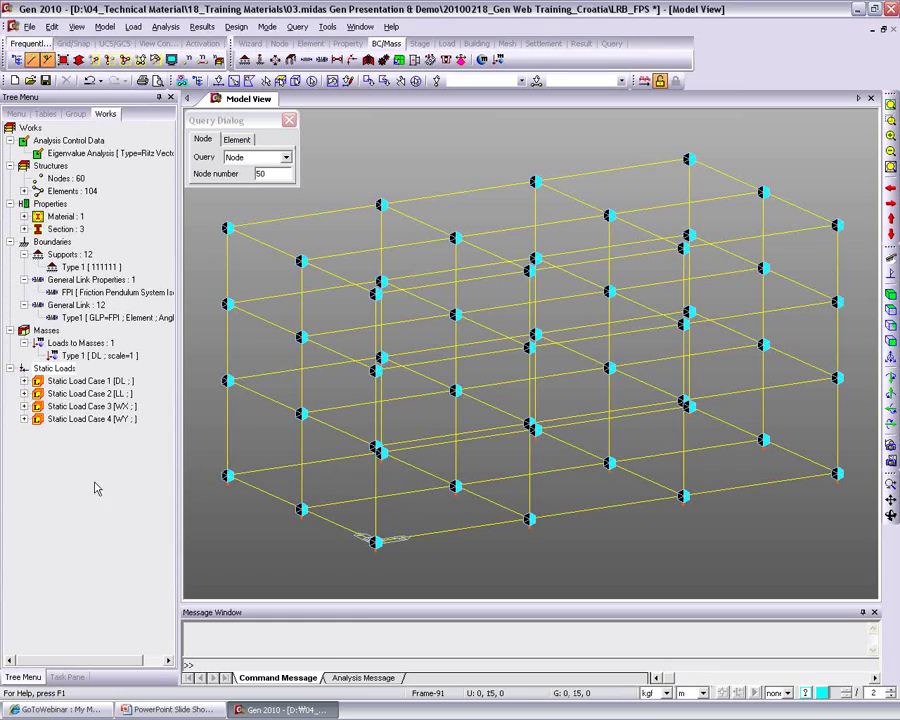
Step: Choose Nonlinear Time History Analysis as the analysis feature and open its time forcing functions
{"action": "left_click", "coordinate": [66, 676]}
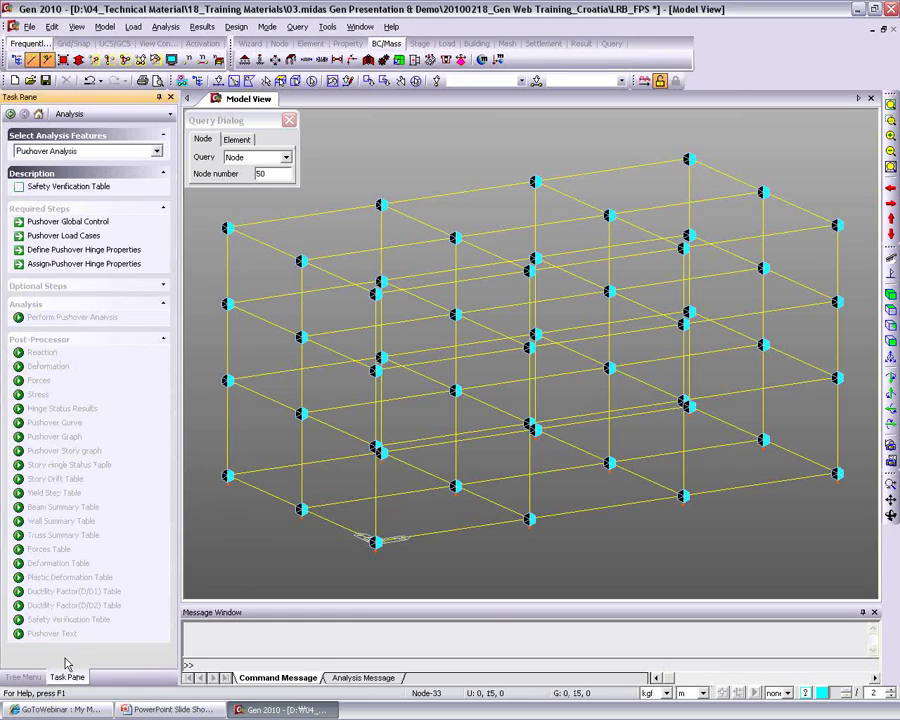
{"action": "left_click", "coordinate": [80, 150]}
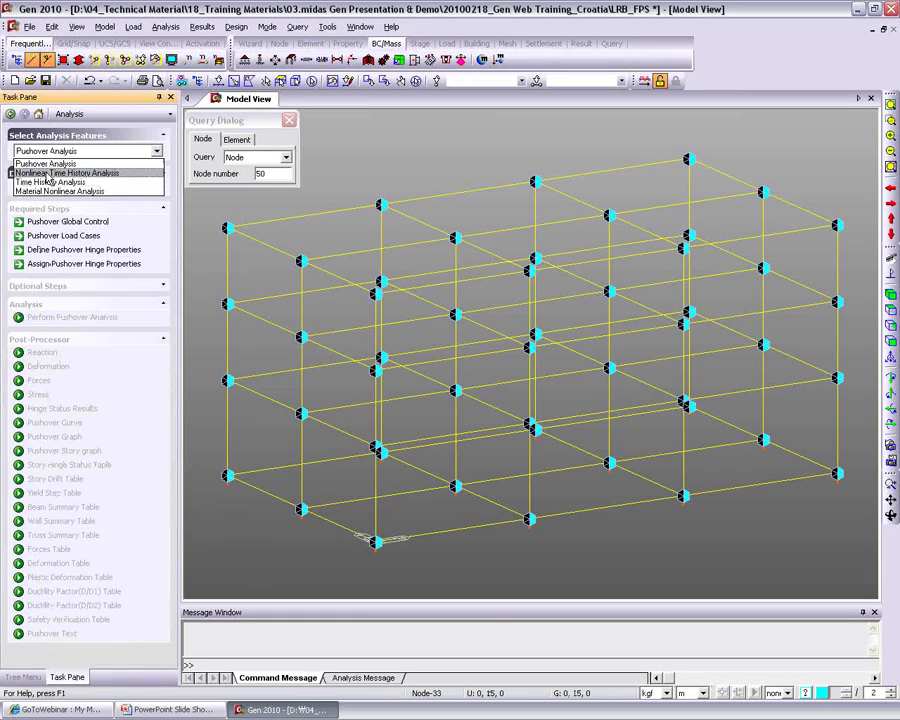
{"action": "left_click", "coordinate": [48, 174]}
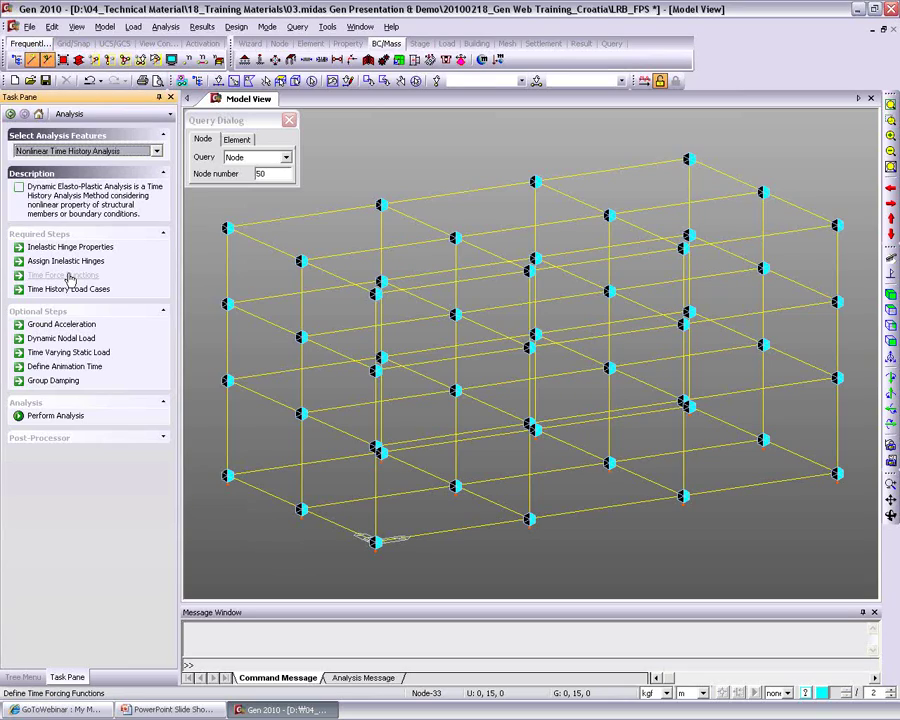
{"action": "left_click", "coordinate": [70, 278]}
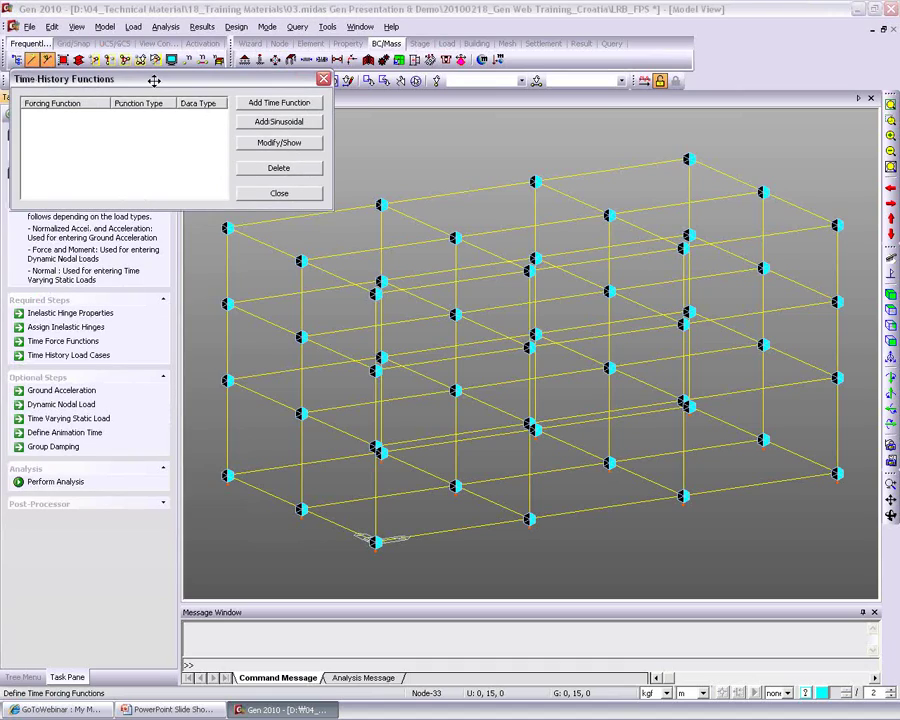
{"action": "left_click_drag", "start_coordinate": [148, 63], "coordinate": [250, 114]}
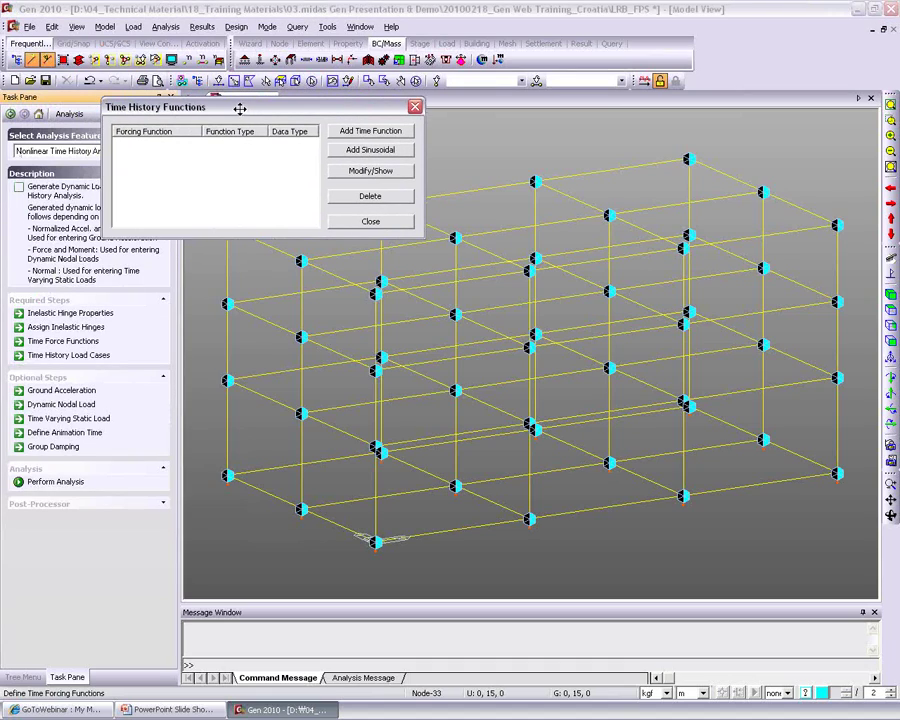
Step: Start a Normal-type time function named ramp with a first point of 0 at time 0 sec
{"action": "left_click", "coordinate": [366, 132]}
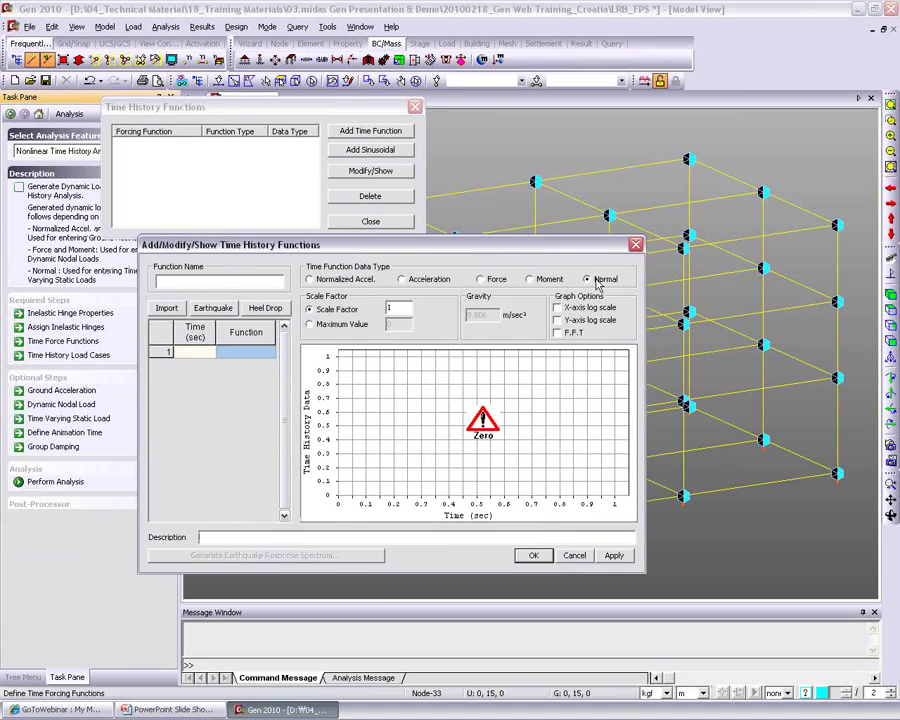
{"action": "left_click", "coordinate": [176, 282]}
{"action": "key", "text": "Tab"}
{"action": "type", "text": "0"}
{"action": "key", "text": "Tab"}
{"action": "type", "text": "0"}
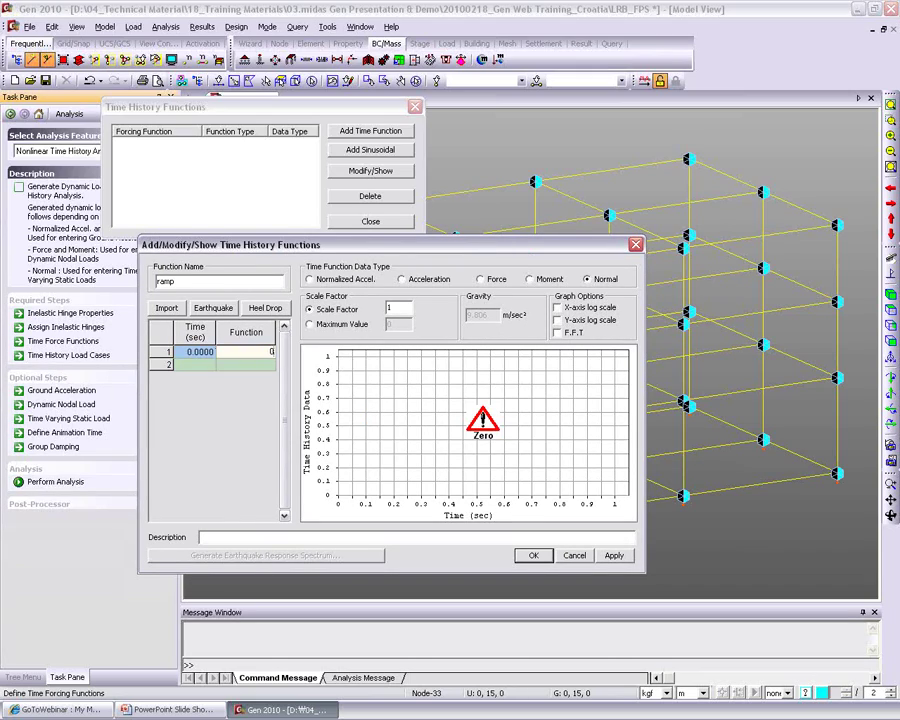
{"action": "key", "text": "Return"}
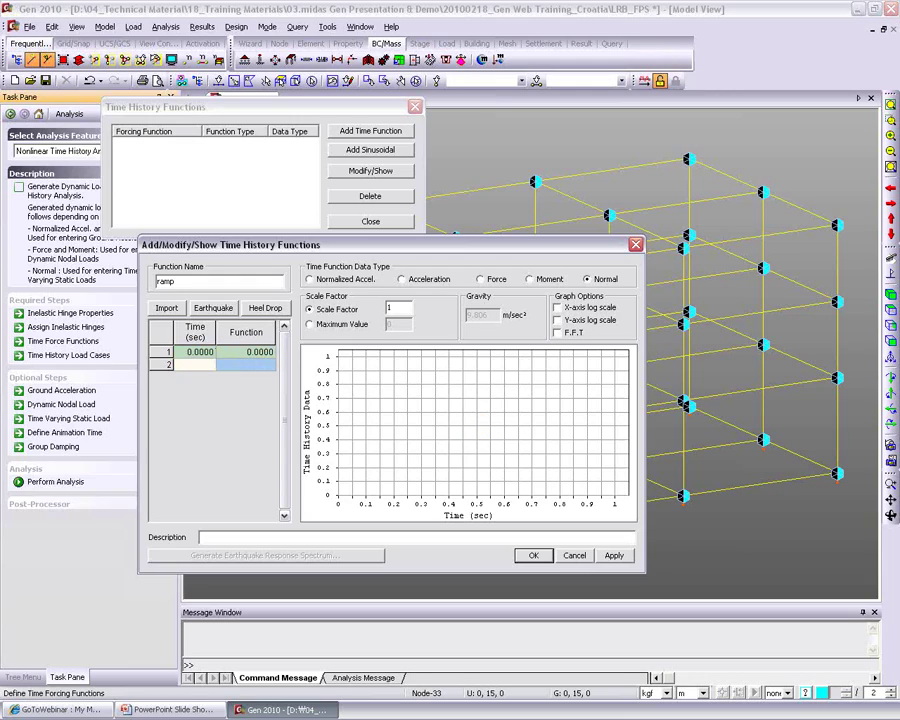
Step: Give the ramp function the value 1 at 2.5 sec and 1 at 60 sec, and save it
{"action": "type", "text": "2.5"}
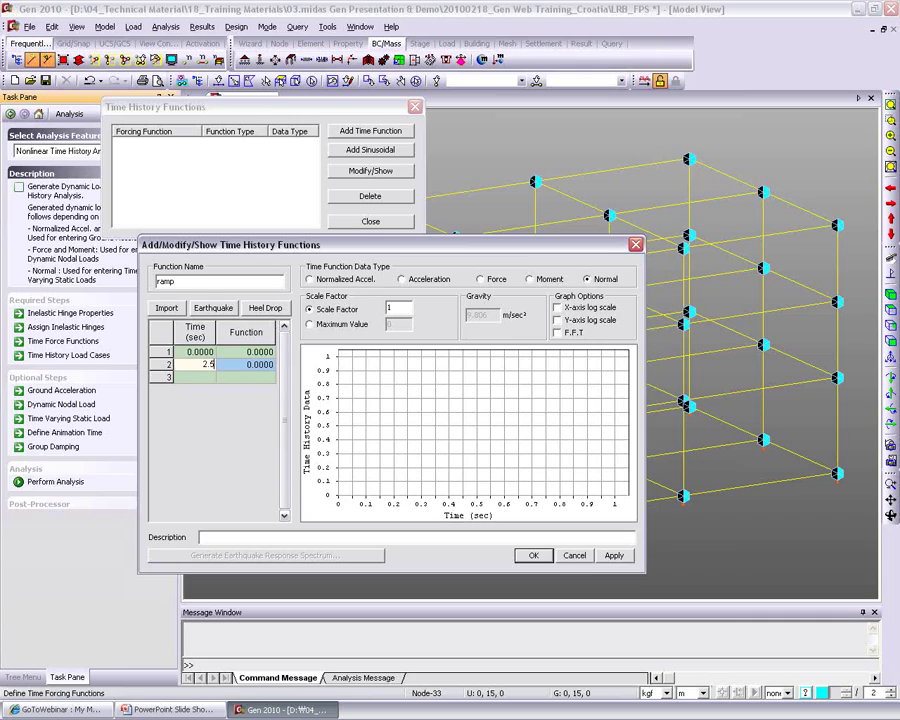
{"action": "key", "text": "Tab"}
{"action": "type", "text": "1"}
{"action": "key", "text": "Return"}
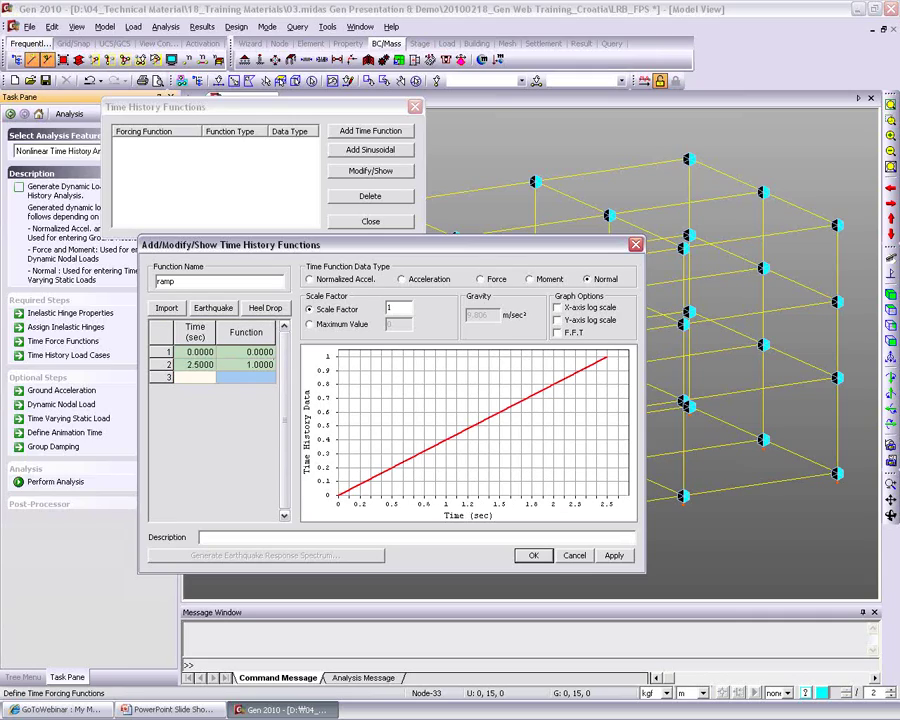
{"action": "type", "text": "60"}
{"action": "key", "text": "Tab"}
{"action": "type", "text": "1"}
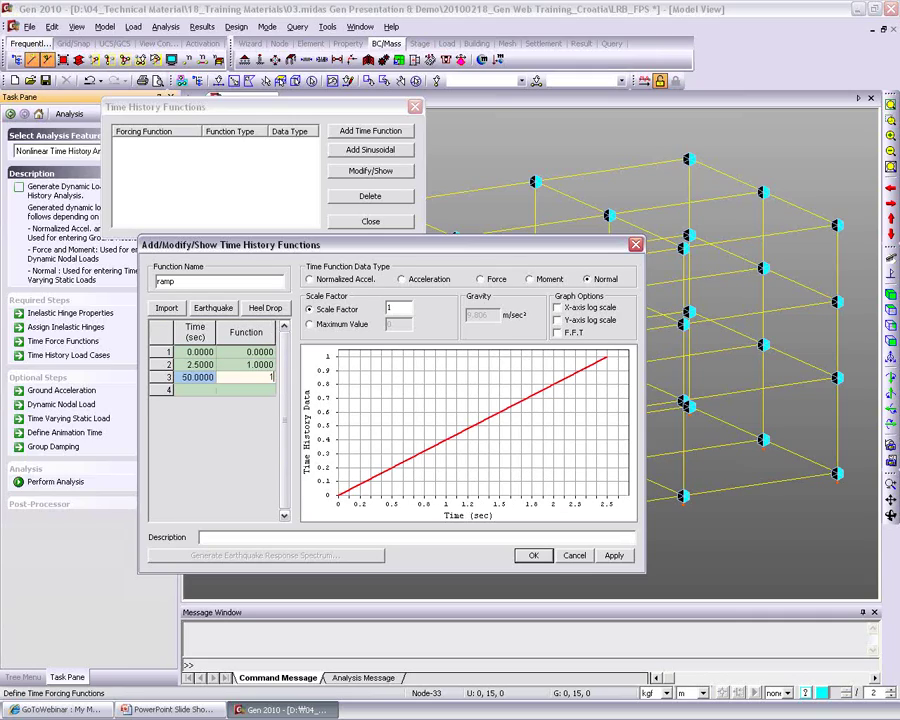
{"action": "key", "text": "Return"}
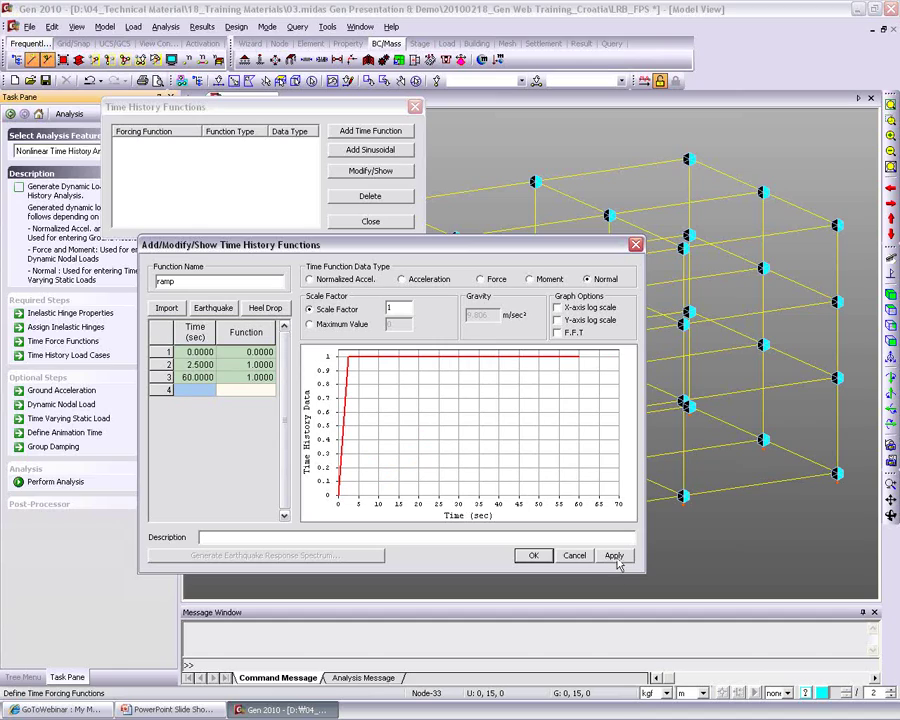
{"action": "left_click", "coordinate": [534, 555]}
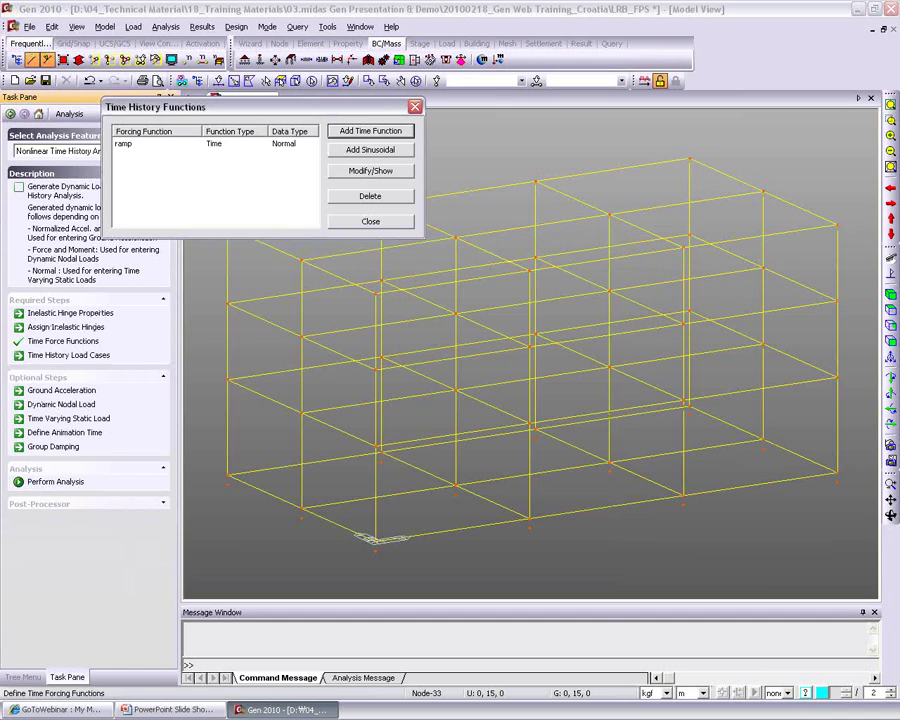
Step: Add a normalized acceleration time function from the 1940, El Centro Site, 270 Deg earthquake record and save it
{"action": "left_click", "coordinate": [370, 131]}
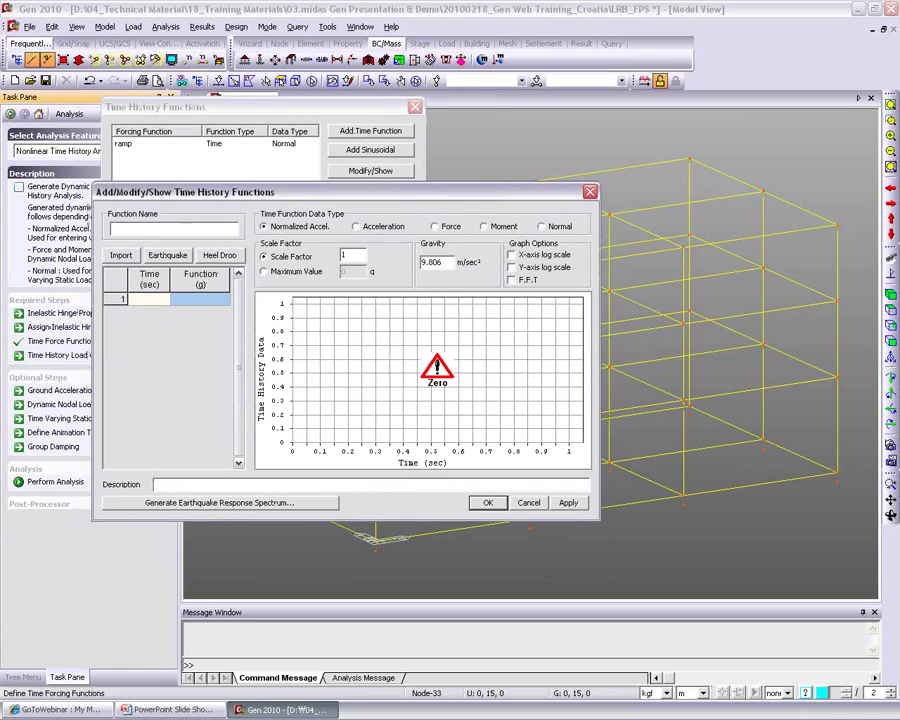
{"action": "left_click", "coordinate": [168, 256]}
{"action": "left_click_drag", "start_coordinate": [350, 282], "coordinate": [338, 252]}
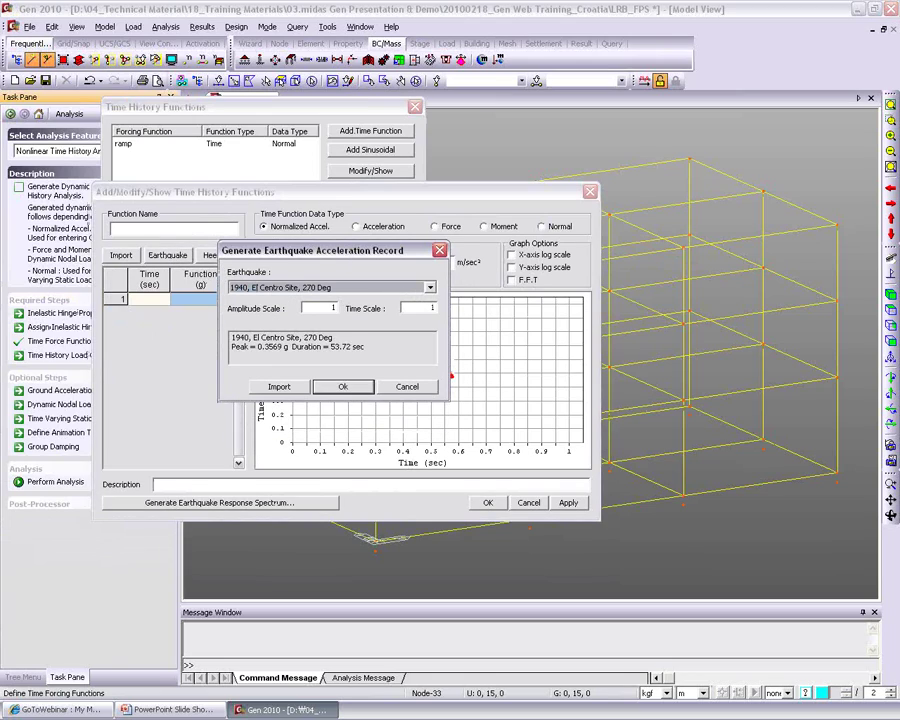
{"action": "left_click", "coordinate": [430, 288]}
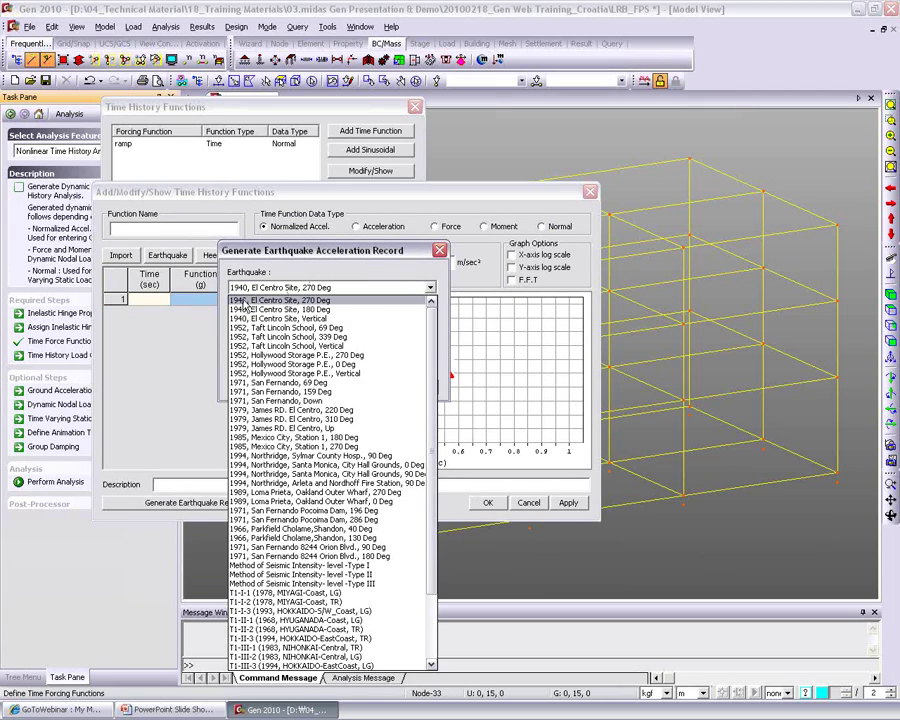
{"action": "left_click", "coordinate": [312, 301]}
{"action": "left_click", "coordinate": [341, 389]}
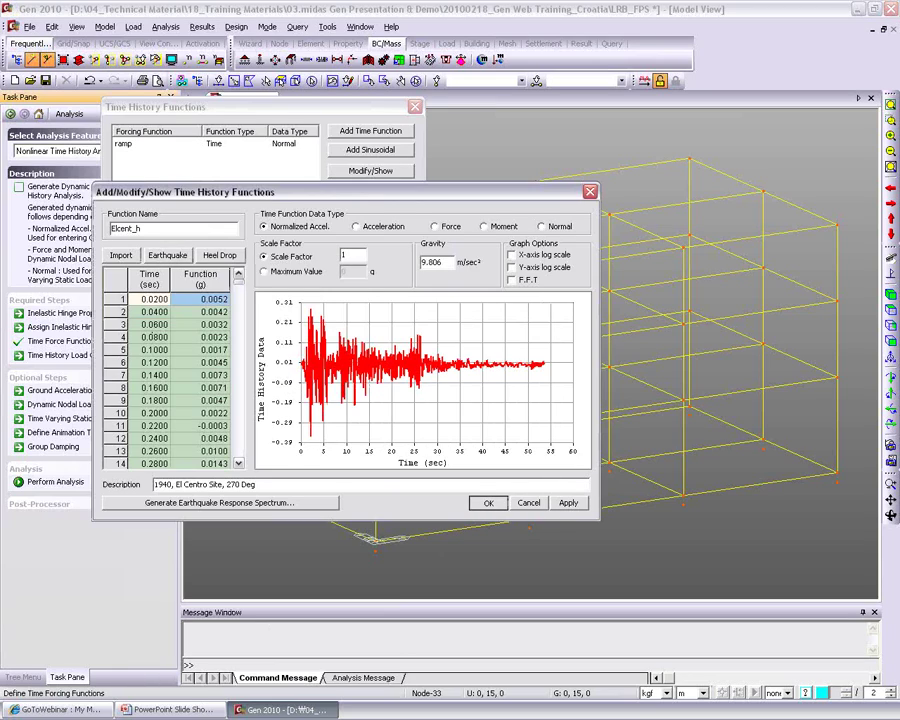
{"action": "left_click", "coordinate": [487, 502]}
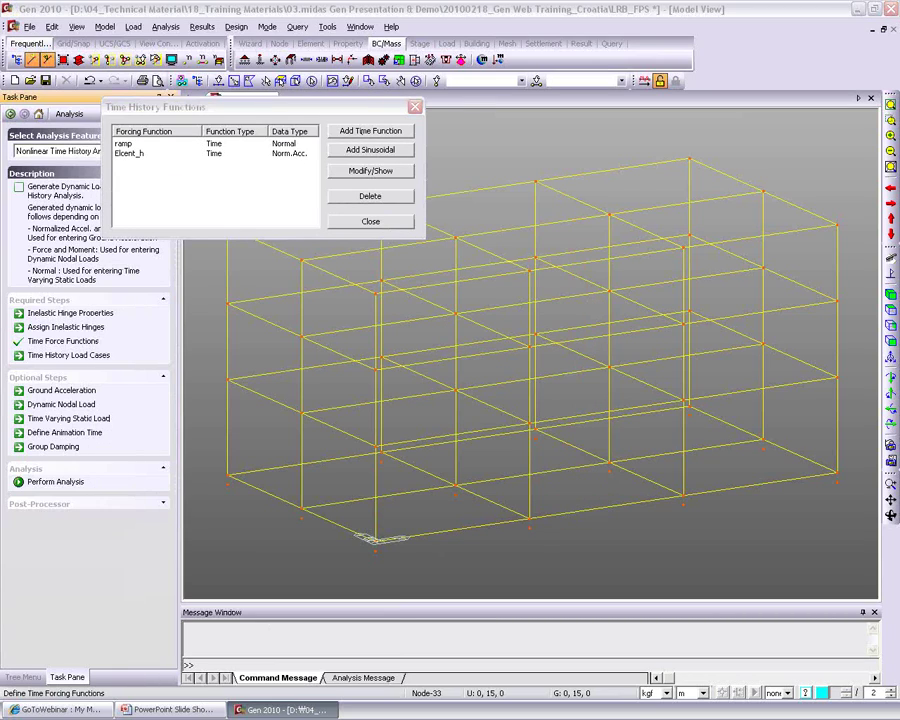
Step: Add another time function from the 1940, El Centro Site, 180 Deg record, save it and close the function list
{"action": "left_click", "coordinate": [159, 309]}
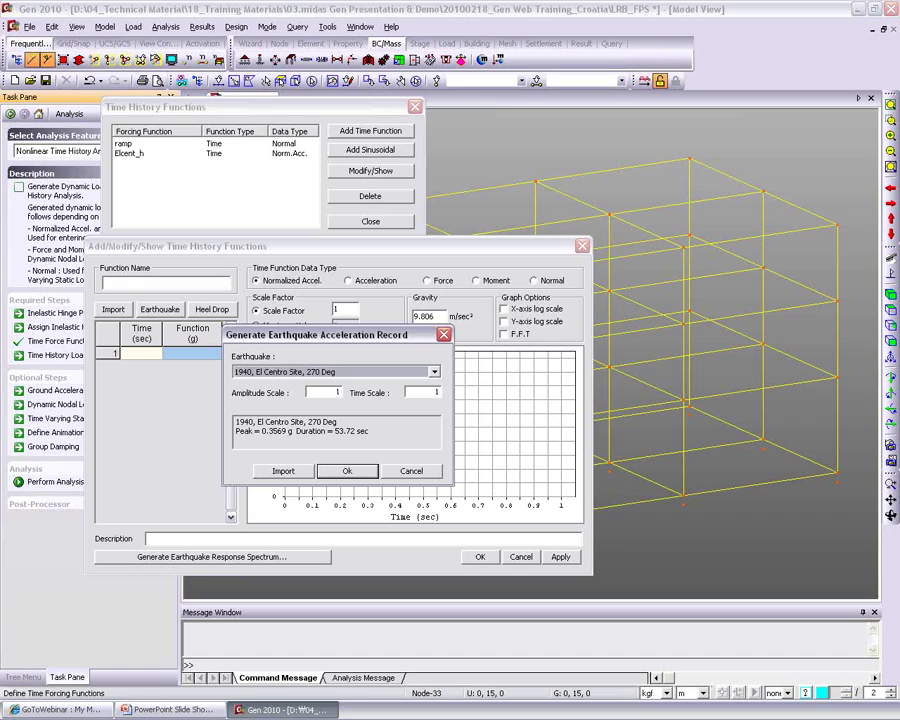
{"action": "left_click", "coordinate": [270, 371]}
{"action": "left_click", "coordinate": [270, 360]}
{"action": "scroll", "coordinate": [280, 368], "scroll_direction": "down", "scroll_amount": 3}
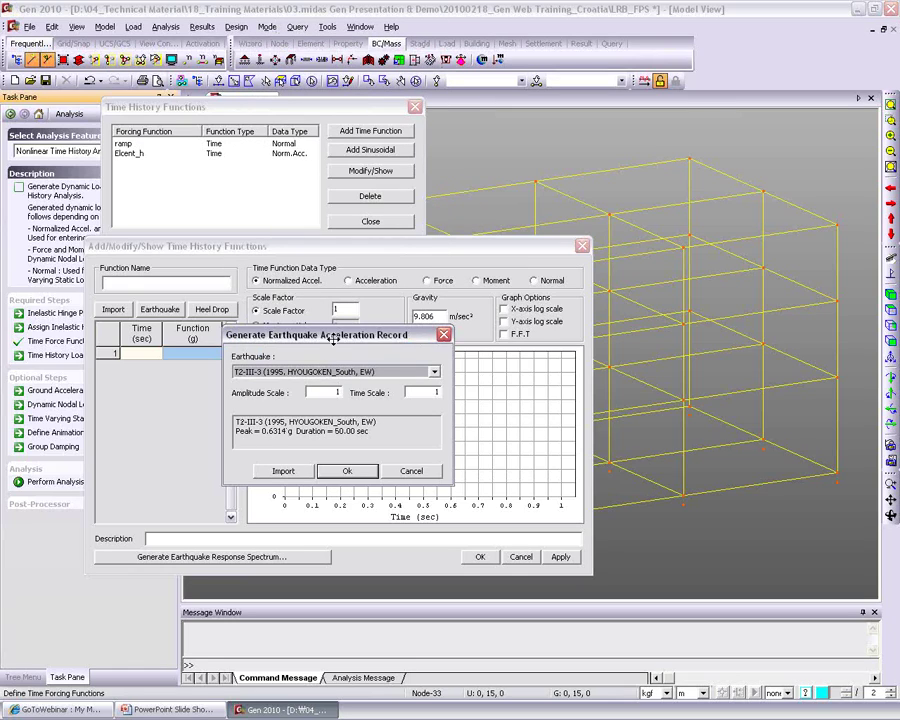
{"action": "left_click_drag", "start_coordinate": [333, 340], "coordinate": [333, 400]}
{"action": "left_click", "coordinate": [330, 436]}
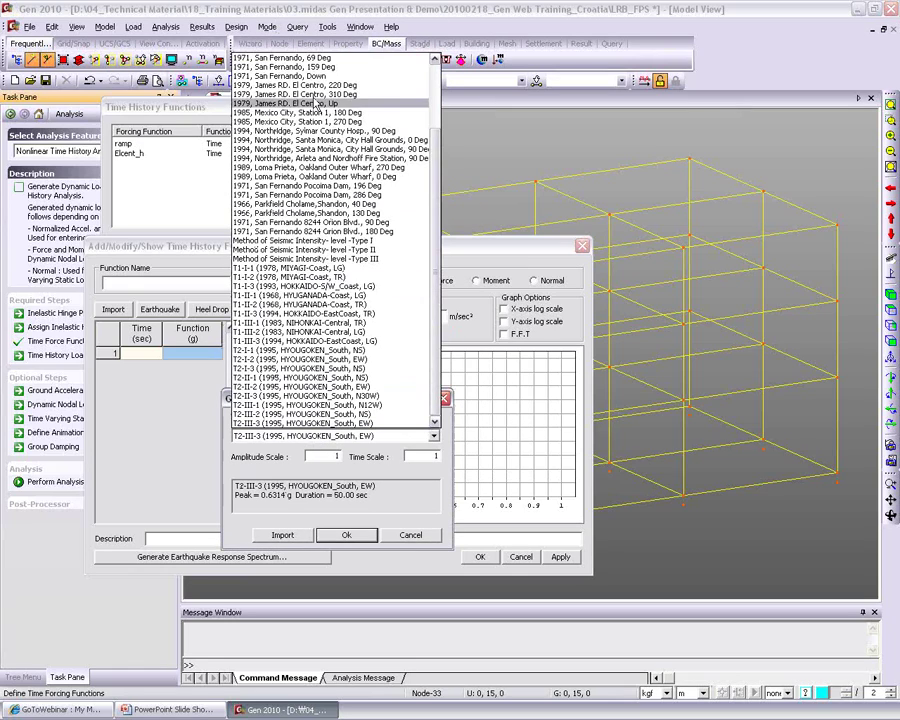
{"action": "scroll", "coordinate": [315, 103], "scroll_direction": "up", "scroll_amount": 3}
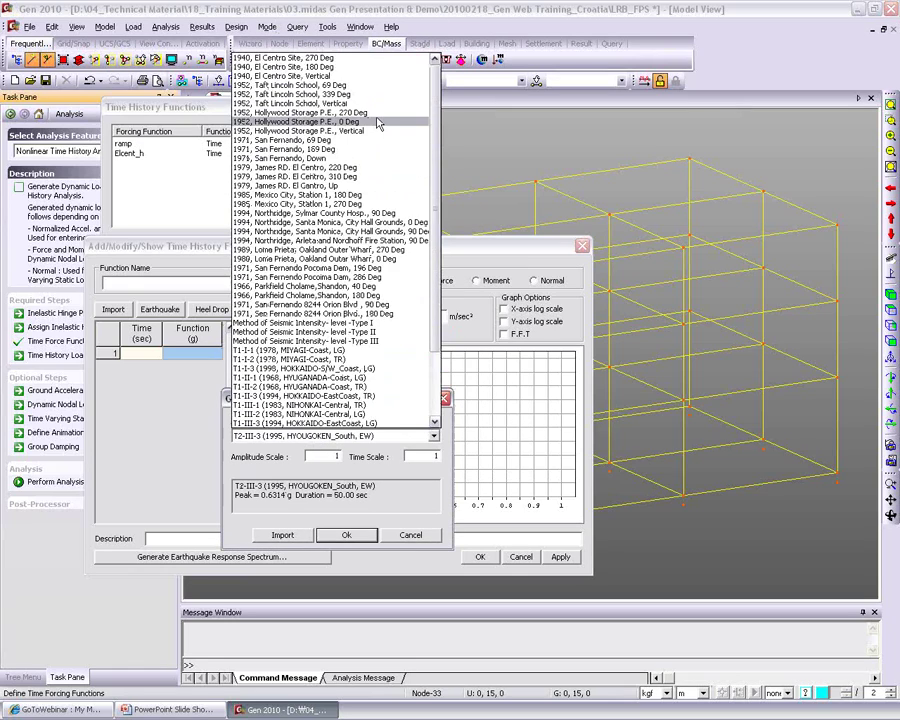
{"action": "left_click", "coordinate": [297, 67]}
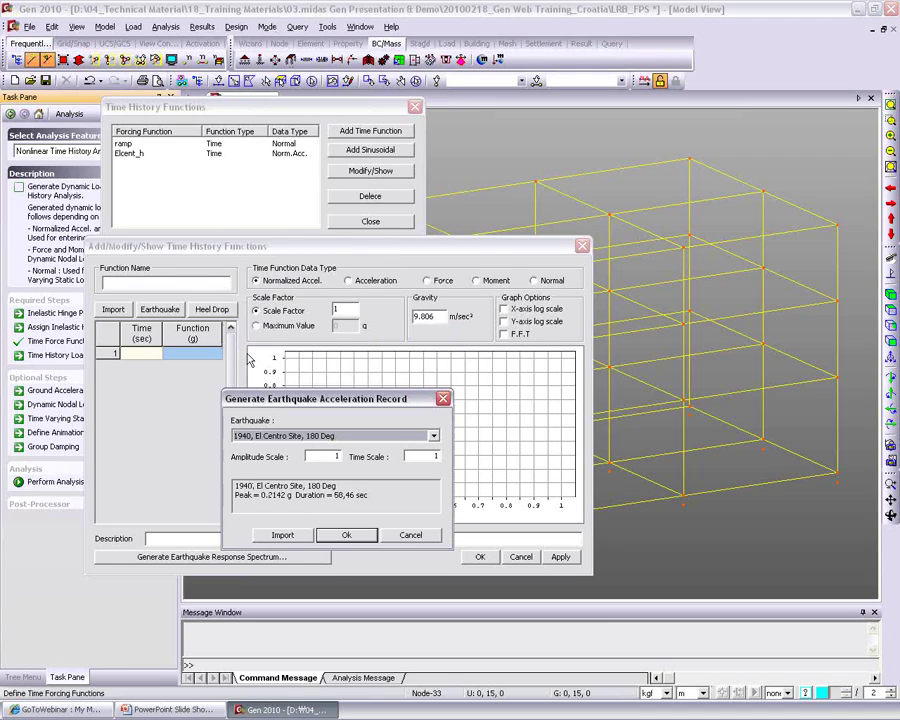
{"action": "left_click", "coordinate": [344, 534]}
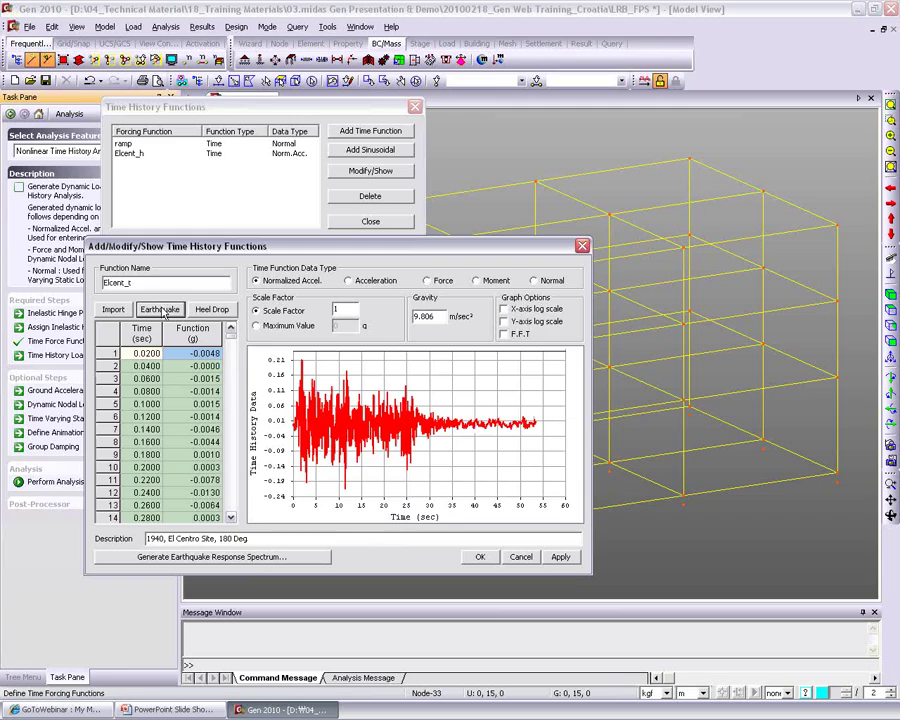
{"action": "left_click", "coordinate": [479, 557]}
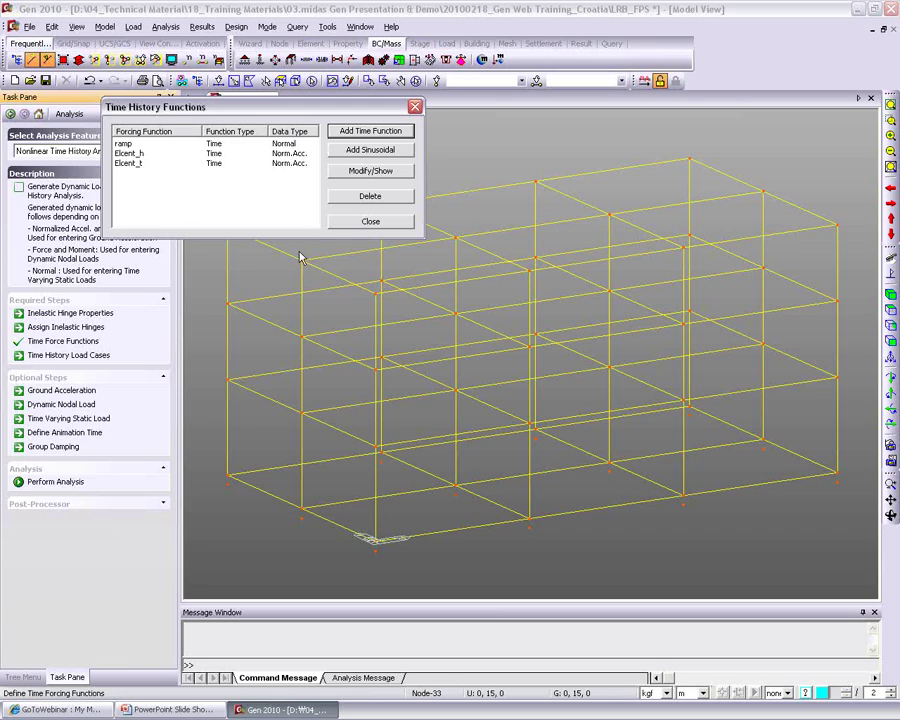
{"action": "left_click", "coordinate": [371, 222]}
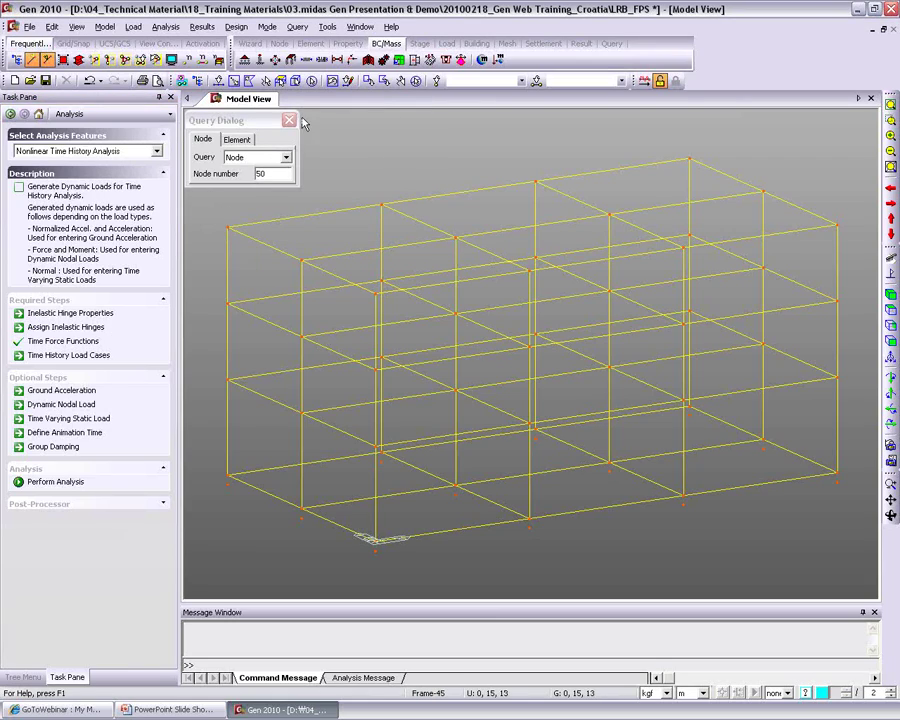
Step: Start a time history load case named Time_NL with the Nonlinear analysis type
{"action": "left_click", "coordinate": [67, 358]}
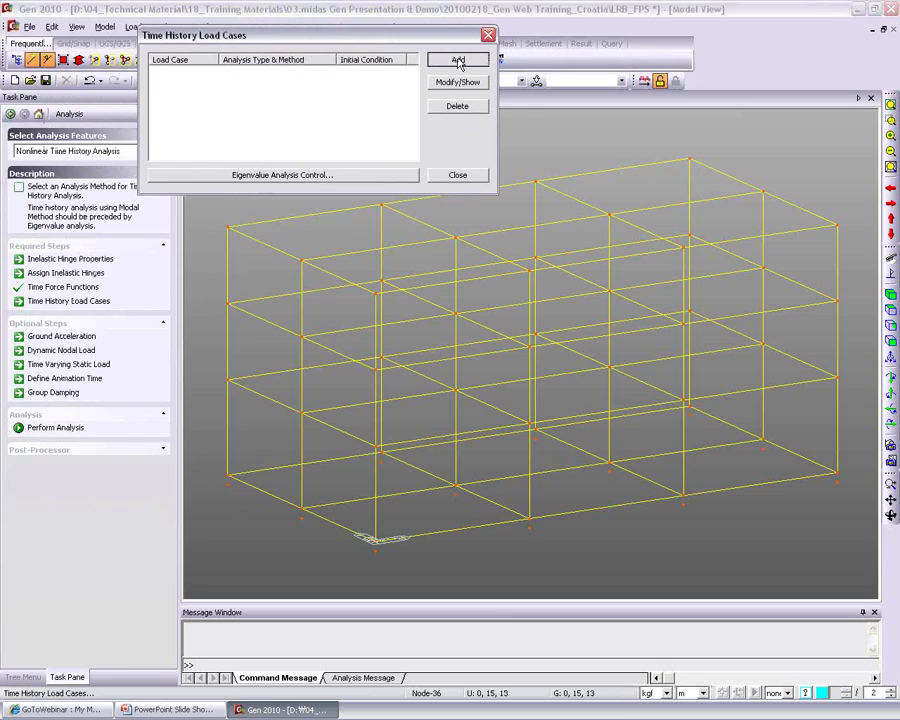
{"action": "left_click", "coordinate": [458, 61]}
{"action": "left_click_drag", "start_coordinate": [308, 23], "coordinate": [340, 88]}
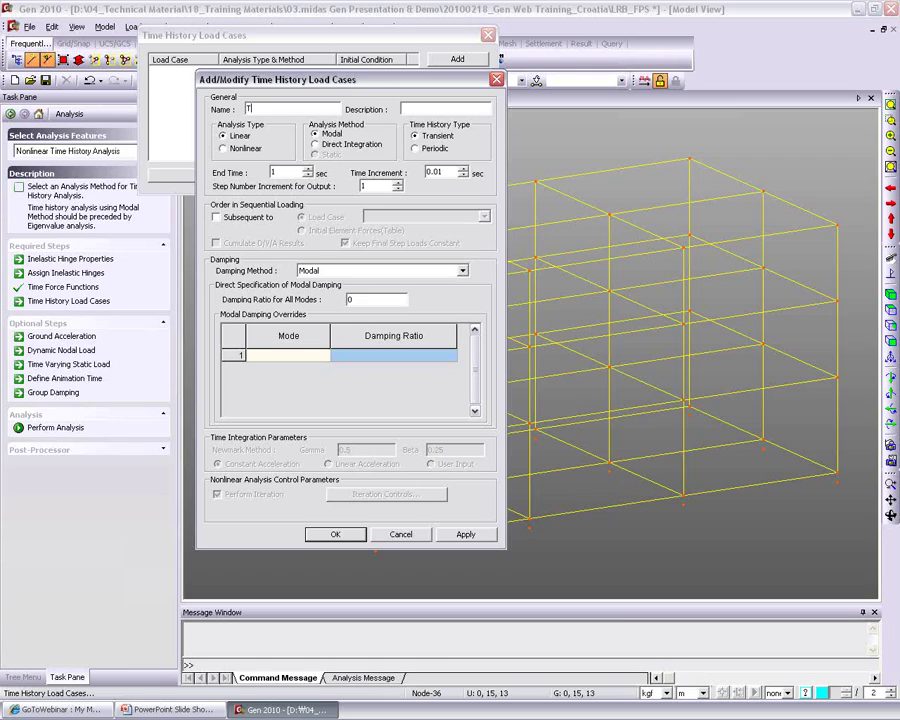
{"action": "type", "text": "me_NL"}
{"action": "left_click", "coordinate": [224, 148]}
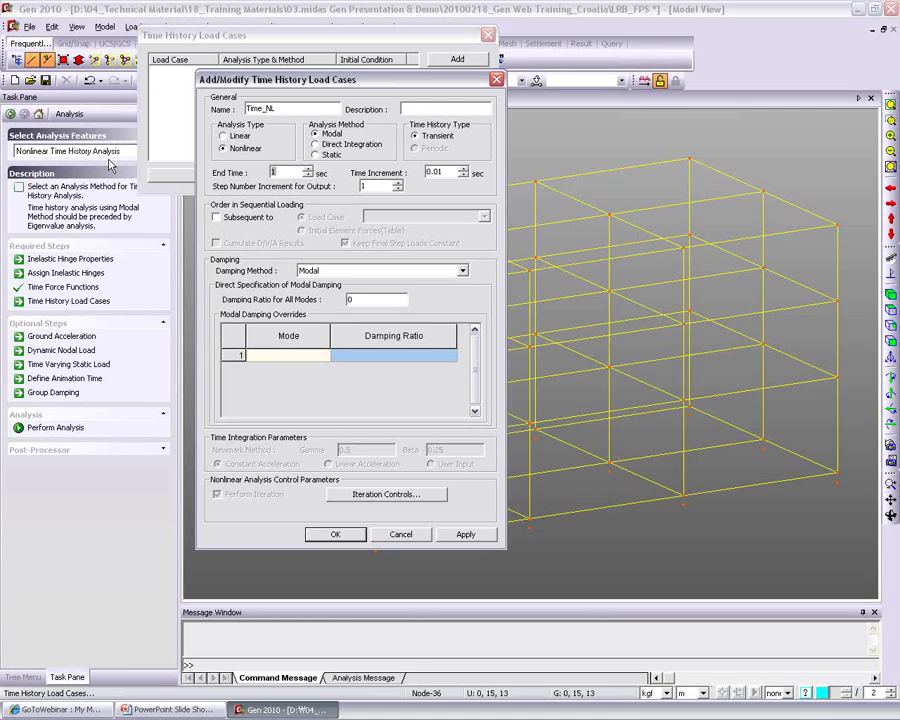
Step: Give Time_NL an end time of 60 sec and a 0.002 sec time increment, adjust its output step increment, and save it
{"action": "type", "text": "60"}
{"action": "left_click", "coordinate": [385, 184]}
{"action": "double_click", "coordinate": [435, 172]}
{"action": "right_click", "coordinate": [440, 172]}
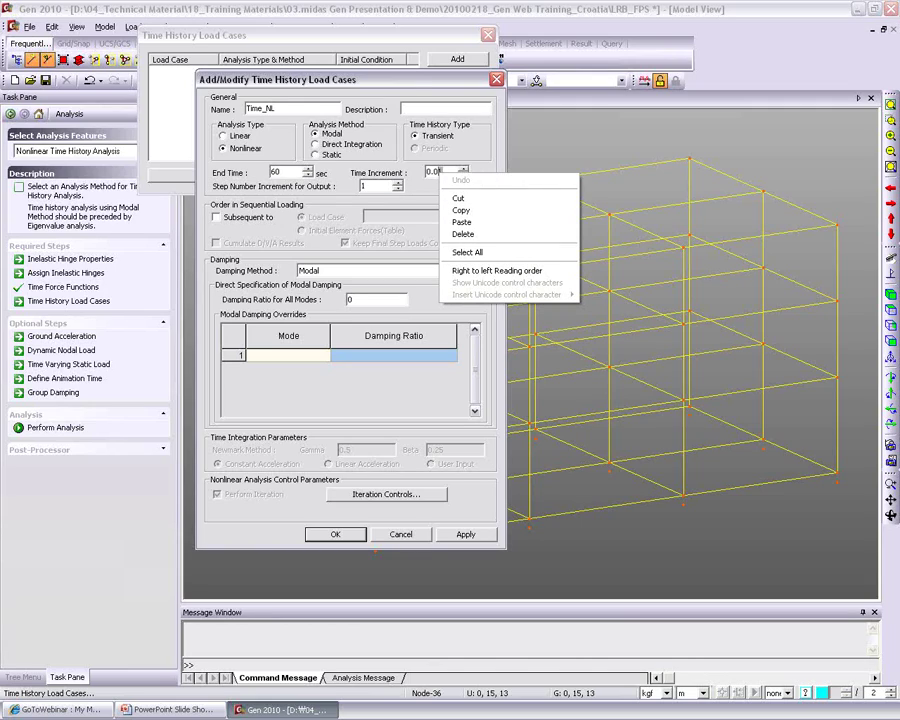
{"action": "left_click", "coordinate": [406, 84]}
{"action": "type", "text": "0.002"}
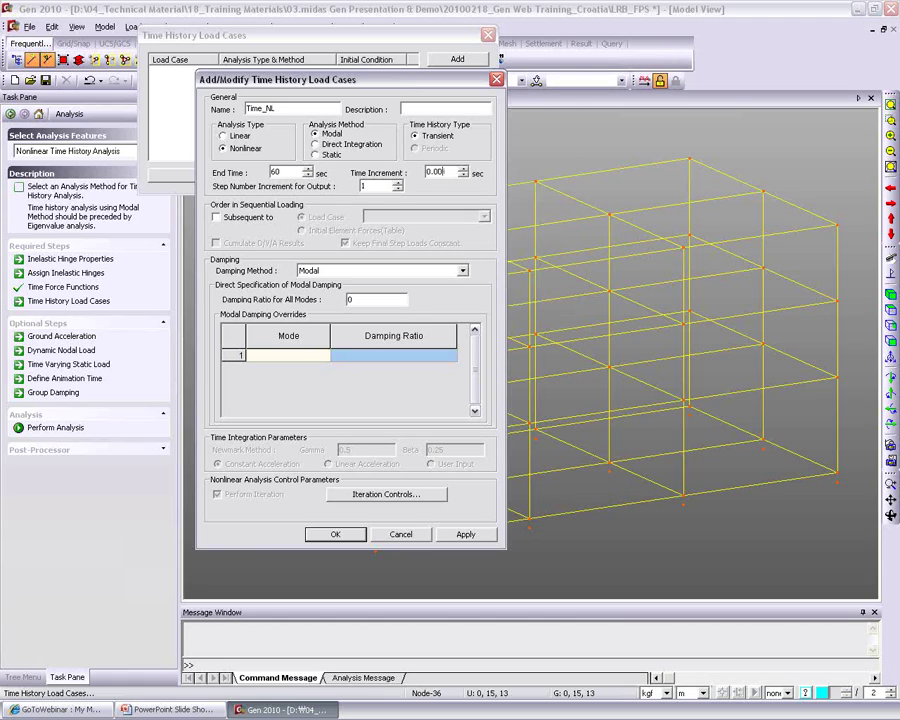
{"action": "left_click", "coordinate": [378, 185]}
{"action": "type", "text": "0"}
{"action": "left_click", "coordinate": [336, 535]}
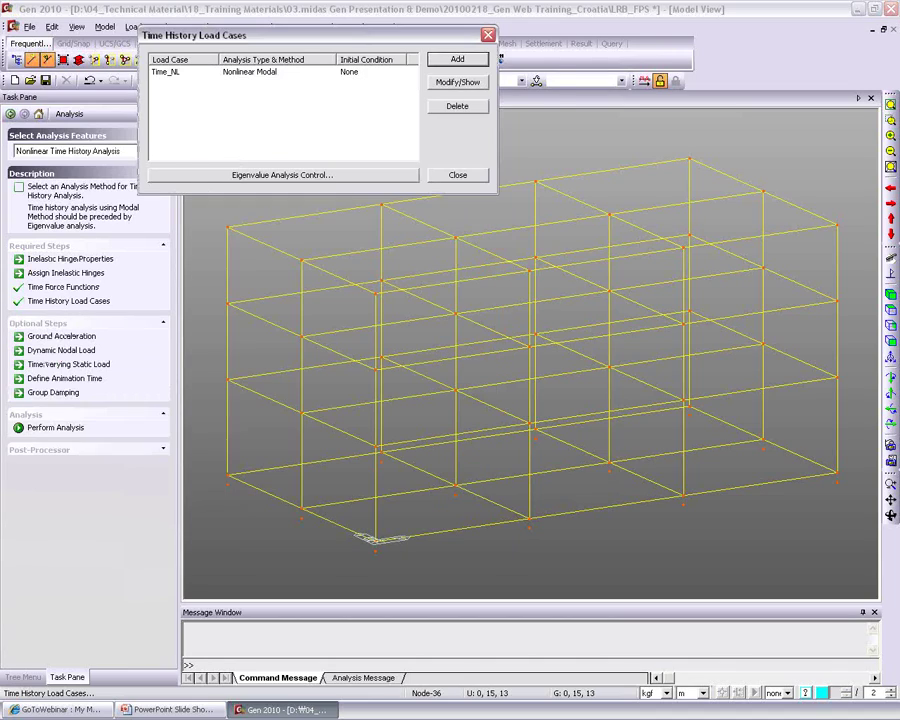
{"action": "left_click", "coordinate": [458, 176]}
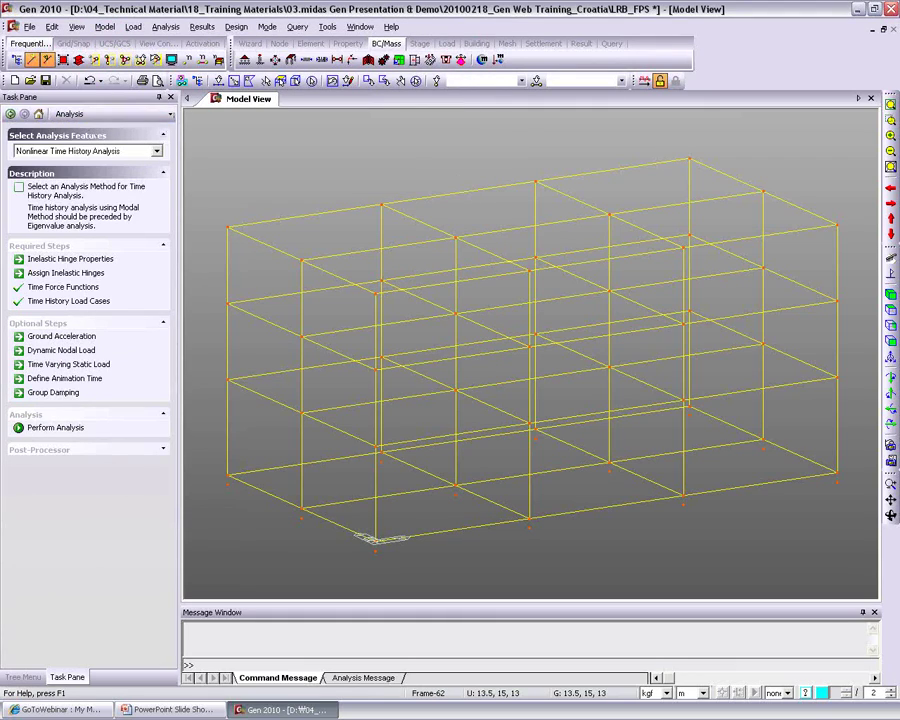
Step: Open the model's existing eigenvalue analysis settings and compare the Eigen Vectors and Ritz Vectors analysis types
{"action": "left_click", "coordinate": [23, 677]}
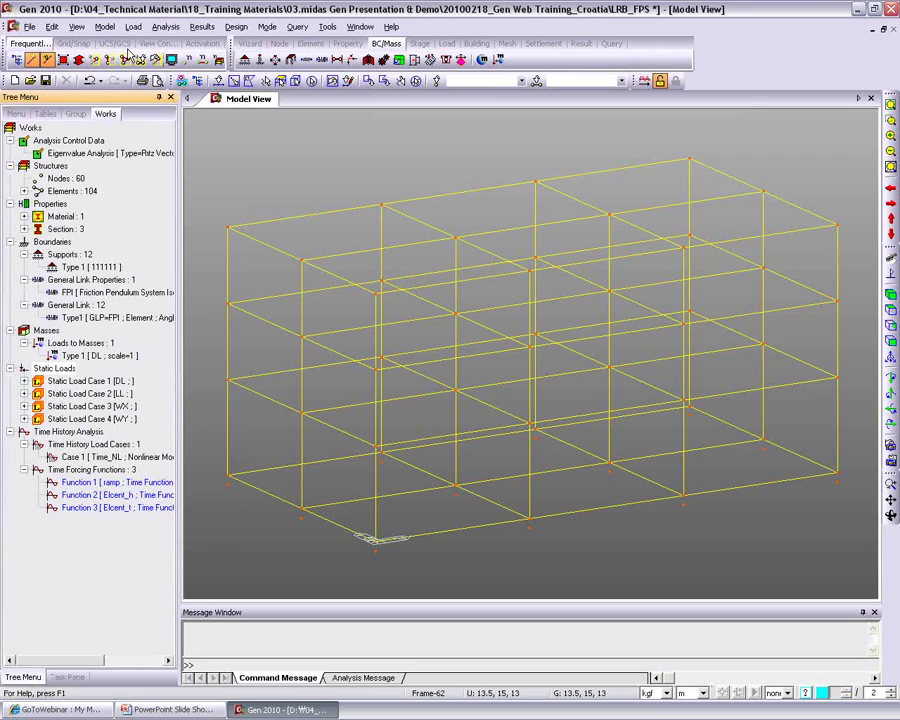
{"action": "right_click", "coordinate": [104, 155]}
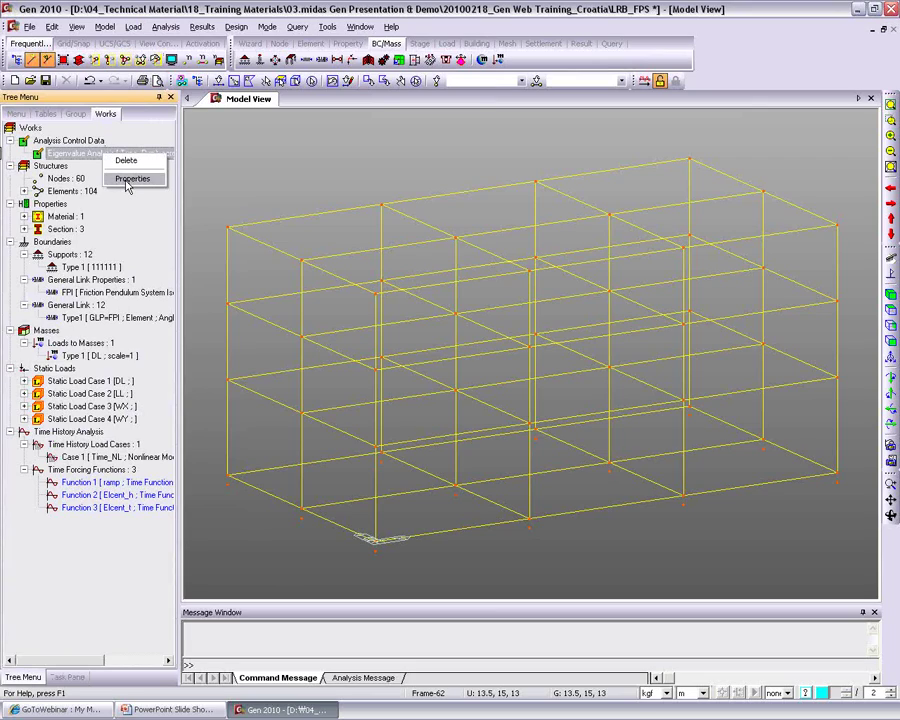
{"action": "left_click", "coordinate": [132, 178]}
{"action": "left_click_drag", "start_coordinate": [358, 230], "coordinate": [334, 182]}
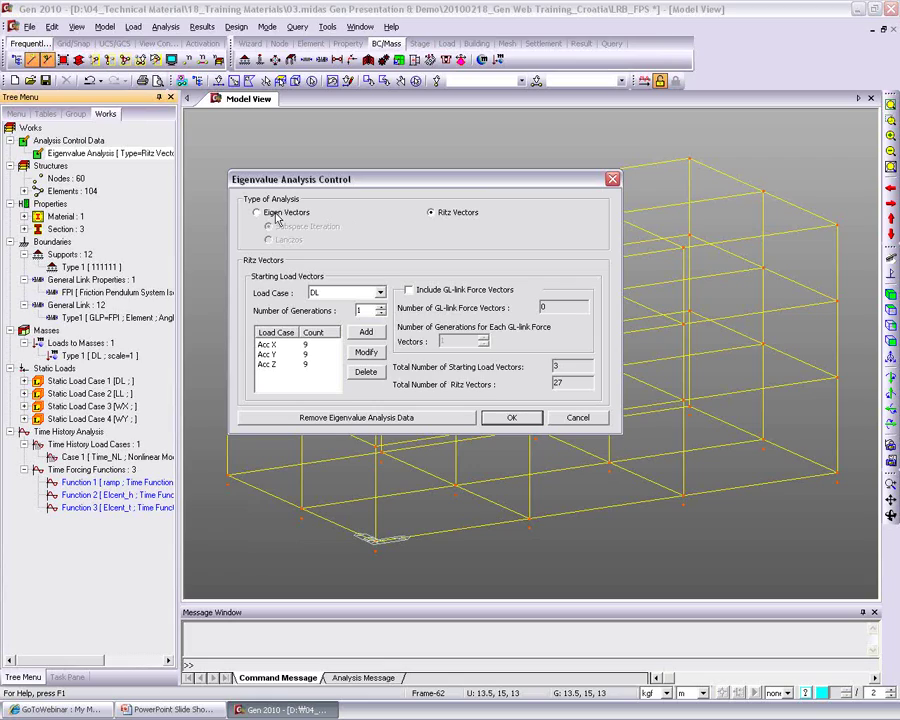
{"action": "left_click", "coordinate": [282, 215]}
{"action": "left_click", "coordinate": [452, 216]}
Step: Examine the Ritz starting load vectors for ground acceleration X, Y and Z, and close the eigenvalue settings without changes
{"action": "left_click", "coordinate": [285, 345]}
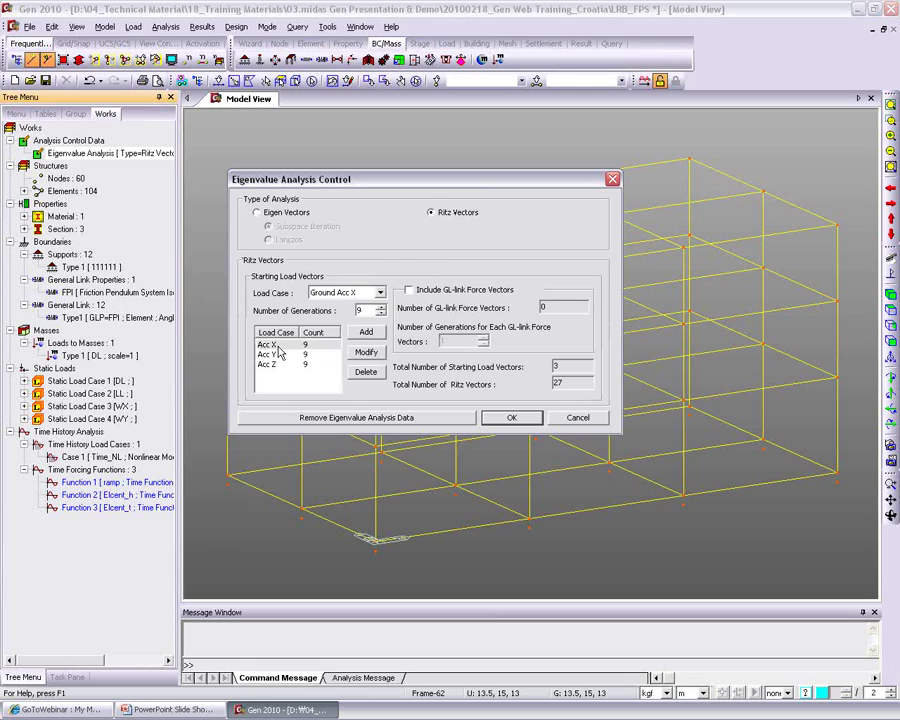
{"action": "left_click", "coordinate": [286, 355]}
{"action": "left_click", "coordinate": [300, 365]}
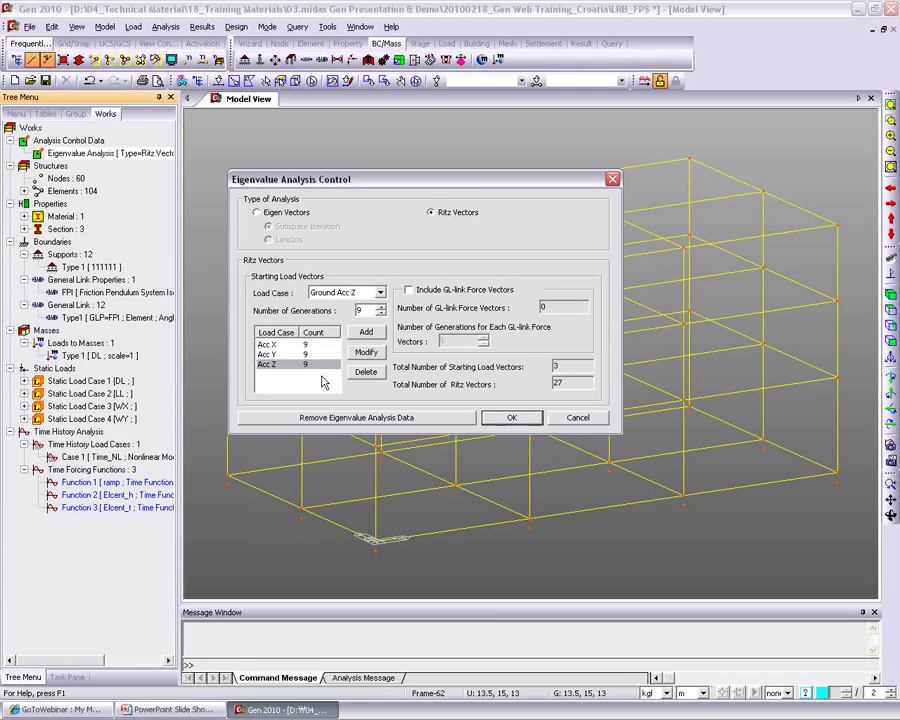
{"action": "left_click", "coordinate": [267, 344]}
{"action": "left_click", "coordinate": [365, 292]}
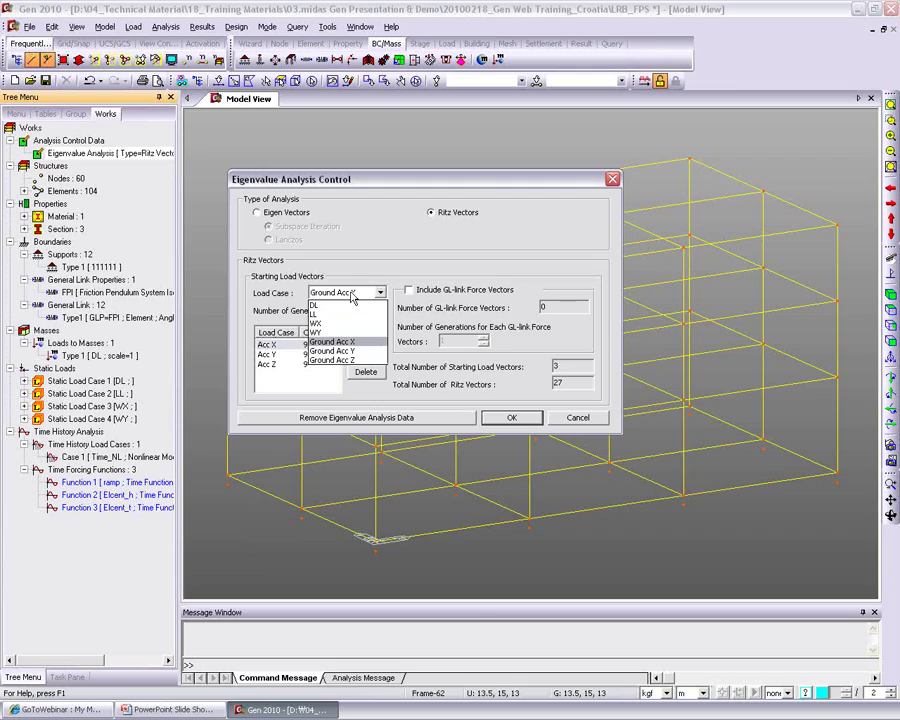
{"action": "left_click", "coordinate": [350, 270]}
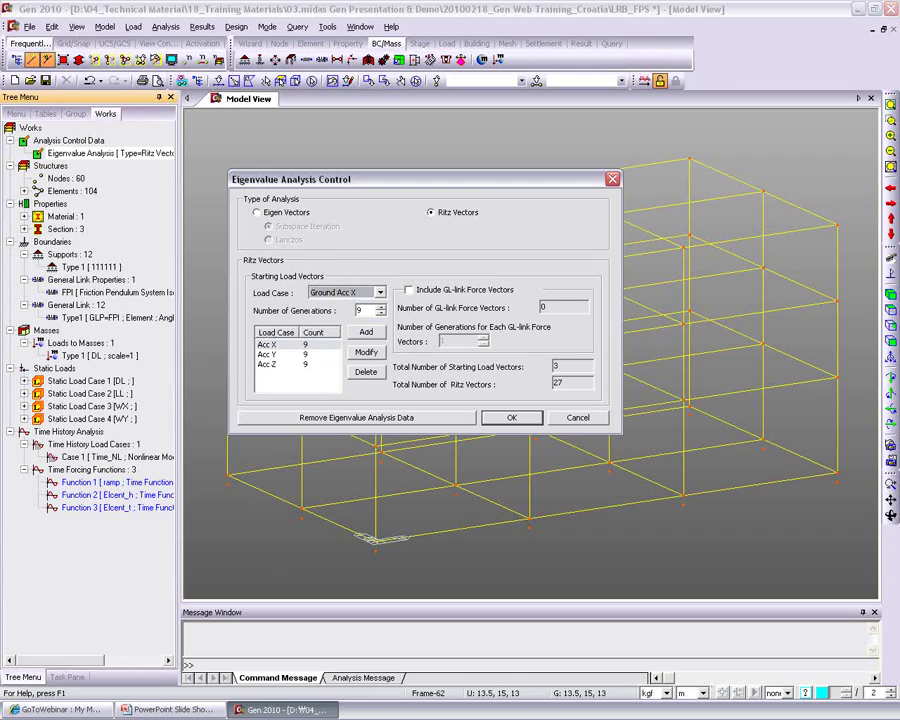
{"action": "left_click", "coordinate": [290, 364]}
{"action": "left_click", "coordinate": [281, 355]}
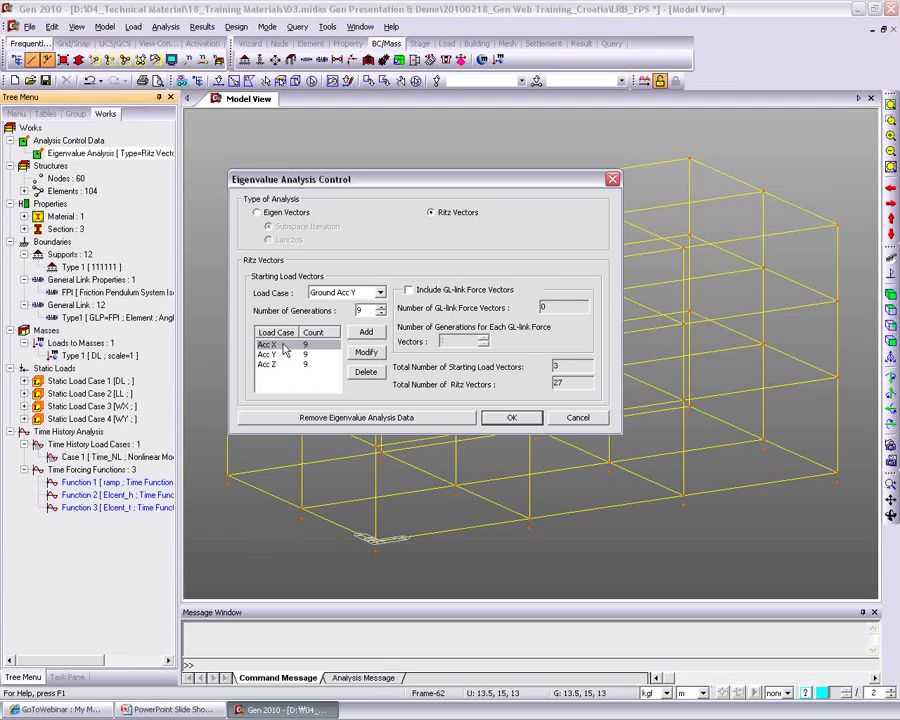
{"action": "left_click", "coordinate": [285, 346]}
{"action": "left_click_drag", "start_coordinate": [292, 184], "coordinate": [275, 148]}
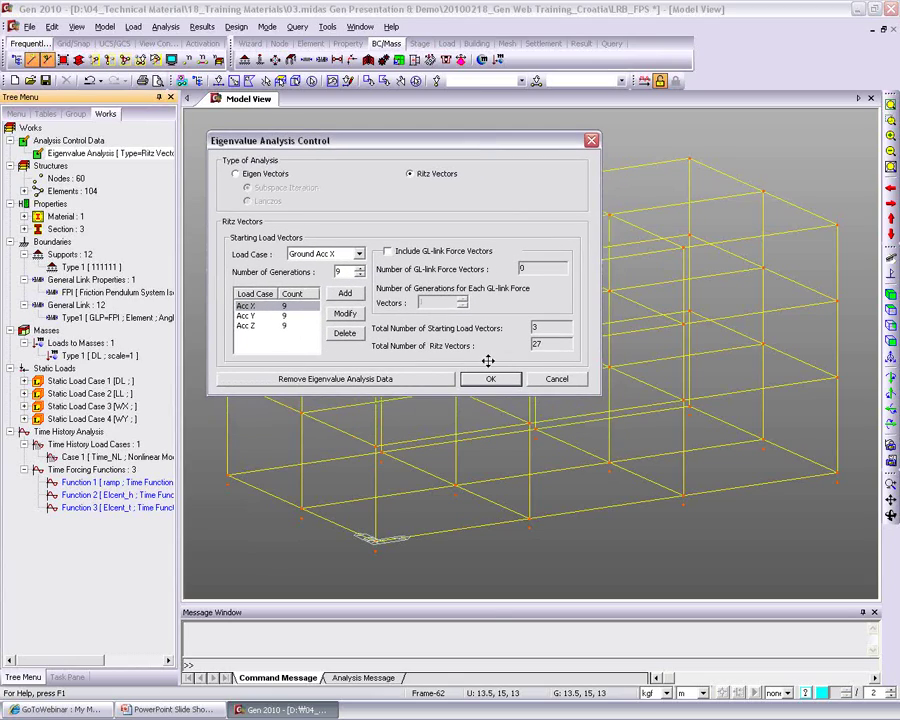
{"action": "left_click", "coordinate": [565, 379]}
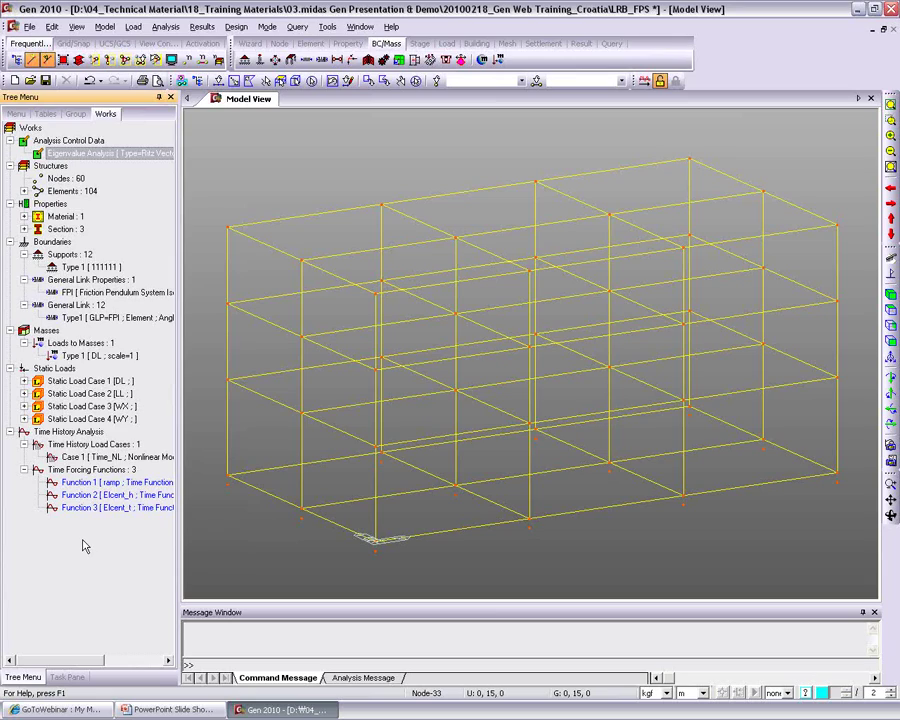
Step: Switch the selected analysis feature to Time History Analysis
{"action": "left_click", "coordinate": [67, 677]}
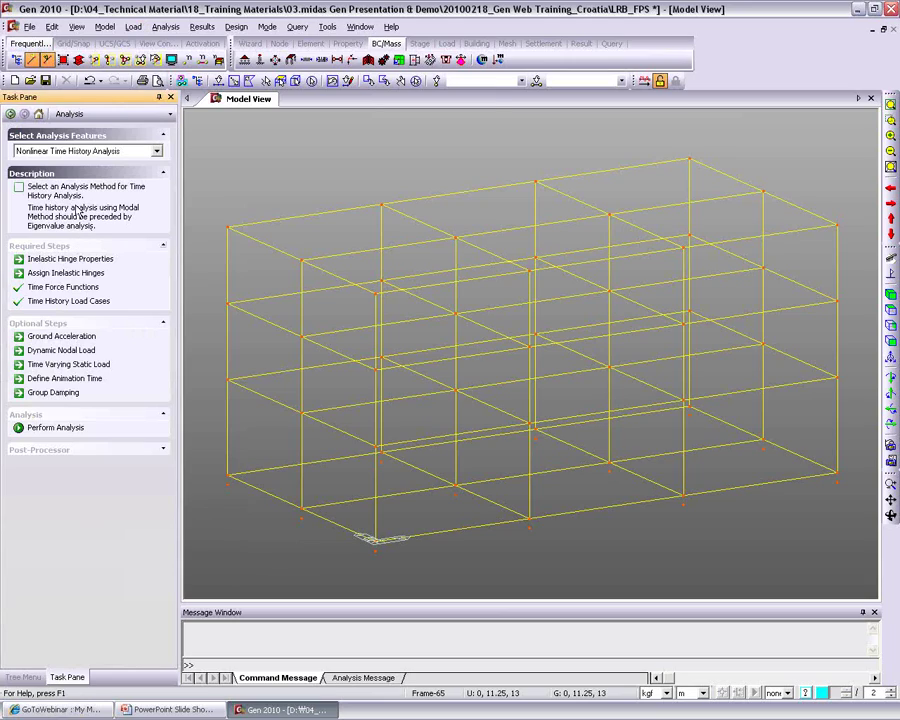
{"action": "left_click", "coordinate": [62, 150]}
{"action": "left_click", "coordinate": [58, 179]}
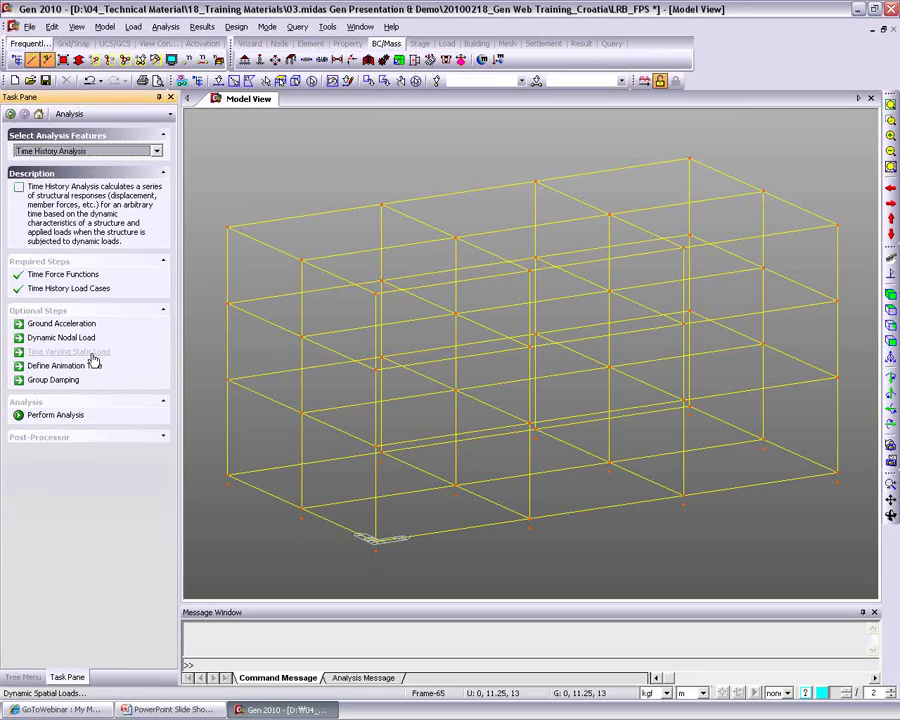
{"action": "left_click", "coordinate": [108, 27]}
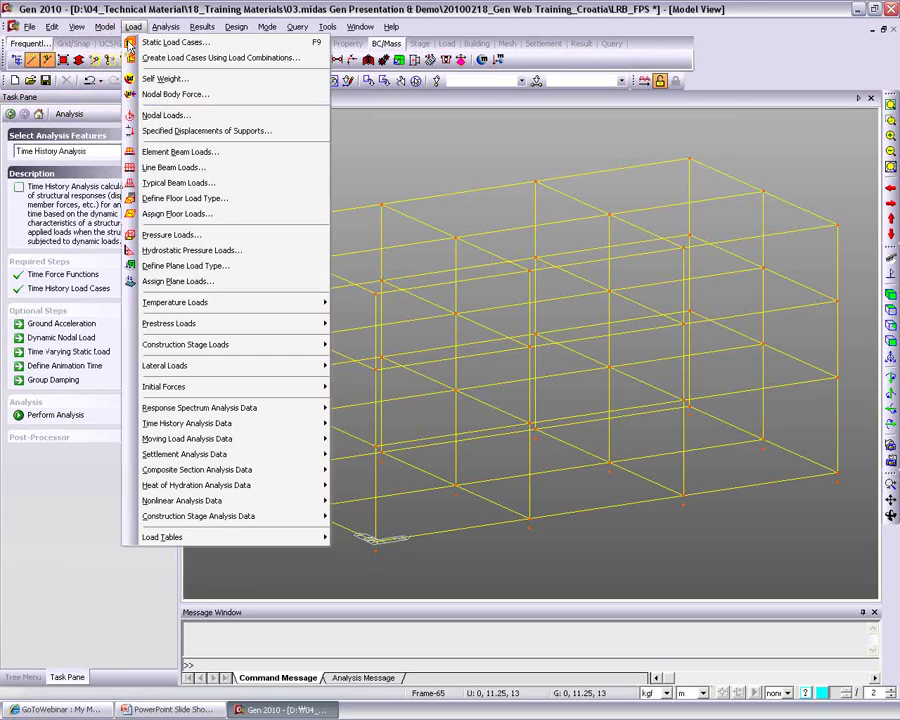
{"action": "mouse_move", "coordinate": [196, 428]}
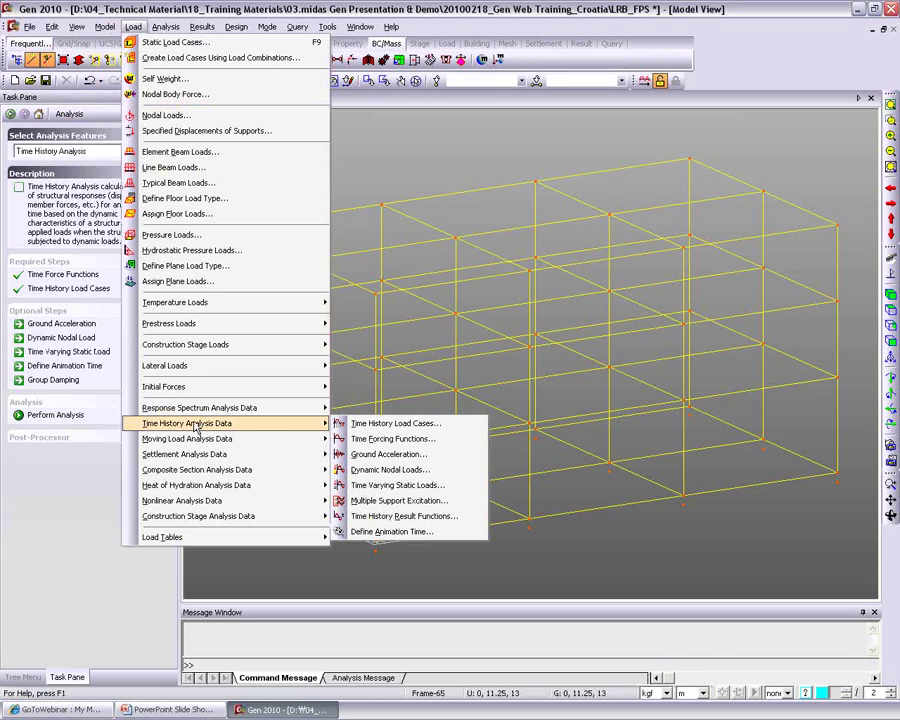
{"action": "left_click", "coordinate": [400, 424]}
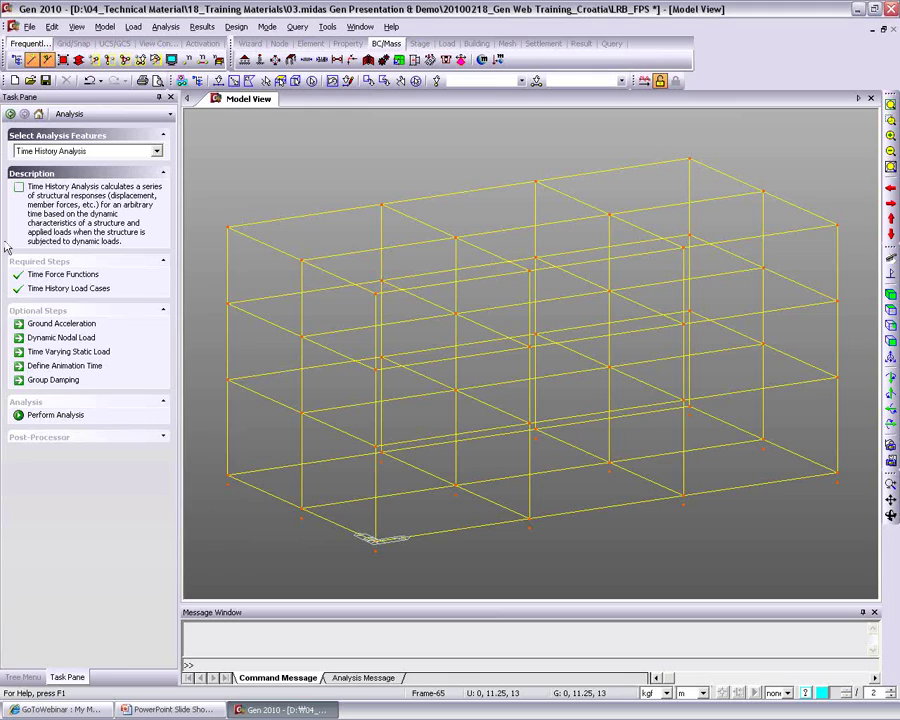
Step: For load case Time_NL's ground acceleration, choose function Elcent_h for direction X and Elcent_t for direction Y
{"action": "left_click", "coordinate": [61, 324]}
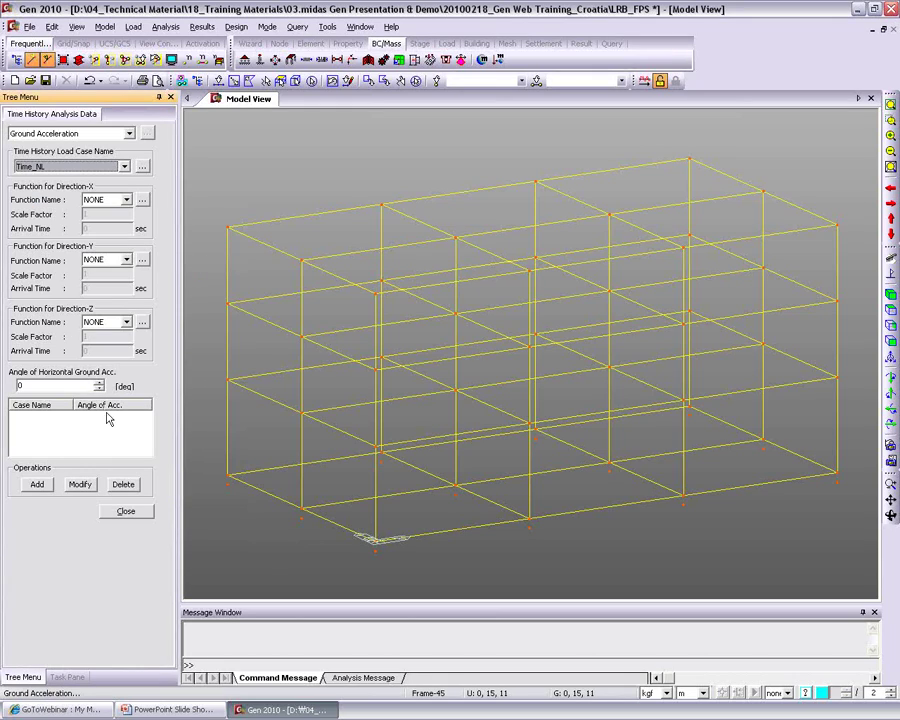
{"action": "left_click", "coordinate": [119, 201]}
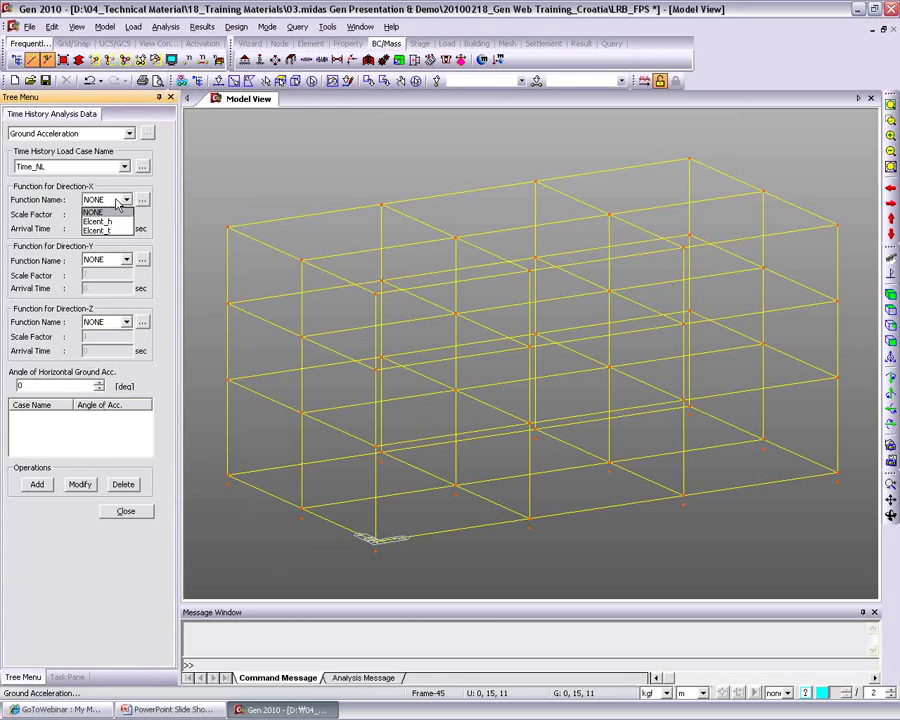
{"action": "left_click", "coordinate": [110, 221]}
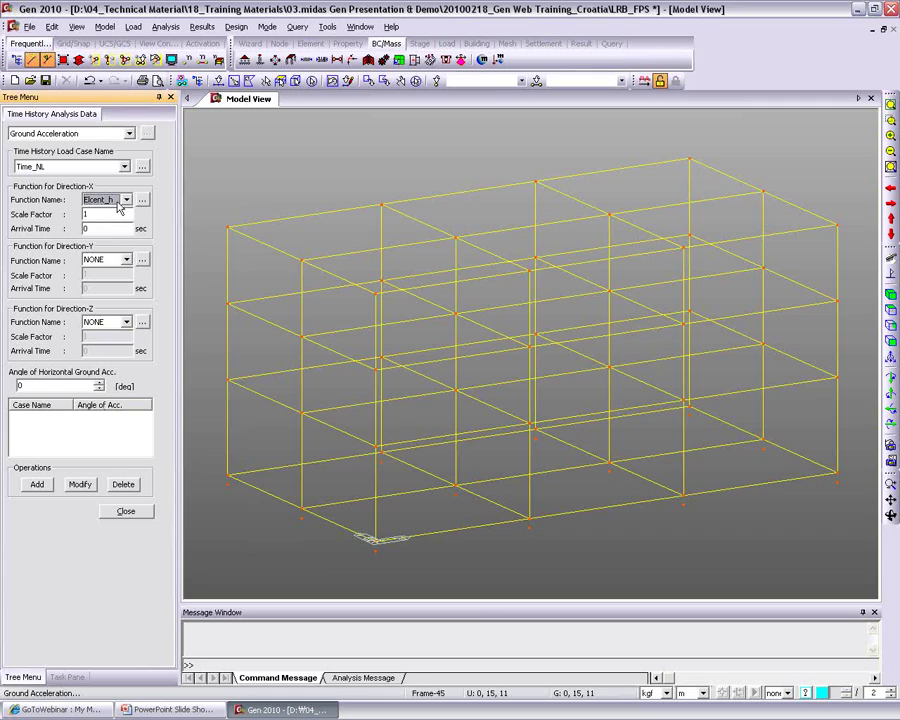
{"action": "left_click", "coordinate": [126, 260]}
{"action": "left_click", "coordinate": [100, 287]}
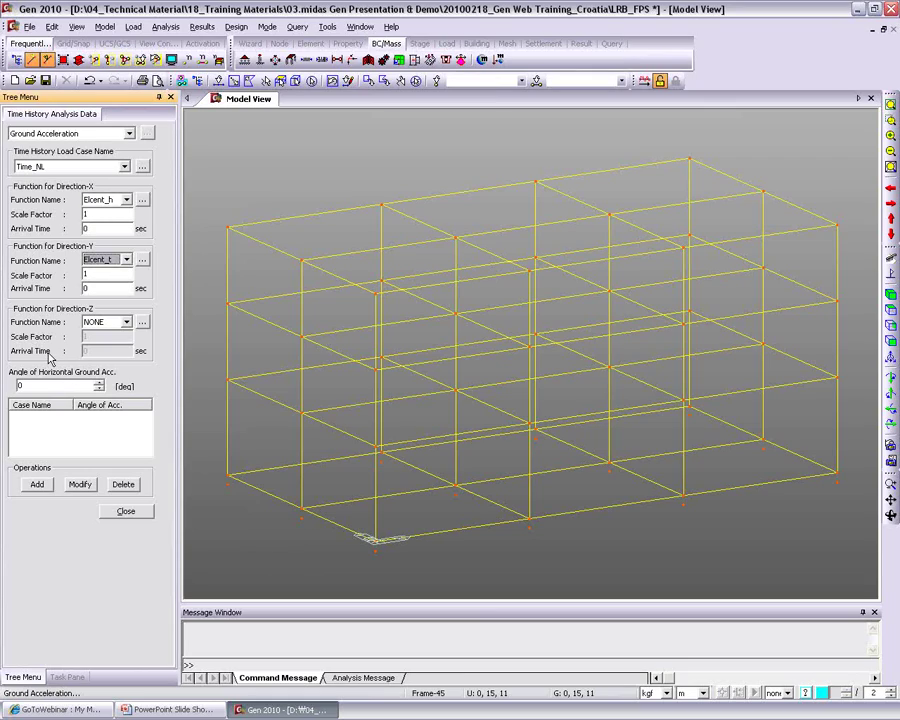
Step: Set the arrival time to 5 sec in both X and Y, add the ground acceleration to Time_NL, and close its settings
{"action": "left_click", "coordinate": [90, 228]}
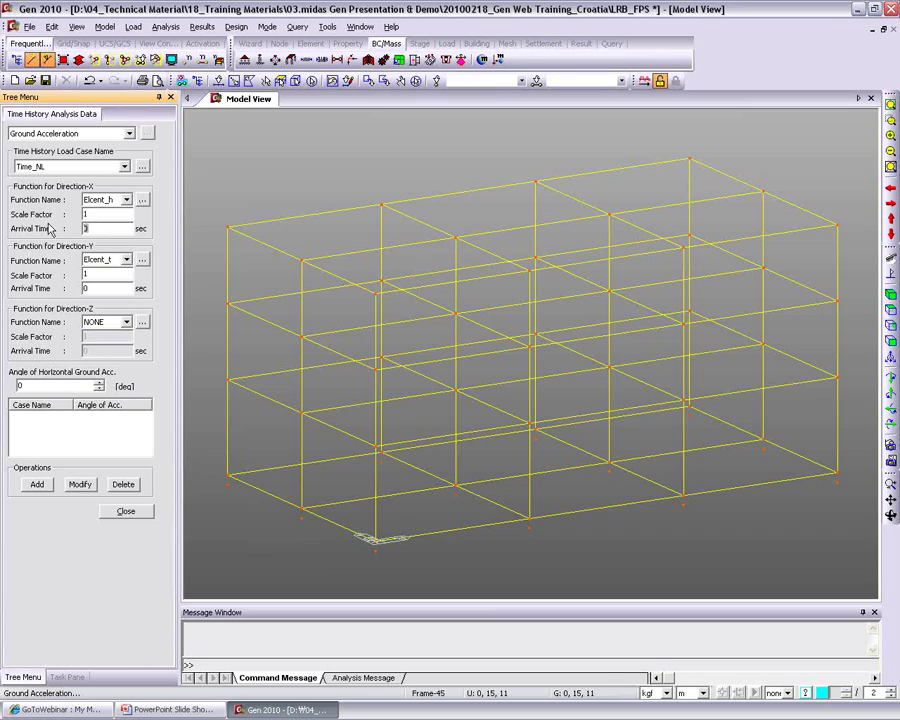
{"action": "type", "text": "5"}
{"action": "double_click", "coordinate": [95, 288]}
{"action": "type", "text": "5"}
{"action": "left_click", "coordinate": [37, 486]}
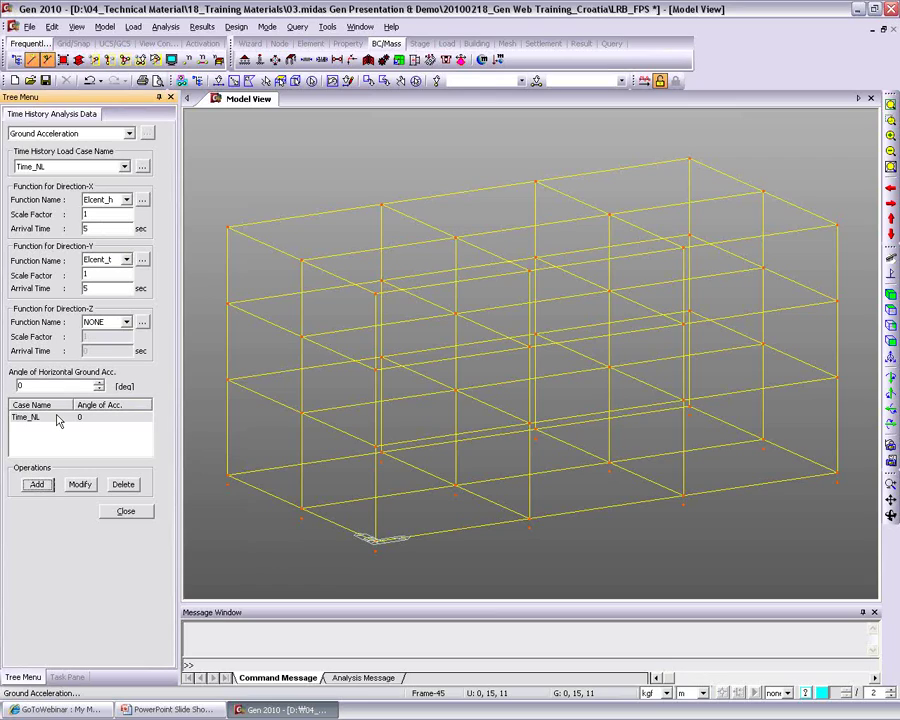
{"action": "left_click", "coordinate": [126, 511]}
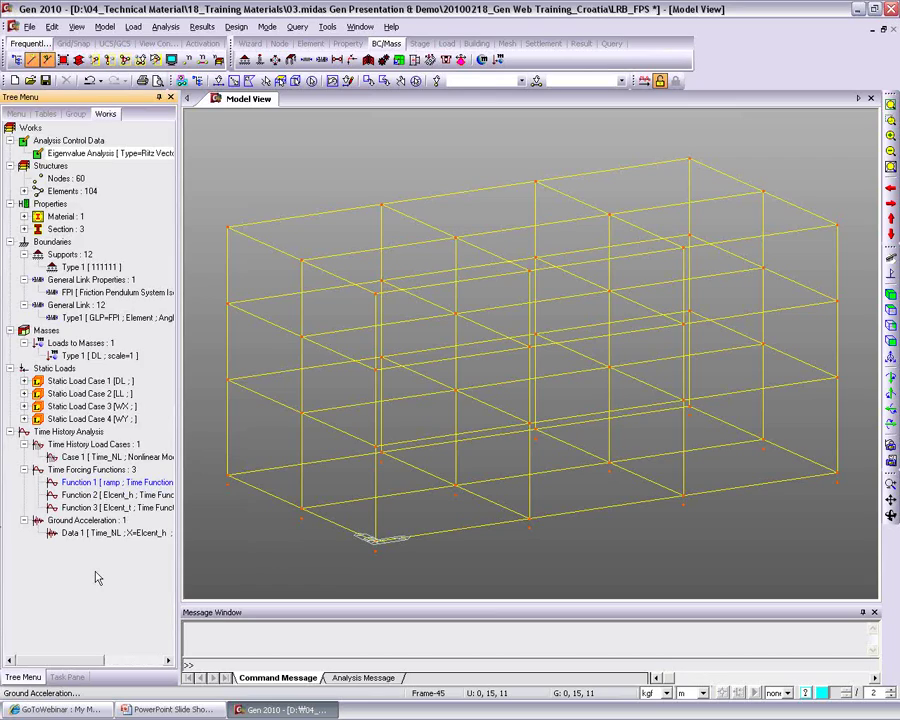
Step: Add static load DL to Time_NL as a time varying static load with the ramp function, checking the ramp's data without changing it
{"action": "left_click", "coordinate": [67, 677]}
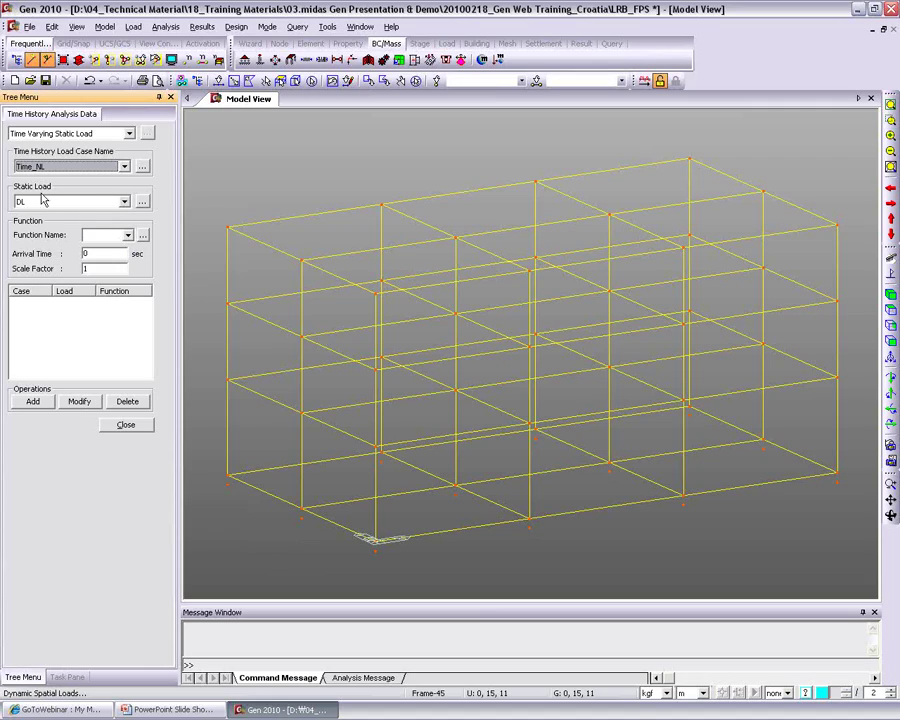
{"action": "left_click", "coordinate": [97, 238]}
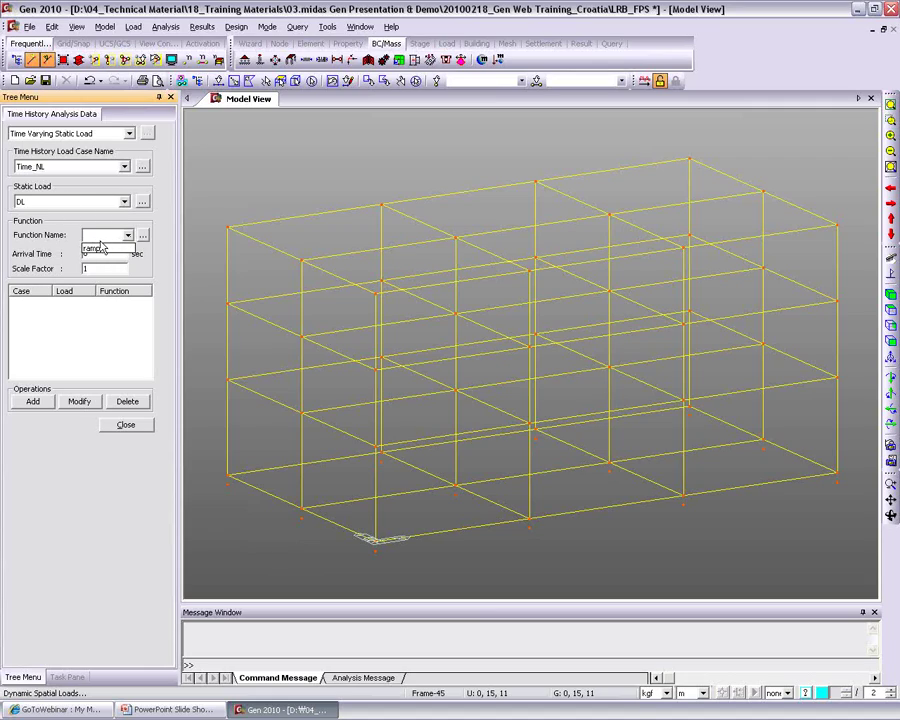
{"action": "left_click", "coordinate": [100, 249]}
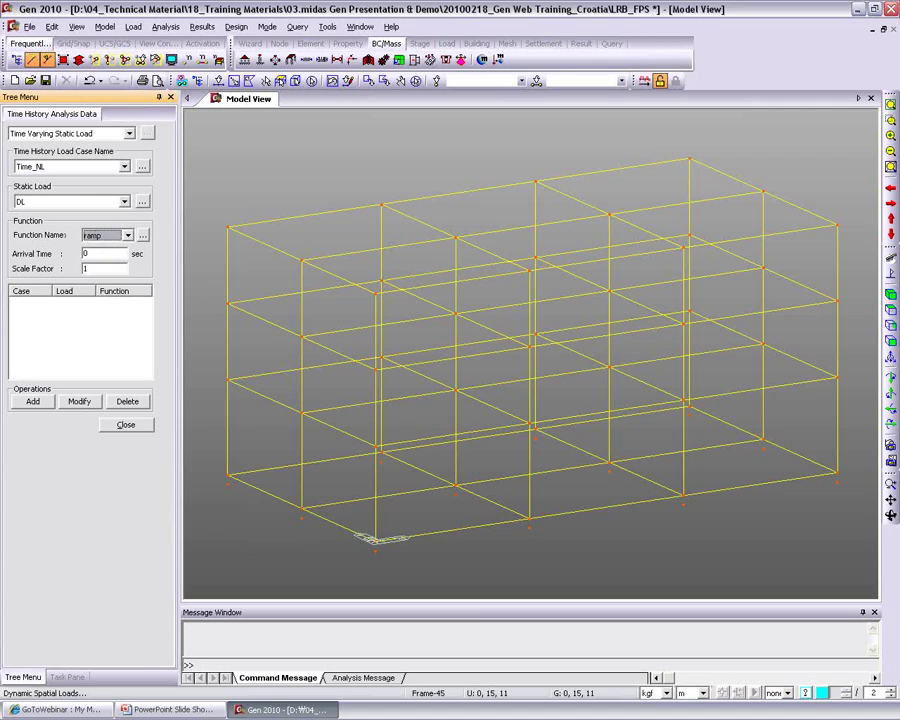
{"action": "left_click", "coordinate": [143, 235]}
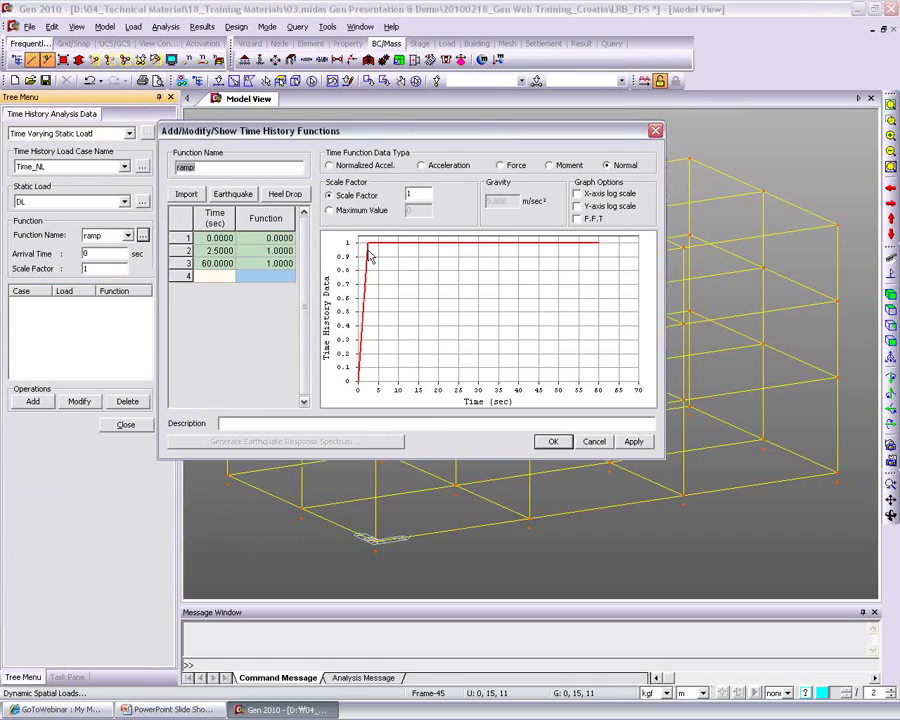
{"action": "left_click", "coordinate": [213, 252]}
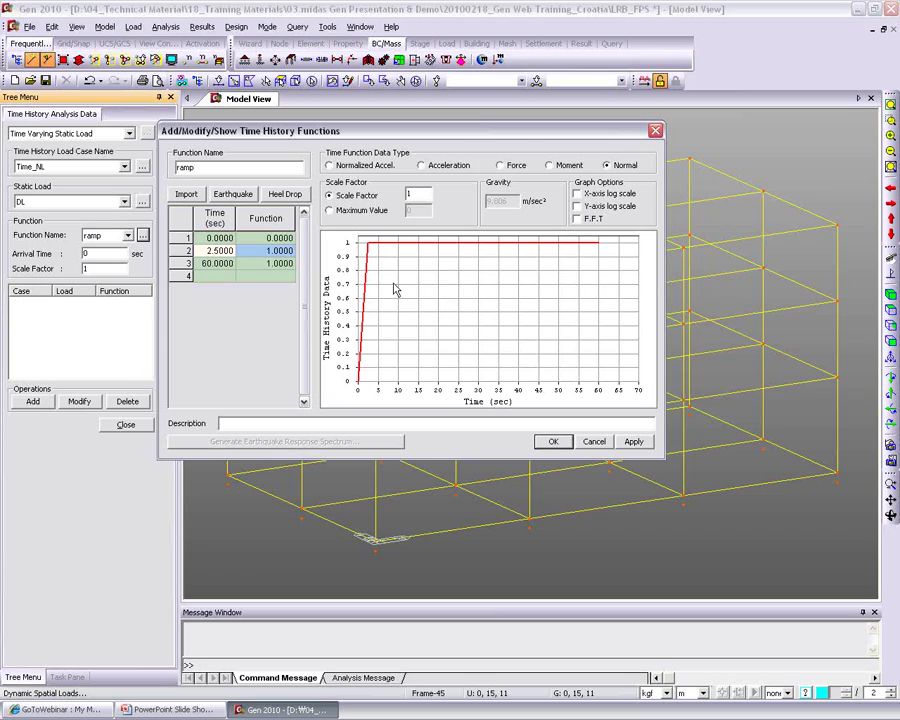
{"action": "left_click", "coordinate": [594, 441]}
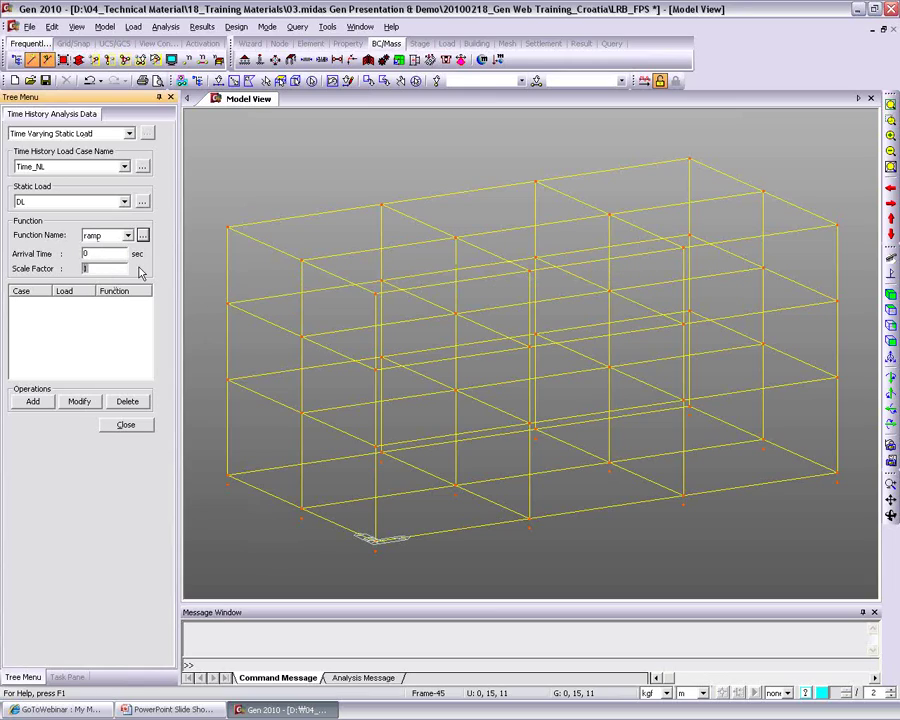
{"action": "left_click", "coordinate": [32, 401]}
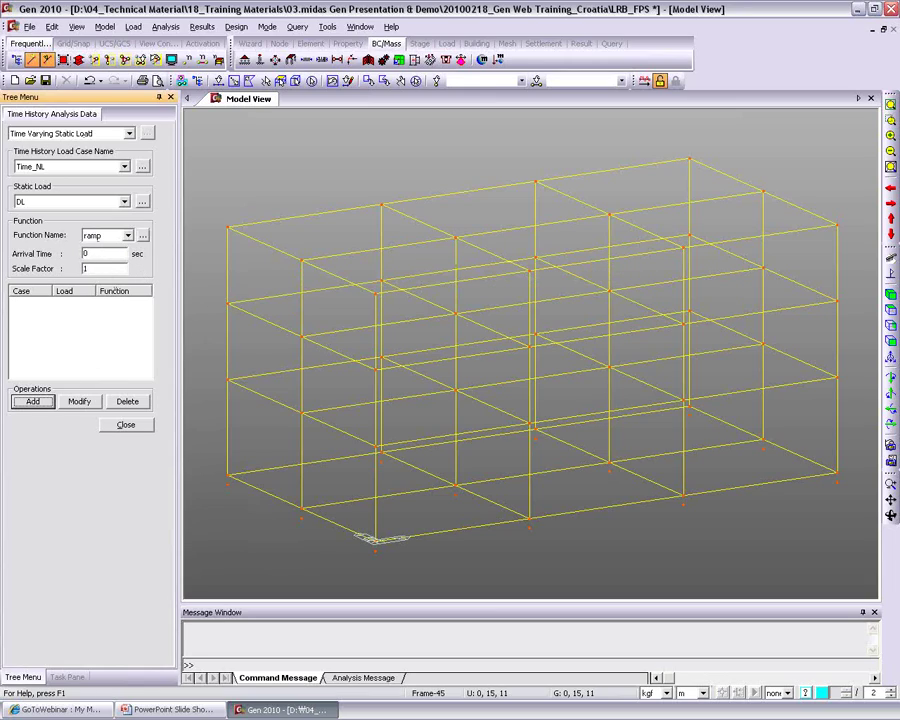
Step: Add static load LL to Time_NL as a time varying static load with the ramp function and scale factor 0.25, and close the settings
{"action": "left_click", "coordinate": [60, 201]}
{"action": "left_click", "coordinate": [45, 222]}
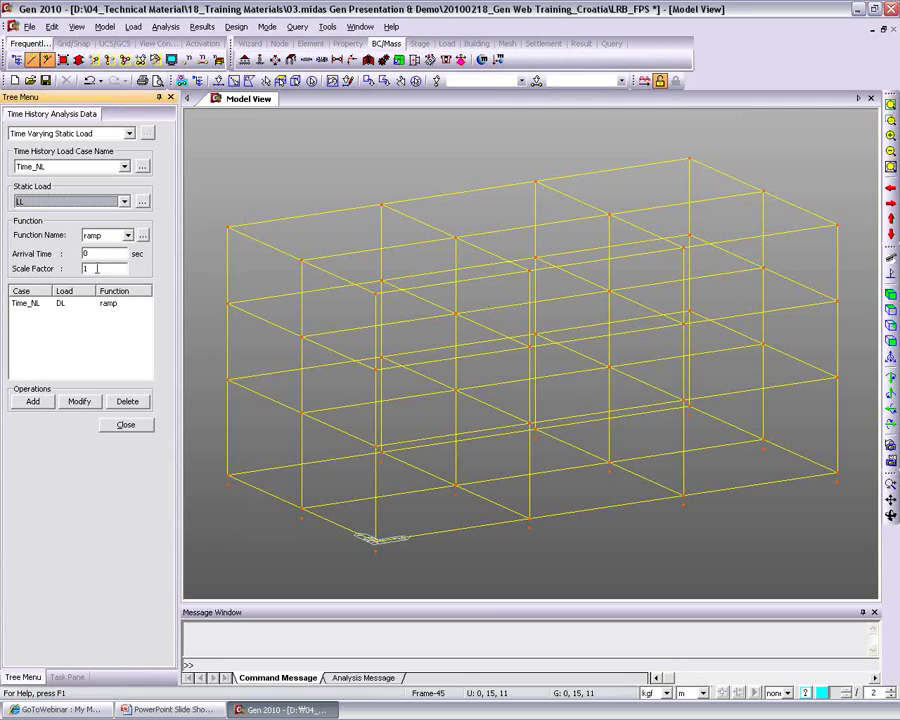
{"action": "left_click", "coordinate": [14, 268]}
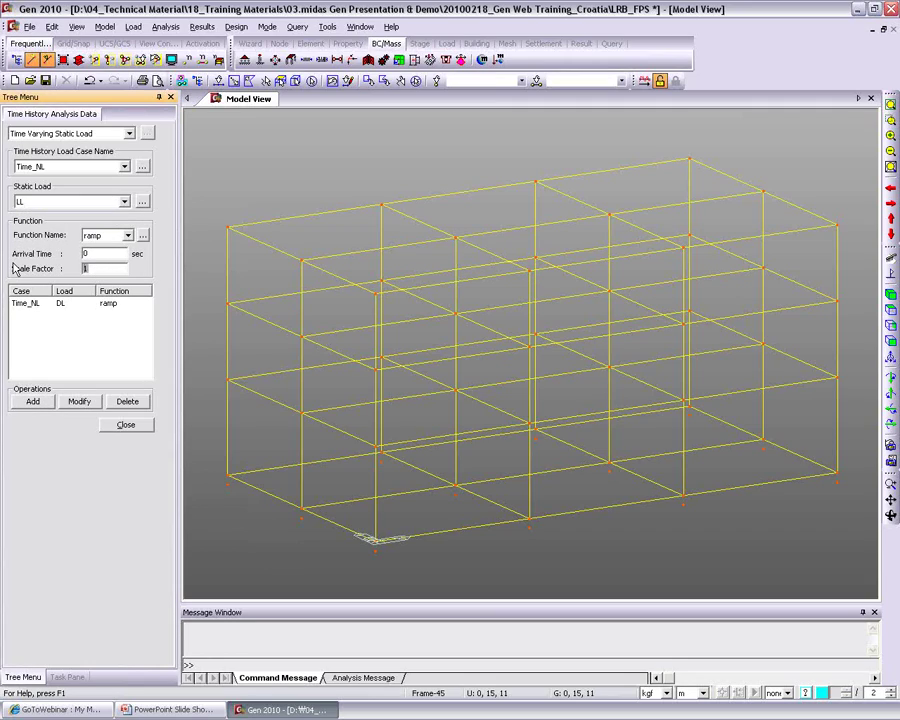
{"action": "type", "text": "0.25"}
{"action": "left_click", "coordinate": [33, 401]}
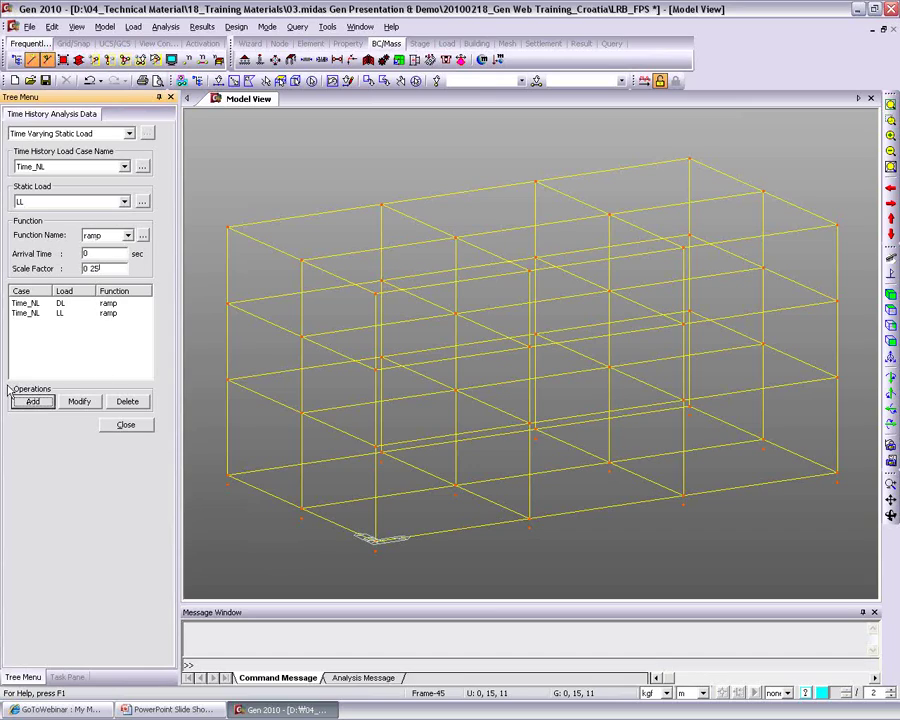
{"action": "left_click", "coordinate": [126, 424]}
Step: Try to run the analysis of the isolated frame model
{"action": "left_click", "coordinate": [207, 614]}
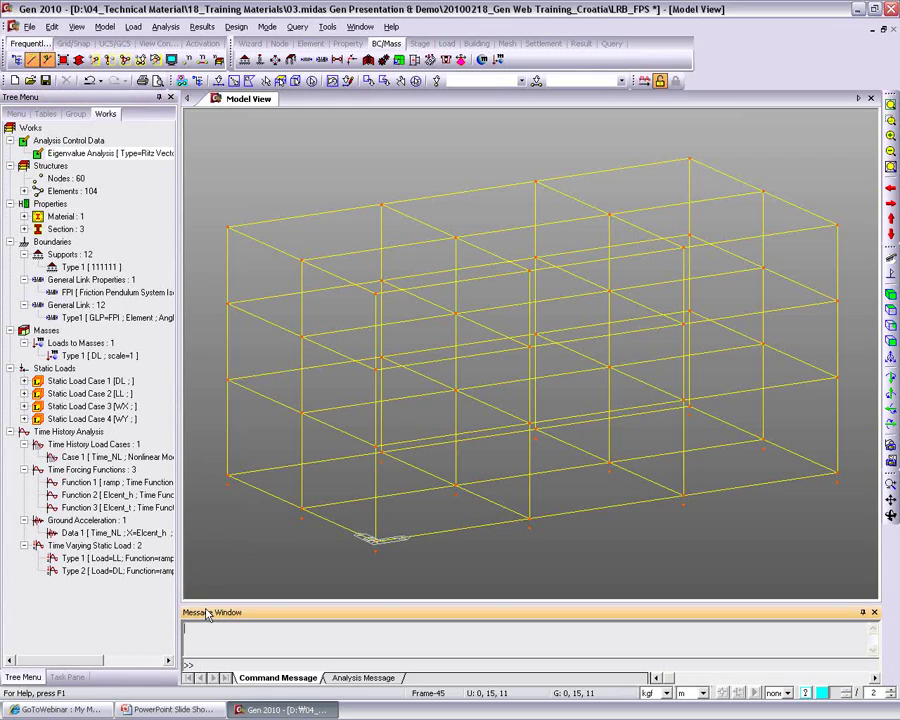
{"action": "left_click", "coordinate": [483, 60]}
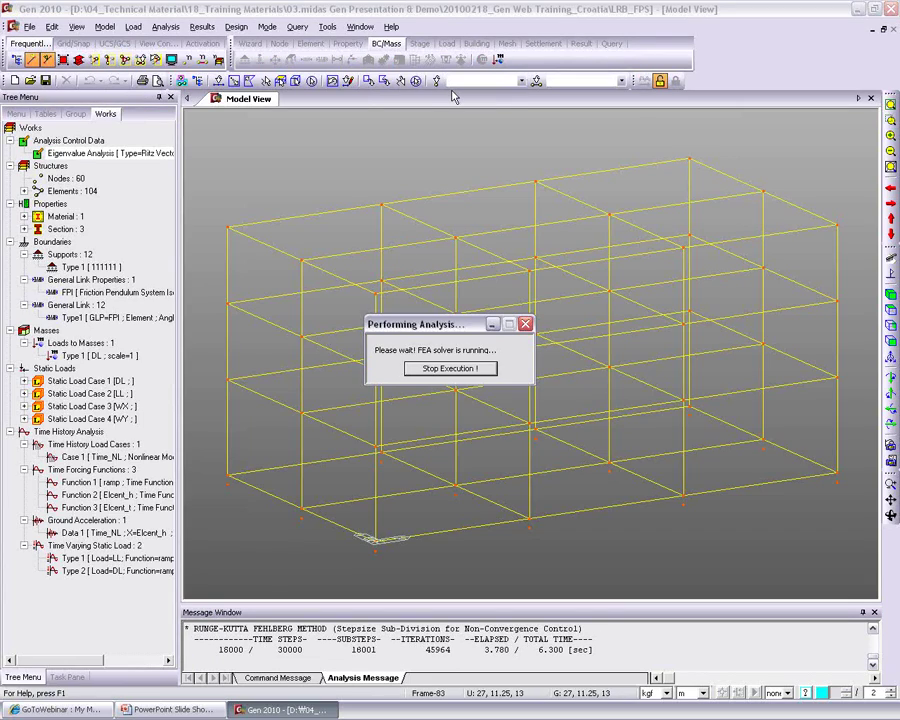
{"action": "left_click", "coordinate": [104, 26]}
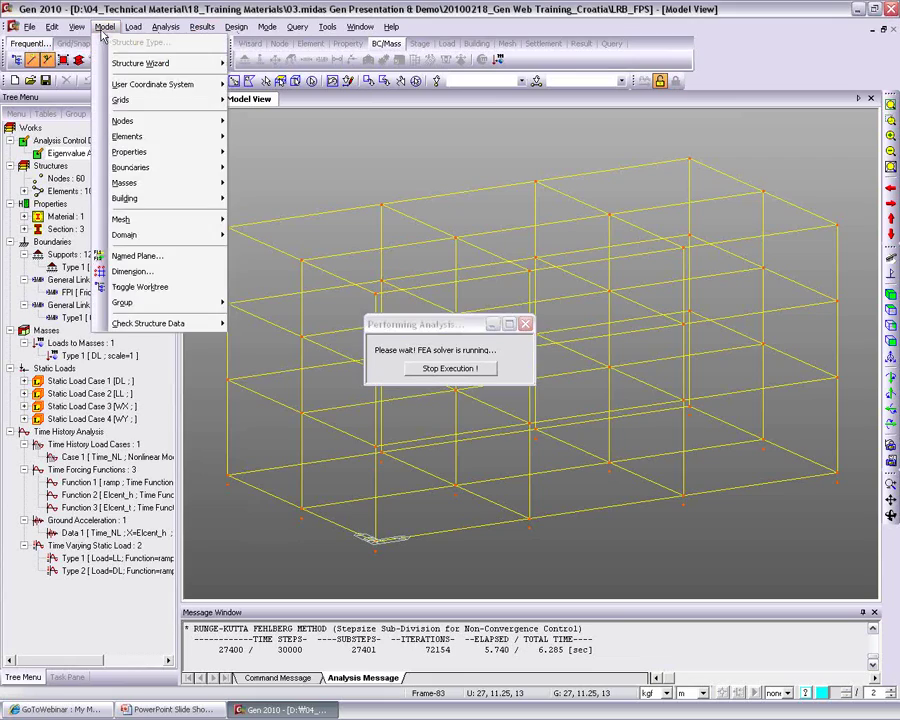
{"action": "mouse_move", "coordinate": [140, 199]}
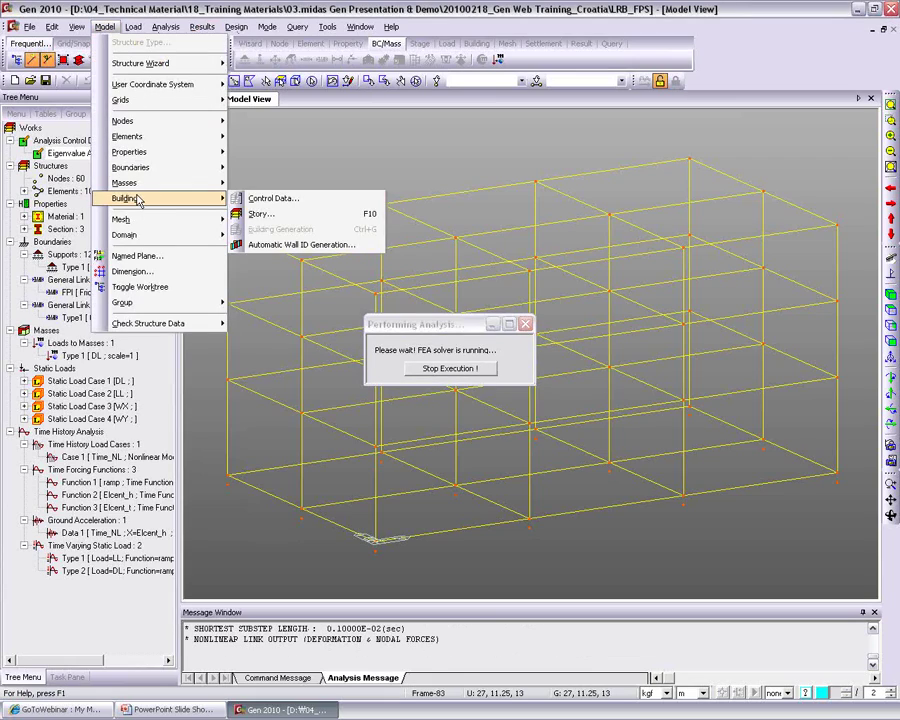
{"action": "left_click", "coordinate": [244, 199]}
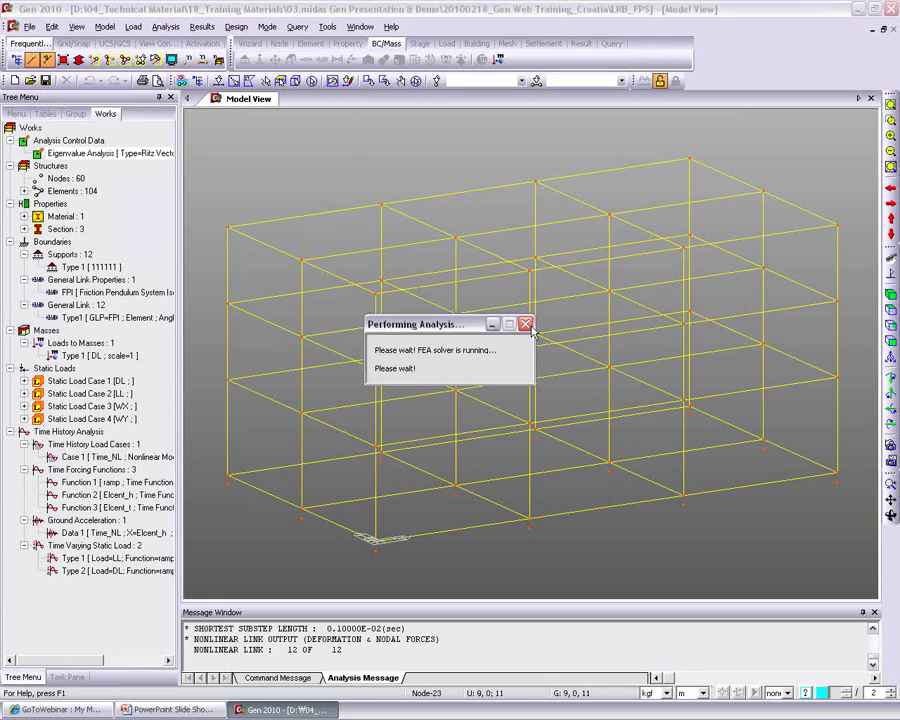
{"action": "left_click", "coordinate": [180, 8]}
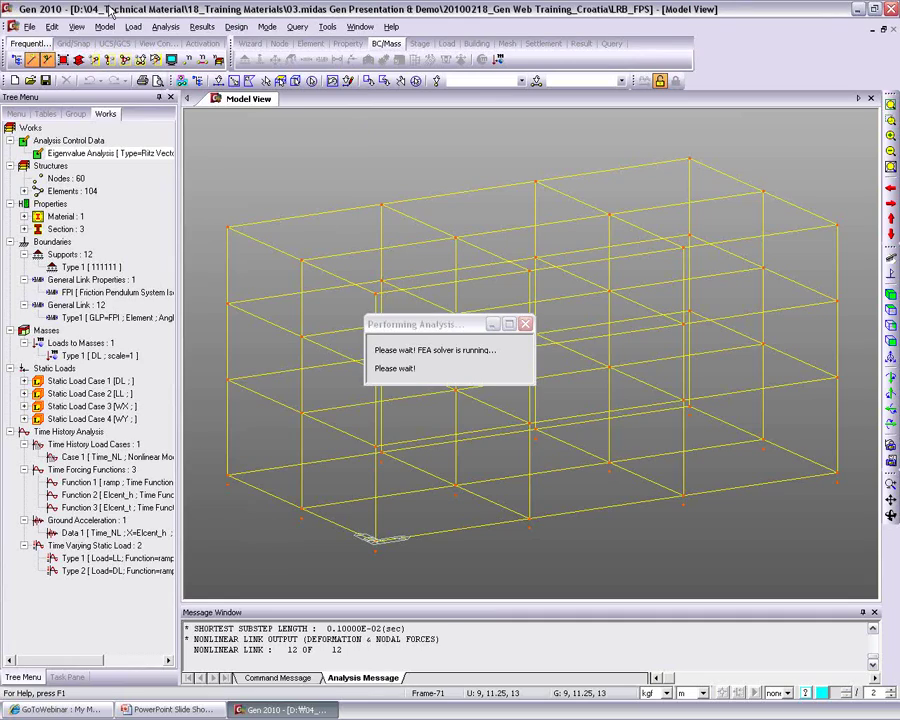
Step: Enable Story Response of Time History Results in the building control data and run the analysis
{"action": "left_click", "coordinate": [104, 27]}
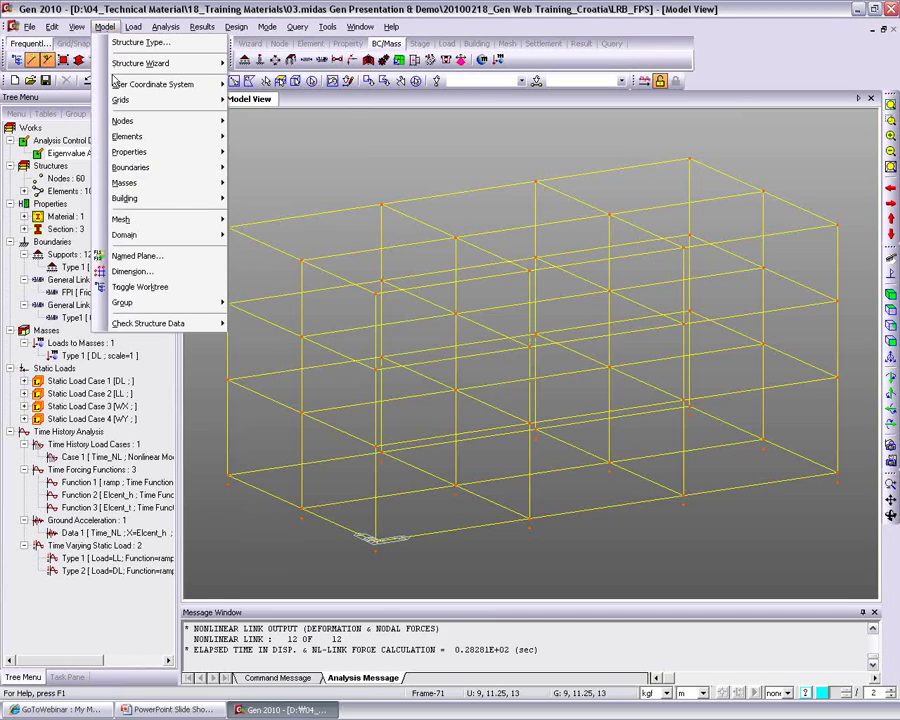
{"action": "mouse_move", "coordinate": [160, 198]}
{"action": "left_click", "coordinate": [292, 200]}
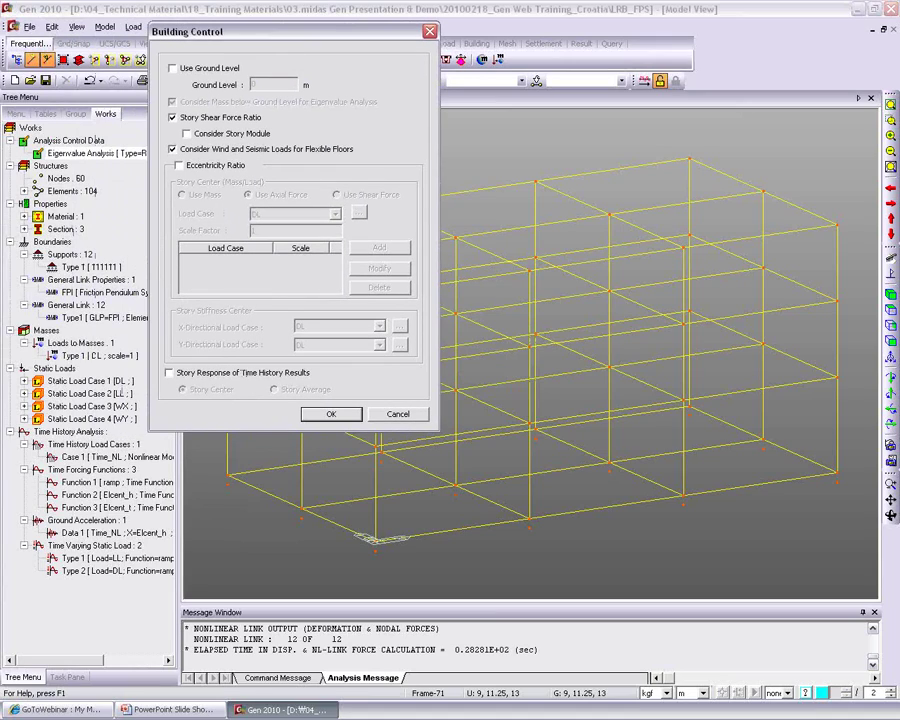
{"action": "left_click", "coordinate": [222, 375]}
{"action": "left_click", "coordinate": [332, 415]}
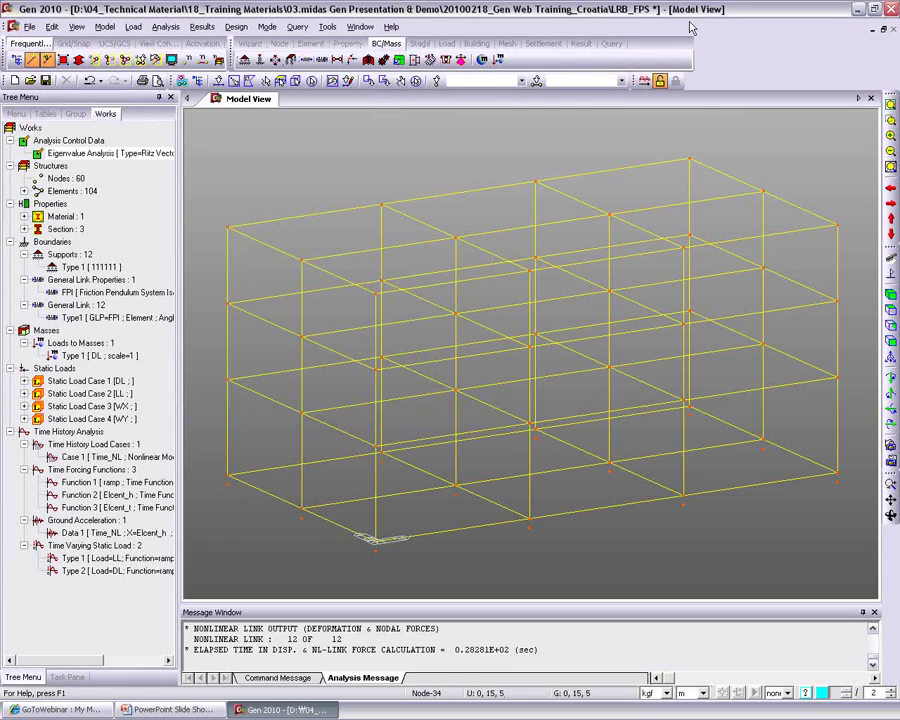
{"action": "left_click", "coordinate": [645, 80]}
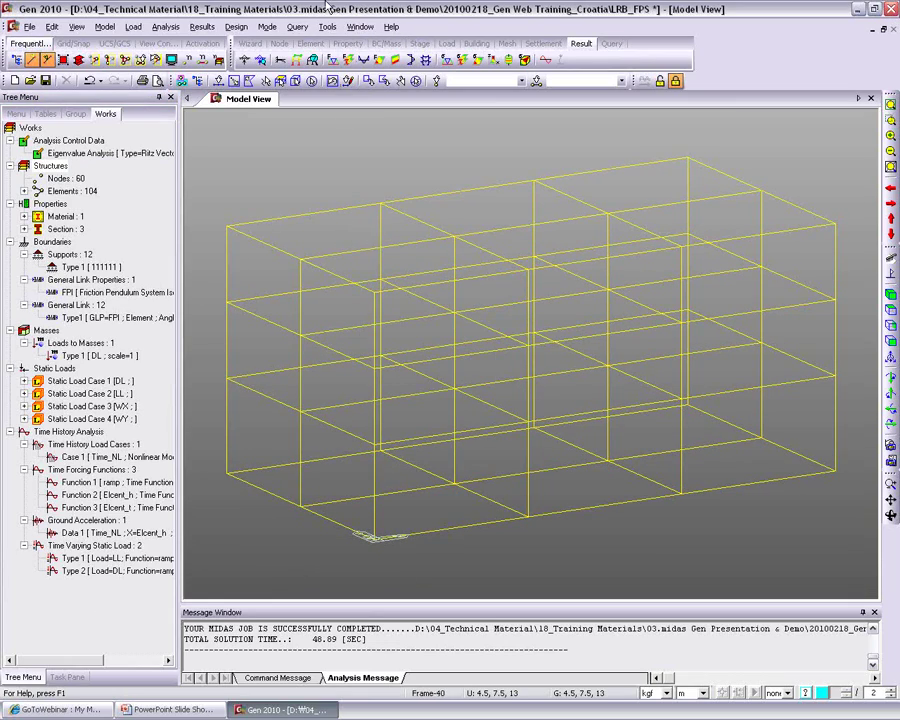
{"action": "right_click", "coordinate": [311, 157]}
{"action": "mouse_move", "coordinate": [318, 163]}
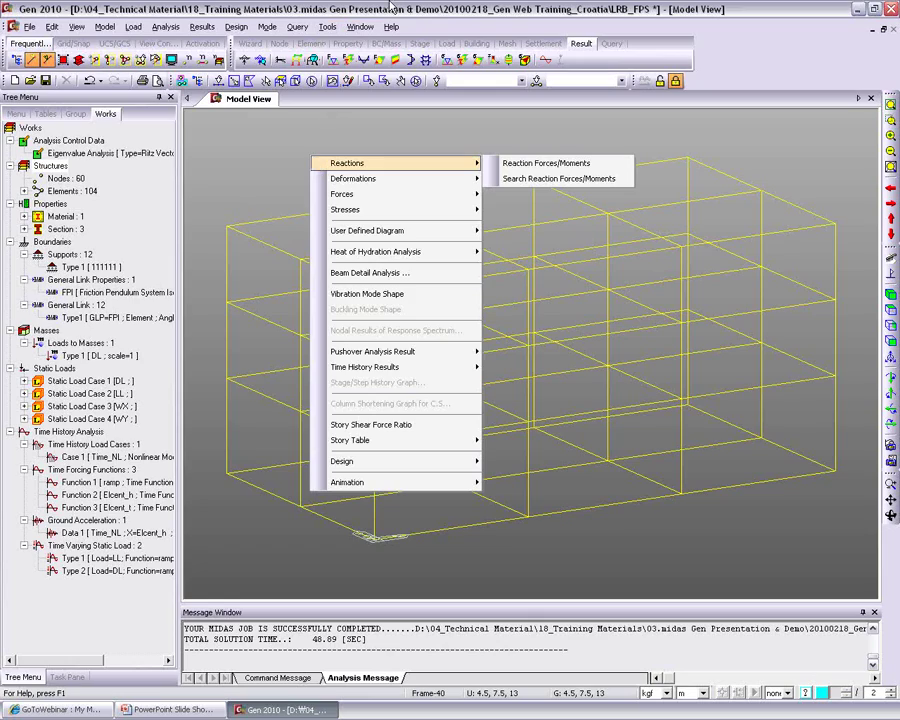
{"action": "left_click", "coordinate": [350, 6]}
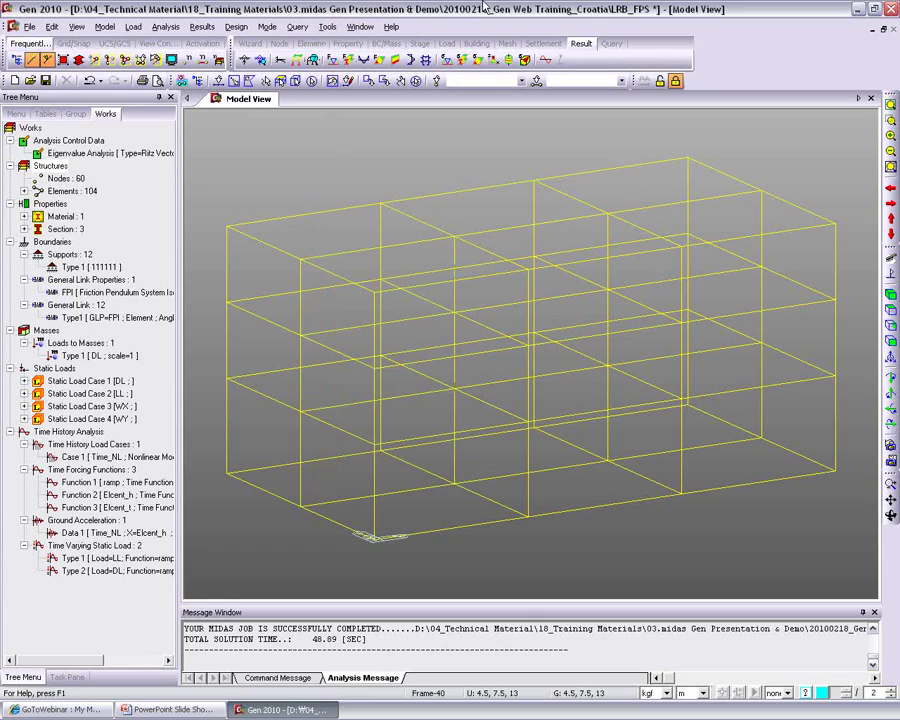
Step: Examine the time history story drift table for Time_NL(TH:all) using the existing drift parameters, and return to the model view
{"action": "left_click", "coordinate": [201, 26]}
{"action": "mouse_move", "coordinate": [352, 428]}
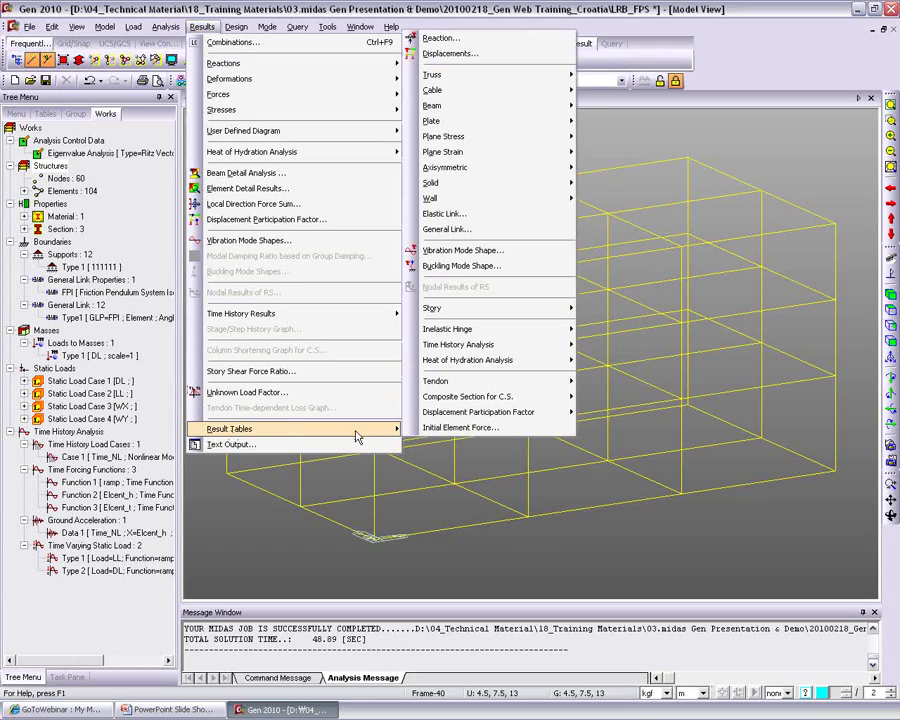
{"action": "mouse_move", "coordinate": [560, 308]}
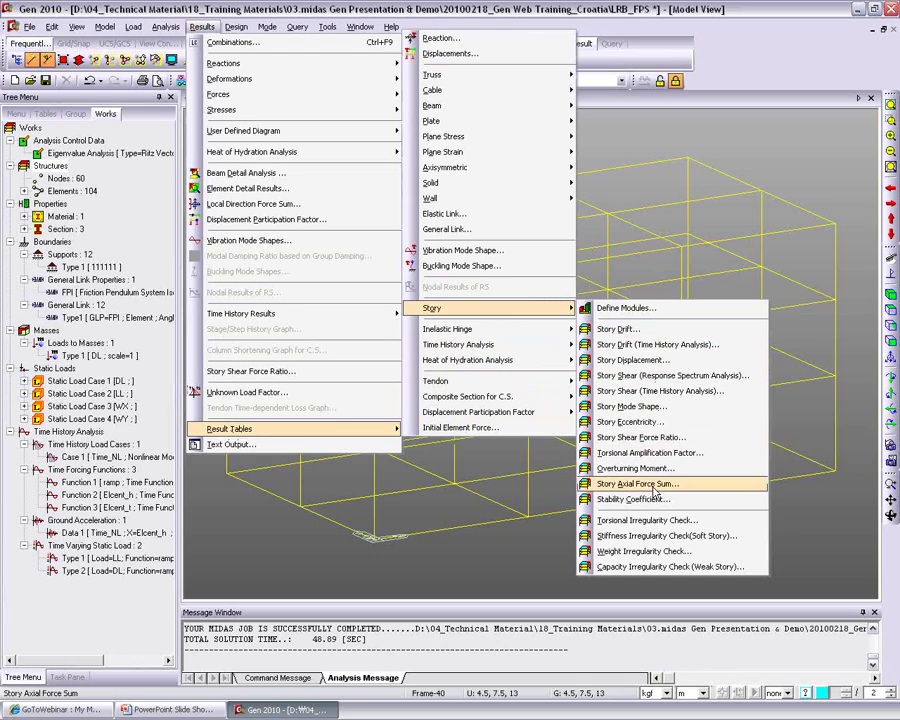
{"action": "left_click", "coordinate": [633, 349]}
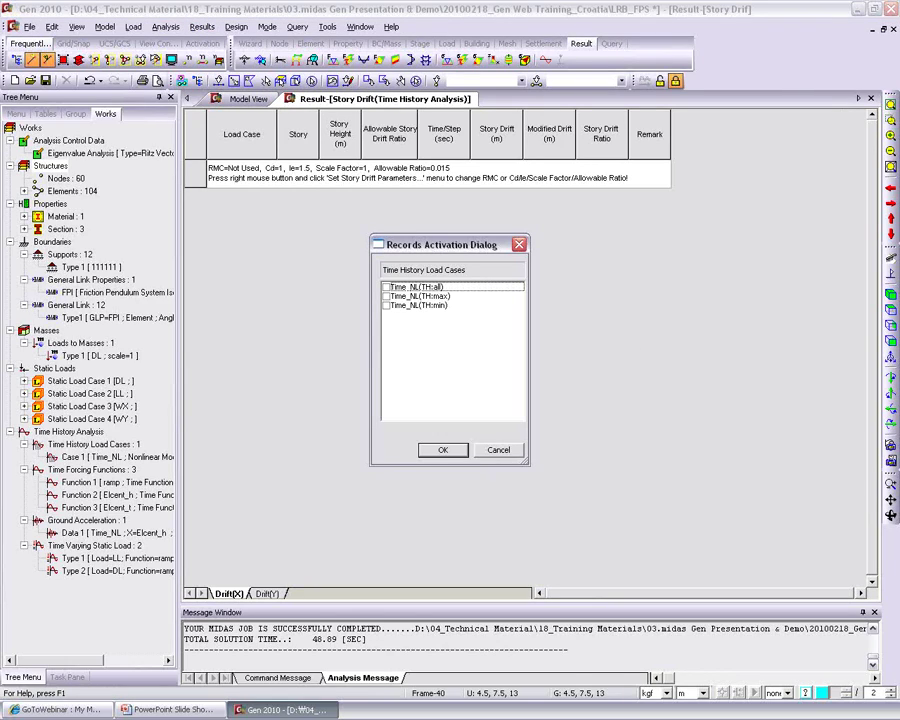
{"action": "left_click", "coordinate": [386, 287]}
{"action": "left_click", "coordinate": [443, 450]}
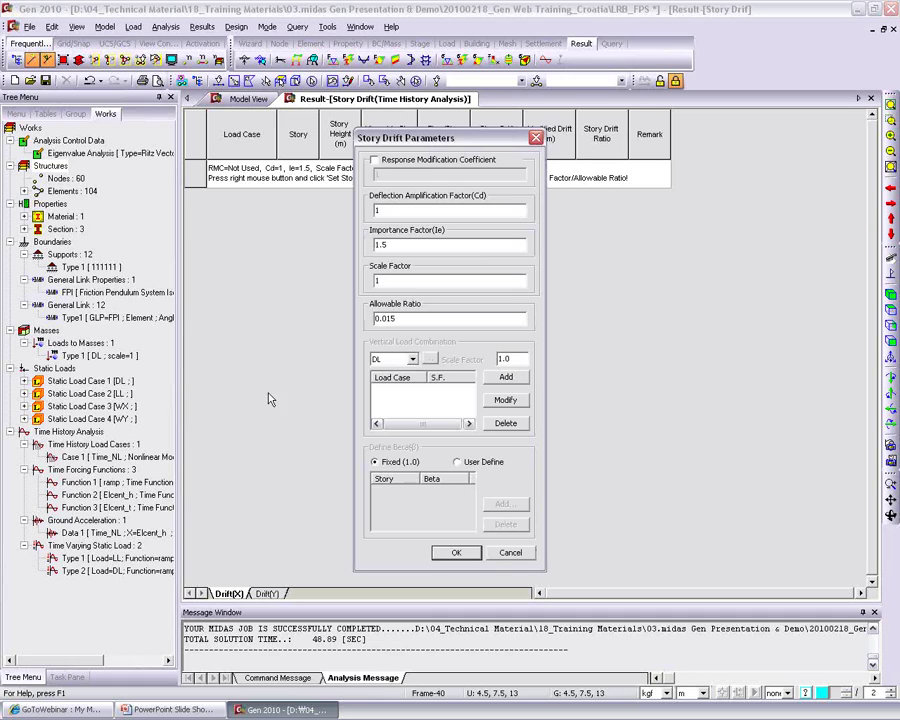
{"action": "left_click", "coordinate": [456, 551]}
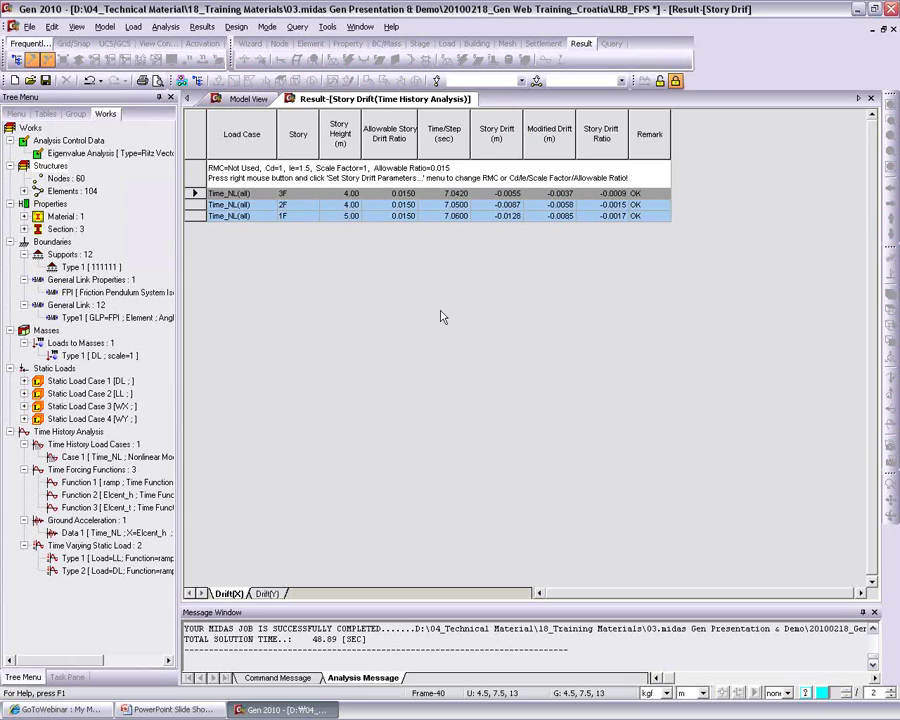
{"action": "left_click", "coordinate": [246, 99]}
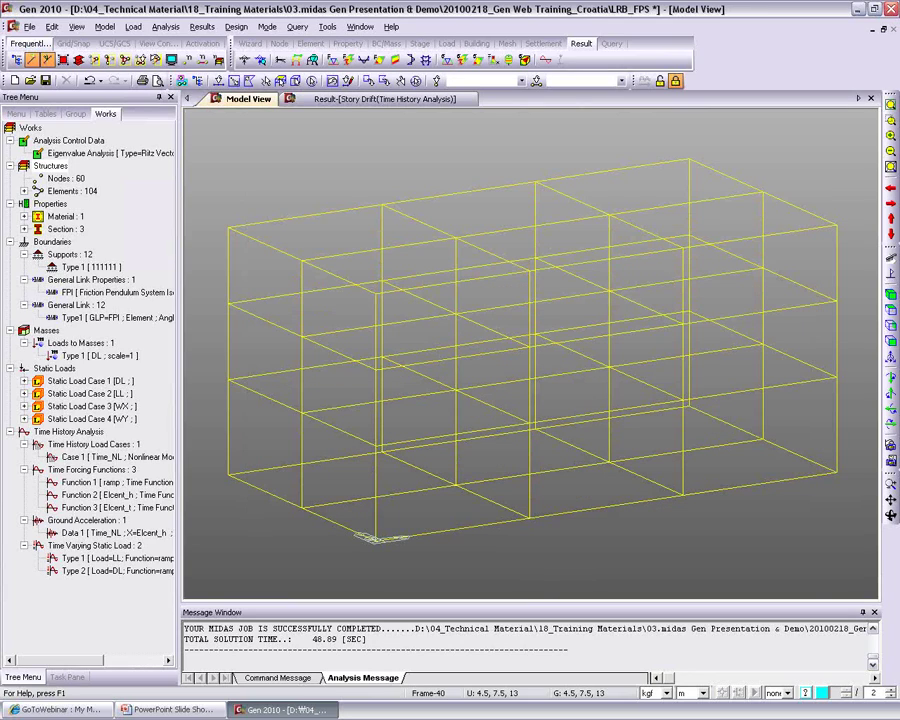
Step: Animate the displacement contour with legend for load case THall: Time_NL, using the resultant DXYZ component, and close the animation
{"action": "right_click", "coordinate": [268, 140]}
{"action": "mouse_move", "coordinate": [300, 168]}
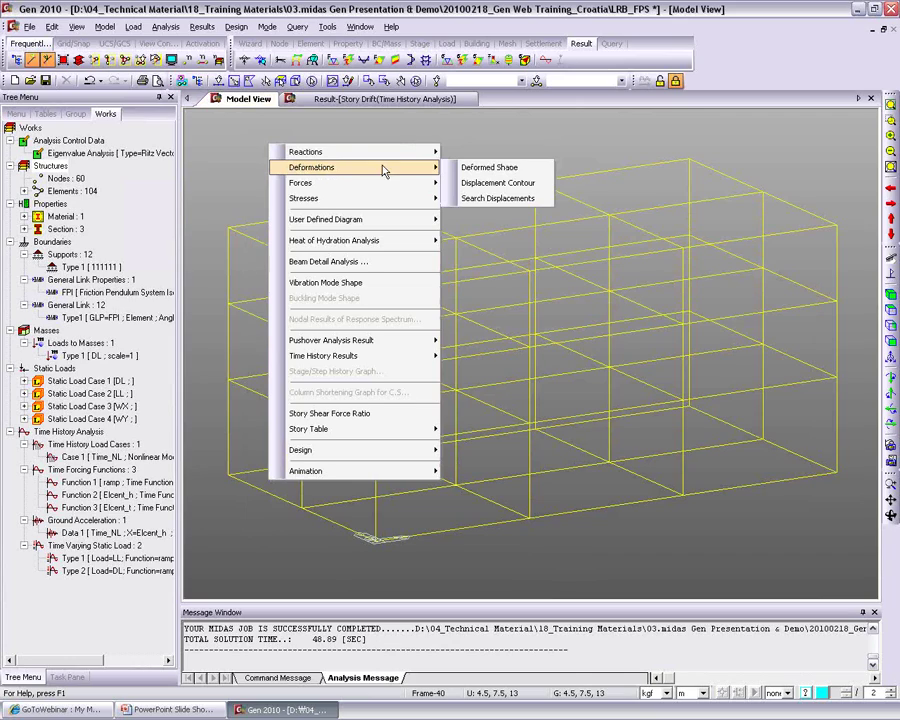
{"action": "left_click", "coordinate": [497, 183]}
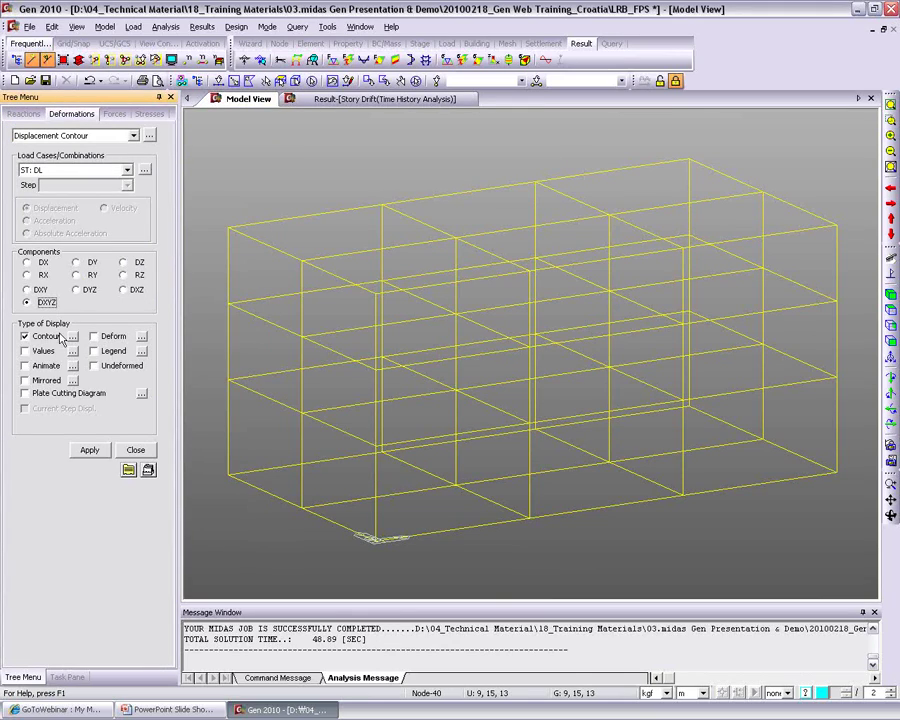
{"action": "left_click", "coordinate": [26, 365]}
{"action": "left_click", "coordinate": [72, 170]}
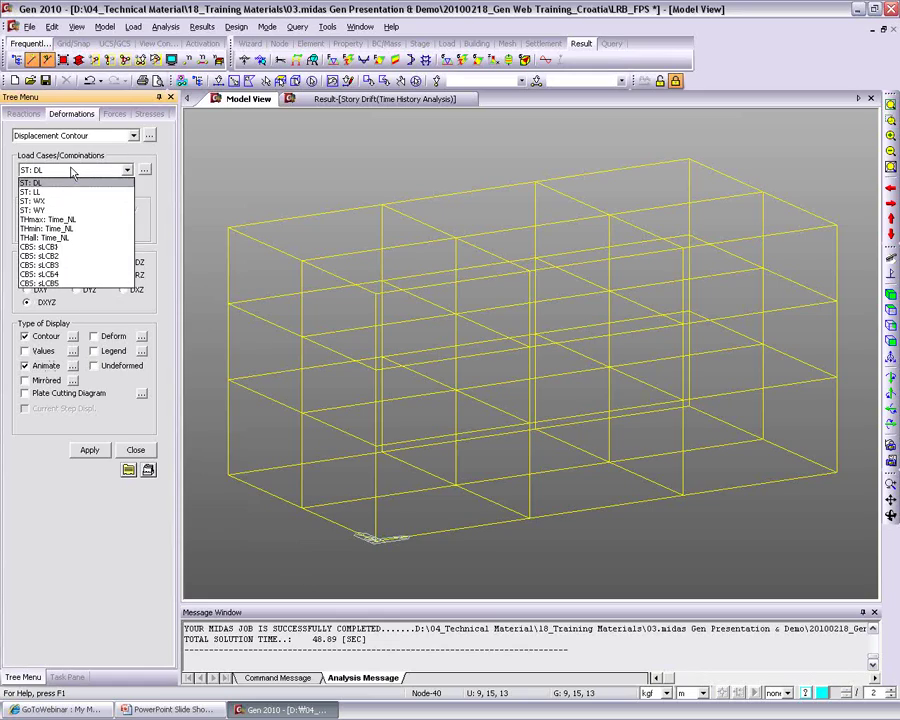
{"action": "left_click", "coordinate": [55, 237]}
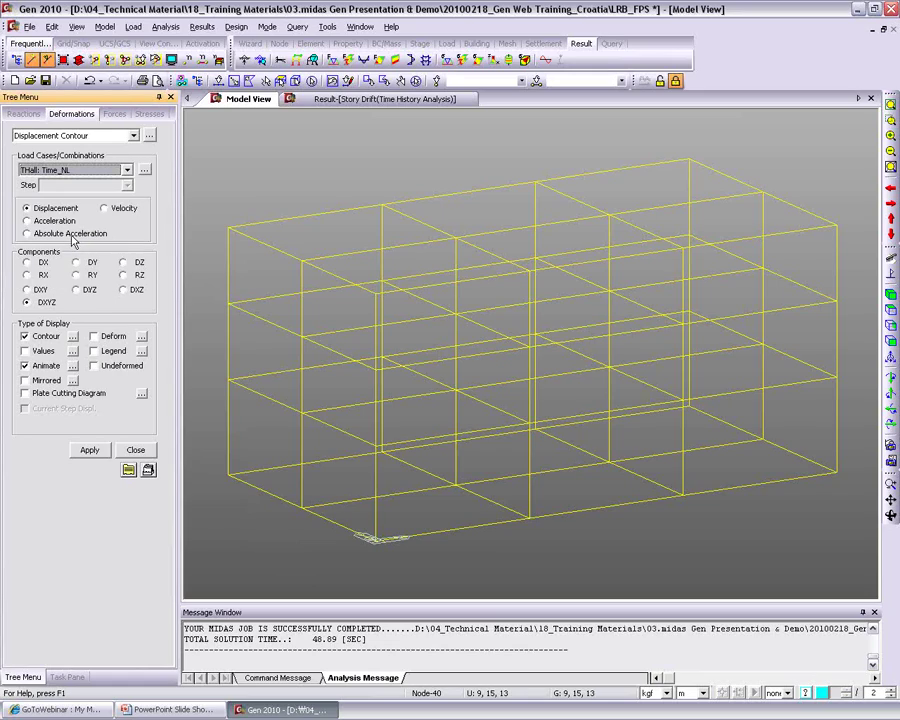
{"action": "left_click", "coordinate": [93, 351]}
{"action": "left_click", "coordinate": [88, 450]}
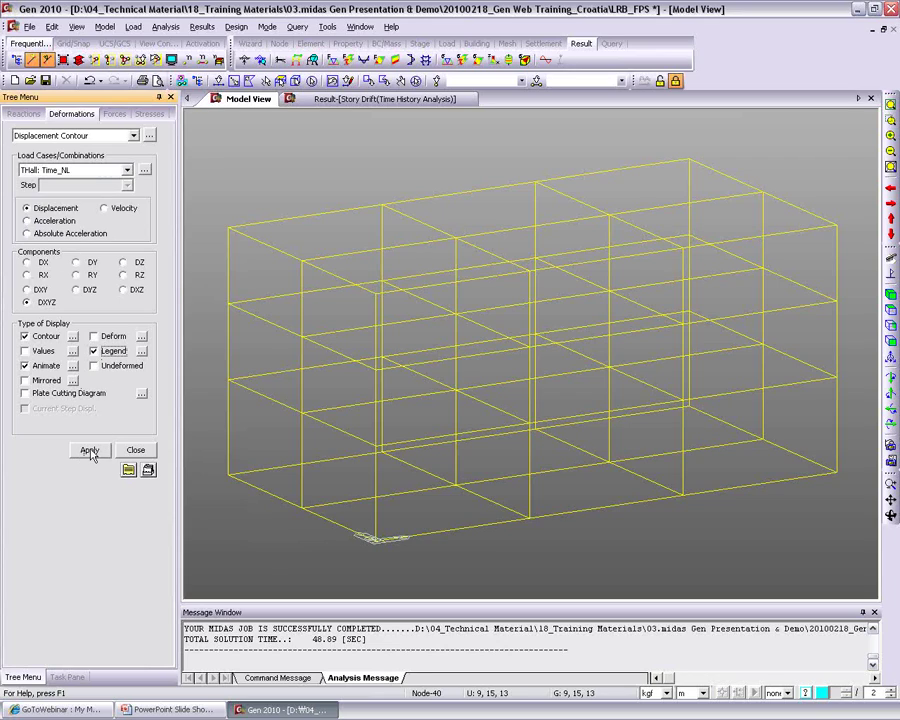
{"action": "left_click", "coordinate": [624, 593]}
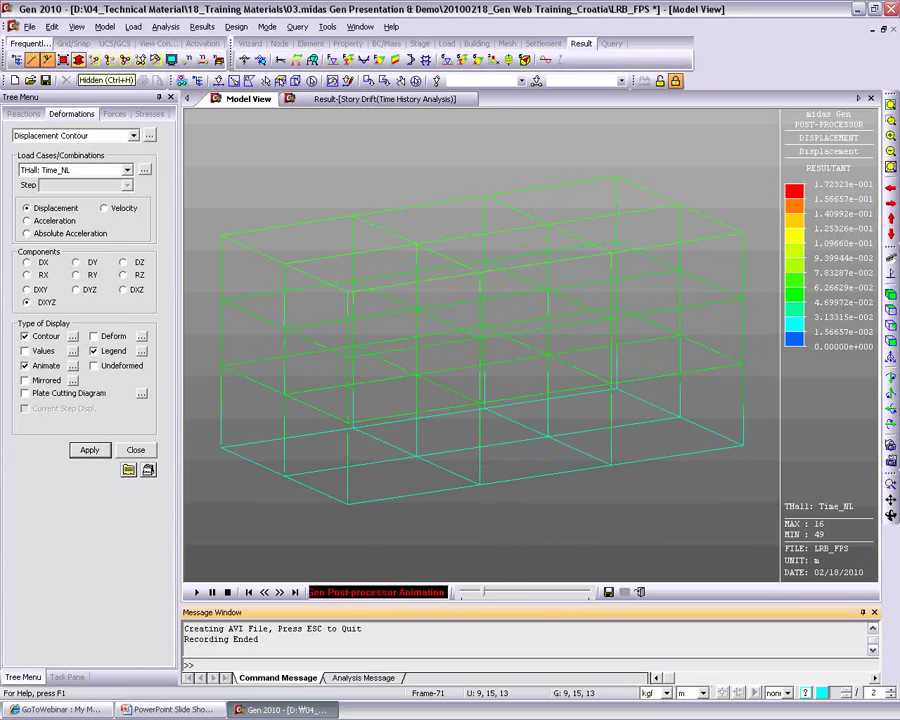
{"action": "left_click", "coordinate": [641, 592]}
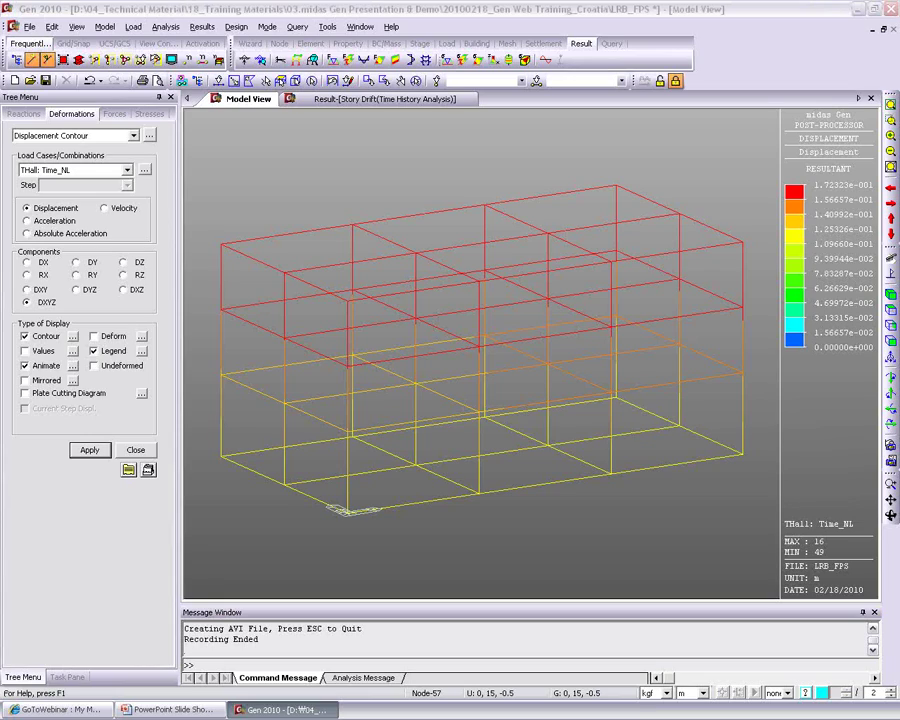
Step: Open the time history displacement, velocity and acceleration results for Time_NL
{"action": "right_click", "coordinate": [247, 174]}
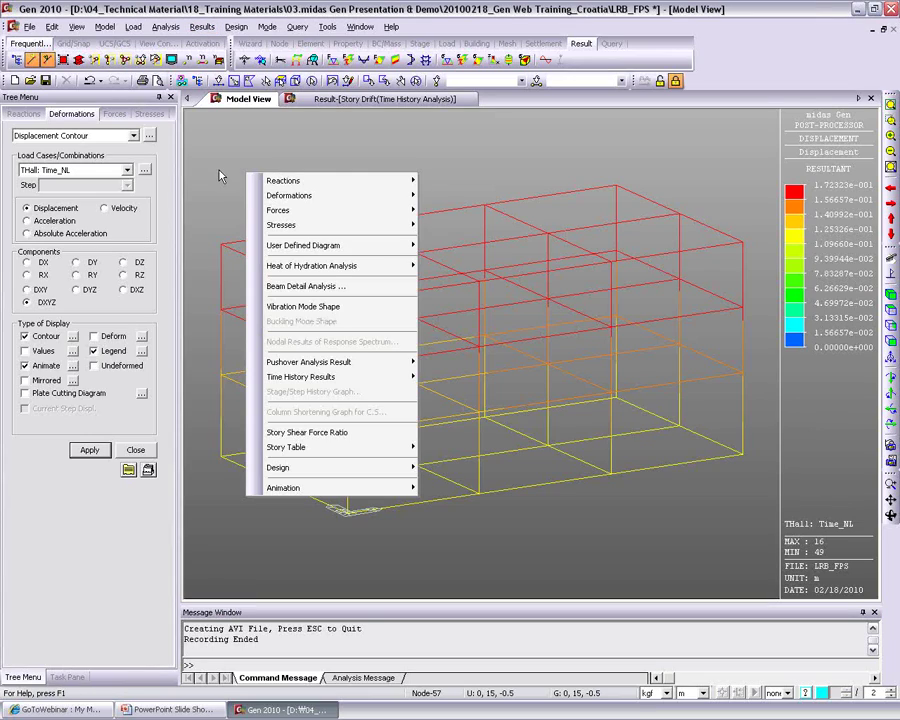
{"action": "mouse_move", "coordinate": [277, 212]}
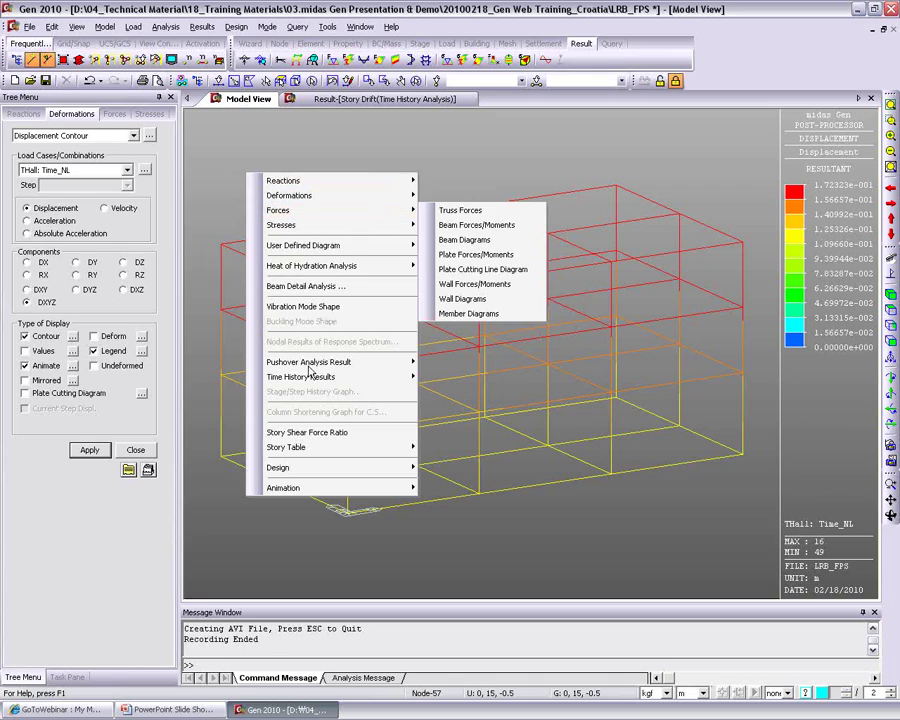
{"action": "mouse_move", "coordinate": [330, 377]}
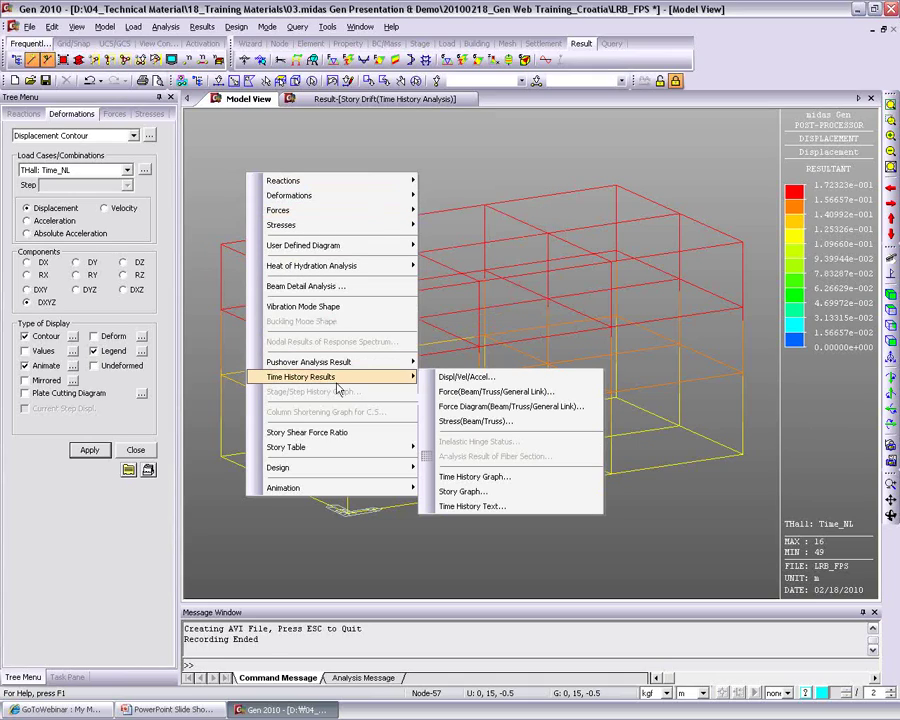
{"action": "left_click", "coordinate": [483, 381]}
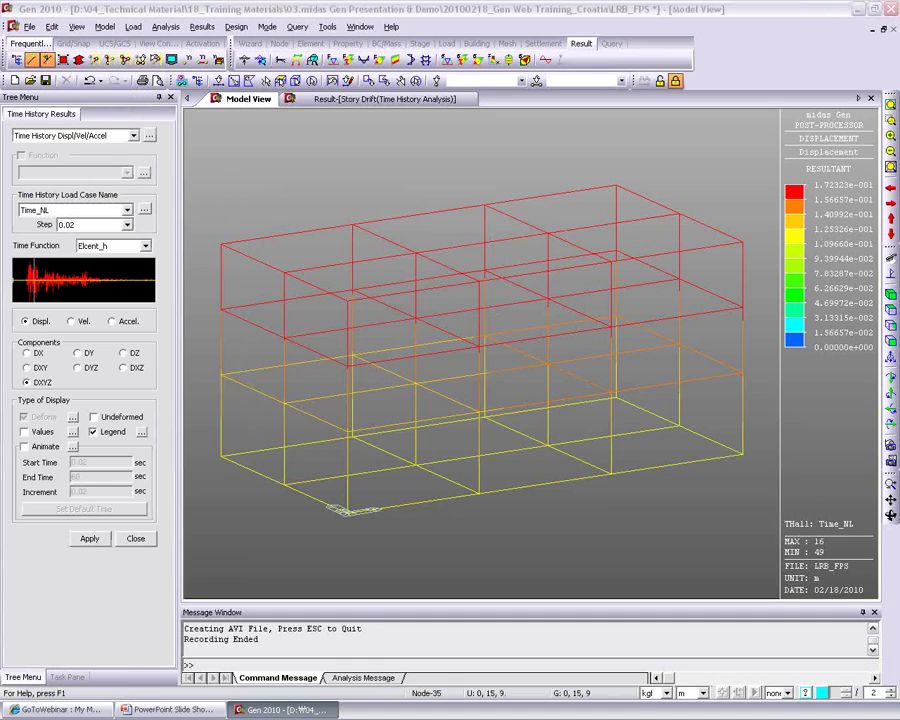
{"action": "right_click", "coordinate": [252, 140]}
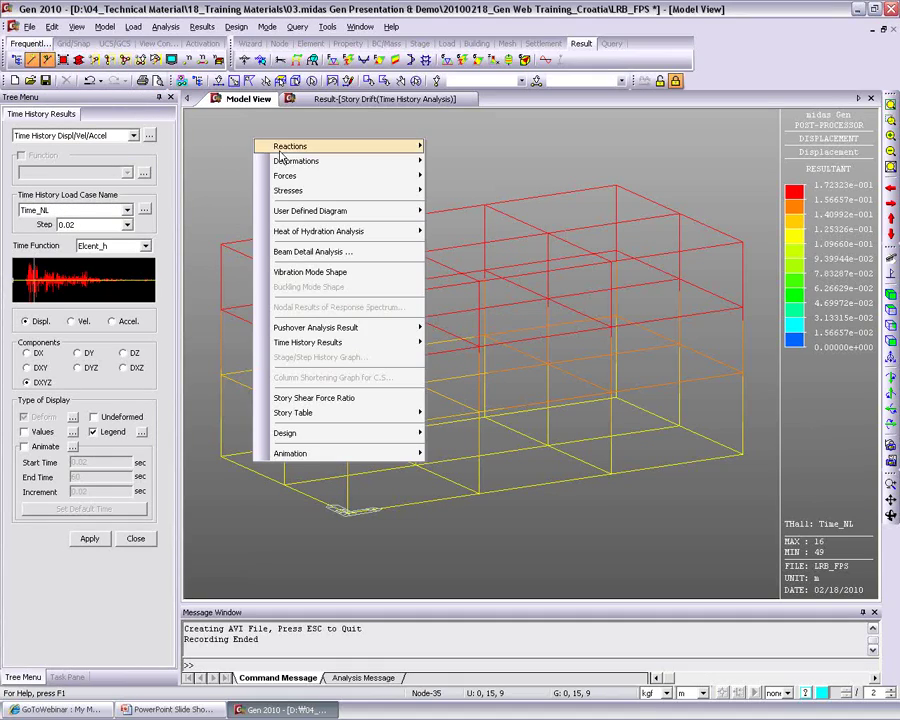
{"action": "mouse_move", "coordinate": [340, 344]}
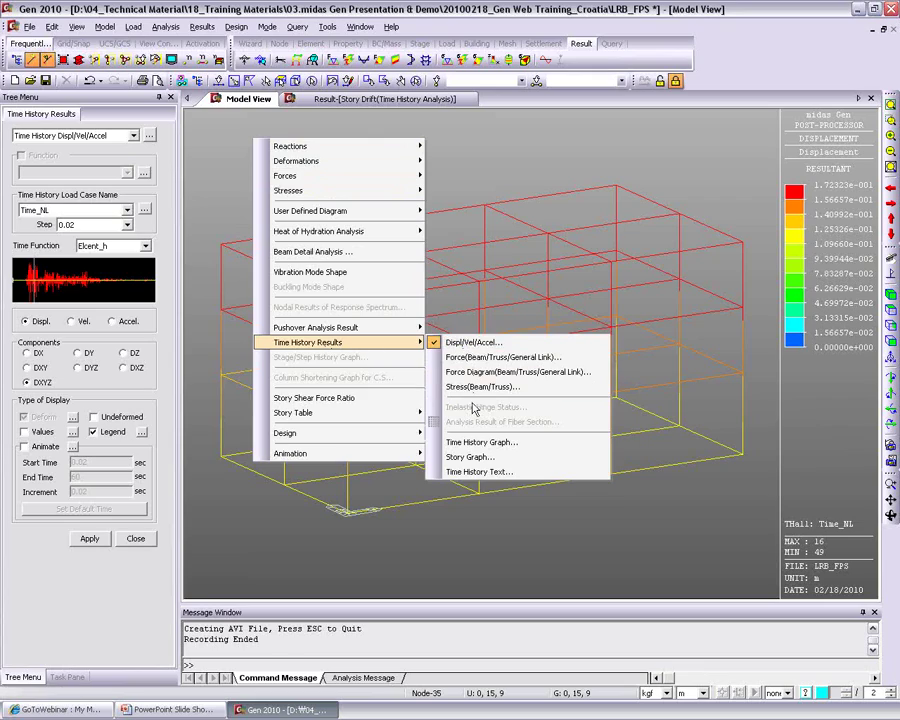
{"action": "key", "text": "Escape"}
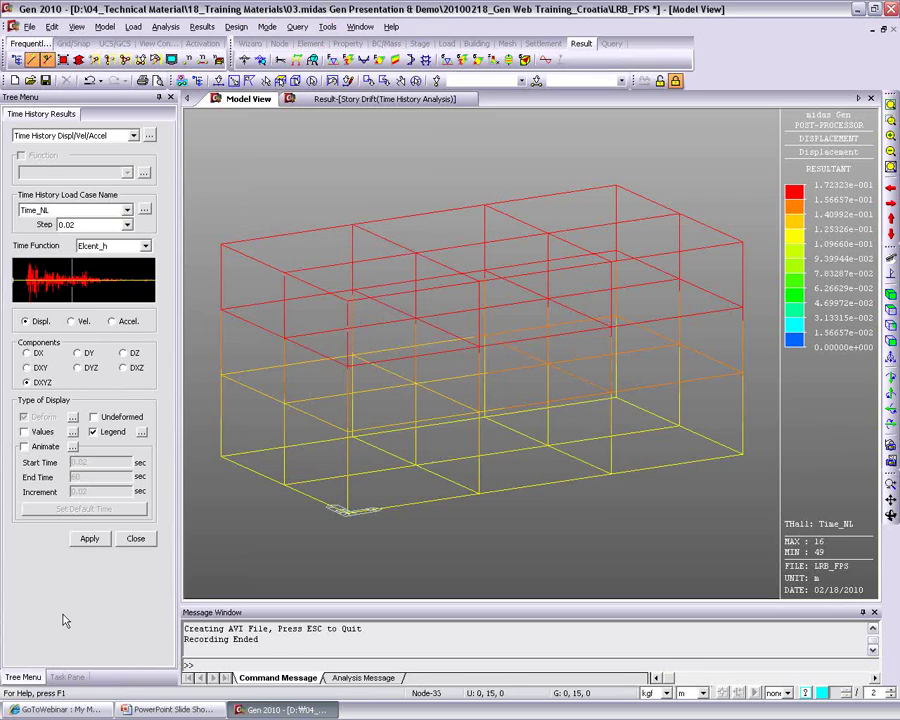
Step: Animate the Time_NL resultant displacement from 0.02 to 60 sec in 0.1 sec increments, and close the animation and result settings
{"action": "left_click", "coordinate": [30, 448]}
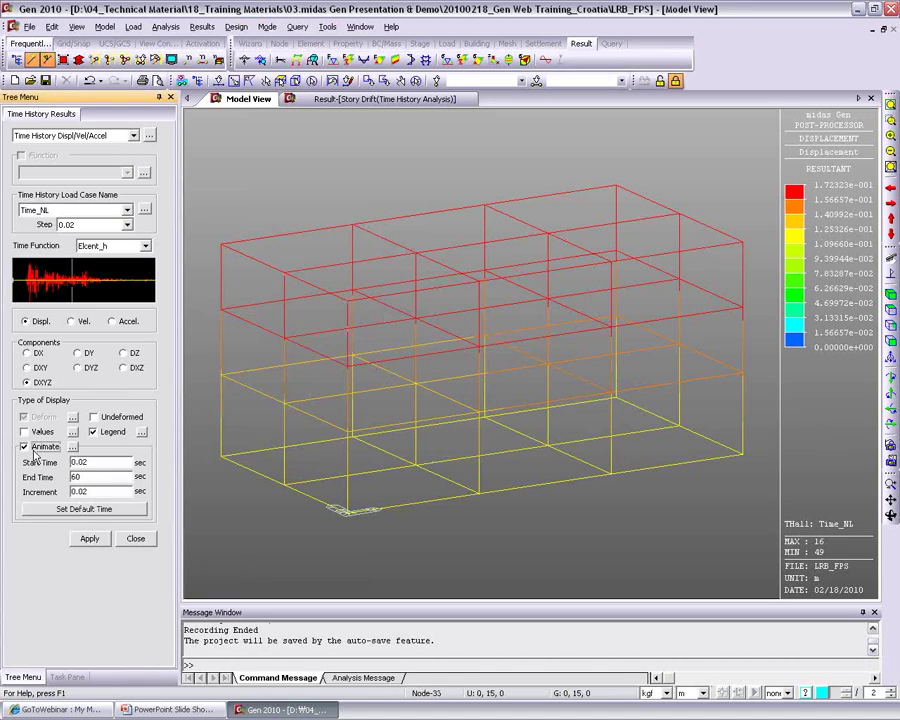
{"action": "double_click", "coordinate": [78, 492]}
{"action": "type", "text": "1"}
{"action": "left_click", "coordinate": [89, 539]}
{"action": "left_click", "coordinate": [624, 591]}
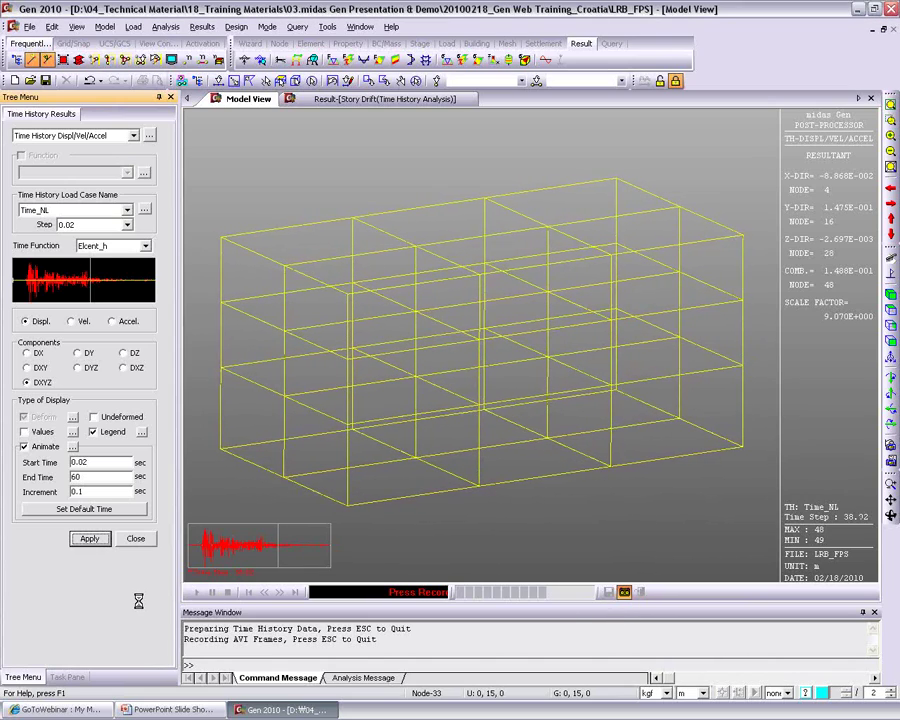
{"action": "left_click", "coordinate": [641, 592]}
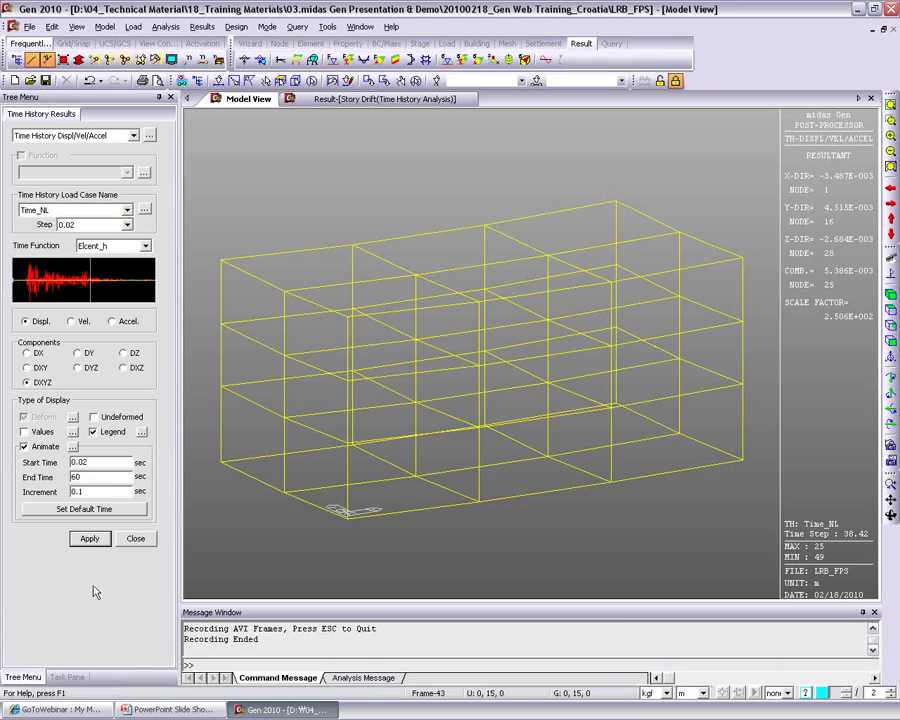
{"action": "left_click", "coordinate": [135, 538]}
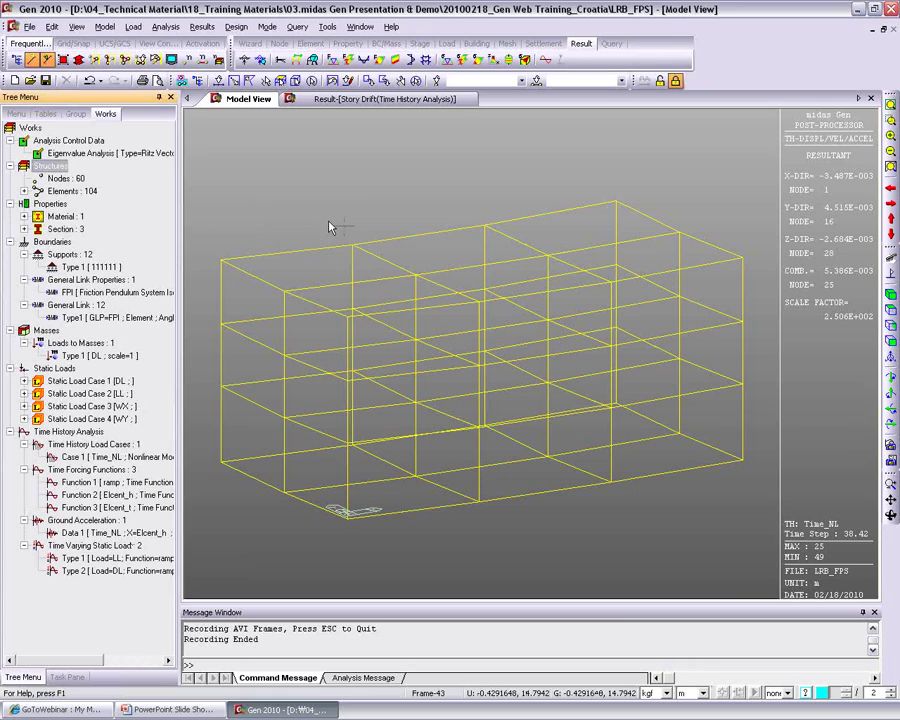
Step: Open the result function definition for the time history graph and choose General Link Deform/Force as the graph function type
{"action": "right_click", "coordinate": [328, 219]}
{"action": "mouse_move", "coordinate": [421, 428]}
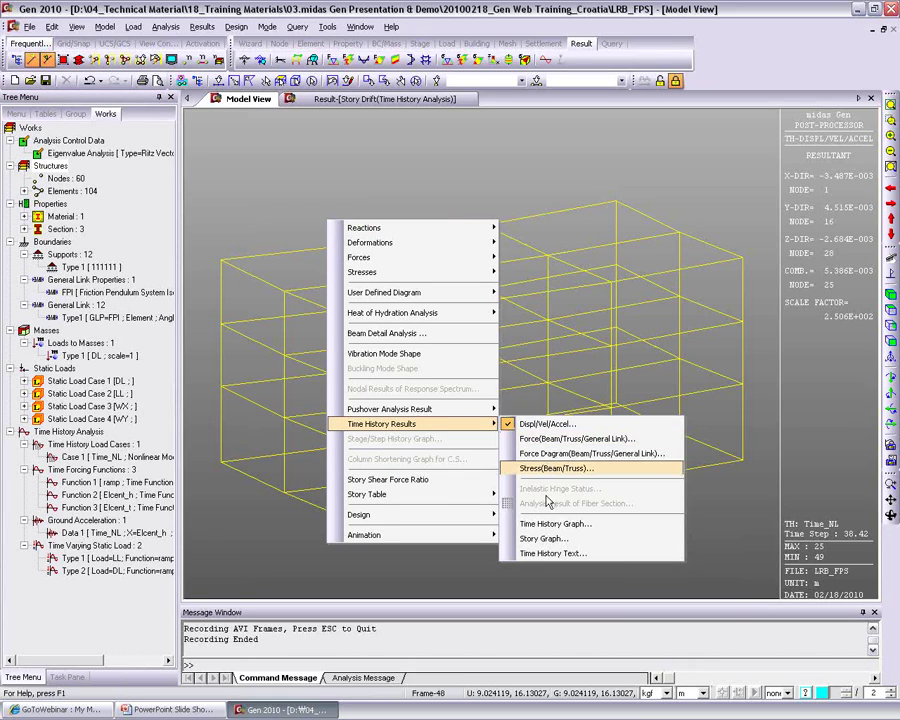
{"action": "left_click", "coordinate": [552, 523]}
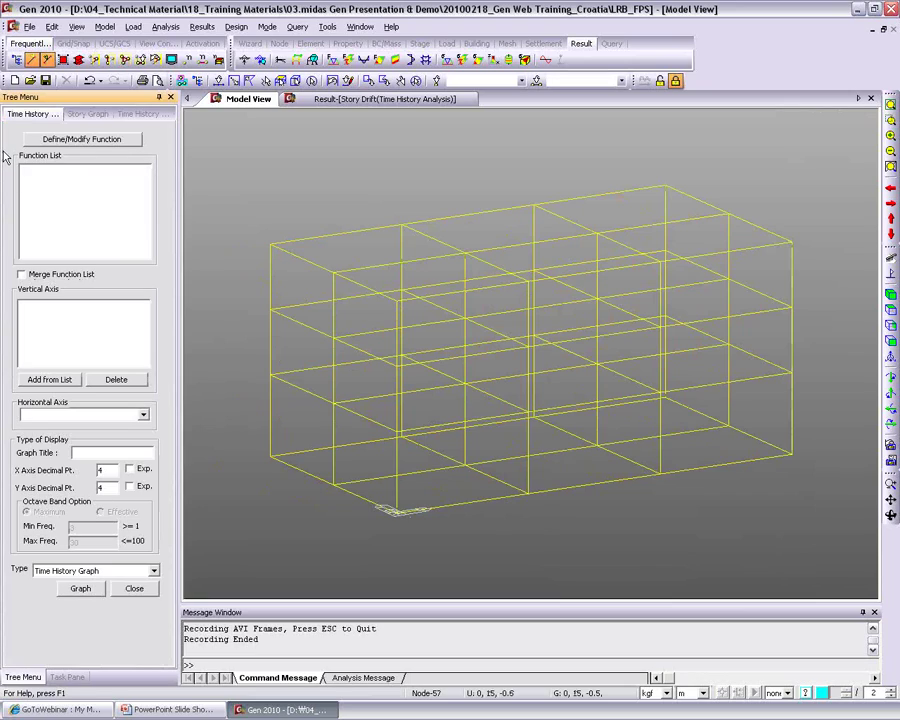
{"action": "left_click", "coordinate": [66, 139]}
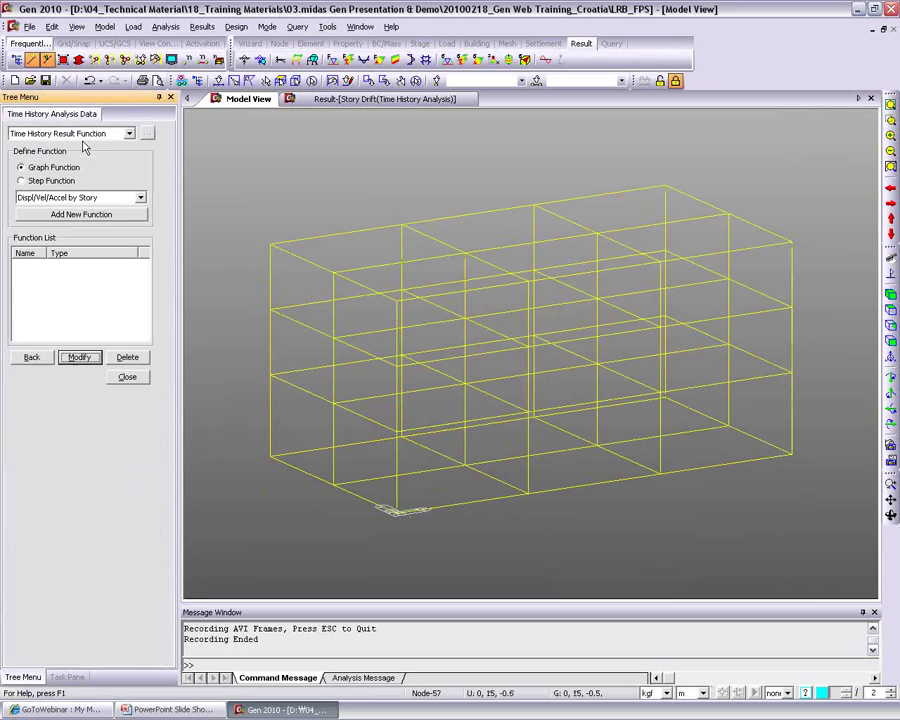
{"action": "left_click", "coordinate": [60, 198]}
{"action": "left_click", "coordinate": [66, 287]}
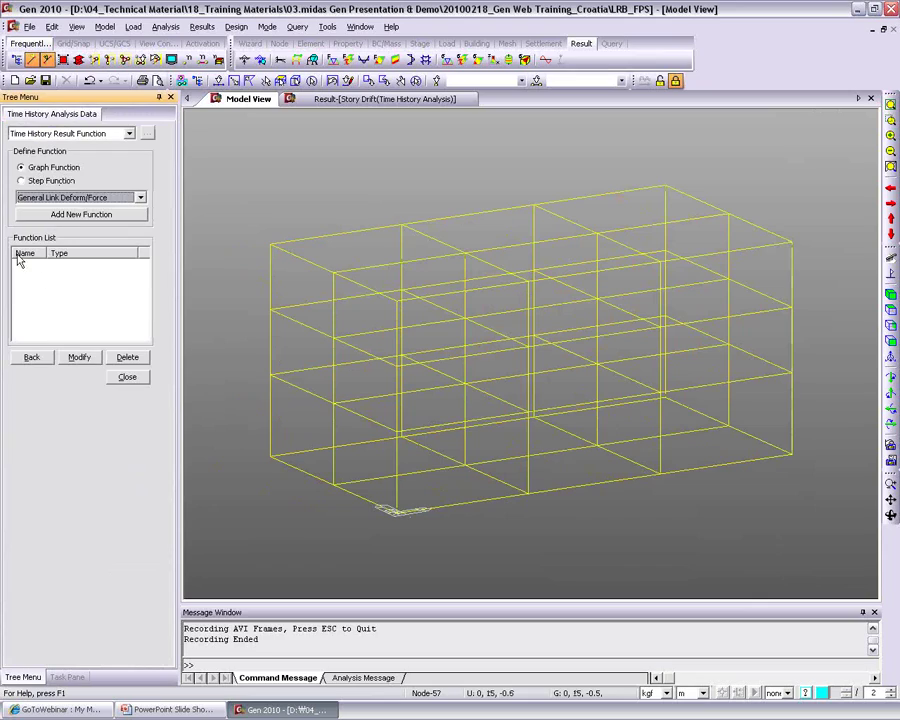
Step: Add the graph function Shear-z for general link 6 (n1:54,n2:21) with J-Node Force component Fz under Time_NL
{"action": "left_click", "coordinate": [72, 212]}
{"action": "left_click", "coordinate": [111, 187]}
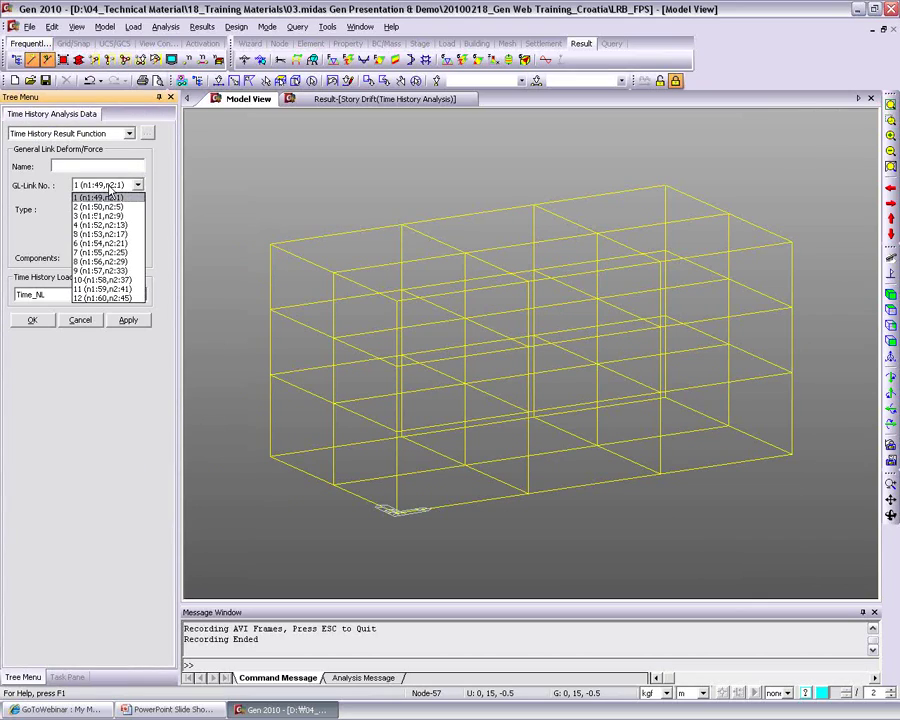
{"action": "left_click", "coordinate": [100, 243]}
{"action": "left_click", "coordinate": [85, 166]}
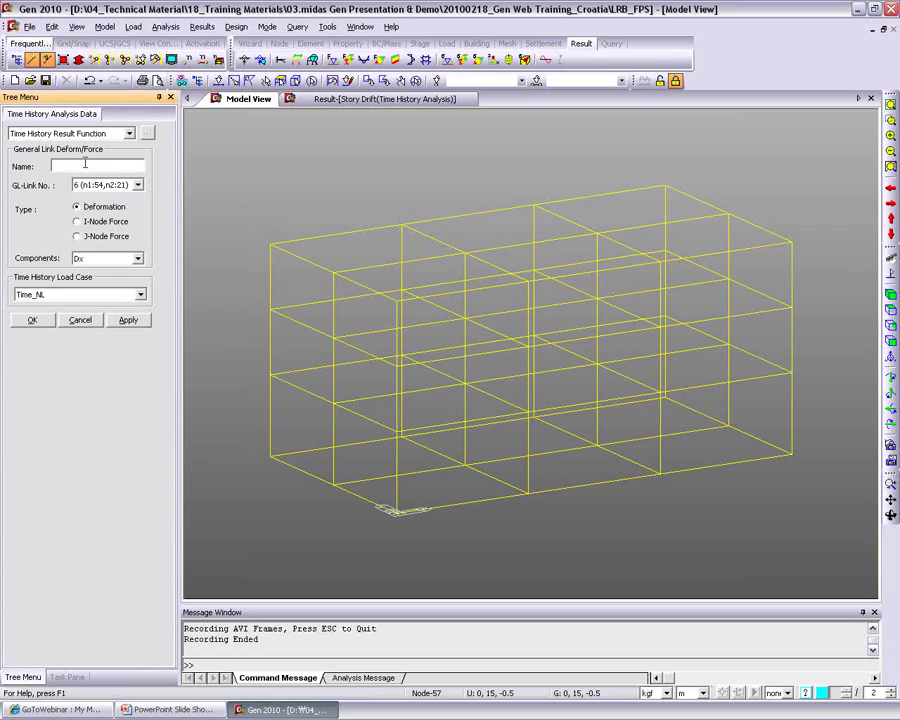
{"action": "type", "text": "Shear-z"}
{"action": "left_click", "coordinate": [102, 236]}
{"action": "left_click", "coordinate": [104, 259]}
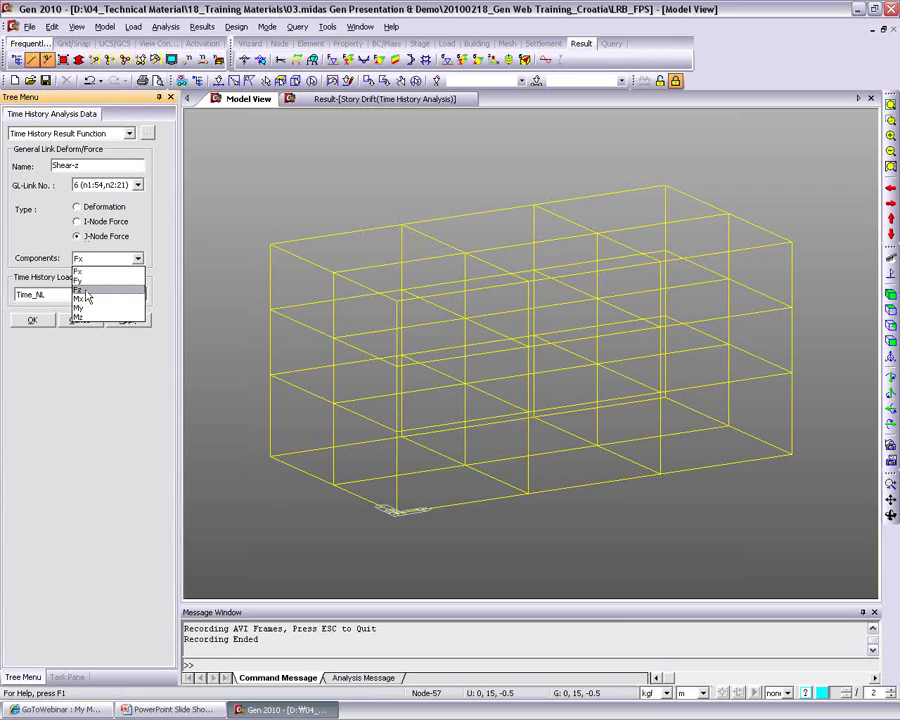
{"action": "left_click", "coordinate": [86, 292]}
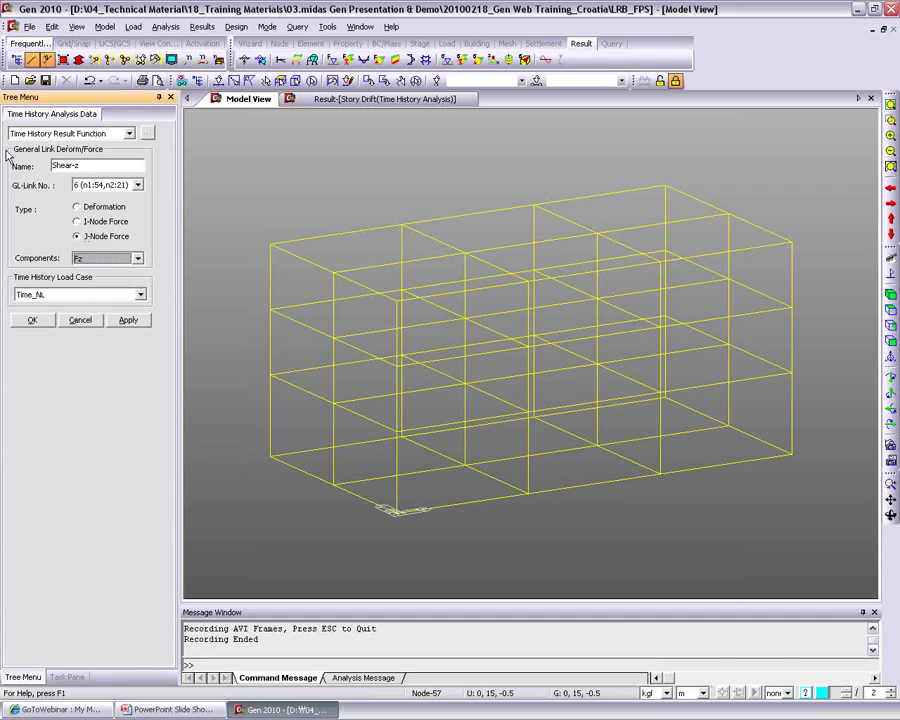
{"action": "left_click", "coordinate": [80, 164]}
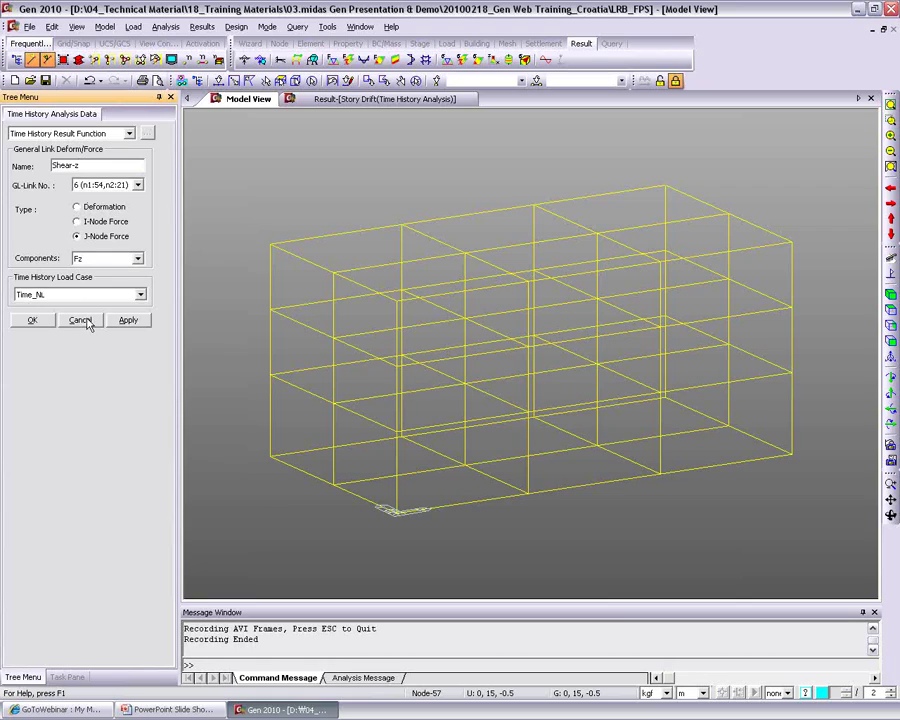
{"action": "left_click", "coordinate": [24, 322]}
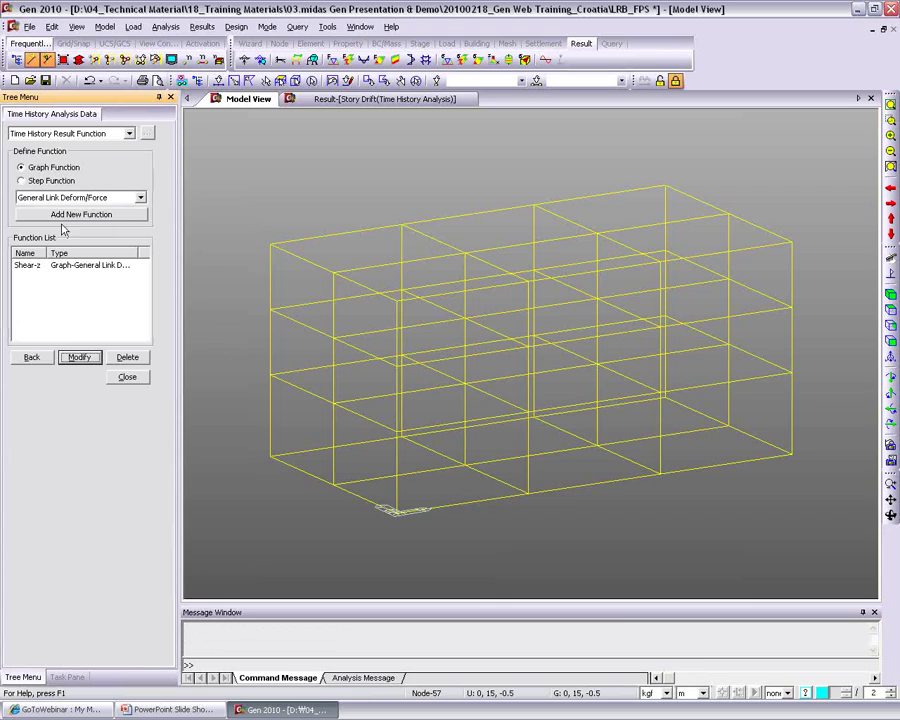
Step: Add the graph function Tran-z for general link 6 (n1:54,n2:21) with Deformation component Dz under Time_NL
{"action": "left_click", "coordinate": [58, 216]}
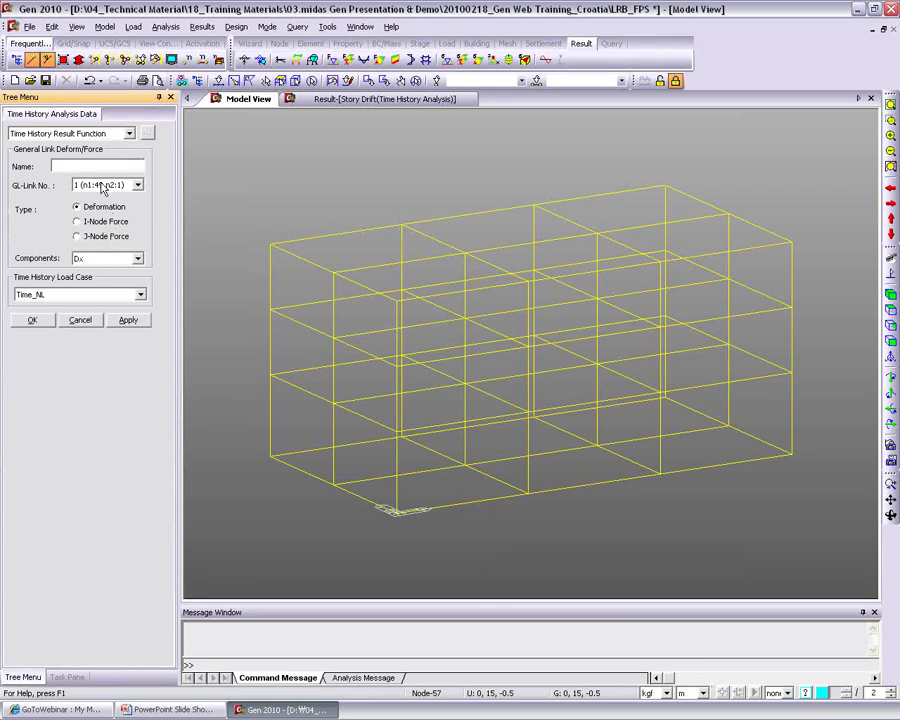
{"action": "left_click", "coordinate": [137, 185]}
{"action": "left_click", "coordinate": [101, 243]}
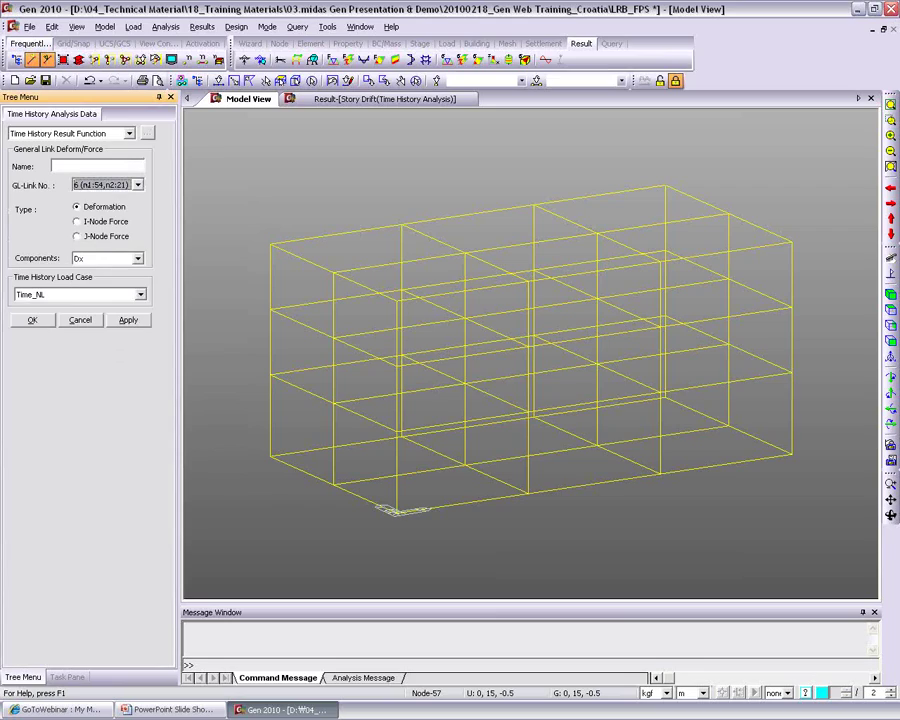
{"action": "left_click", "coordinate": [104, 237]}
{"action": "left_click", "coordinate": [97, 260]}
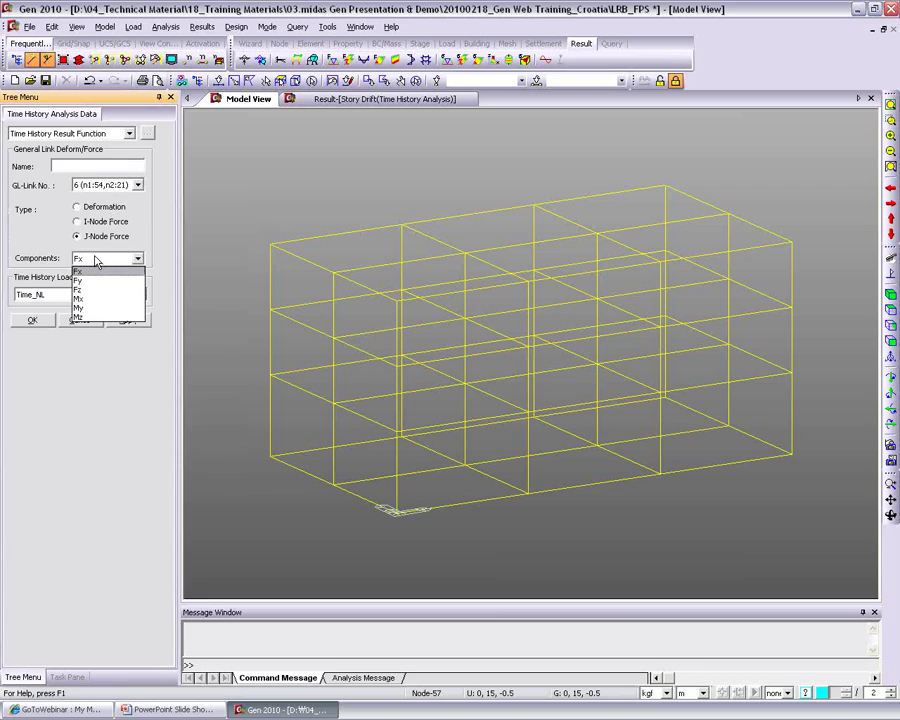
{"action": "left_click", "coordinate": [34, 208]}
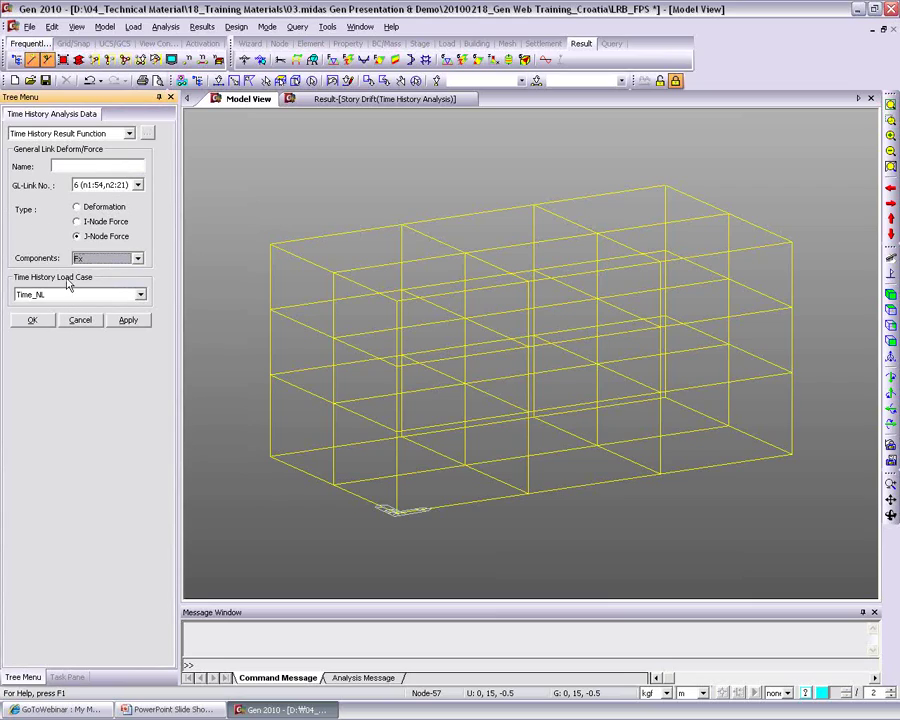
{"action": "left_click", "coordinate": [91, 208]}
{"action": "left_click", "coordinate": [88, 258]}
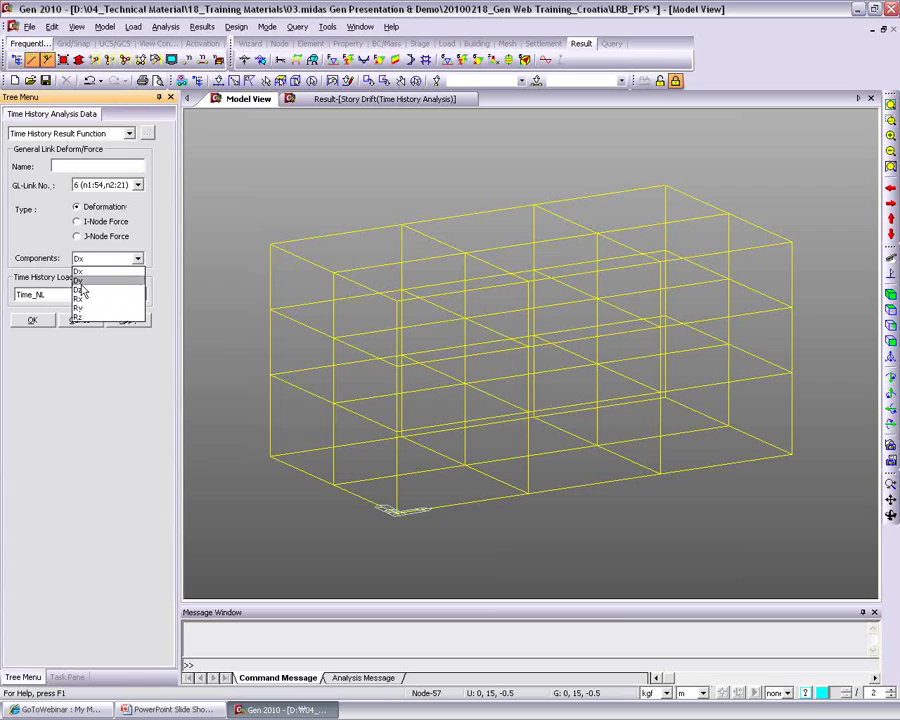
{"action": "left_click", "coordinate": [79, 290]}
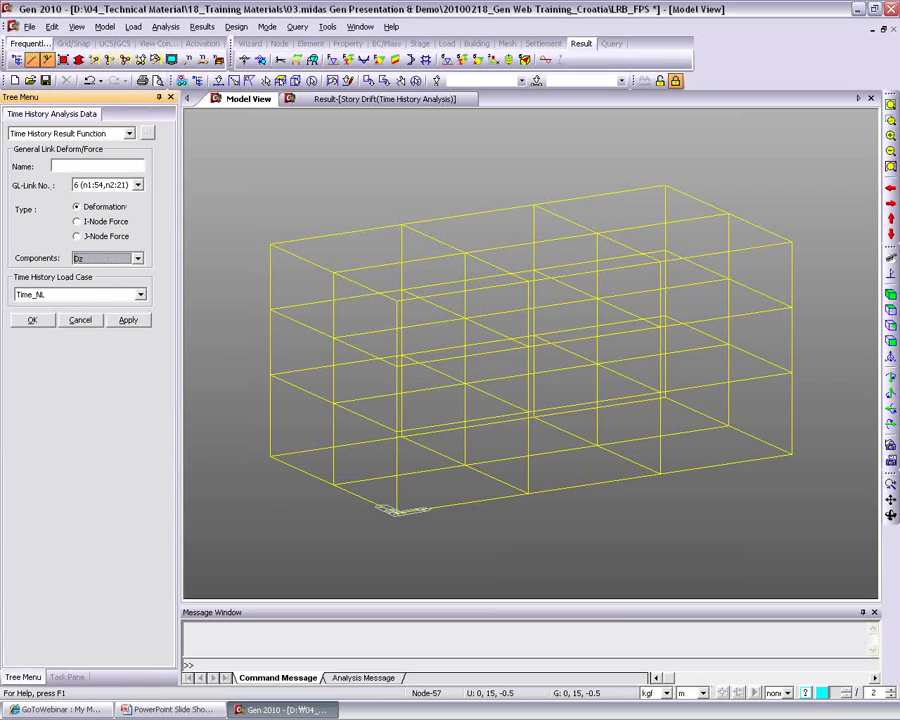
{"action": "left_click", "coordinate": [82, 165]}
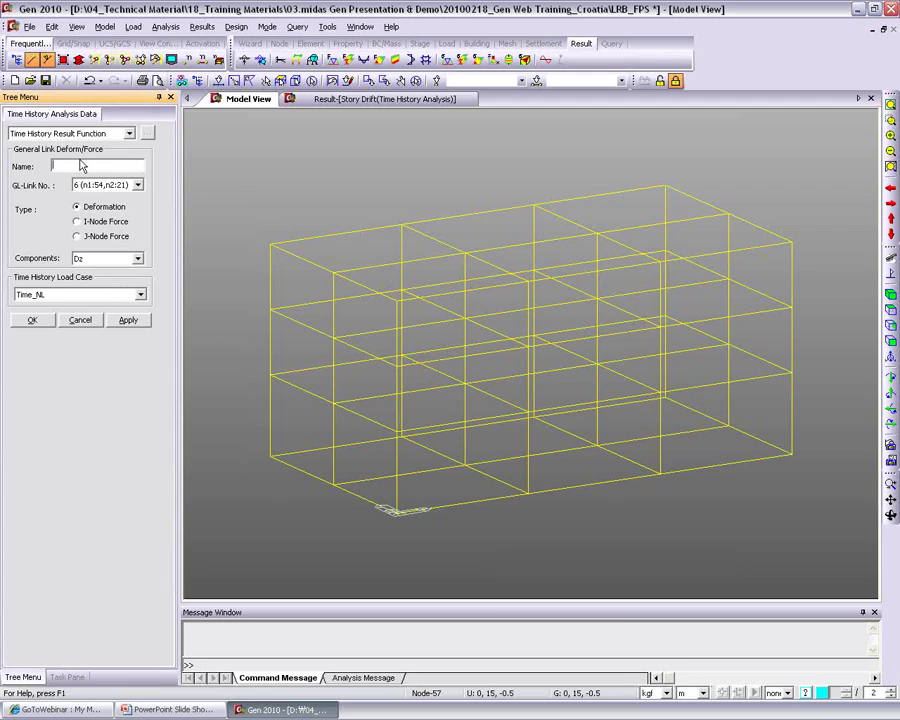
{"action": "type", "text": "Tran-z"}
{"action": "left_click", "coordinate": [32, 320]}
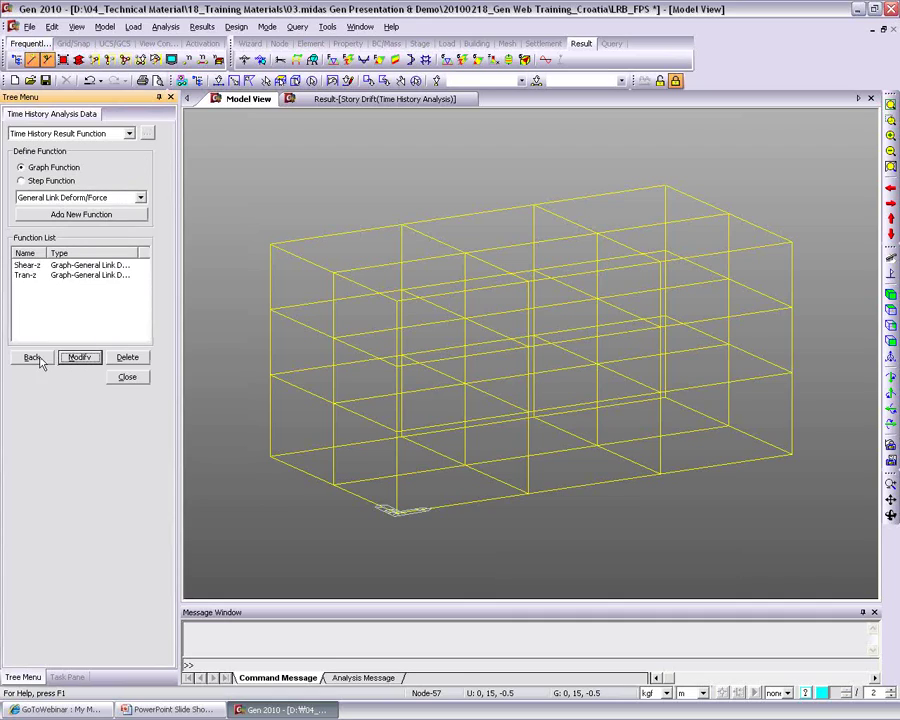
Step: Plot a time history graph with Shear-z on the vertical axis and Tran-z on the horizontal axis, enlarge it, and close the graph settings
{"action": "left_click", "coordinate": [32, 357]}
{"action": "left_click", "coordinate": [24, 171]}
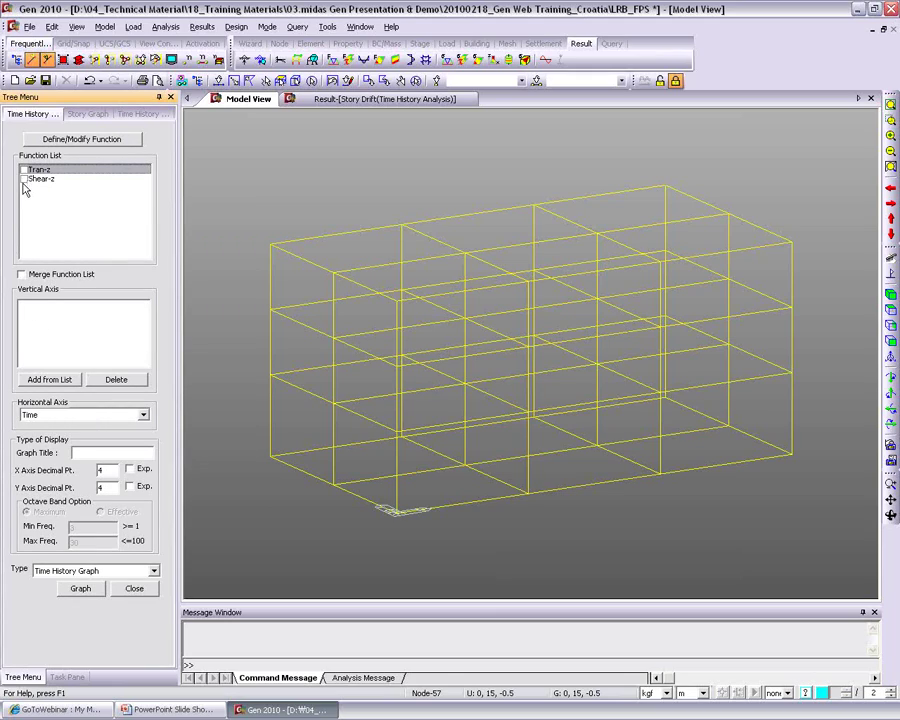
{"action": "left_click", "coordinate": [40, 178]}
{"action": "left_click", "coordinate": [45, 379]}
{"action": "left_click", "coordinate": [60, 414]}
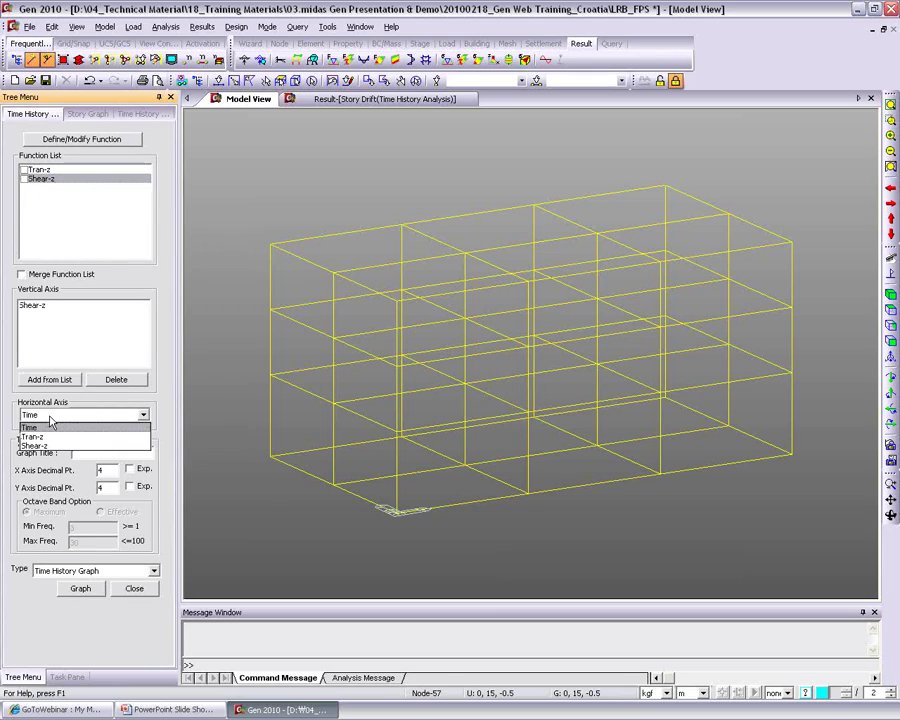
{"action": "left_click", "coordinate": [45, 433]}
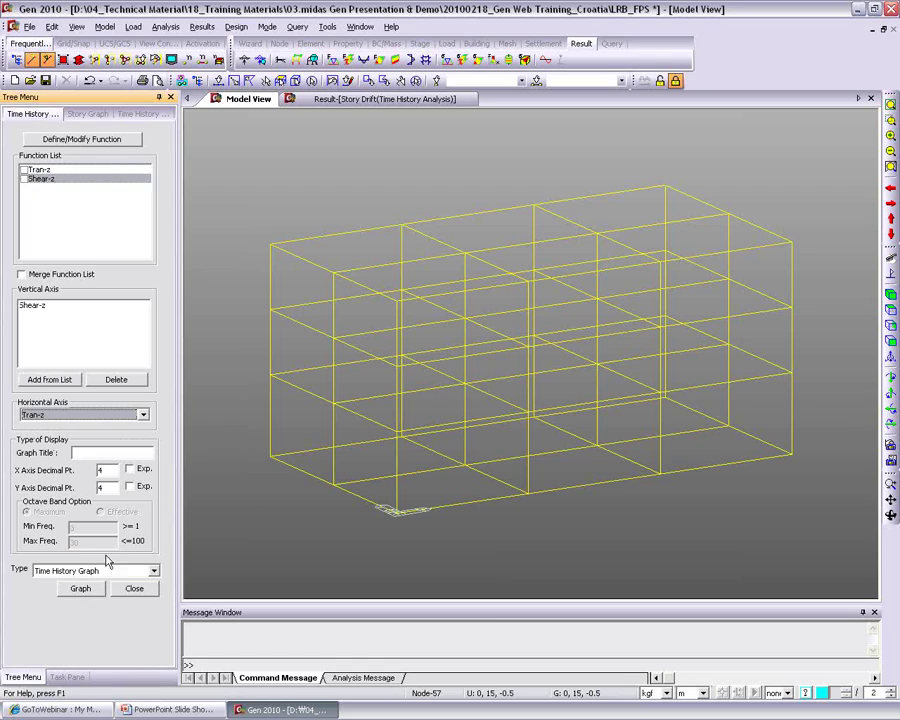
{"action": "left_click", "coordinate": [78, 587]}
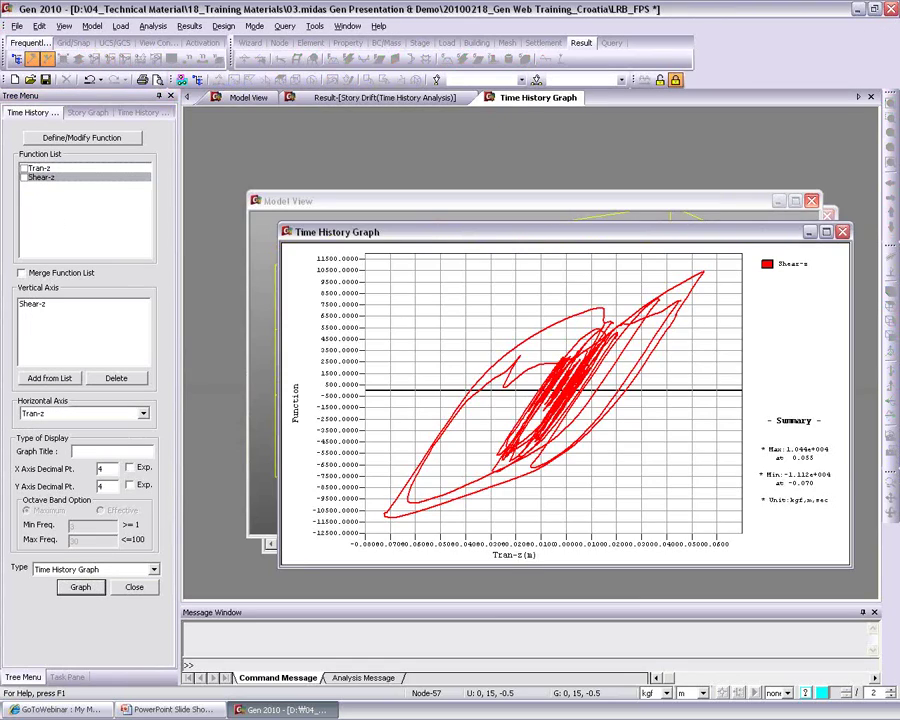
{"action": "left_click", "coordinate": [826, 232]}
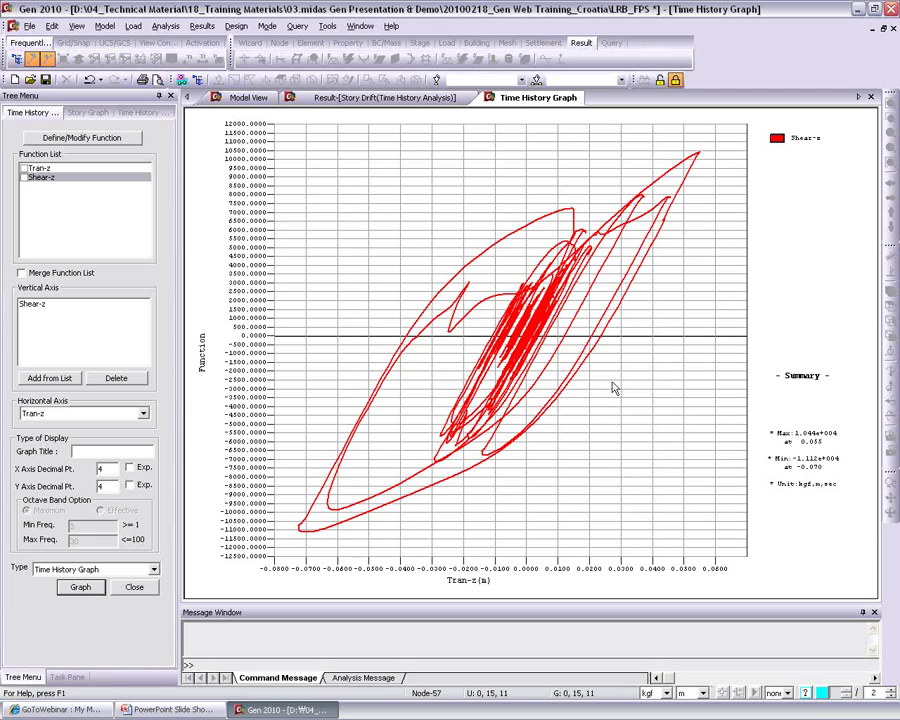
{"action": "left_click", "coordinate": [133, 587]}
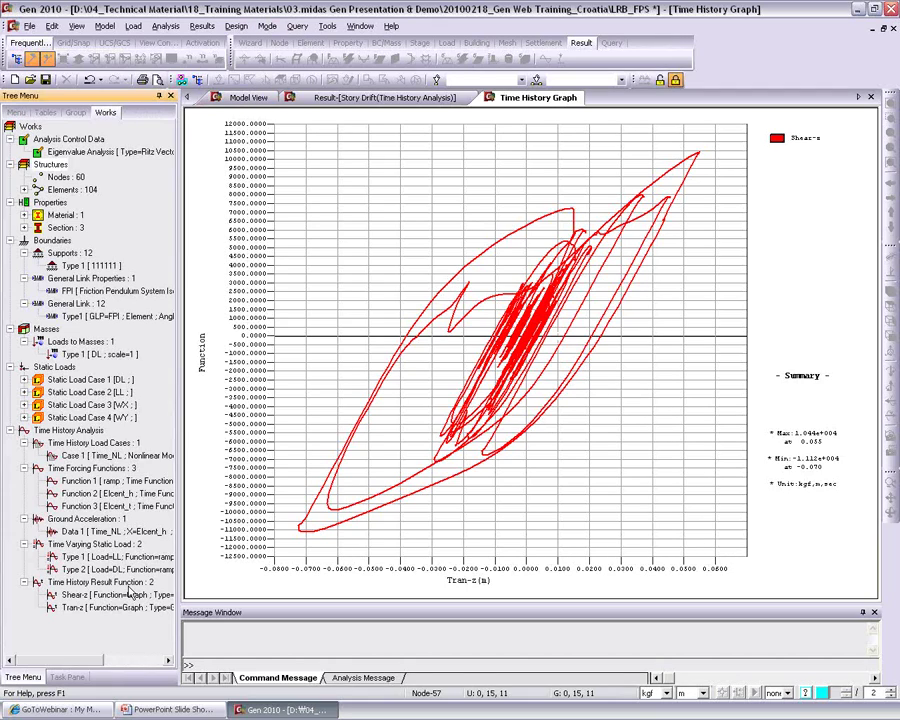
Step: From the model view, generate the time history text output of general link forces per time step for link 2 (n1:50,n2:5) under Time_NL
{"action": "left_click", "coordinate": [243, 98]}
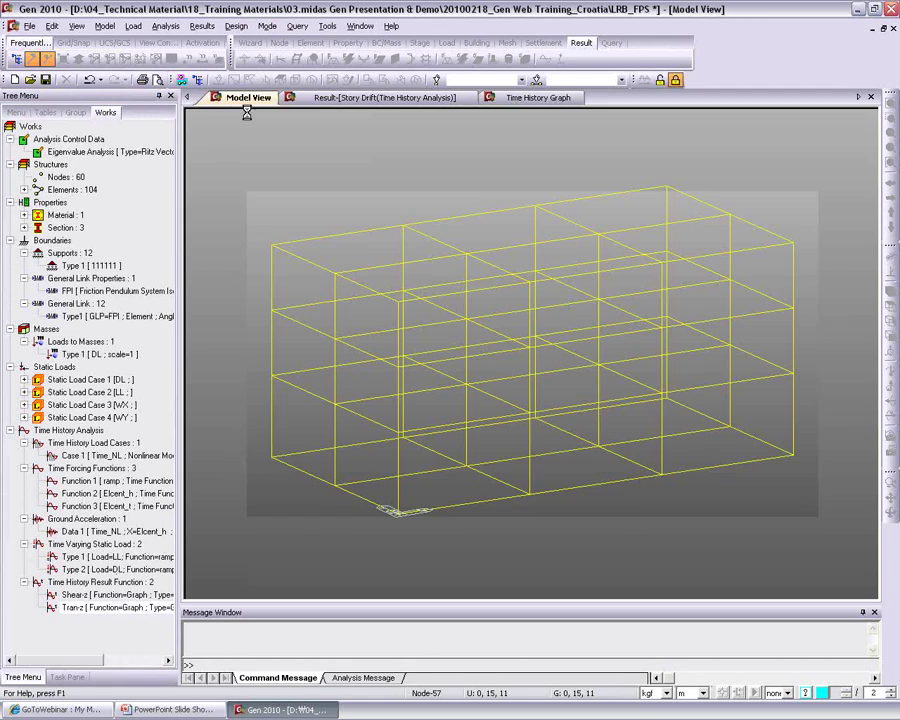
{"action": "right_click", "coordinate": [327, 196]}
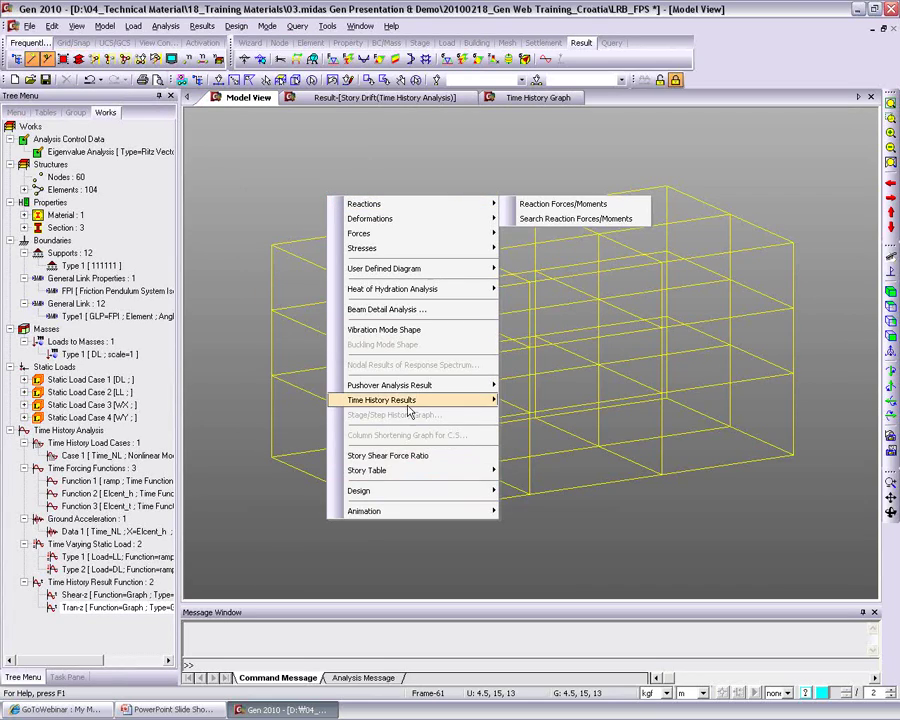
{"action": "mouse_move", "coordinate": [420, 400]}
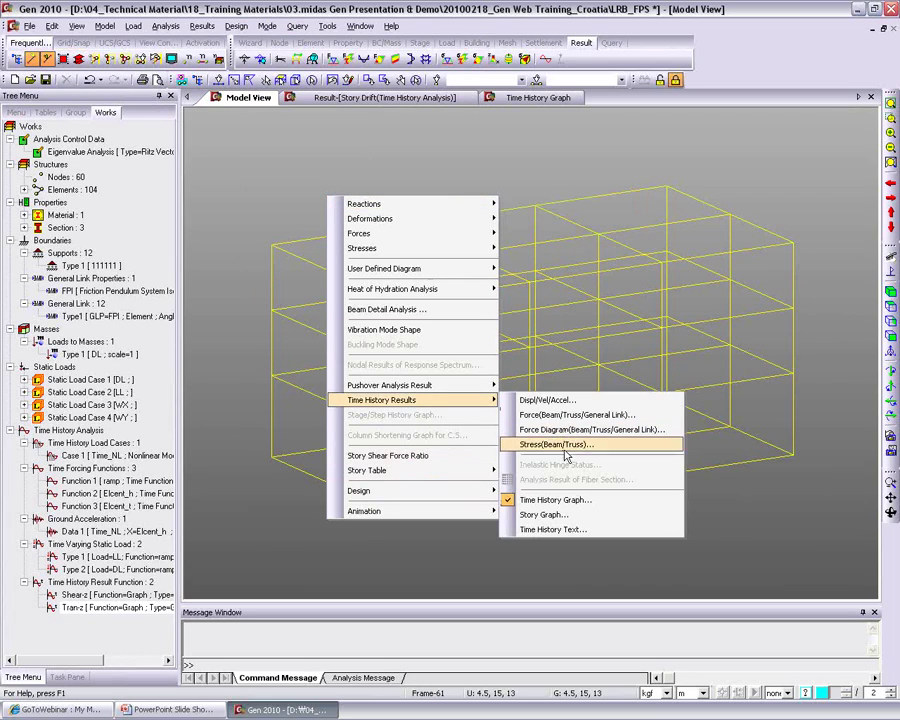
{"action": "left_click", "coordinate": [552, 531]}
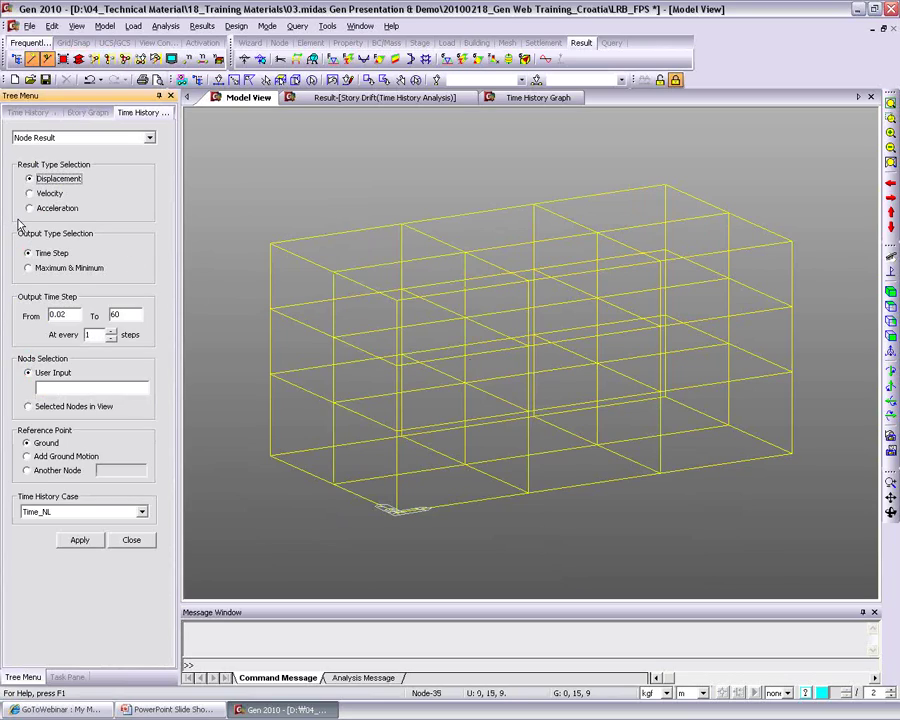
{"action": "left_click", "coordinate": [46, 139]}
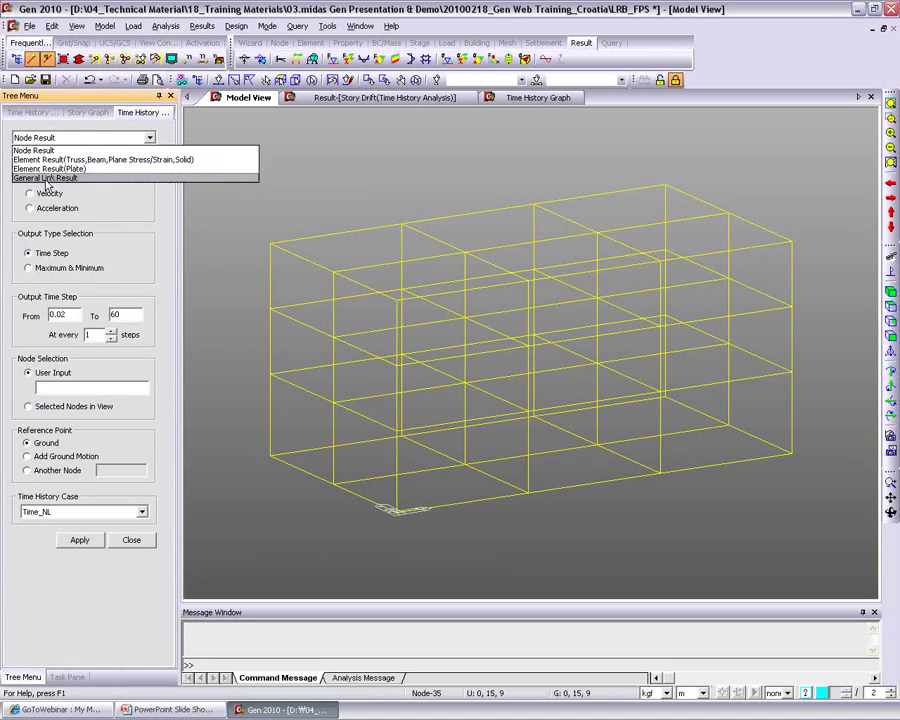
{"action": "left_click", "coordinate": [42, 177]}
{"action": "left_click", "coordinate": [44, 196]}
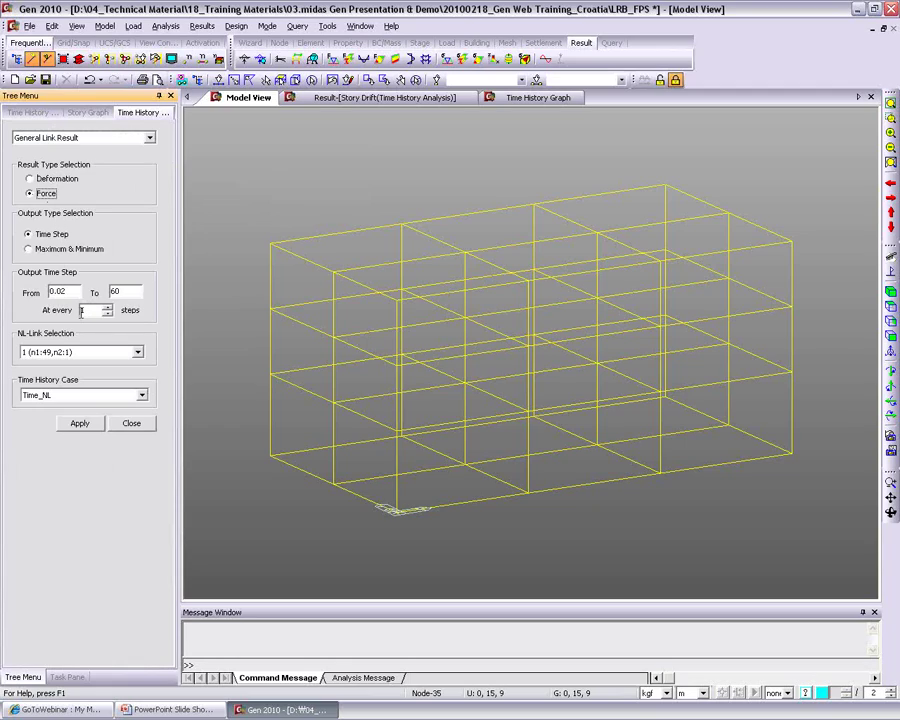
{"action": "left_click", "coordinate": [88, 352]}
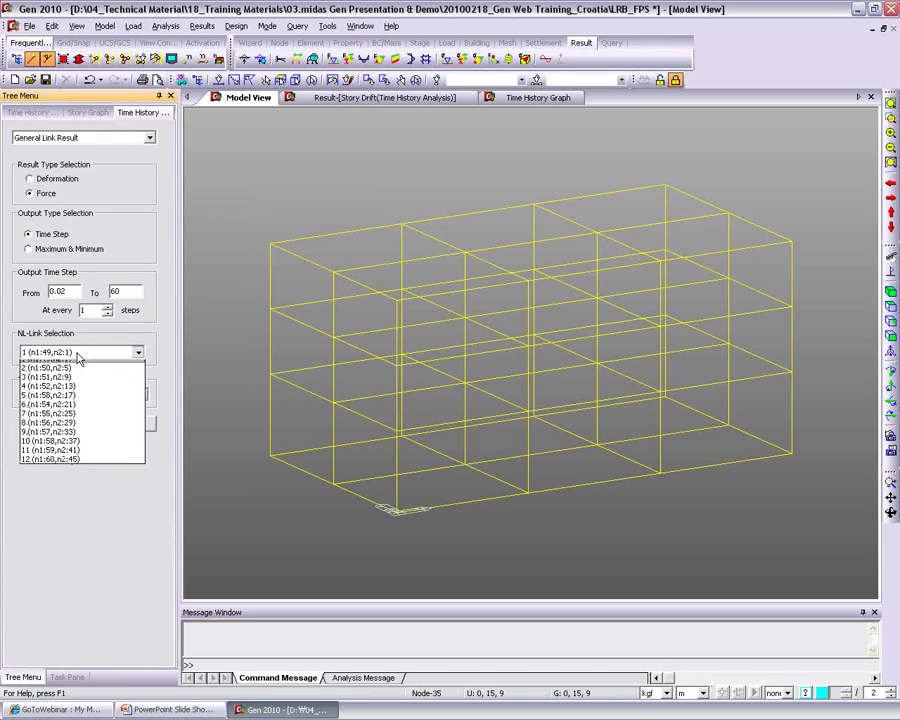
{"action": "left_click", "coordinate": [78, 374]}
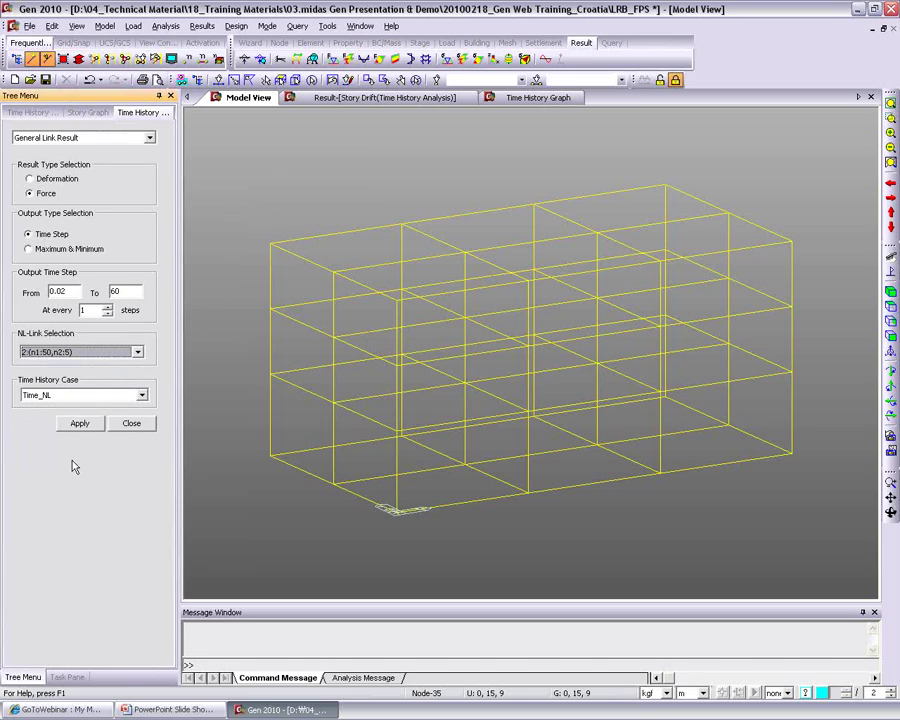
{"action": "left_click", "coordinate": [78, 423]}
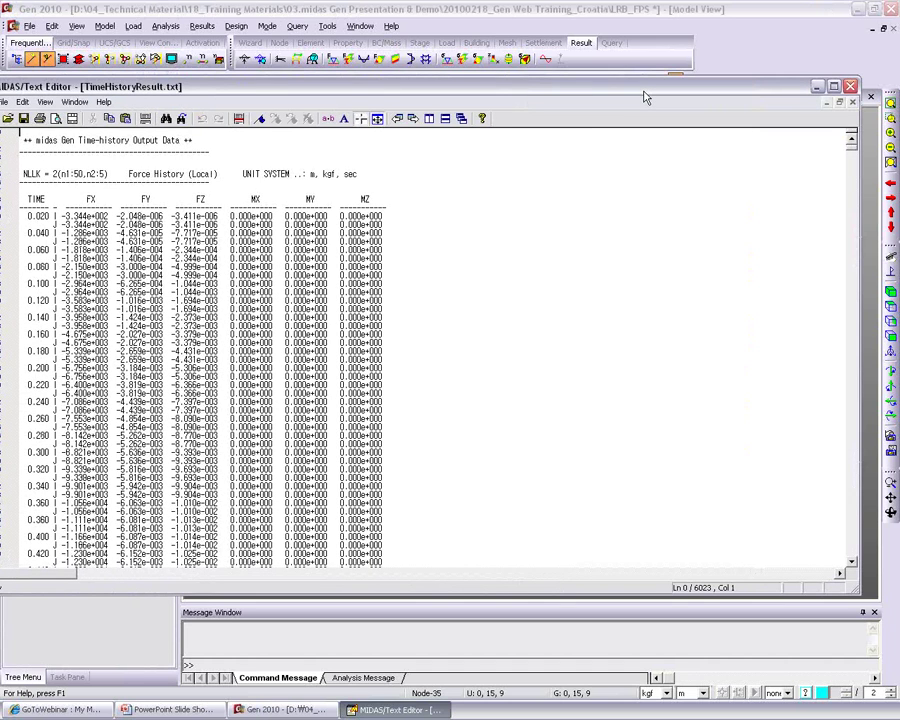
Step: Examine the general link force history through to the maximum and minimum summary at its end, and close the temporary text file without saving
{"action": "double_click", "coordinate": [644, 94]}
{"action": "left_click", "coordinate": [256, 188]}
{"action": "scroll", "coordinate": [256, 188], "scroll_direction": "down", "scroll_amount": 5}
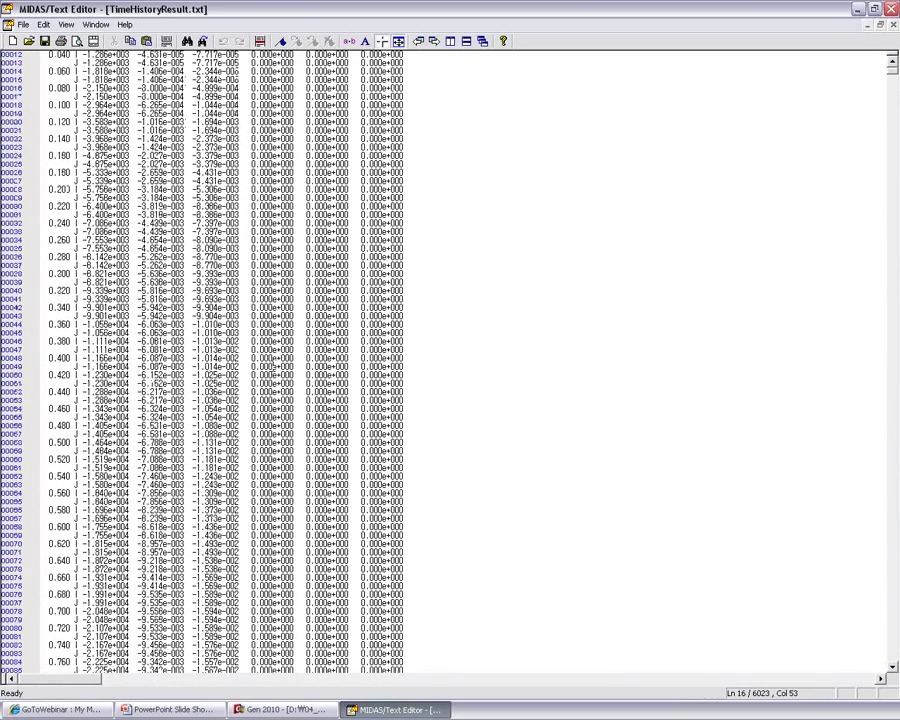
{"action": "scroll", "coordinate": [257, 188], "scroll_direction": "up", "scroll_amount": 5}
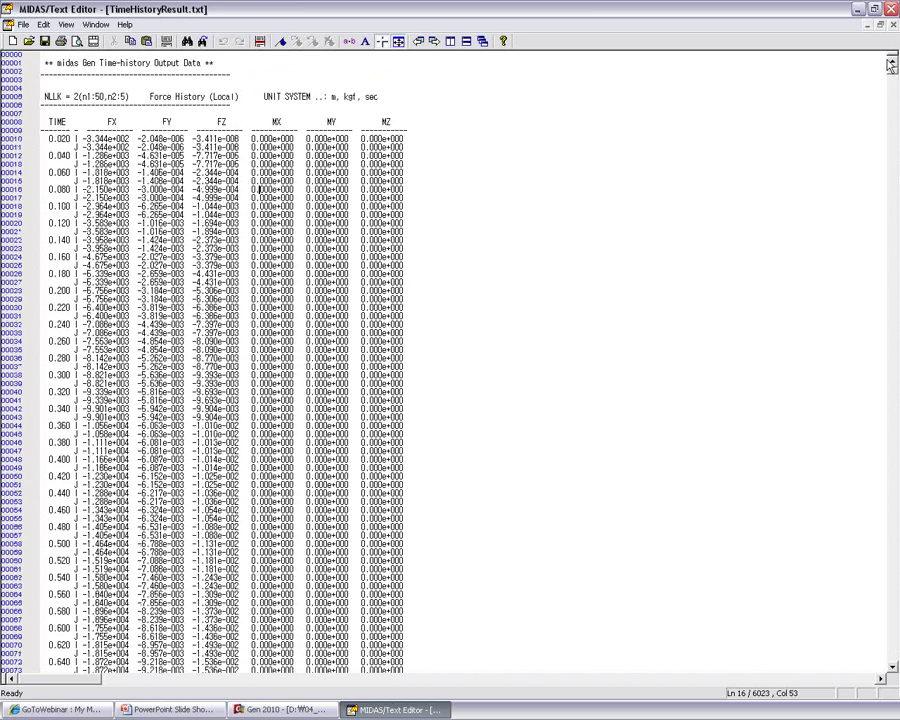
{"action": "left_click_drag", "start_coordinate": [895, 62], "coordinate": [892, 660]}
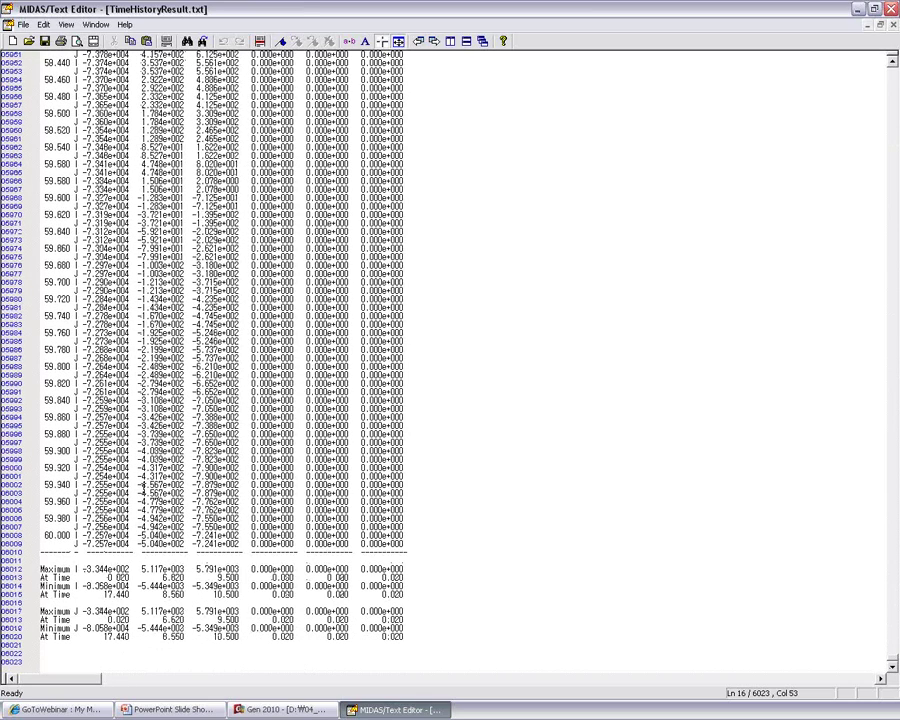
{"action": "left_click", "coordinate": [892, 8]}
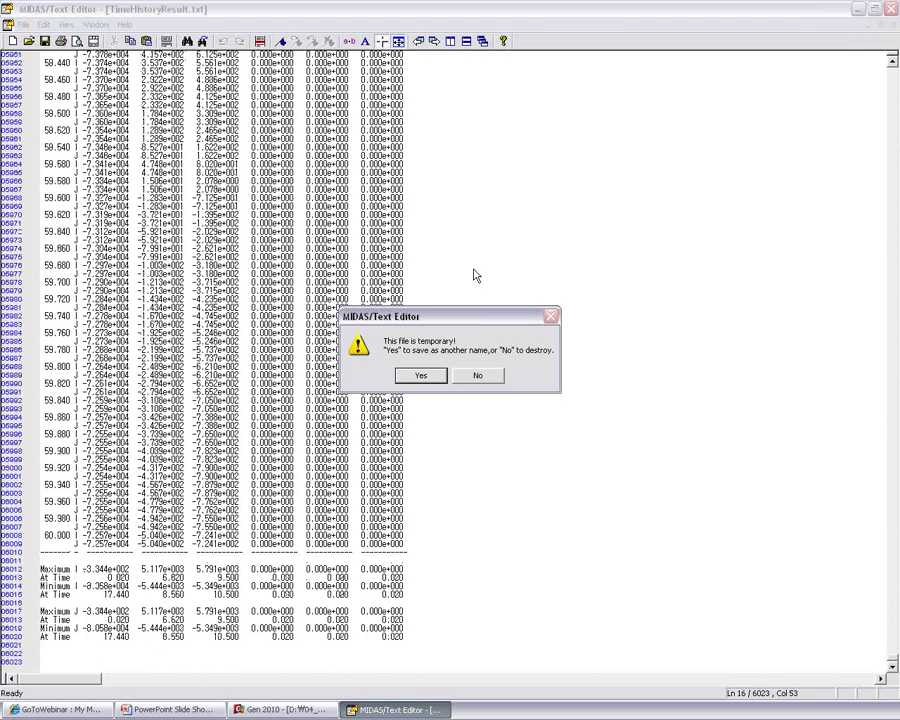
{"action": "left_click", "coordinate": [479, 377]}
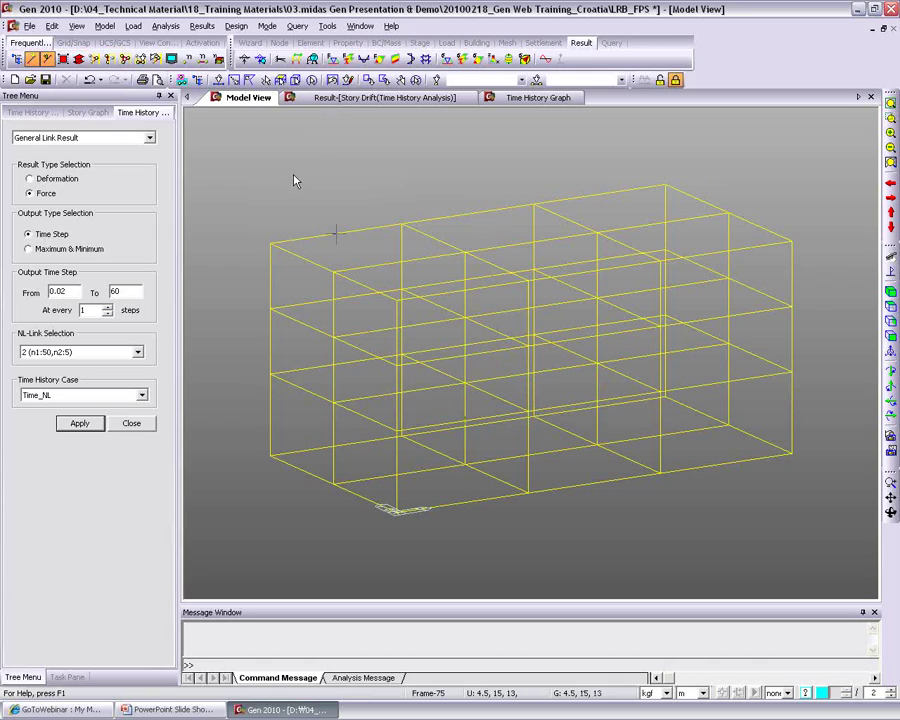
Step: Add a Displ/Vel/Accel graph function named node1 for the DX displacement of node 1 under Time_NL
{"action": "mouse_move", "coordinate": [335, 233]}
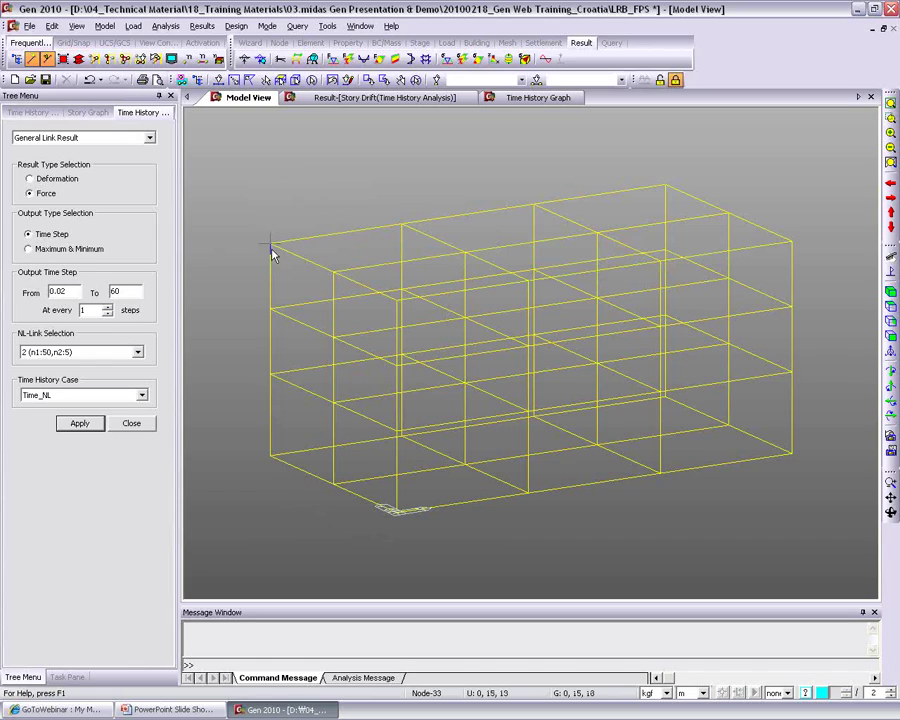
{"action": "right_click", "coordinate": [246, 141]}
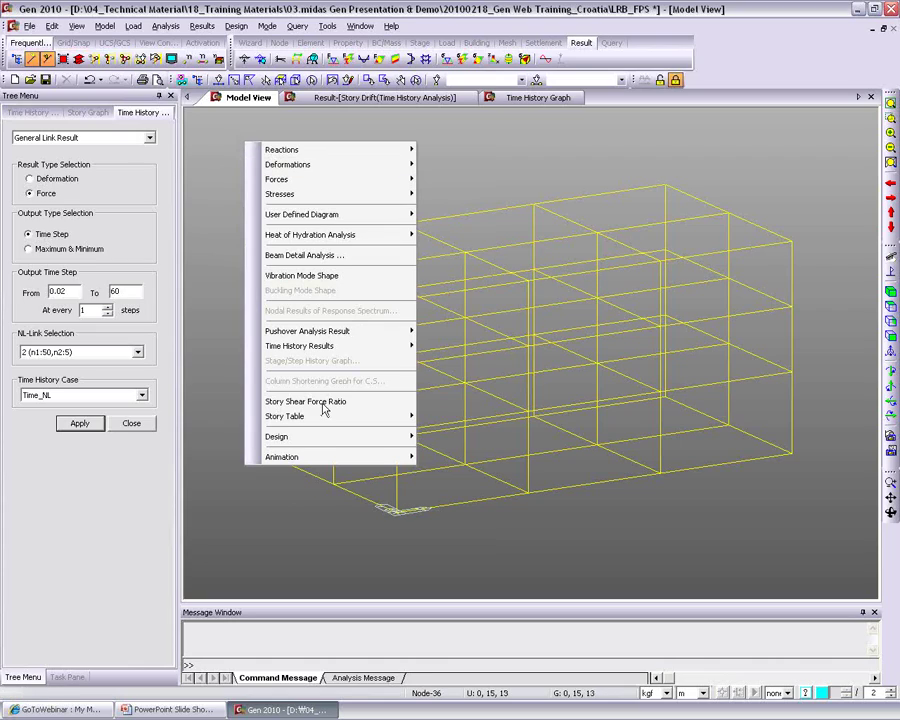
{"action": "mouse_move", "coordinate": [330, 346]}
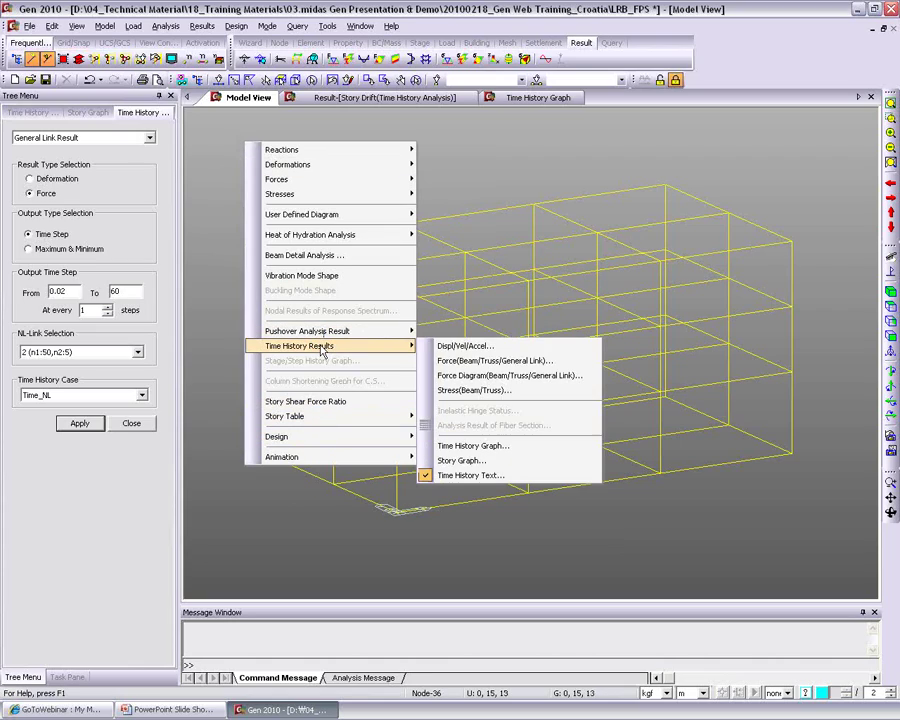
{"action": "left_click", "coordinate": [481, 450]}
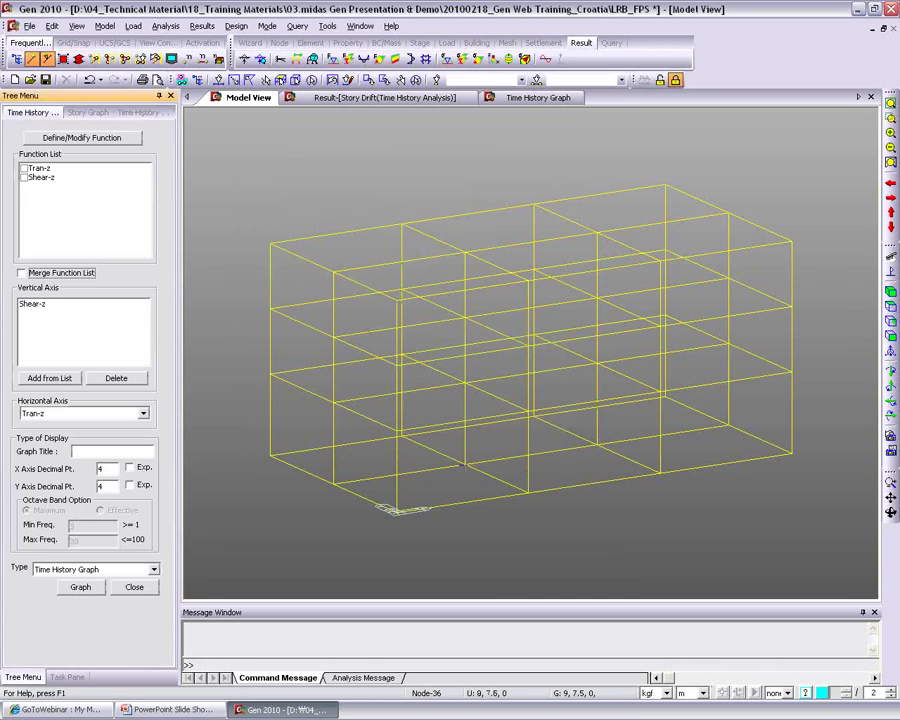
{"action": "left_click", "coordinate": [64, 137]}
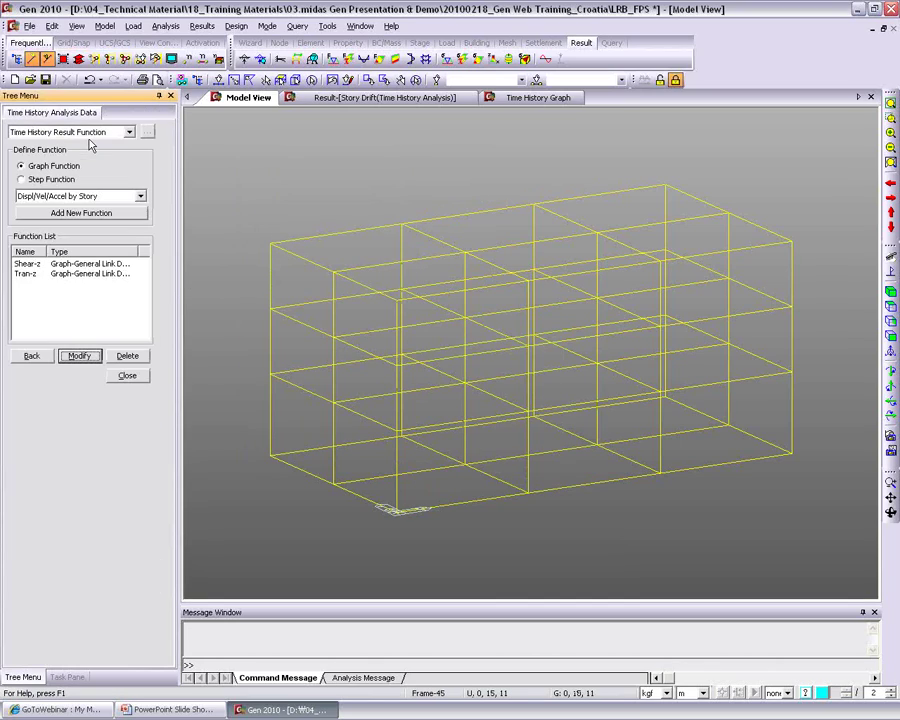
{"action": "left_click", "coordinate": [50, 196]}
{"action": "left_click", "coordinate": [64, 222]}
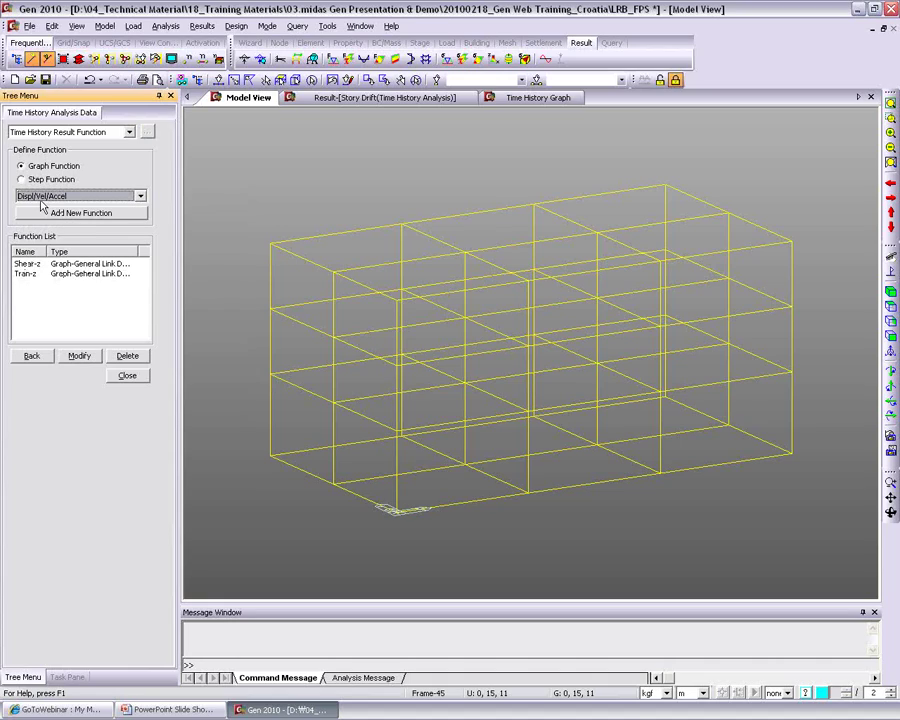
{"action": "left_click", "coordinate": [76, 215]}
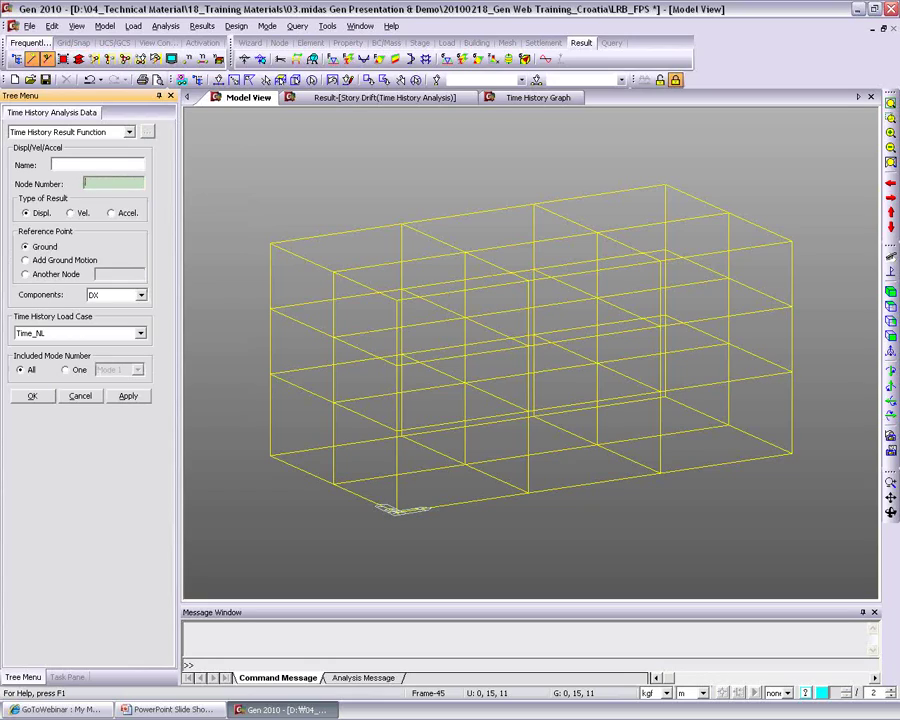
{"action": "type", "text": "1"}
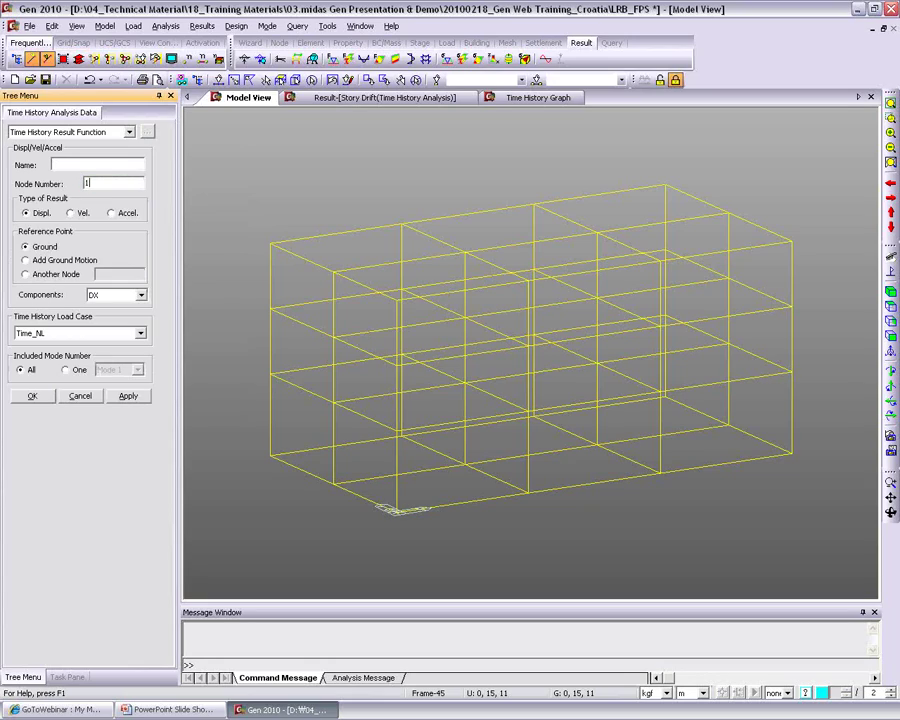
{"action": "left_click", "coordinate": [78, 162]}
{"action": "left_click", "coordinate": [34, 397]}
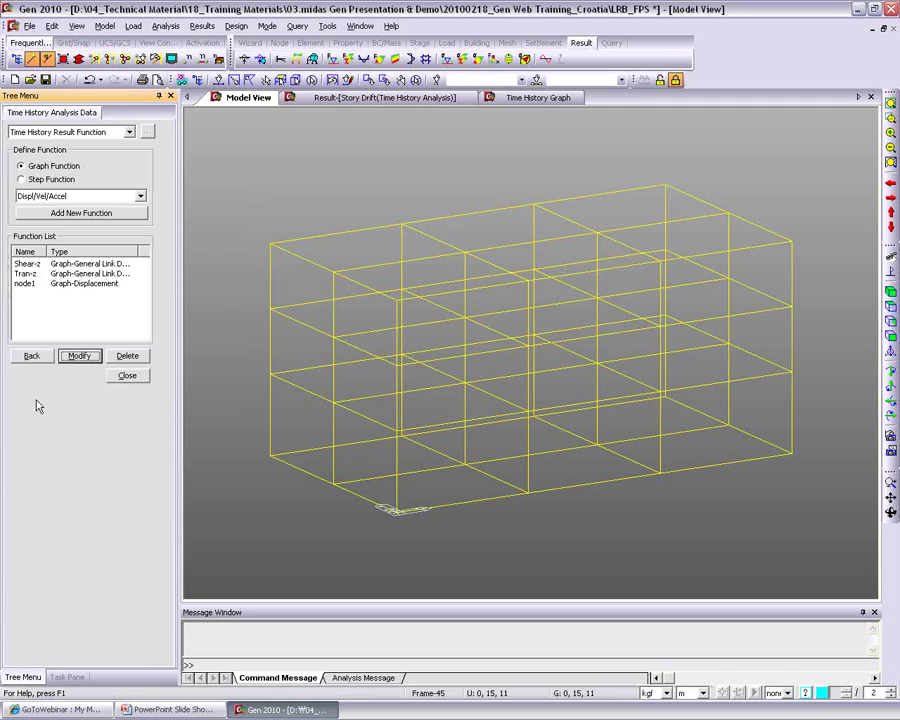
Step: Add a Displ/Vel/Accel graph function named node 4 for the DX displacement of node 4 under Time_NL
{"action": "left_click", "coordinate": [77, 214]}
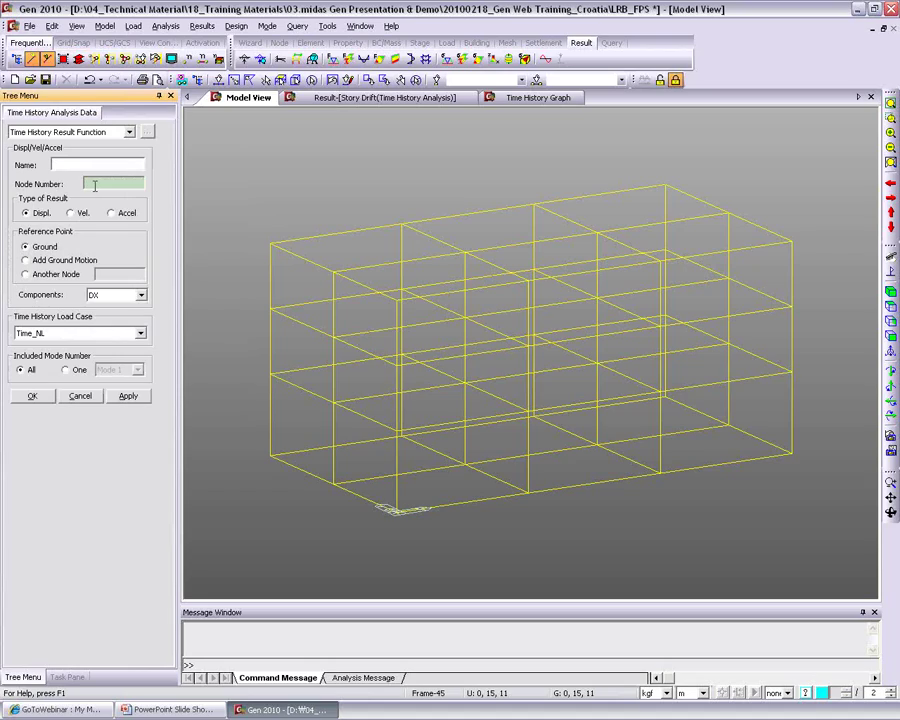
{"action": "type", "text": "4"}
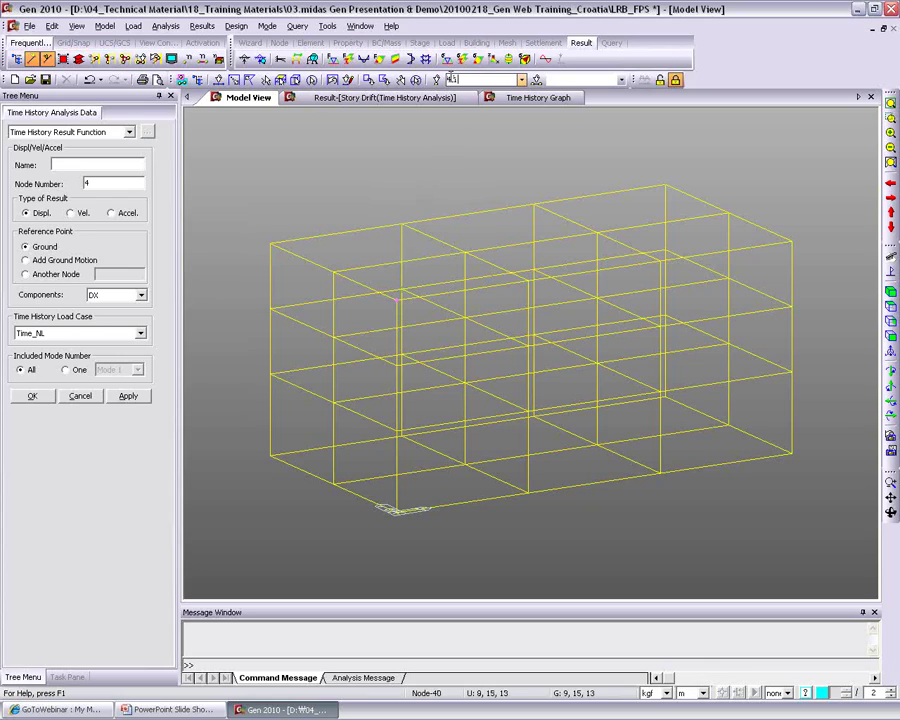
{"action": "type", "text": "1"}
{"action": "key", "text": "BackSpace"}
{"action": "key", "text": "BackSpace"}
{"action": "left_click", "coordinate": [113, 183]}
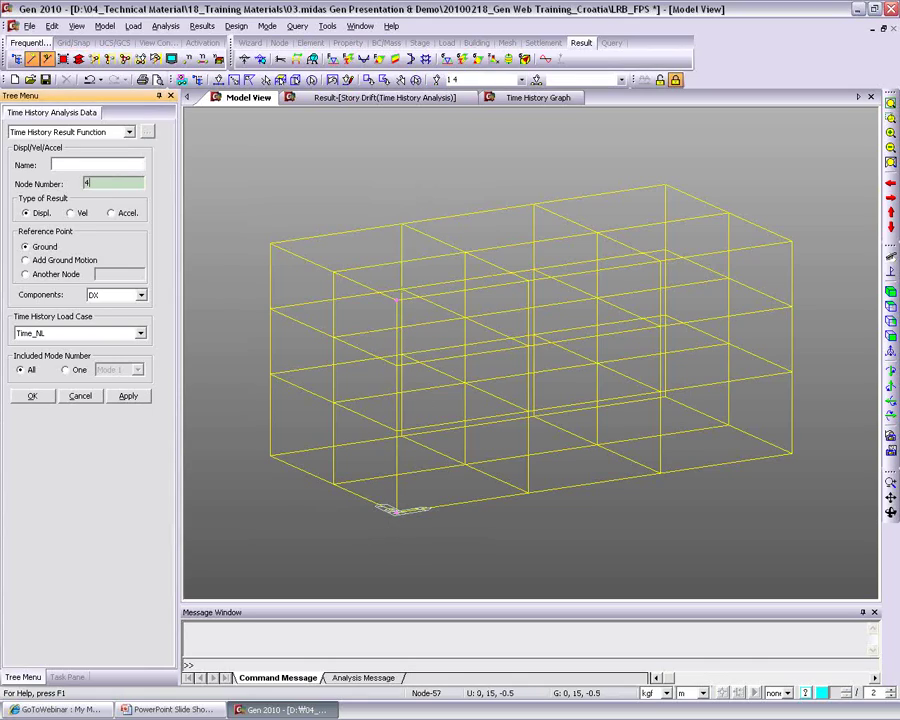
{"action": "left_click", "coordinate": [100, 162]}
{"action": "type", "text": "node 4"}
{"action": "left_click", "coordinate": [32, 396]}
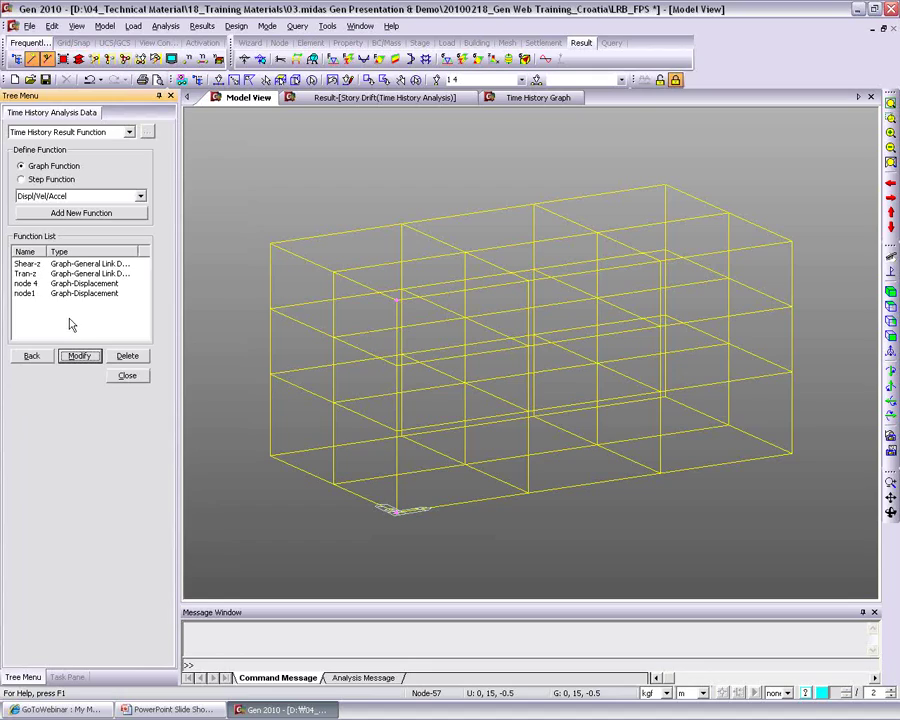
Step: Back in the time history graph settings, replace Shear-z on the vertical axis with the node 4 and node1 functions
{"action": "left_click", "coordinate": [32, 356]}
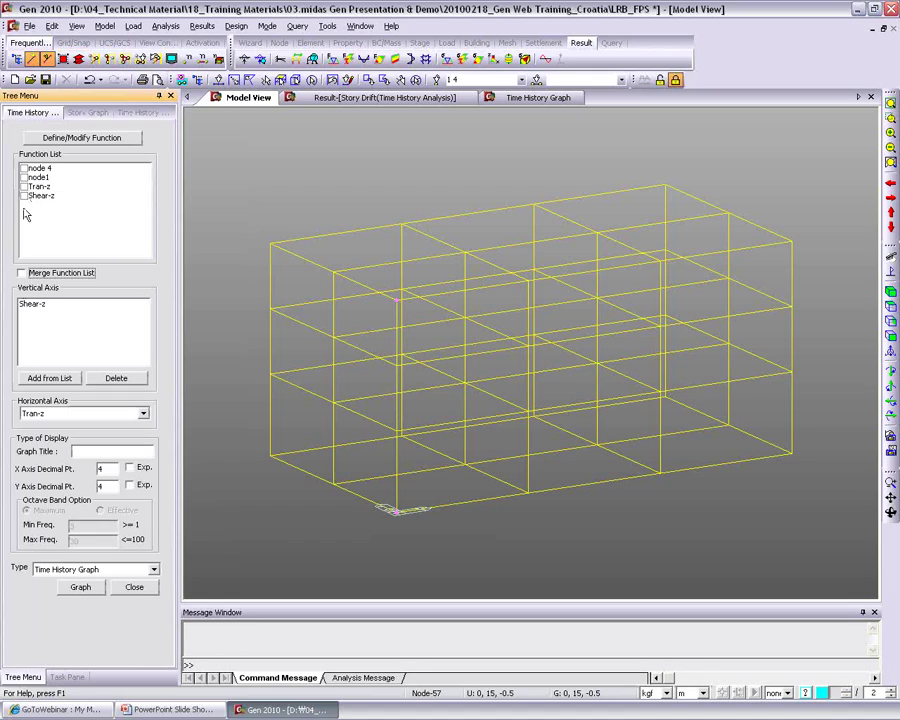
{"action": "left_click", "coordinate": [30, 304]}
{"action": "left_click", "coordinate": [116, 378]}
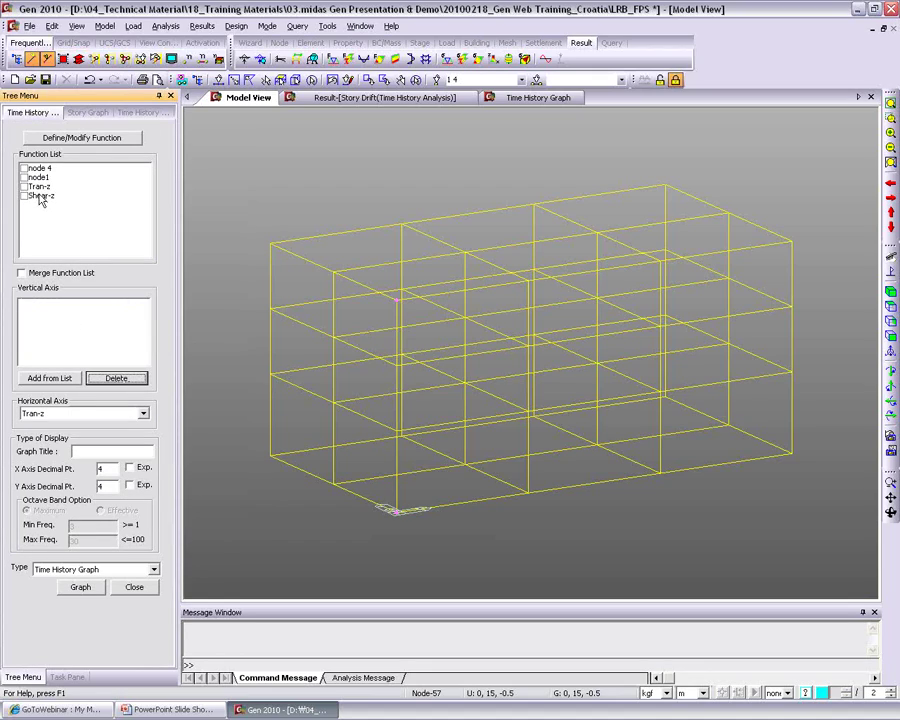
{"action": "left_click", "coordinate": [24, 168]}
{"action": "left_click", "coordinate": [24, 177]}
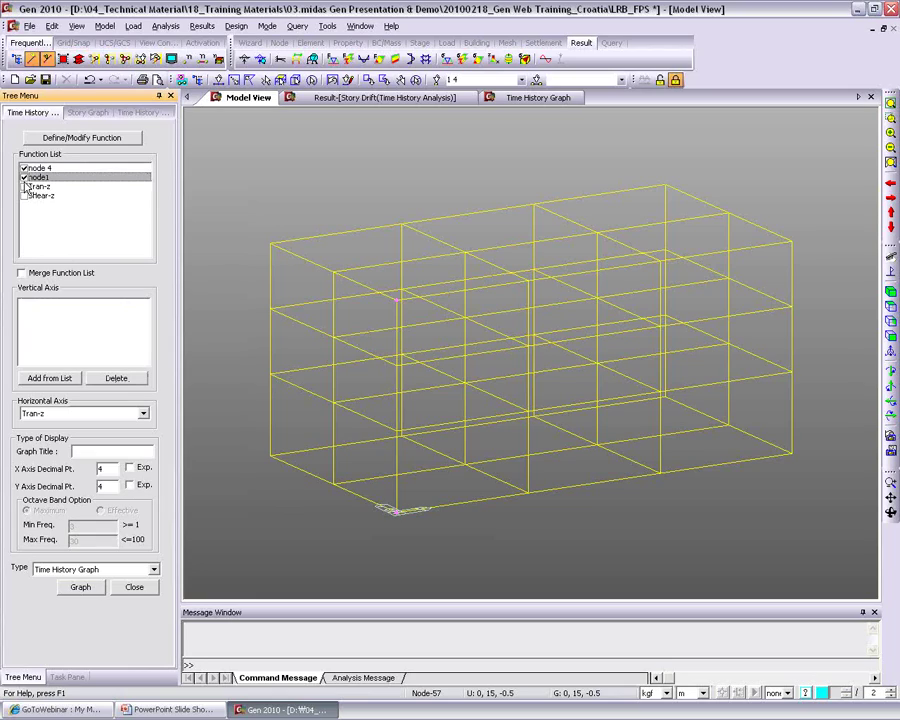
{"action": "left_click", "coordinate": [50, 377]}
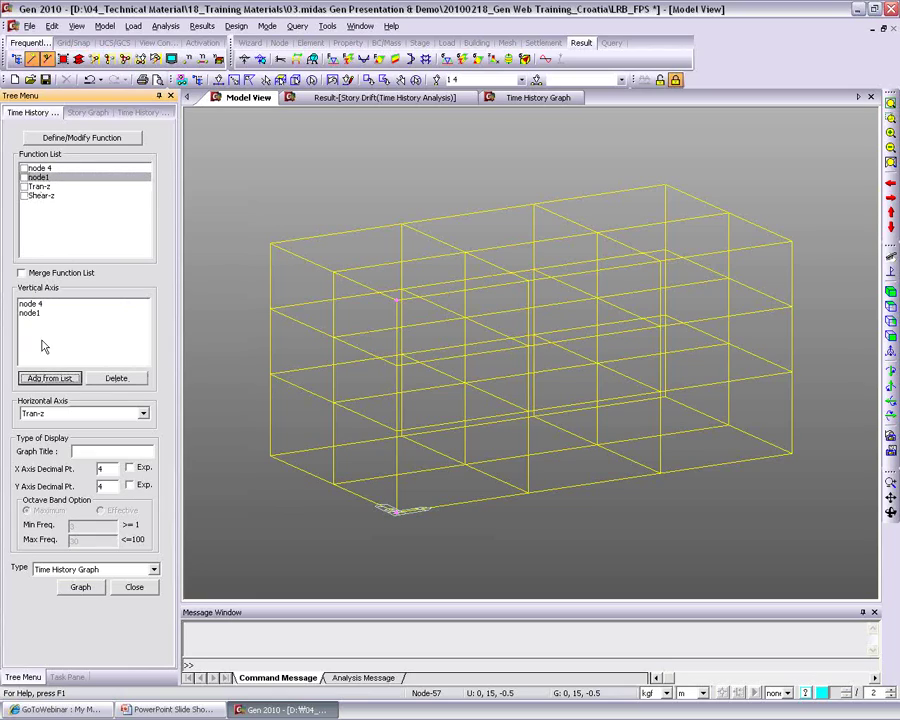
Step: Plot the graph with Time on the horizontal axis and enlarge it
{"action": "left_click", "coordinate": [56, 413]}
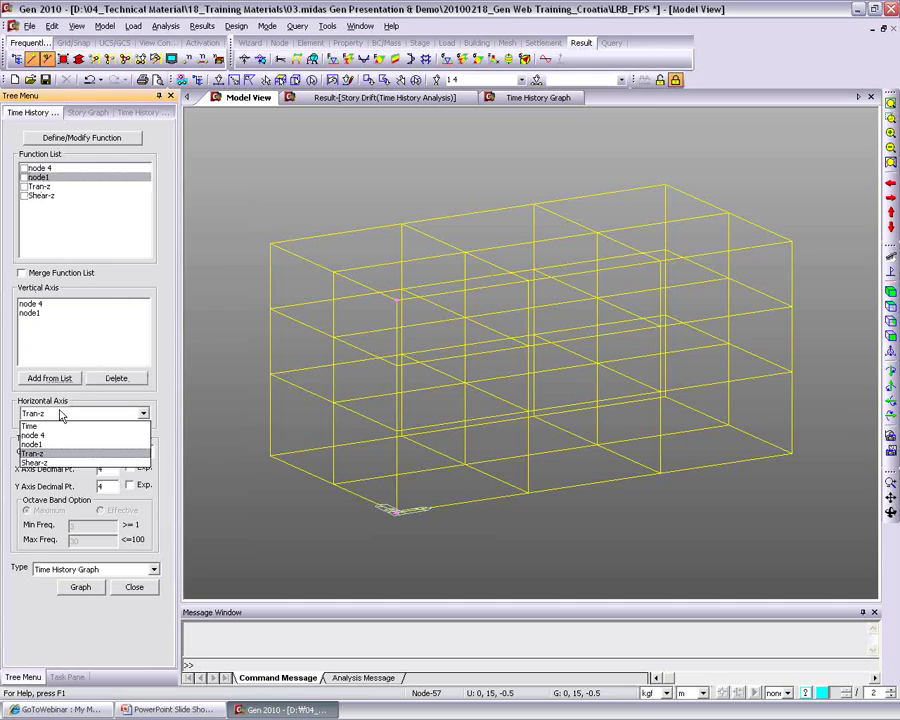
{"action": "left_click", "coordinate": [40, 426]}
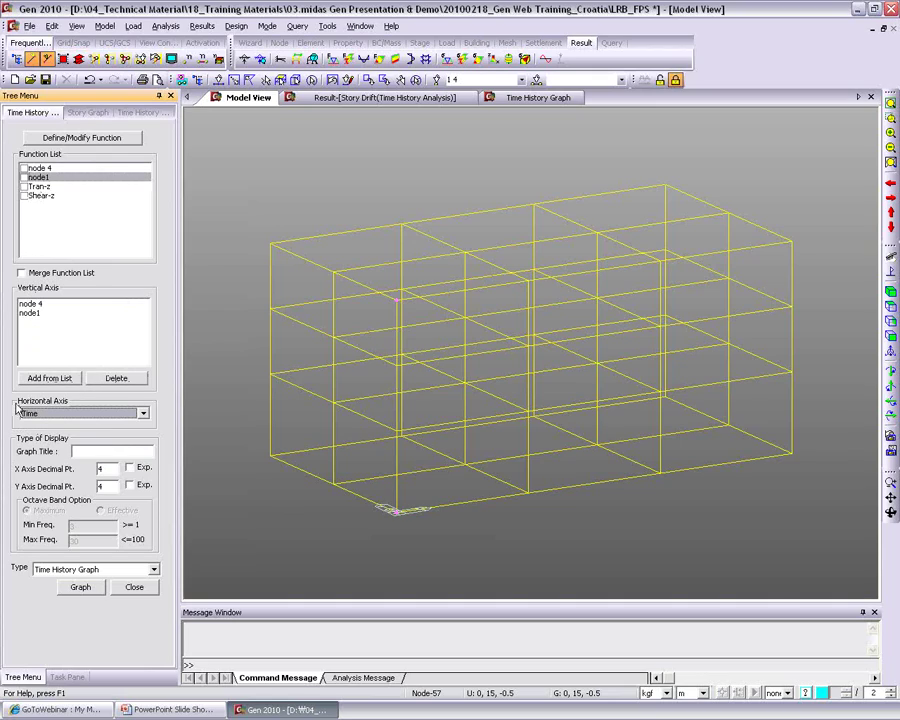
{"action": "left_click", "coordinate": [62, 588]}
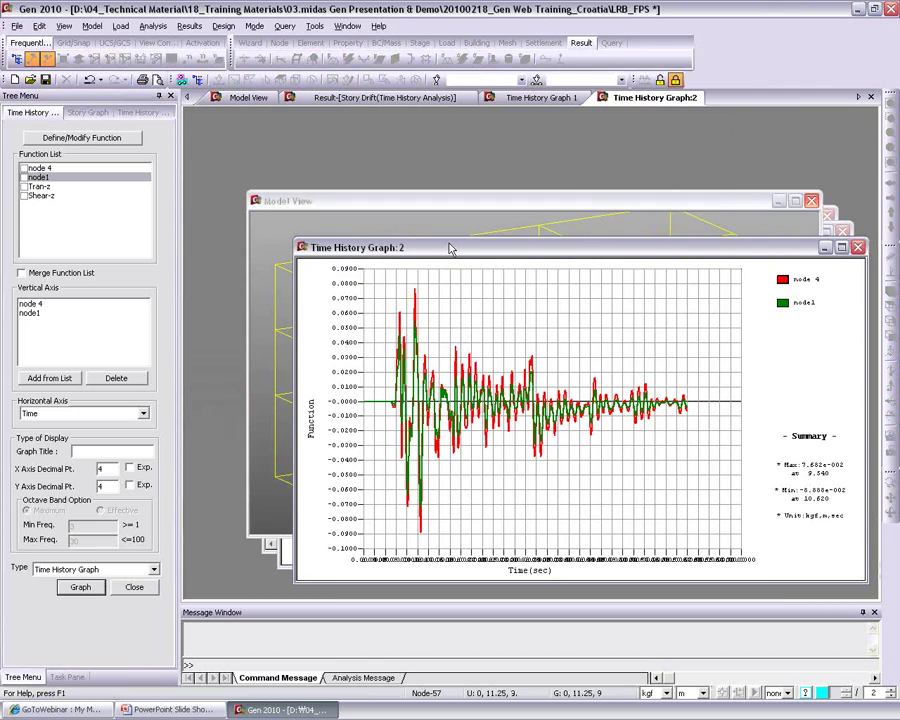
{"action": "double_click", "coordinate": [450, 248]}
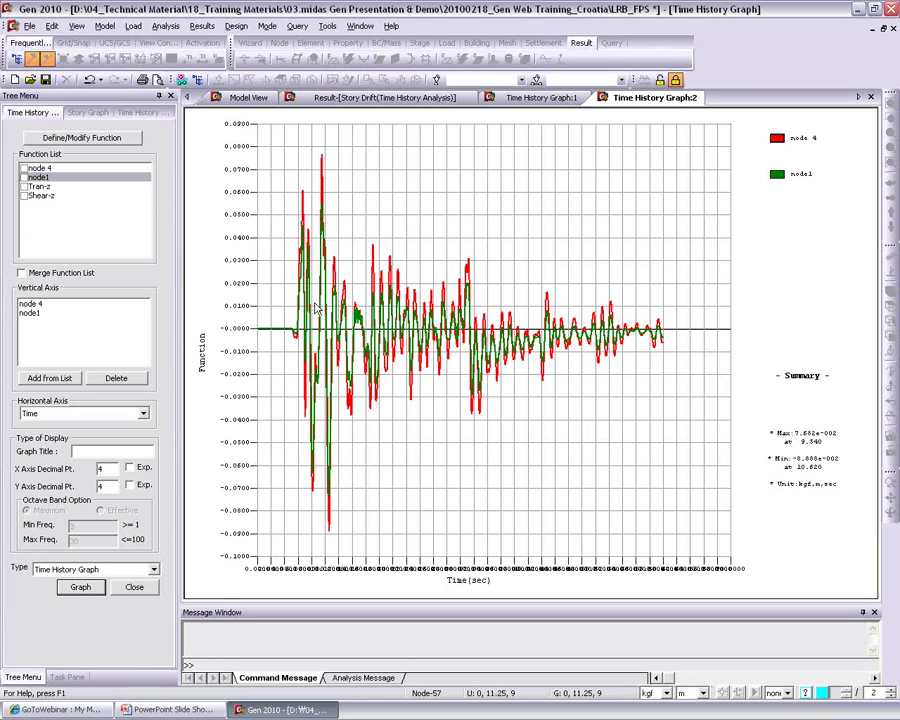
Step: Convert the displacement graph of node 4 and node1 from the time domain to the frequency domain
{"action": "mouse_move", "coordinate": [311, 306]}
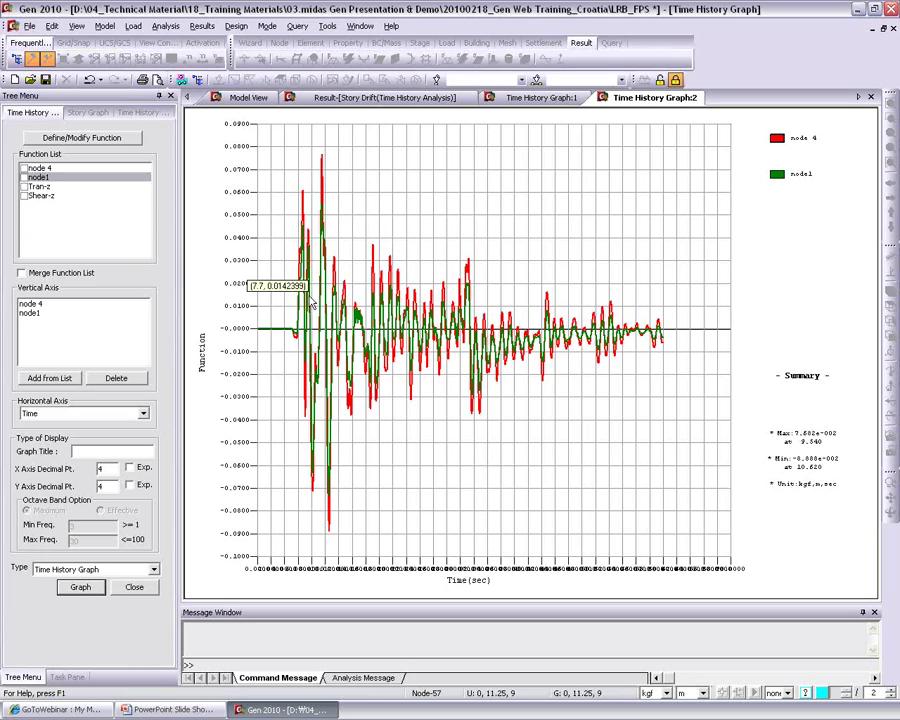
{"action": "right_click", "coordinate": [395, 187]}
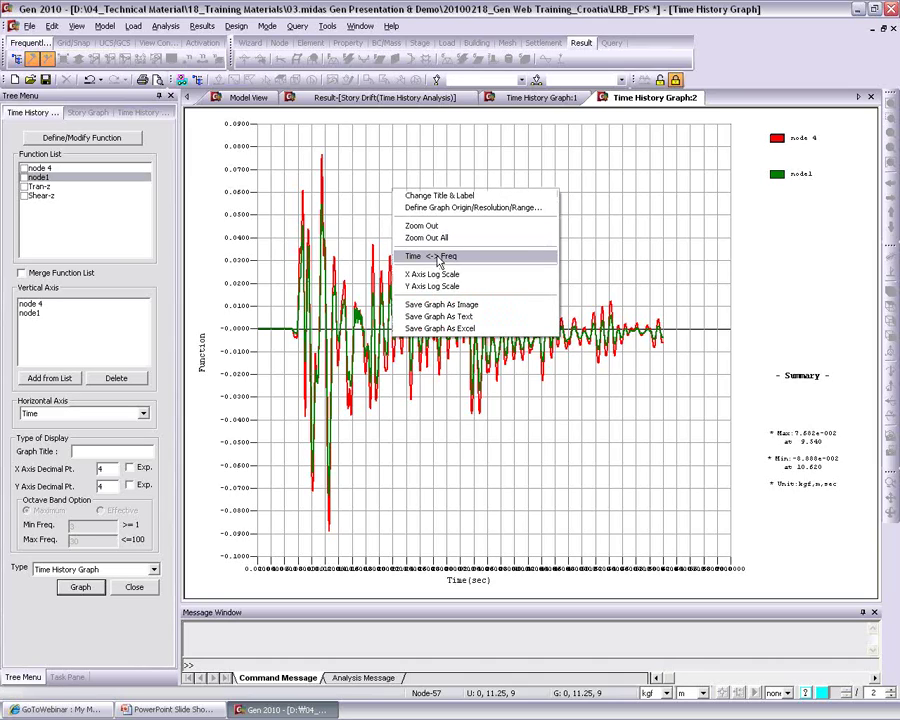
{"action": "left_click", "coordinate": [437, 257]}
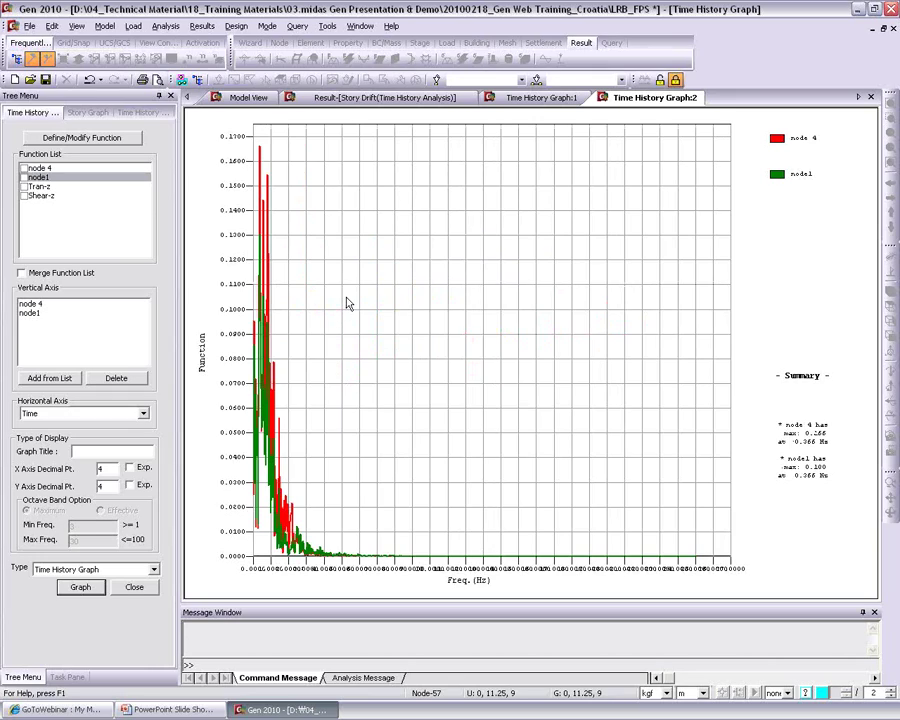
{"action": "right_click", "coordinate": [348, 248]}
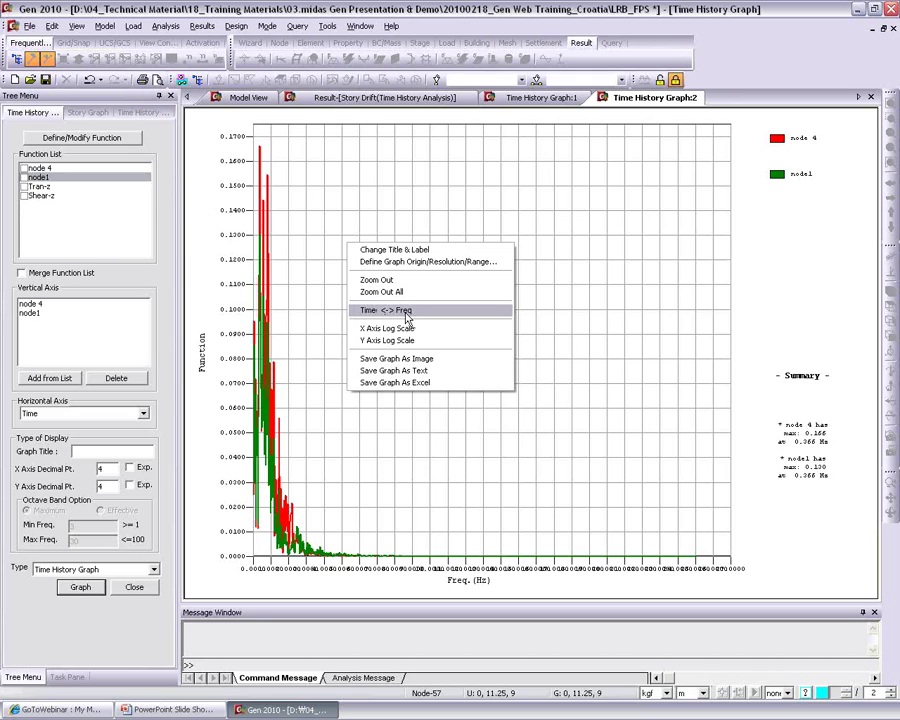
{"action": "key", "text": "Escape"}
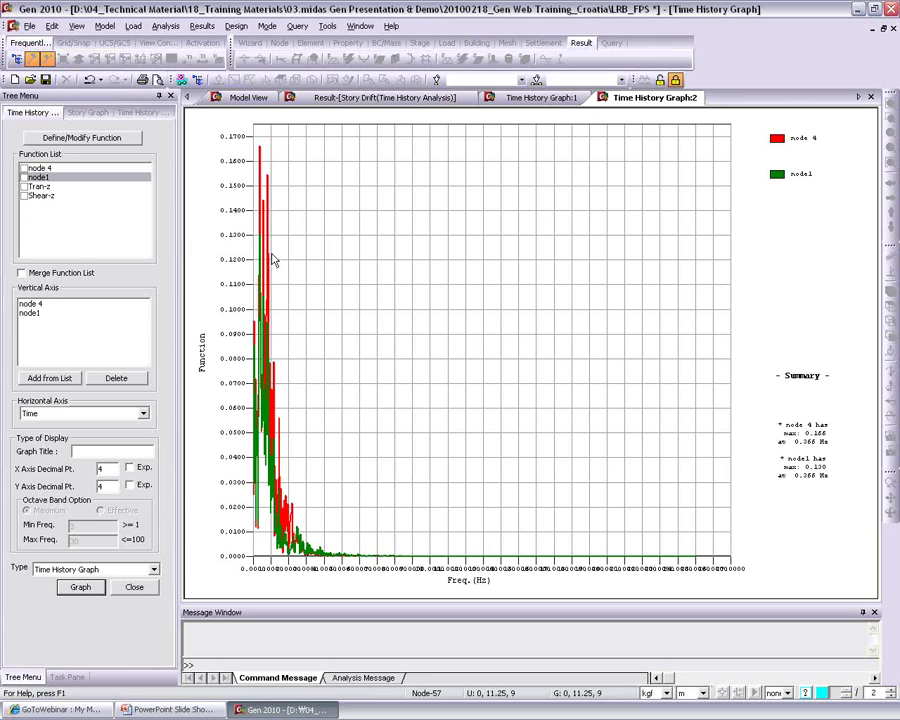
Step: Return to the model view and close the time history graph settings
{"action": "left_click", "coordinate": [245, 97]}
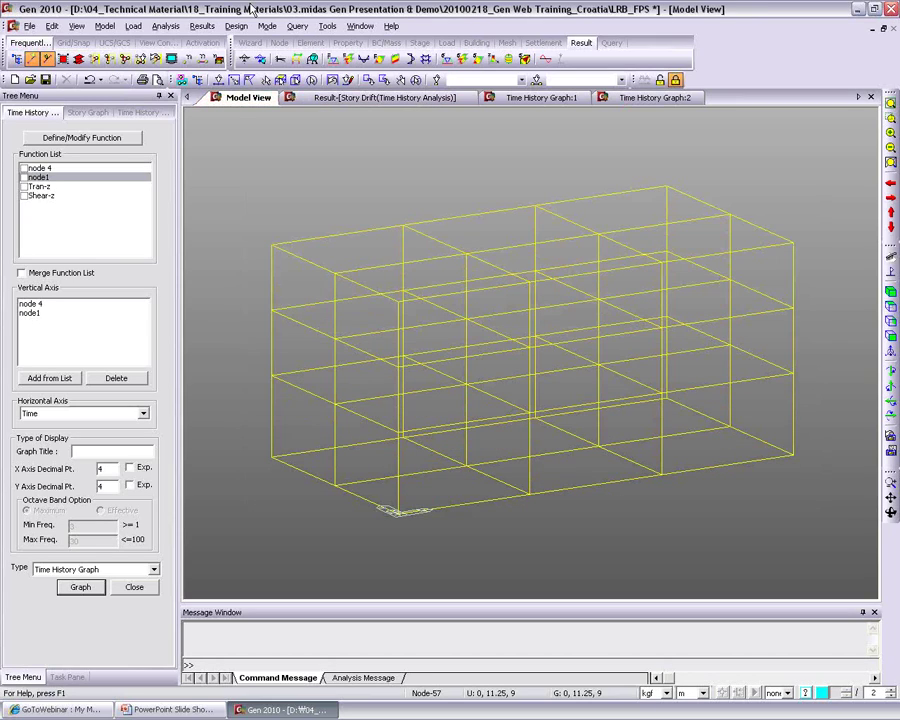
{"action": "left_click", "coordinate": [134, 587]}
{"action": "left_click", "coordinate": [257, 631]}
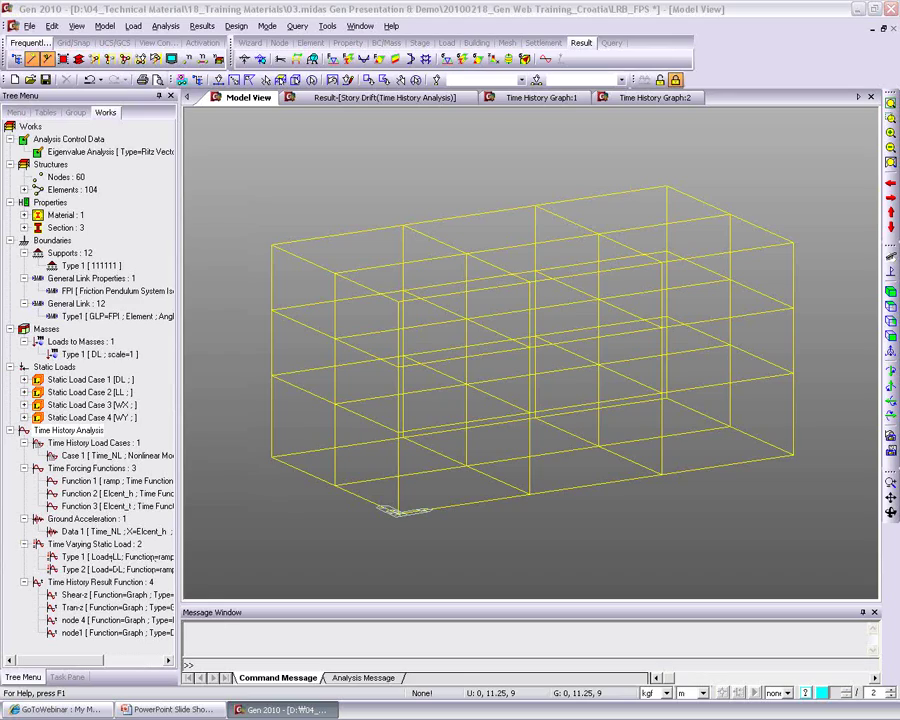
{"action": "left_click", "coordinate": [184, 630]}
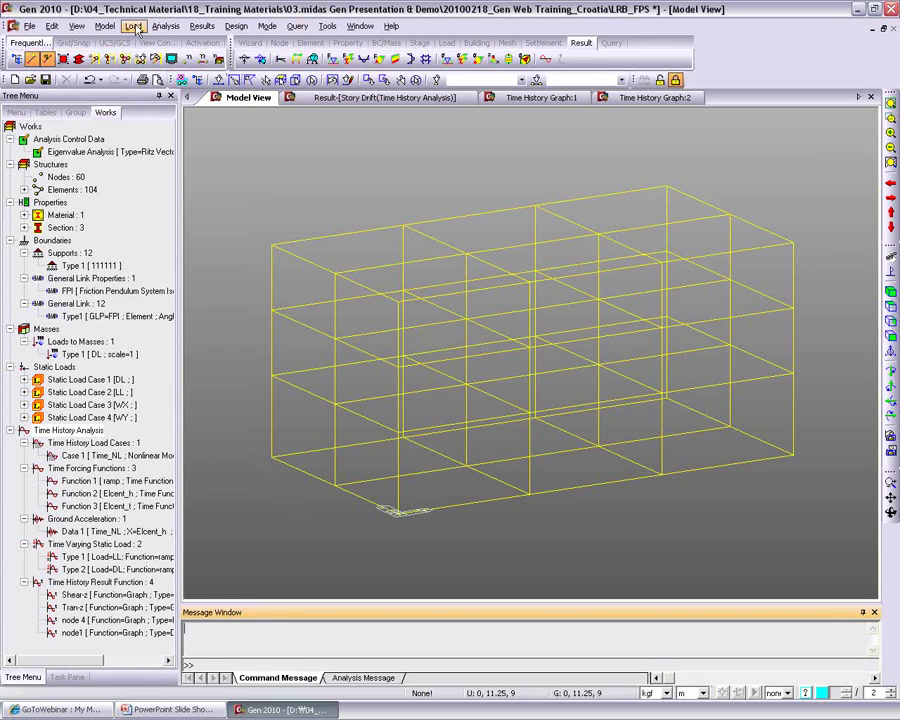
Step: Unlock the model to switch from the analysis results back to preprocessing mode
{"action": "left_click", "coordinate": [106, 26]}
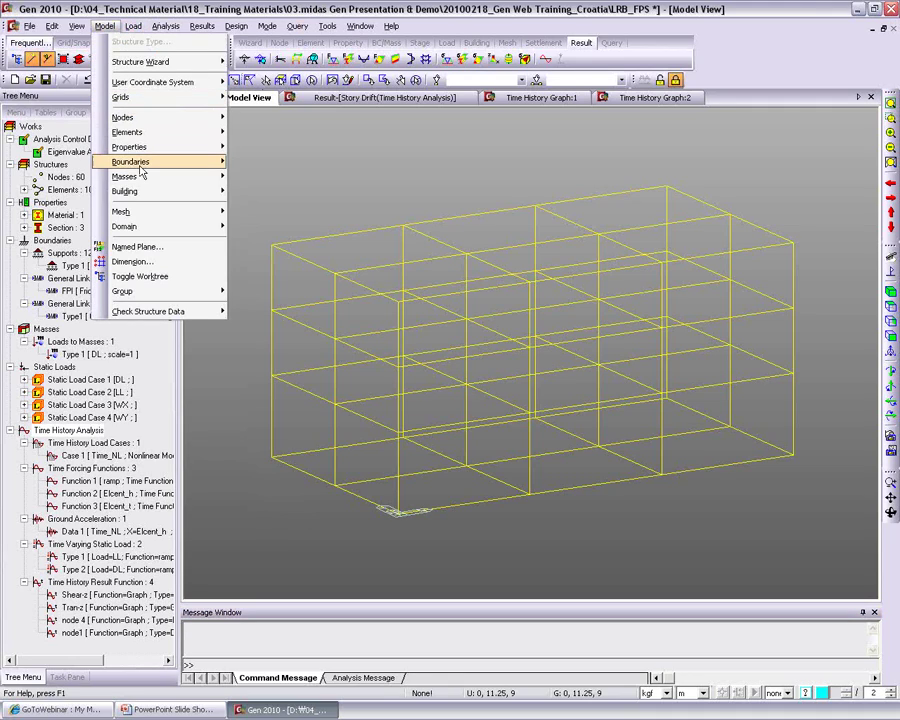
{"action": "mouse_move", "coordinate": [125, 176]}
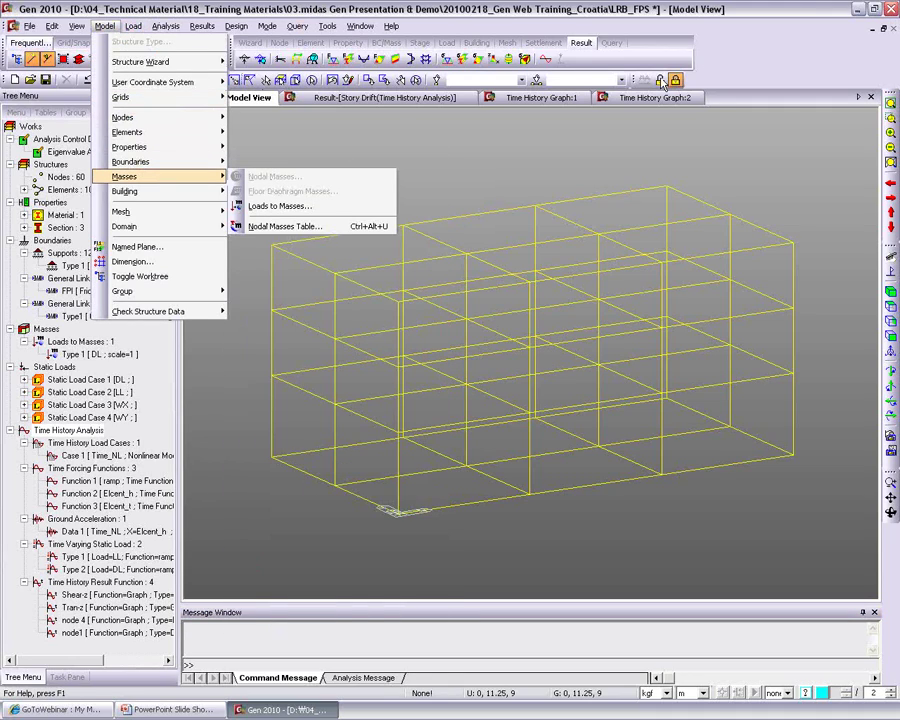
{"action": "left_click", "coordinate": [106, 26]}
{"action": "left_click", "coordinate": [133, 26]}
Step: Open the Point Spring Supports boundary settings and set the spring type to Multi-Linear
{"action": "mouse_move", "coordinate": [104, 26]}
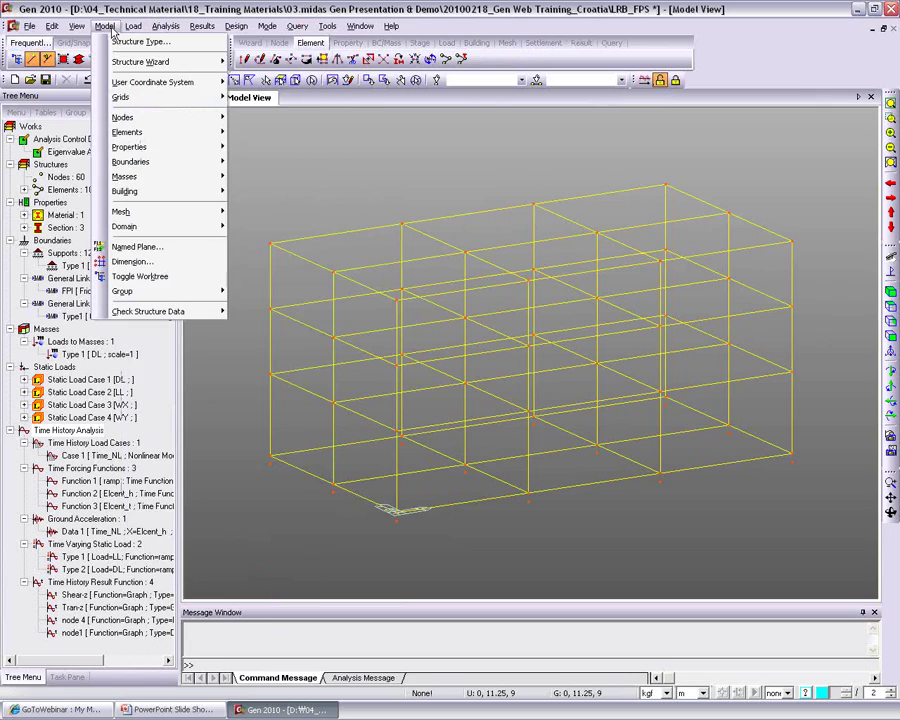
{"action": "mouse_move", "coordinate": [215, 168]}
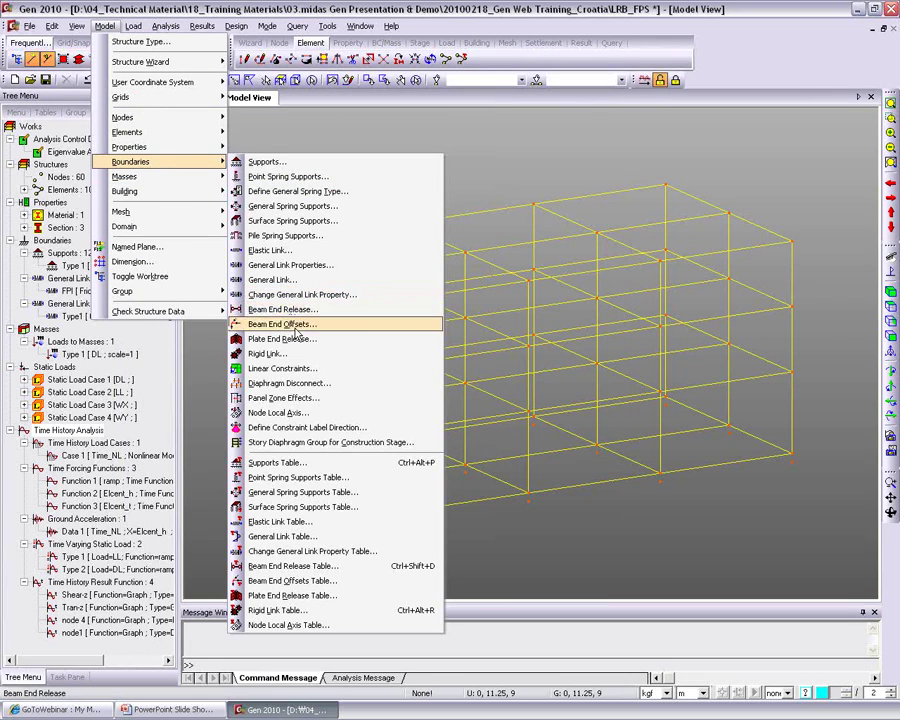
{"action": "left_click", "coordinate": [276, 176]}
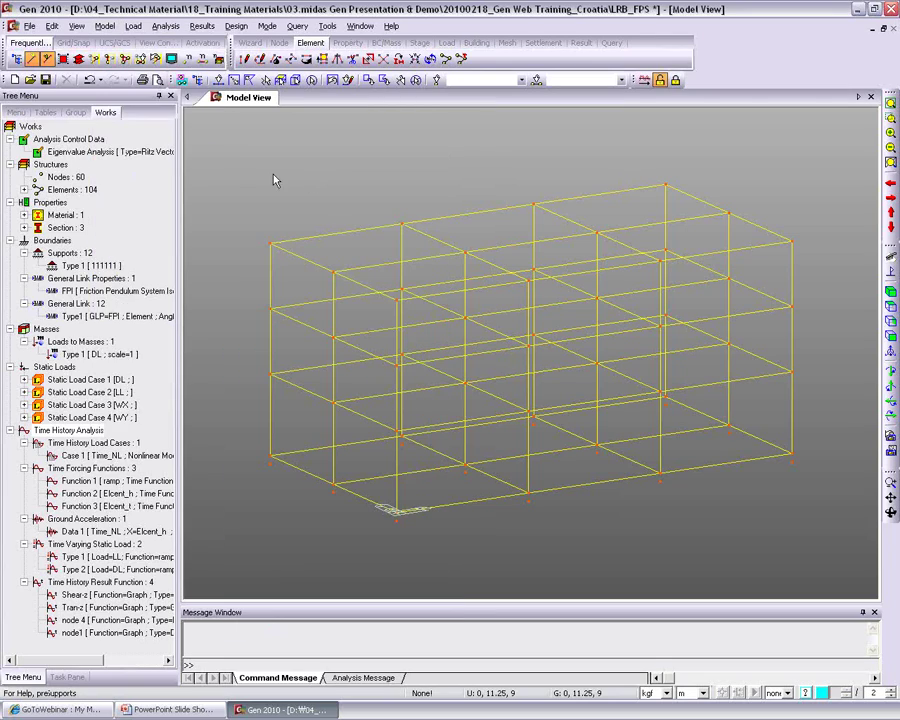
{"action": "left_click", "coordinate": [104, 245]}
{"action": "left_click", "coordinate": [68, 284]}
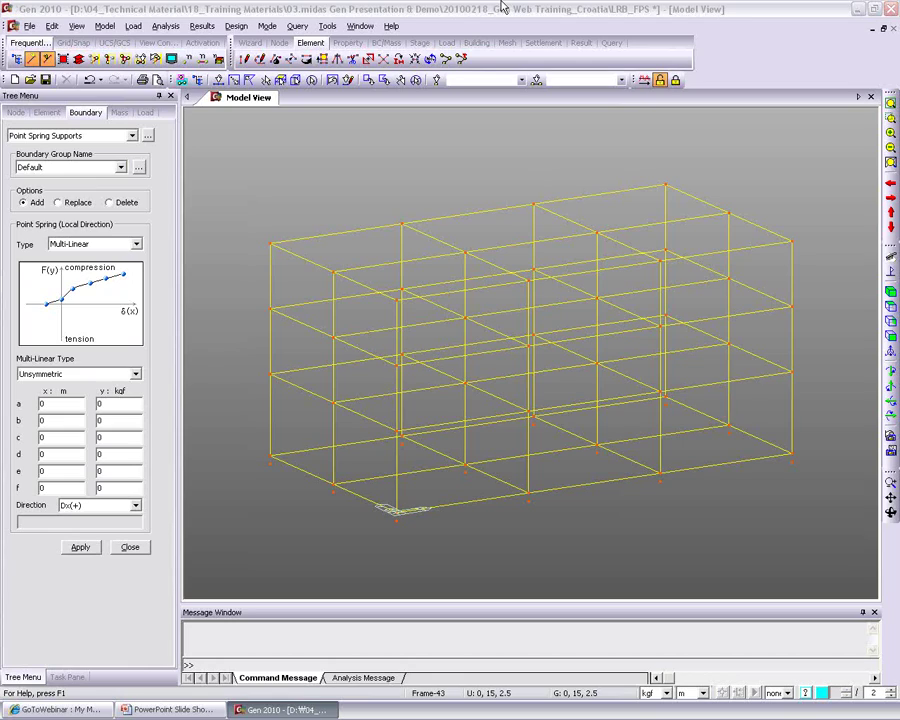
Step: Close the point spring support settings and open the properties of the Time_NL time history load case for review
{"action": "left_click", "coordinate": [130, 547]}
{"action": "left_click", "coordinate": [70, 430]}
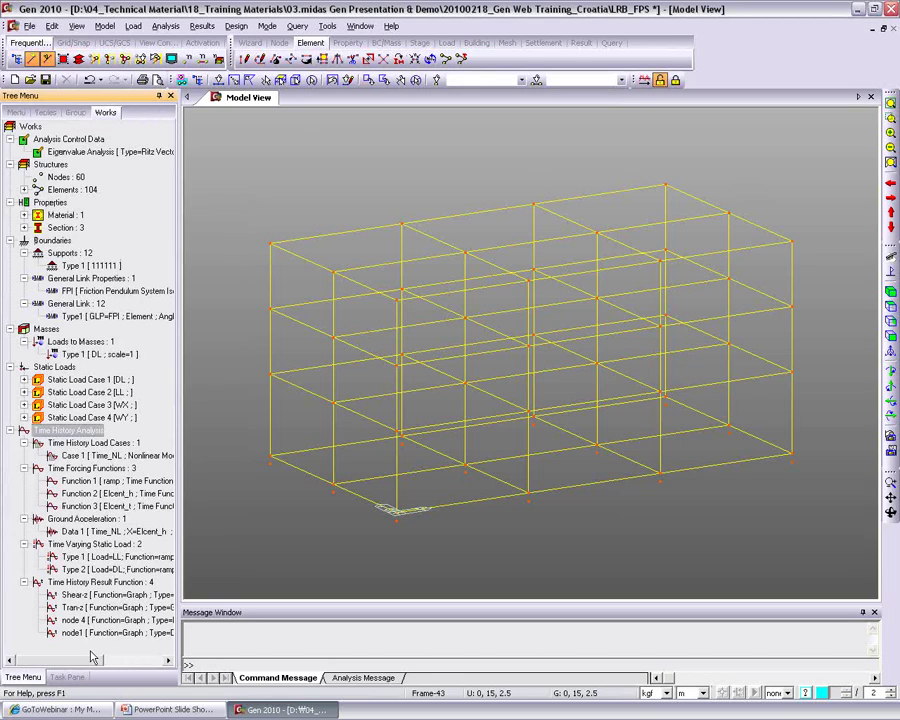
{"action": "right_click", "coordinate": [79, 459]}
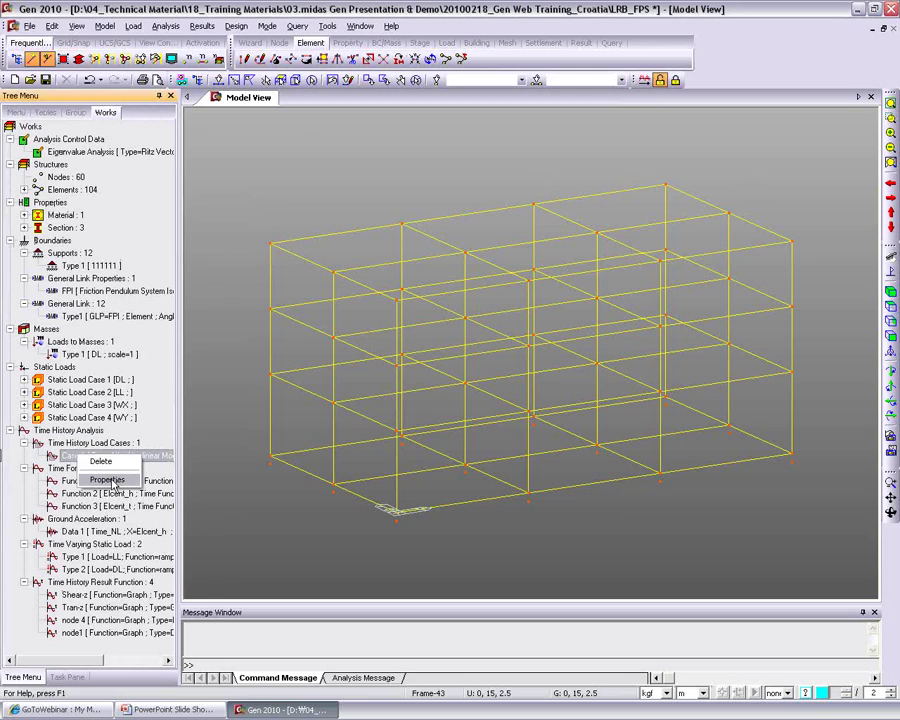
{"action": "left_click", "coordinate": [110, 478]}
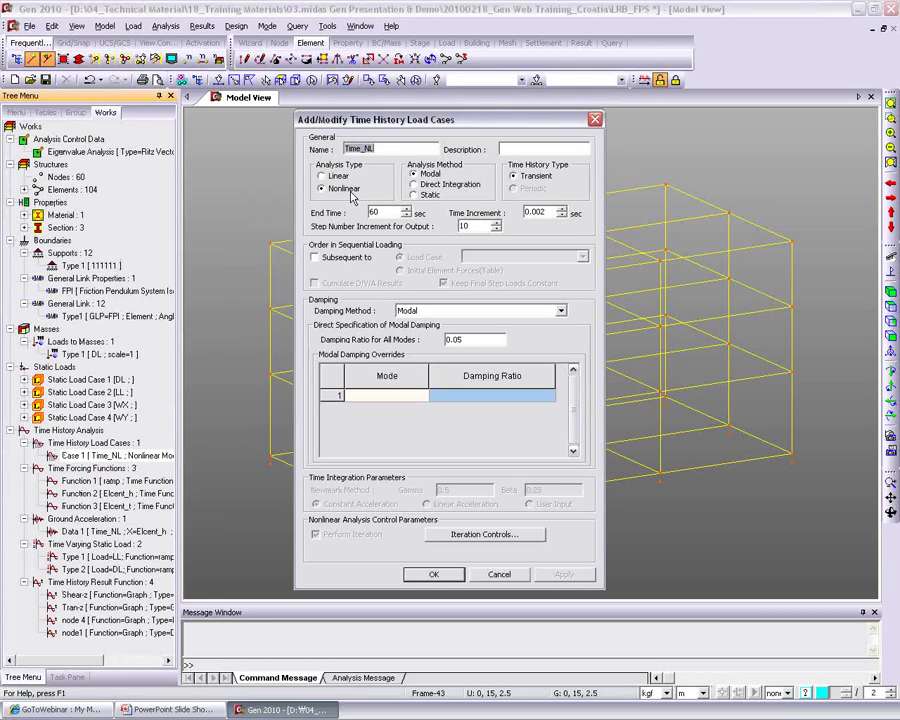
{"action": "left_click_drag", "start_coordinate": [449, 120], "coordinate": [431, 90]}
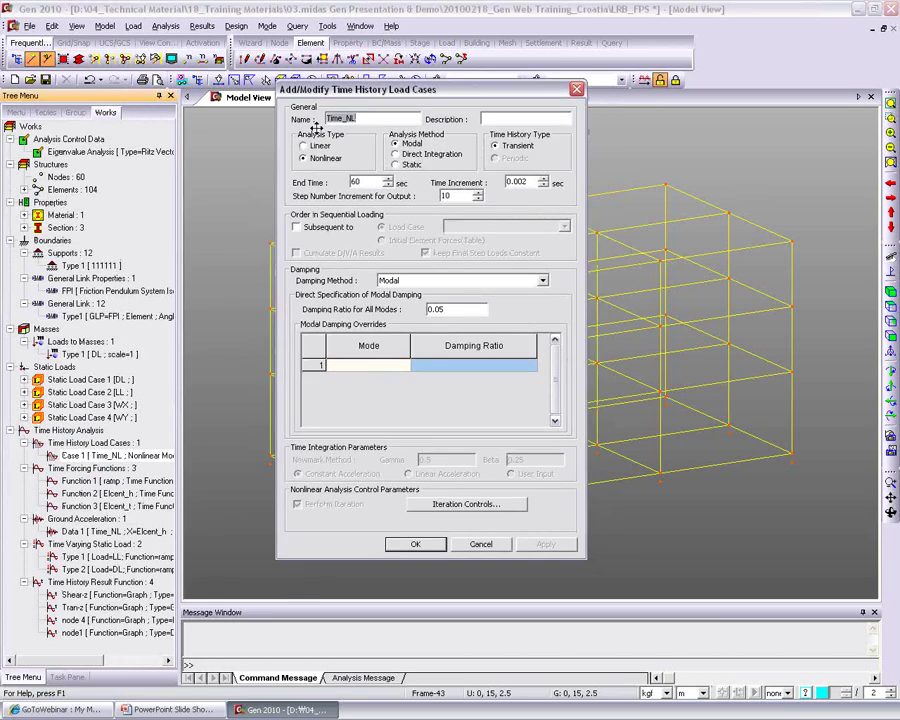
{"action": "left_click_drag", "start_coordinate": [362, 95], "coordinate": [390, 98]}
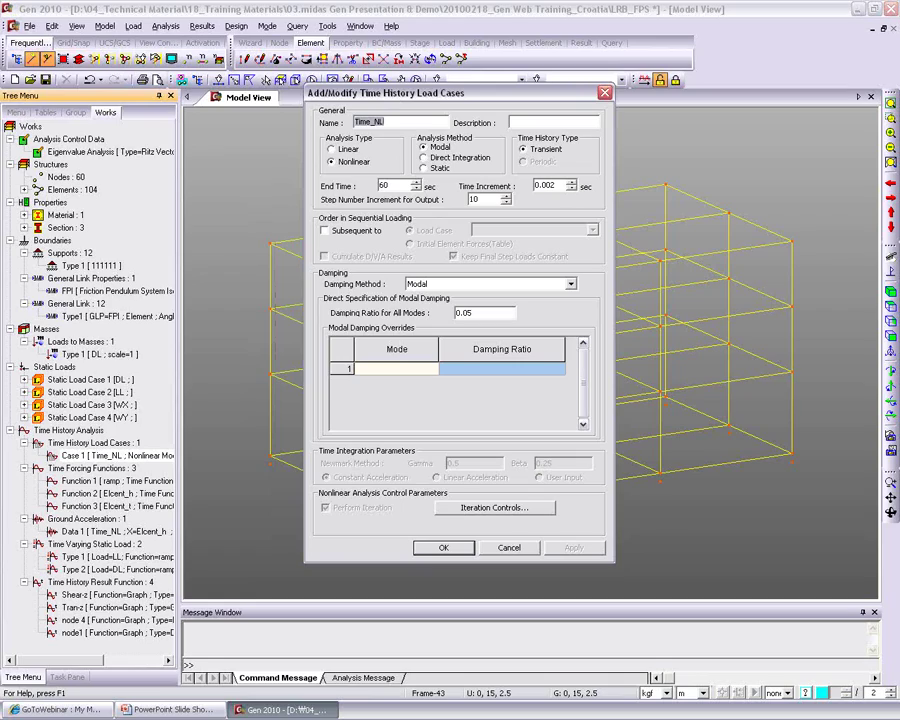
Step: Examine the Direct Integration method's damping and time integration options for the Time_NL load case, and dismiss the settings without saving
{"action": "left_click", "coordinate": [423, 157]}
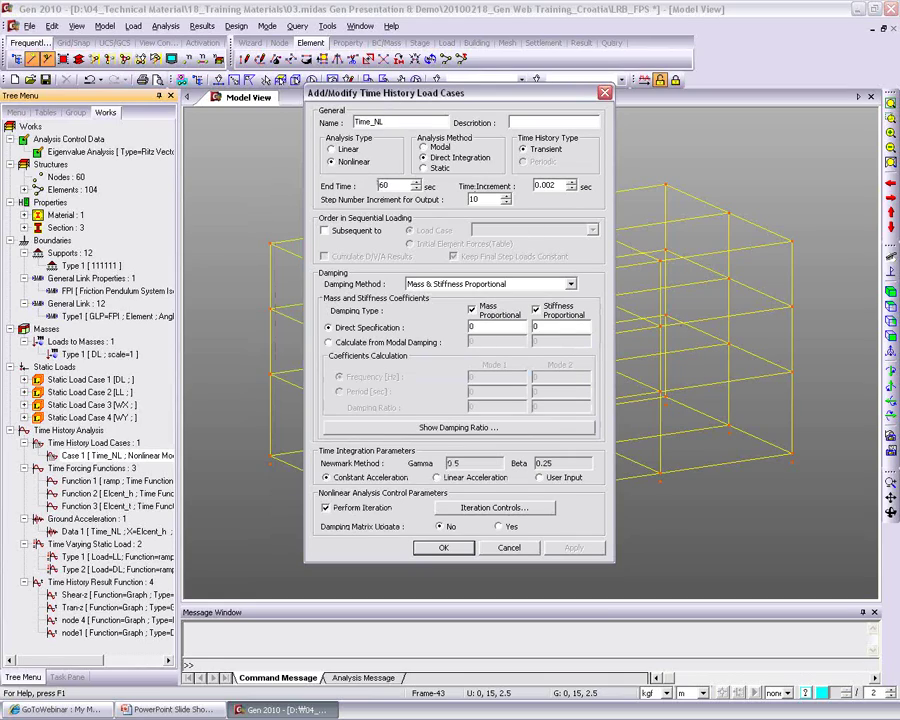
{"action": "left_click_drag", "start_coordinate": [411, 100], "coordinate": [341, 133]}
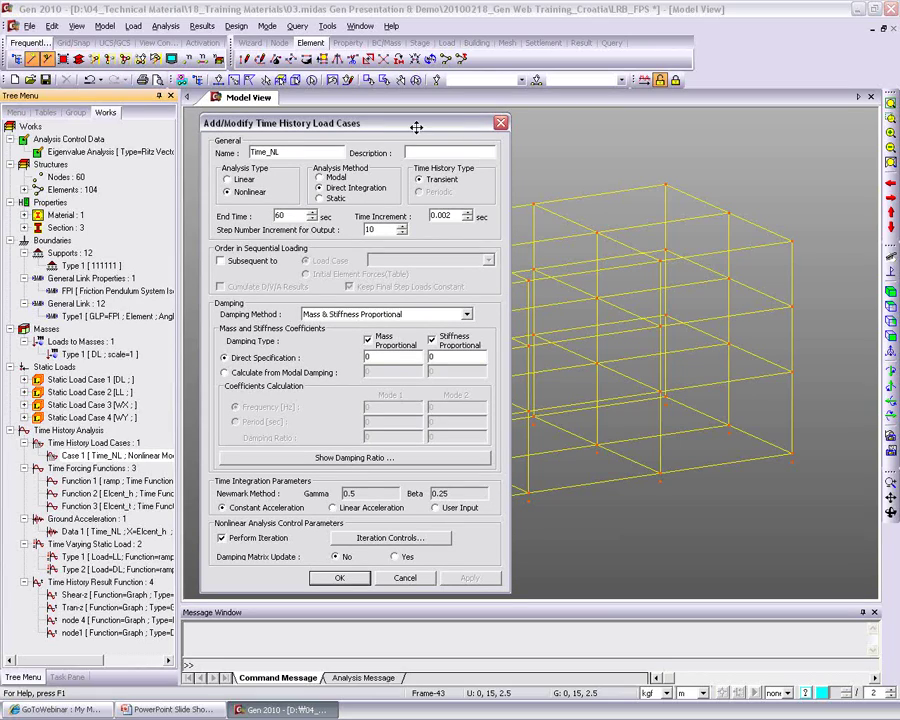
{"action": "key", "text": "Escape"}
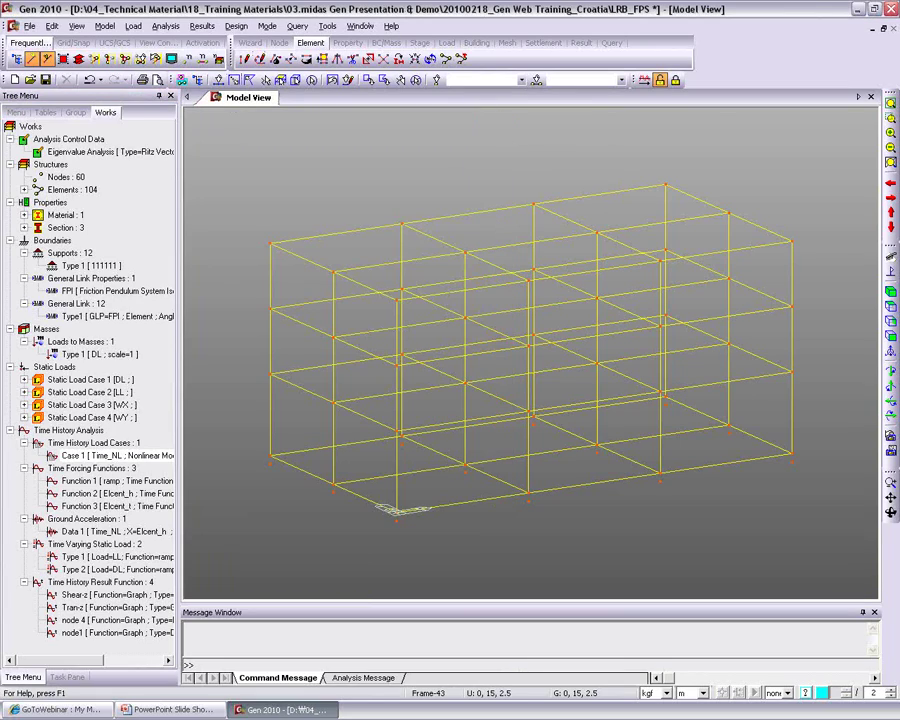